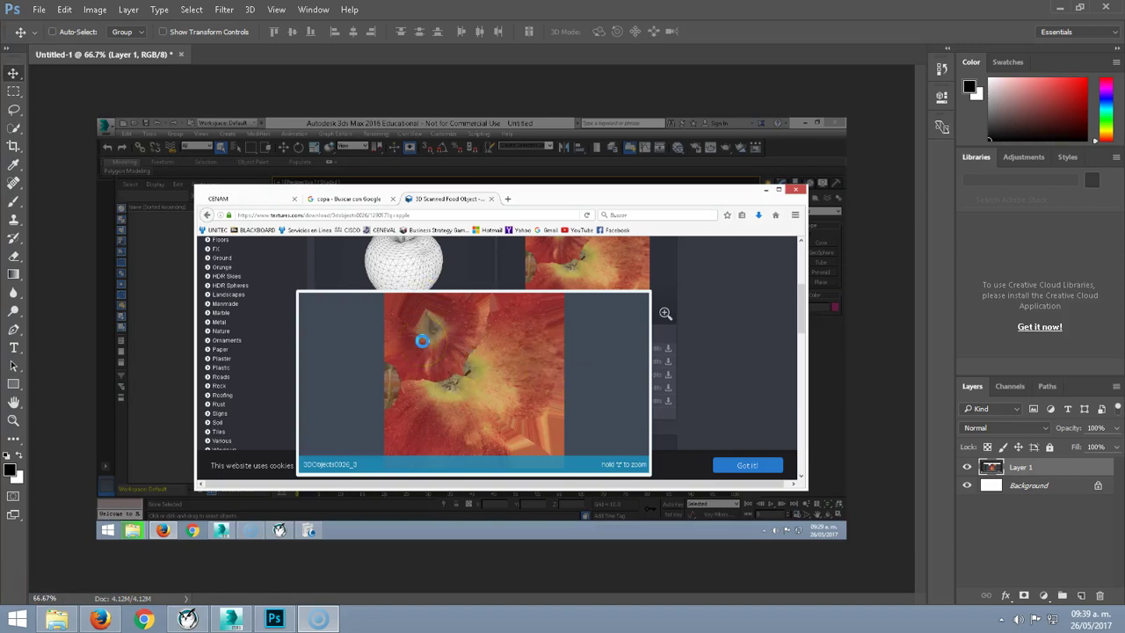
Switch from the Photoshop reference screenshot to the 3ds Max scene.
left_click(101, 618)
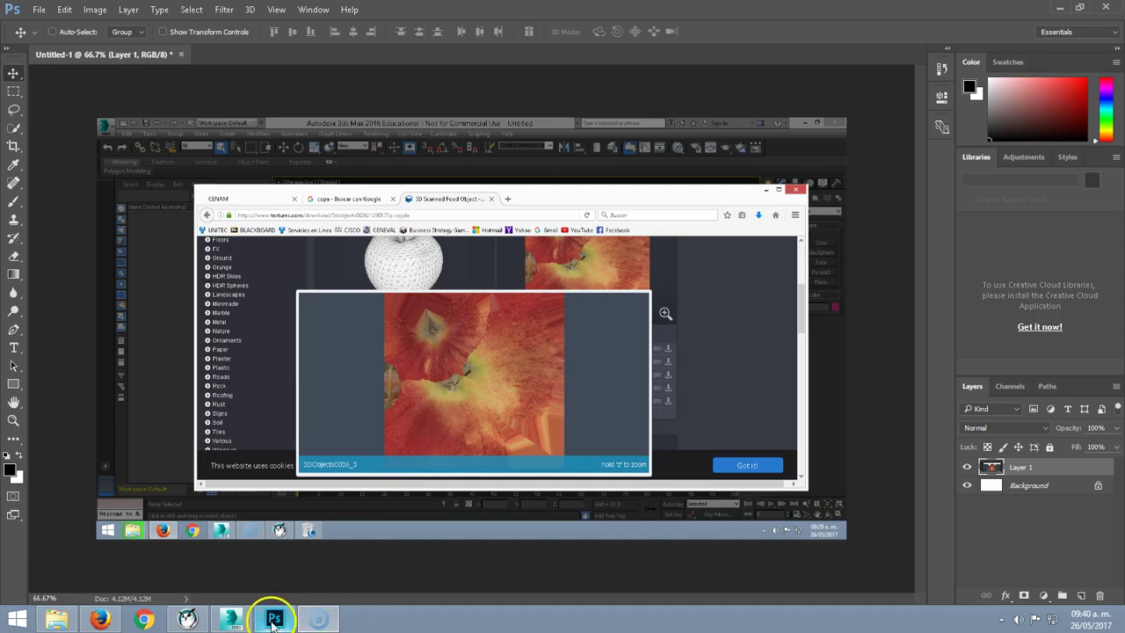
left_click(227, 621)
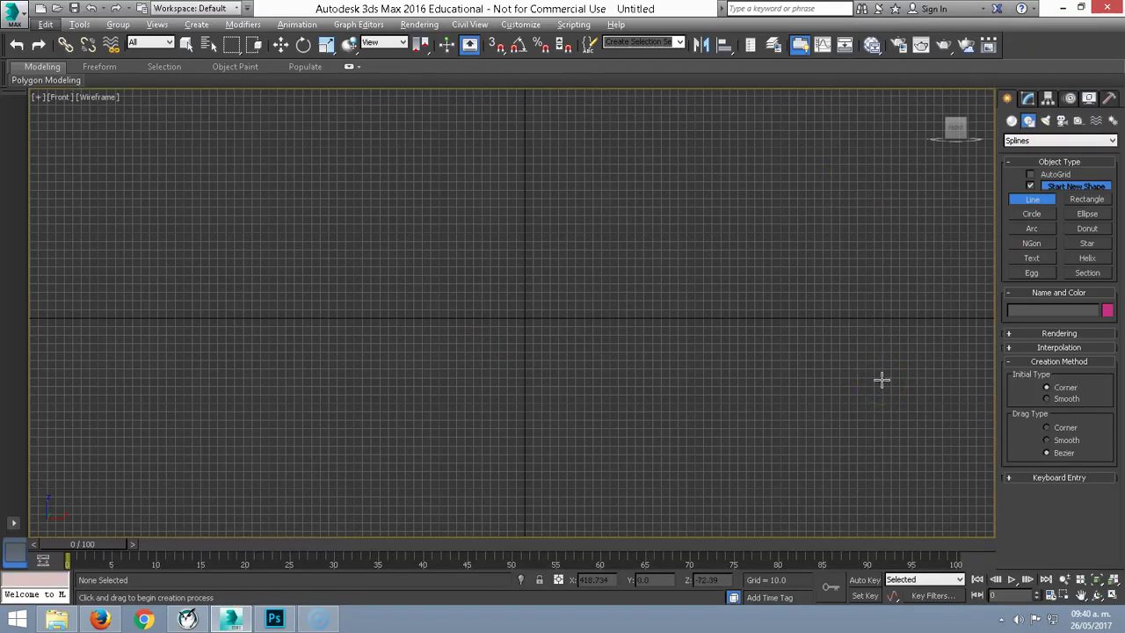
Maximize and reposition the Front viewport, then activate the Line spline tool.
key("alt+w")
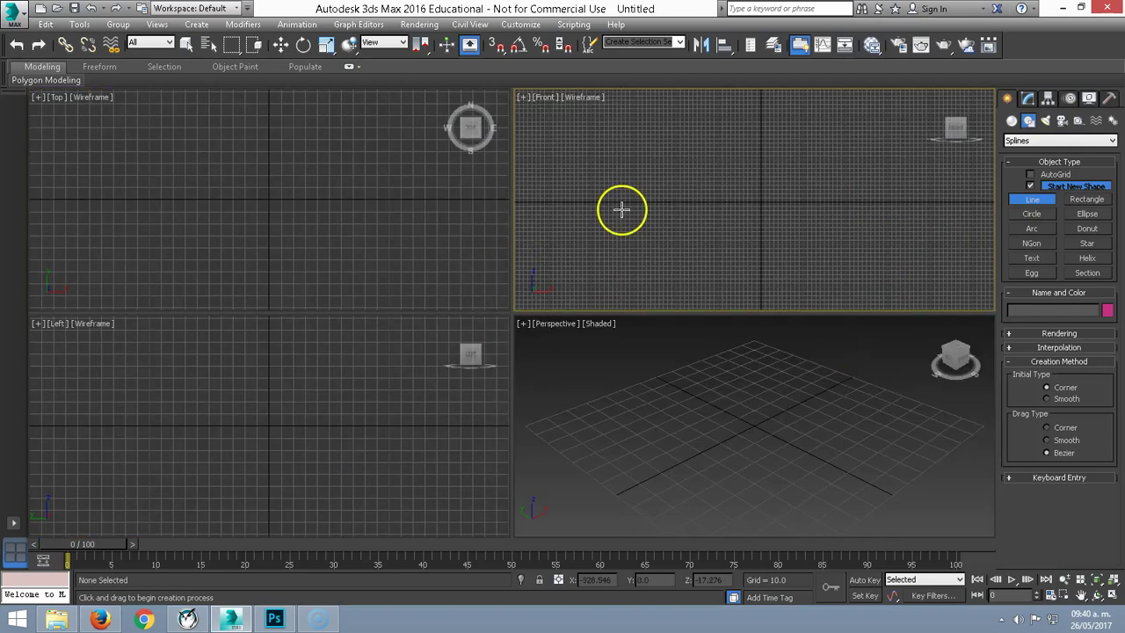
scroll(621, 209, "down", 1)
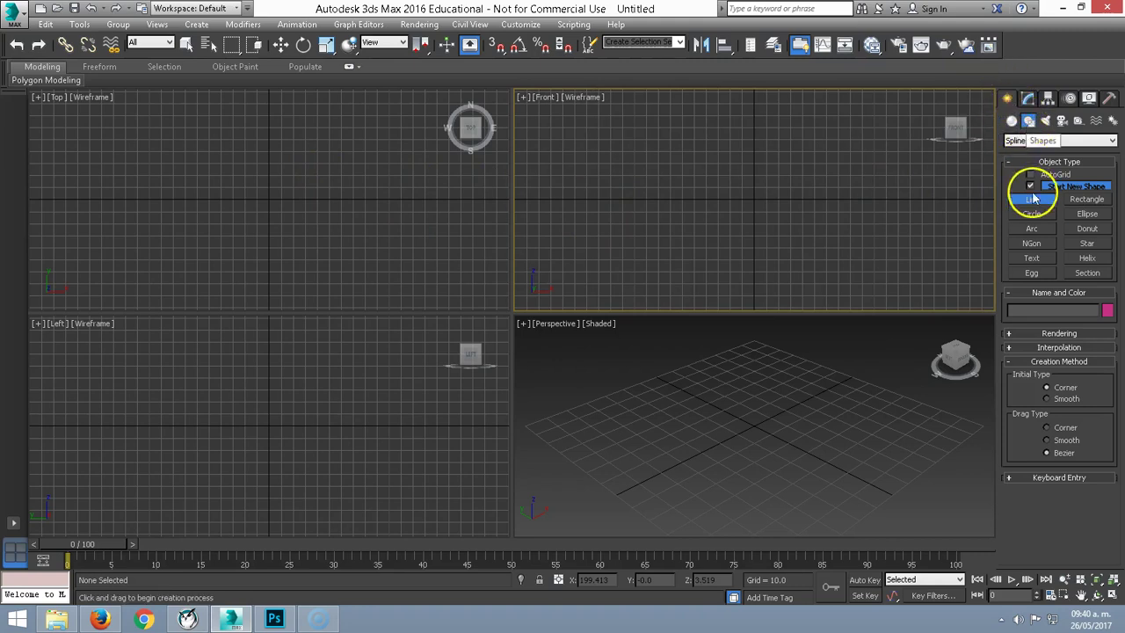
key("w")
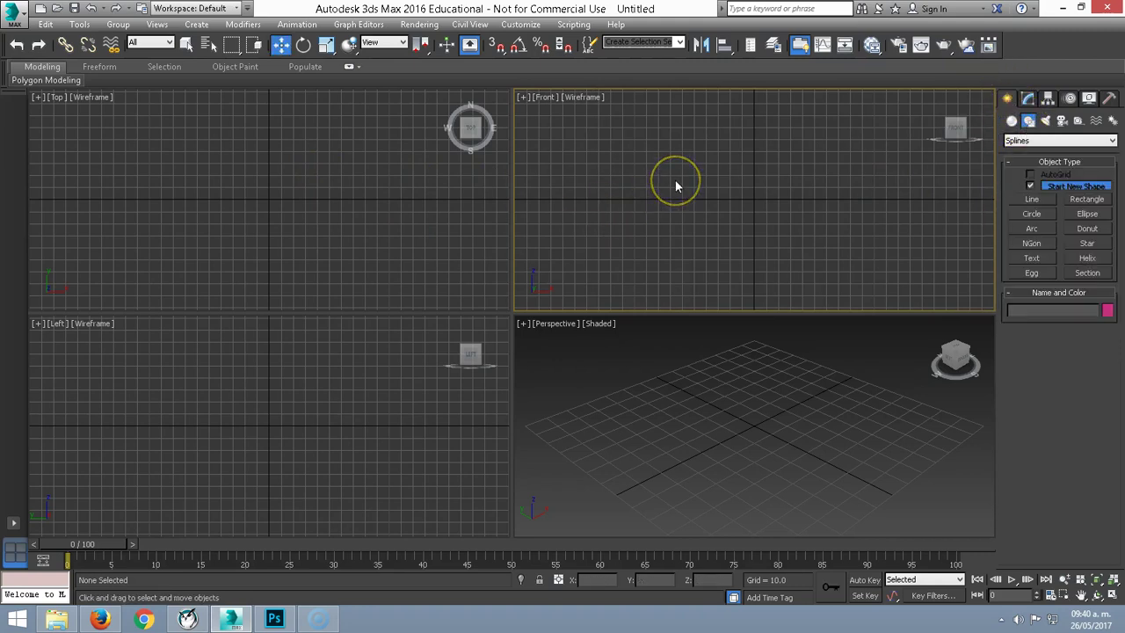
key("alt+w")
mouse_move(539, 220)
middle_mouse_down()
mouse_move(492, 246)
mouse_move(489, 435)
middle_mouse_up()
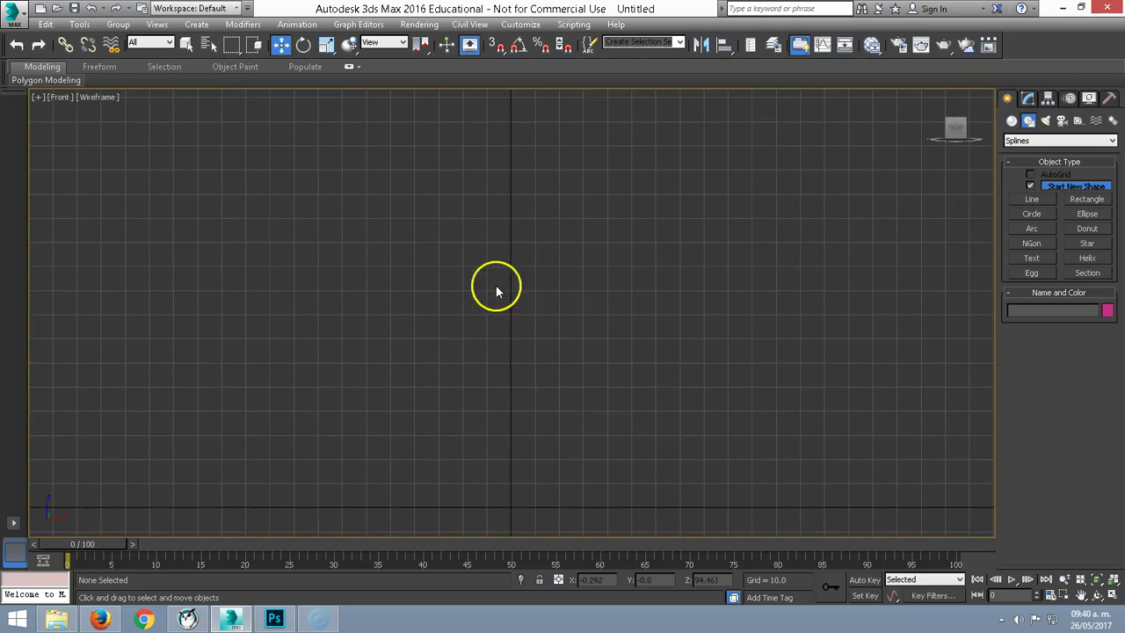
left_click(1031, 199)
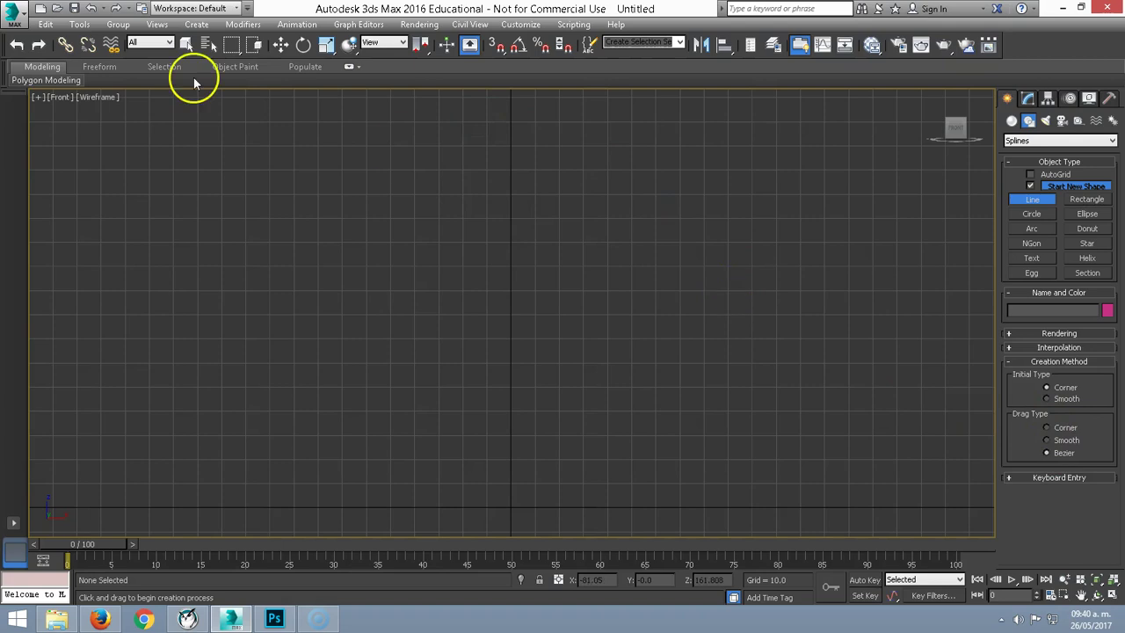
Trace the glass rim and curved bowl side down toward the stem.
left_click(513, 120)
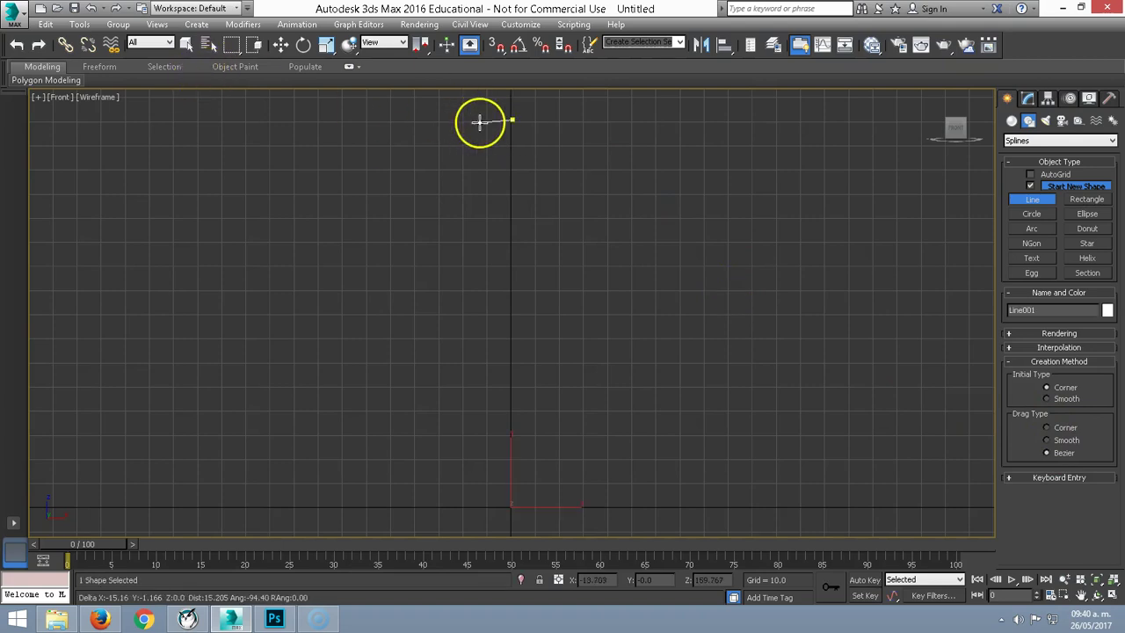
left_click(494, 123)
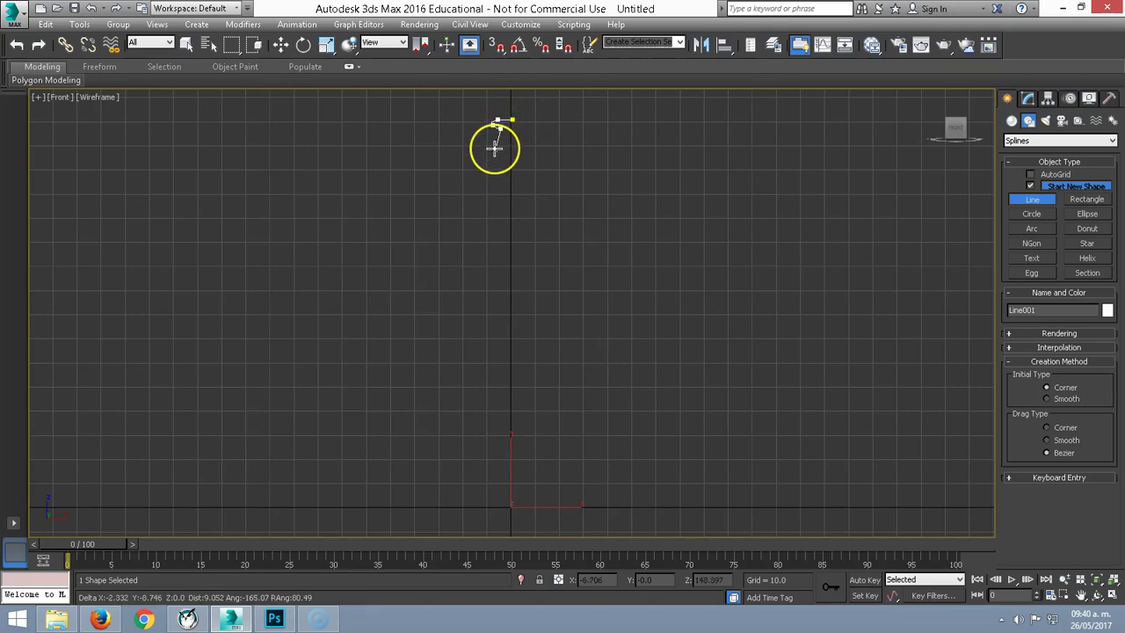
left_click(490, 145)
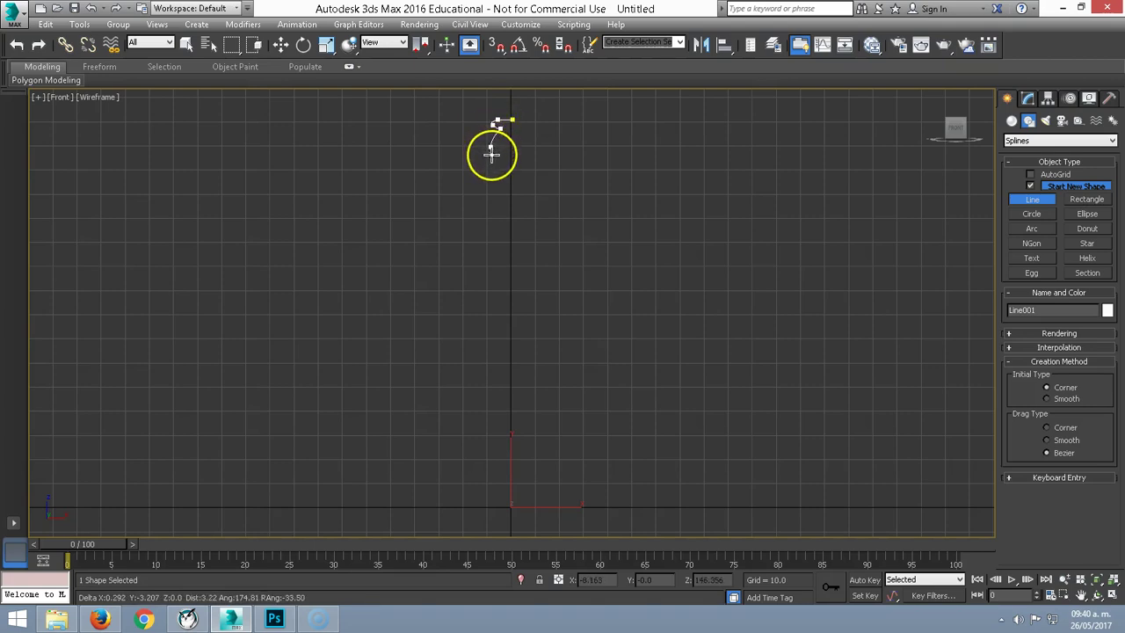
left_click(498, 160)
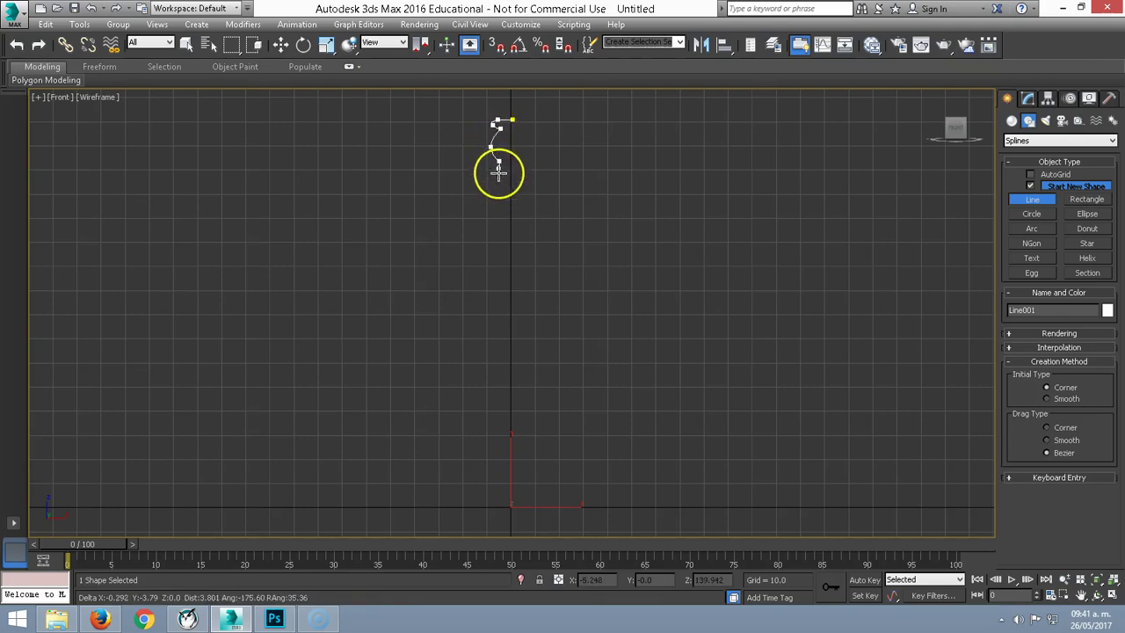
left_click_drag(481, 248, 471, 260)
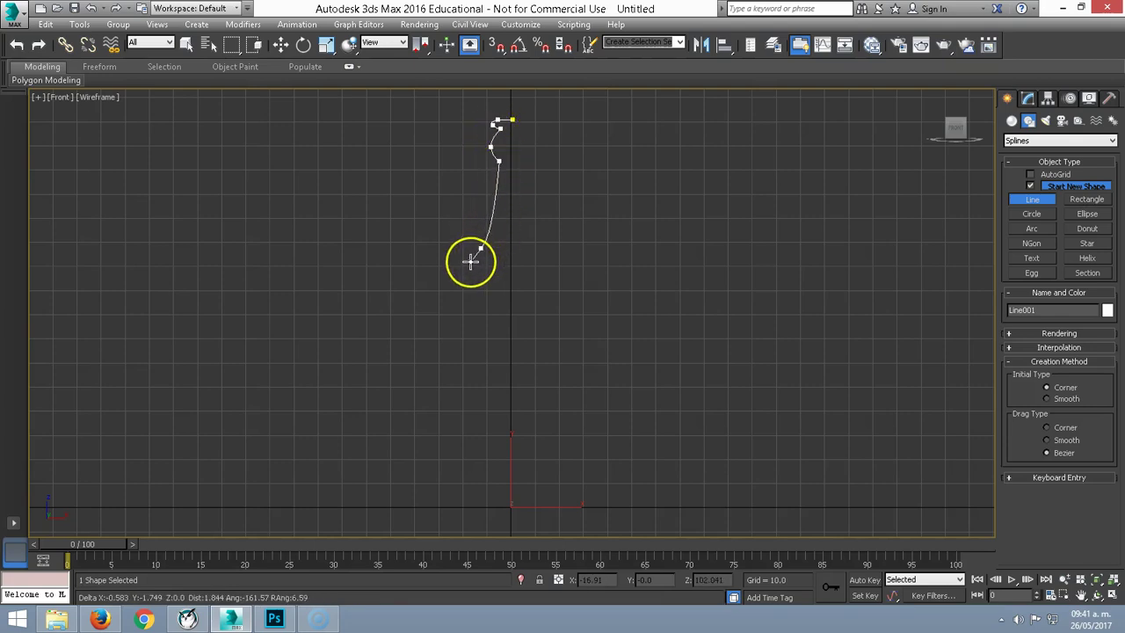
left_click_drag(443, 307, 441, 330)
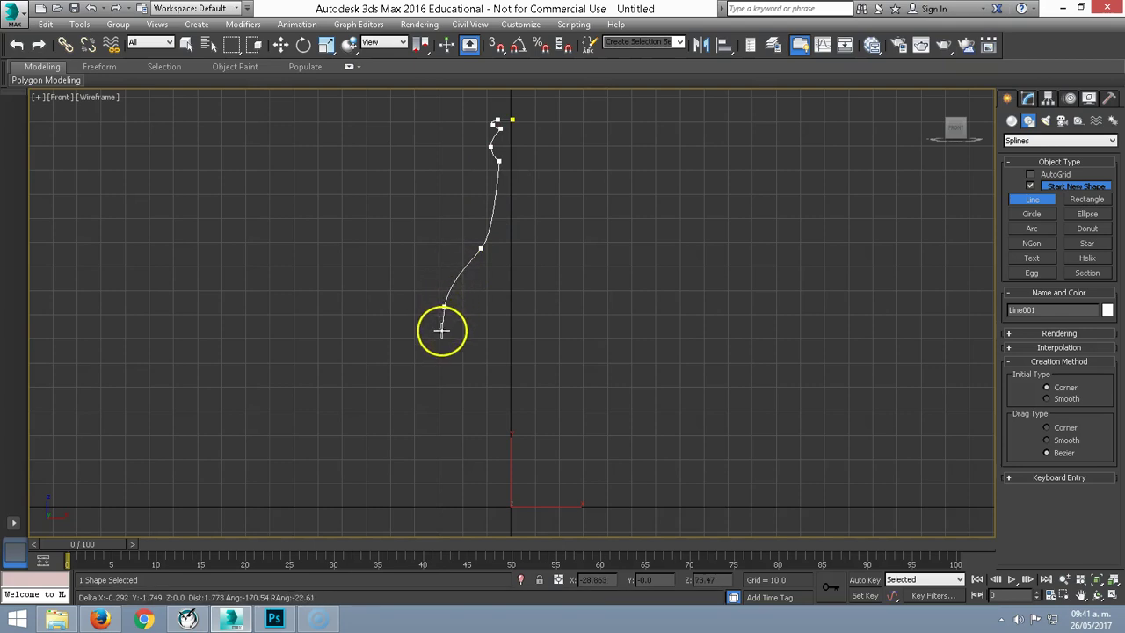
Continue the profile down the stem to the foot and end the line.
left_click(447, 490)
middle_click_drag(448, 490, 451, 308)
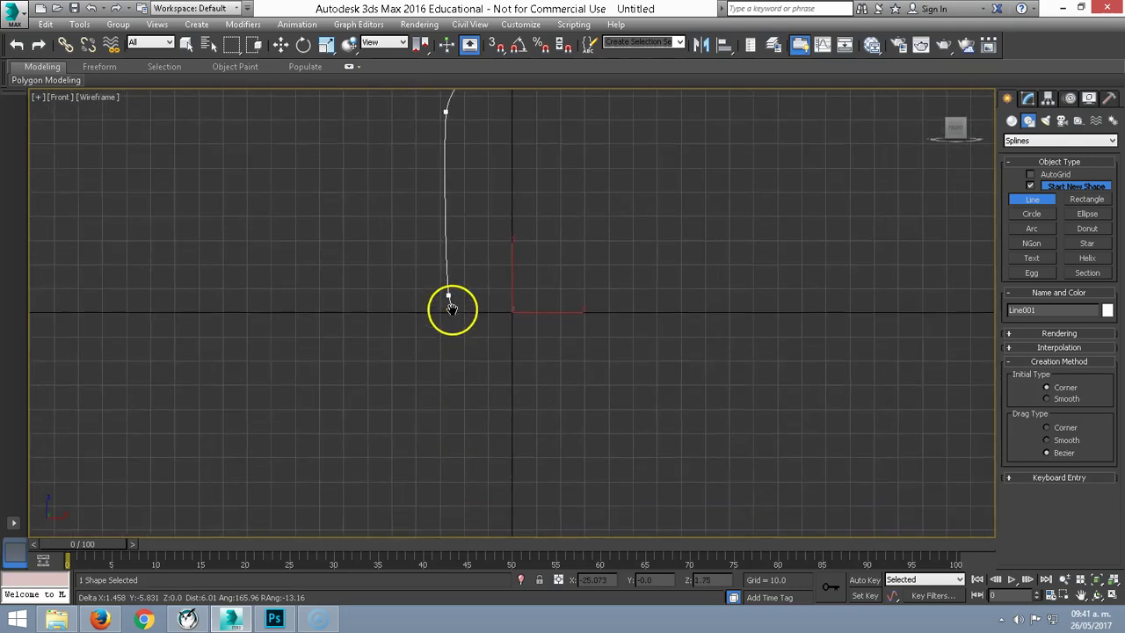
left_click(458, 398)
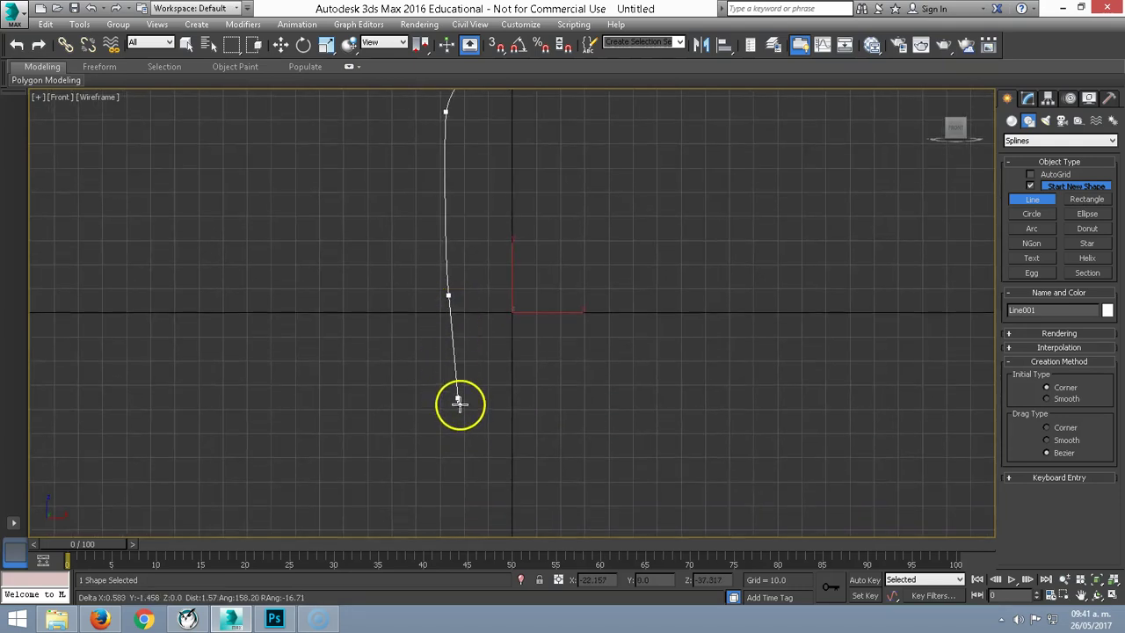
mouse_move(470, 405)
middle_mouse_down()
mouse_move(452, 385)
mouse_move(477, 264)
mouse_move(442, 377)
mouse_move(449, 358)
middle_mouse_up()
scroll(450, 358, "down", 5)
scroll(449, 357, "up", 4)
scroll(450, 358, "down", 5)
scroll(451, 358, "up", 3)
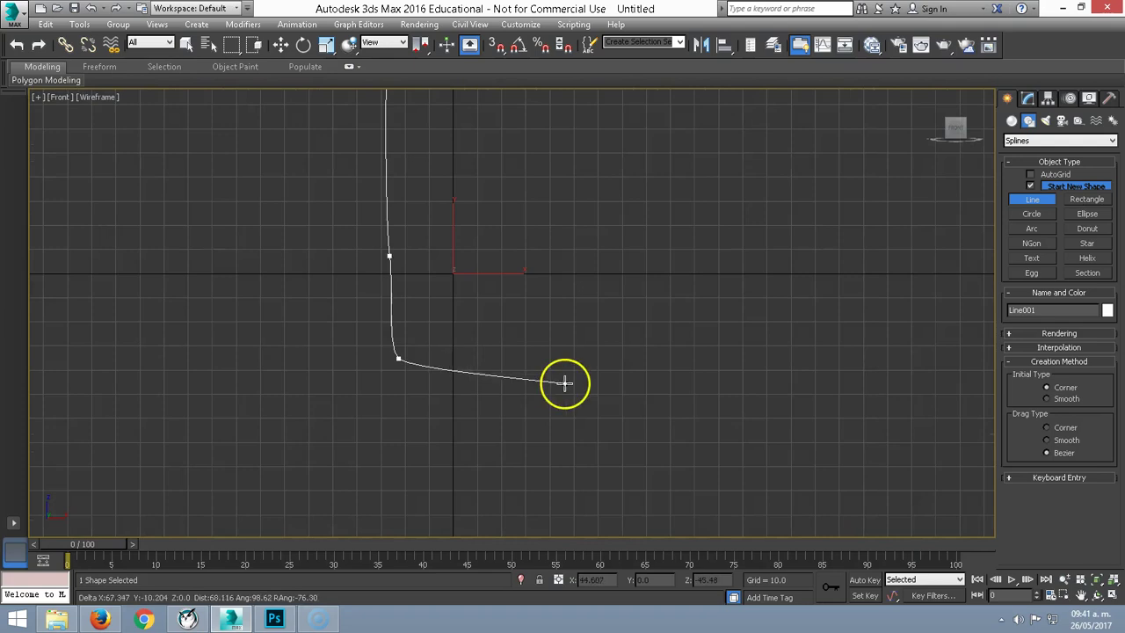
left_click(452, 356)
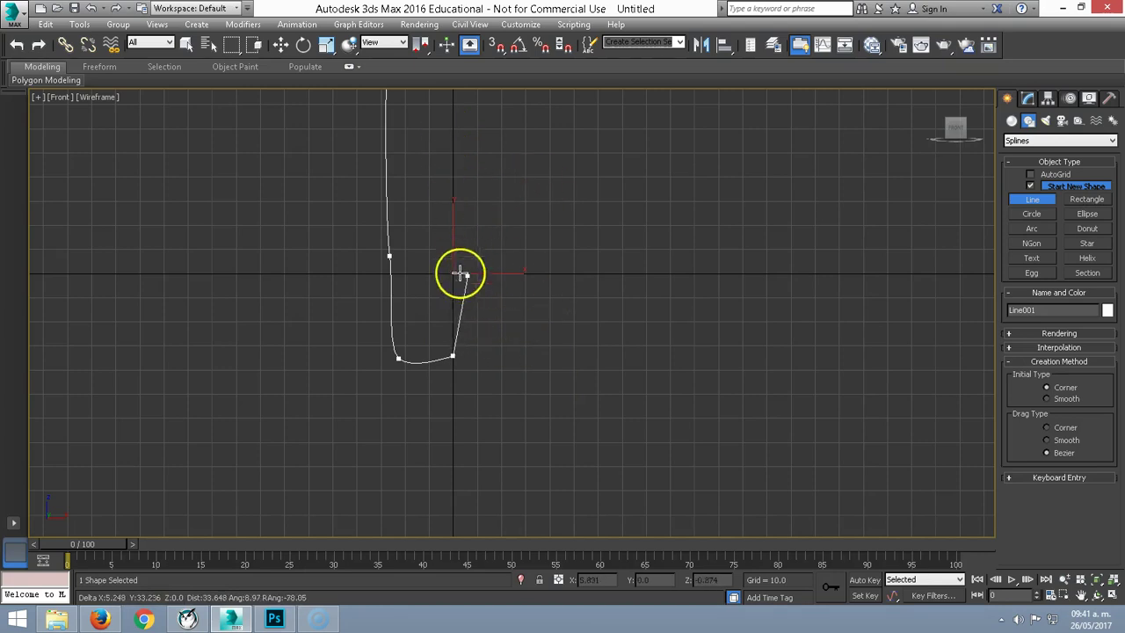
right_click(547, 312)
middle_click_drag(529, 262, 525, 397)
middle_click_drag(475, 289, 464, 369)
middle_click_drag(417, 264, 404, 446)
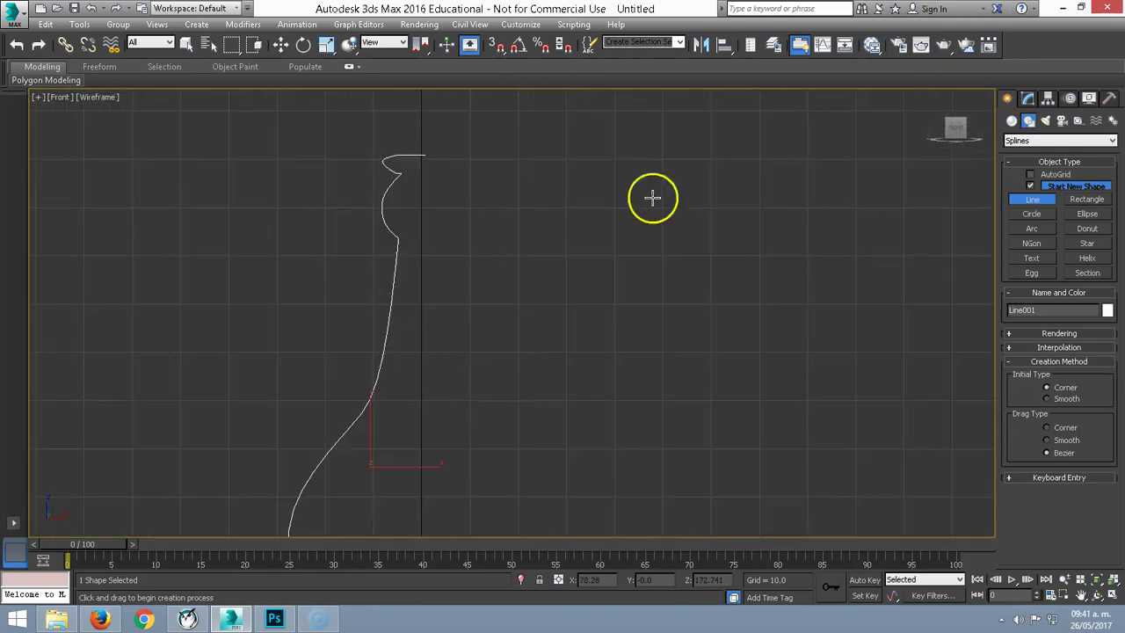
At Line001 vertex level, reshape the rim loop by moving a point and its handle.
left_click(1027, 99)
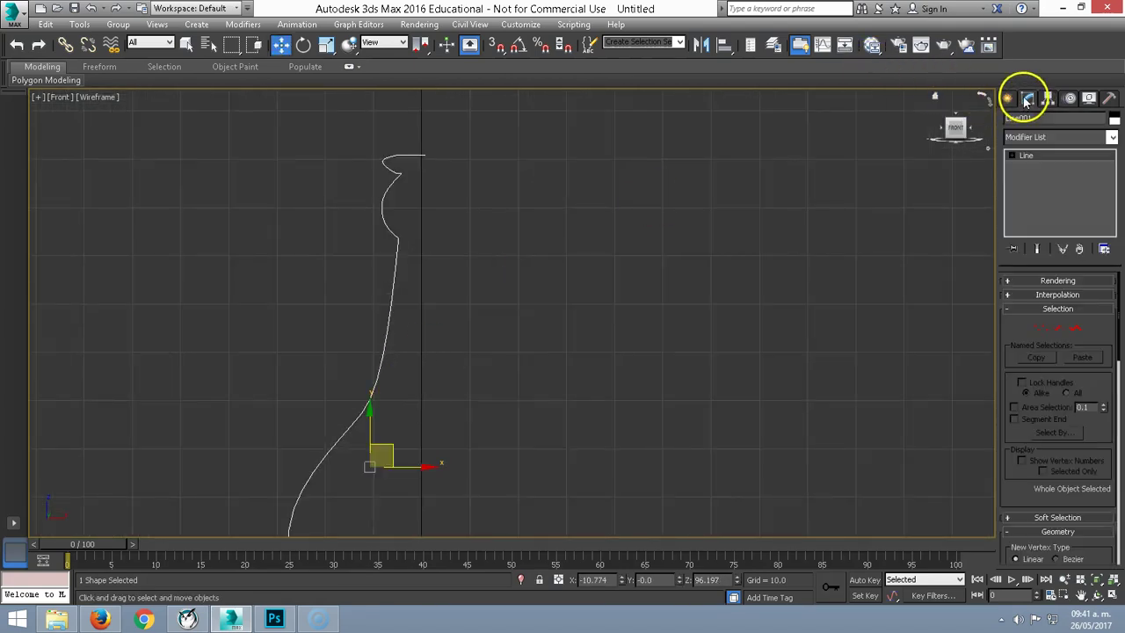
left_click(1024, 331)
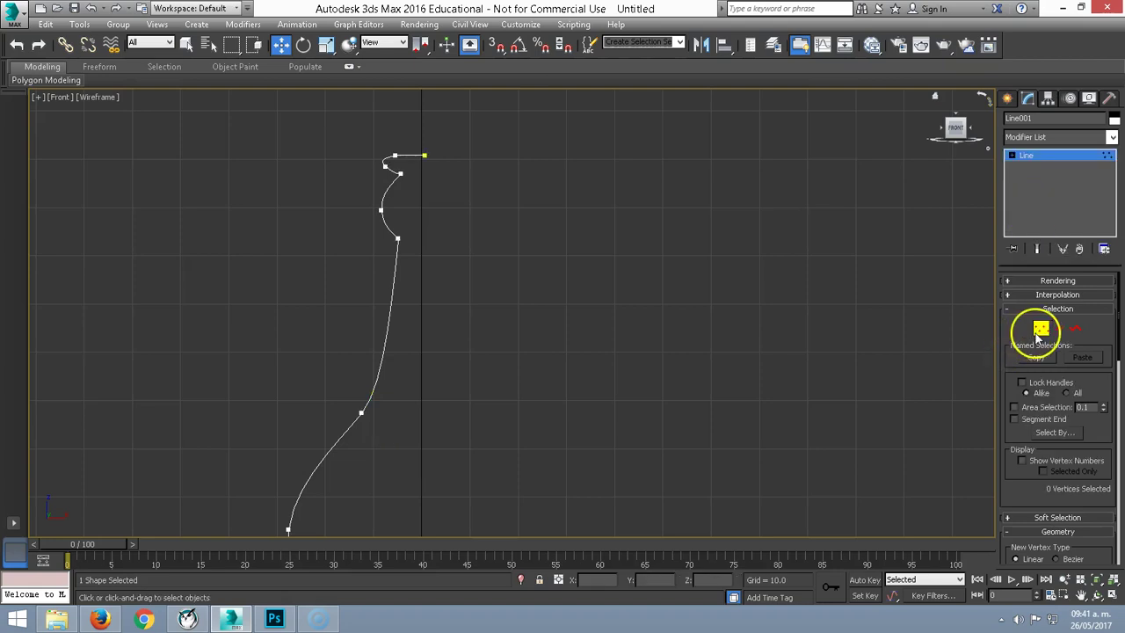
left_click(1013, 155)
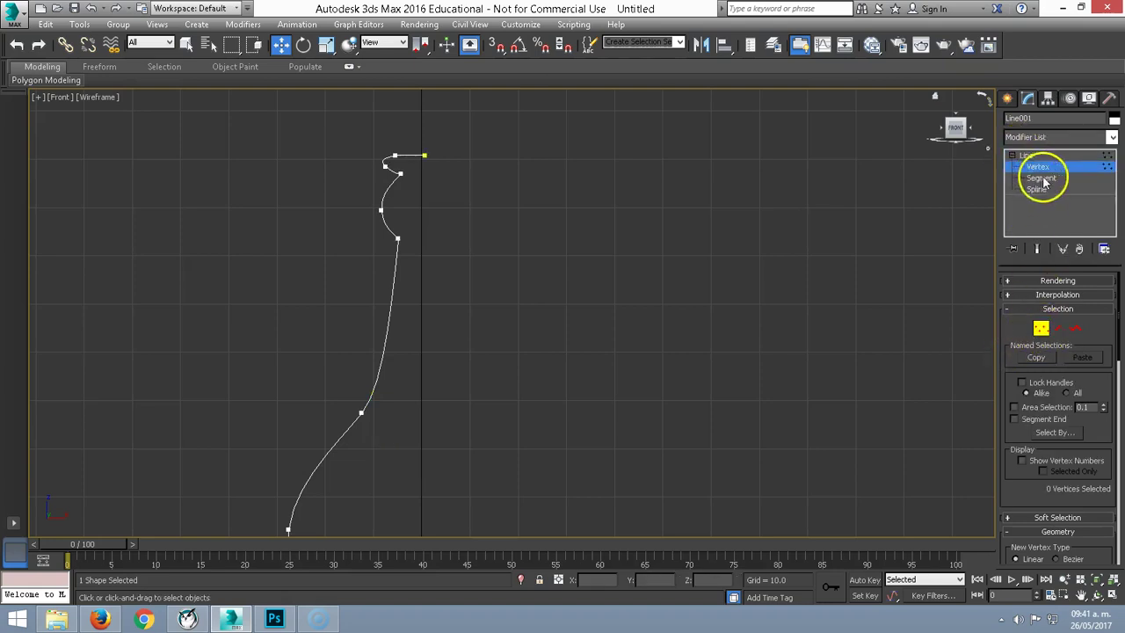
scroll(400, 202, "up", 4)
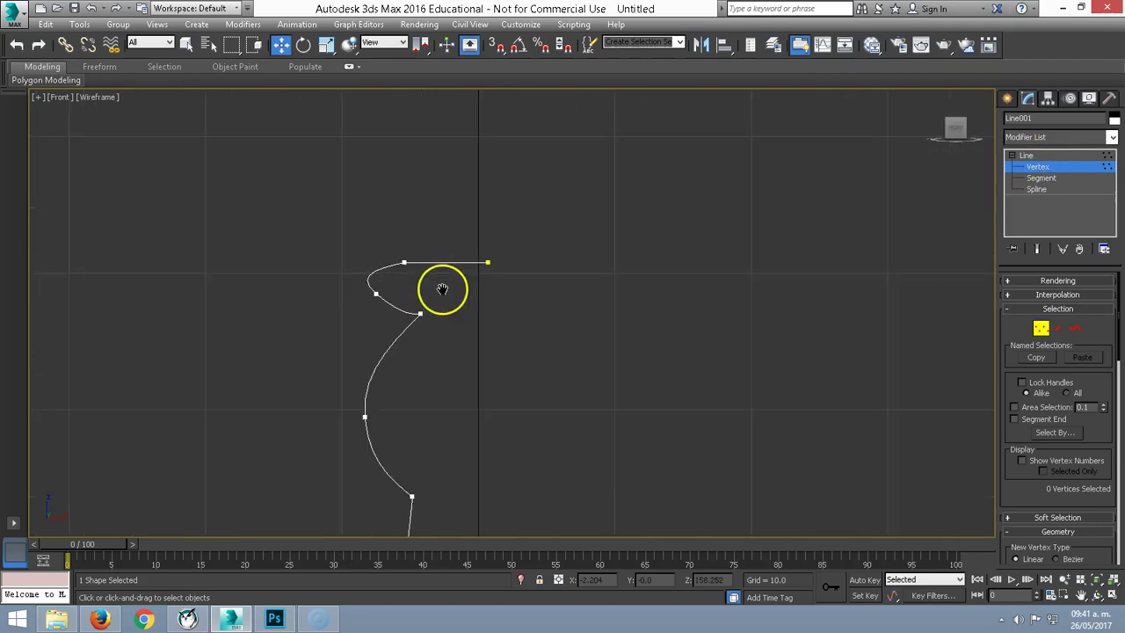
left_click(375, 292)
scroll(373, 295, "up", 2)
left_click_drag(411, 313, 380, 316)
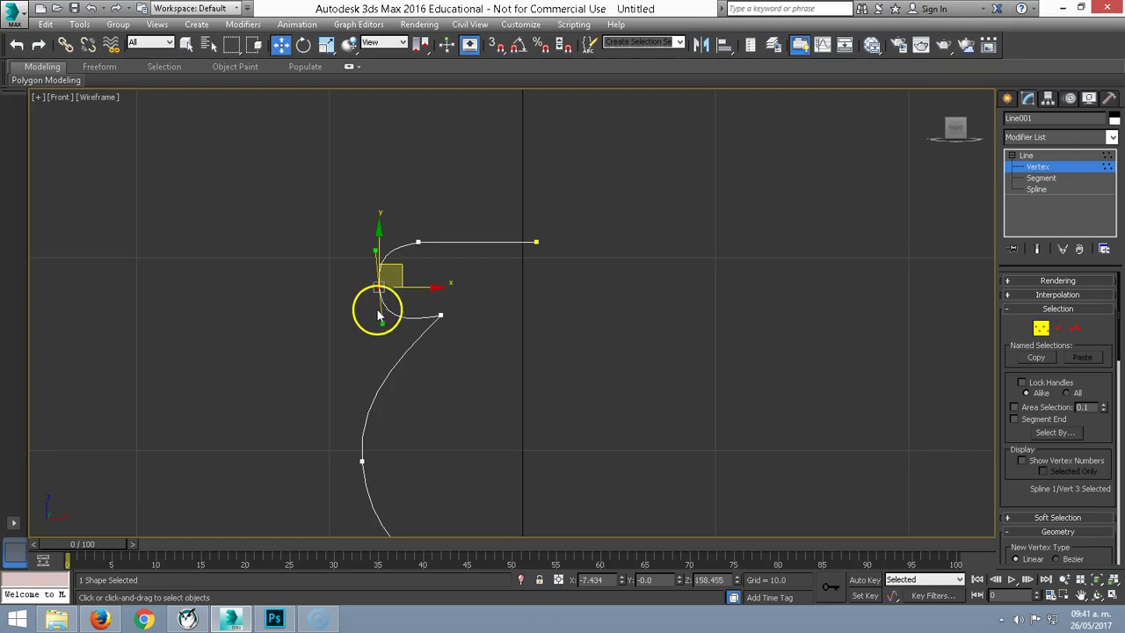
mouse_move(379, 314)
left_mouse_down()
mouse_move(409, 302)
mouse_move(422, 314)
left_mouse_up()
Delete the vertex at the stem's lower bend to smooth the curve.
left_click(368, 285)
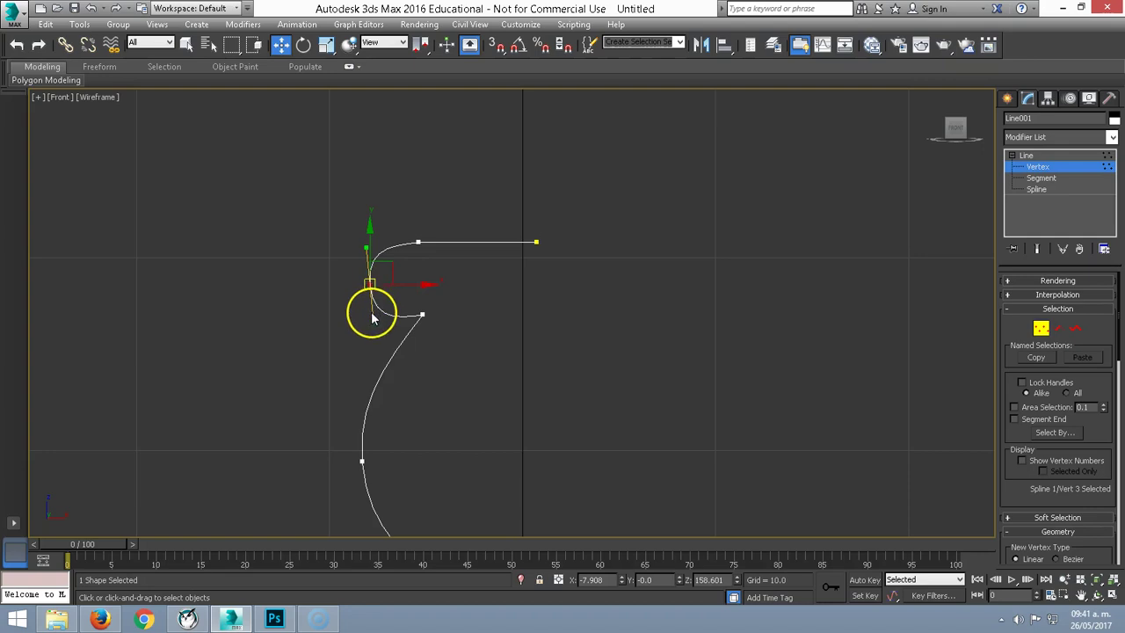
left_click(535, 242)
scroll(542, 244, "down", 4)
middle_click_drag(483, 126, 477, 241)
scroll(492, 234, "up", 4)
scroll(492, 232, "down", 2)
middle_click_drag(477, 287, 484, 176)
scroll(472, 150, "down", 2)
scroll(471, 264, "down", 2)
scroll(472, 303, "up", 5)
left_click(446, 386)
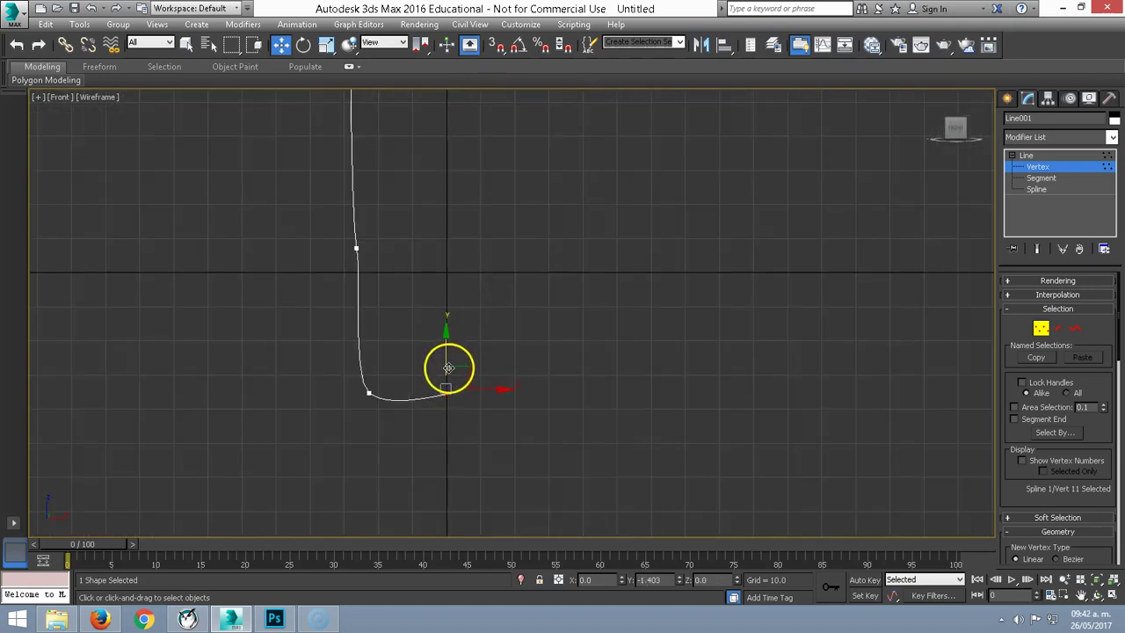
left_click(356, 249)
mouse_move(357, 248)
middle_mouse_down()
mouse_move(384, 304)
mouse_move(384, 342)
middle_mouse_up()
key("Delete")
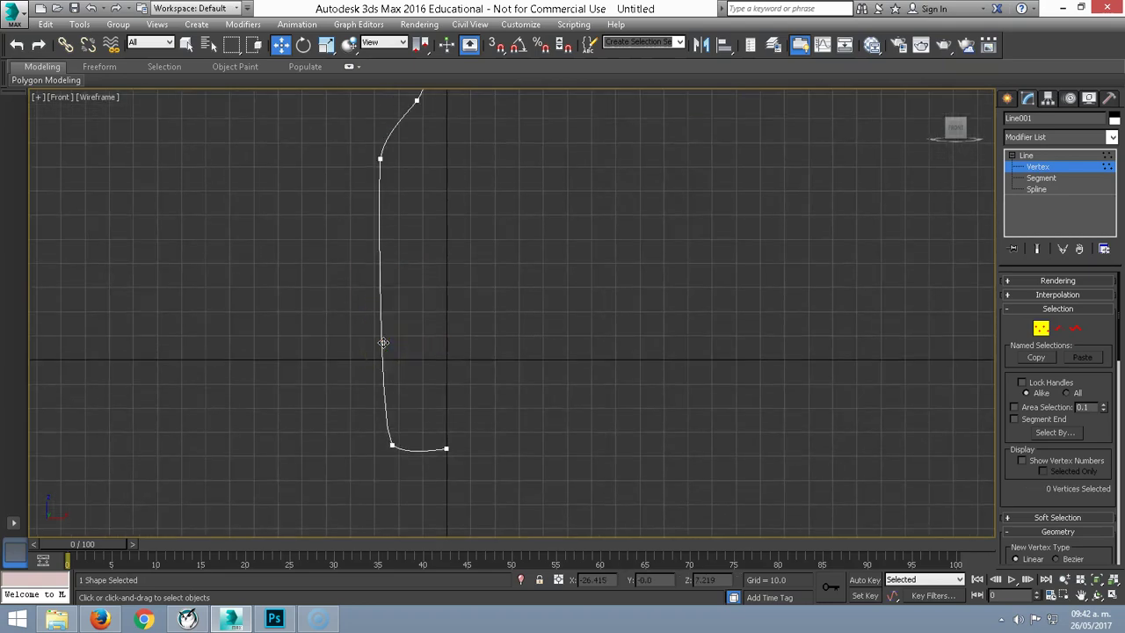
Convert the lower-left foot vertex to a type with adjustable curve handles.
left_click_drag(326, 401, 392, 442)
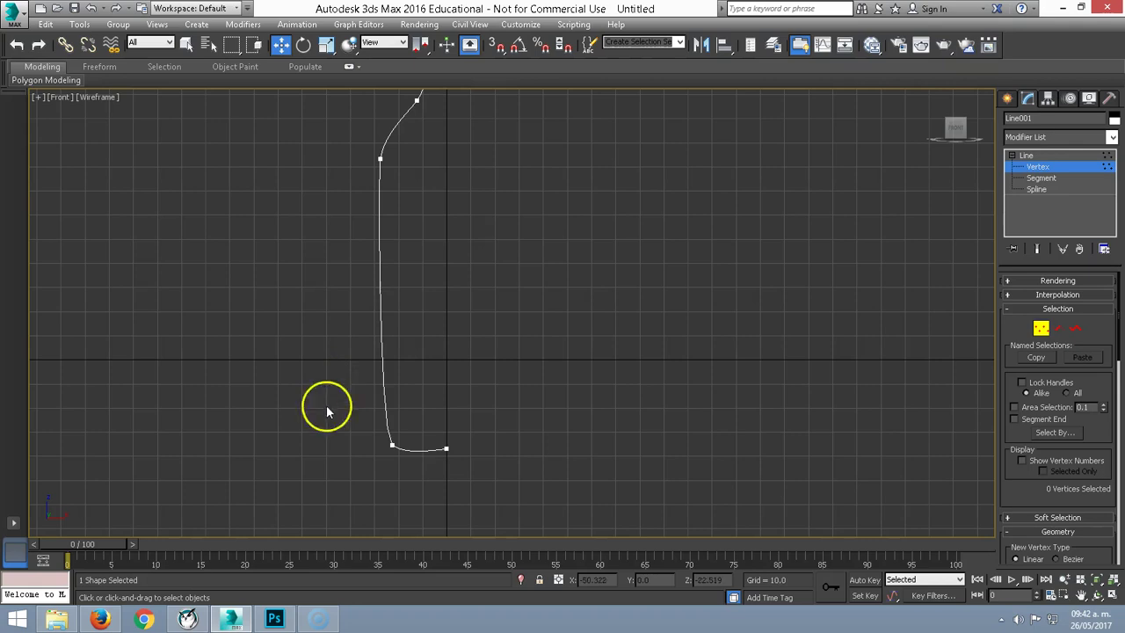
right_click(392, 442)
left_click(369, 506)
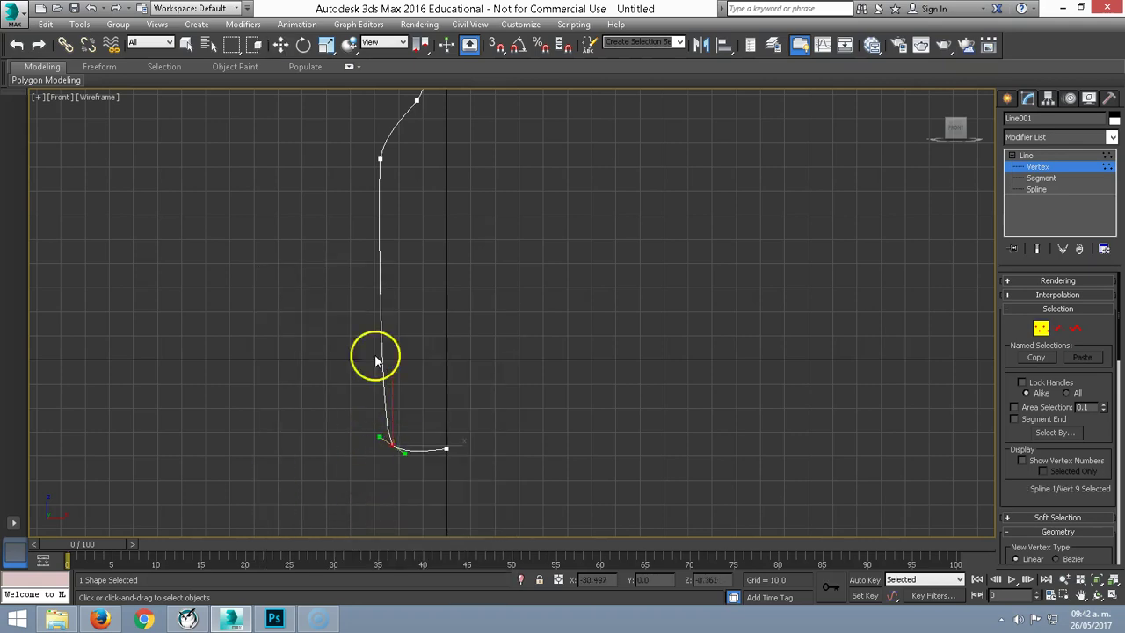
Add a vertex on the stem's straight section and move it slightly left.
left_click(379, 293)
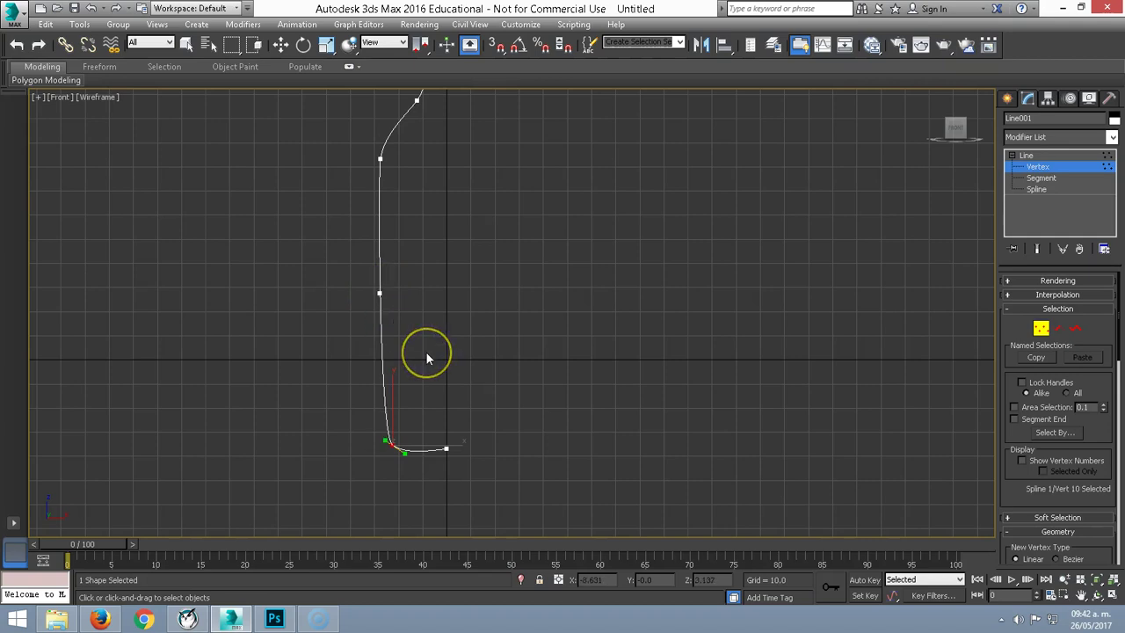
key("w")
left_click(380, 295)
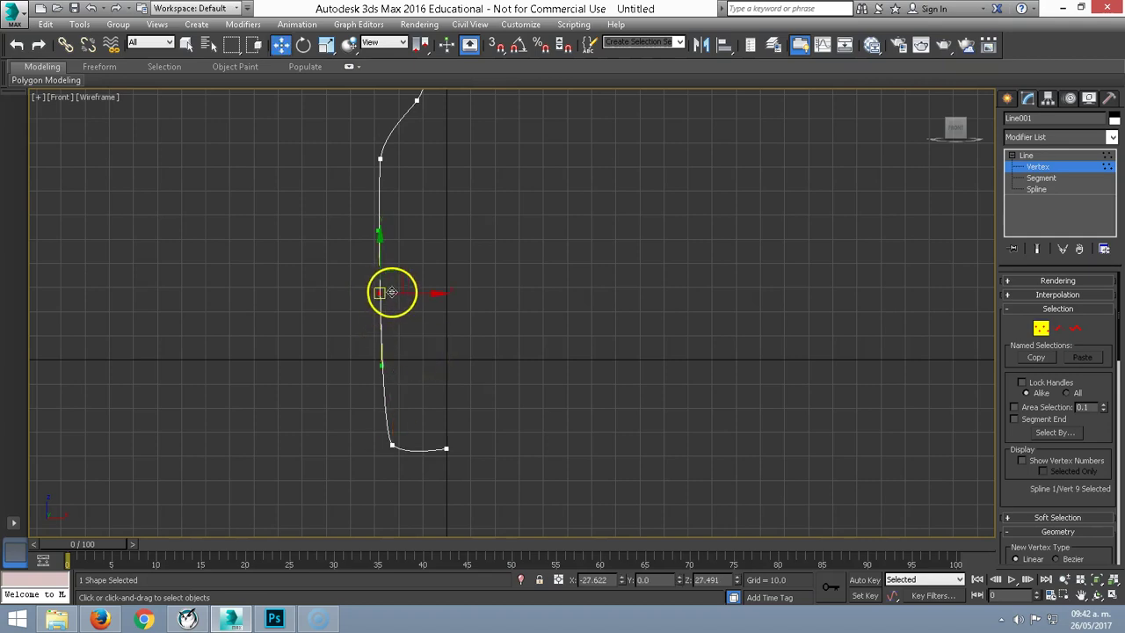
left_click_drag(399, 293, 401, 297)
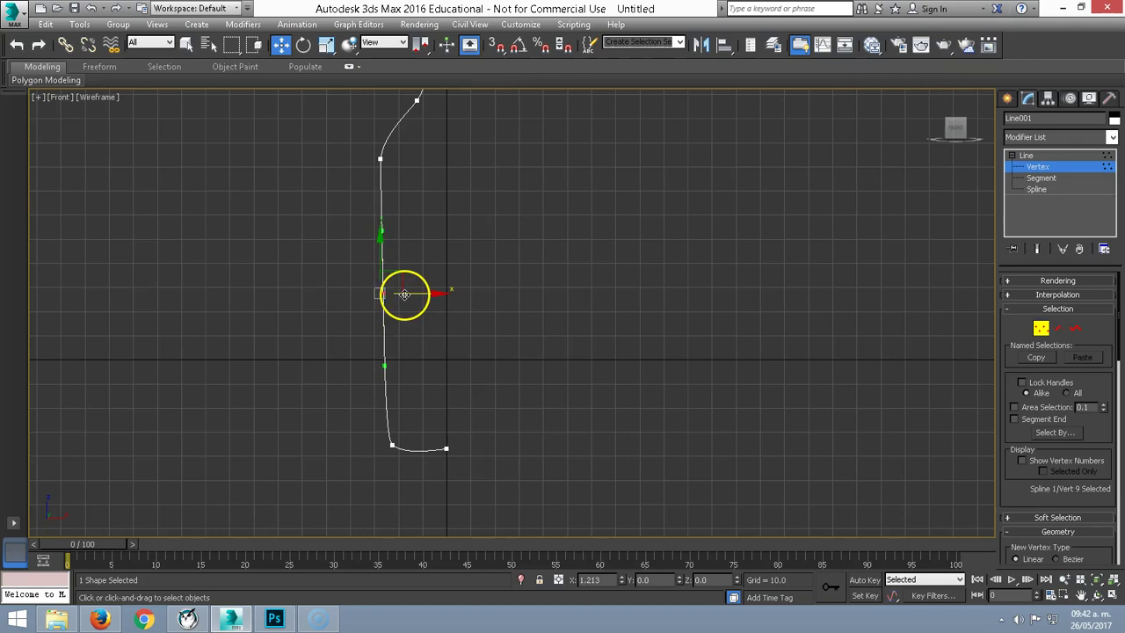
left_click_drag(400, 297, 397, 297)
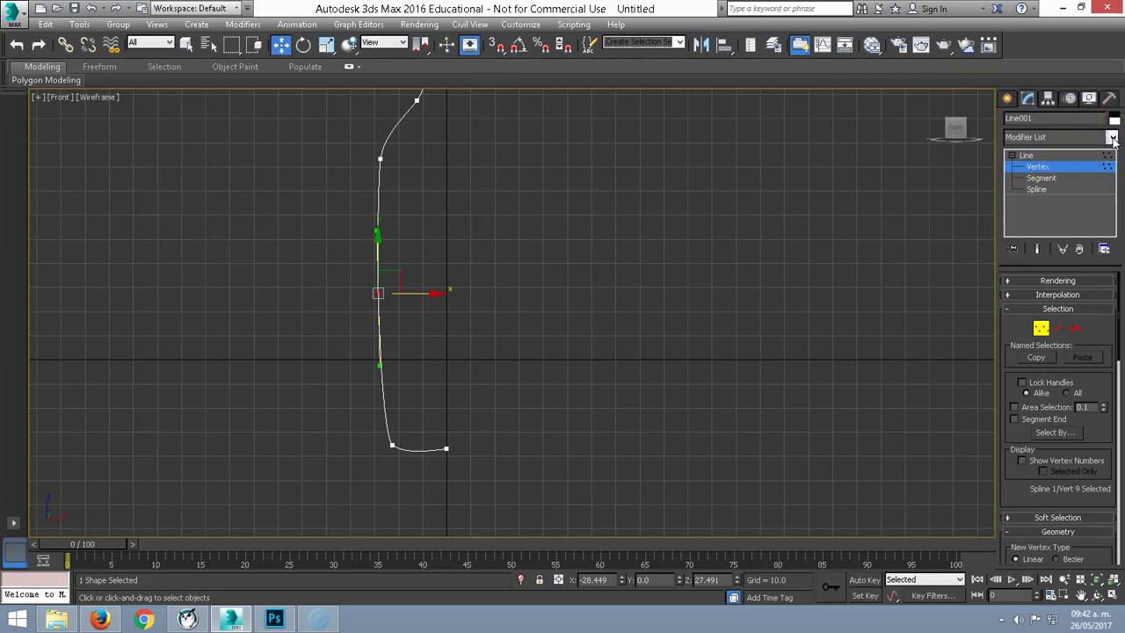
Apply a Lathe modifier to the profile line.
left_click(1112, 138)
key("l")
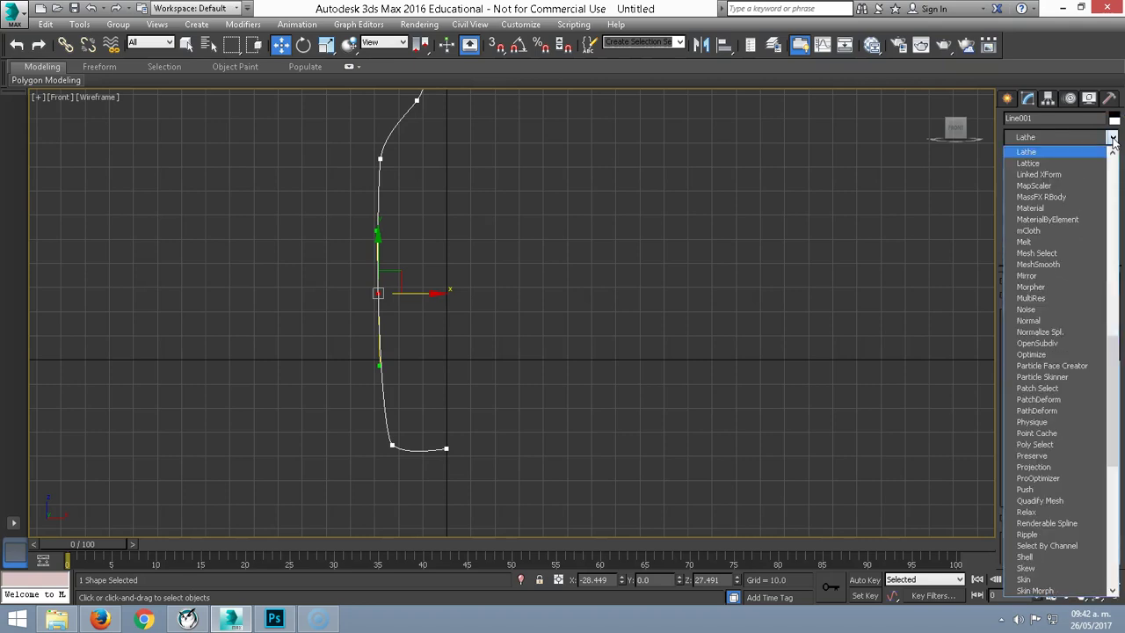
key("Return")
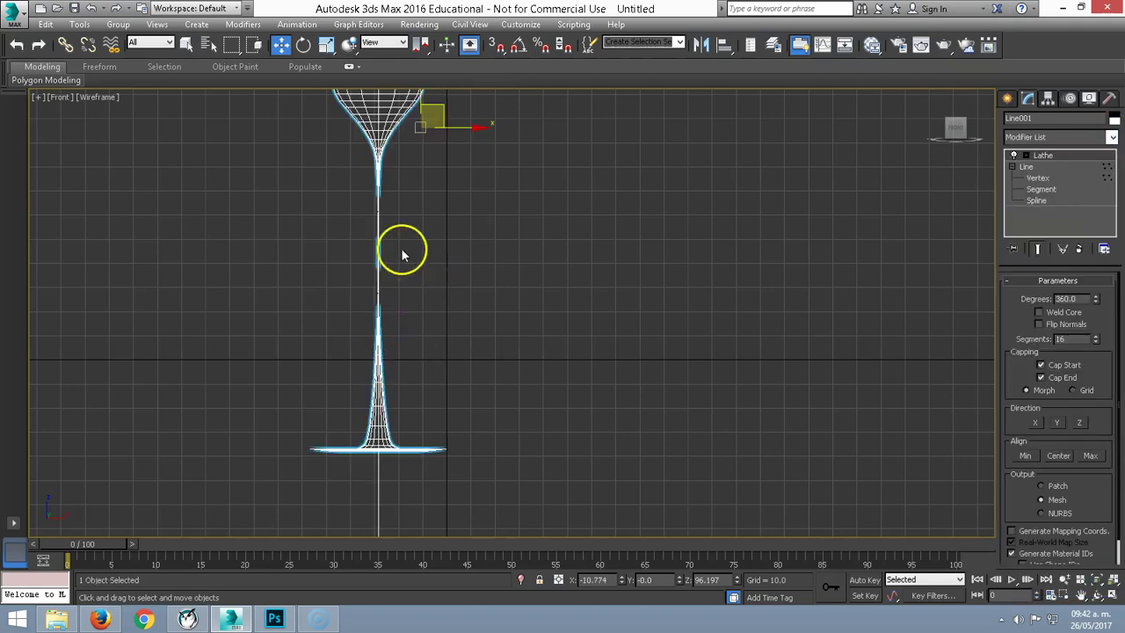
Shift the Lathe axis along X and use Align Max until a bottle shape forms.
left_click(1013, 155)
left_click(1046, 166)
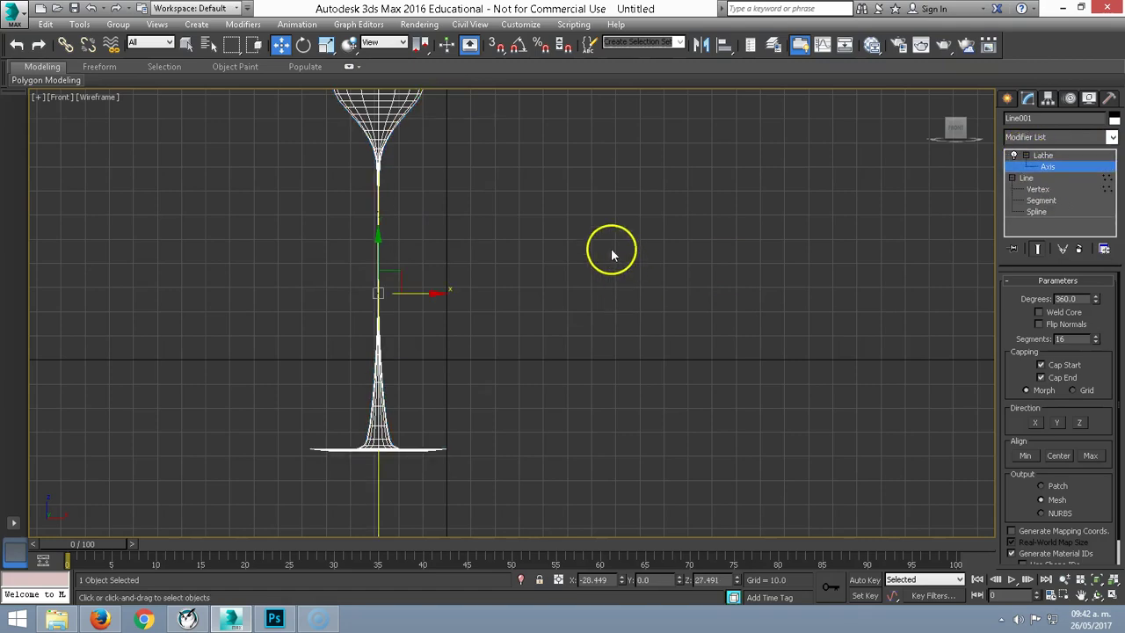
scroll(565, 282, "down", 2)
middle_click_drag(565, 281, 548, 304)
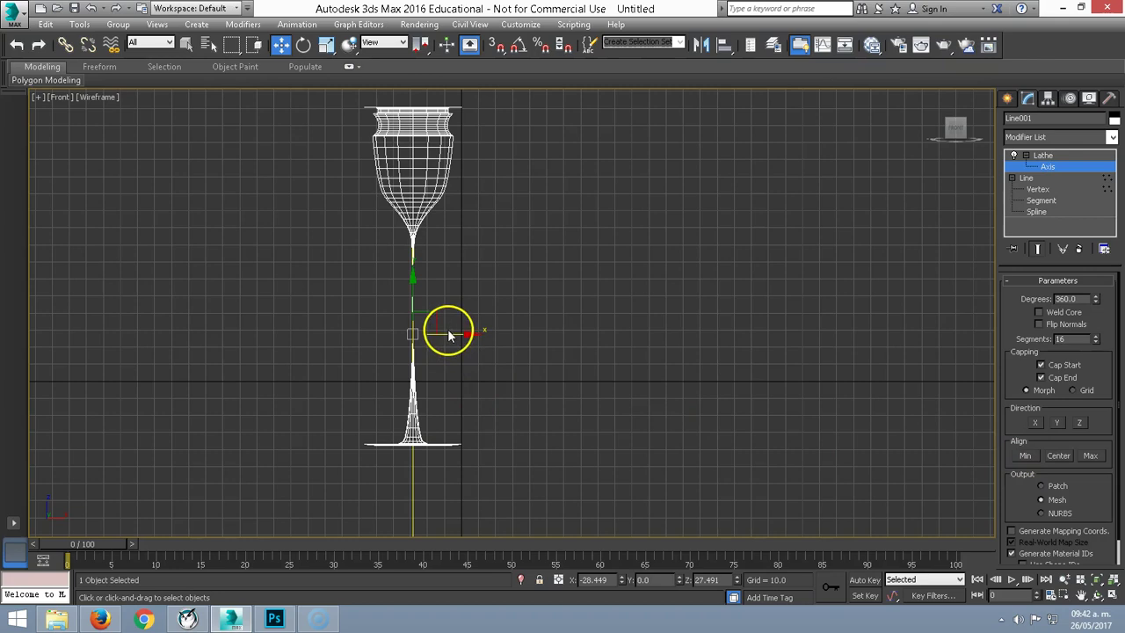
left_click_drag(456, 334, 477, 334)
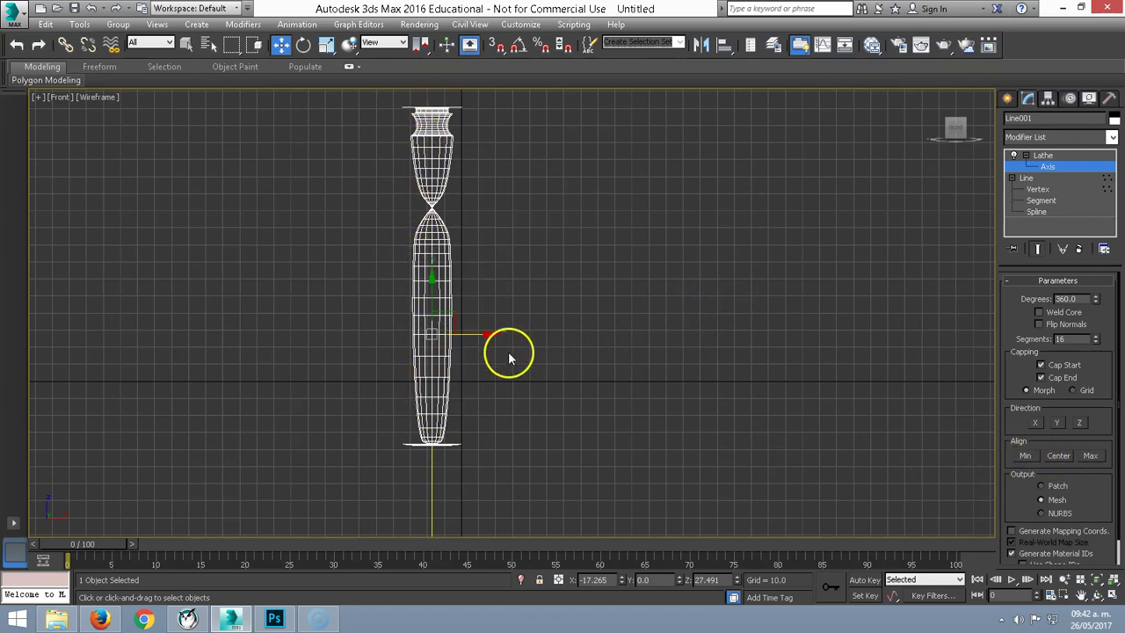
left_click_drag(476, 334, 446, 335)
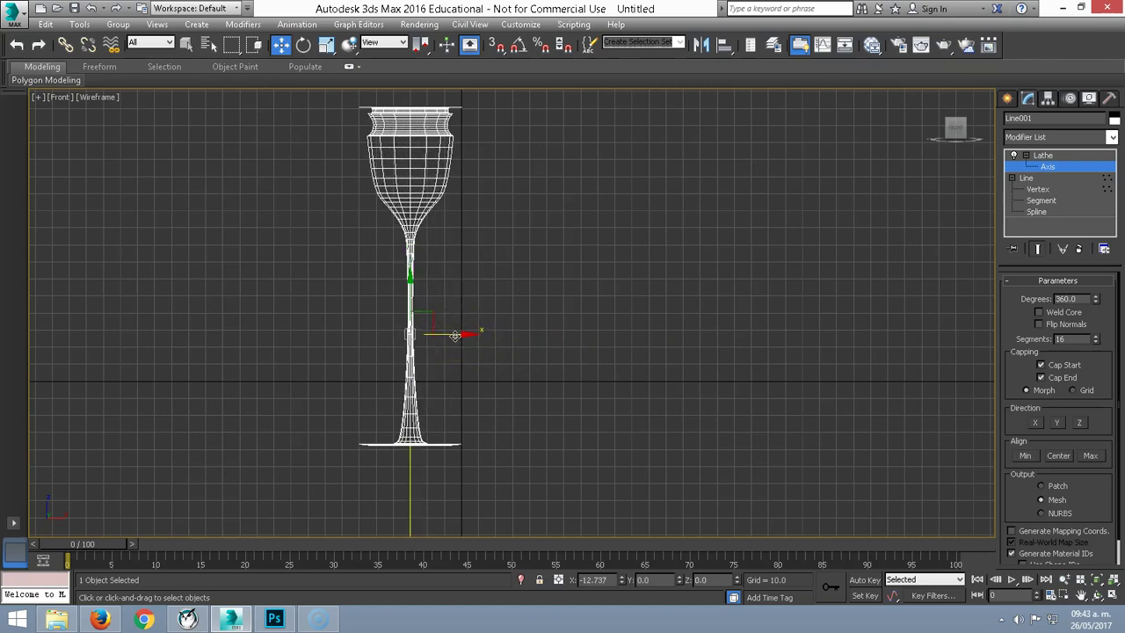
left_click(1089, 455)
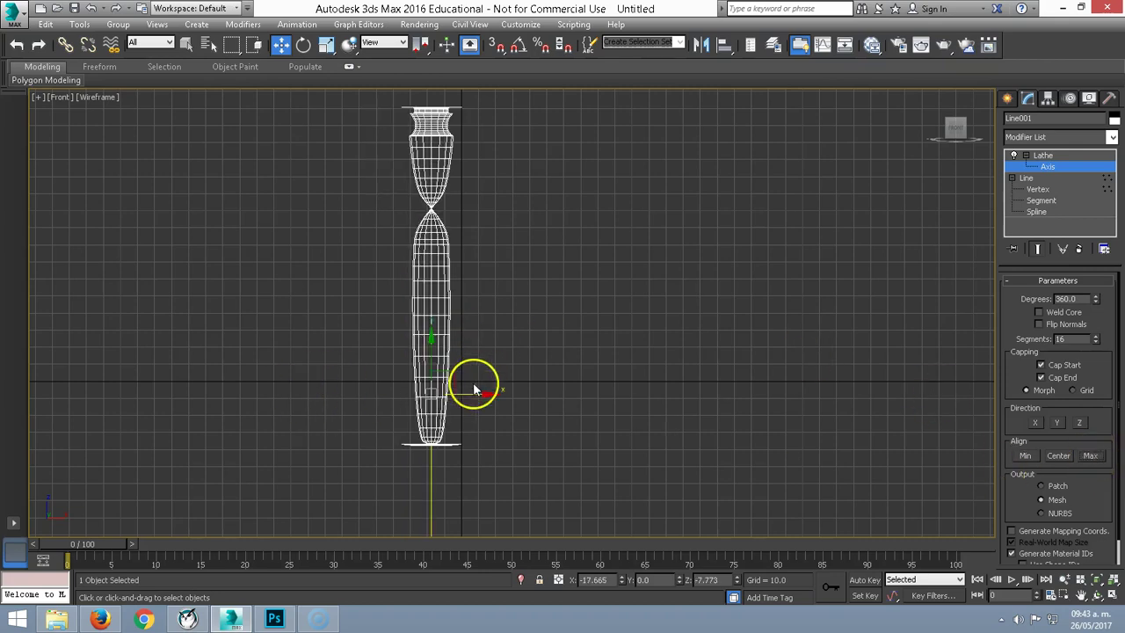
left_click_drag(477, 391, 488, 388)
left_click_drag(501, 388, 503, 388)
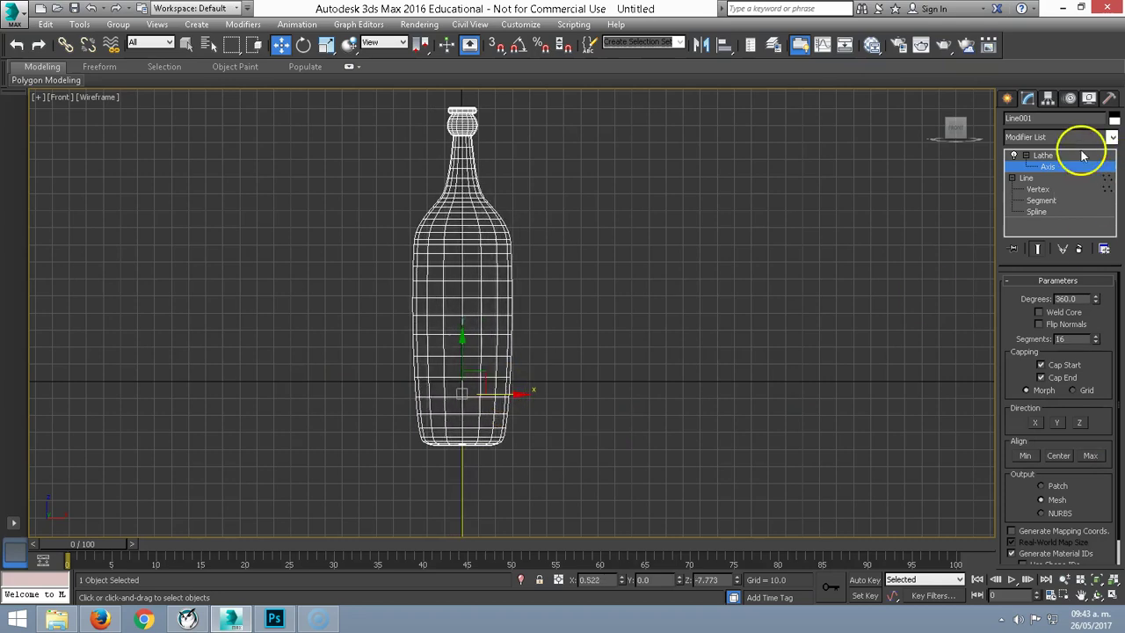
Select the seven top profile vertices and pull them inward to narrow the neck.
left_click(1026, 156)
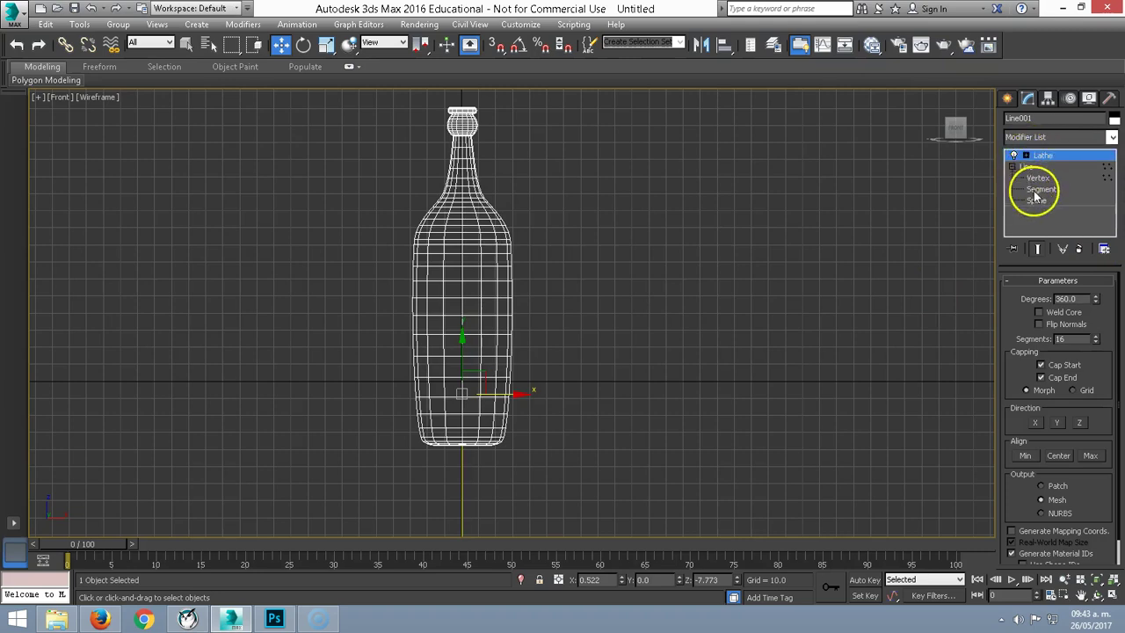
left_click(1035, 178)
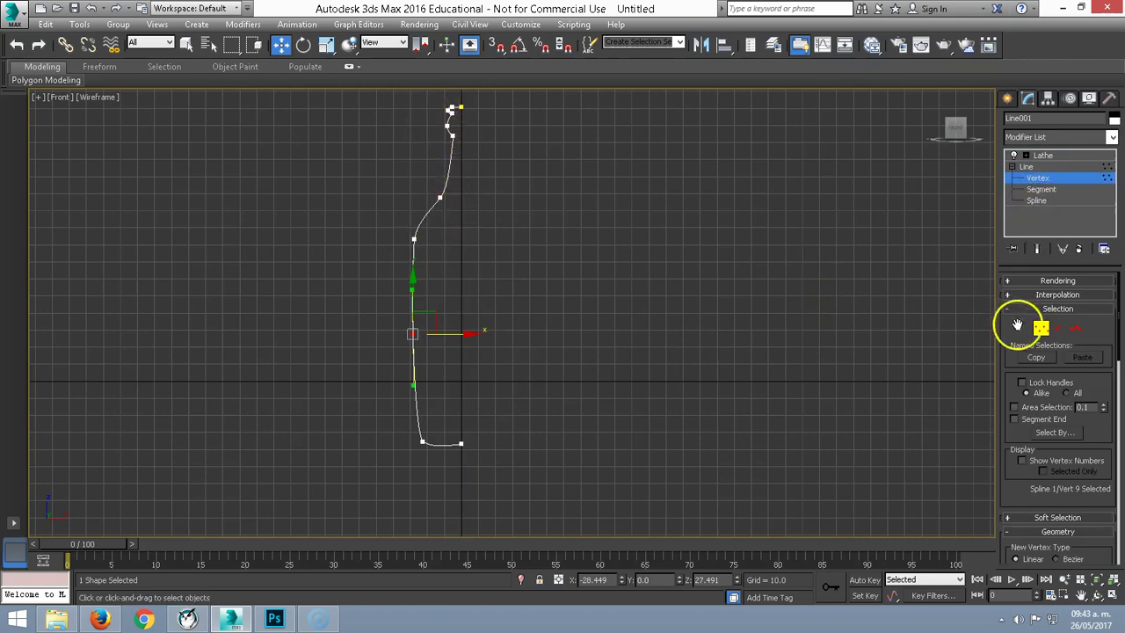
left_click_drag(427, 104, 514, 218)
left_click_drag(499, 109, 509, 109)
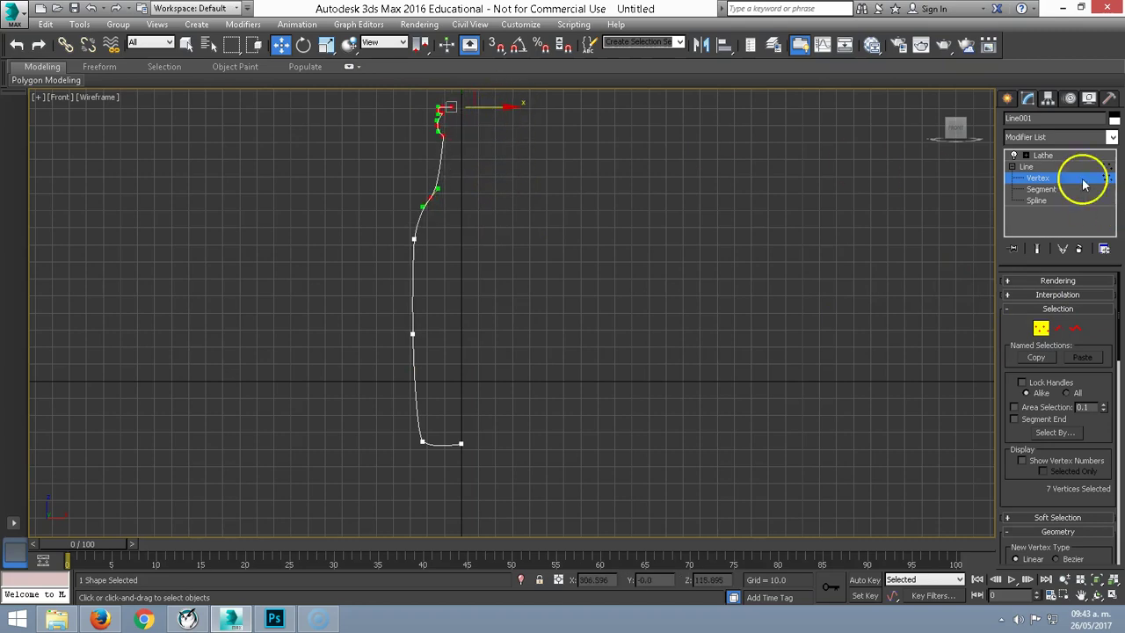
Nudge the Lathe axis slightly left to slim the bottle.
left_click(1054, 155)
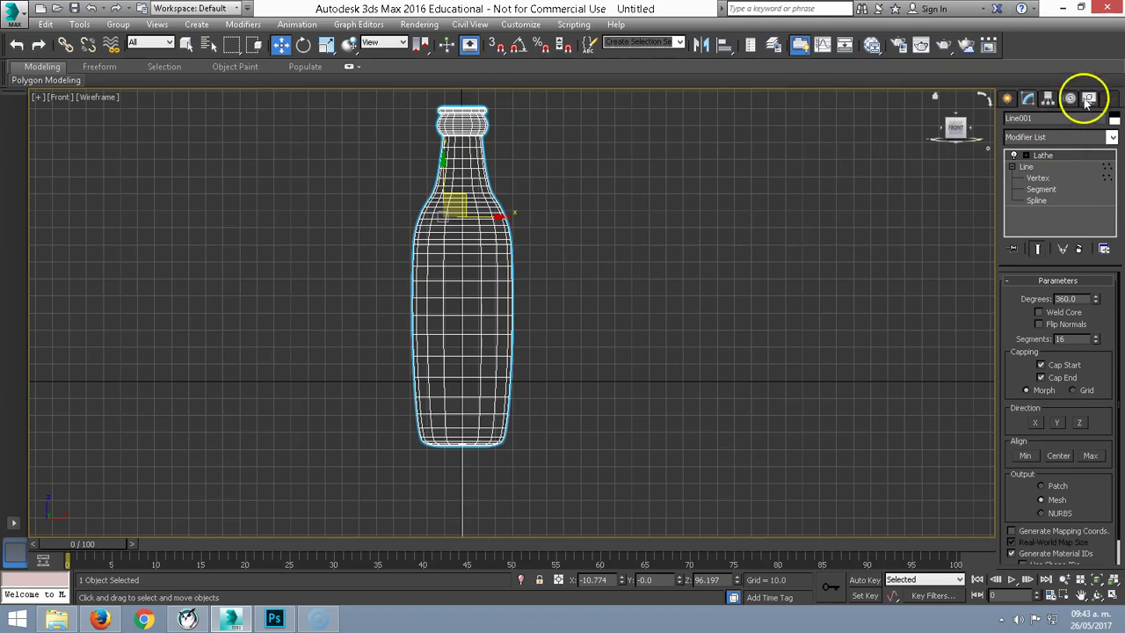
left_click(1026, 156)
left_click(1045, 166)
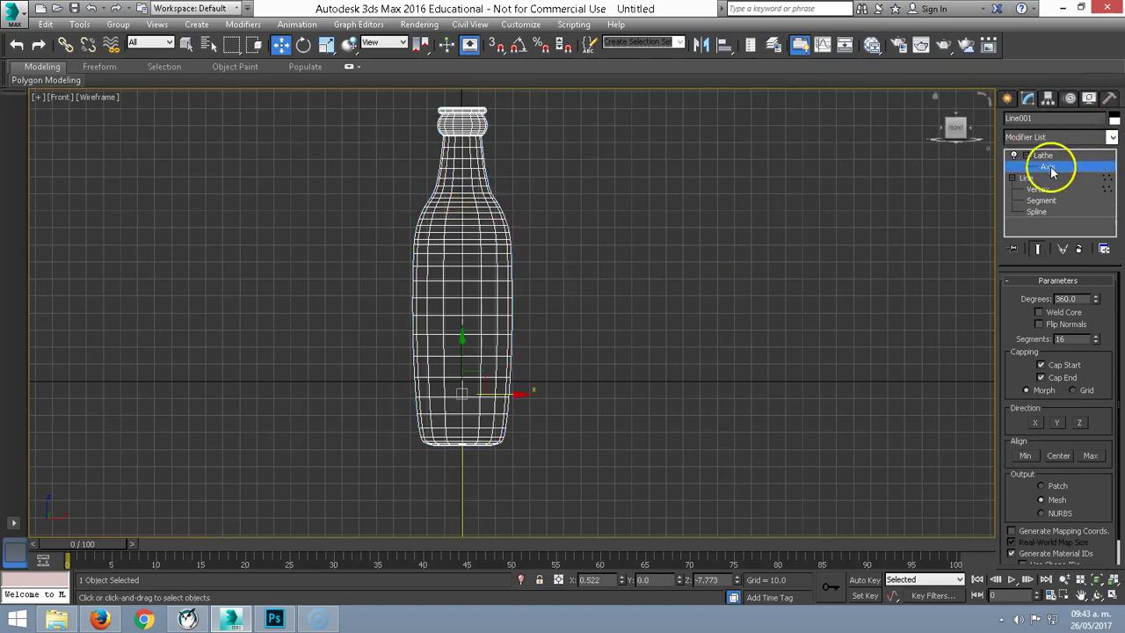
left_click_drag(504, 399, 501, 395)
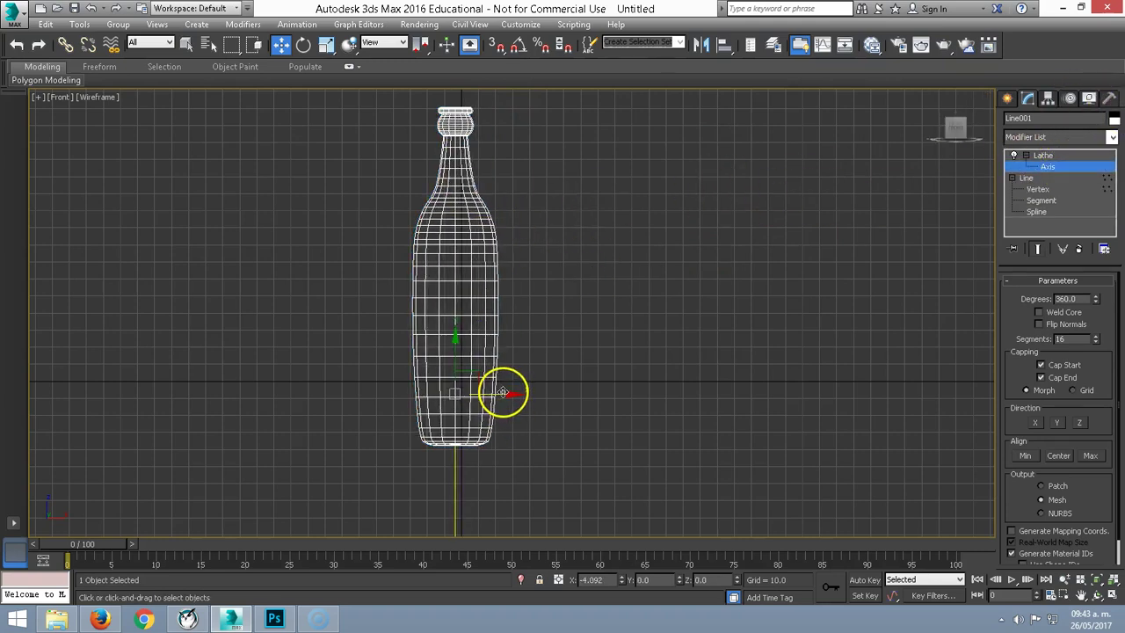
Show all four viewports and frame the bottle's top in Perspective.
left_click(1111, 595)
mouse_move(744, 331)
middle_mouse_down()
mouse_move(693, 522)
mouse_move(728, 431)
middle_mouse_up()
scroll(729, 475, "up", 3)
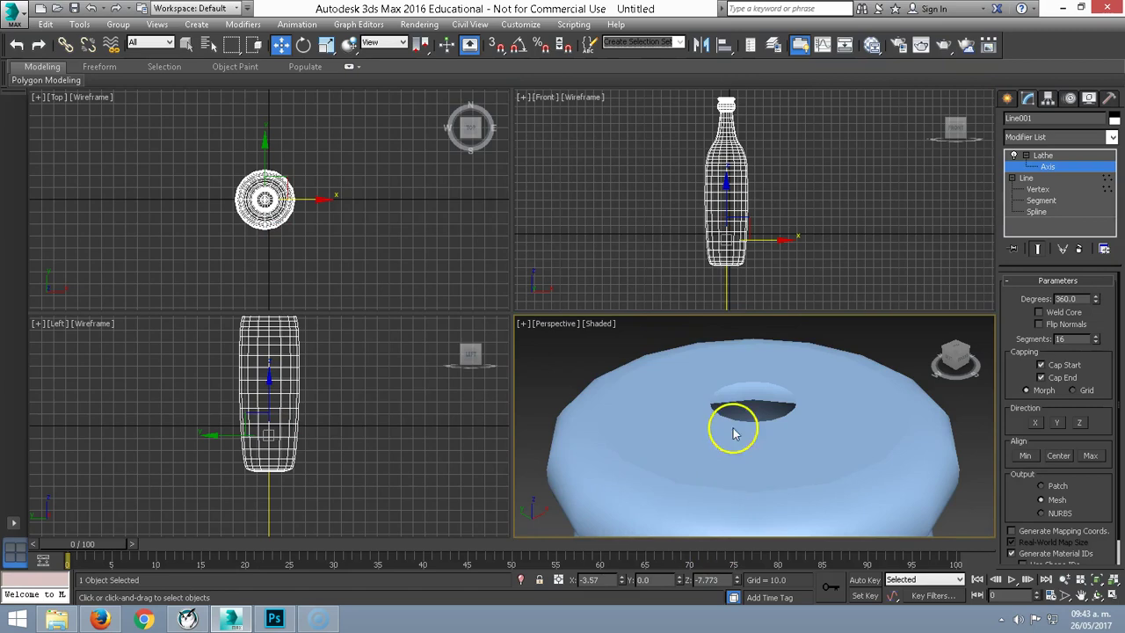
scroll(728, 155, "up", 2)
scroll(730, 158, "up", 2)
scroll(739, 171, "up", 3)
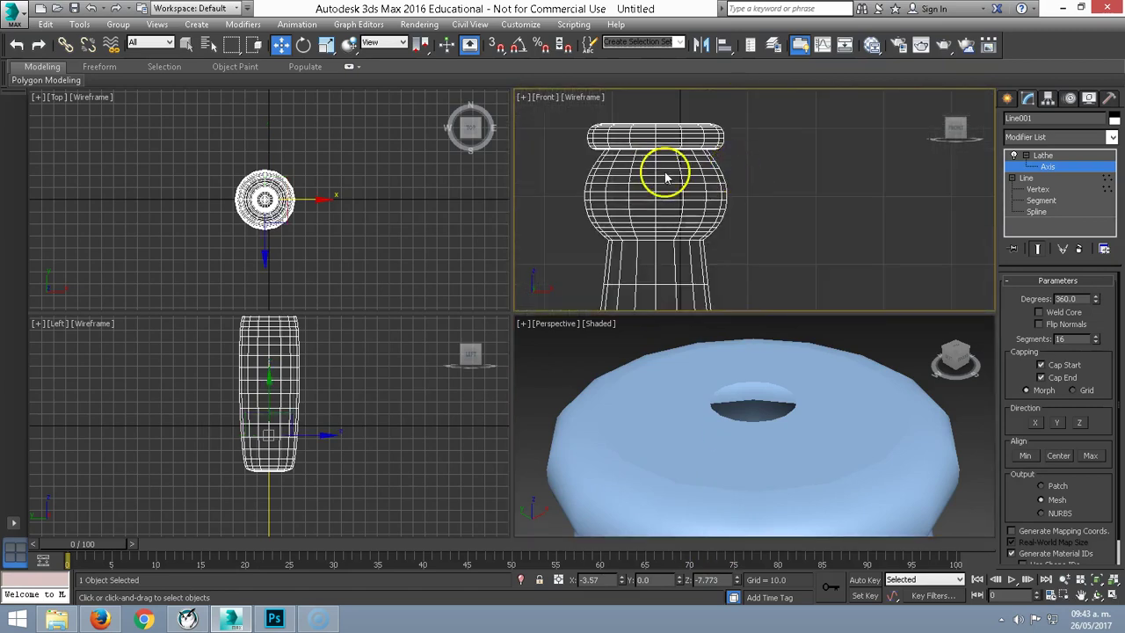
Move the profile's top end vertex slightly left and frame the top in Front view.
left_click(1036, 212)
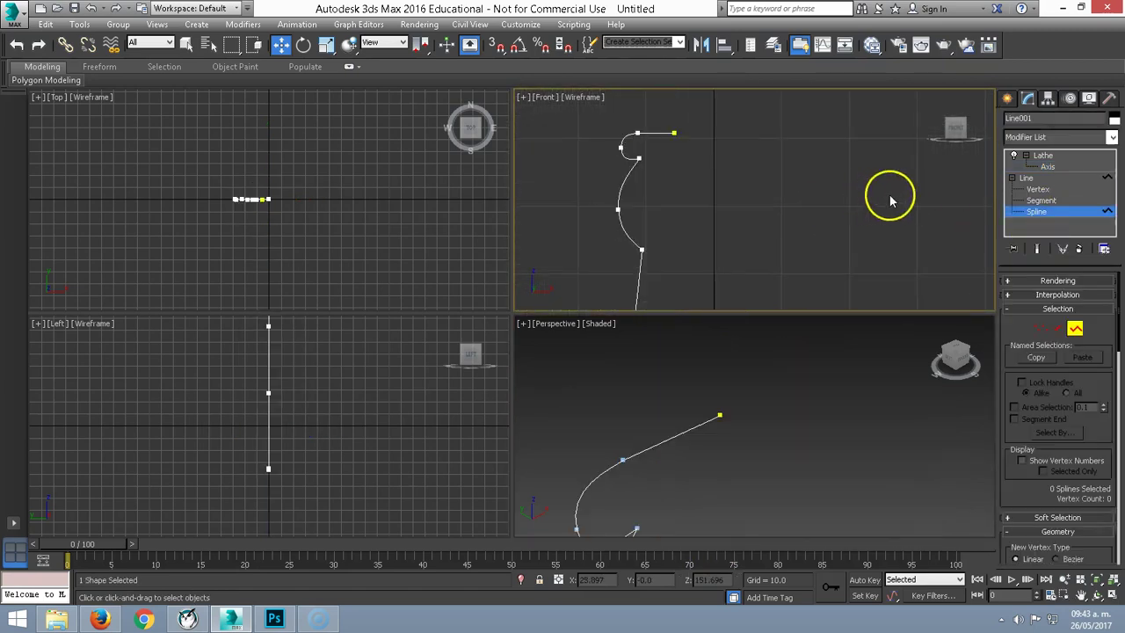
left_click(675, 135)
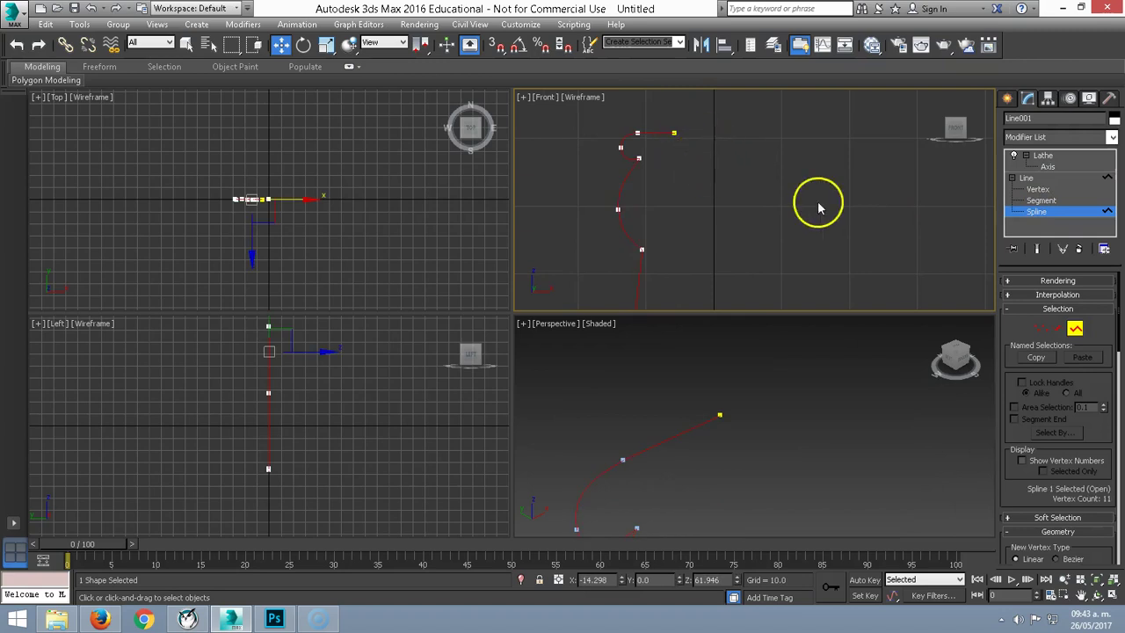
key("1")
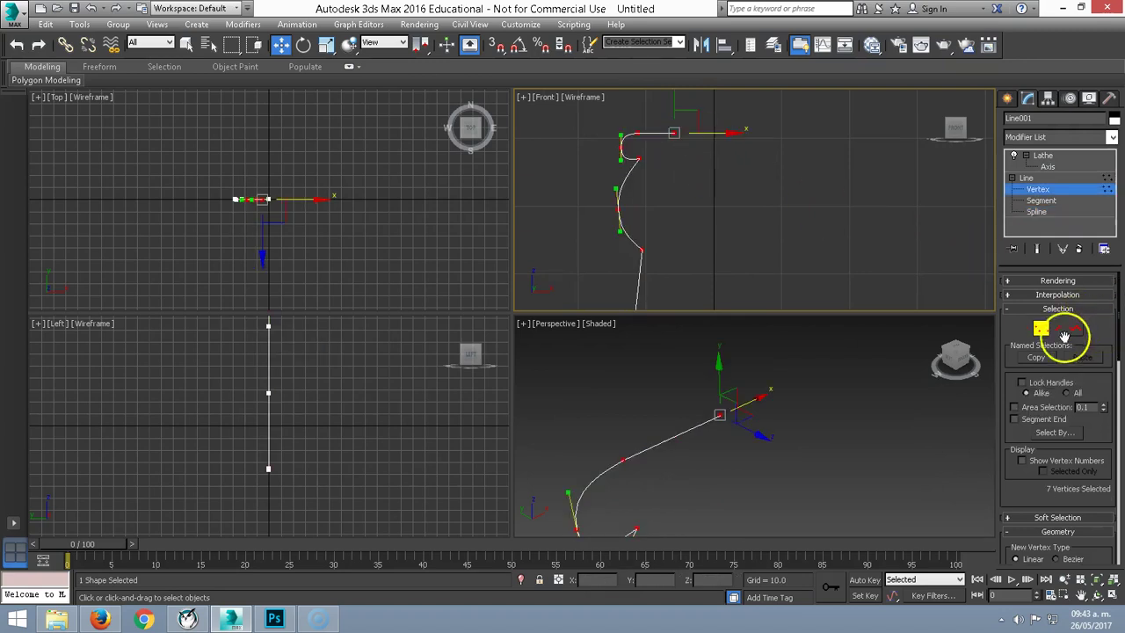
left_click(673, 130)
left_click_drag(710, 133, 666, 133)
scroll(668, 141, "up", 2)
scroll(717, 193, "up", 1)
scroll(717, 193, "up", 2)
middle_click_drag(691, 168, 804, 181)
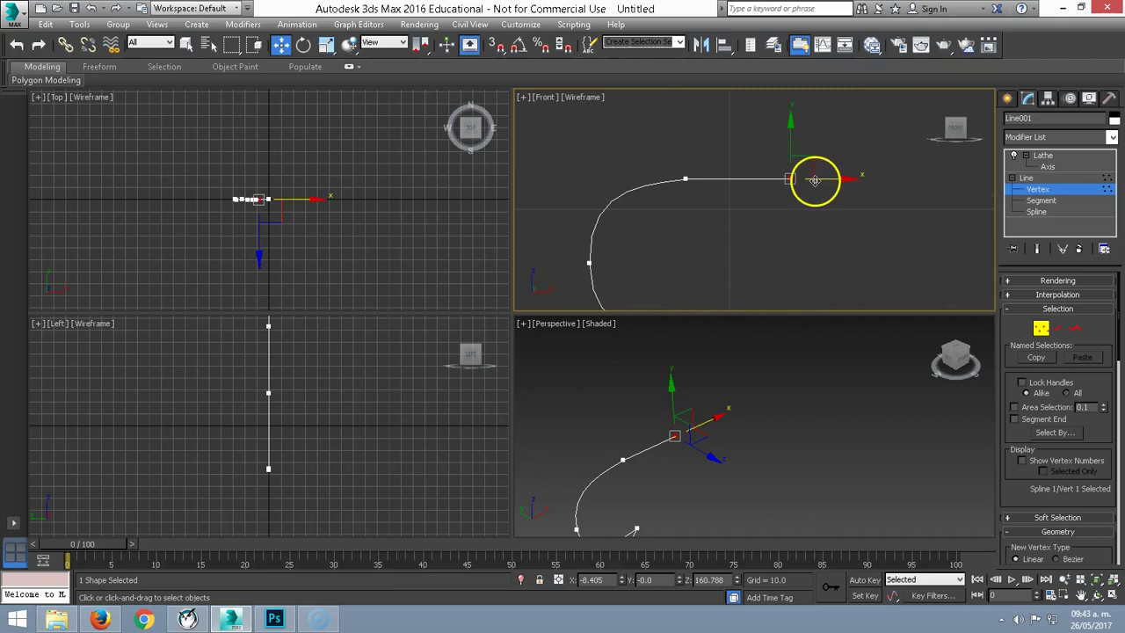
Refine a new vertex on the top segment and drag the end vertex down into a lip.
right_click(716, 181)
left_click(682, 227)
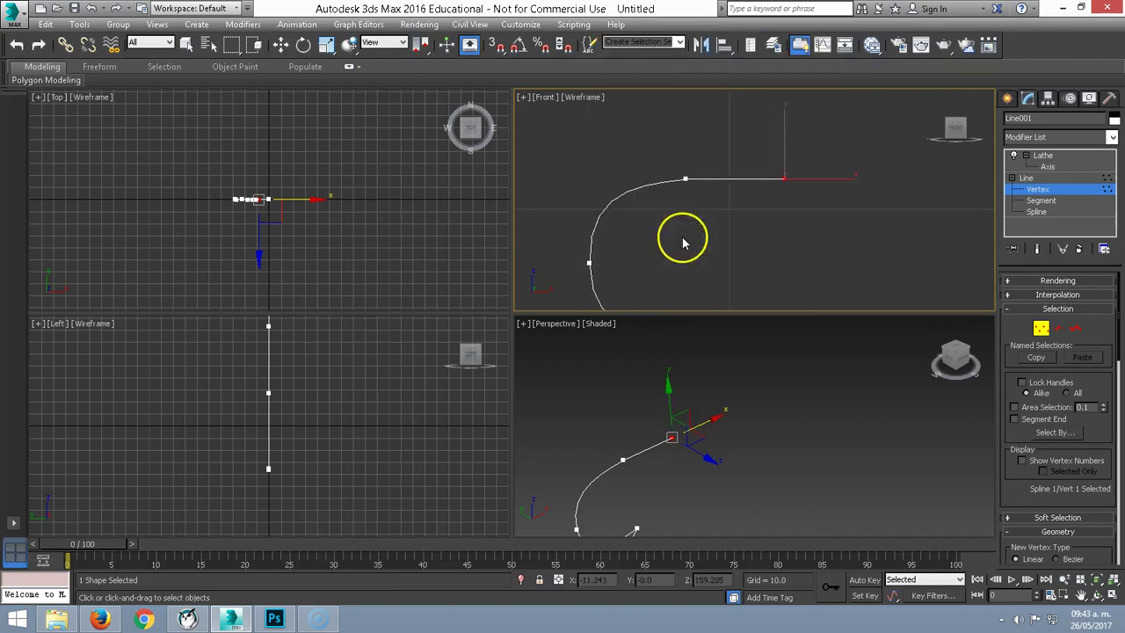
left_click(727, 179)
key("w")
right_click(791, 198)
left_click(784, 178)
mouse_move(784, 178)
left_mouse_down()
mouse_move(754, 253)
mouse_move(677, 248)
left_mouse_up()
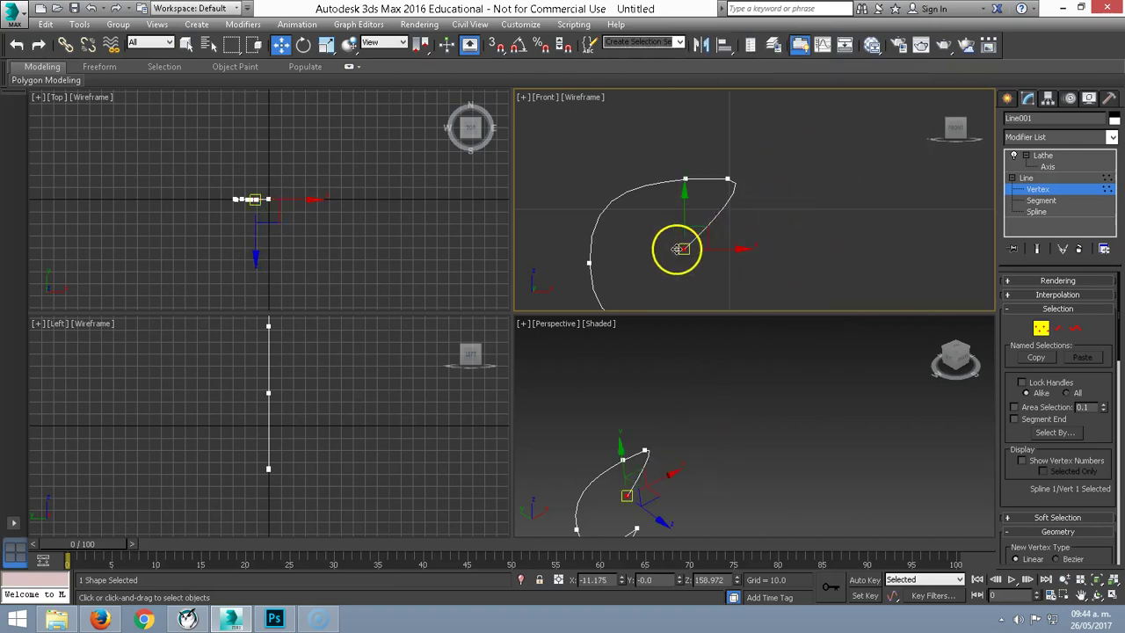
right_click(678, 247)
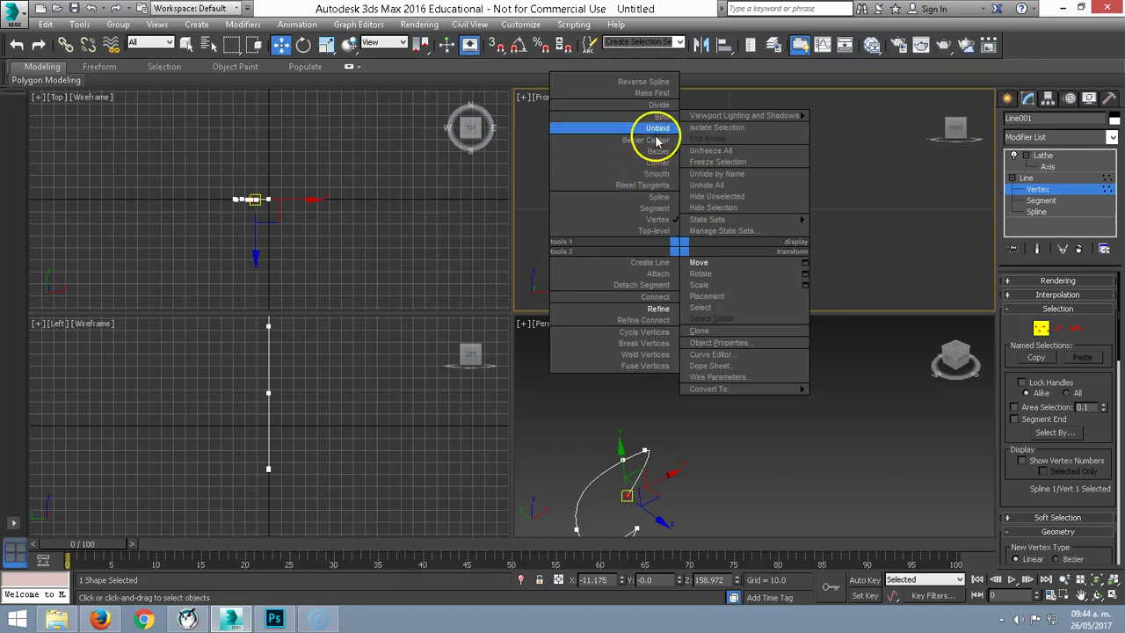
Make the lip's end vertex a Bezier Corner.
left_click(655, 140)
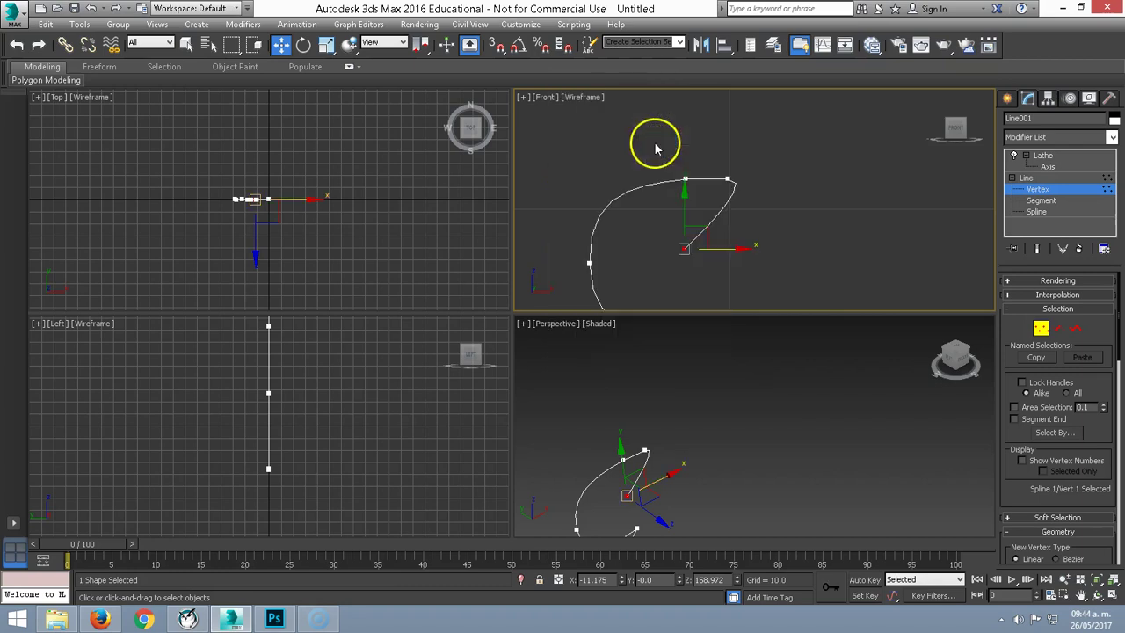
right_click(679, 242)
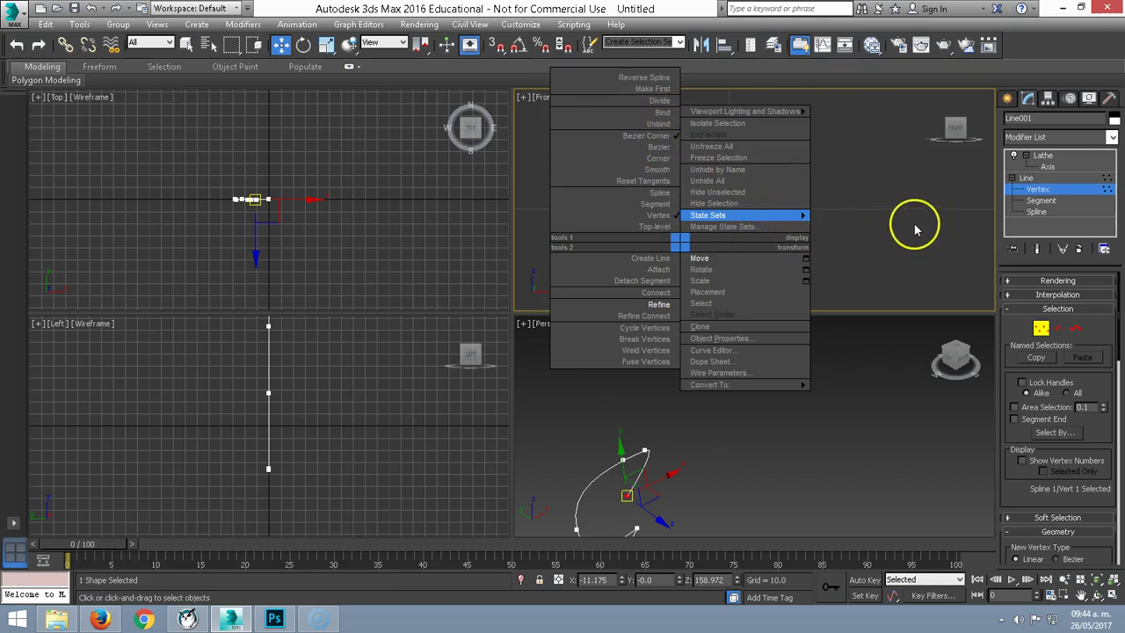
left_click(887, 235)
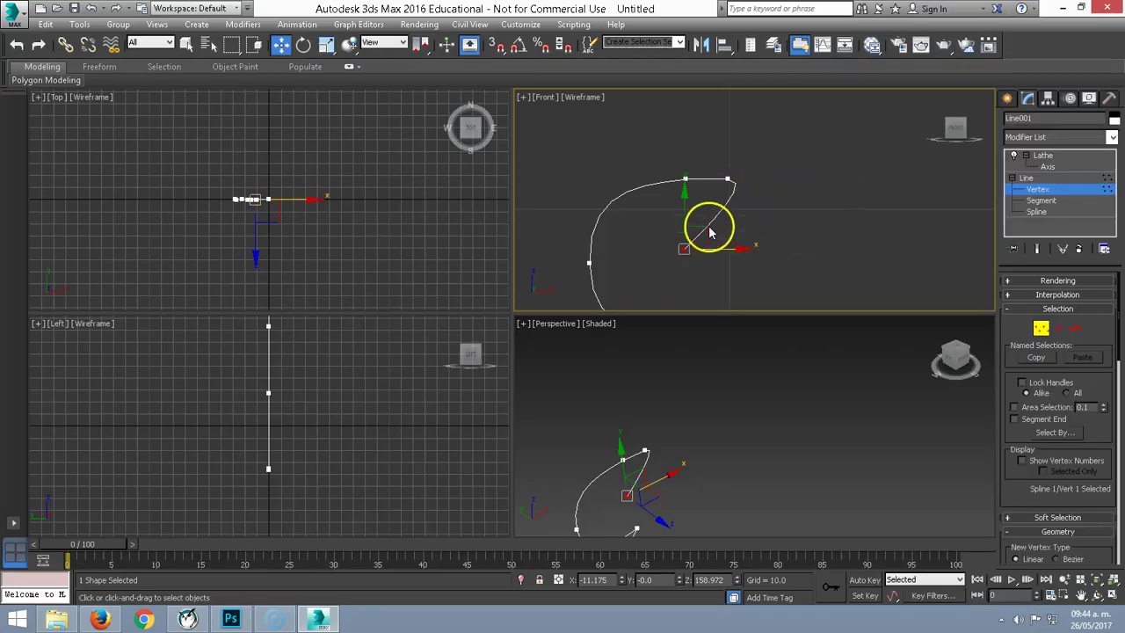
Reset the second lip vertex's tangents and nudge it slightly down.
left_click(729, 179)
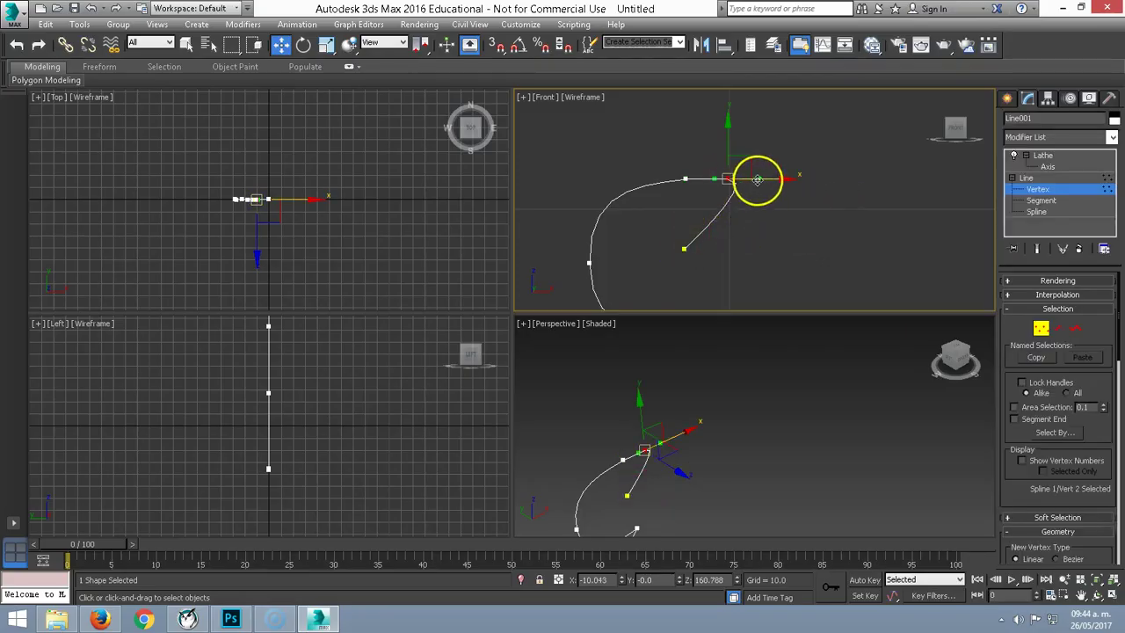
right_click(728, 180)
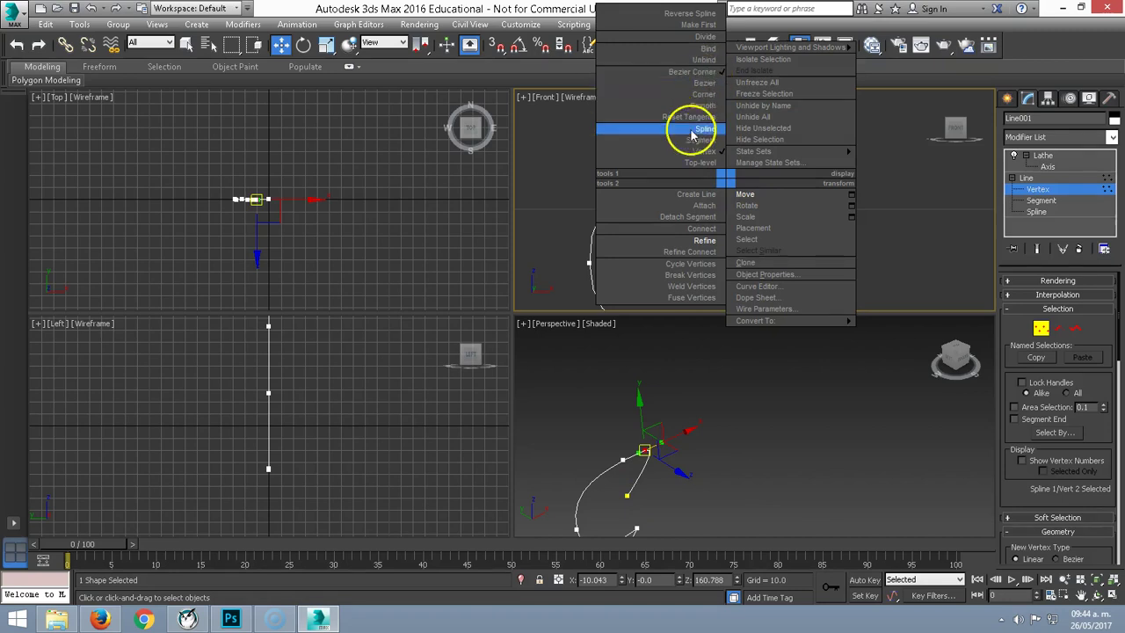
left_click(694, 116)
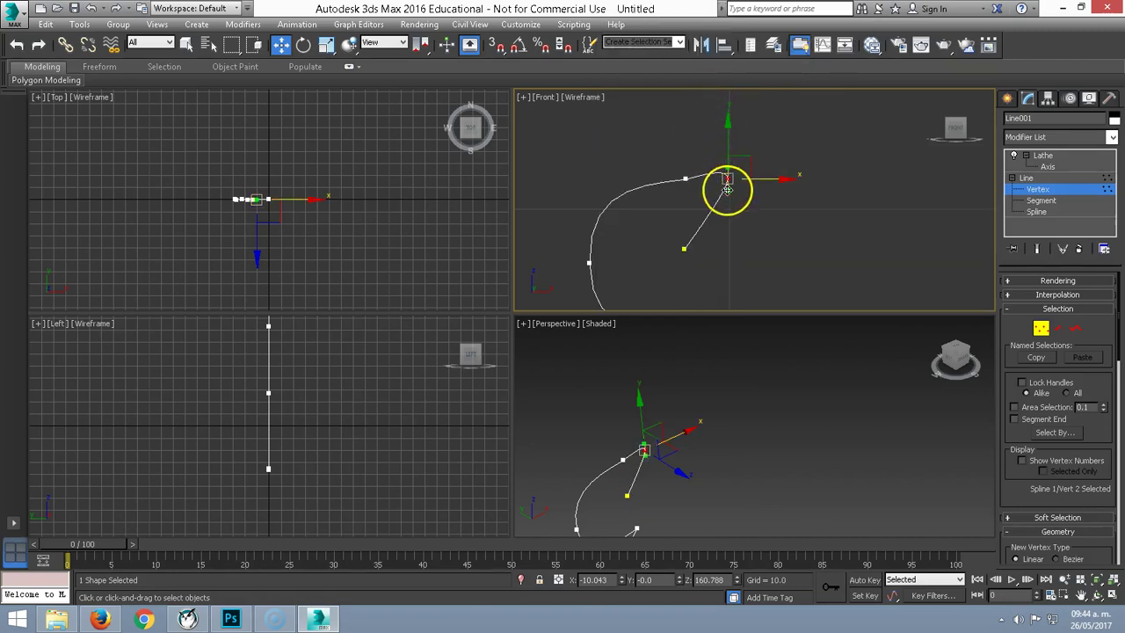
left_click_drag(729, 147, 727, 179)
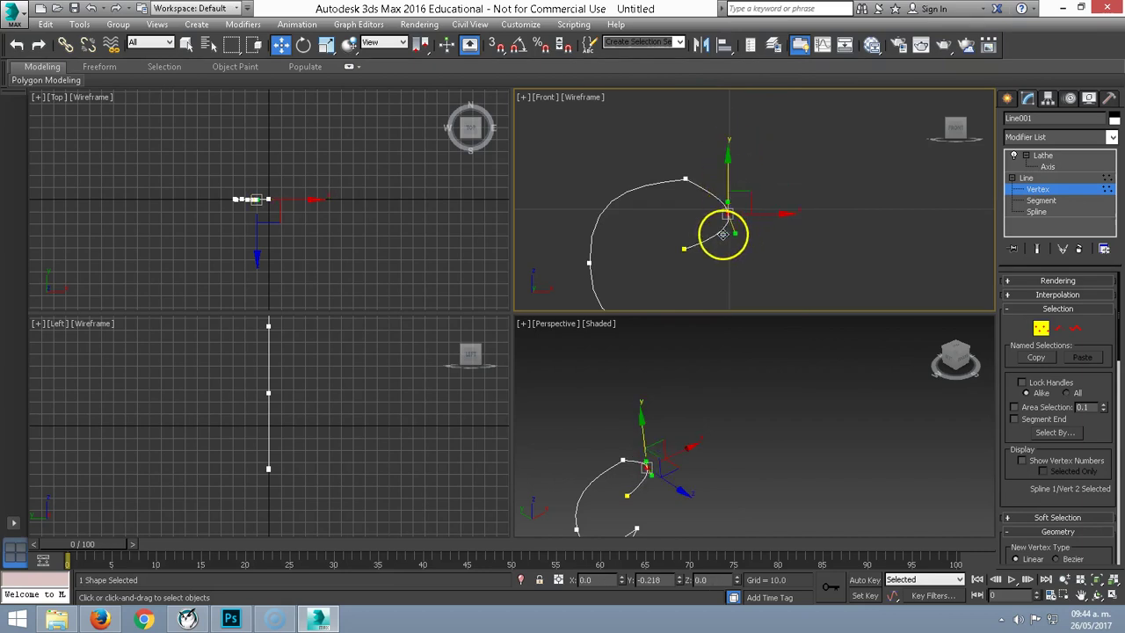
Scale that vertex's Bezier handles wider to round the bend, then return to Move.
right_click(736, 217)
left_click(751, 239)
right_click(736, 234)
left_click(749, 253)
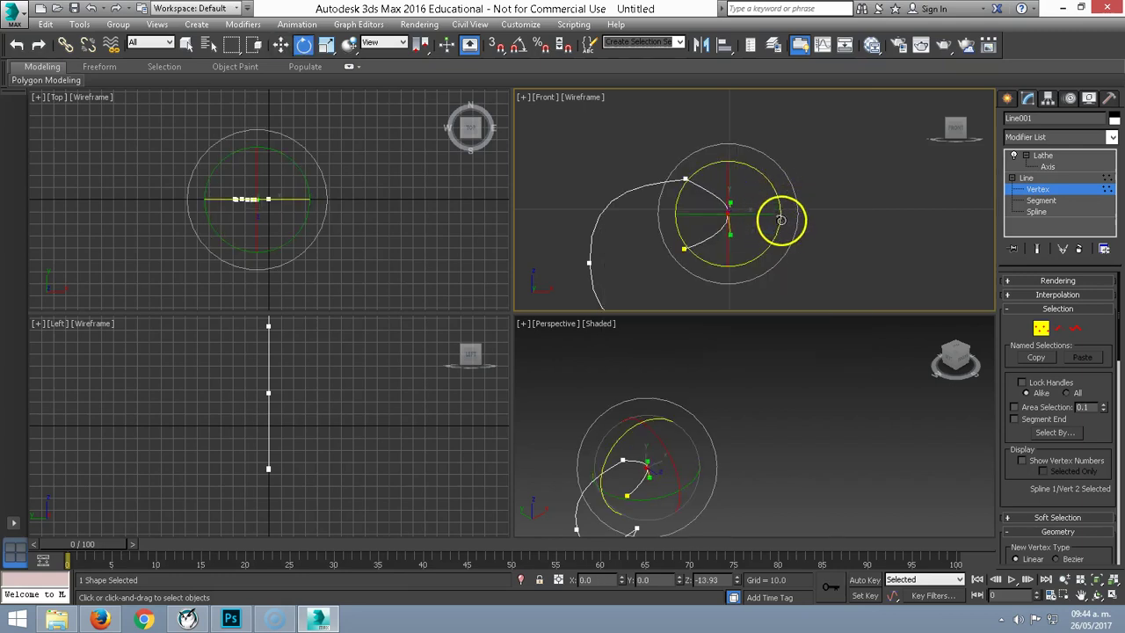
right_click(741, 236)
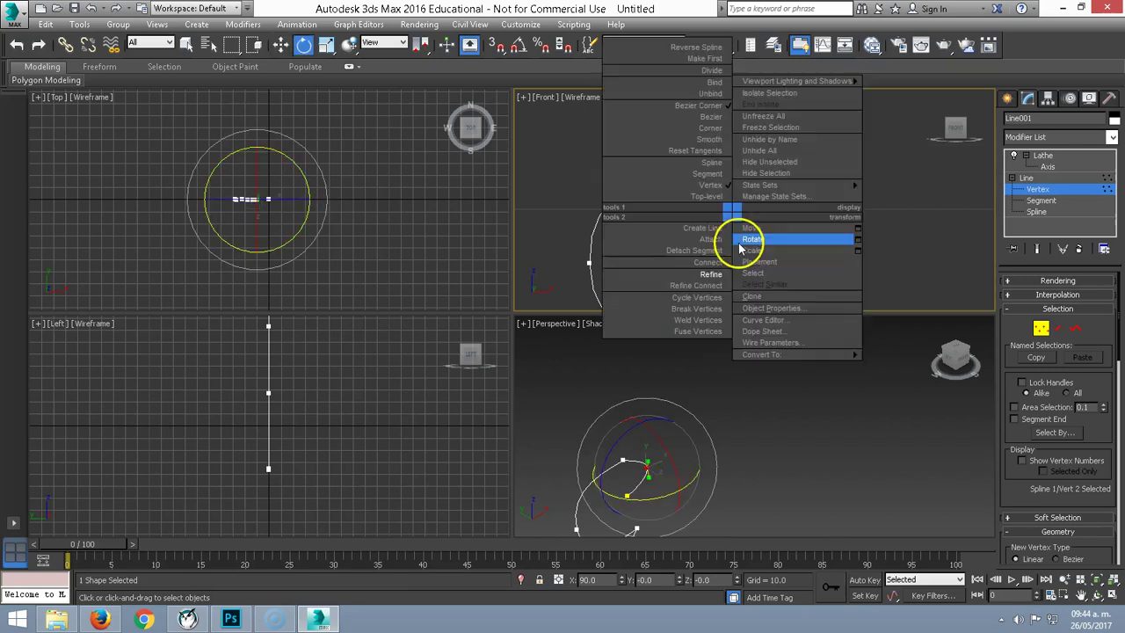
left_click(754, 249)
left_click_drag(736, 156, 739, 105)
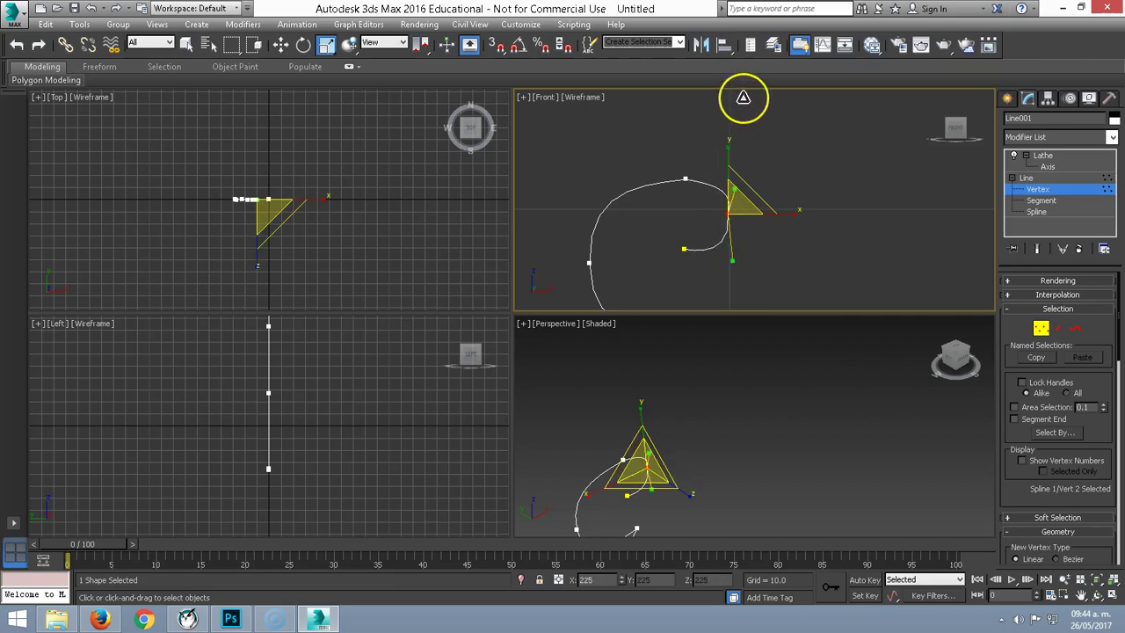
right_click(806, 209)
left_click(833, 224)
scroll(736, 228, "down", 2)
mouse_move(704, 226)
middle_mouse_down()
mouse_move(744, 184)
mouse_move(682, 196)
mouse_move(673, 164)
mouse_move(686, 125)
mouse_move(705, 233)
mouse_move(647, 183)
middle_mouse_up()
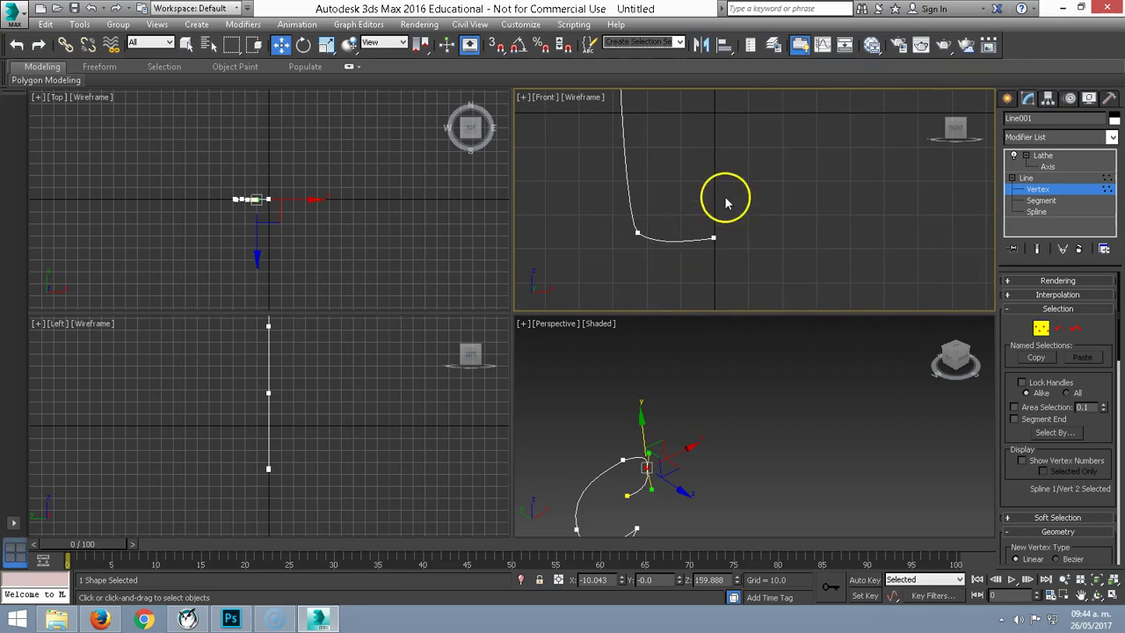
At Spline sub-object level, drag the Outline spinner to give the glass profile a thick offset outline.
left_click(1076, 331)
mouse_move(1116, 301)
left_mouse_down()
mouse_move(1118, 347)
mouse_move(1093, 428)
left_mouse_up()
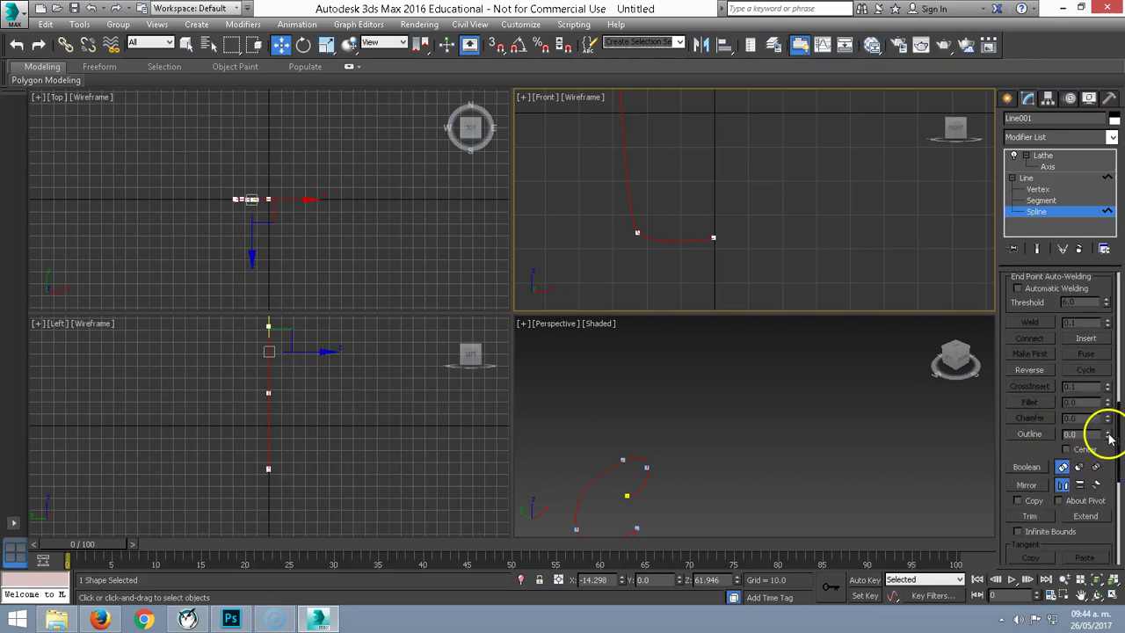
mouse_move(1109, 437)
left_mouse_down()
mouse_move(1107, 407)
mouse_move(1095, 433)
mouse_move(1104, 427)
left_mouse_up()
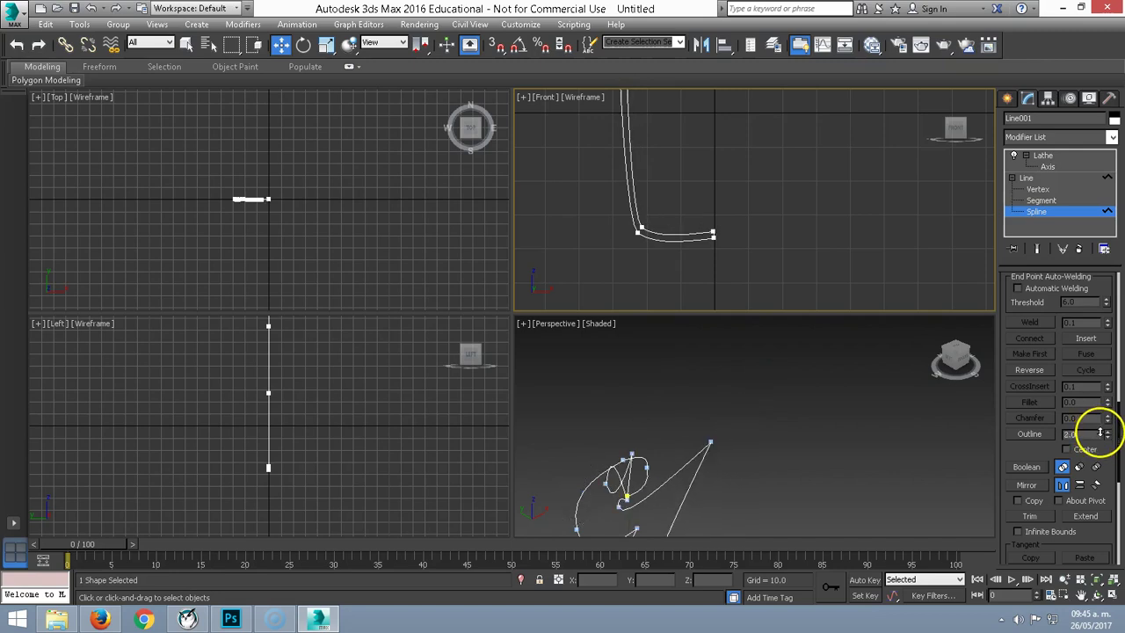
scroll(710, 188, "down", 3)
scroll(647, 231, "down", 2)
scroll(651, 212, "up", 2)
scroll(660, 211, "up", 2)
scroll(693, 185, "up", 2)
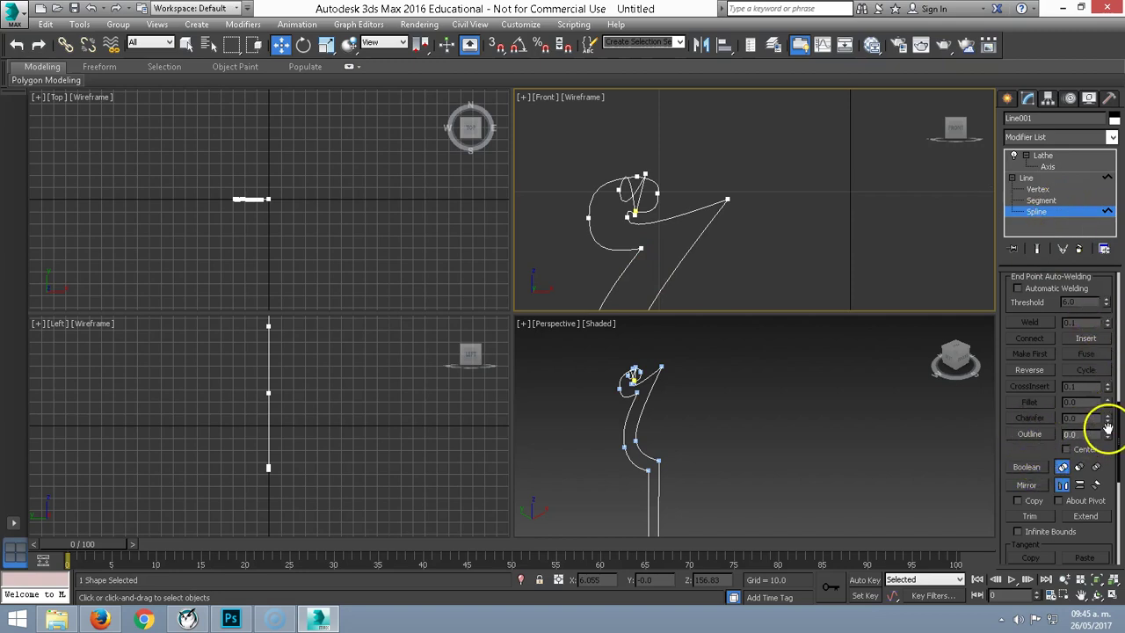
Reselect the profile spline and apply the Outline offset again.
left_click(690, 244)
left_click(1039, 435)
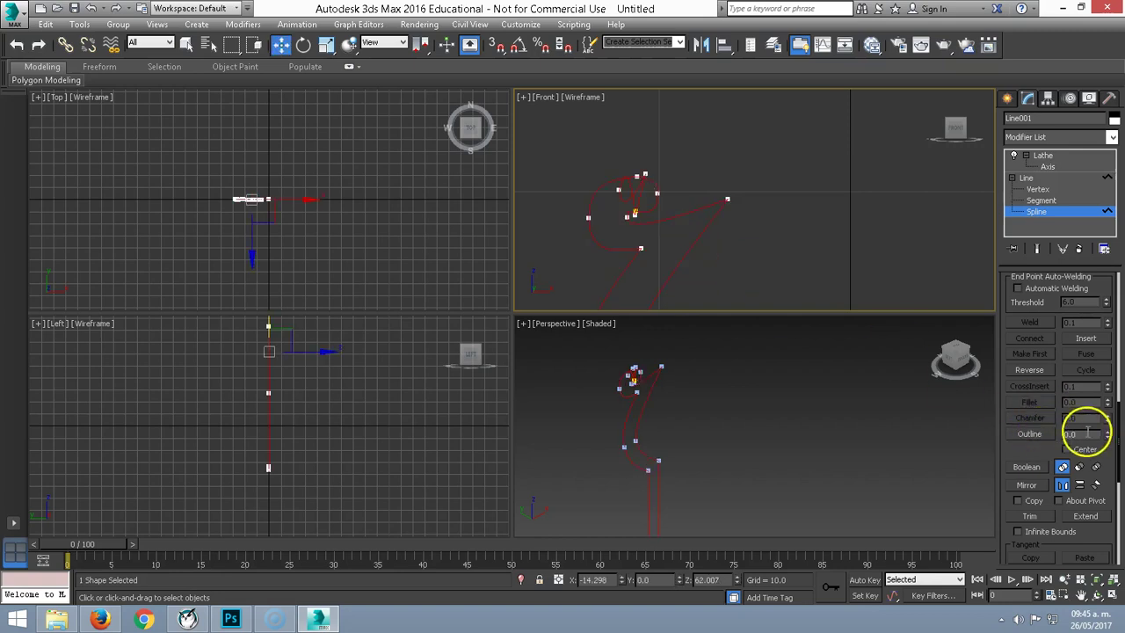
left_click_drag(1109, 436, 1108, 436)
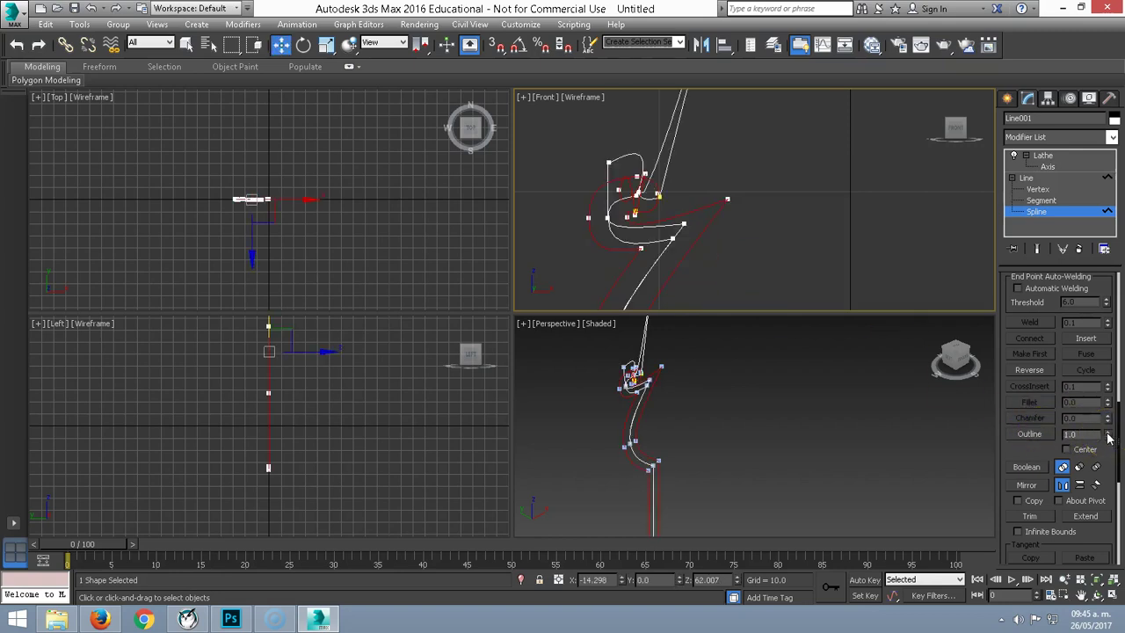
right_click(772, 251)
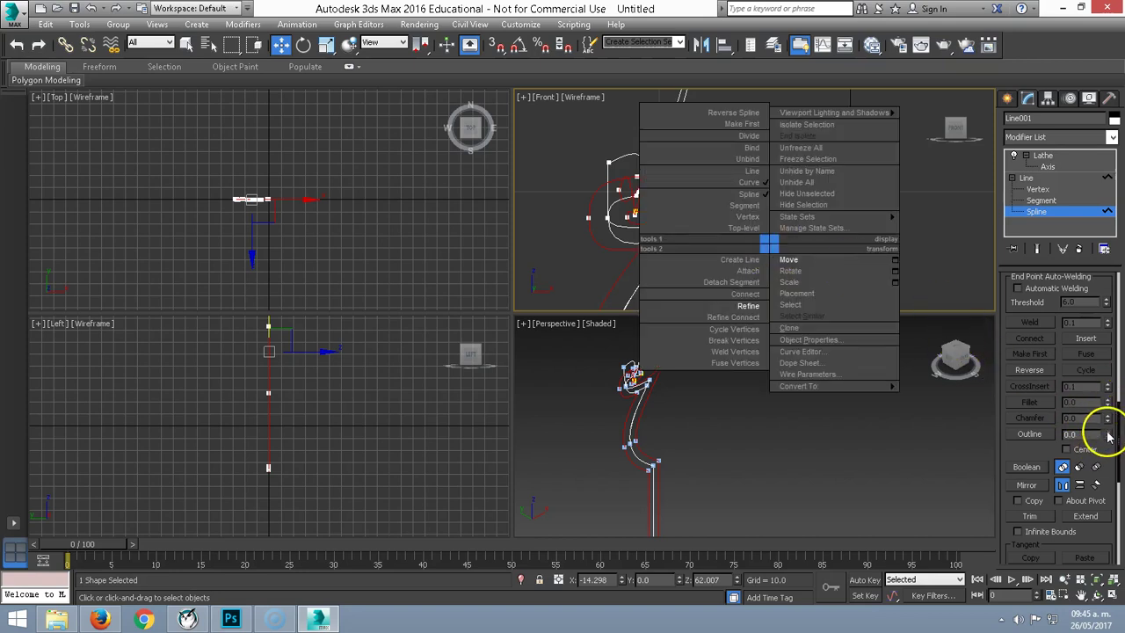
left_click(1109, 437)
left_click_drag(1109, 436, 1107, 431)
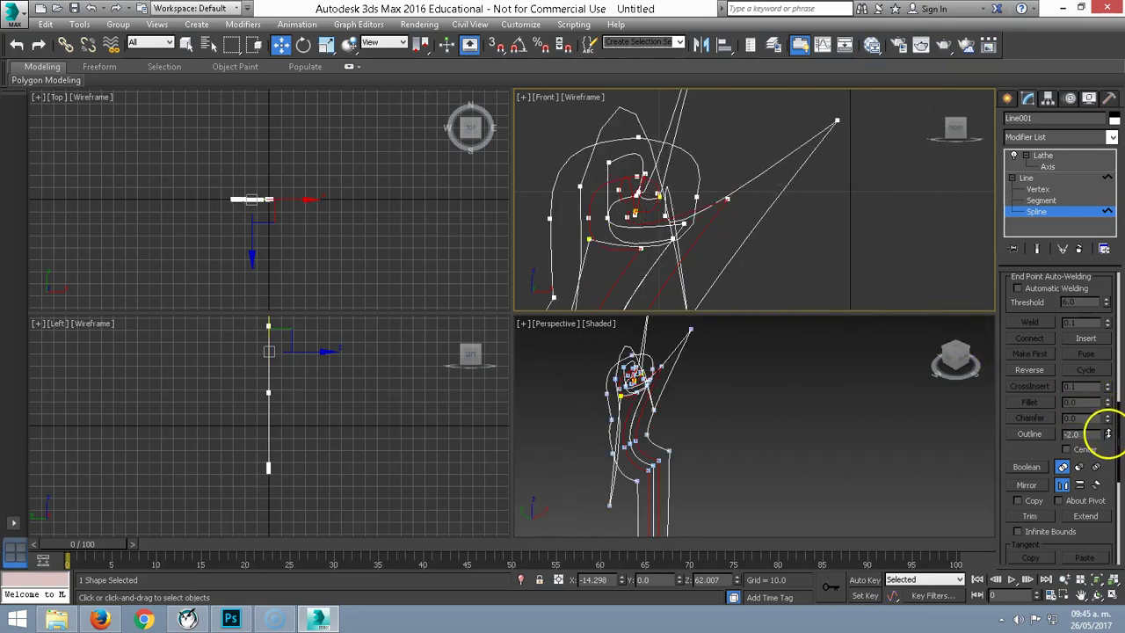
Delete the two stray extra outline splines around the profile.
right_click(751, 228)
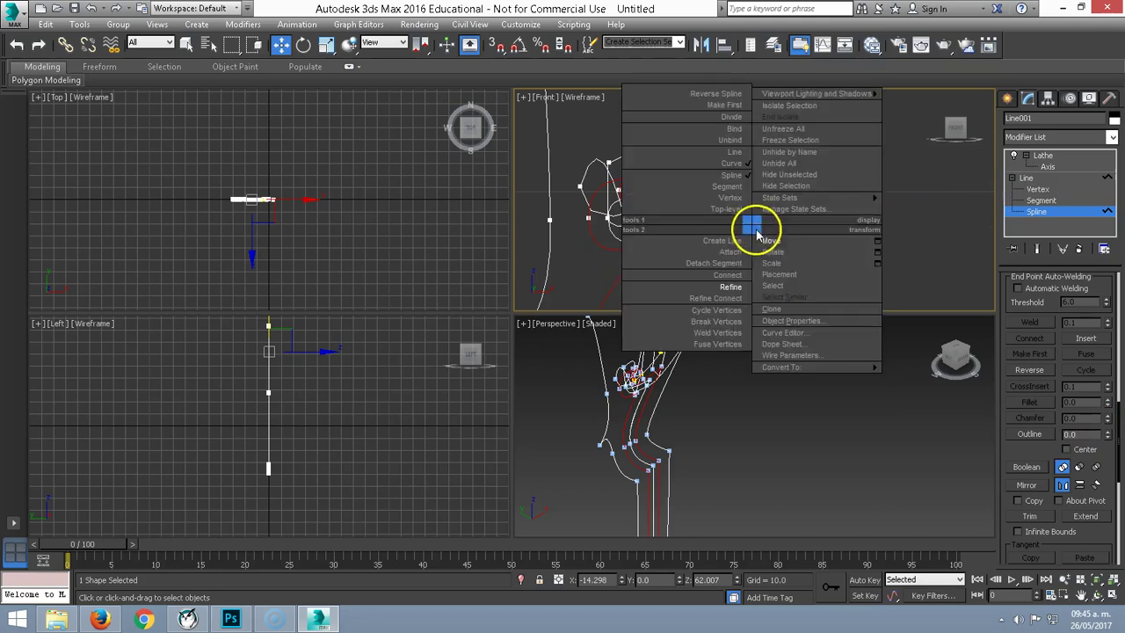
left_click(777, 237)
left_click(745, 238)
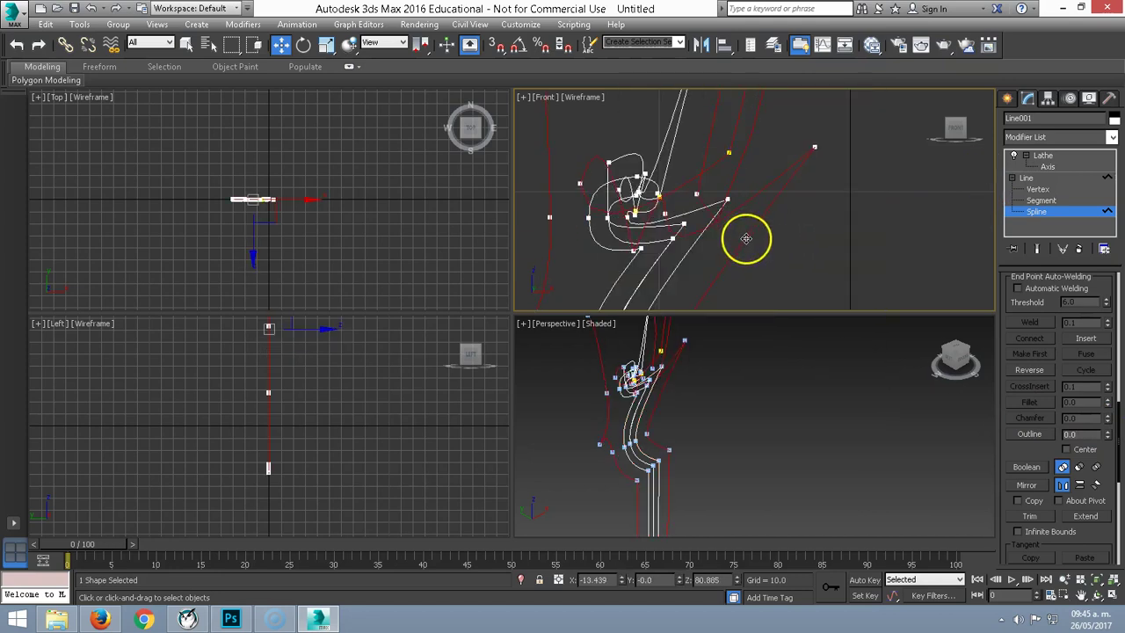
key("Delete")
left_click(714, 233)
key("Delete")
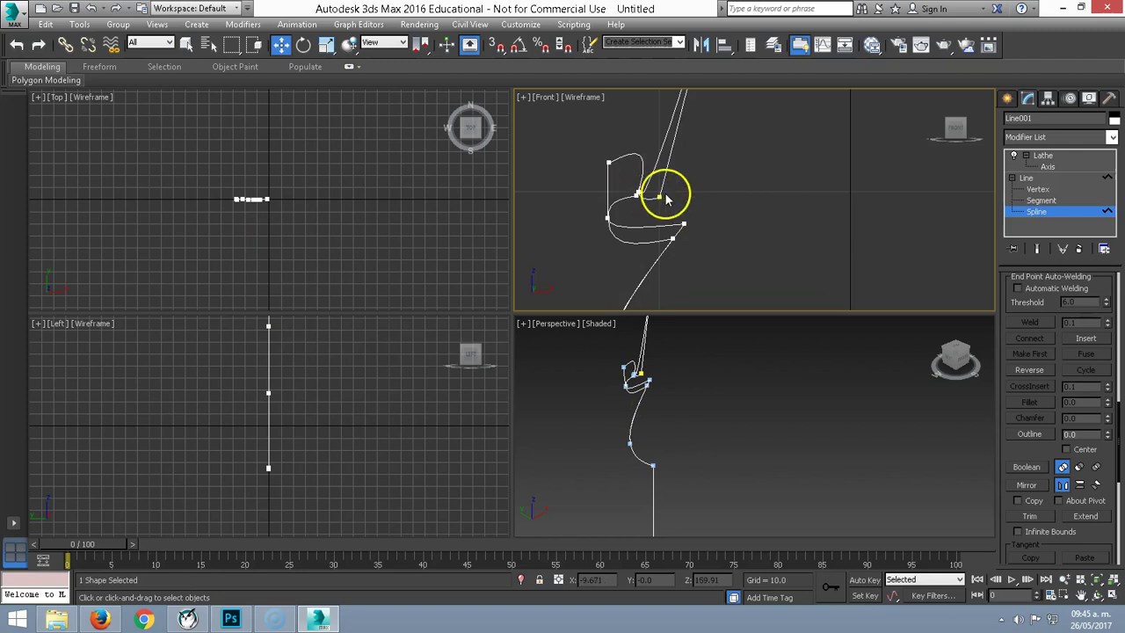
Undo the accidental offset copy of the spline so only the profile remains.
left_click_drag(688, 193, 731, 165, "shift")
left_click_drag(659, 145, 671, 146)
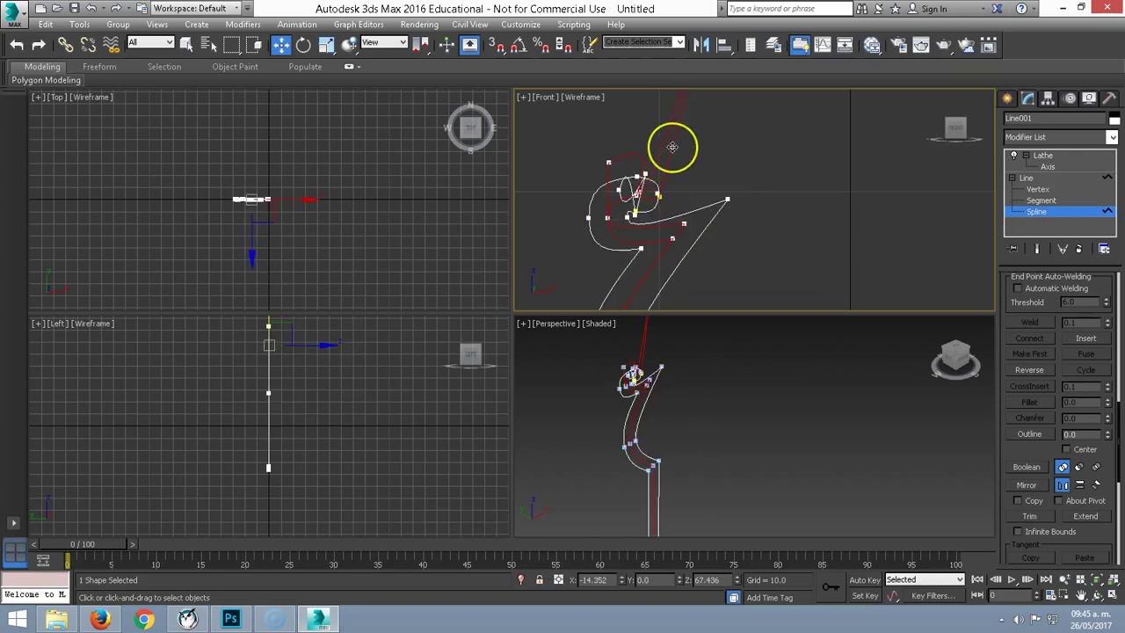
key("ctrl+z")
key("ctrl+y")
key("ctrl+z")
key("ctrl+y")
key("ctrl+z")
key("ctrl+y")
key("ctrl+z")
key("ctrl+z")
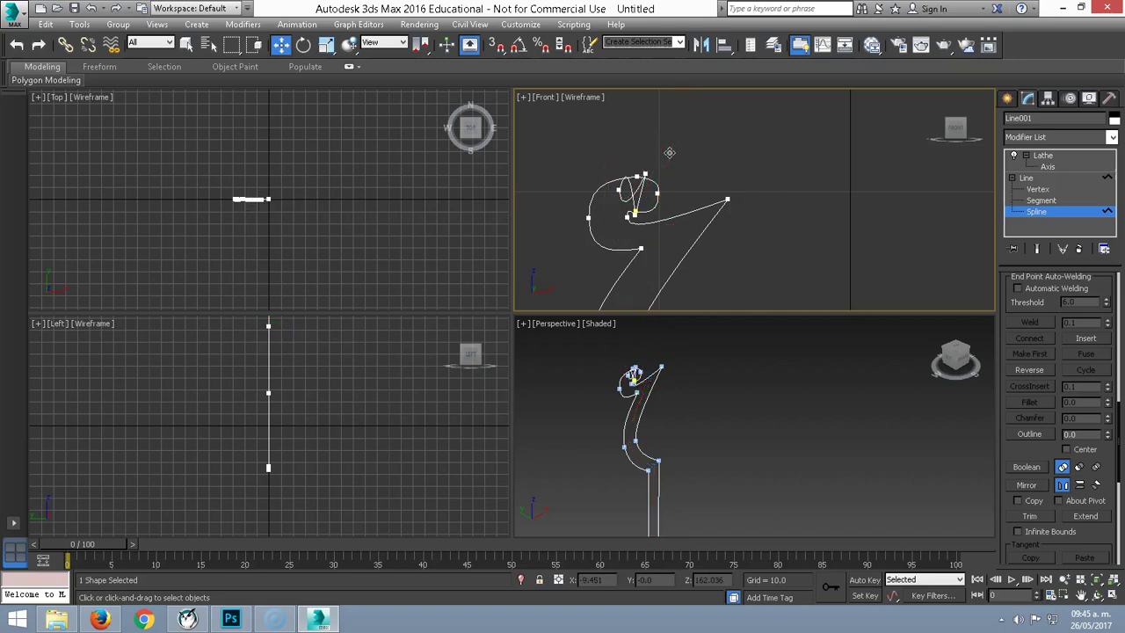
scroll(620, 201, "up", 2)
At Vertex level, delete the two stray vertices at the top of the profile.
scroll(628, 201, "up", 2)
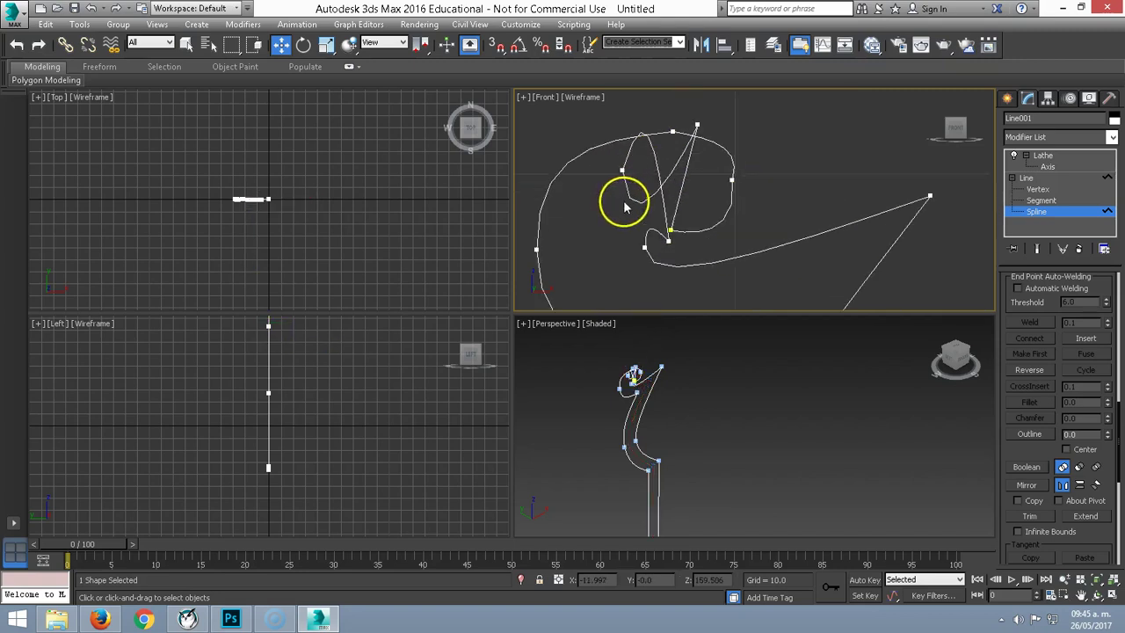
left_click(1037, 189)
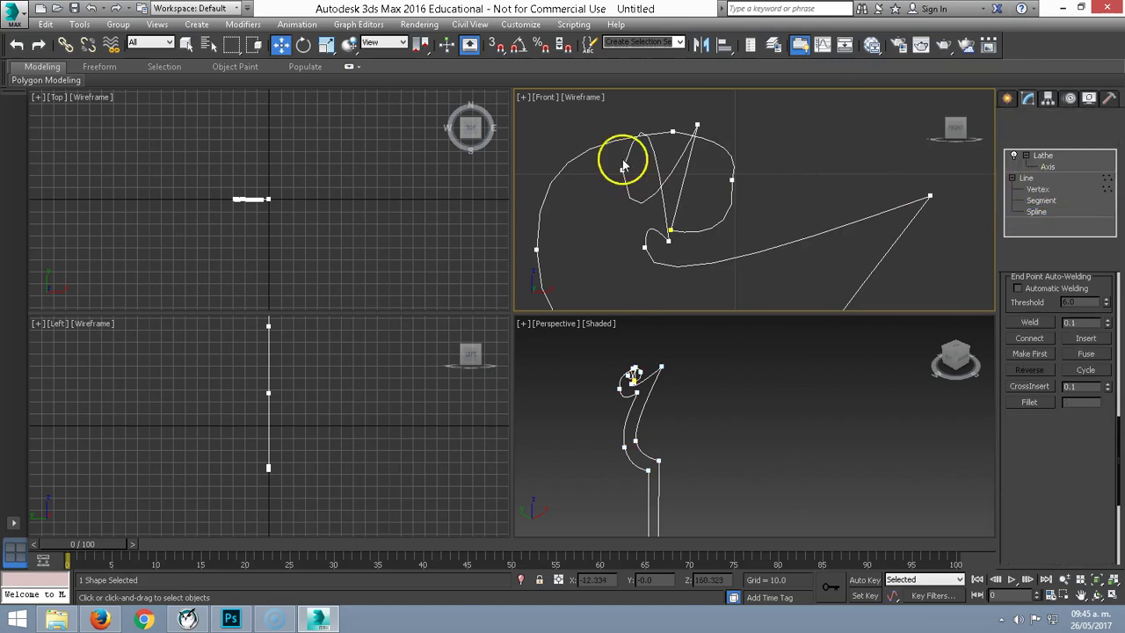
left_click(694, 125)
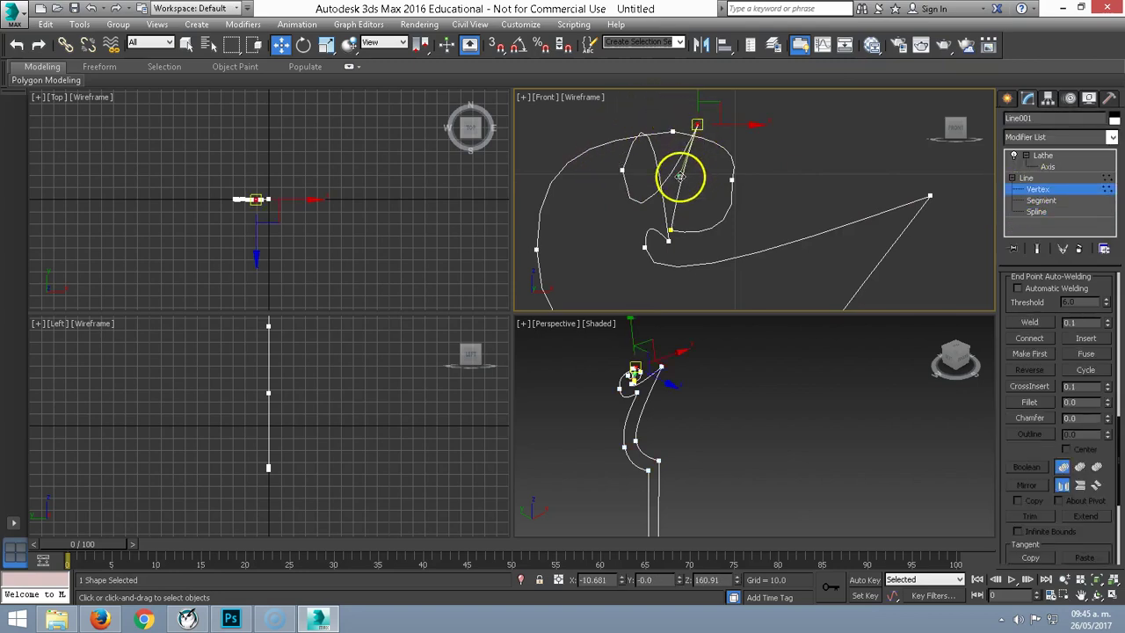
key("Delete")
left_click(623, 170)
key("Delete")
key("Delete")
Drag the profile's end vertex down and to the left to reshape the lip curl.
scroll(711, 246, "down", 3)
middle_click_drag(711, 246, 698, 217)
left_click(813, 197)
mouse_move(824, 184)
left_mouse_down()
mouse_move(728, 241)
mouse_move(728, 121)
mouse_move(733, 189)
mouse_move(690, 312)
mouse_move(703, 260)
mouse_move(720, 254)
mouse_move(698, 263)
left_mouse_up()
scroll(712, 227, "up", 3)
scroll(716, 213, "down", 2)
right_click(698, 264)
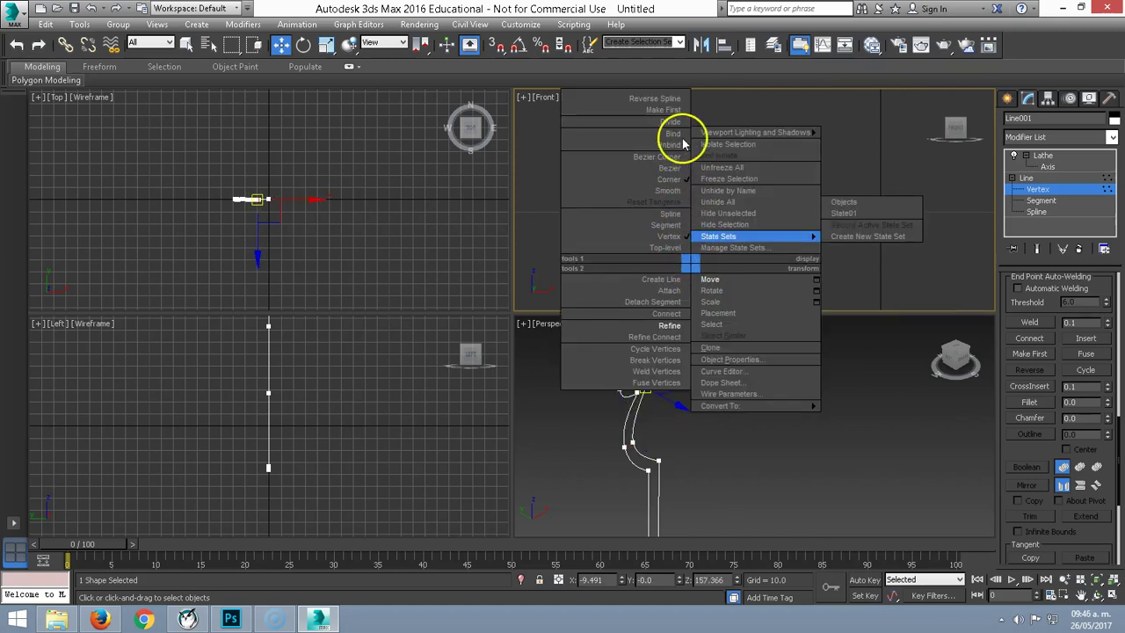
scroll(791, 193, "up", 1)
scroll(715, 251, "up", 1)
scroll(719, 226, "up", 1)
scroll(728, 186, "down", 2)
scroll(718, 175, "down", 2)
scroll(721, 196, "up", 2)
scroll(680, 238, "up", 2)
scroll(679, 237, "down", 2)
scroll(660, 240, "up", 2)
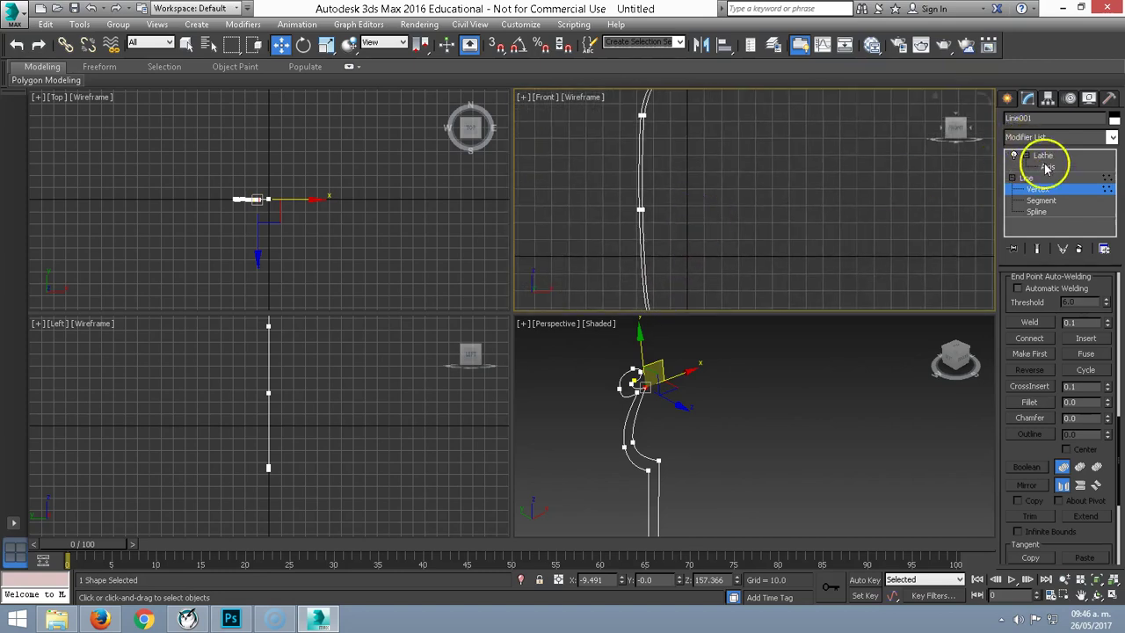
Return to the Lathe modifier and zoom and pan to frame the whole lathed bottle with its rolled lip.
left_click(1044, 156)
scroll(683, 196, "down", 2)
scroll(686, 200, "down", 2)
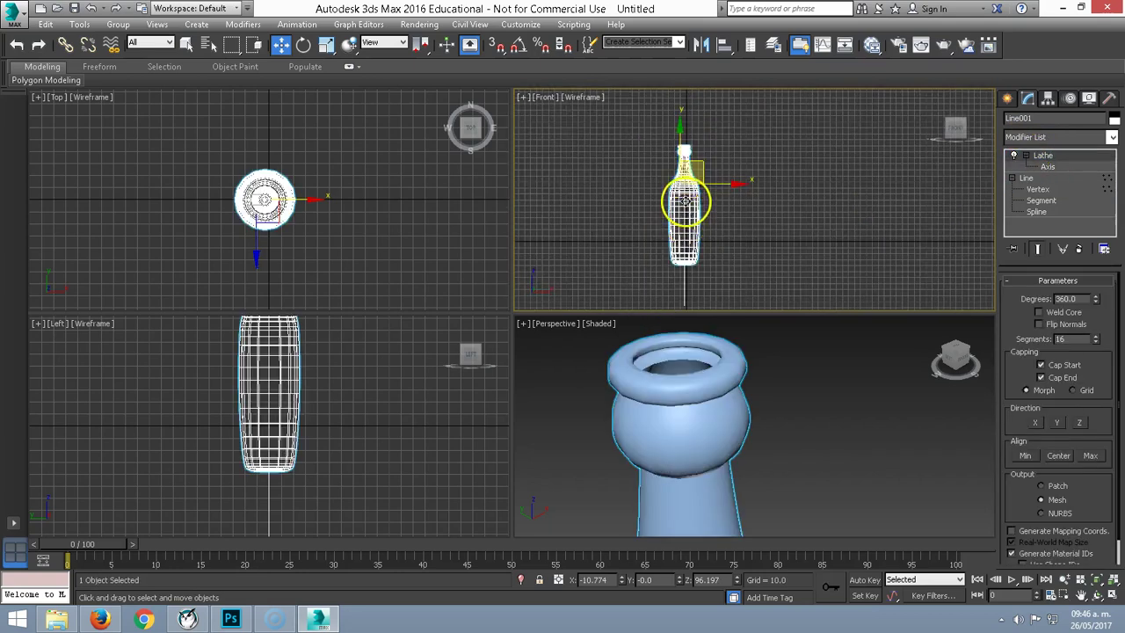
scroll(685, 201, "up", 4)
scroll(700, 422, "down", 2)
scroll(703, 408, "down", 2)
scroll(694, 440, "down", 1)
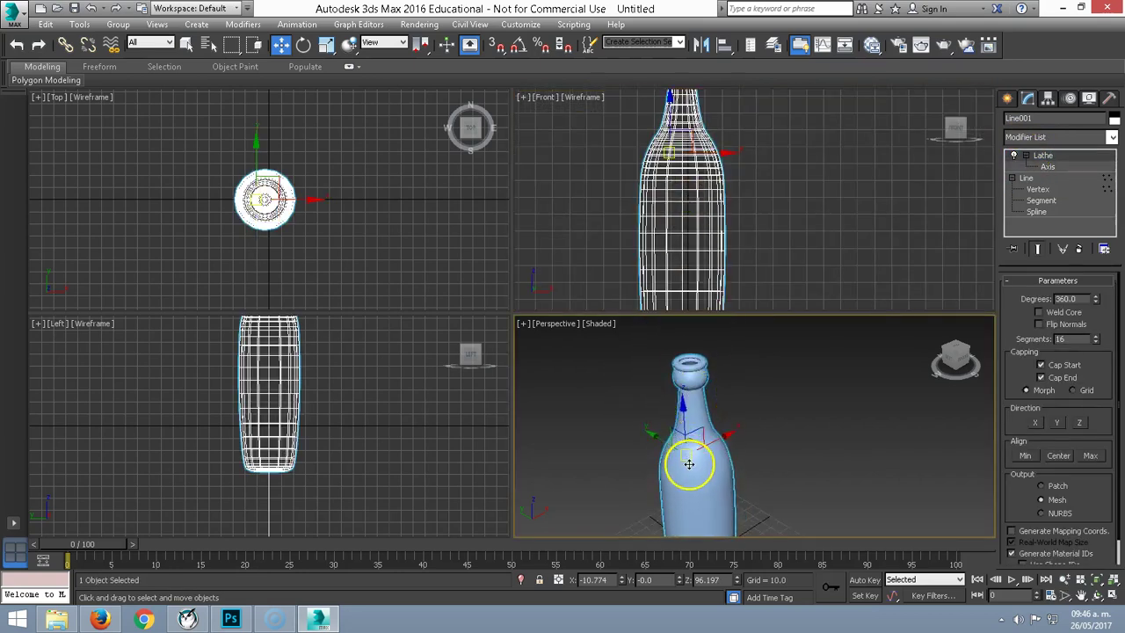
middle_click_drag(689, 463, 679, 411)
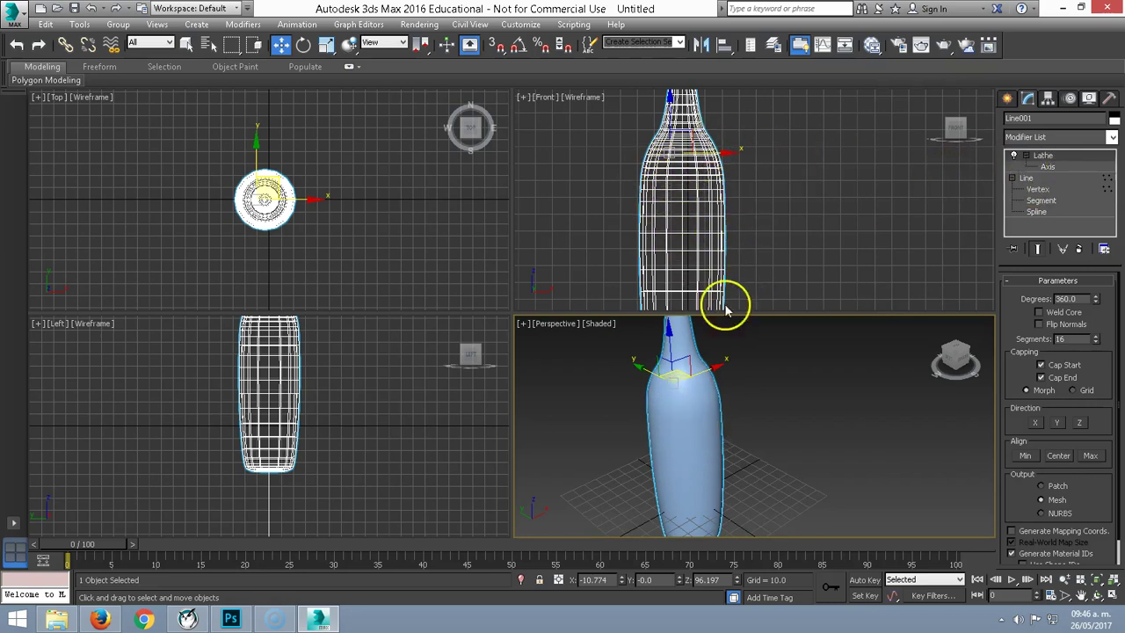
scroll(683, 419, "down", 3)
scroll(650, 425, "down", 2)
scroll(753, 226, "down", 2)
scroll(733, 193, "down", 2)
scroll(729, 202, "down", 1)
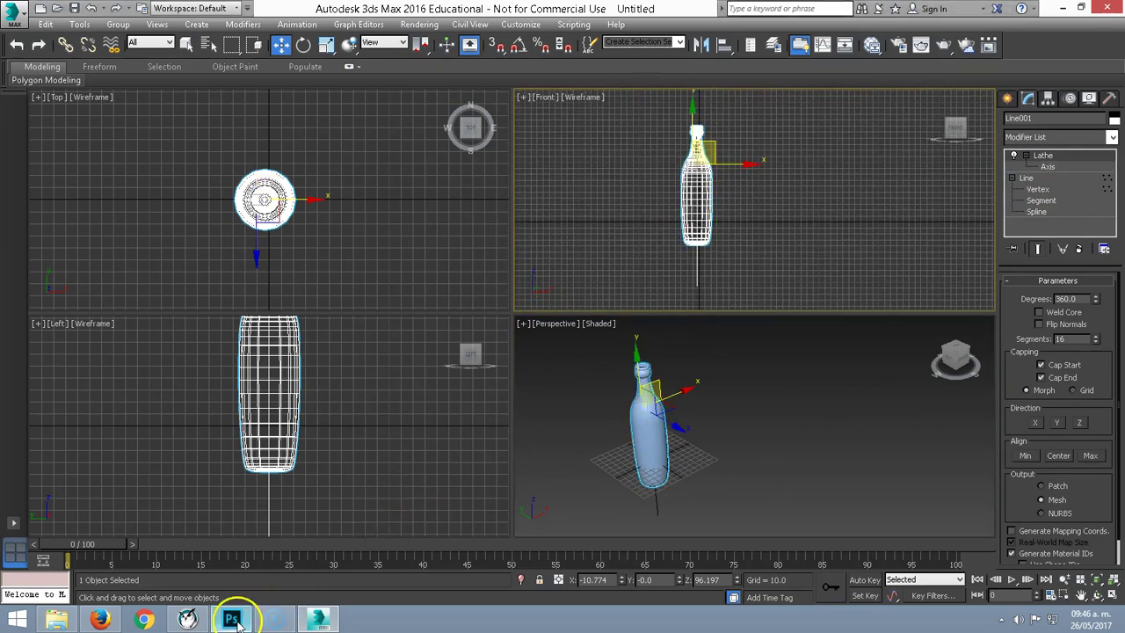
In Photoshop, crop the screenshot down to just the red apple picture, then choose Save As.
left_click(229, 617)
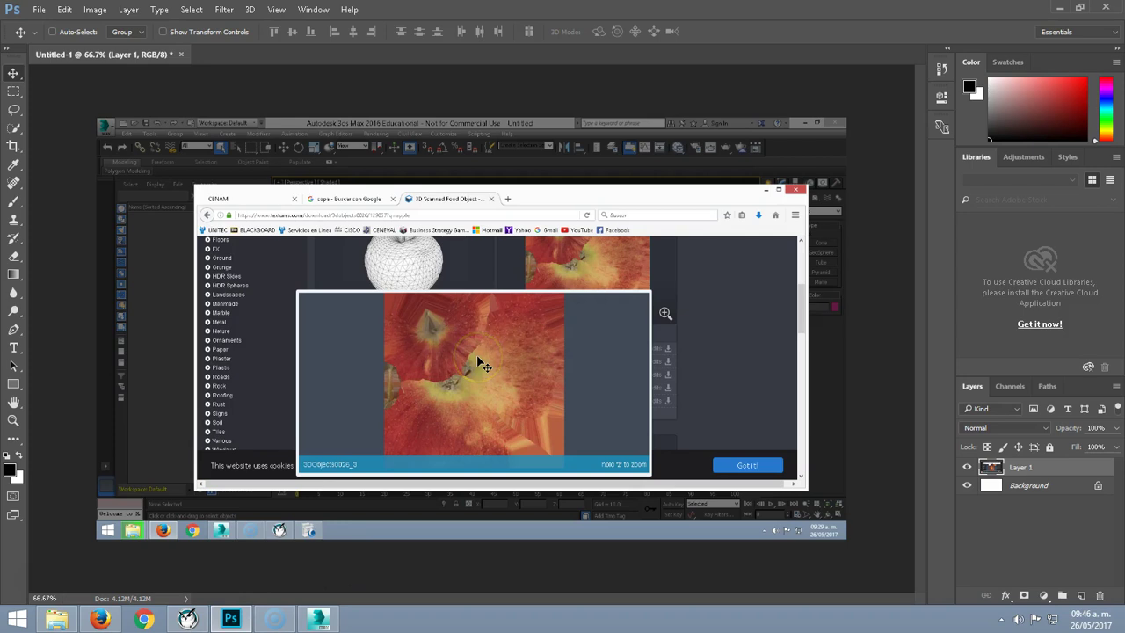
key("c")
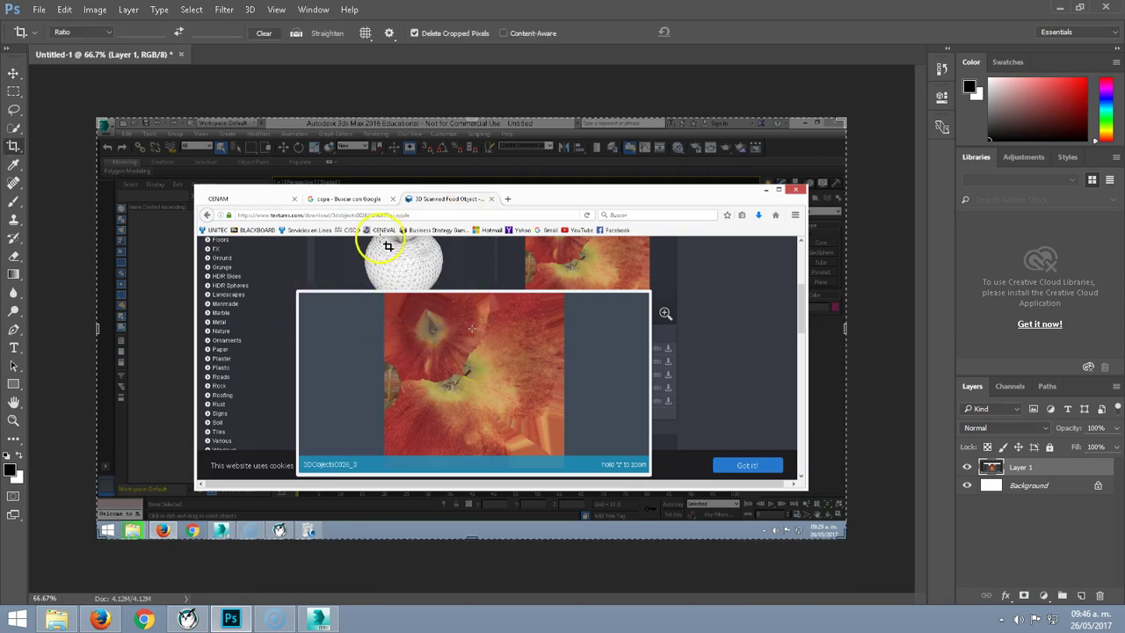
left_click_drag(468, 125, 464, 199)
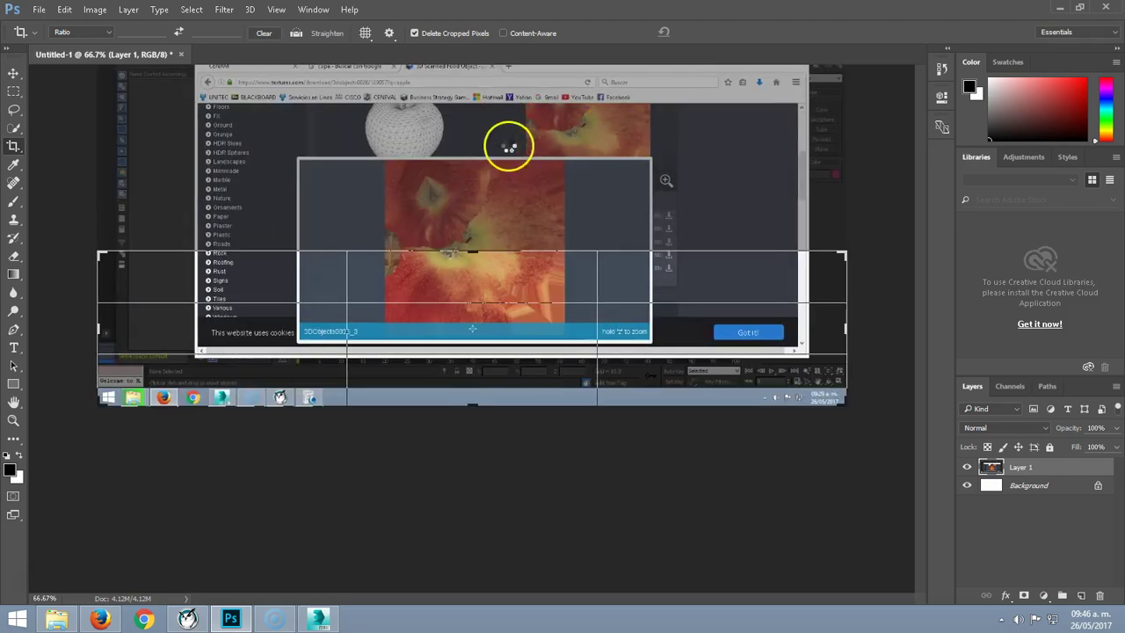
mouse_move(476, 256)
left_mouse_down()
mouse_move(480, 191)
mouse_move(479, 207)
left_mouse_up()
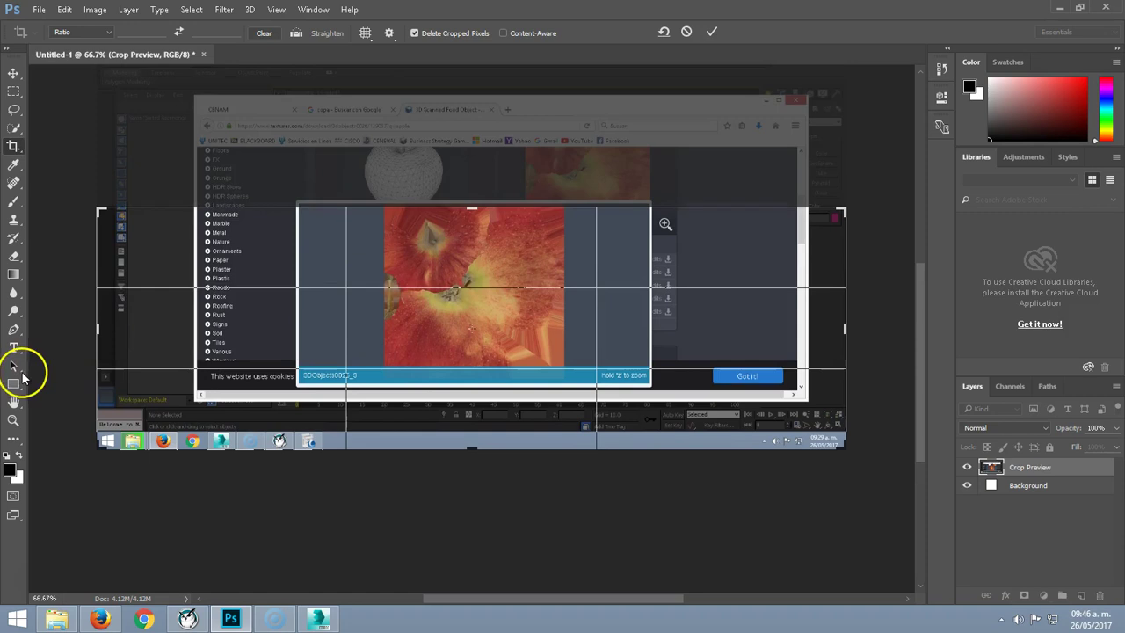
mouse_move(96, 333)
left_mouse_down()
mouse_move(253, 334)
mouse_move(281, 395)
left_mouse_up()
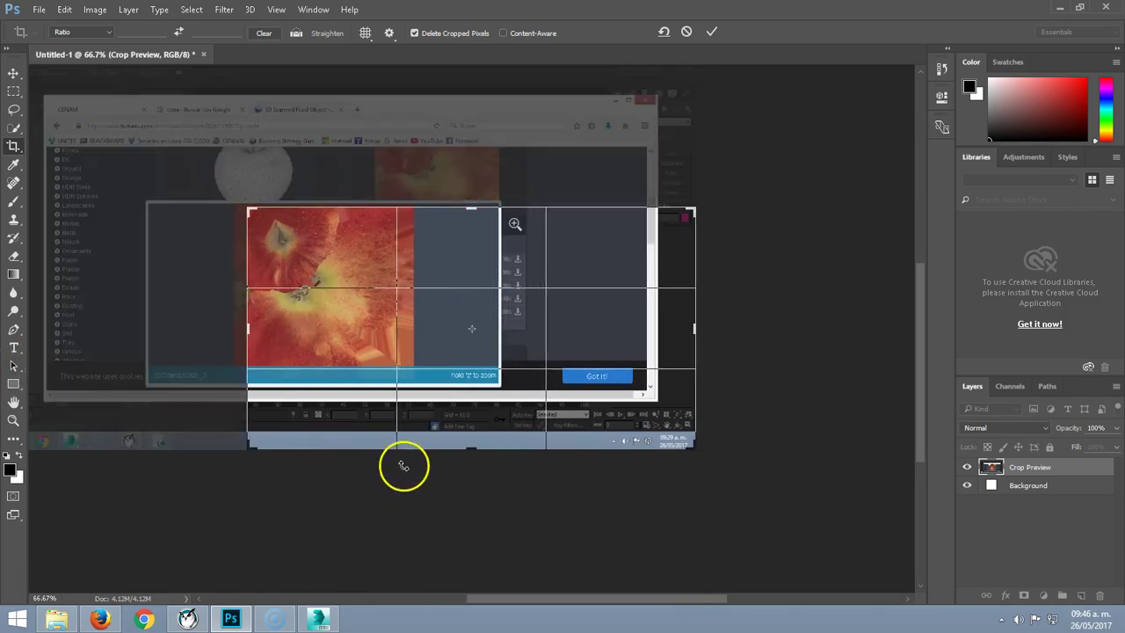
left_click_drag(399, 455, 399, 400)
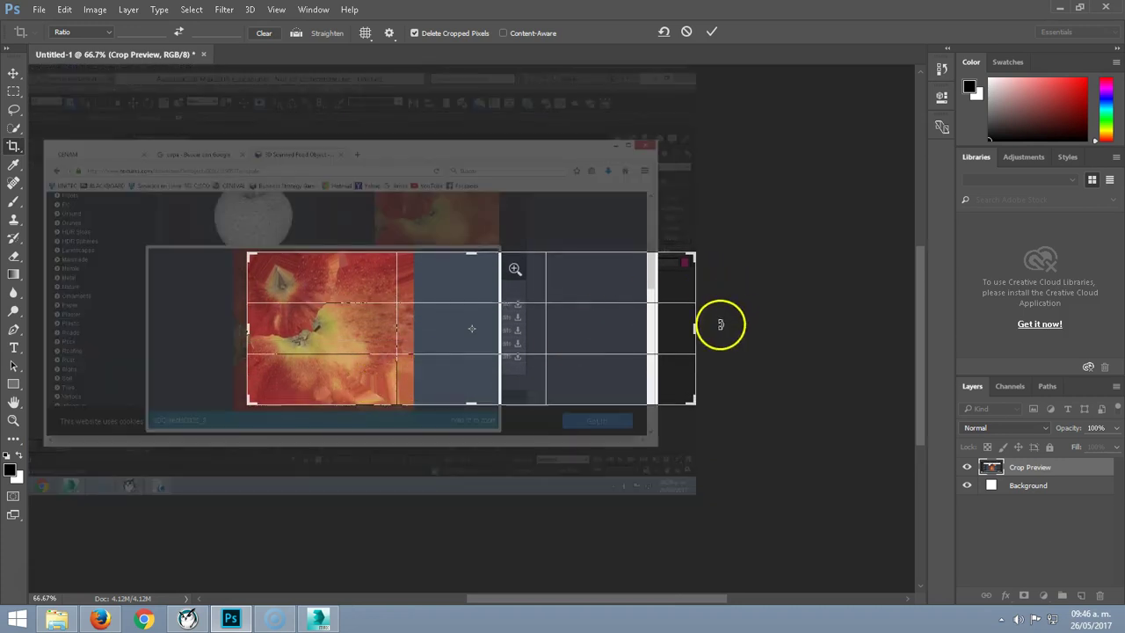
left_click_drag(695, 329, 535, 330)
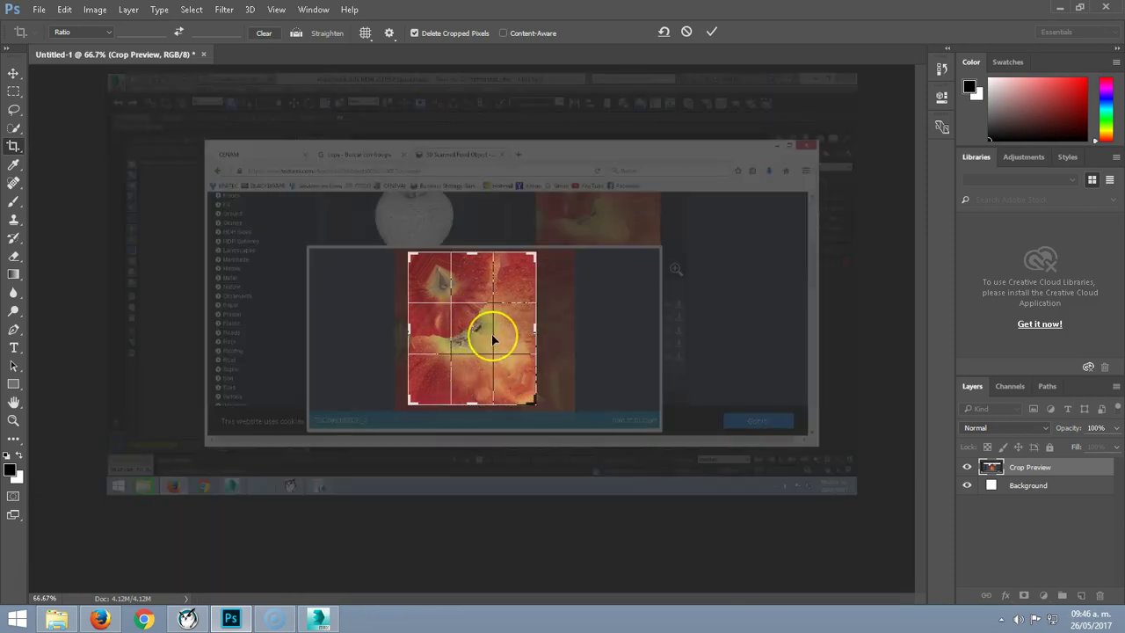
key("Return")
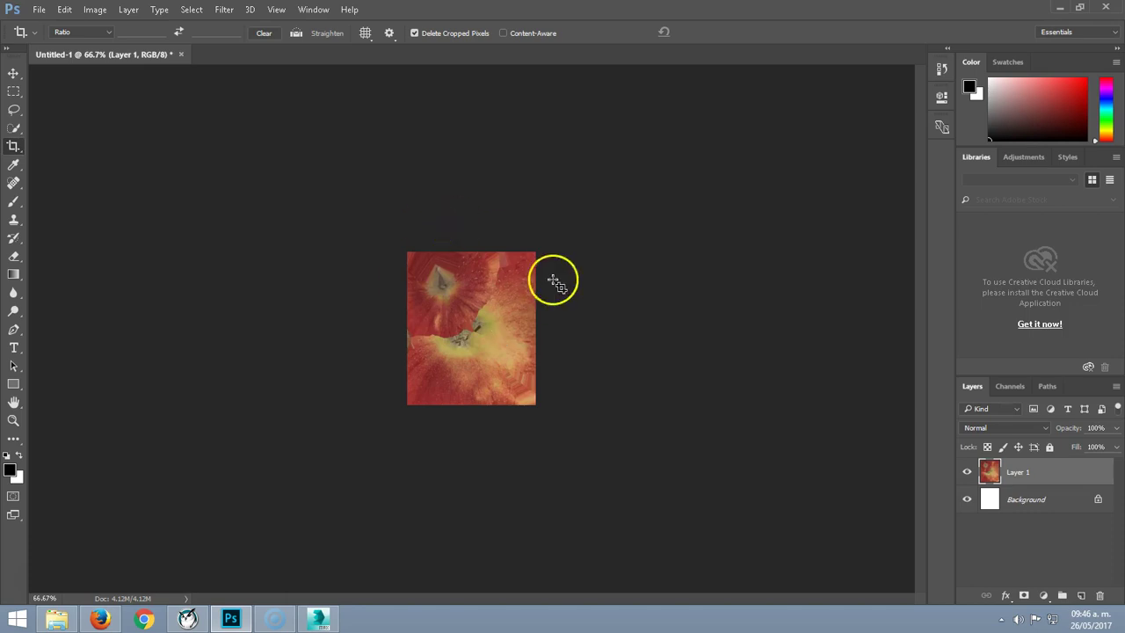
left_click(33, 14)
left_click(69, 170)
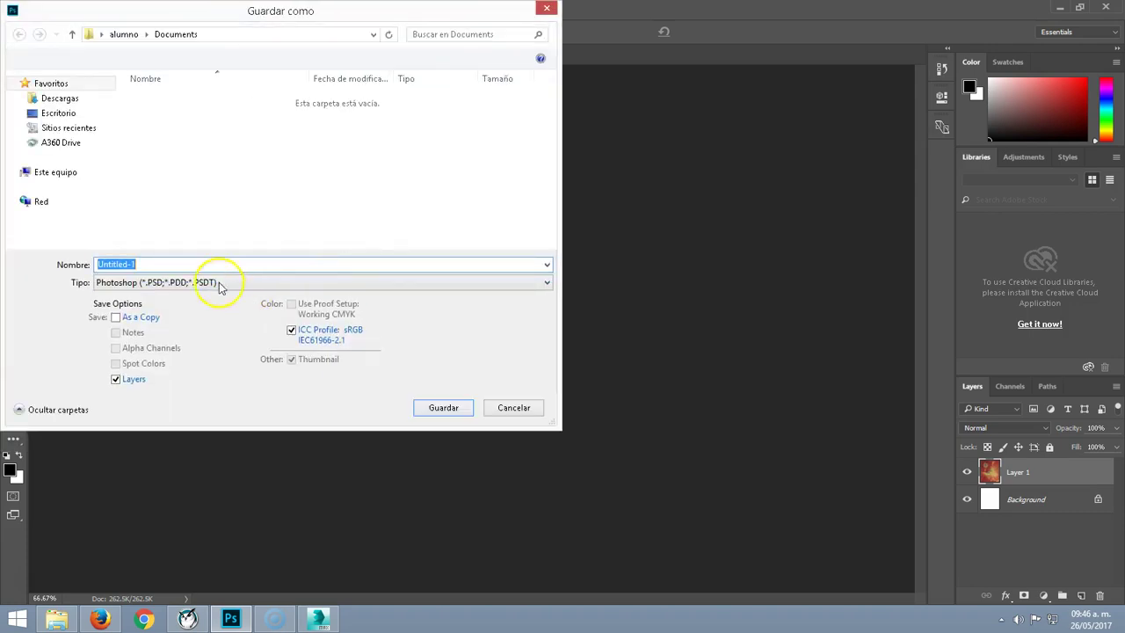
Set the save format to JPEG and browse to documentos\3dsMax\maps.
left_click(198, 286)
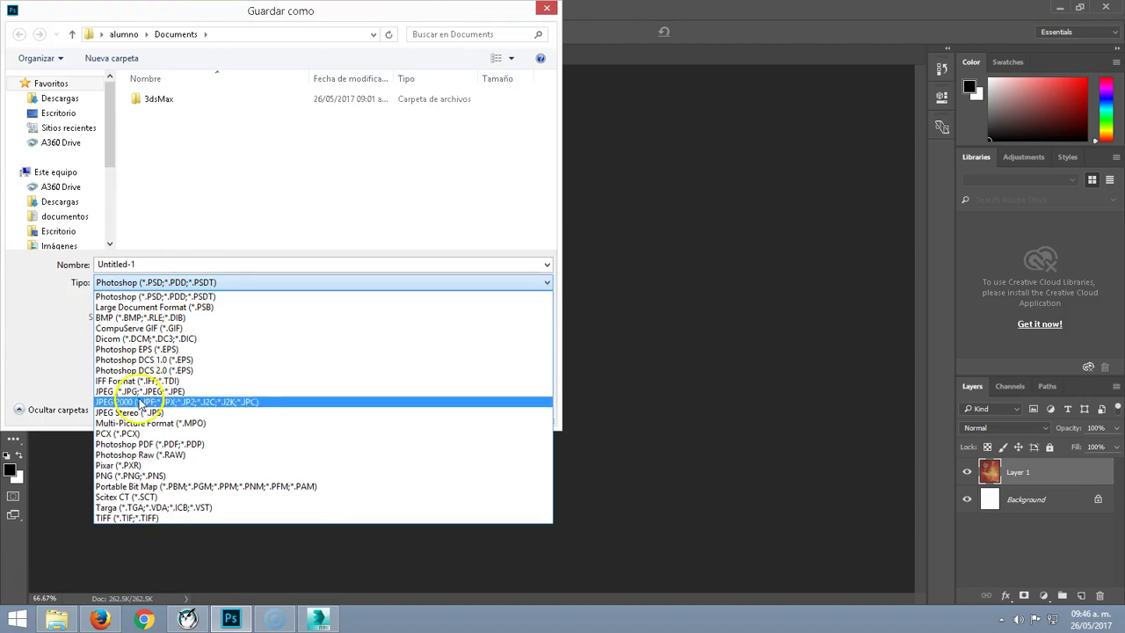
left_click(140, 393)
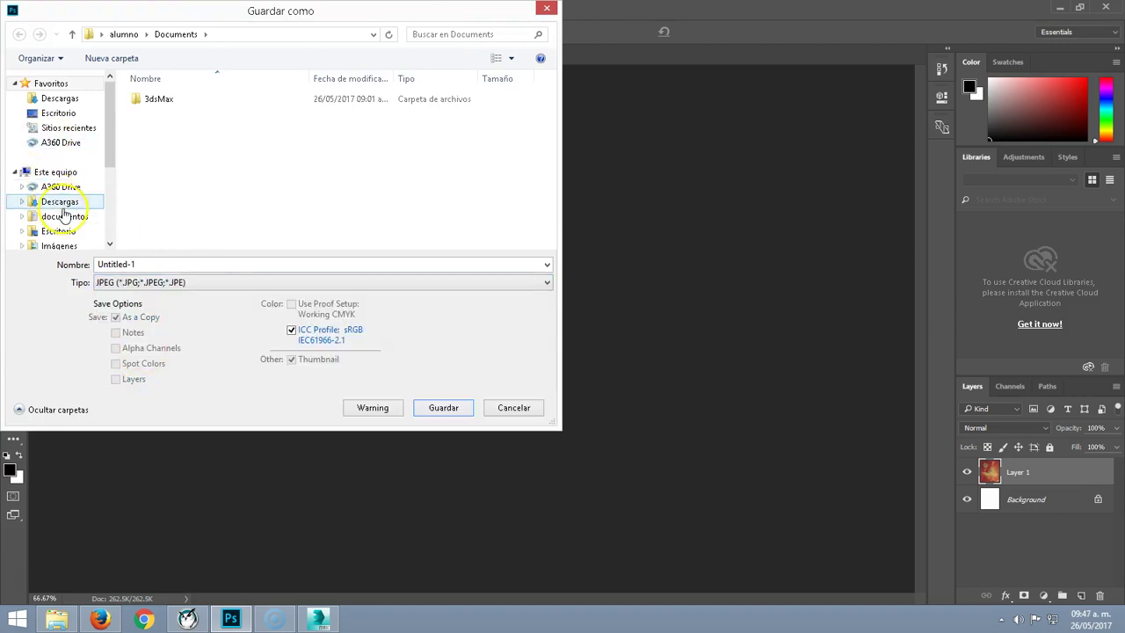
left_click(67, 217)
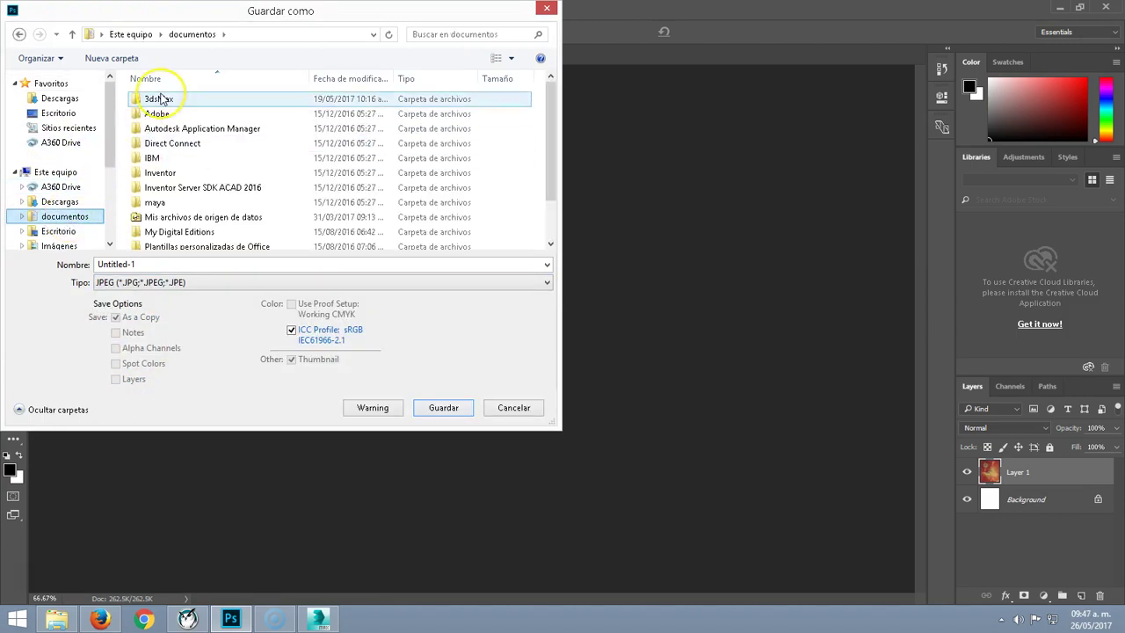
double_click(160, 99)
left_click(158, 206)
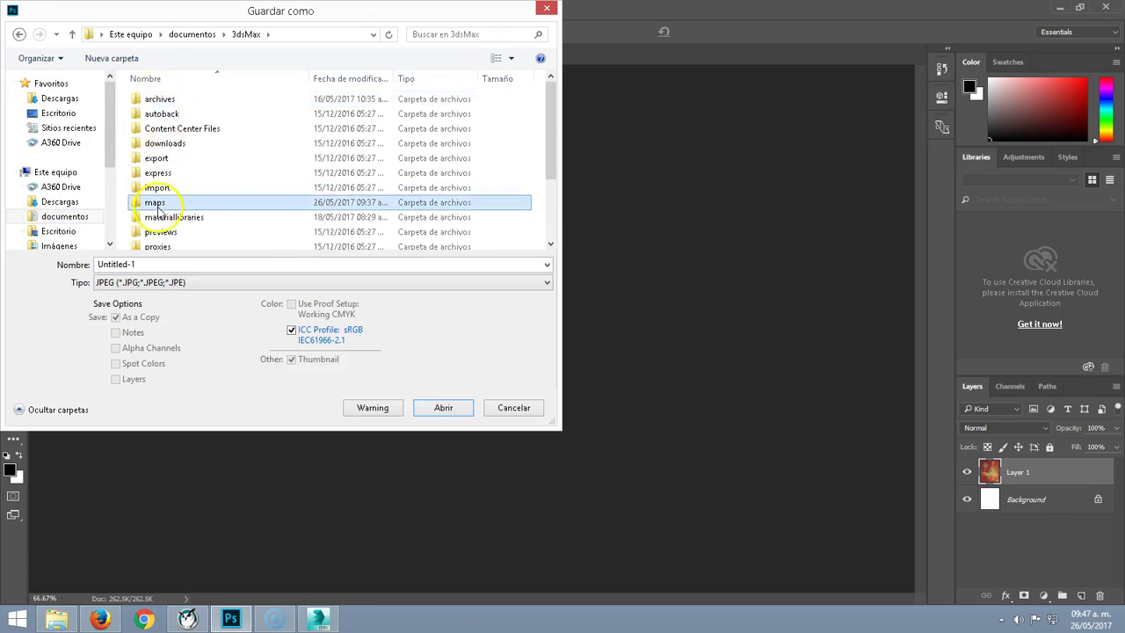
double_click(157, 208)
Save it as 'textura manzana' at JPEG quality 8, then quit Photoshop without saving Untitled-1.
double_click(134, 264)
type("texturamanzana")
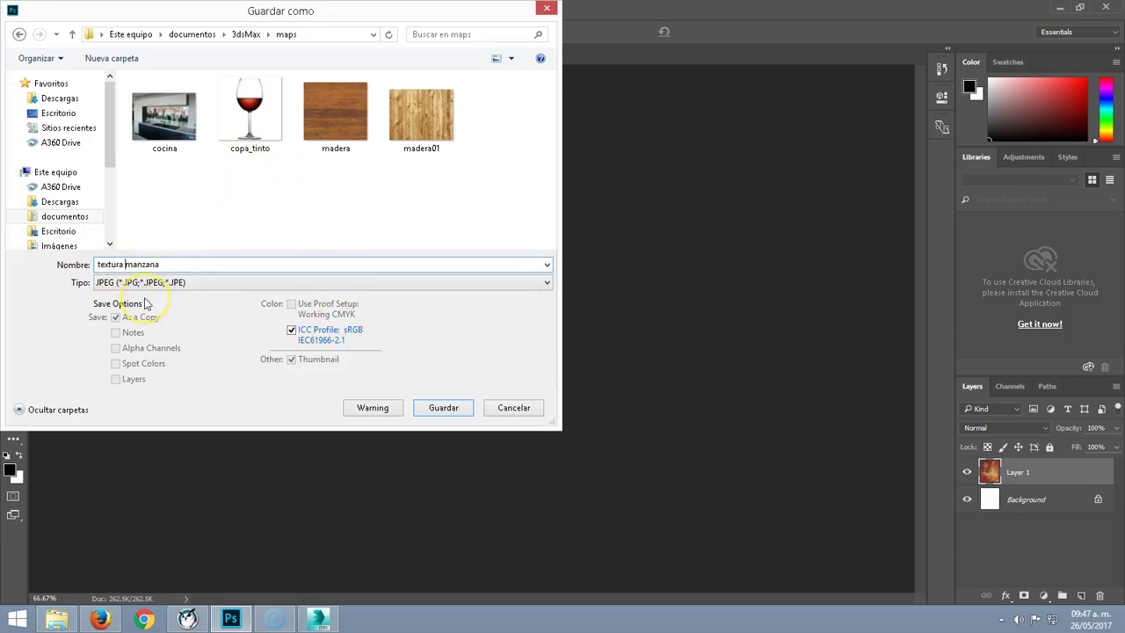
key("Return")
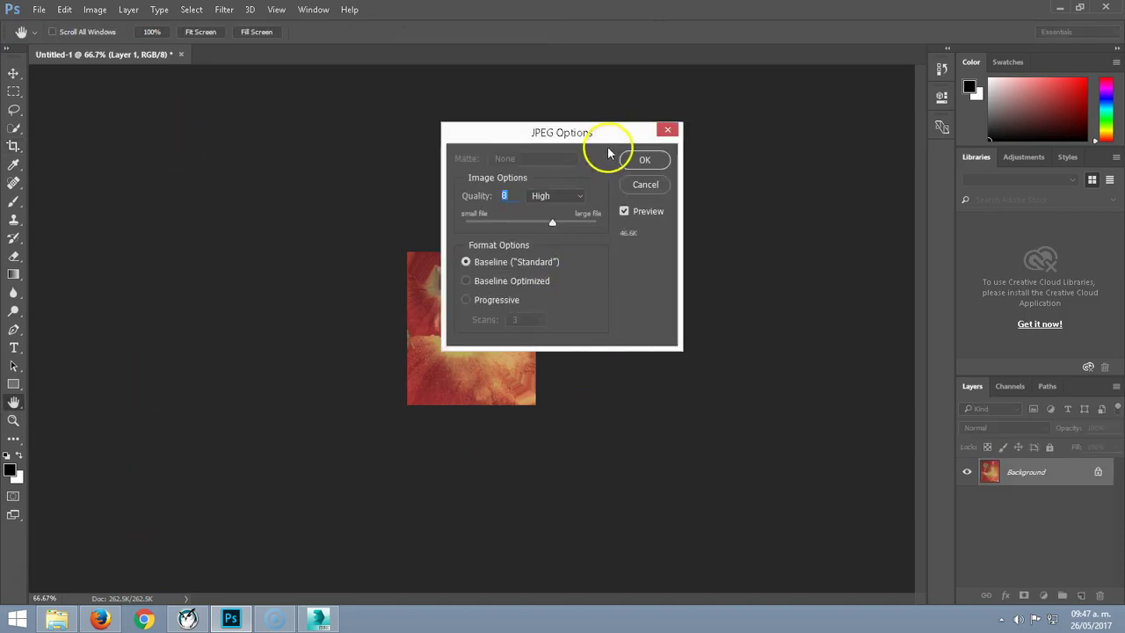
left_click(646, 161)
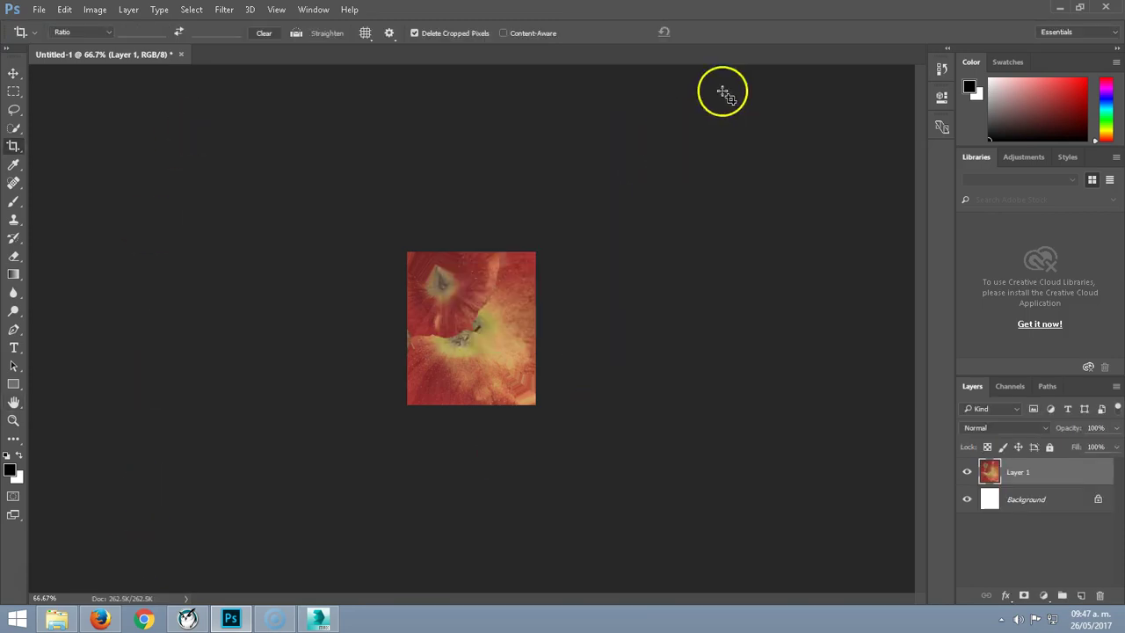
left_click(1106, 8)
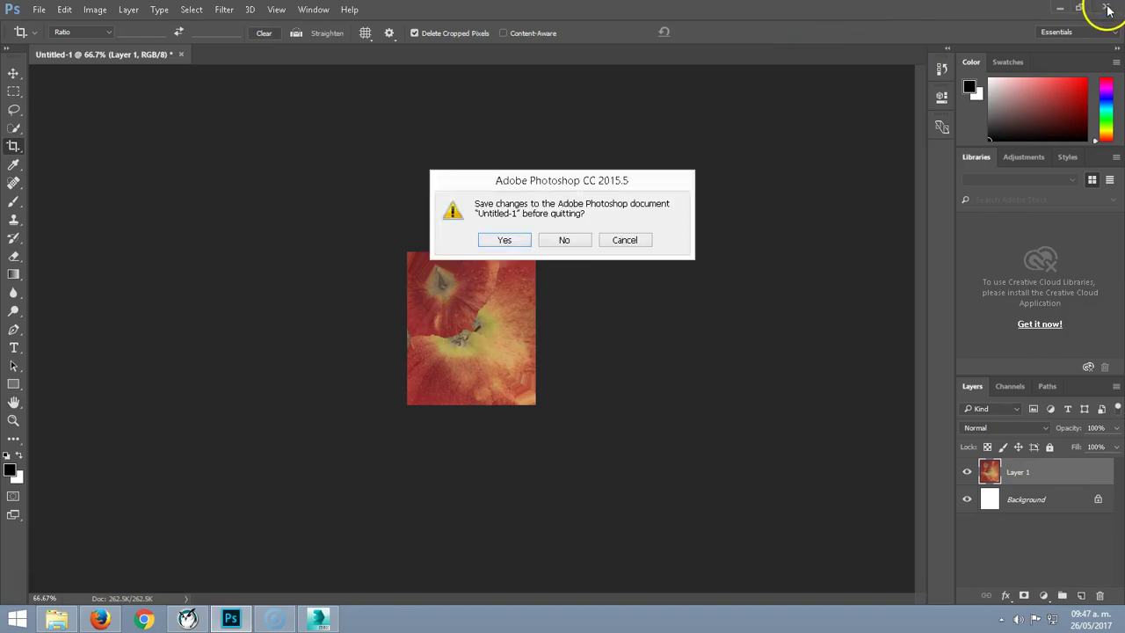
left_click(563, 242)
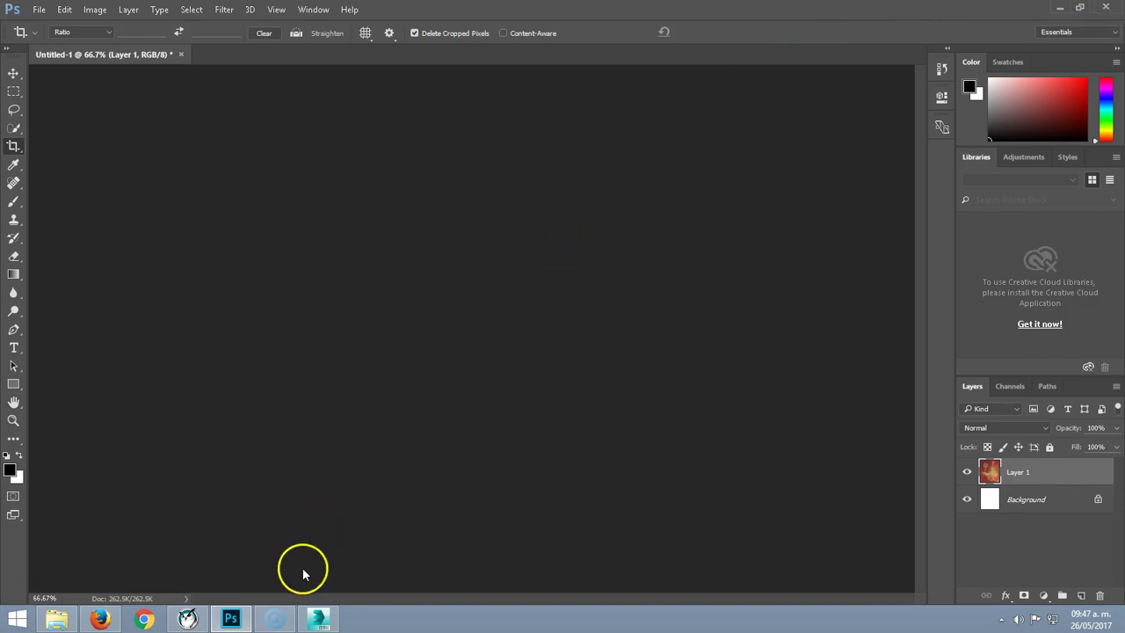
Maximize the Front viewport with Alt+W, show the Shapes creation panel, then minimize 3ds Max.
left_click(317, 617)
scroll(707, 205, "up", 2)
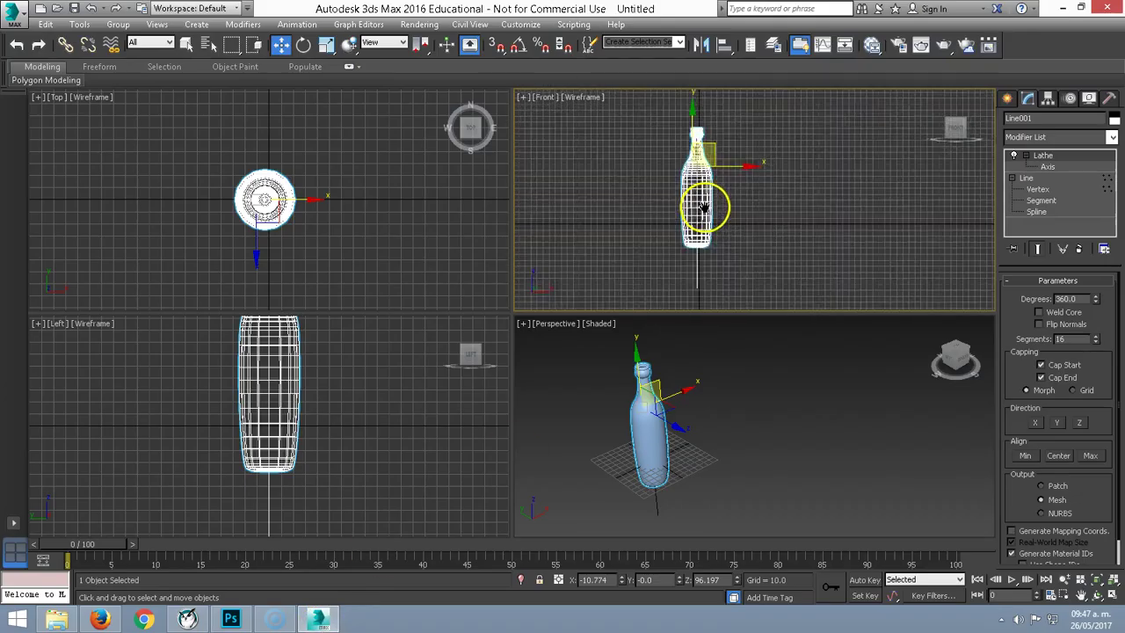
scroll(708, 205, "up", 3)
scroll(692, 226, "down", 3)
key("alt+w")
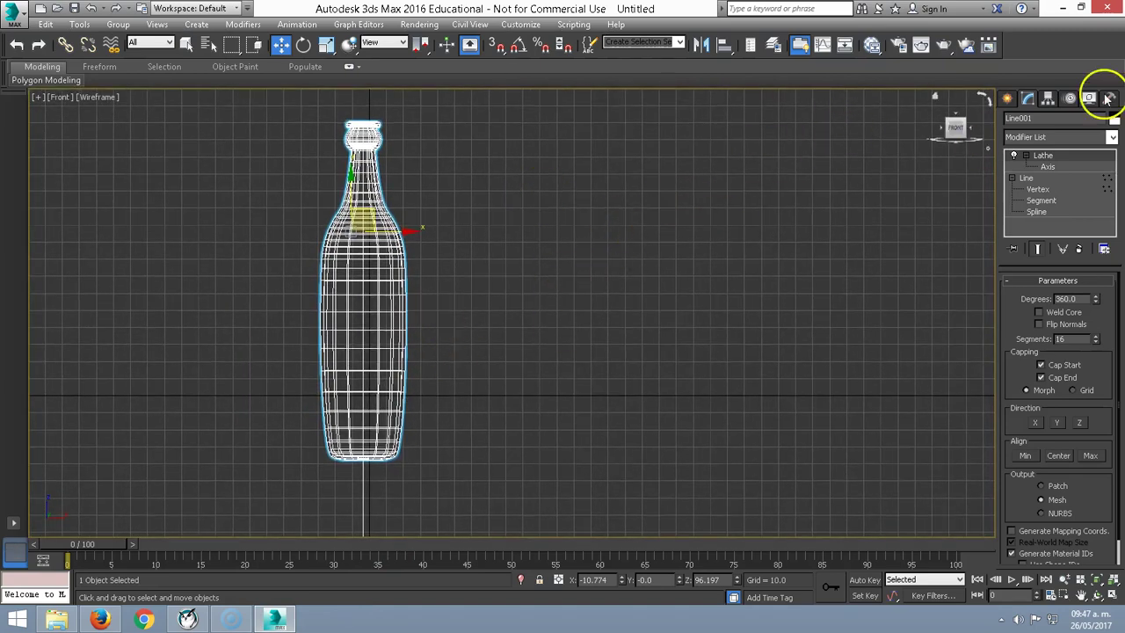
left_click(1007, 98)
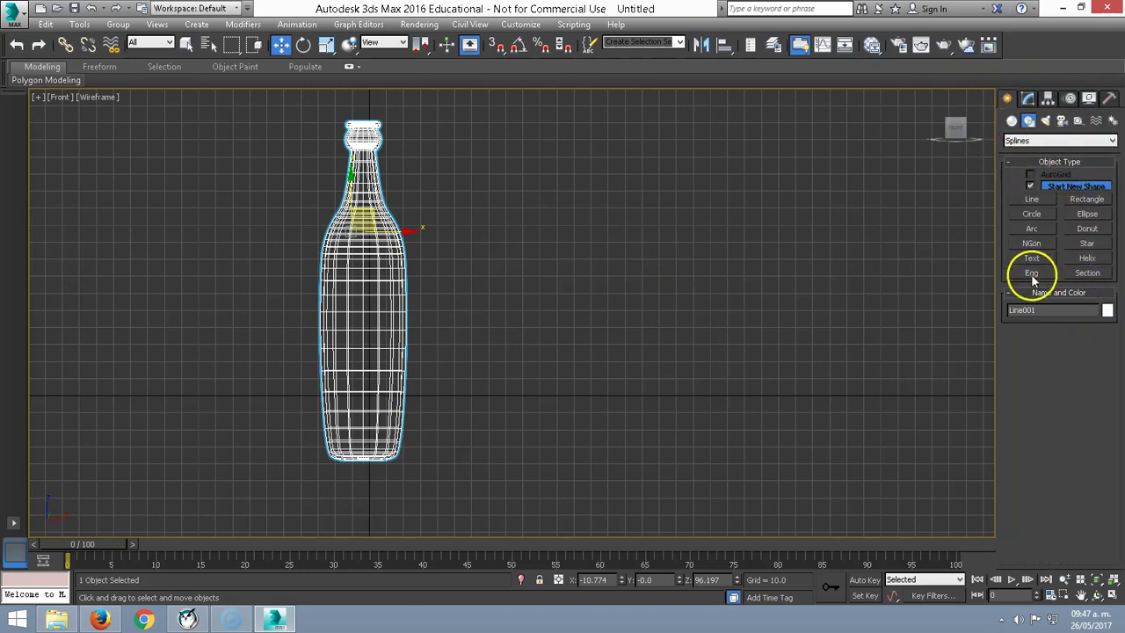
left_click(1065, 8)
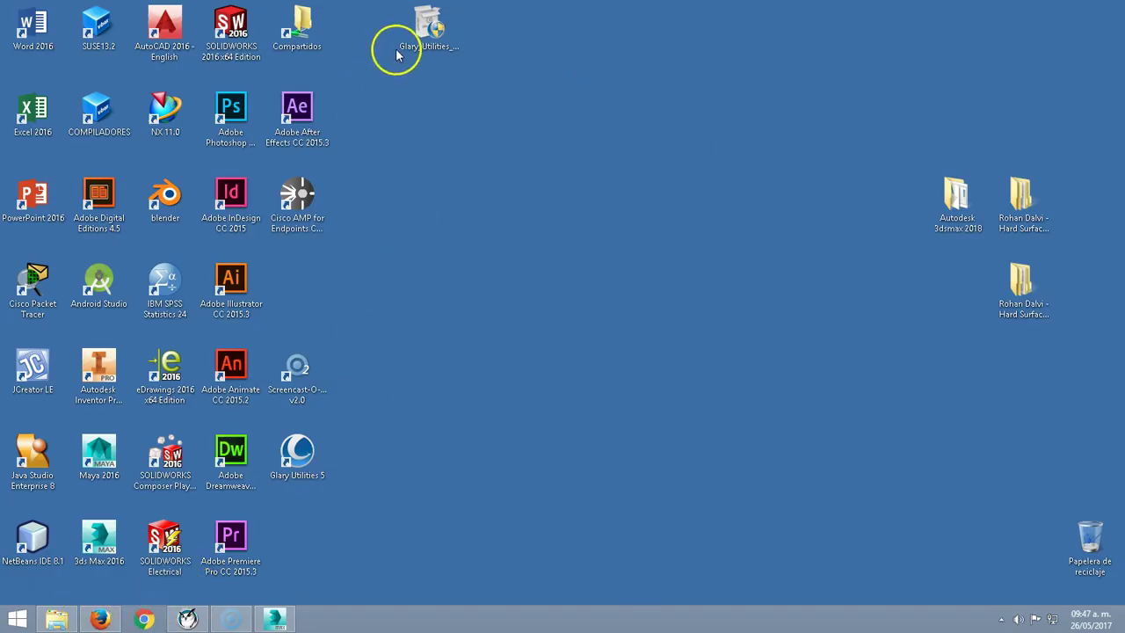
Open Compartidos and navigate to documentos > 3dsMax > maps, selecting the copa_tinto image.
left_click(309, 22)
double_click(309, 22)
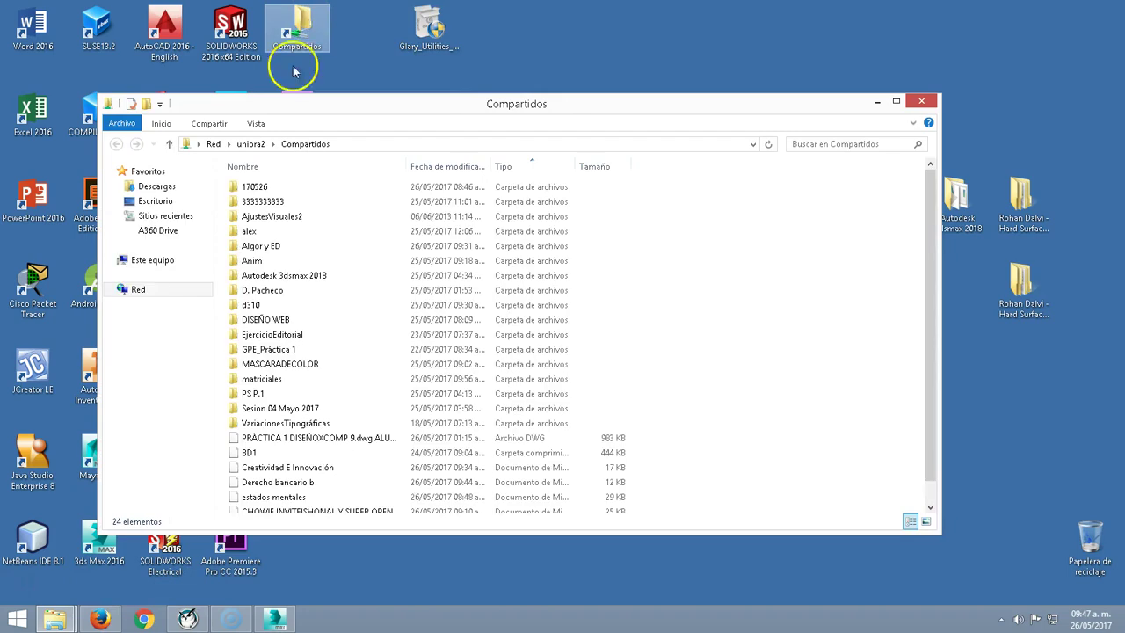
left_click(112, 259)
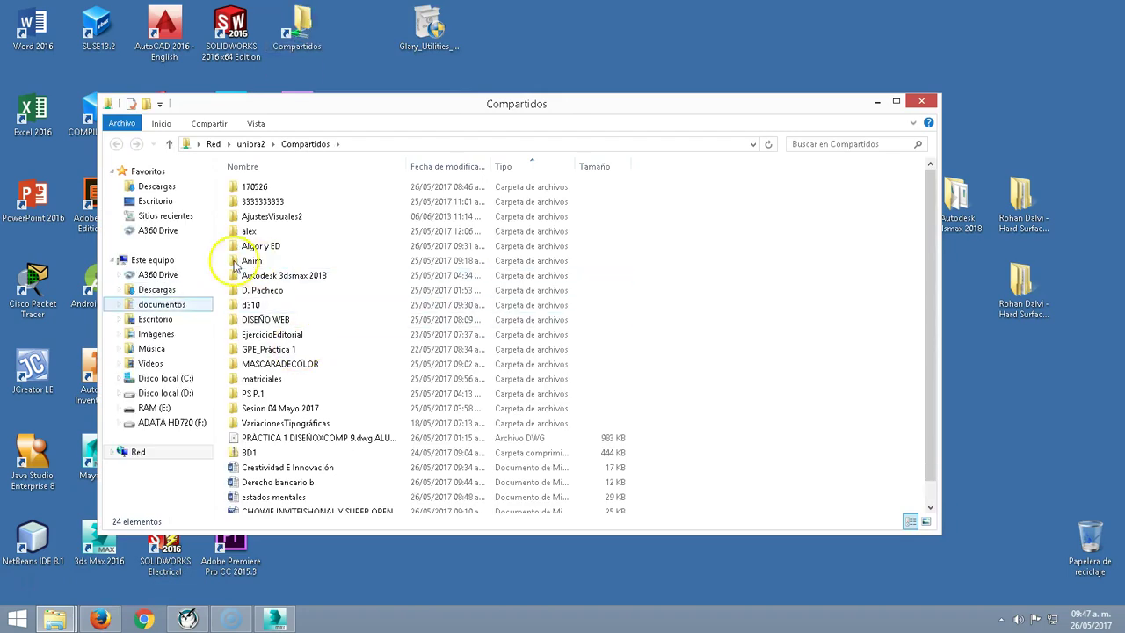
left_click(162, 305)
double_click(257, 186)
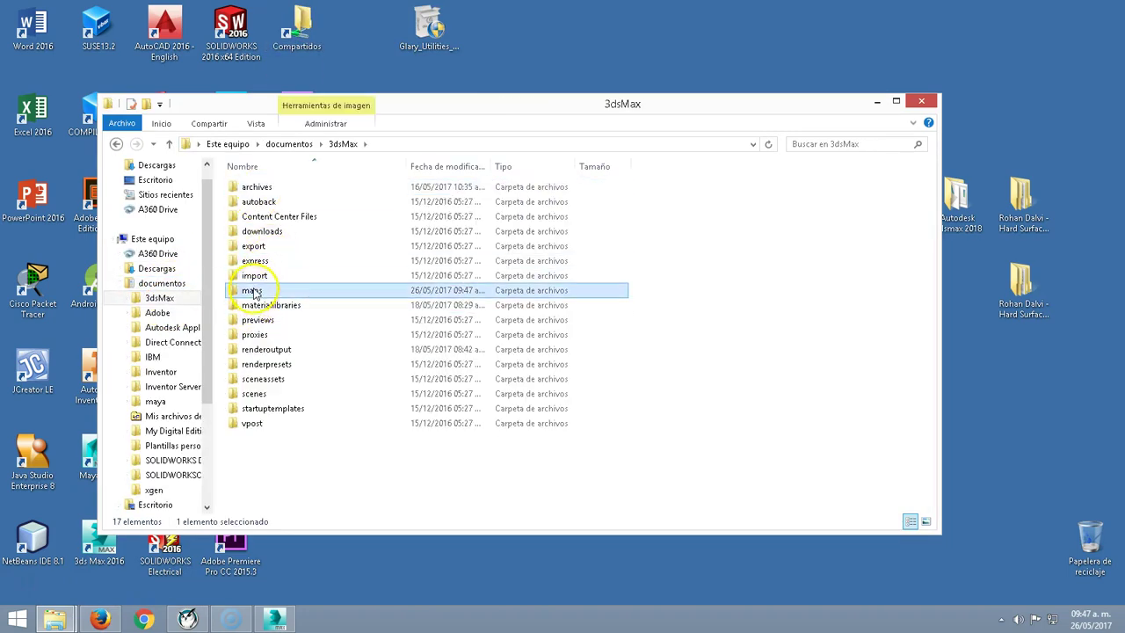
double_click(251, 289)
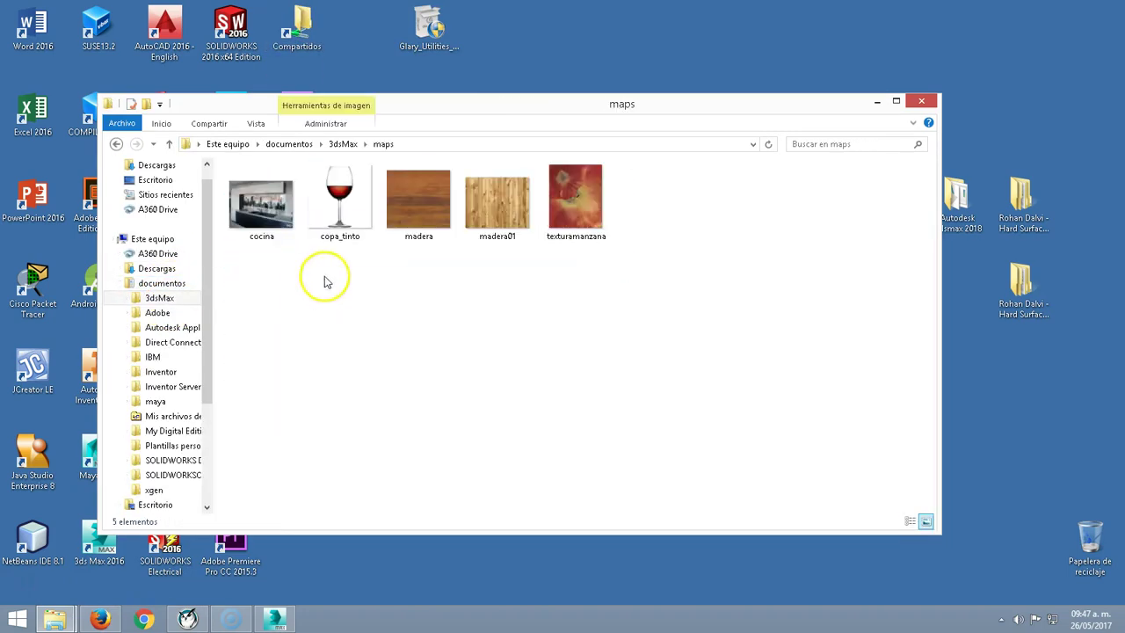
double_click(349, 209)
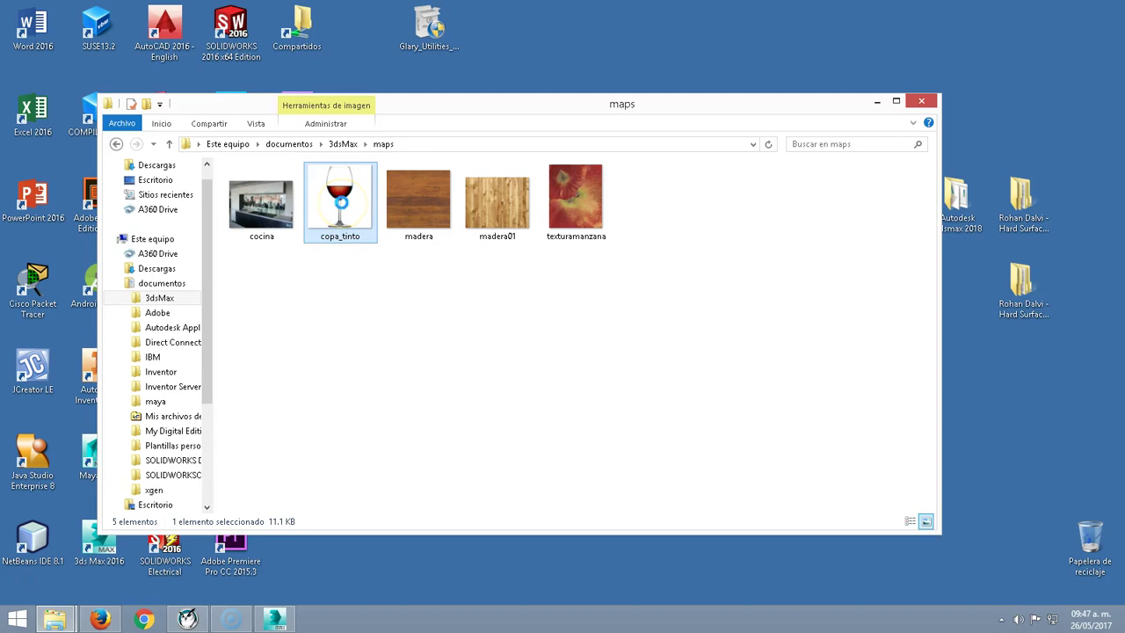
Check copa_tinto's Properties Details show 250 x 250 pixels, then close the dialog.
right_click(343, 208)
left_click(401, 585)
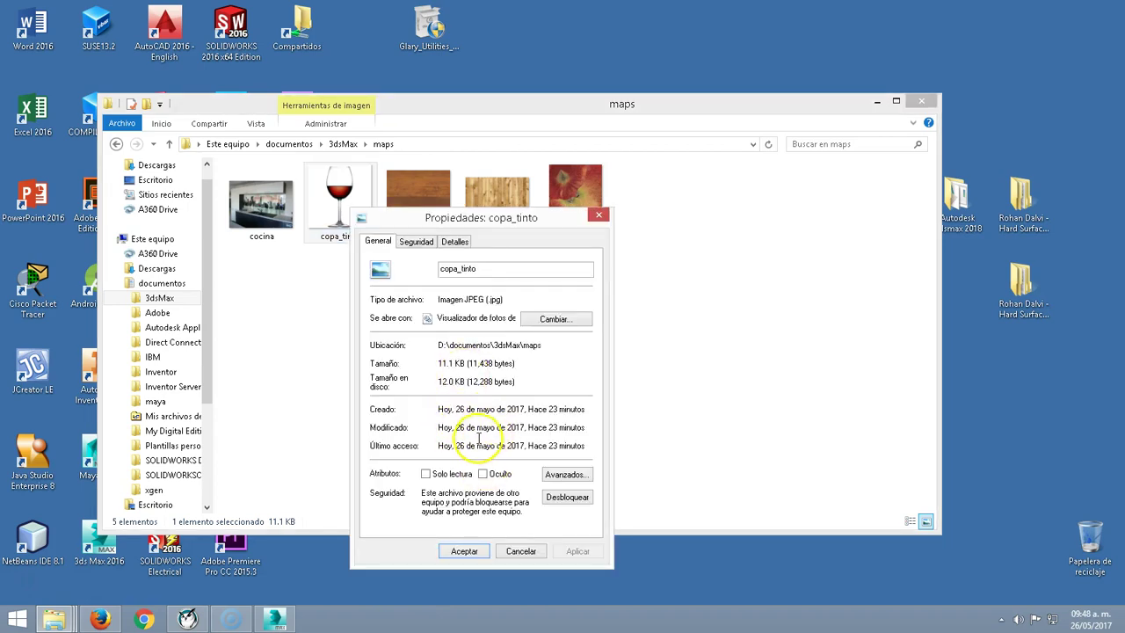
left_click(451, 242)
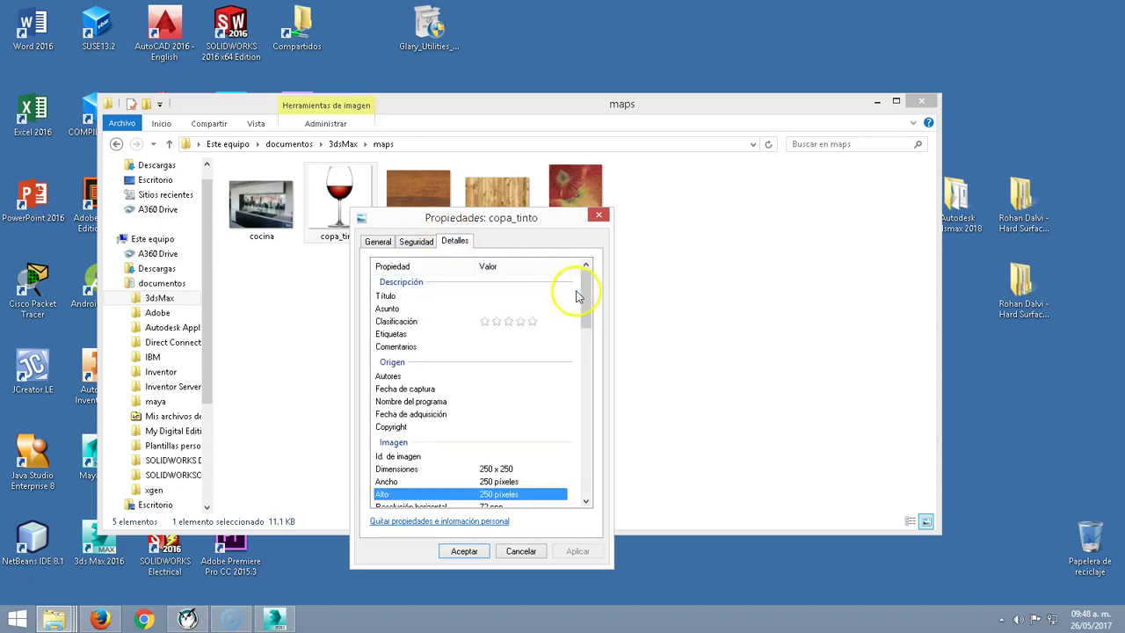
left_click_drag(584, 296, 585, 313)
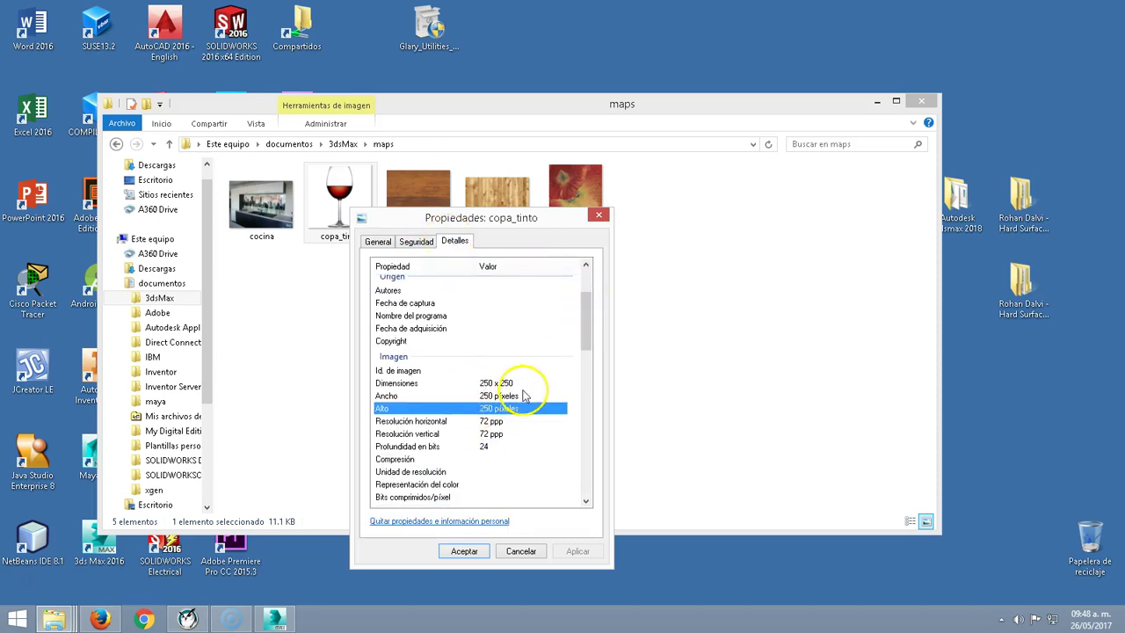
left_click(599, 216)
mouse_move(340, 200)
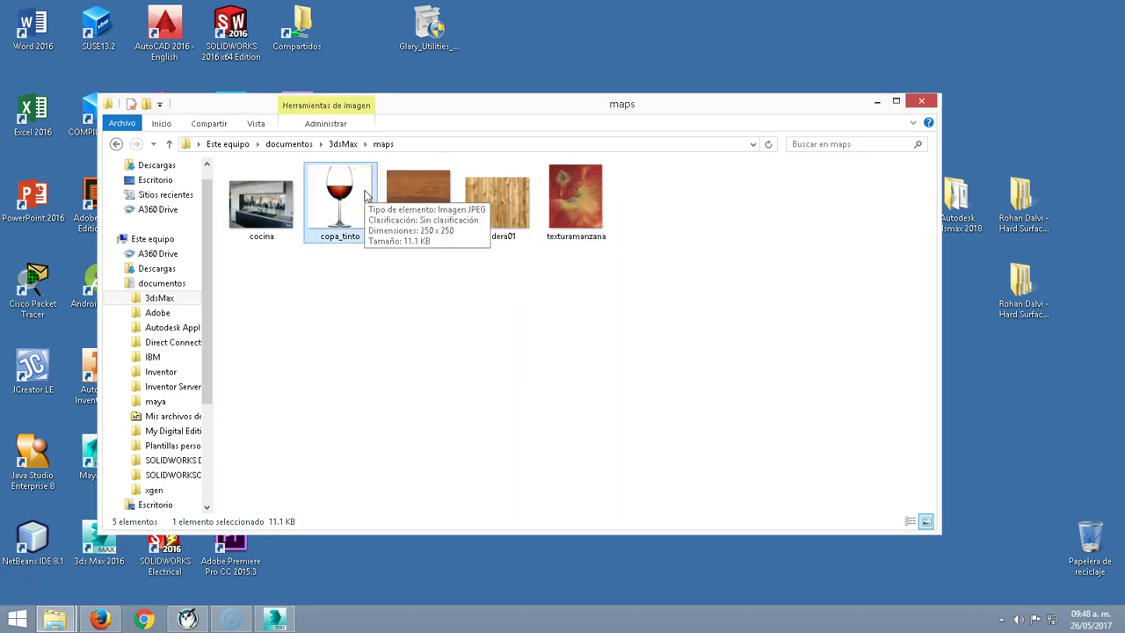
Create a 25 x 25 Plane through Keyboard Entry at the origin.
left_click(278, 617)
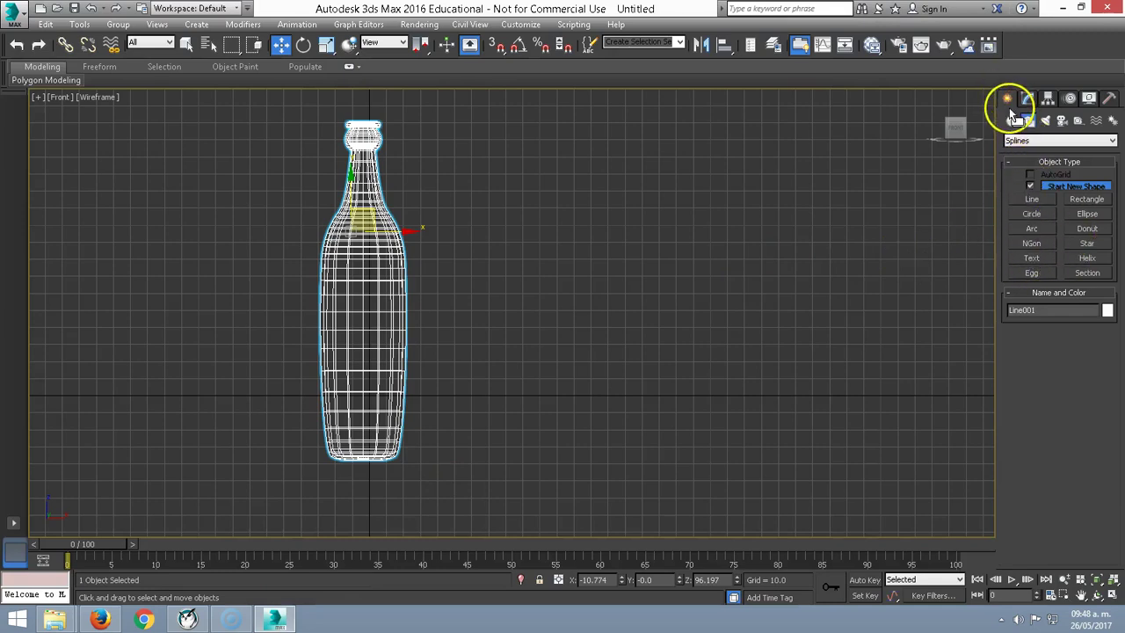
left_click(1012, 120)
left_click(1086, 248)
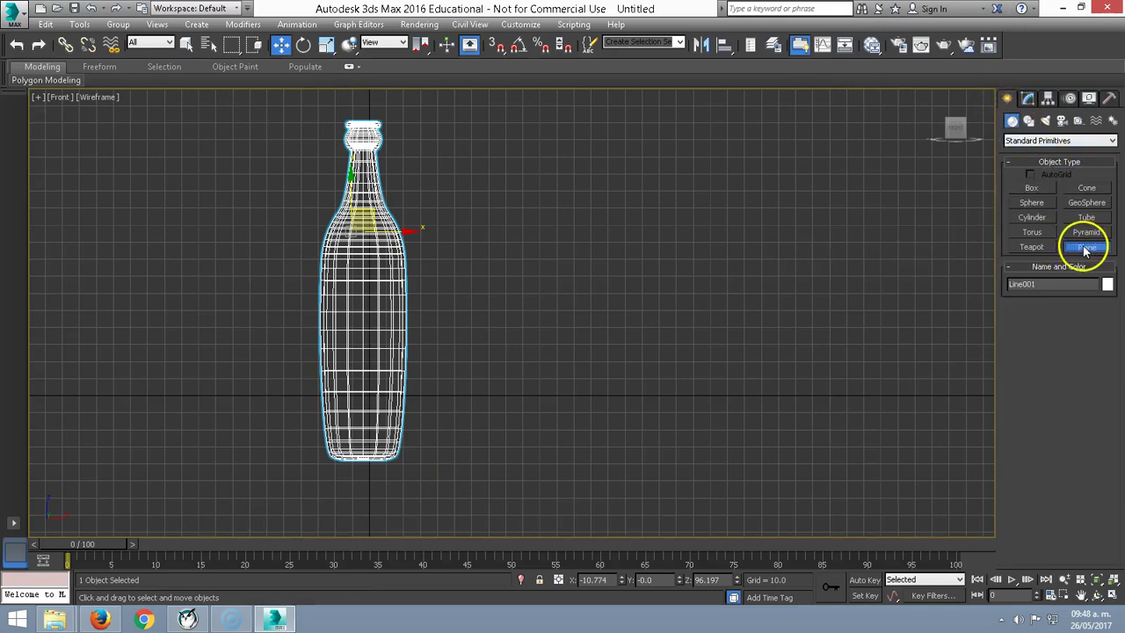
left_click(1059, 343)
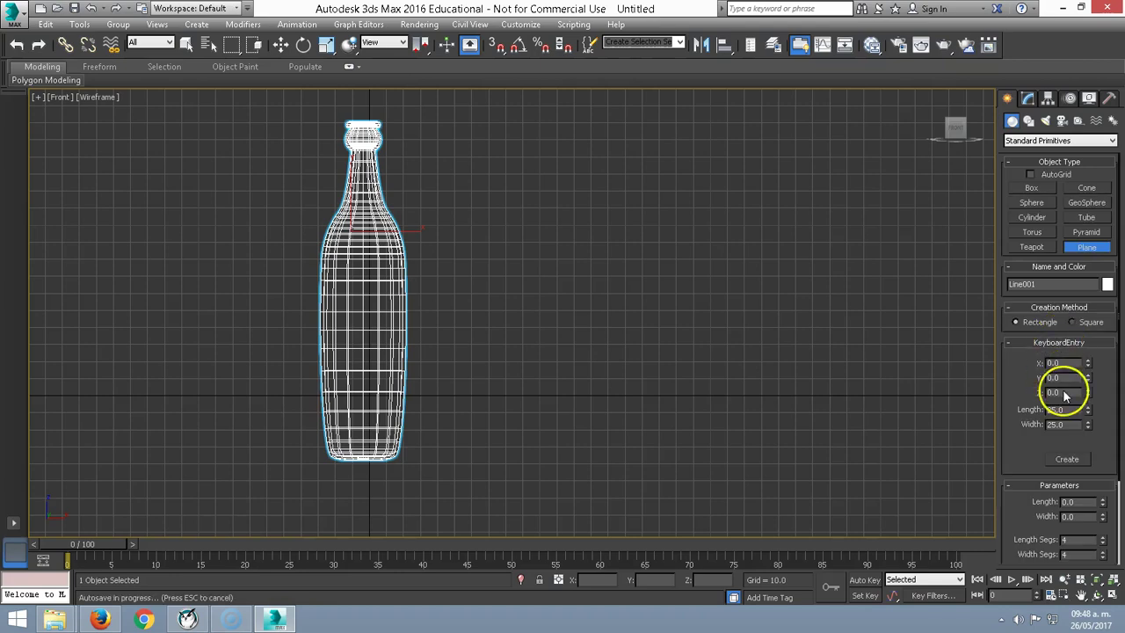
left_click_drag(1061, 409, 1075, 410)
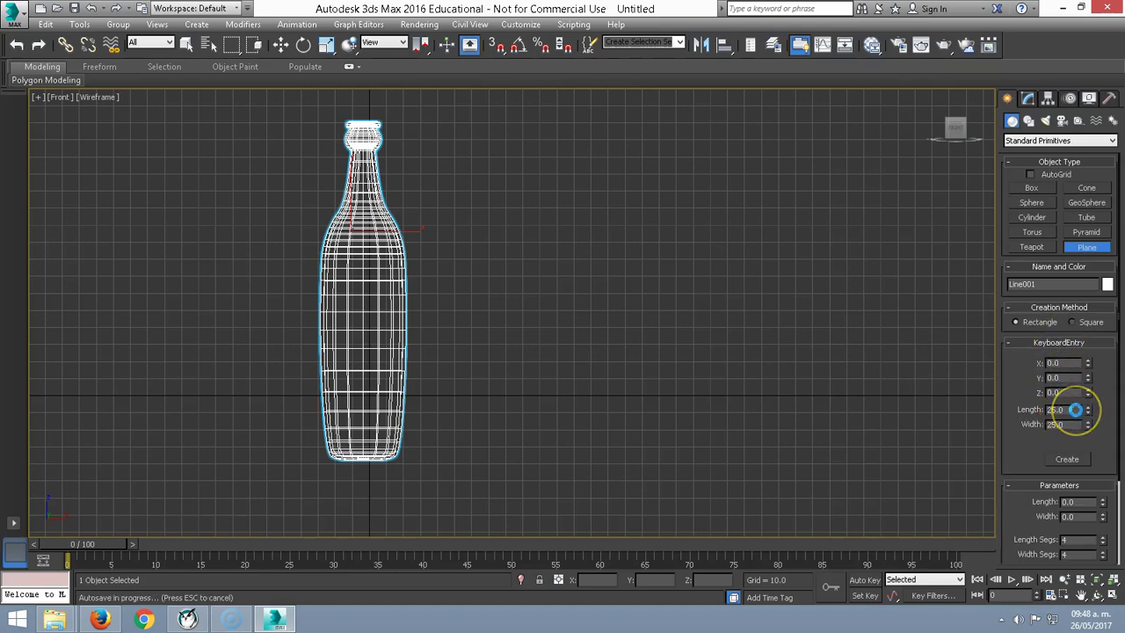
left_click(1052, 406)
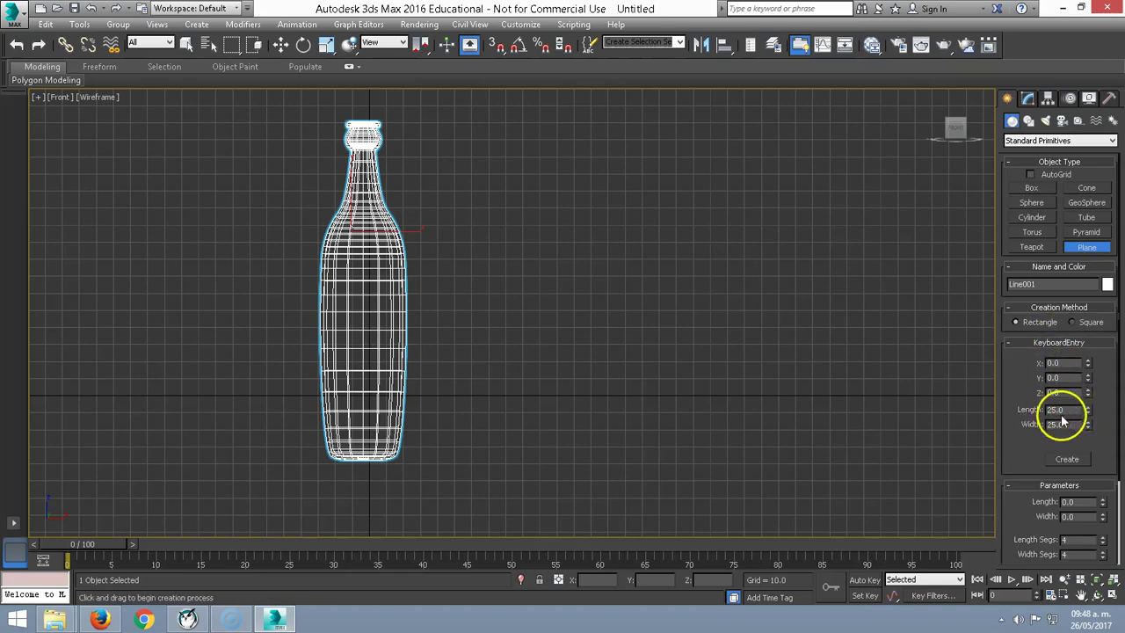
left_click(1067, 460)
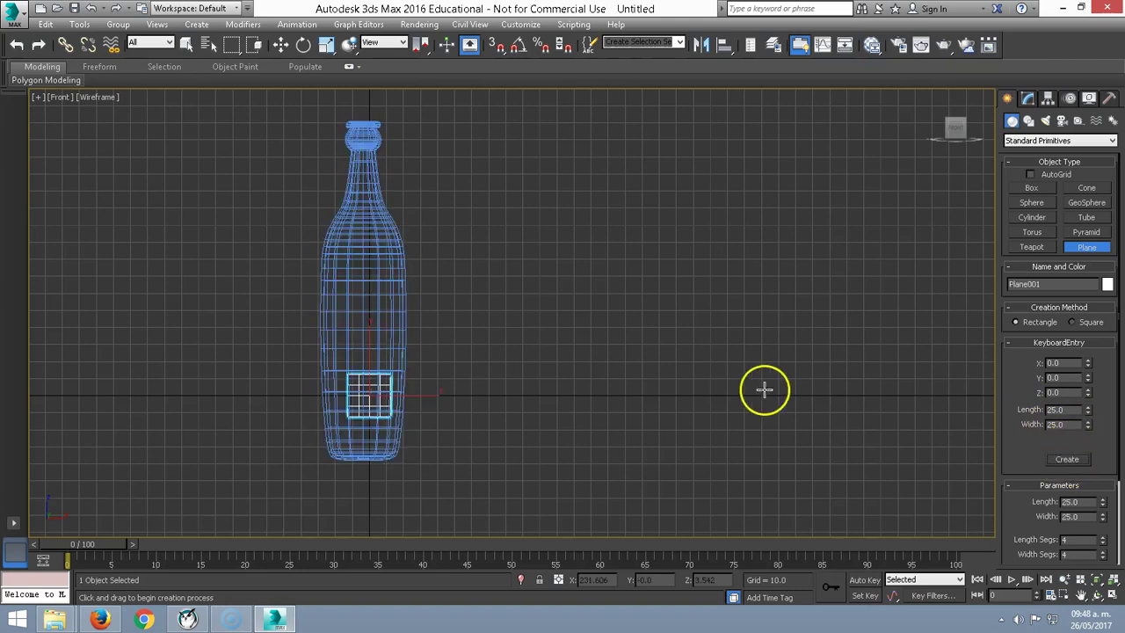
Move the plane to the right of the bottle and switch the viewport to shaded.
key("w")
left_click(390, 390)
left_click_drag(390, 390, 547, 331)
key("z")
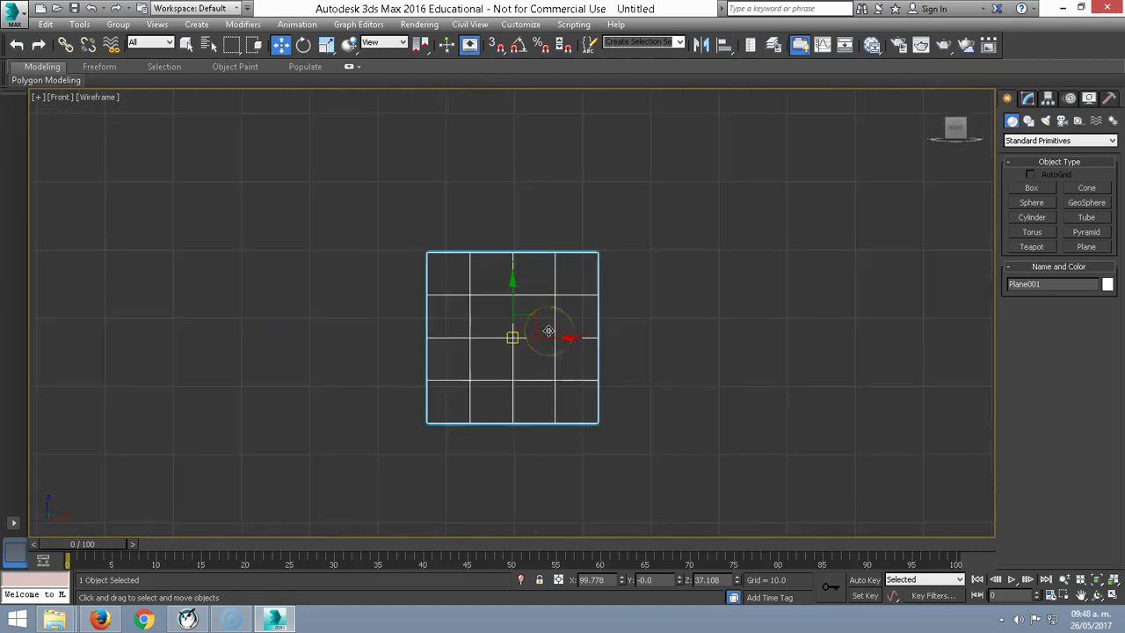
key("F3")
key("F3")
key("F3")
left_click(493, 308)
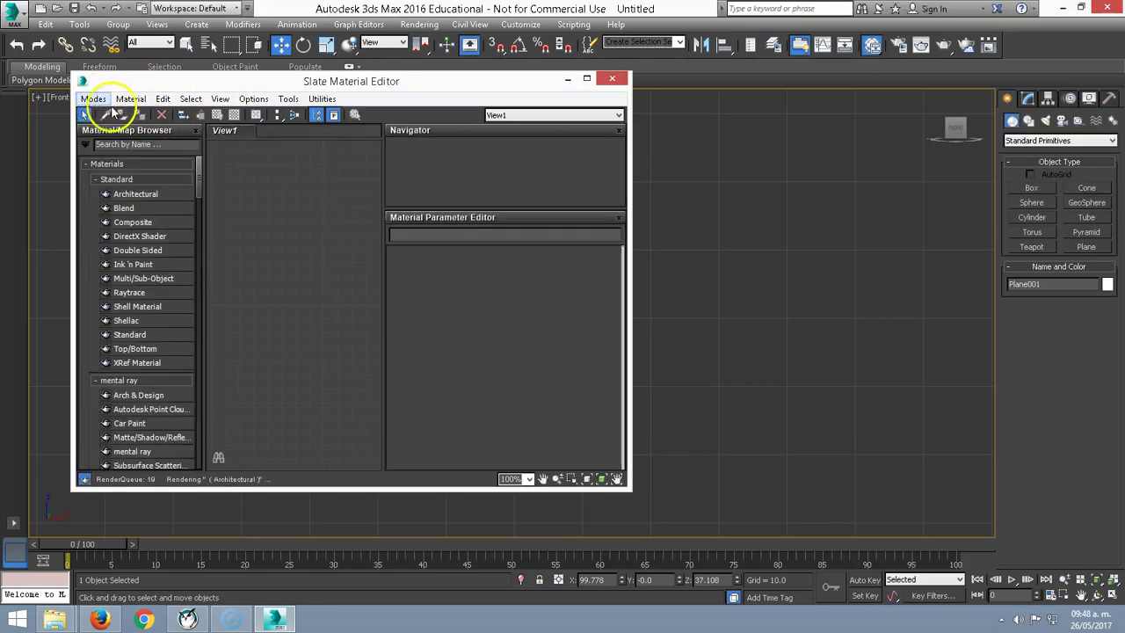
Switch the material editor to Compact Material Editor mode and move it aside.
left_click(93, 99)
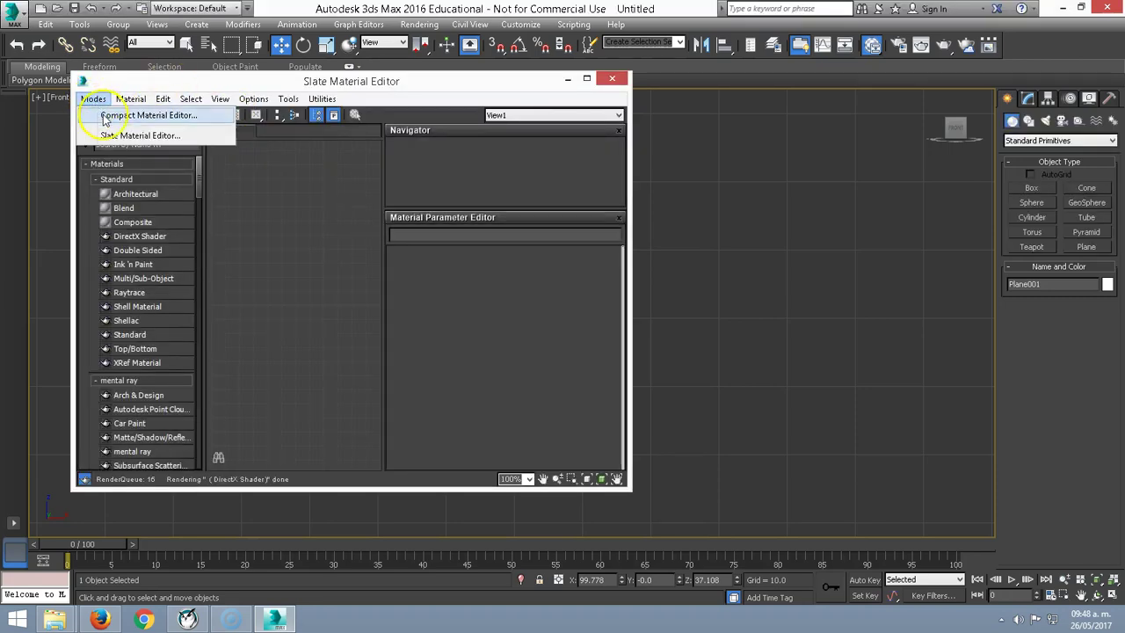
left_click(114, 112)
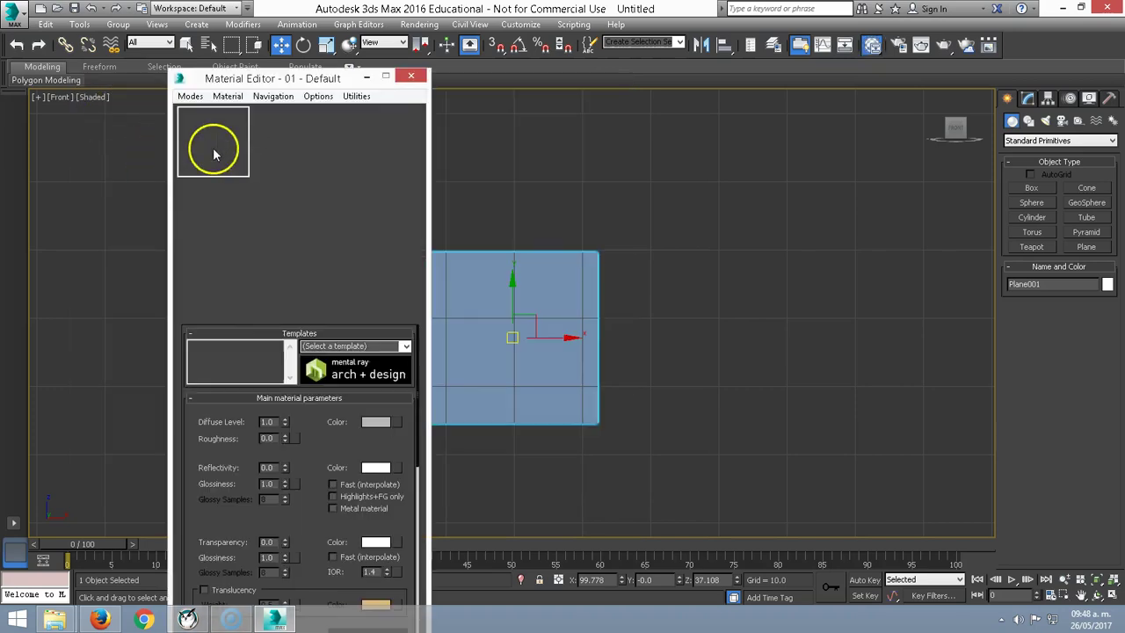
mouse_move(293, 82)
left_mouse_down()
mouse_move(220, 169)
mouse_move(202, 133)
left_mouse_up()
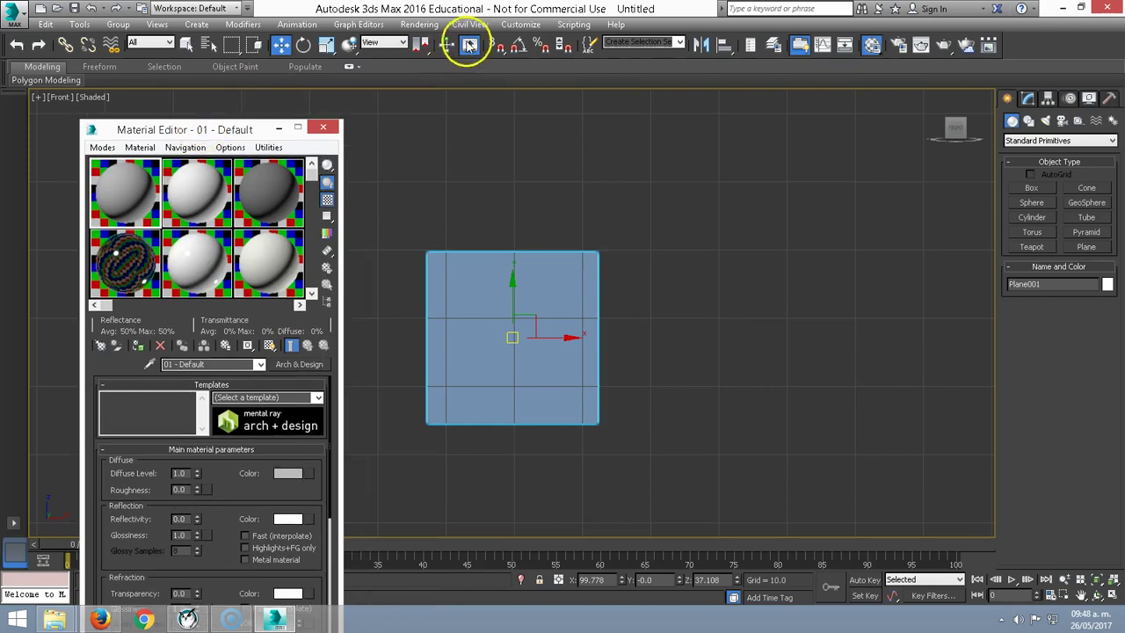
Render the front view and close the rendered frame window.
left_click(429, 26)
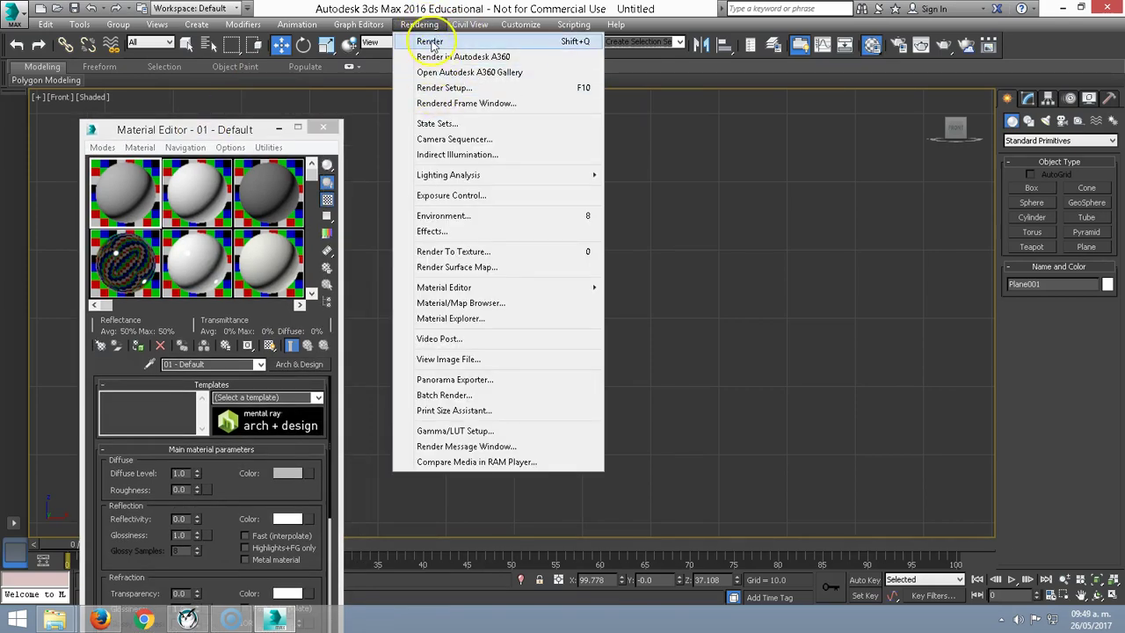
left_click(429, 42)
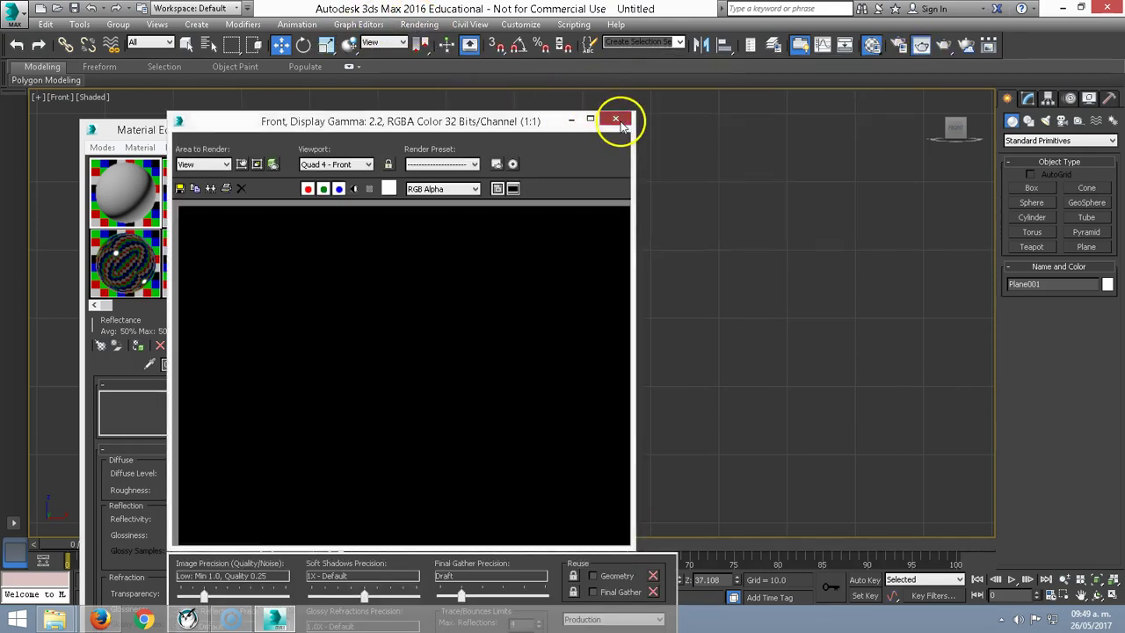
left_click(611, 118)
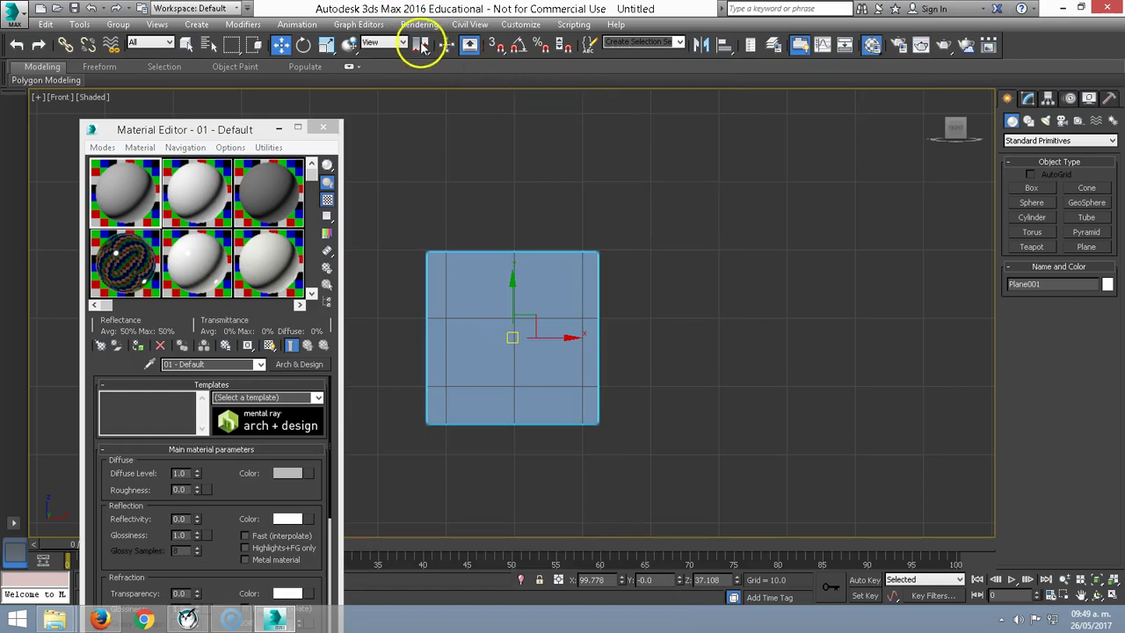
left_click(419, 24)
In Render Setup, choose Default Scanline Renderer with Production Rendering Mode as target.
left_click(454, 94)
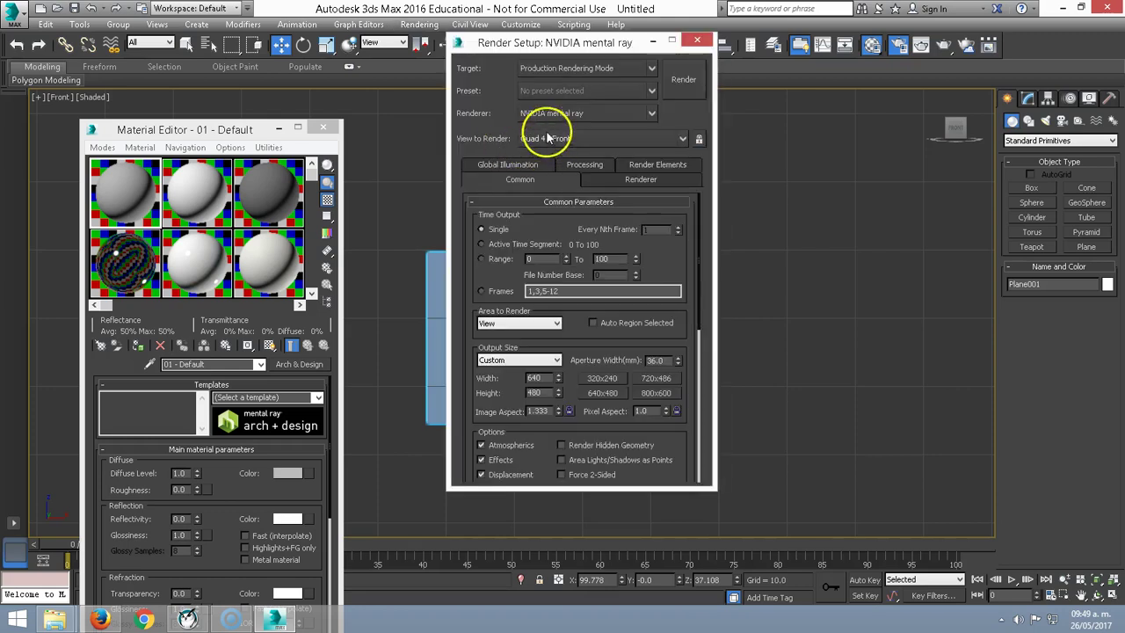
left_click(542, 121)
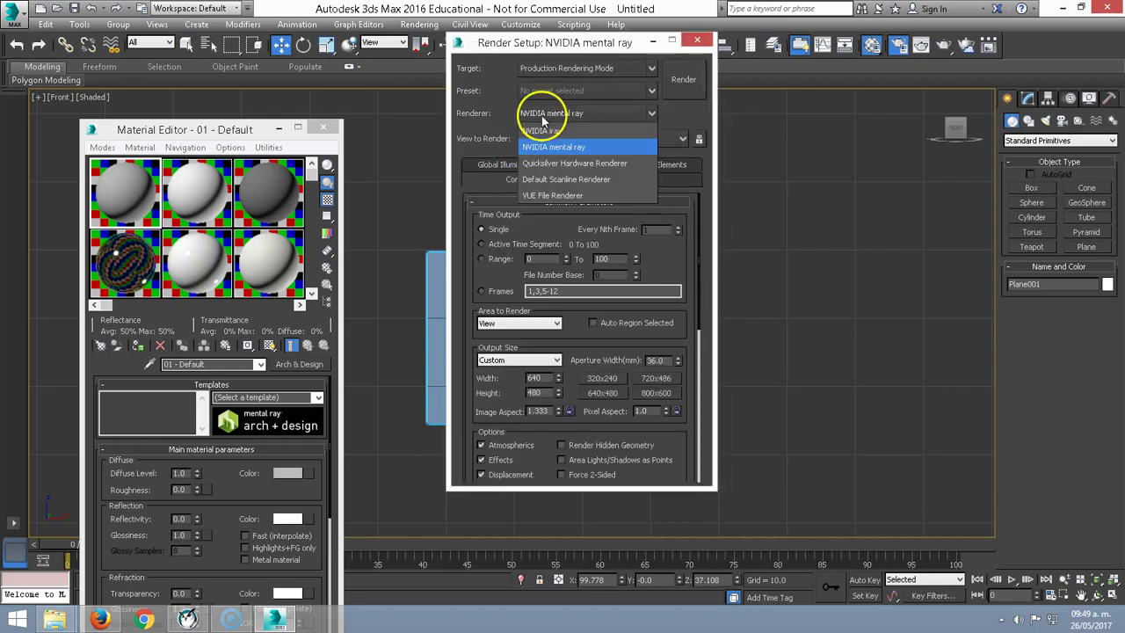
left_click(536, 180)
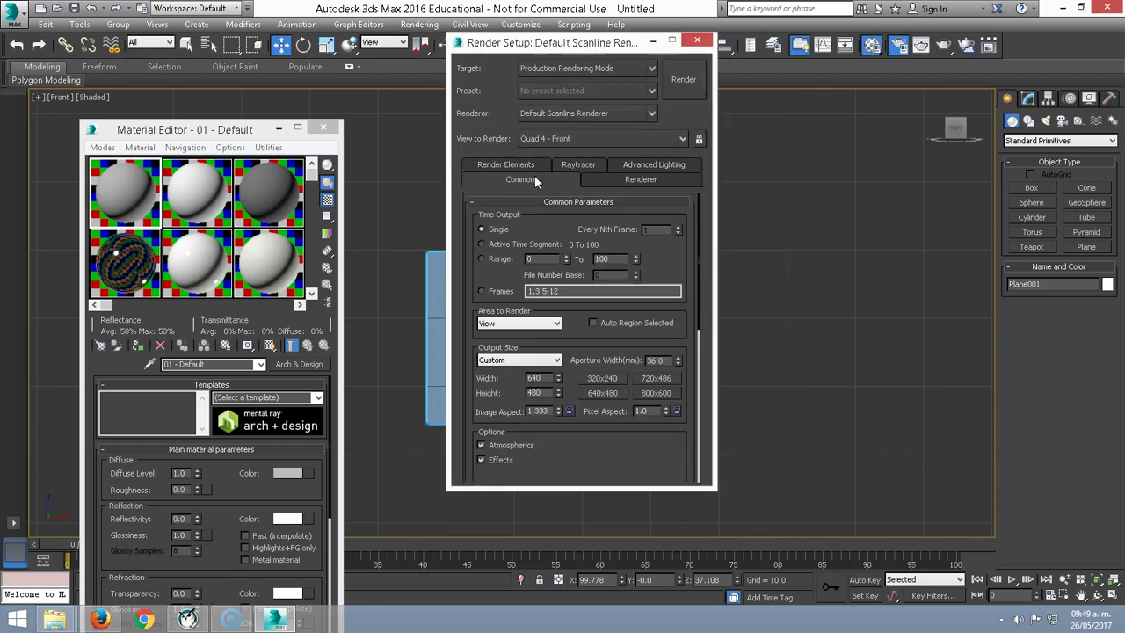
left_click(550, 74)
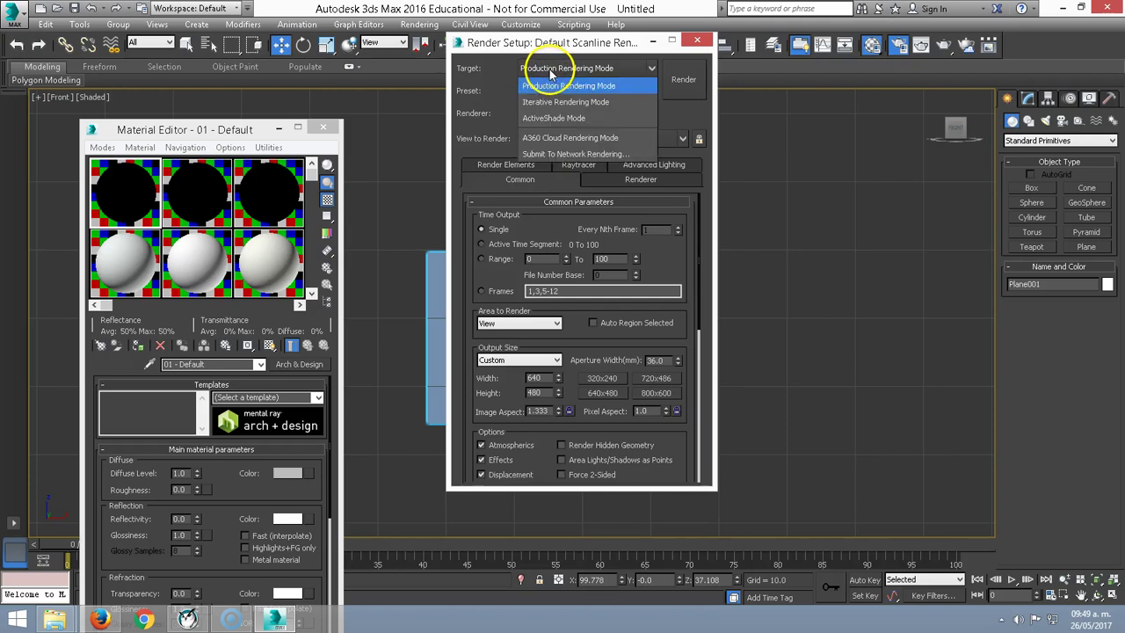
left_click(533, 139)
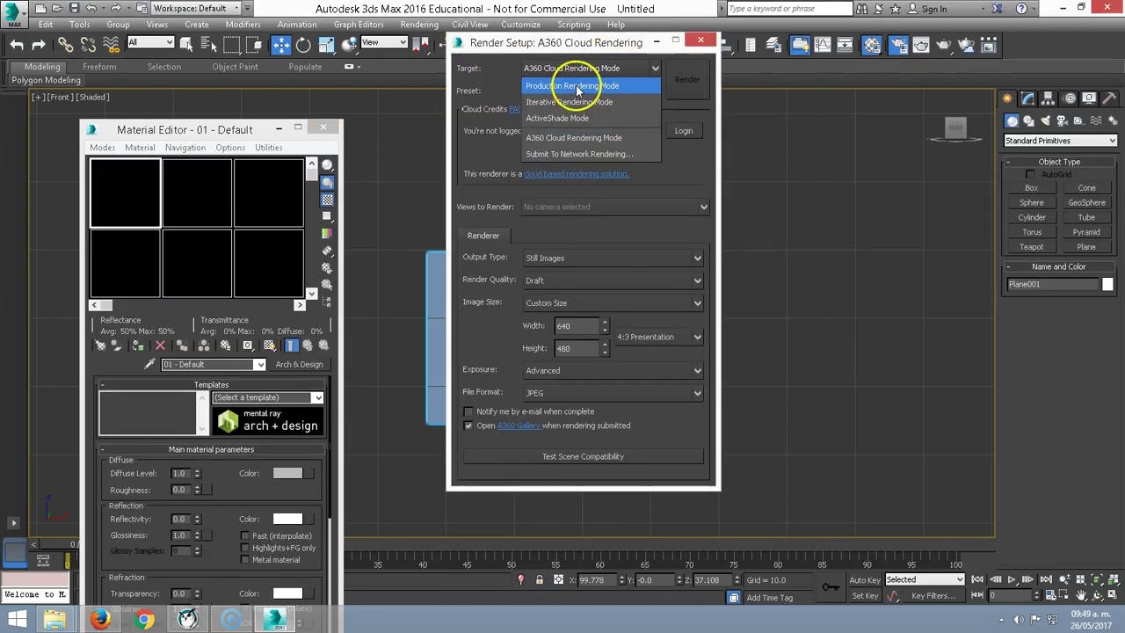
left_click(577, 91)
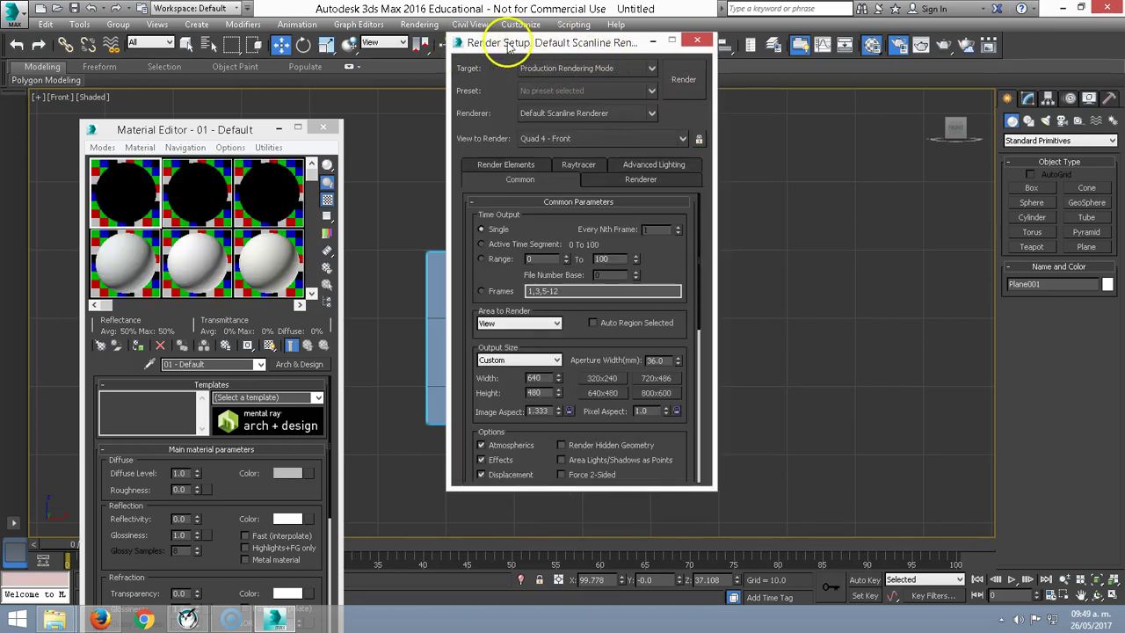
left_click(697, 40)
left_click_drag(173, 130, 282, 100)
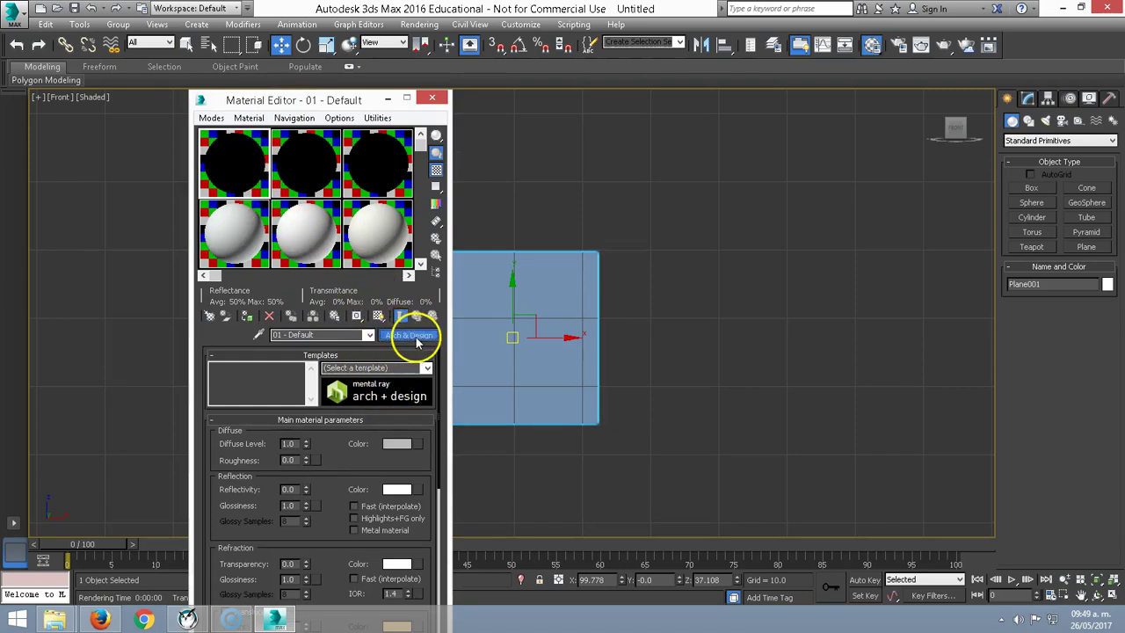
Switch the material type to Standard and reset the sample slots to default materials.
left_click(417, 338)
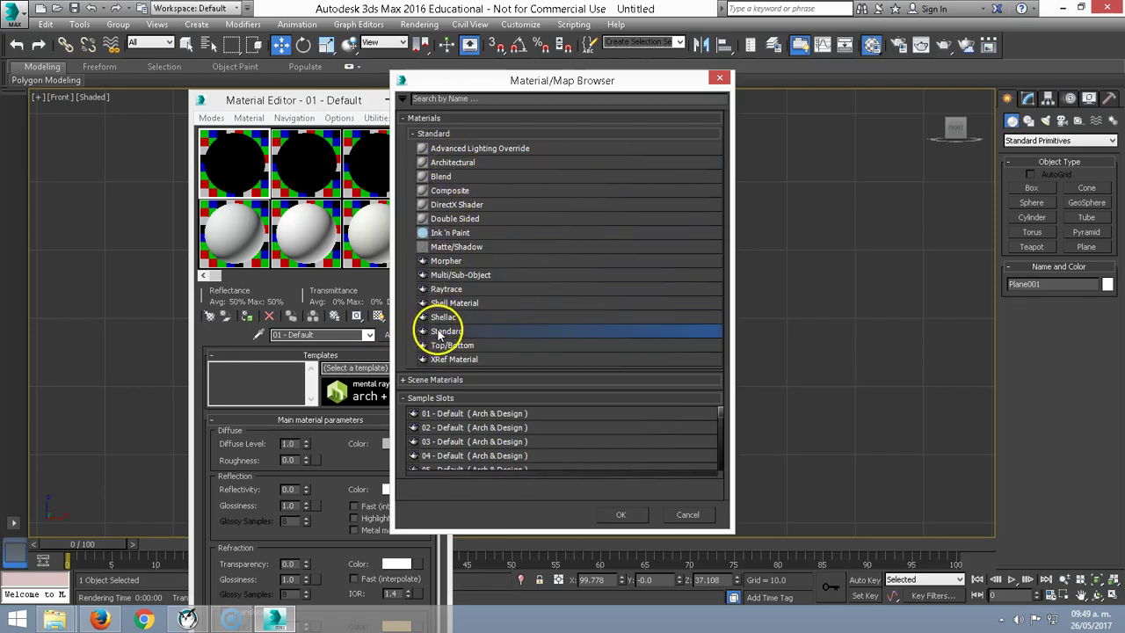
double_click(441, 331)
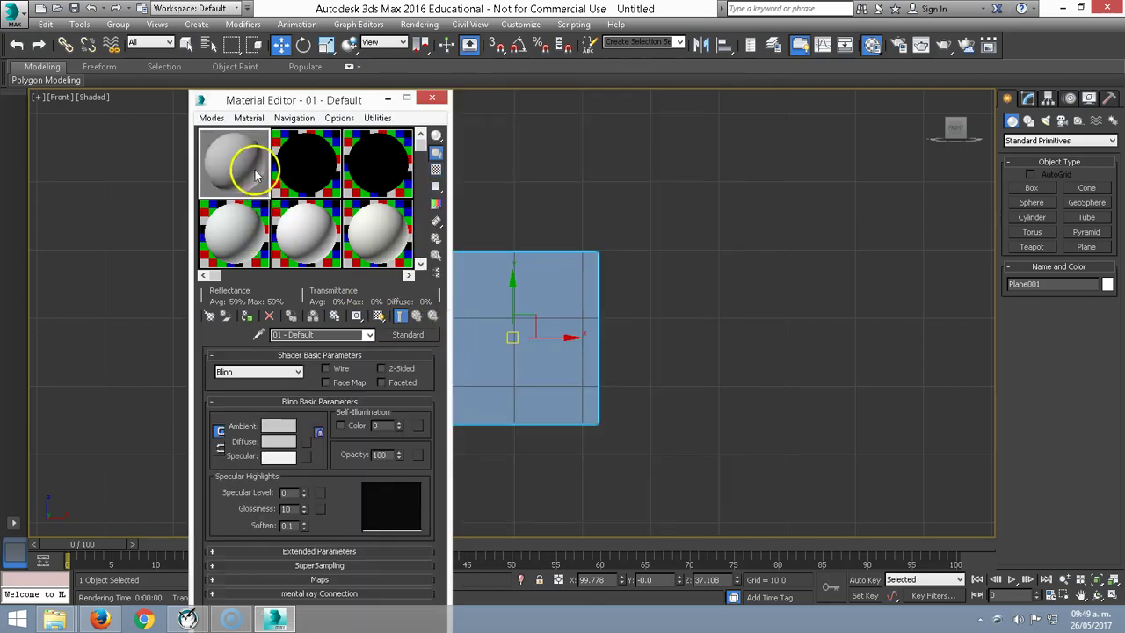
left_click(307, 160)
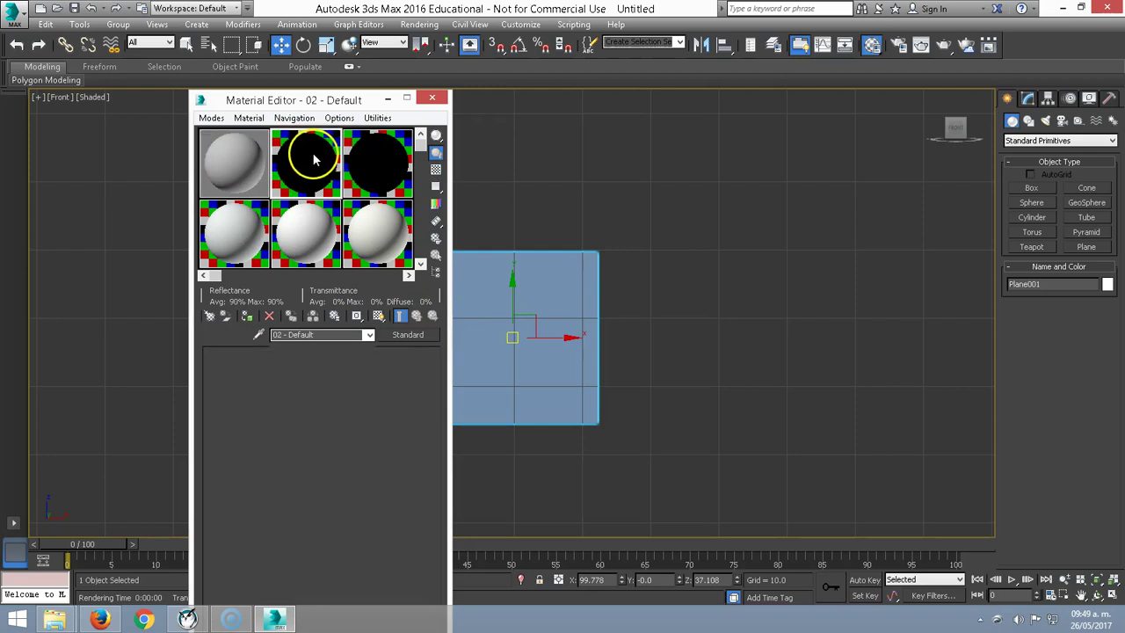
left_click(376, 163)
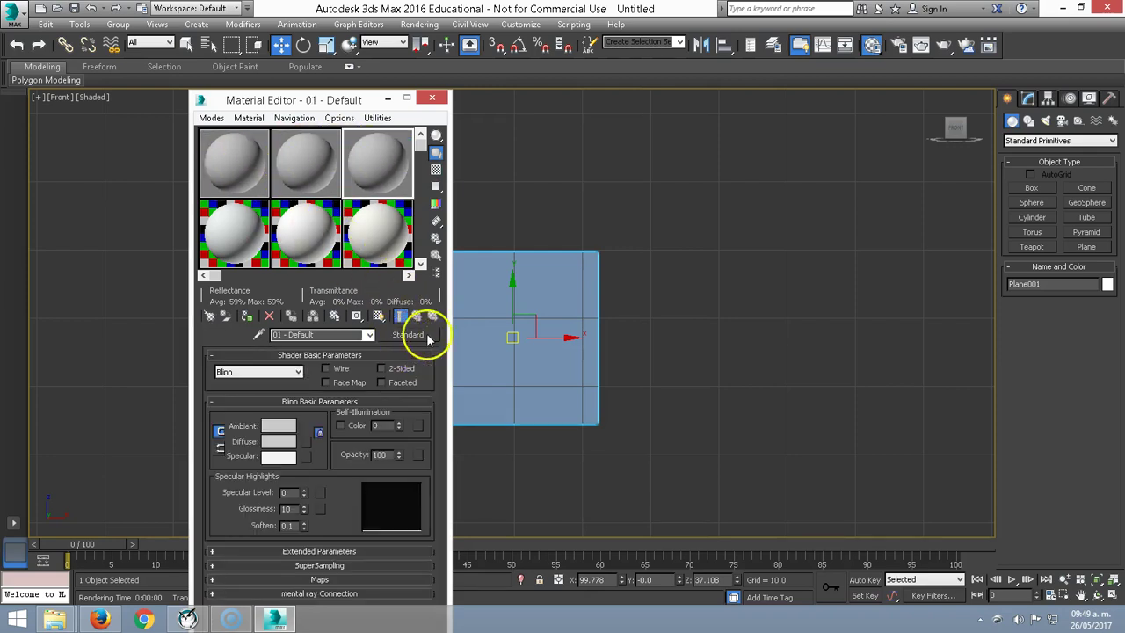
left_click(234, 160)
left_click(307, 224)
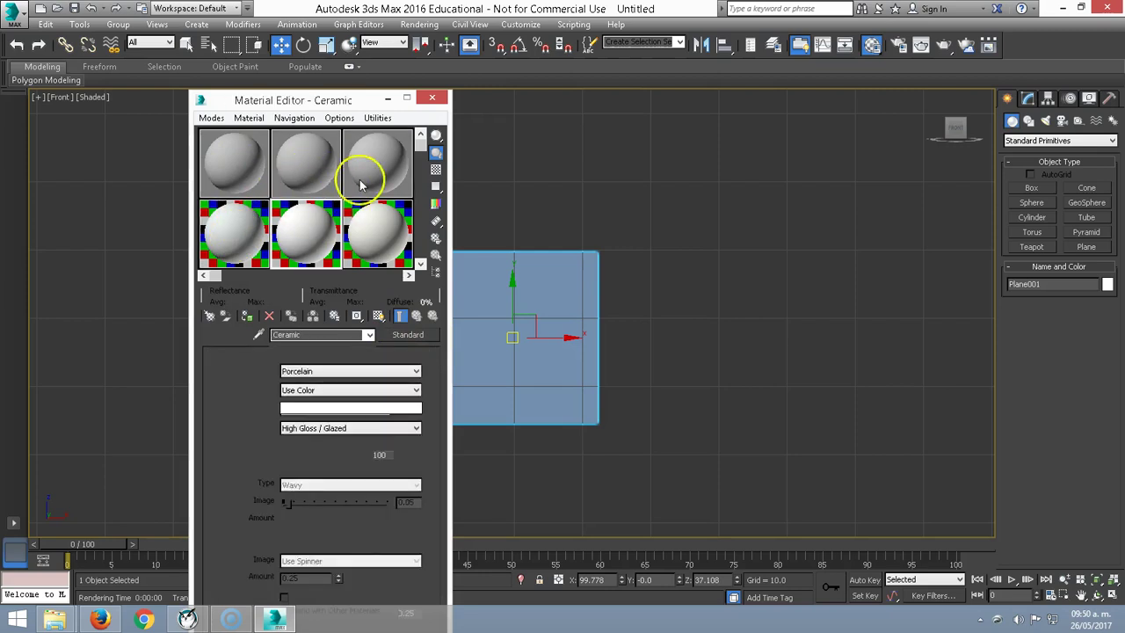
left_click(376, 230)
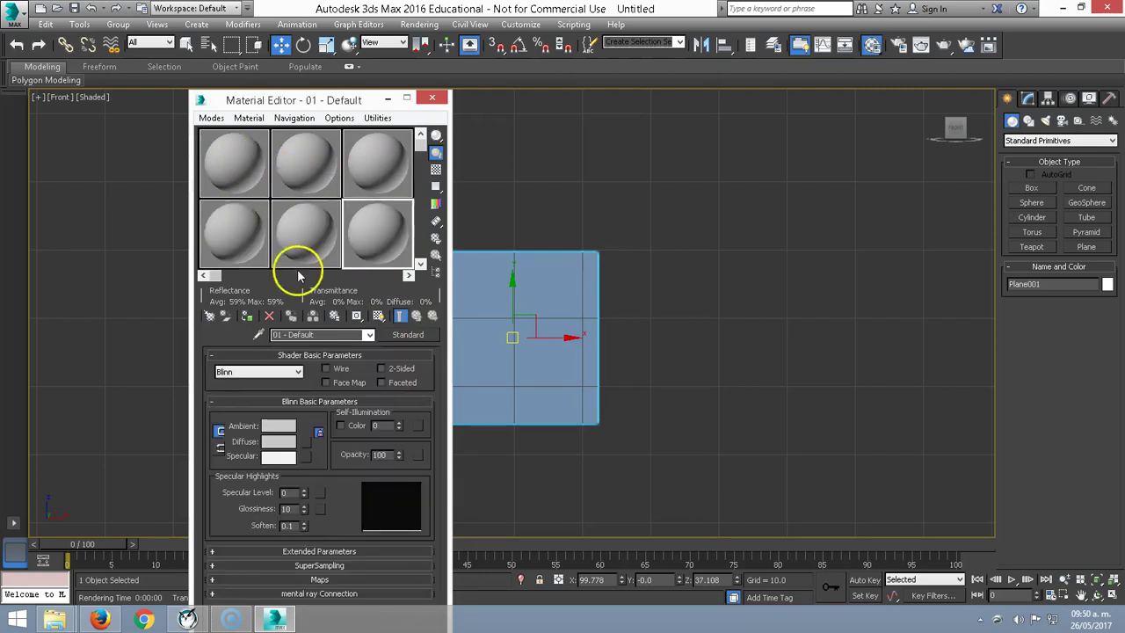
left_click(241, 156)
left_click(311, 241)
left_click(238, 172)
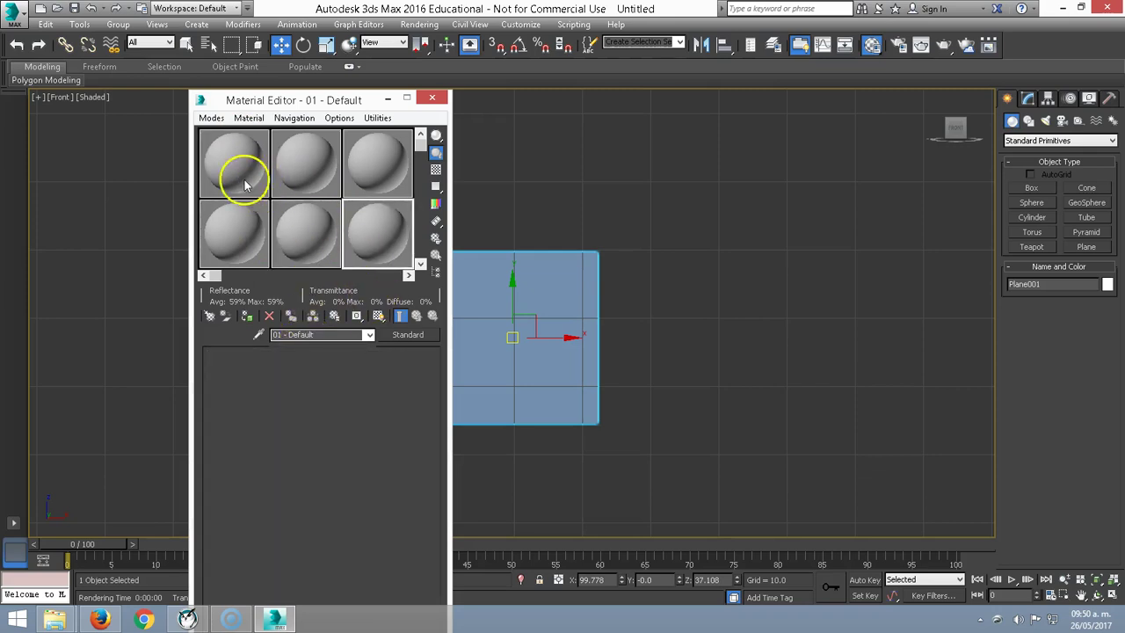
Type new names for the three top-row sample materials, such as cocina.
left_click(330, 334)
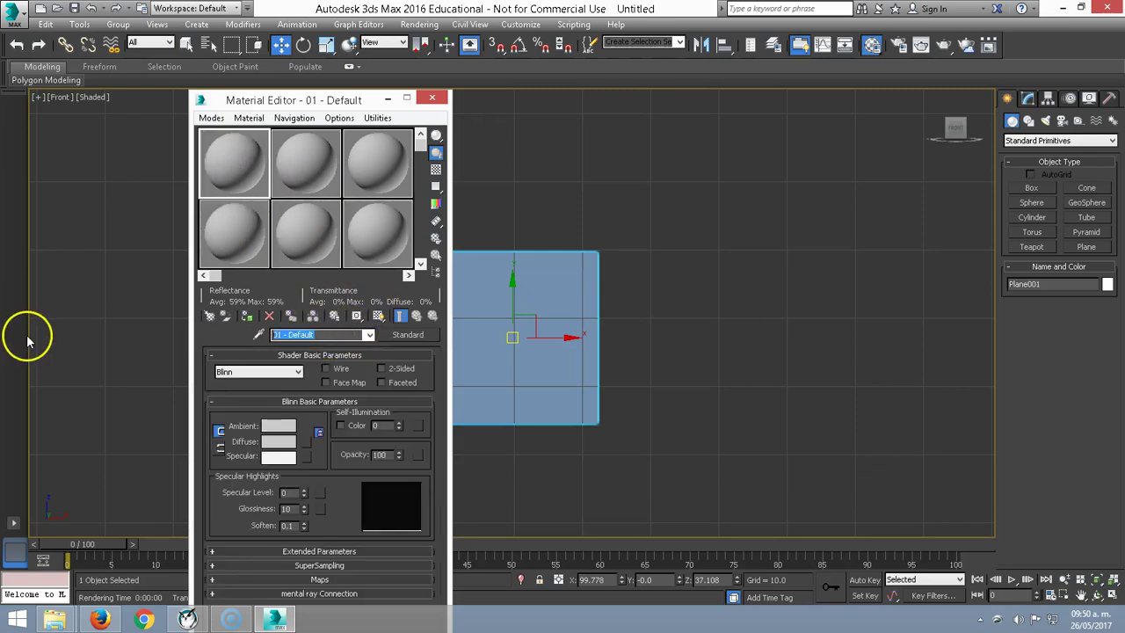
type("copa")
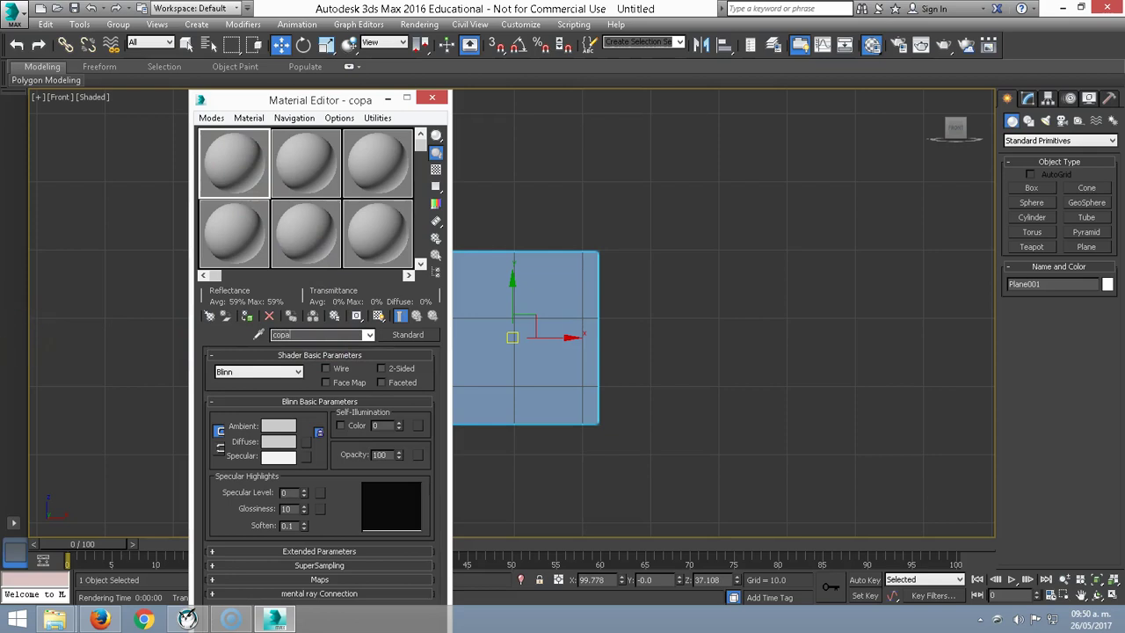
left_click(305, 167)
left_click(326, 334)
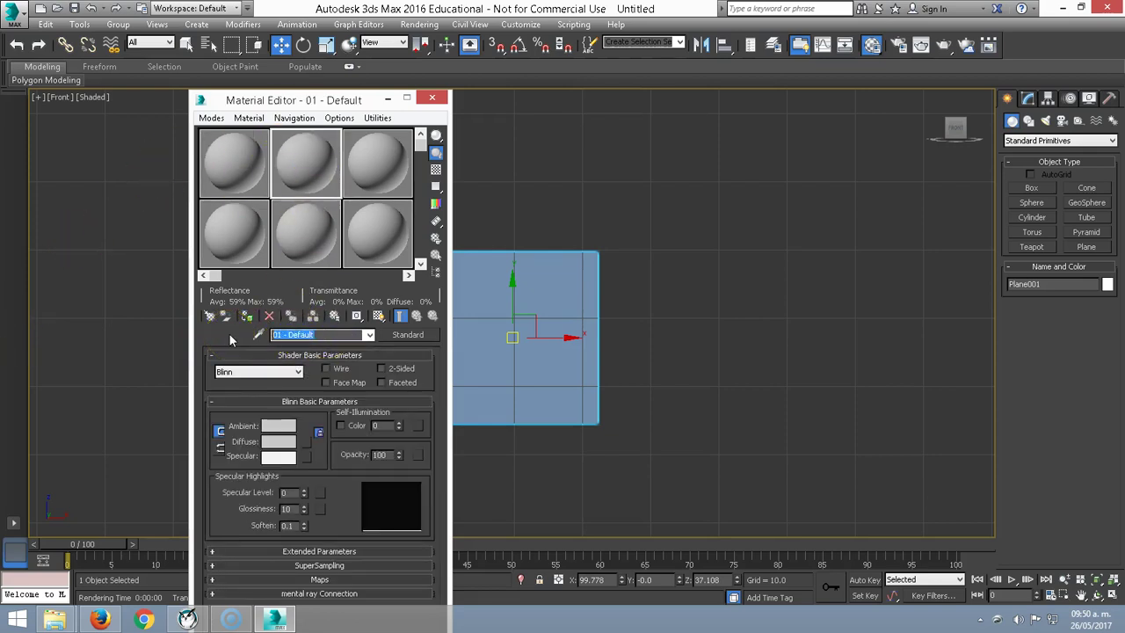
type("cocina")
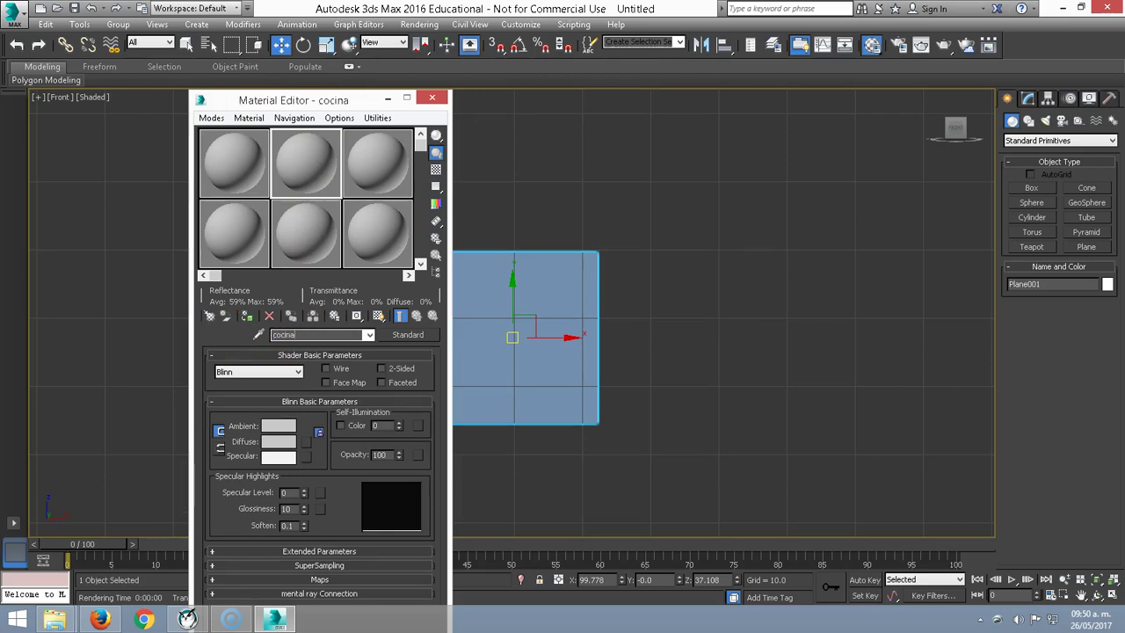
left_click(366, 158)
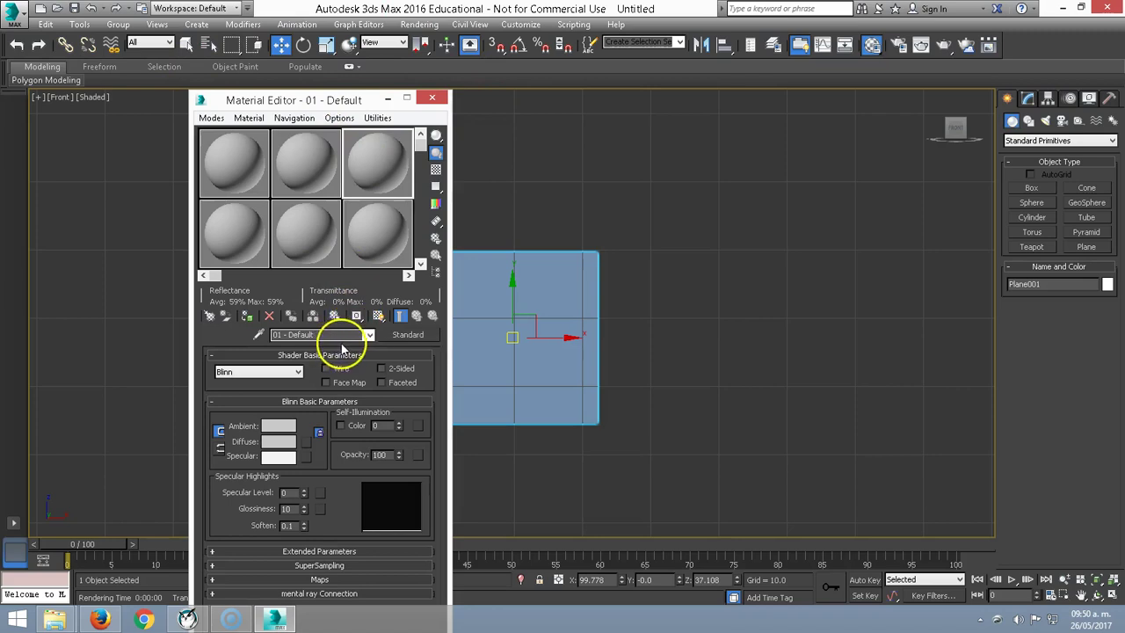
left_click_drag(328, 334, 254, 334)
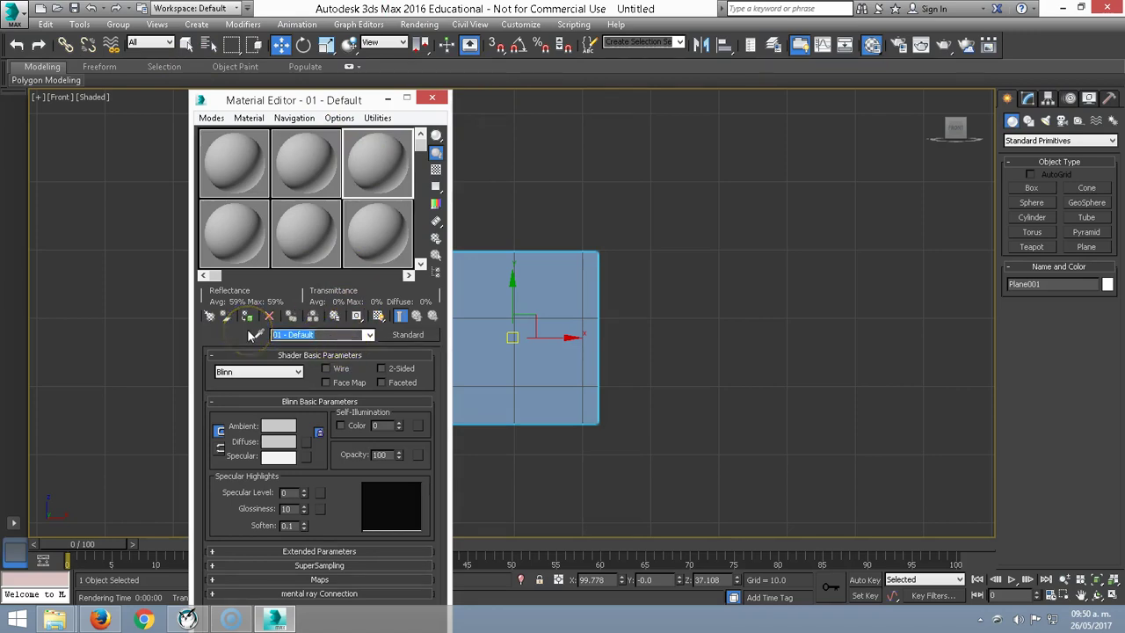
type("manzana")
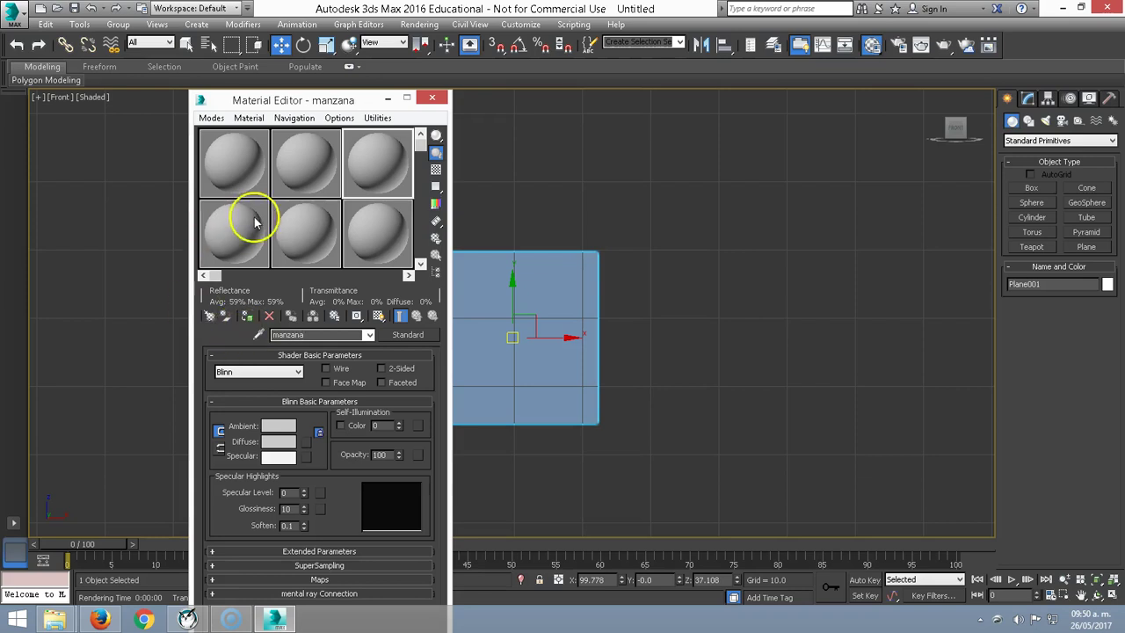
Rename the bottom-row sample materials to cristal, tela and pera.
left_click(245, 222)
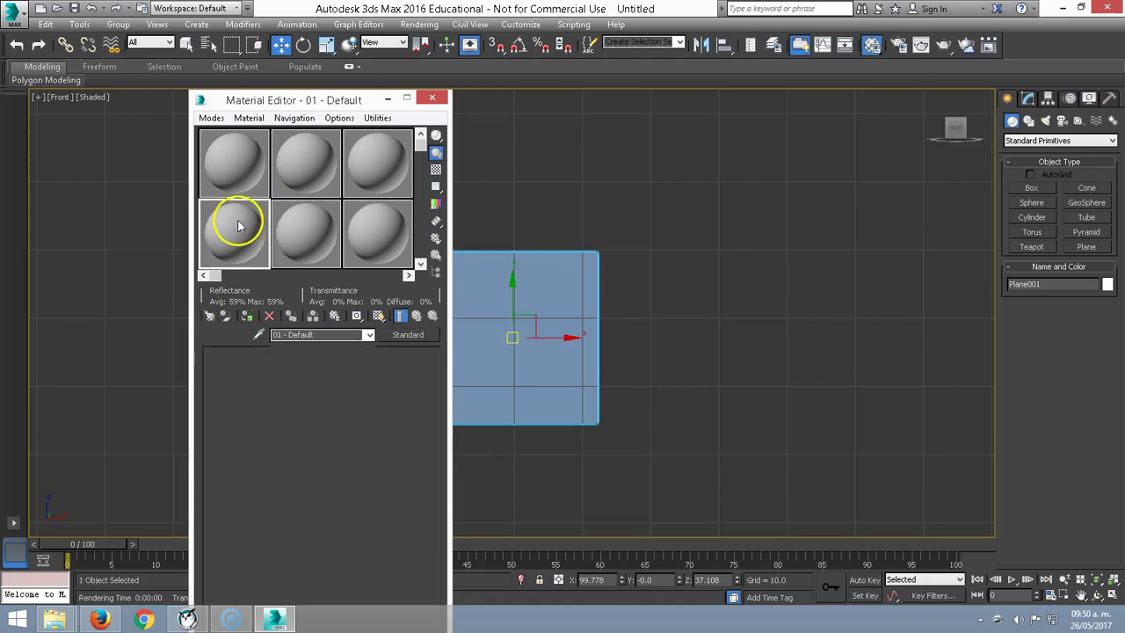
left_click(312, 337)
left_click_drag(312, 337, 233, 326)
type("cristal")
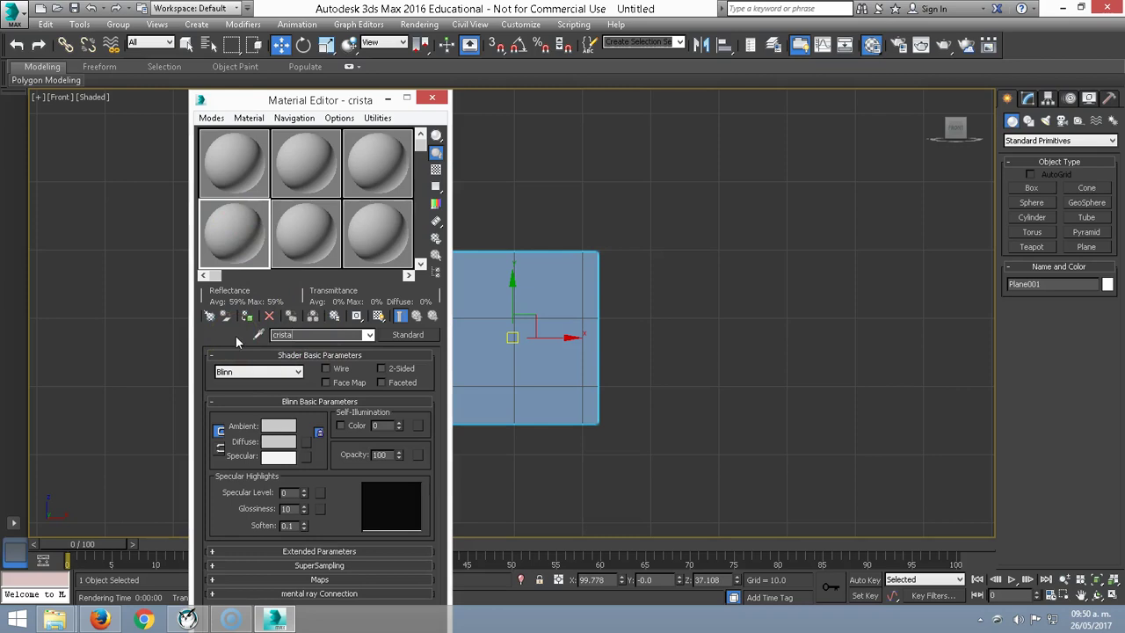
left_click(306, 231)
left_click_drag(314, 335, 130, 336)
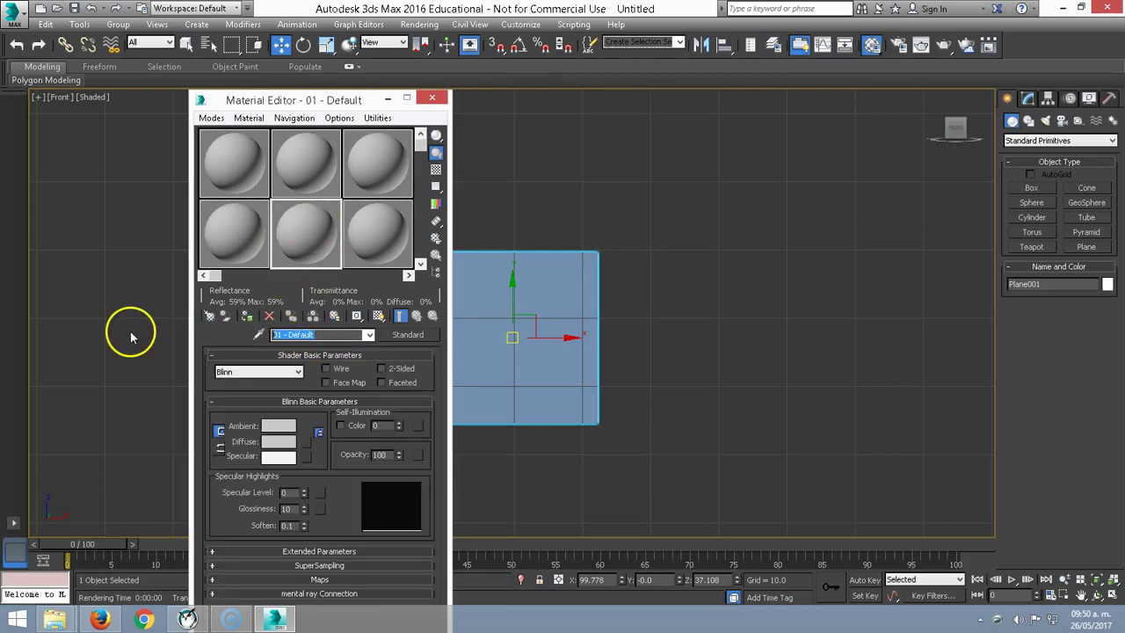
type("ela")
left_click(364, 232)
left_click(297, 335)
type("pera")
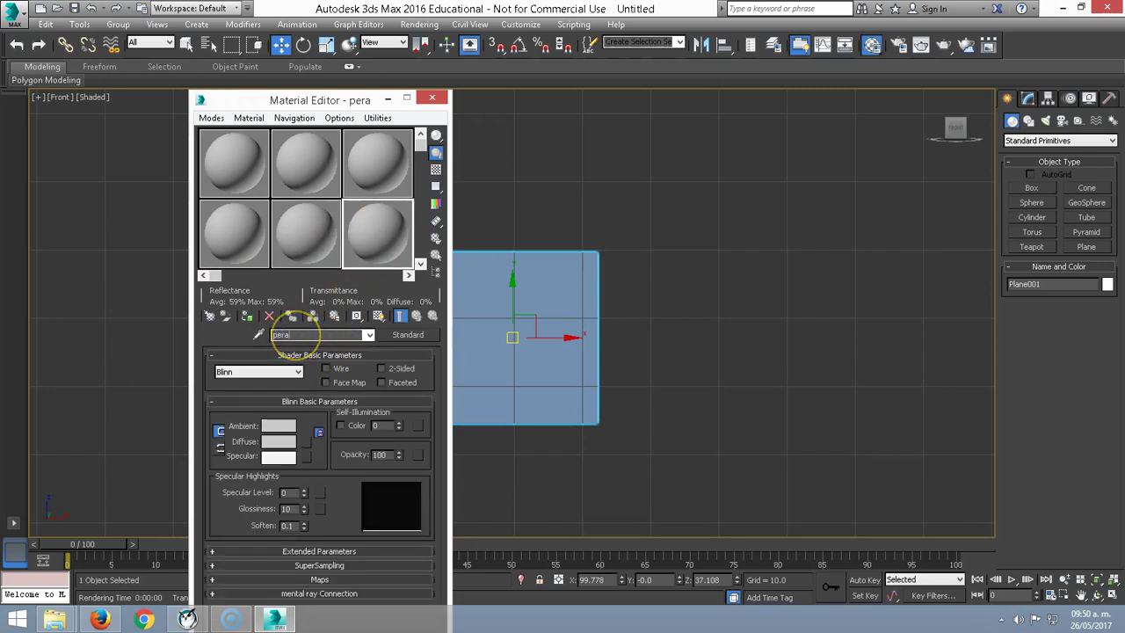
left_click(504, 190)
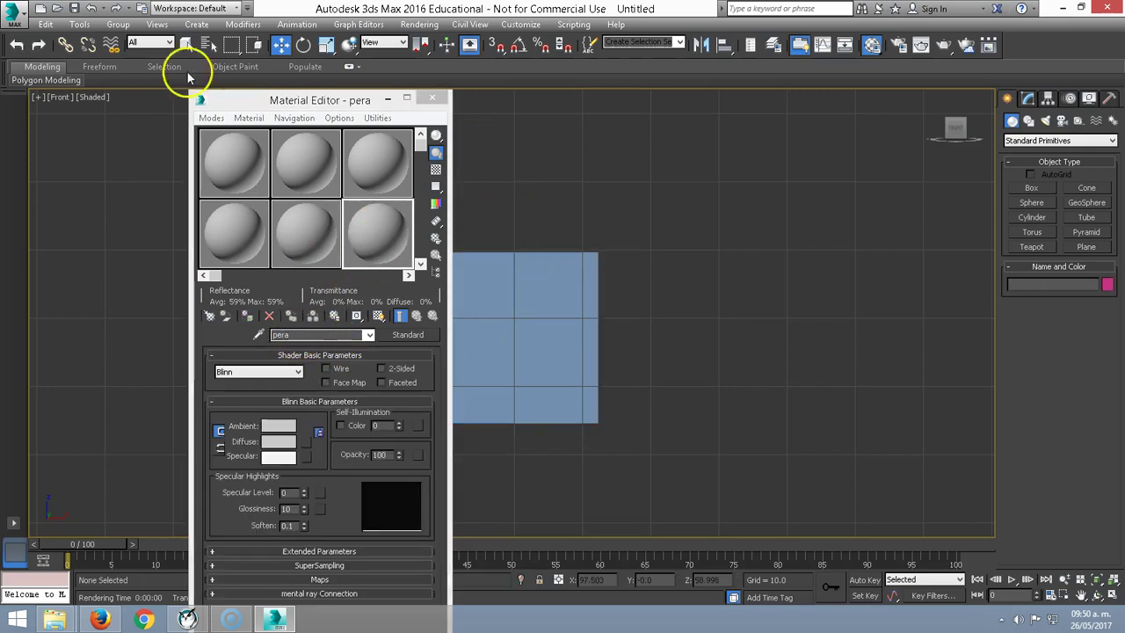
Select the copa material and move the Material Editor aside to uncover the plane.
left_click(238, 173)
left_click_drag(264, 99, 753, 104)
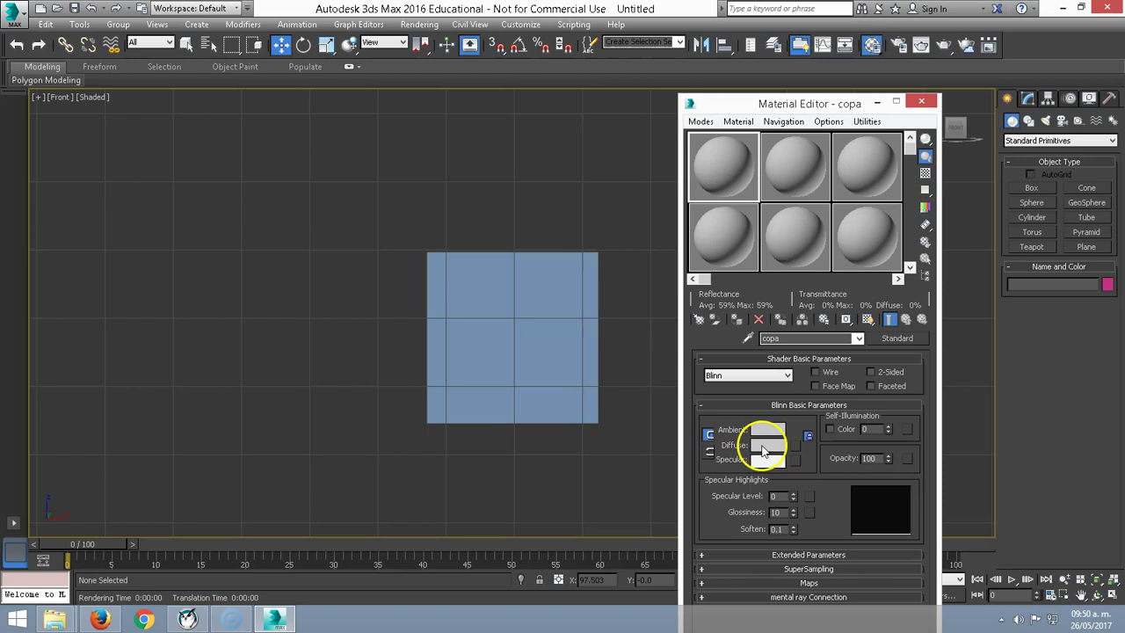
left_click(763, 450)
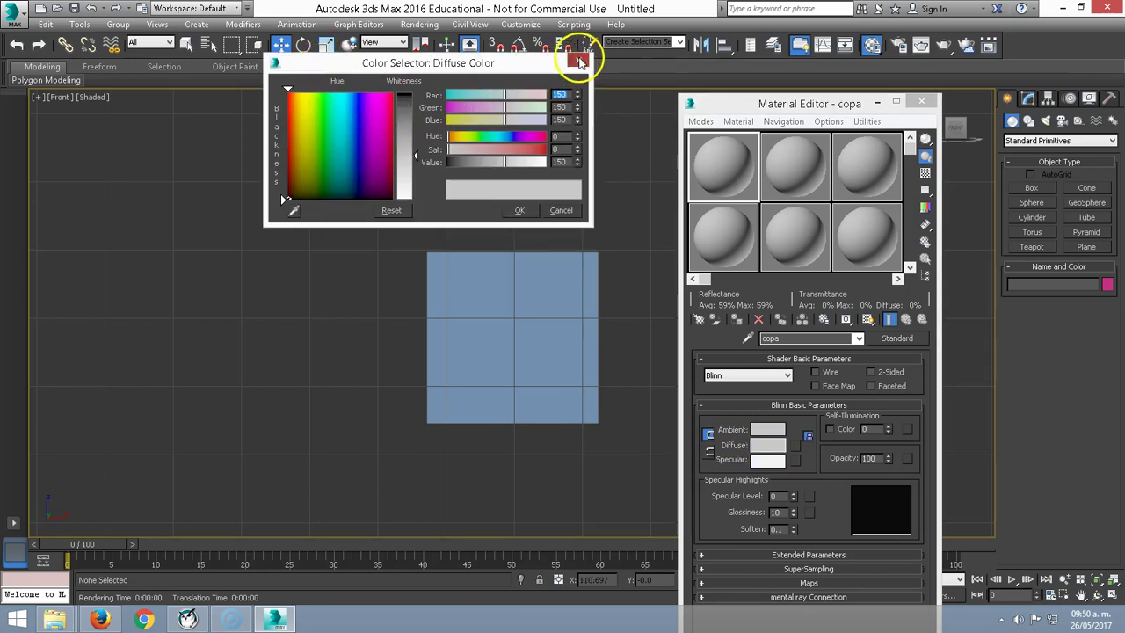
left_click(579, 62)
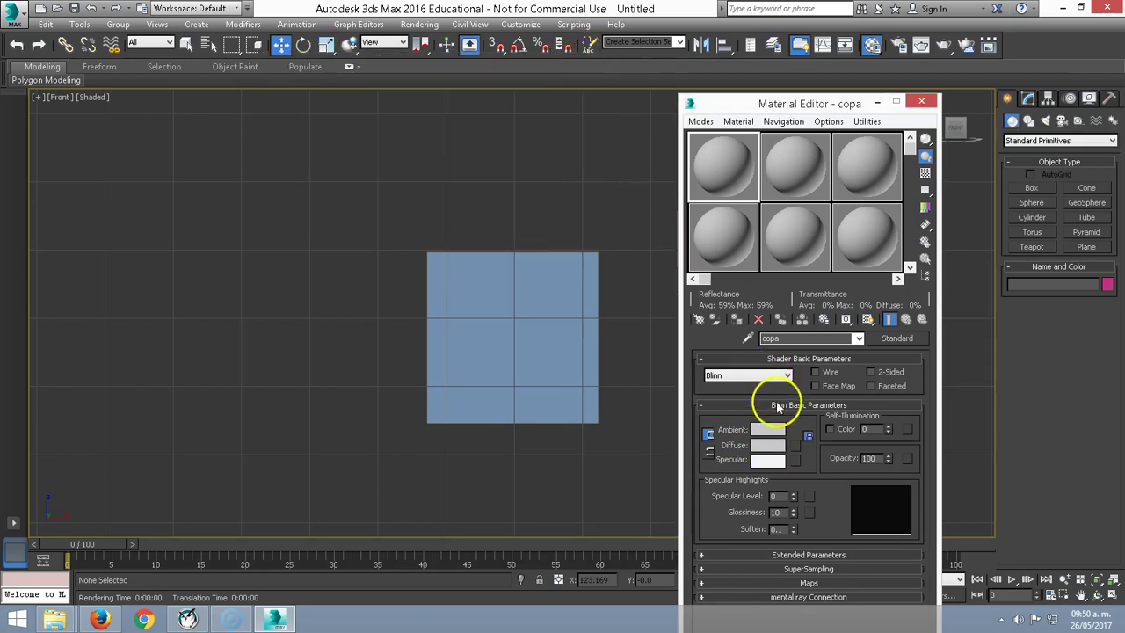
Assign a Bitmap diffuse map, browsing Documentos > 3dsMax > maps to pick copa_tinto.
left_click(797, 449)
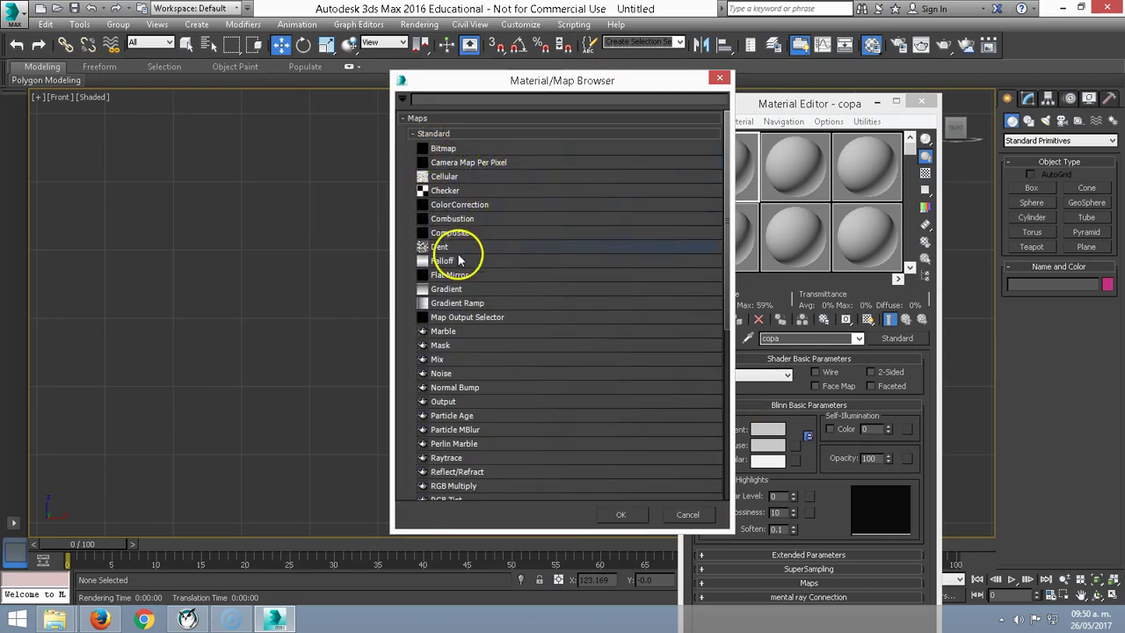
double_click(445, 147)
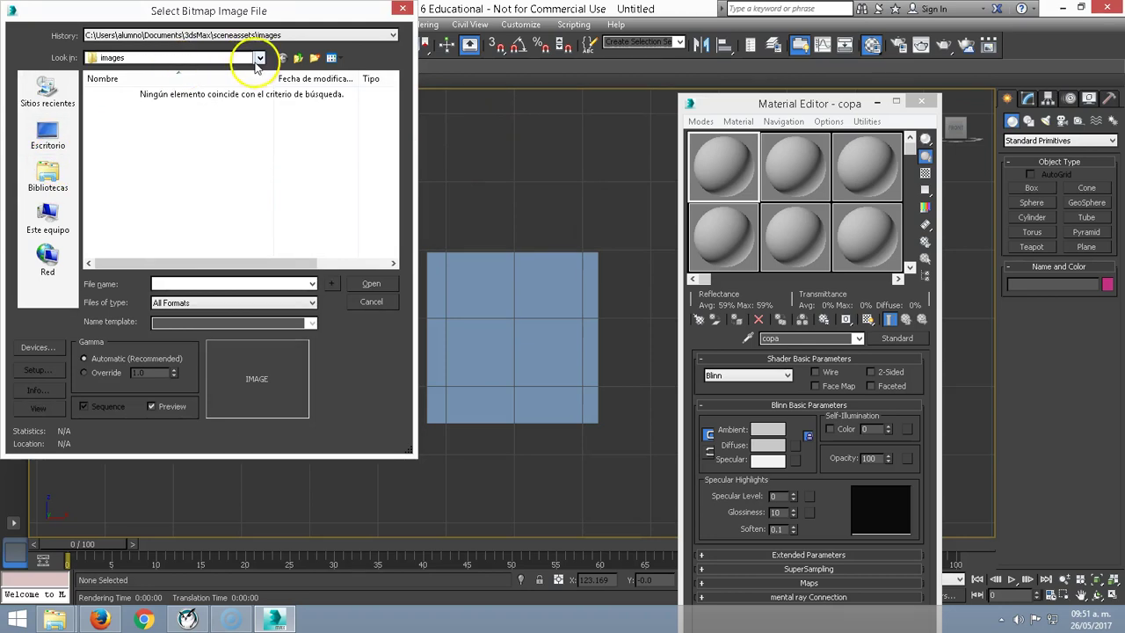
left_click(48, 174)
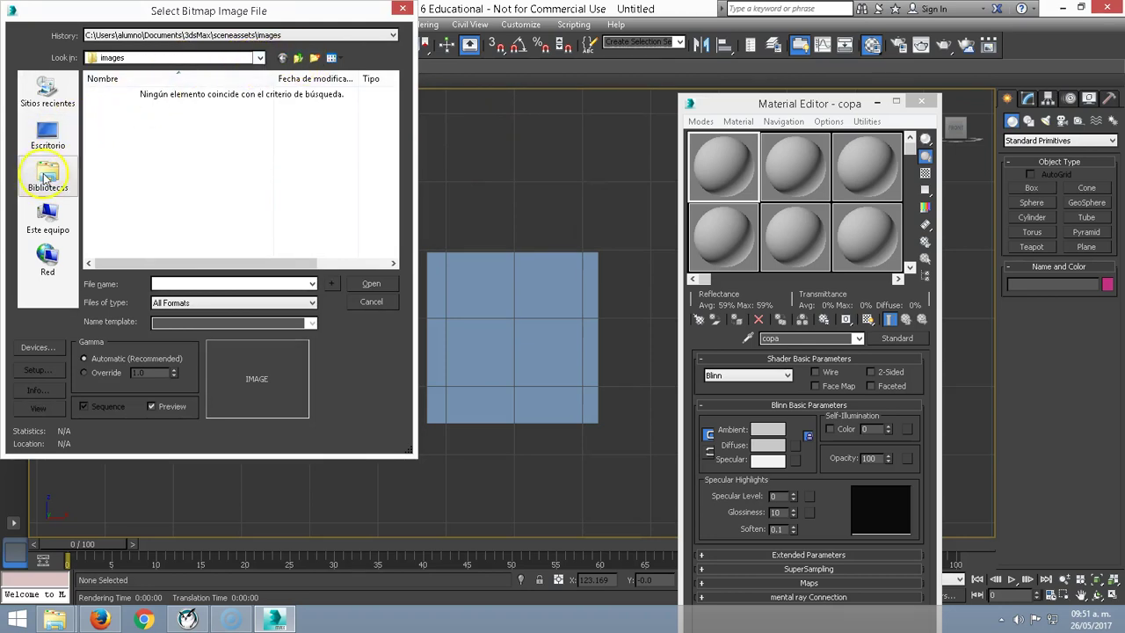
double_click(128, 97)
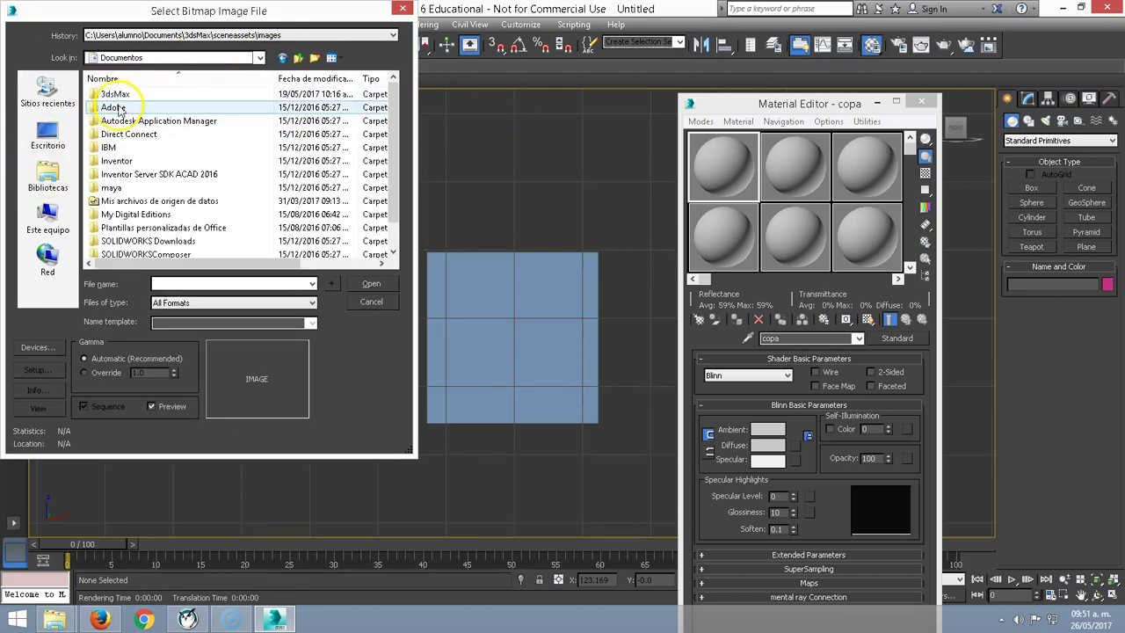
double_click(123, 94)
double_click(119, 186)
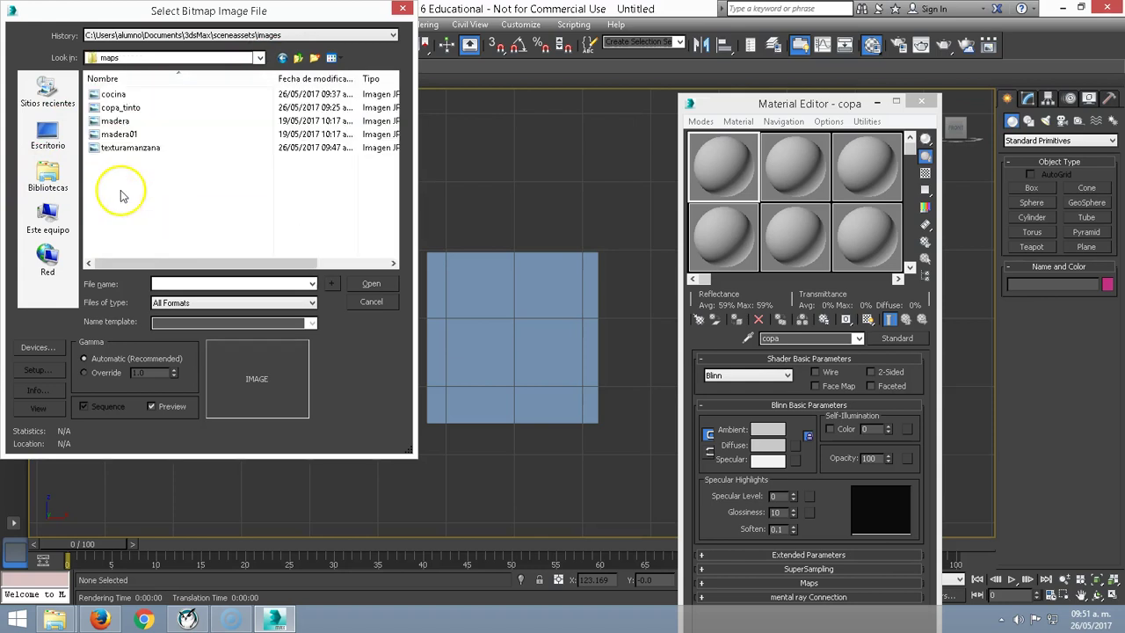
left_click(140, 107)
Load copa_tinto, apply the copa material to the plane and show it shaded in the viewport.
left_click(371, 283)
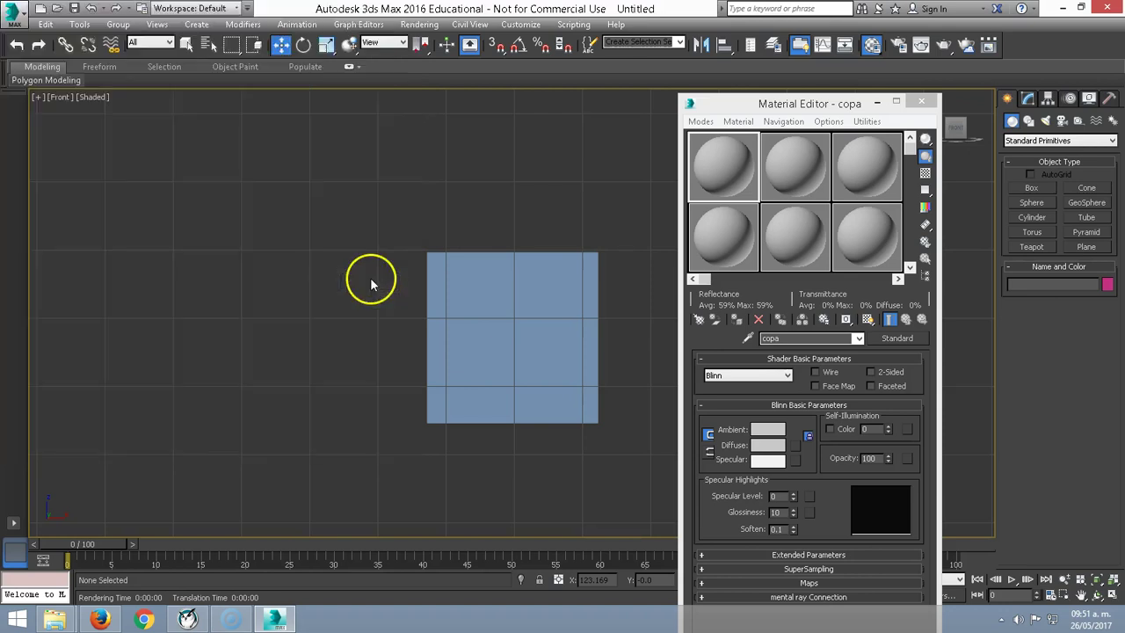
left_click_drag(733, 171, 547, 298)
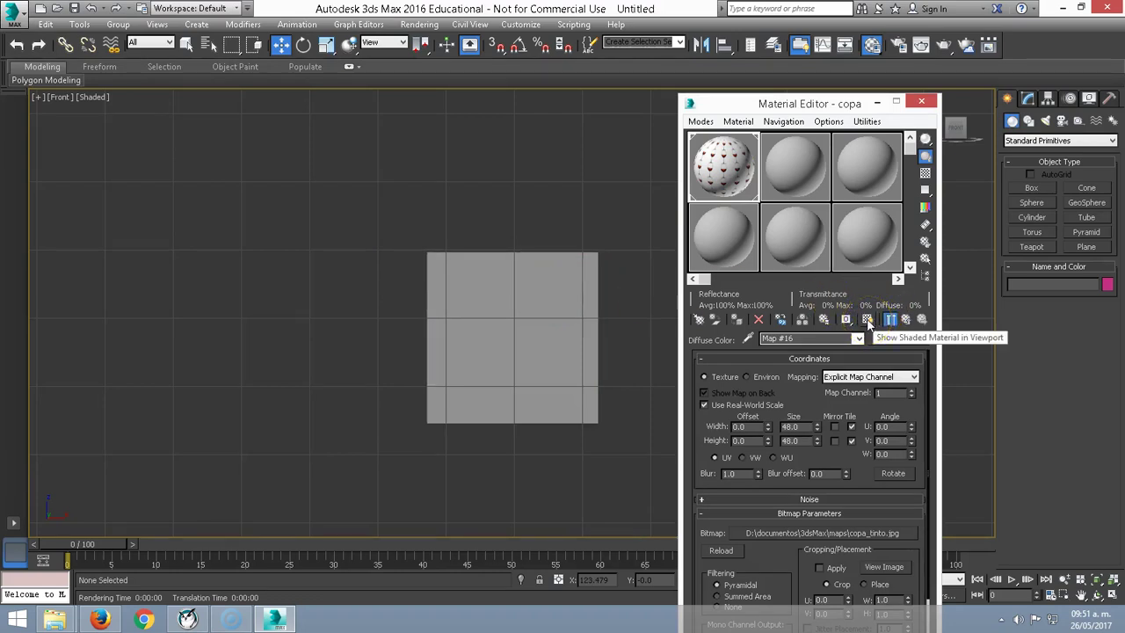
left_click(868, 320)
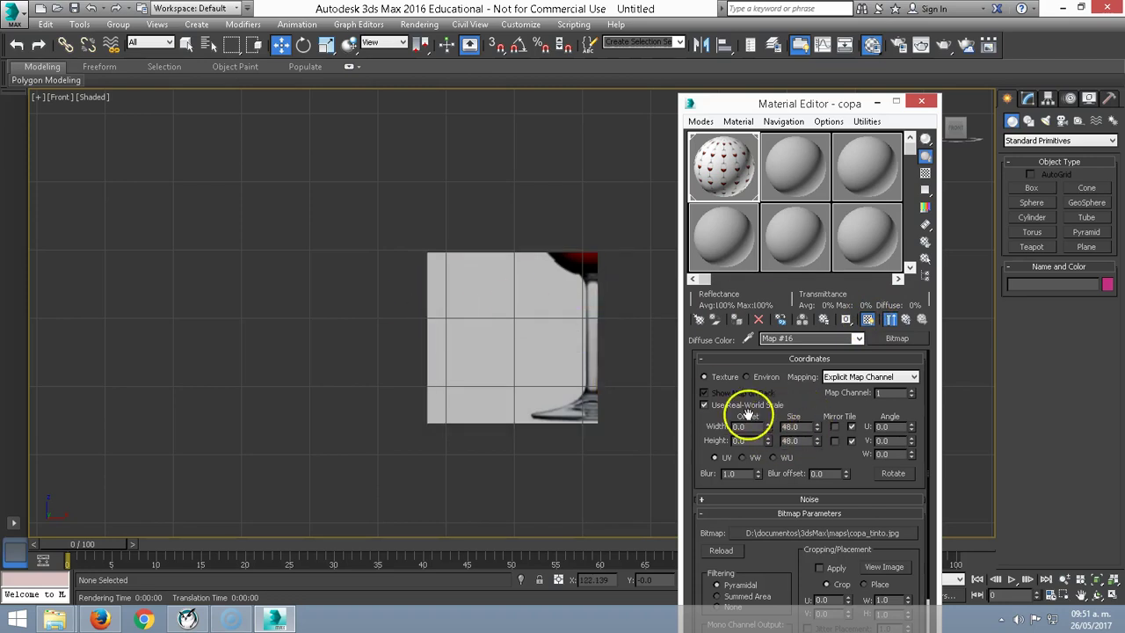
Set the bitmap's Size Width and Height to 25 after trying 10 and 20.
left_click(704, 406)
left_click(704, 405)
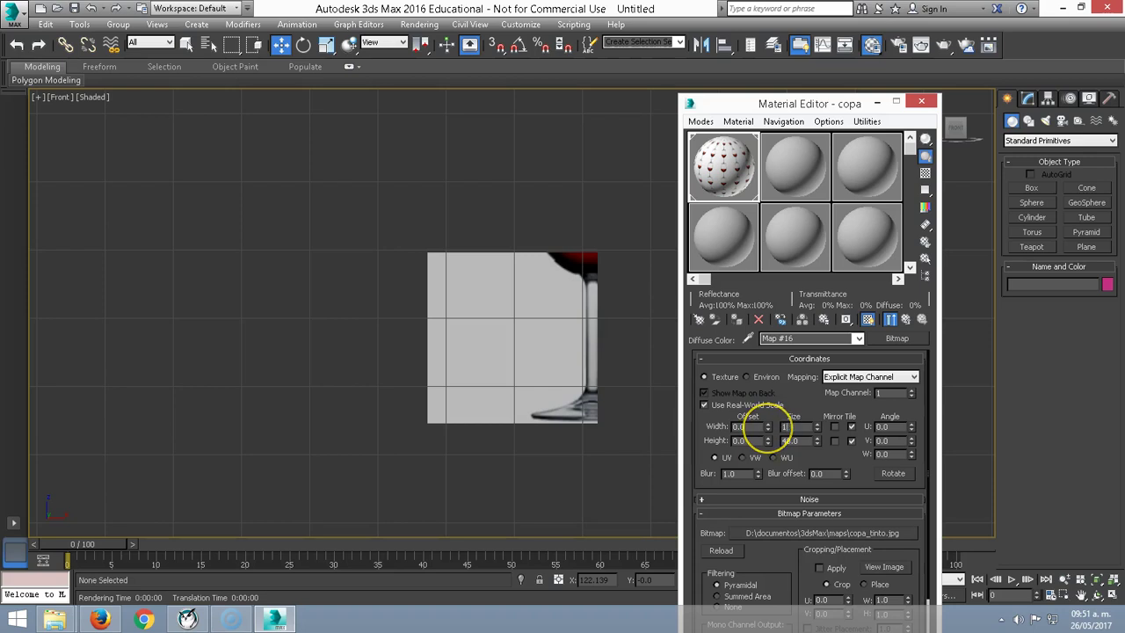
key("Tab")
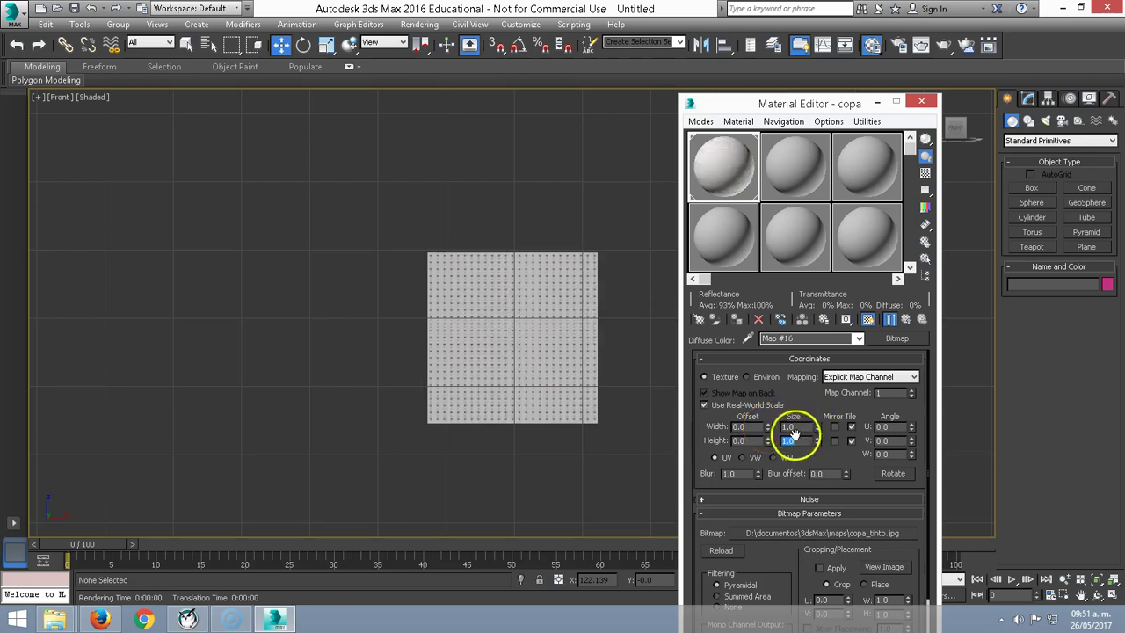
double_click(788, 427)
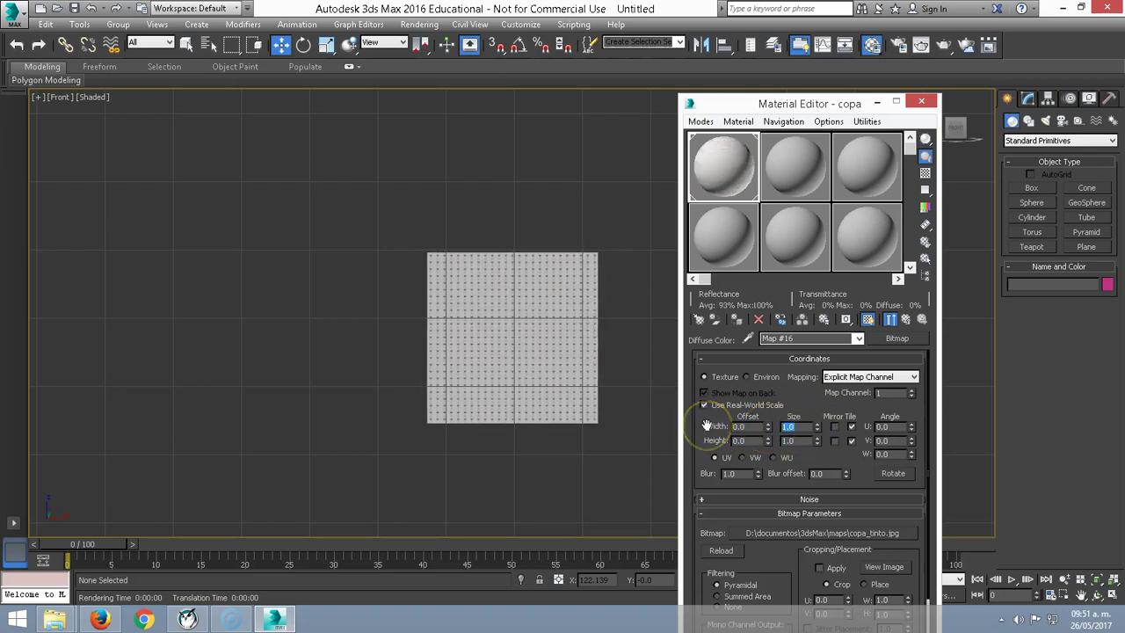
type("10")
key("Tab")
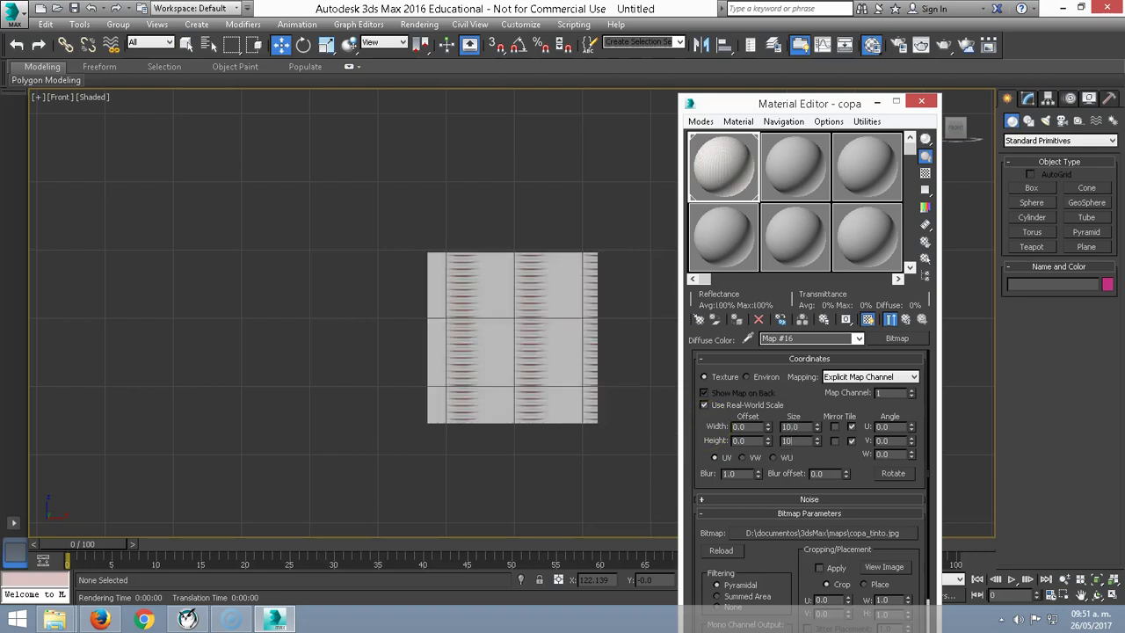
key("Return")
double_click(791, 426)
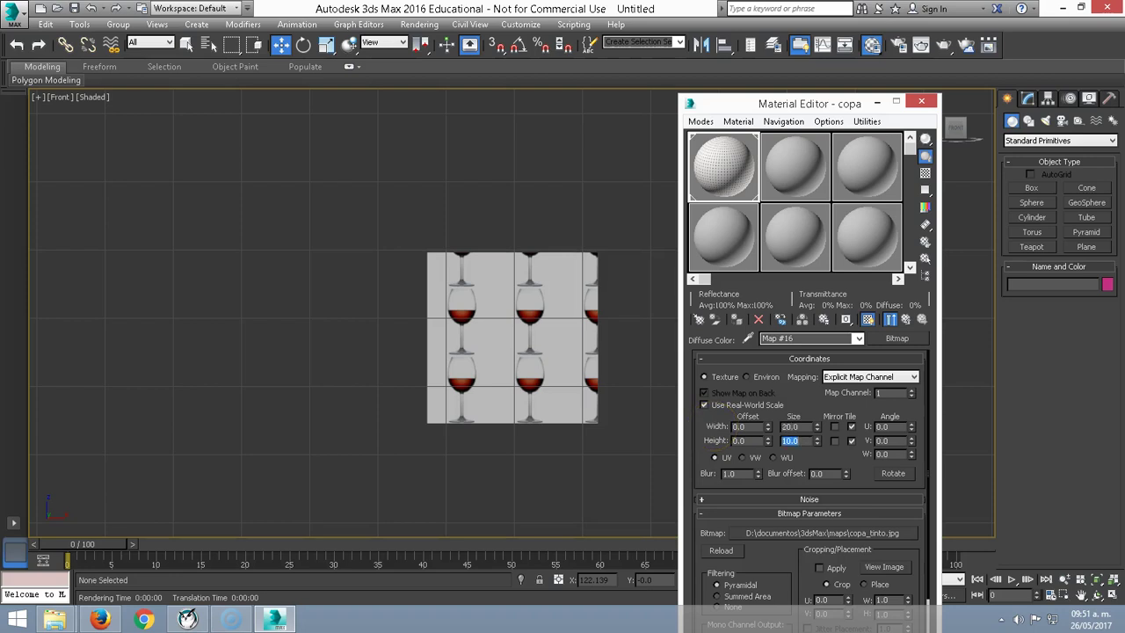
type("20")
key("Return")
double_click(793, 426)
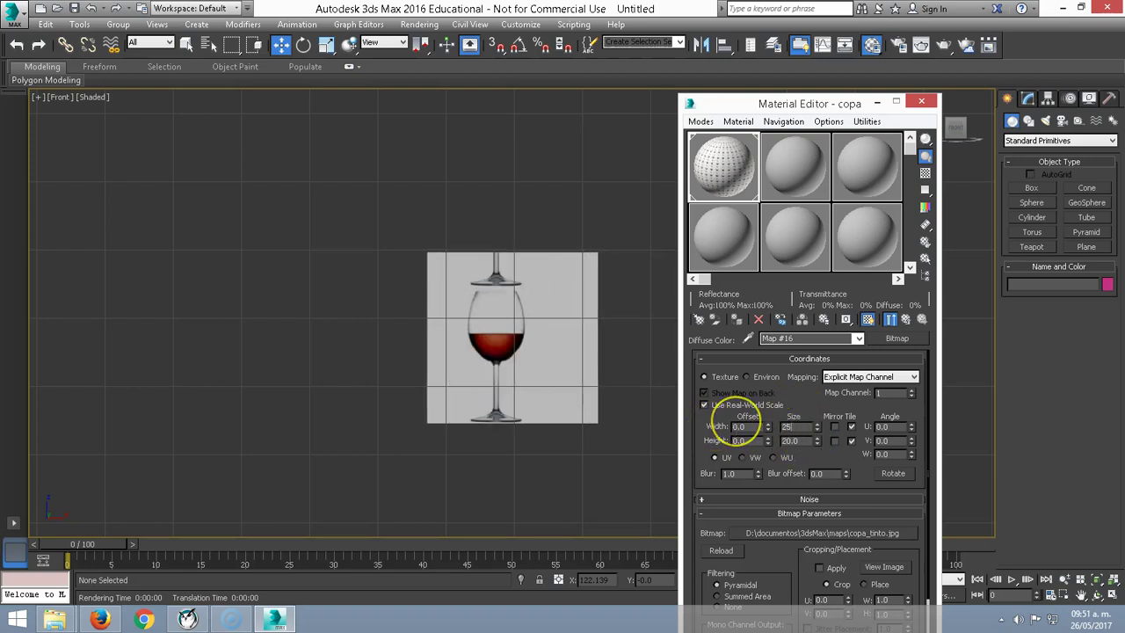
key("Tab")
key("Return")
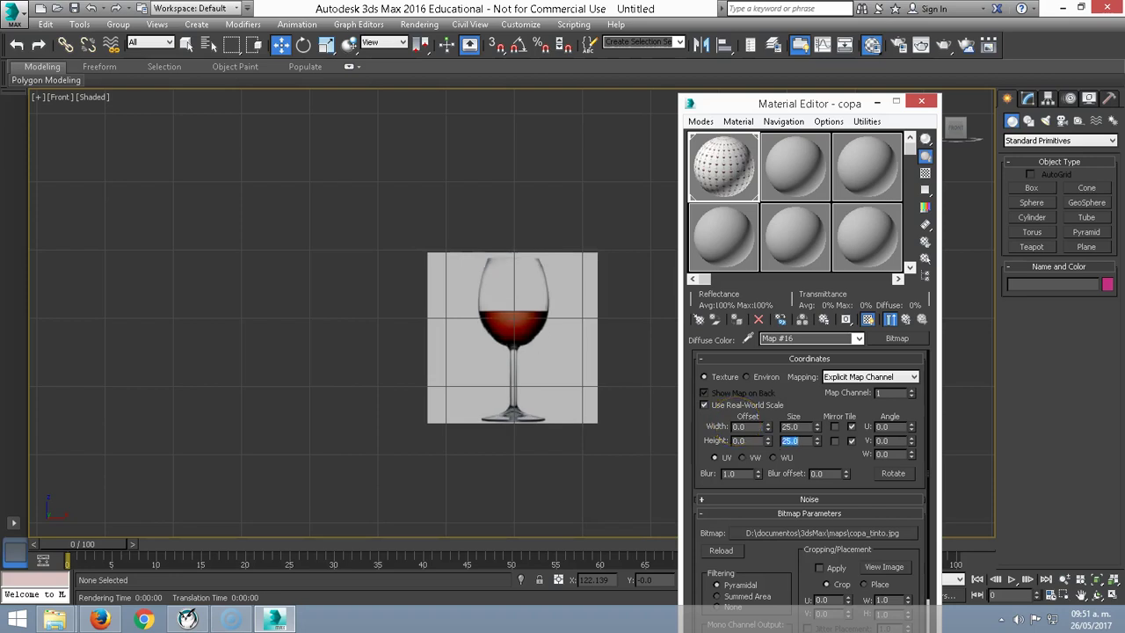
Set the copa material's self-illumination to 100 and zoom in on the wine glass photo.
left_click(540, 319)
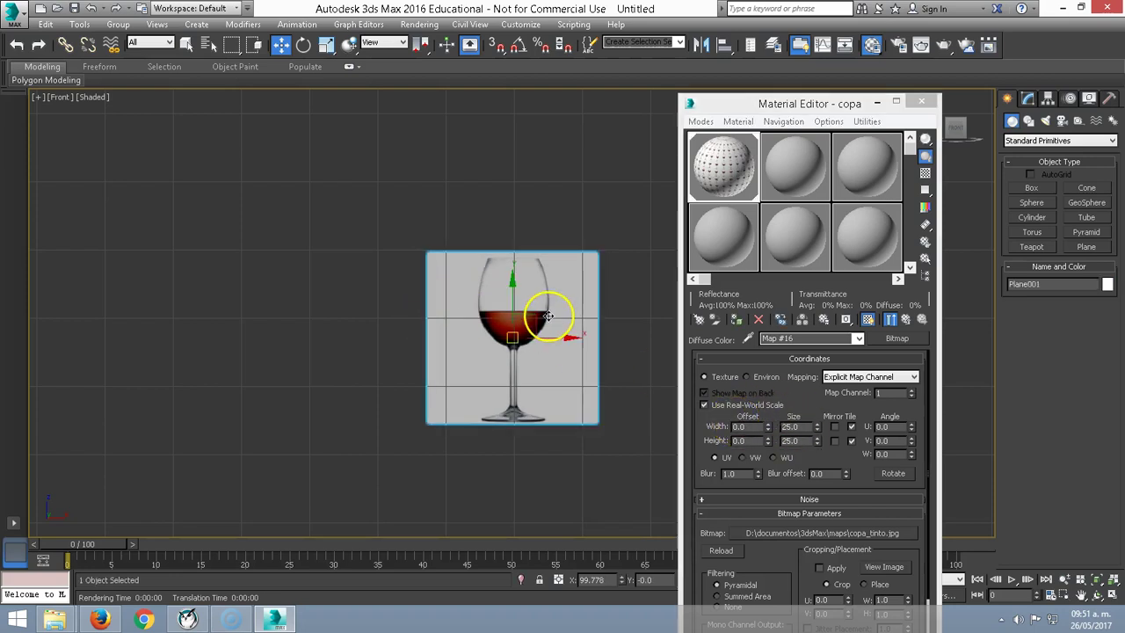
left_click(1028, 98)
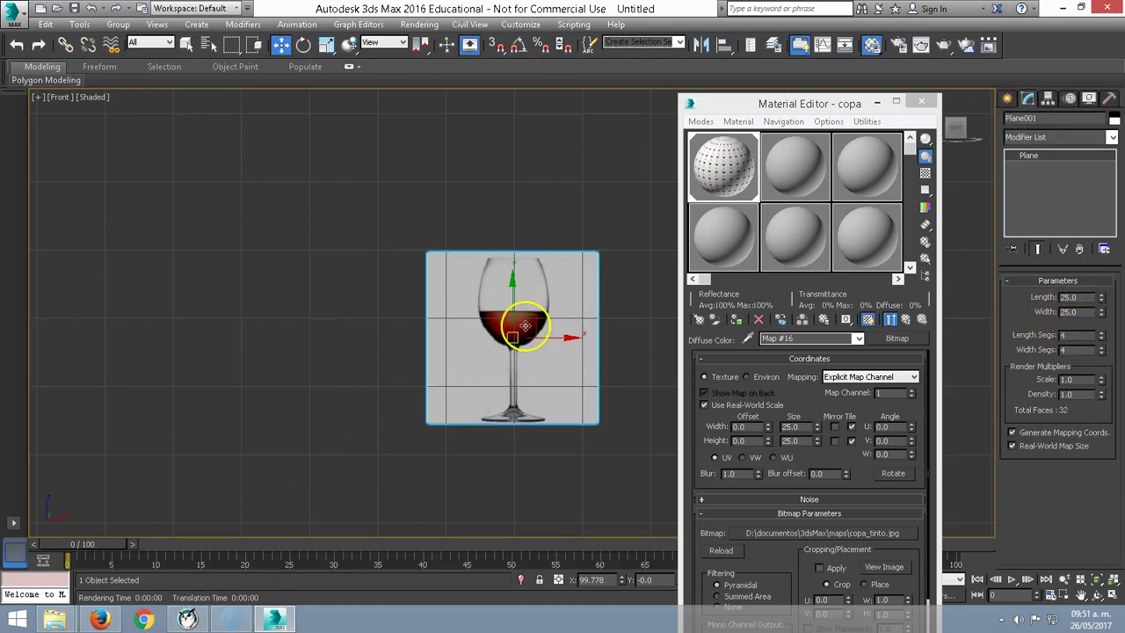
left_click(906, 320)
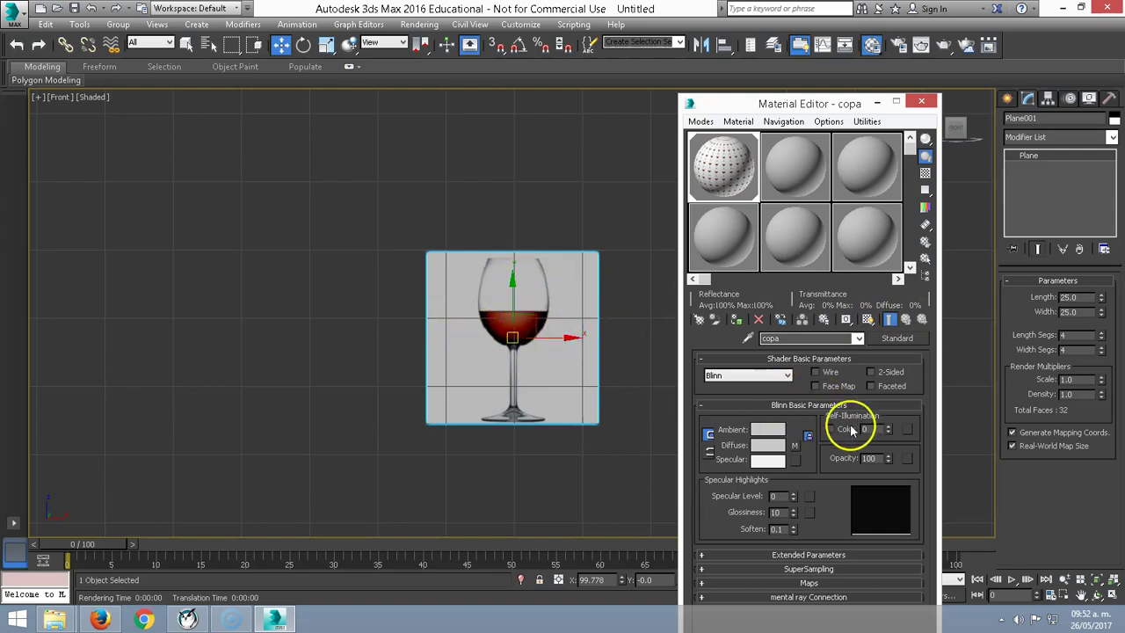
left_click_drag(889, 430, 884, 258)
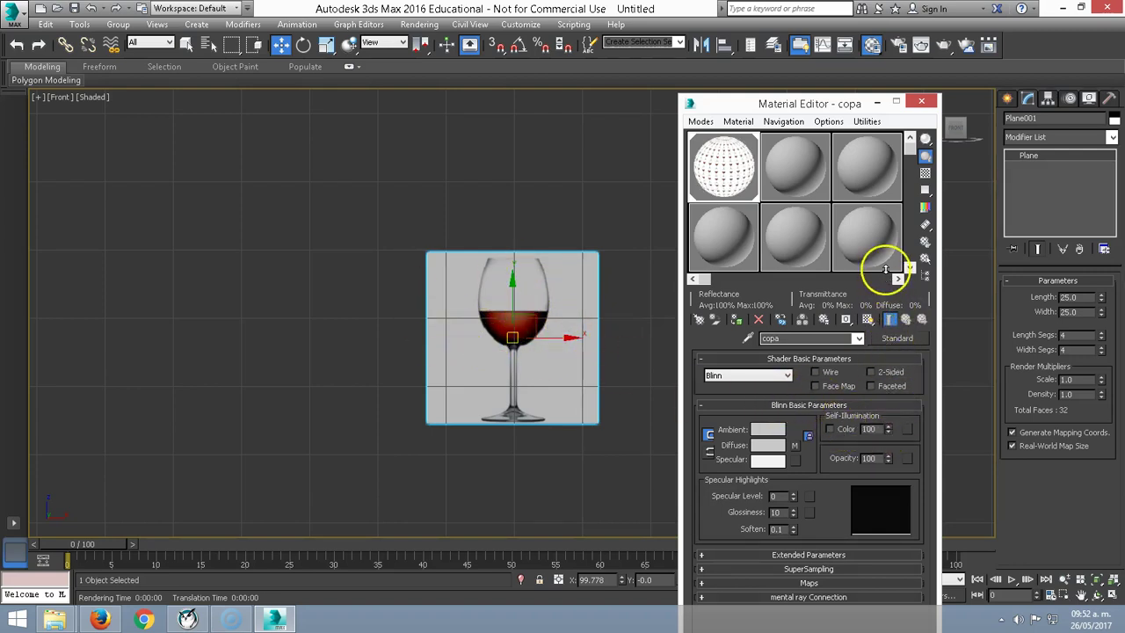
left_click(830, 430)
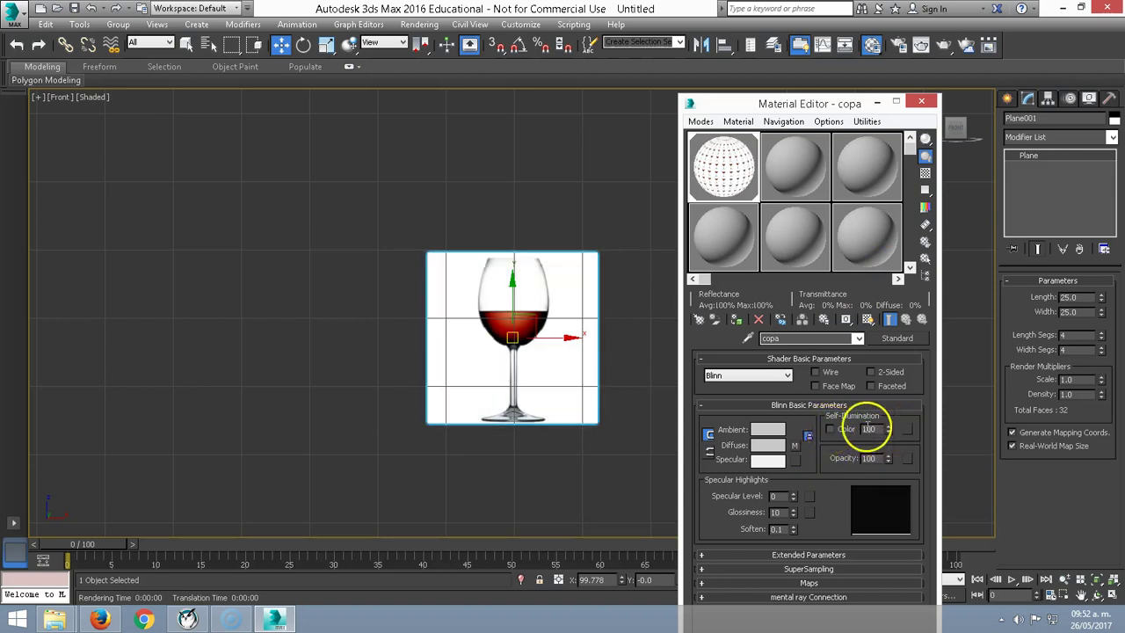
scroll(491, 322, "up", 5)
middle_click_drag(422, 307, 368, 274)
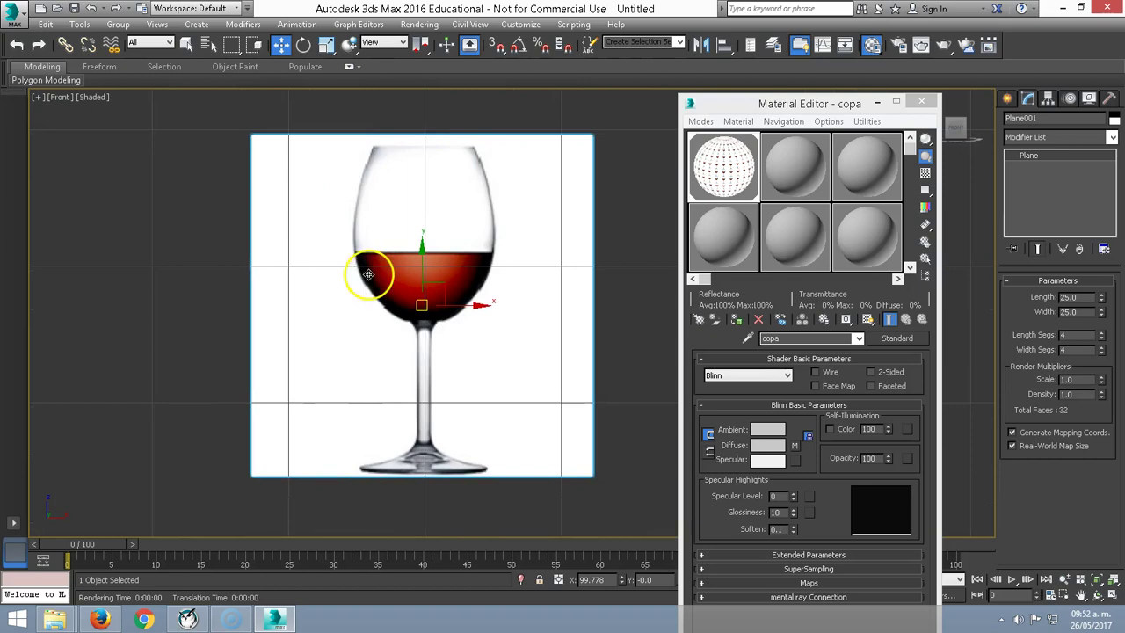
left_click(921, 103)
Start a Line spline and place points from the glass rim down the bowl and stem.
left_click(1009, 99)
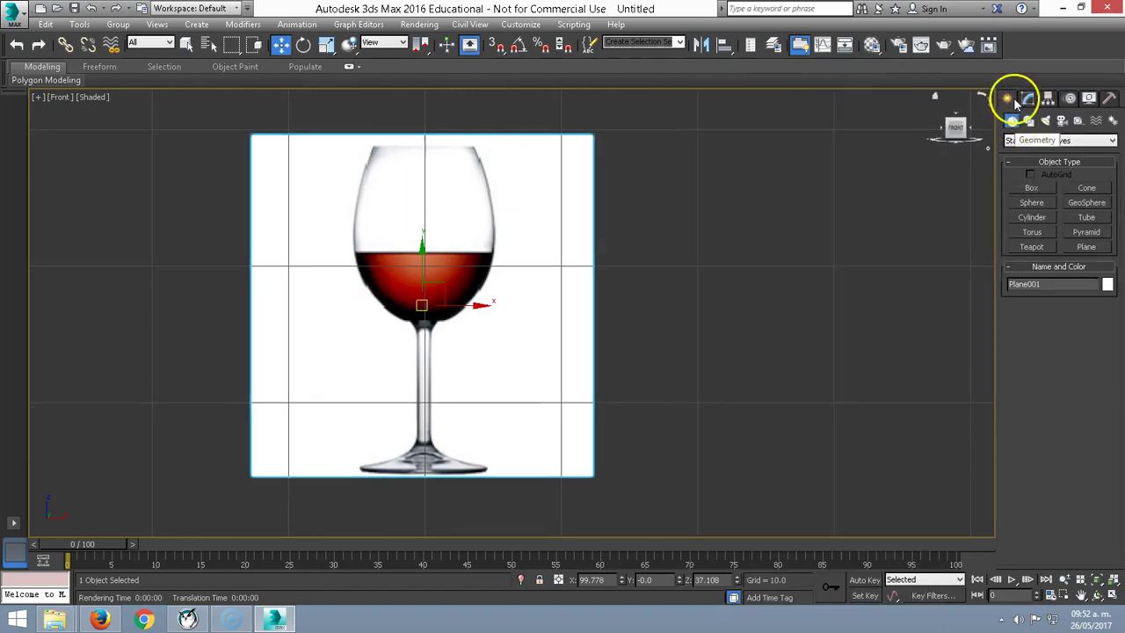
left_click(1028, 120)
left_click(1034, 201)
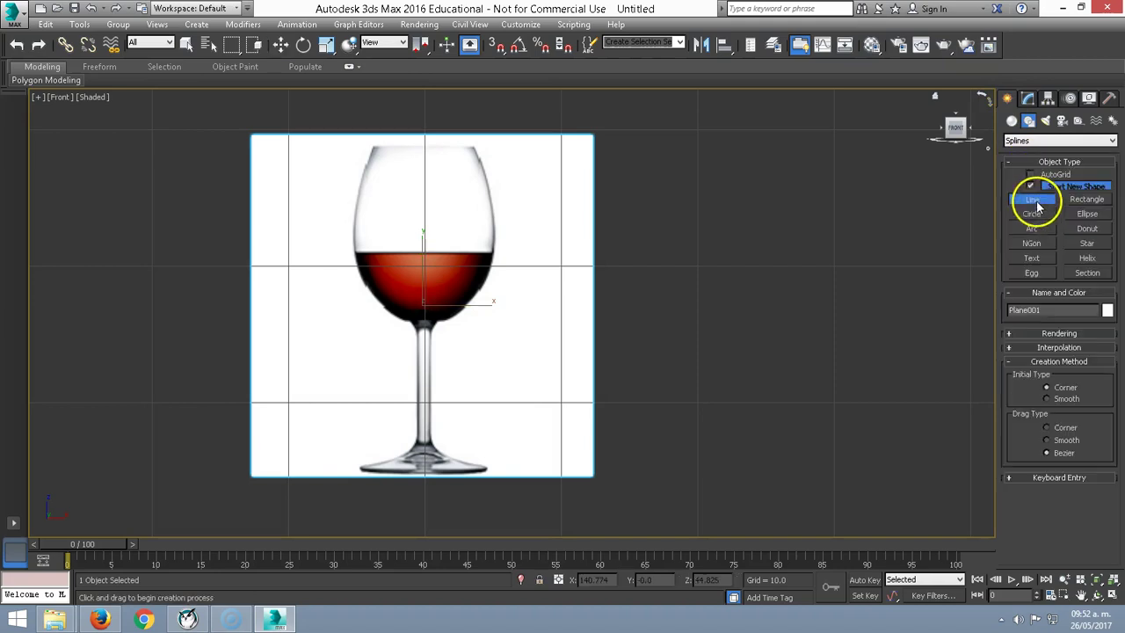
left_click(372, 147)
left_click(352, 231)
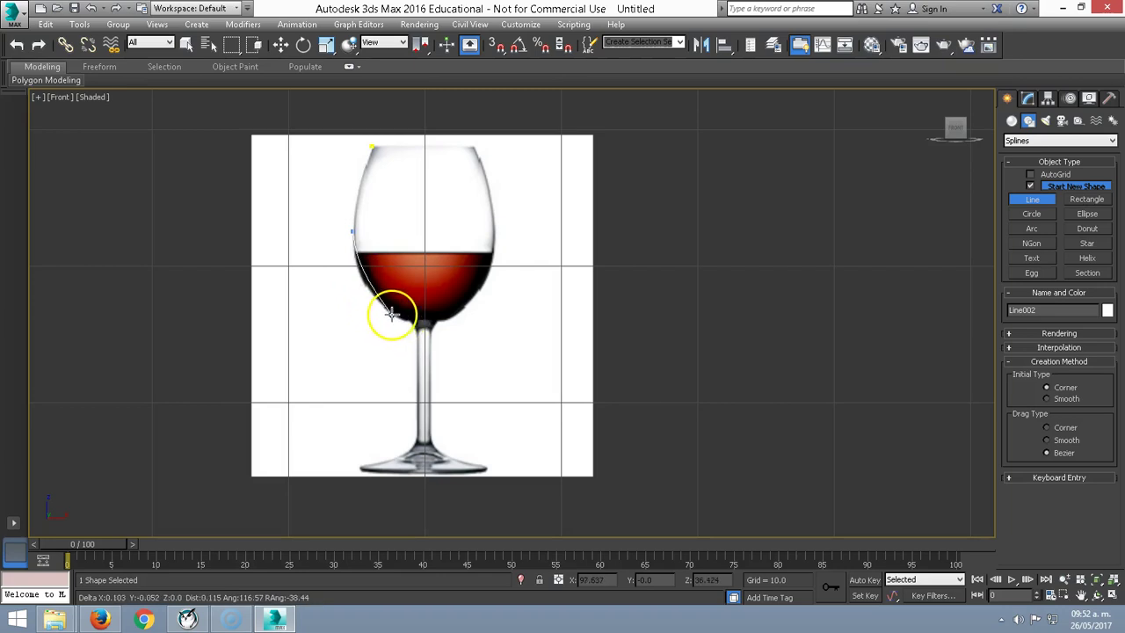
left_click(415, 327)
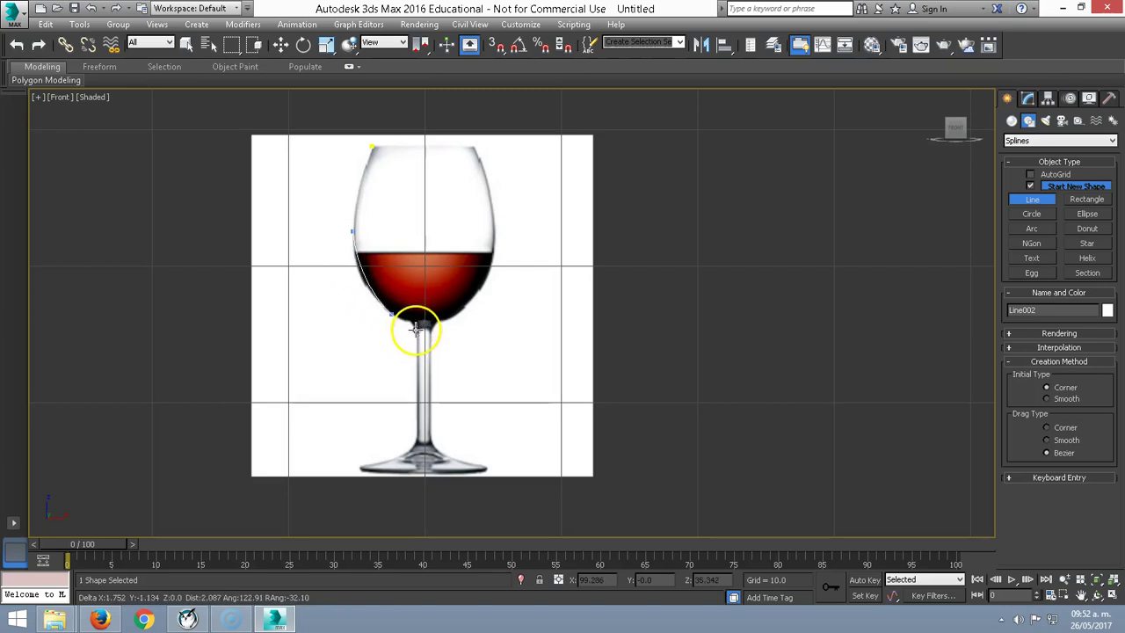
left_click(417, 439)
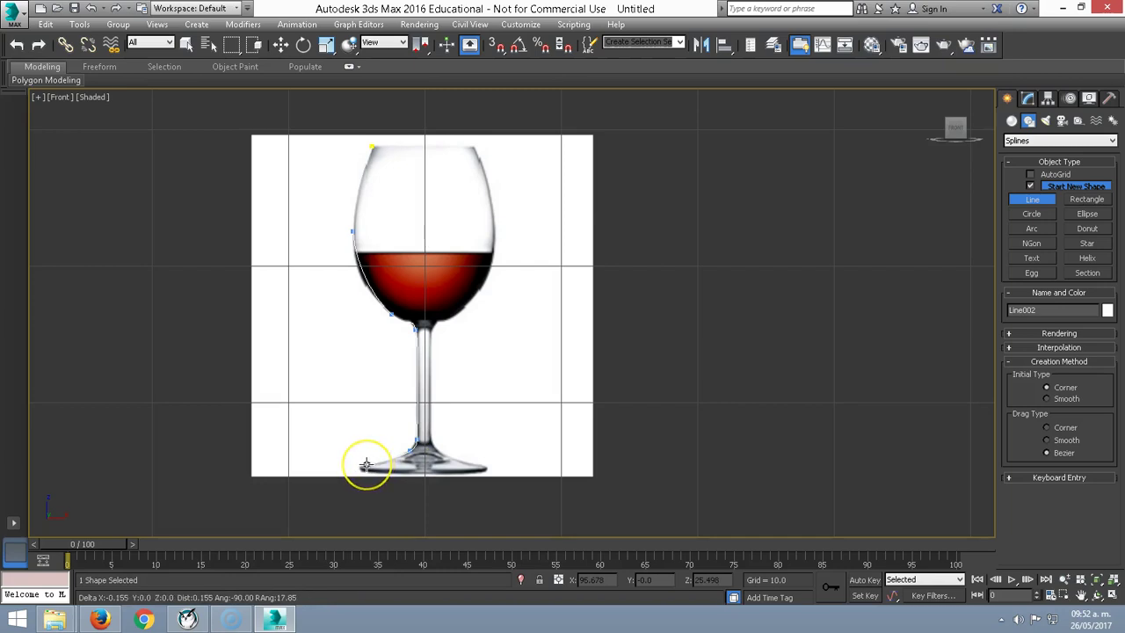
Zoom in on the foot and add the final point at its outer tip.
scroll(365, 465, "up", 3)
scroll(365, 465, "up", 2)
scroll(365, 464, "up", 3)
middle_click_drag(343, 211, 345, 237)
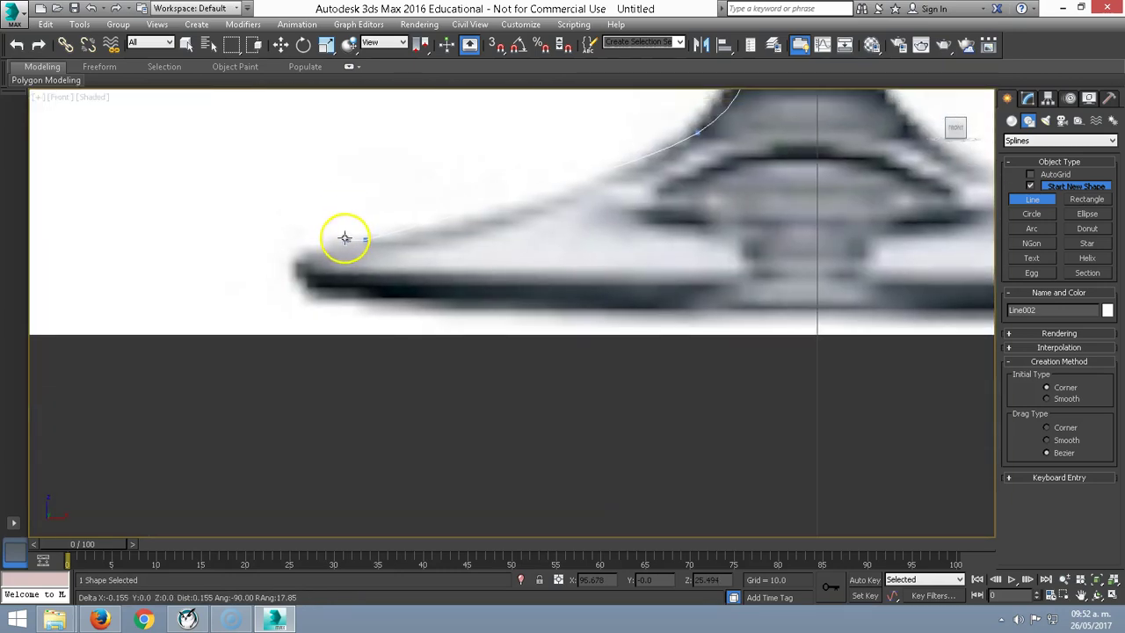
left_click(298, 286)
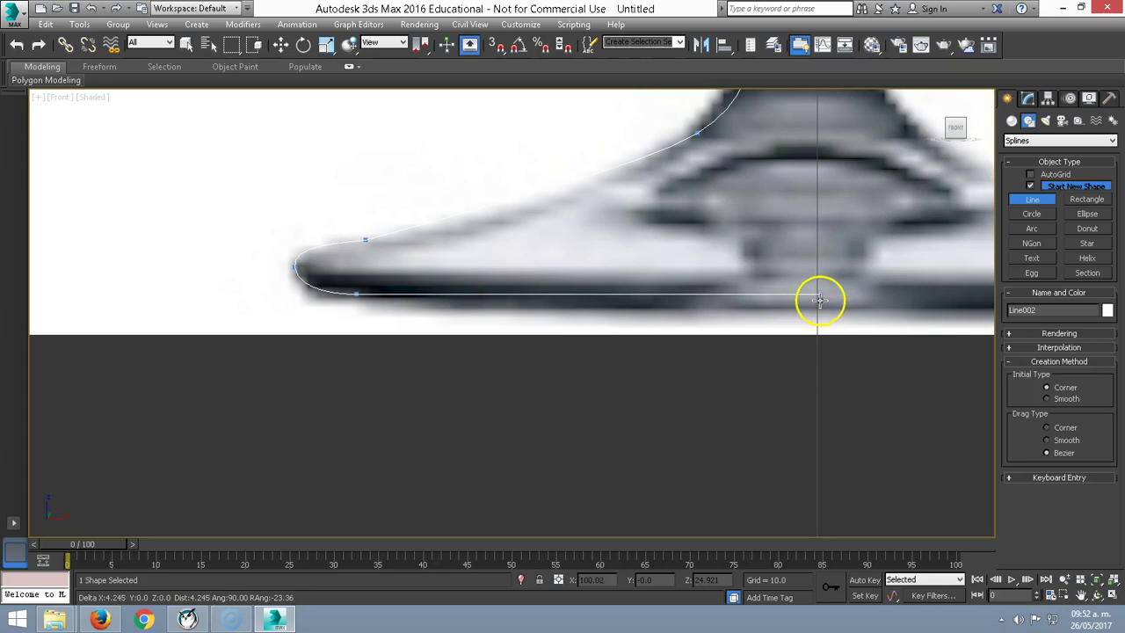
scroll(884, 269, "down", 3)
middle_click_drag(884, 269, 757, 539)
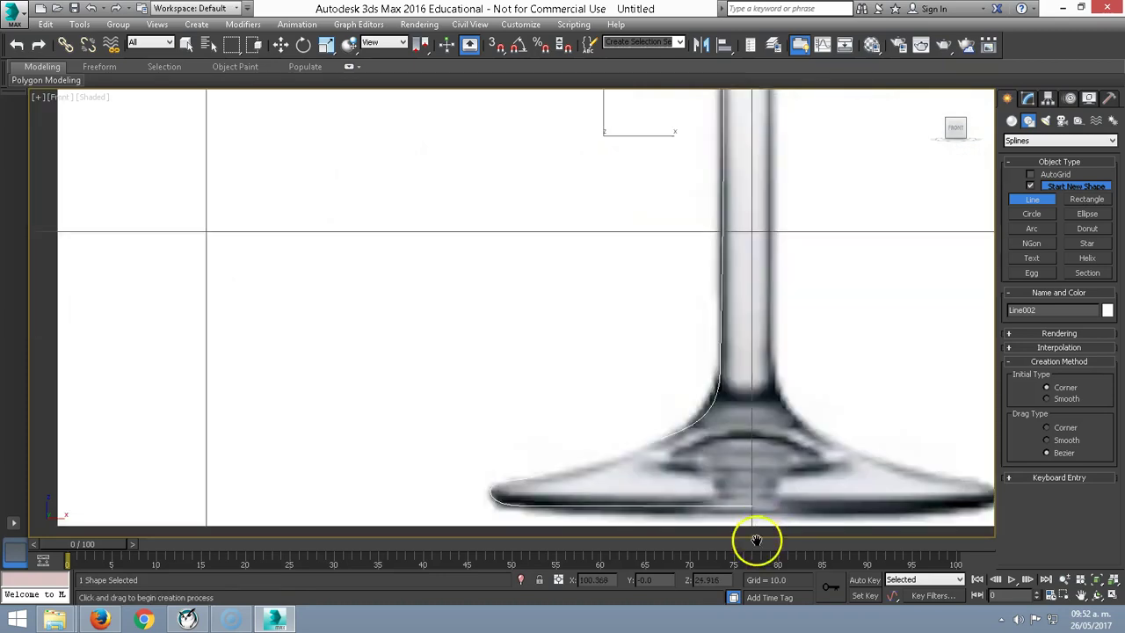
scroll(683, 447, "down", 3)
At vertex level, nudge the stem vertices and convert the stem-top vertex to Bezier.
left_click(1028, 99)
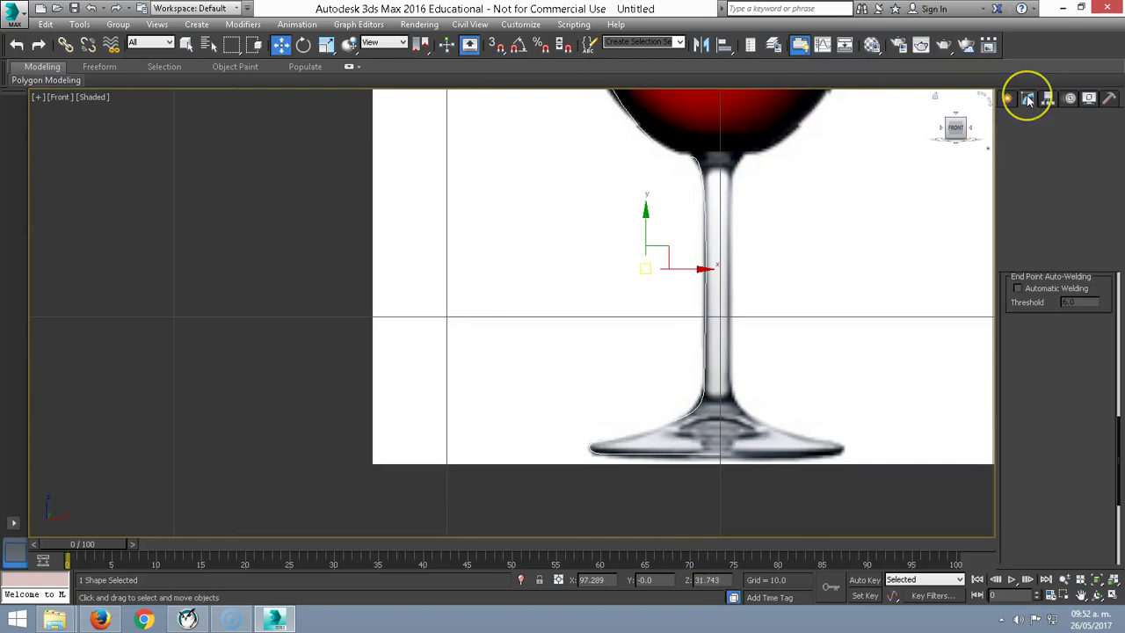
key("1")
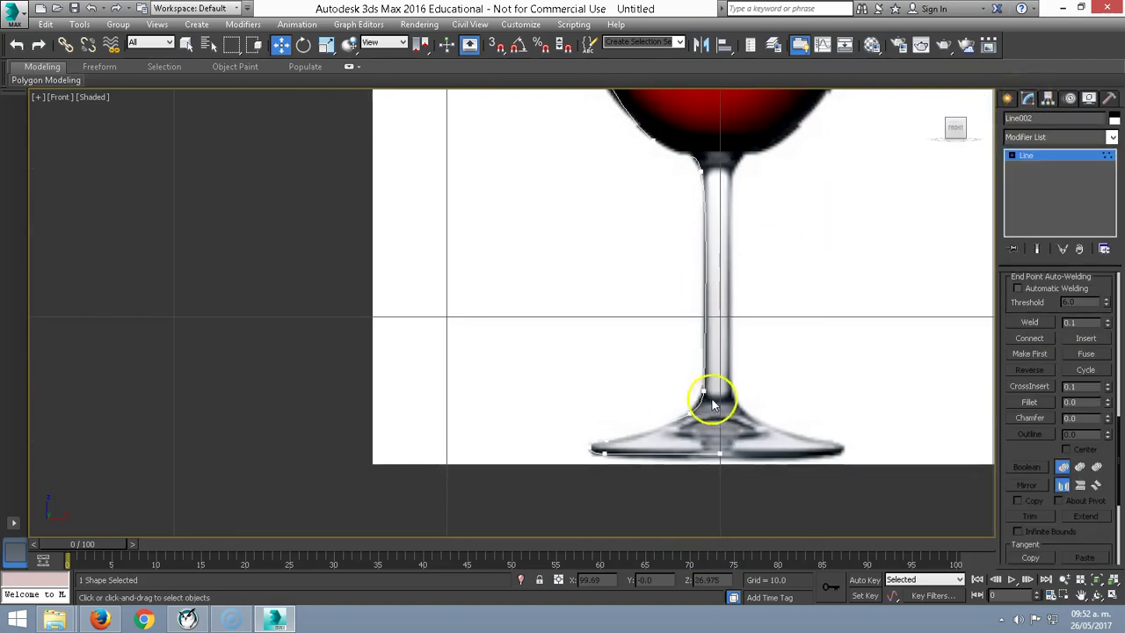
left_click_drag(661, 367, 718, 430)
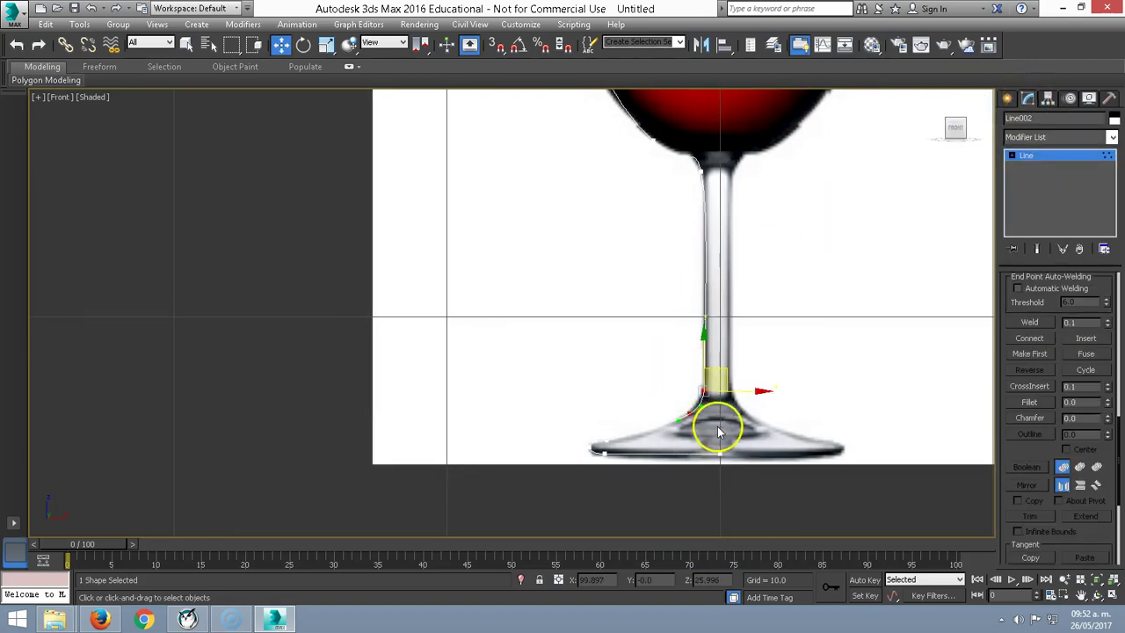
left_click_drag(743, 391, 733, 394)
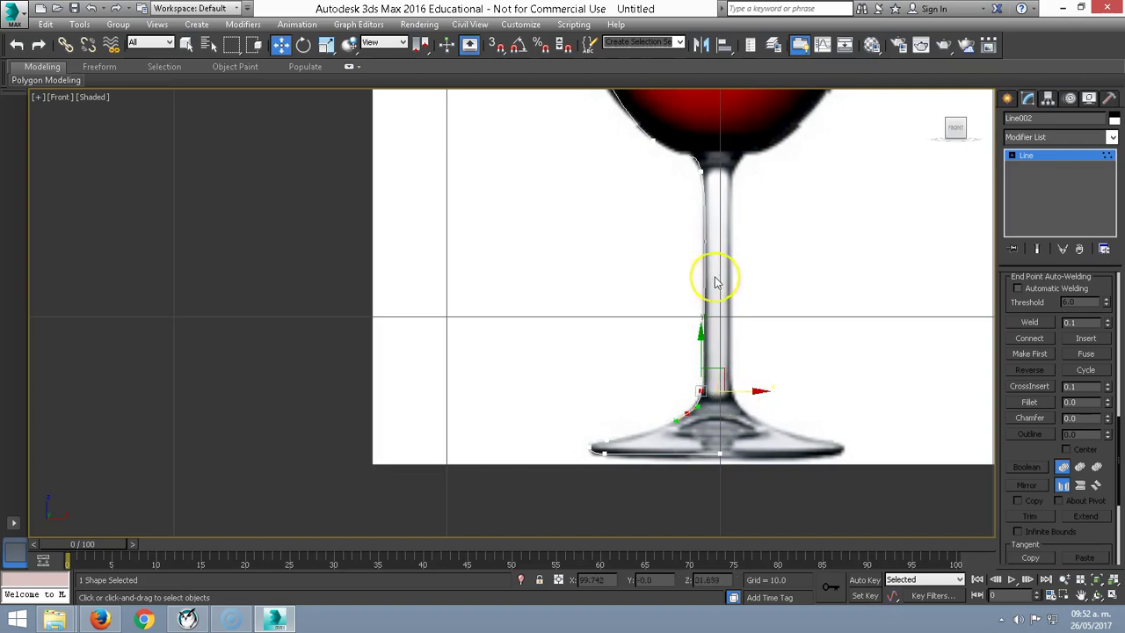
scroll(714, 281, "down", 2)
left_click(705, 292)
scroll(708, 295, "up", 5)
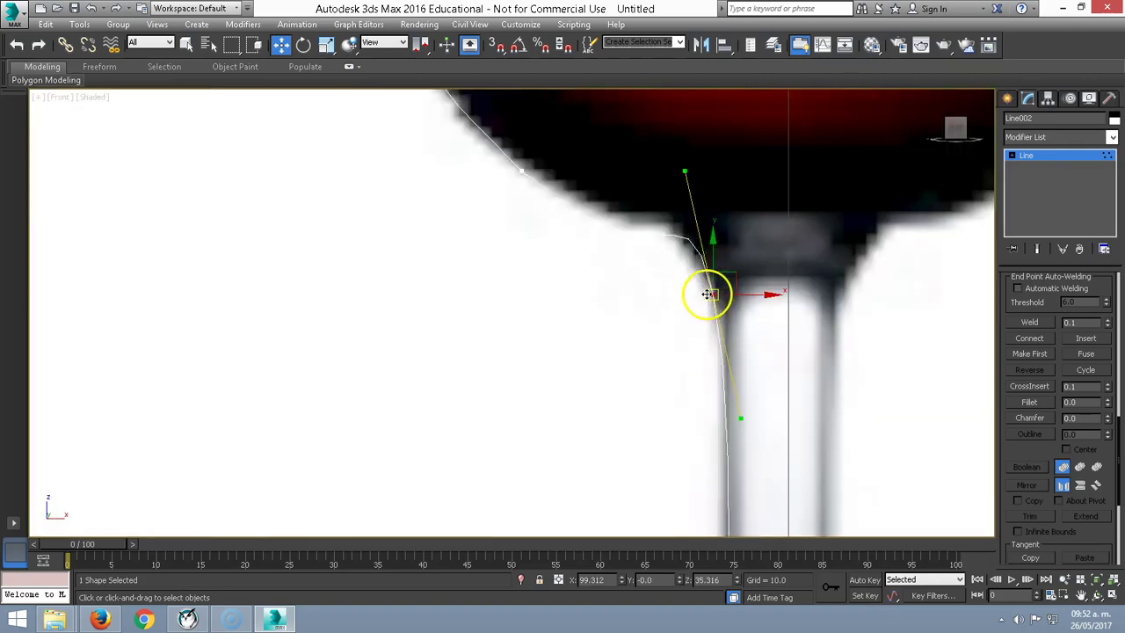
left_click_drag(685, 172, 652, 186)
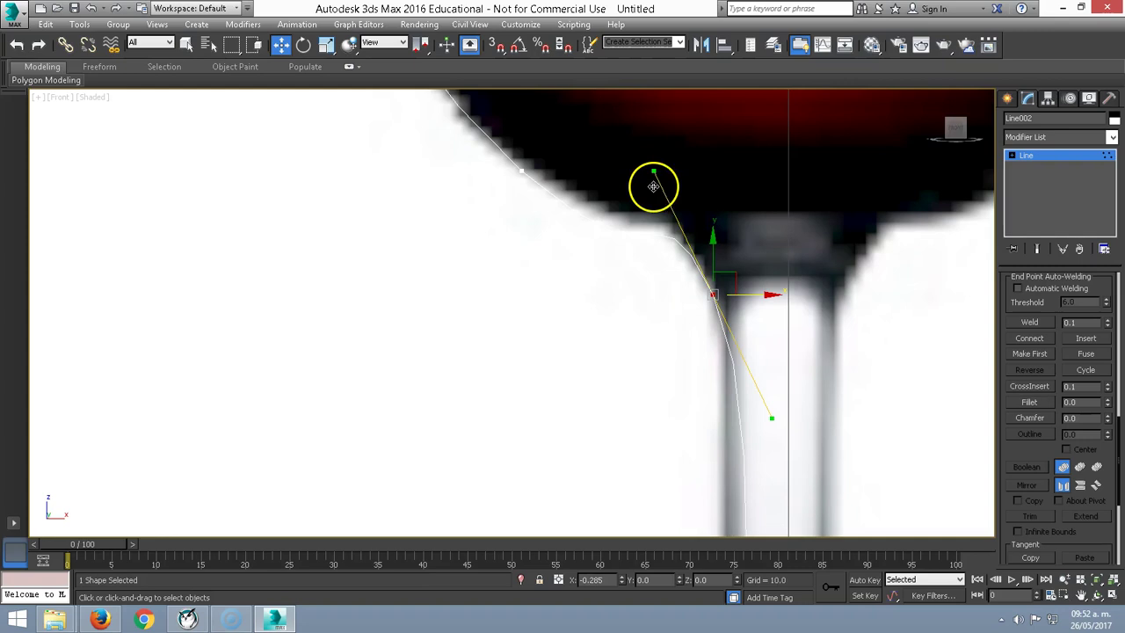
left_click(723, 348)
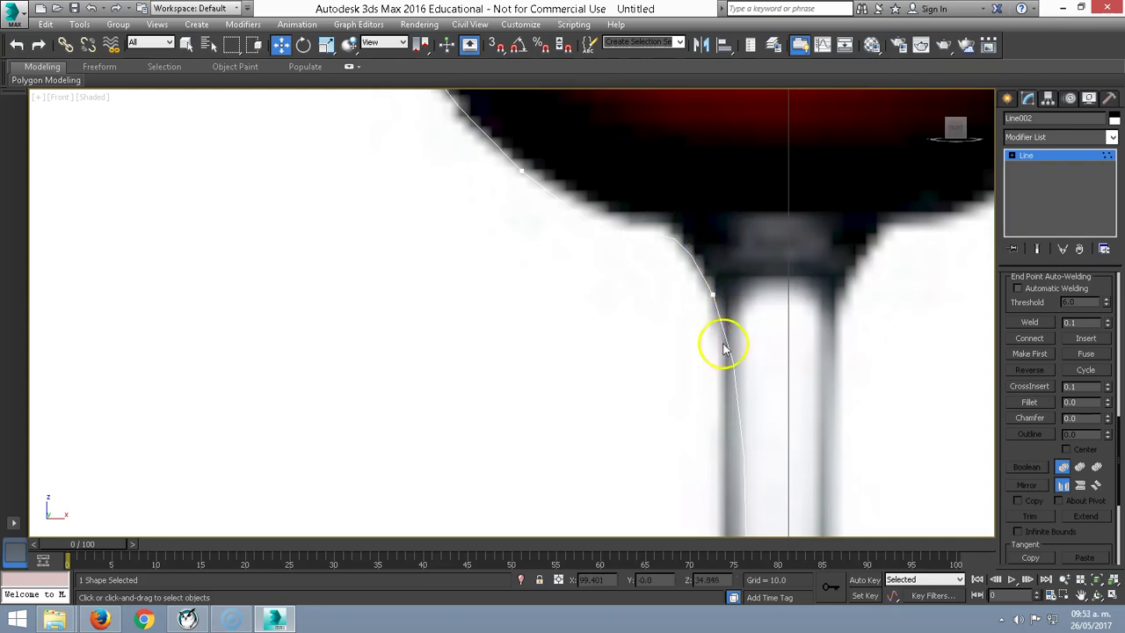
left_click(711, 296)
scroll(733, 317, "down", 3)
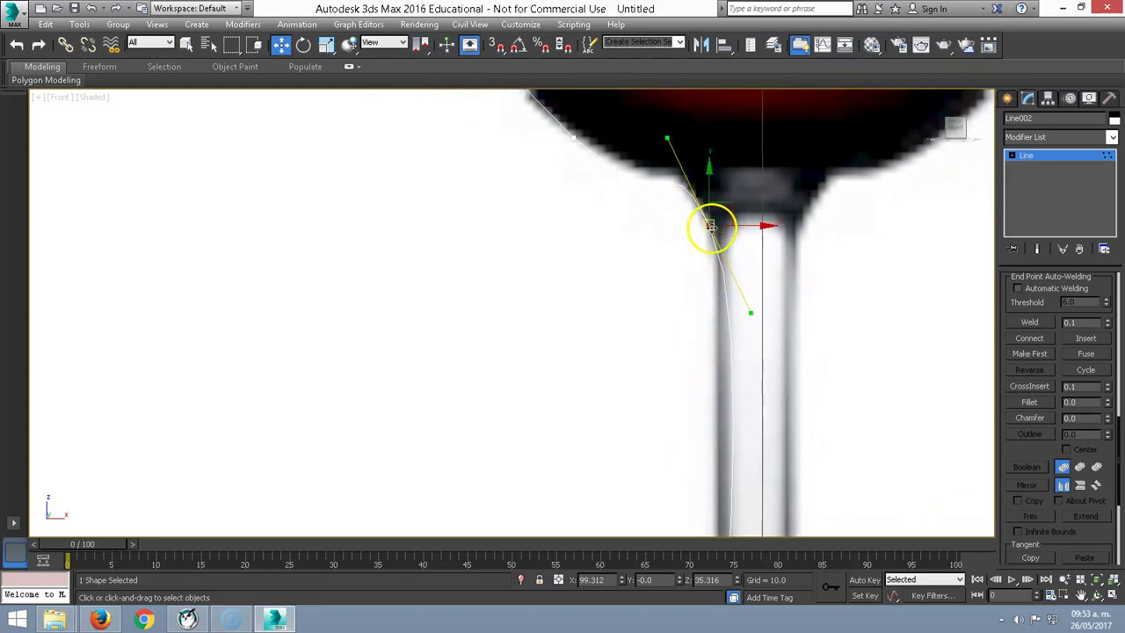
right_click(708, 227)
left_click(687, 128)
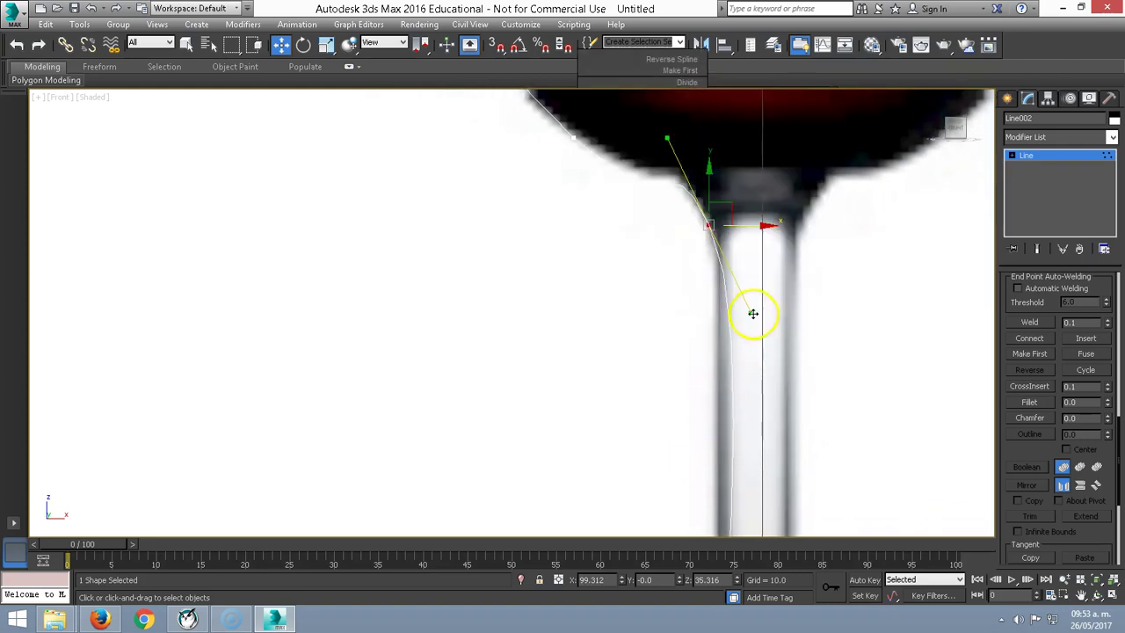
left_click(699, 224)
Smooth the stem and bowl curves with Bezier handles and move the top endpoint to the rim.
left_click(709, 223)
right_click(708, 225)
left_click(686, 101)
left_click(749, 314)
left_click(712, 224)
left_click_drag(751, 314, 728, 316)
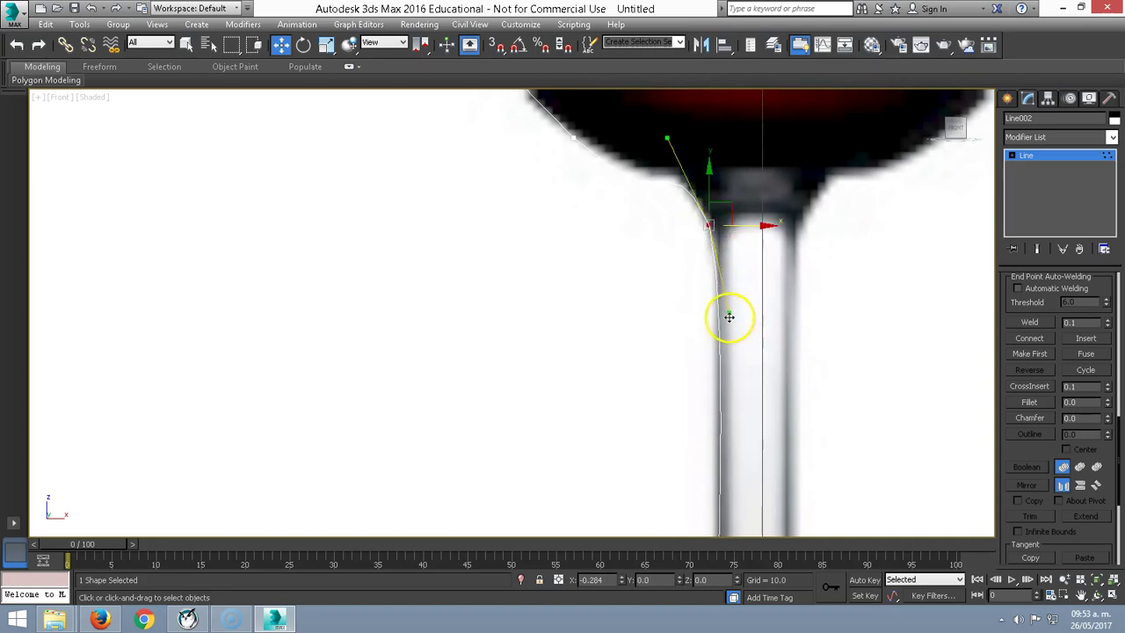
middle_click_drag(726, 316, 712, 258)
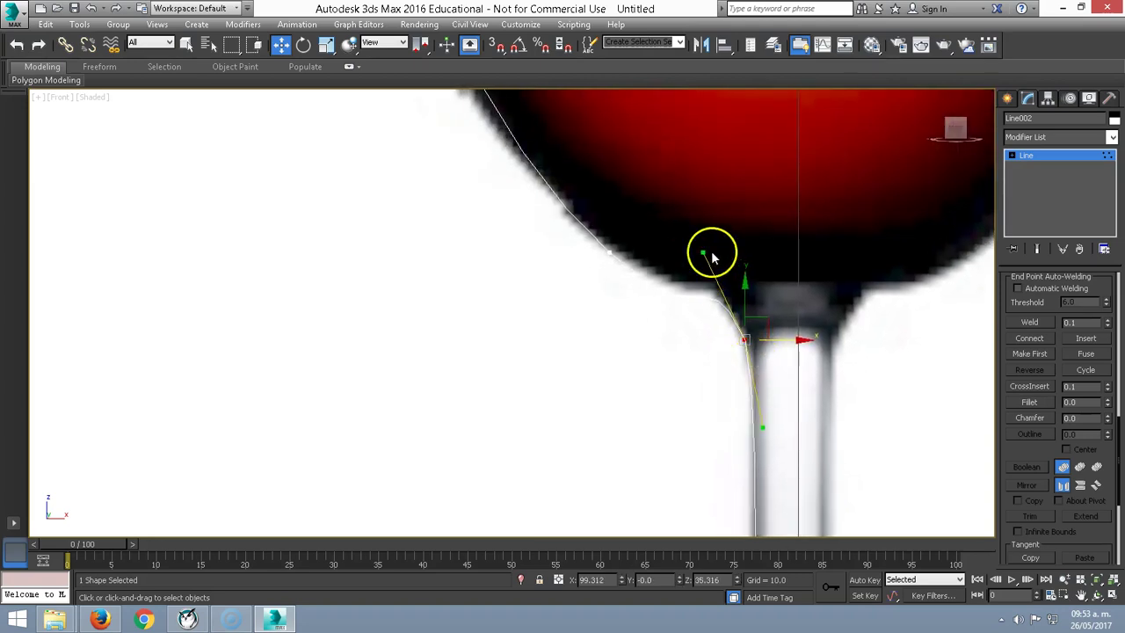
left_click_drag(700, 251, 671, 286)
left_click(609, 250)
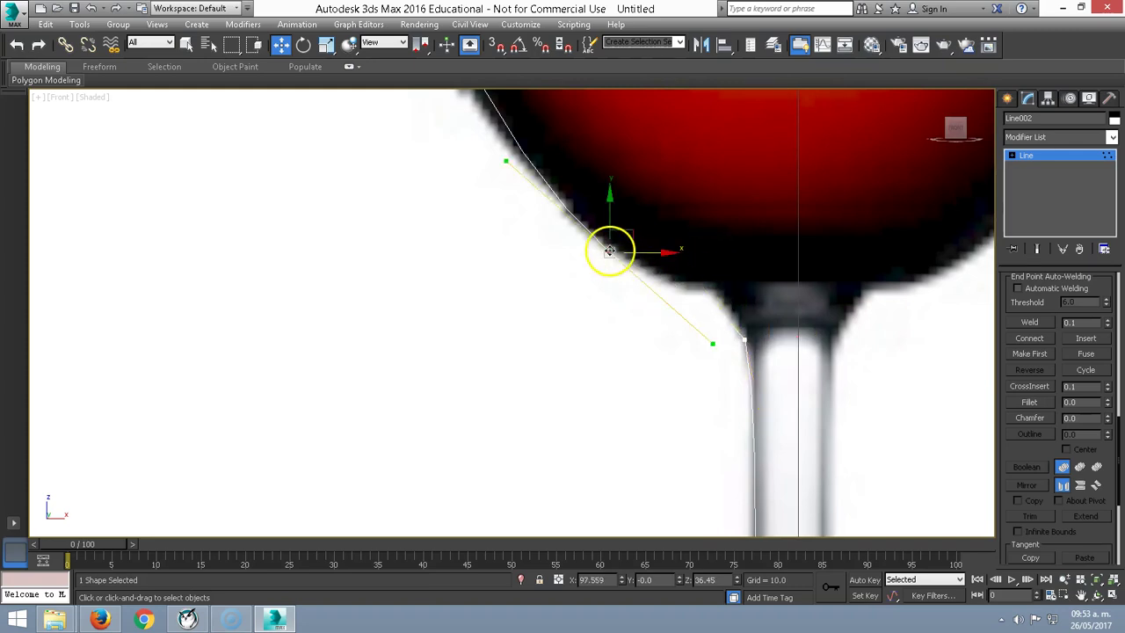
left_click_drag(608, 250, 569, 214)
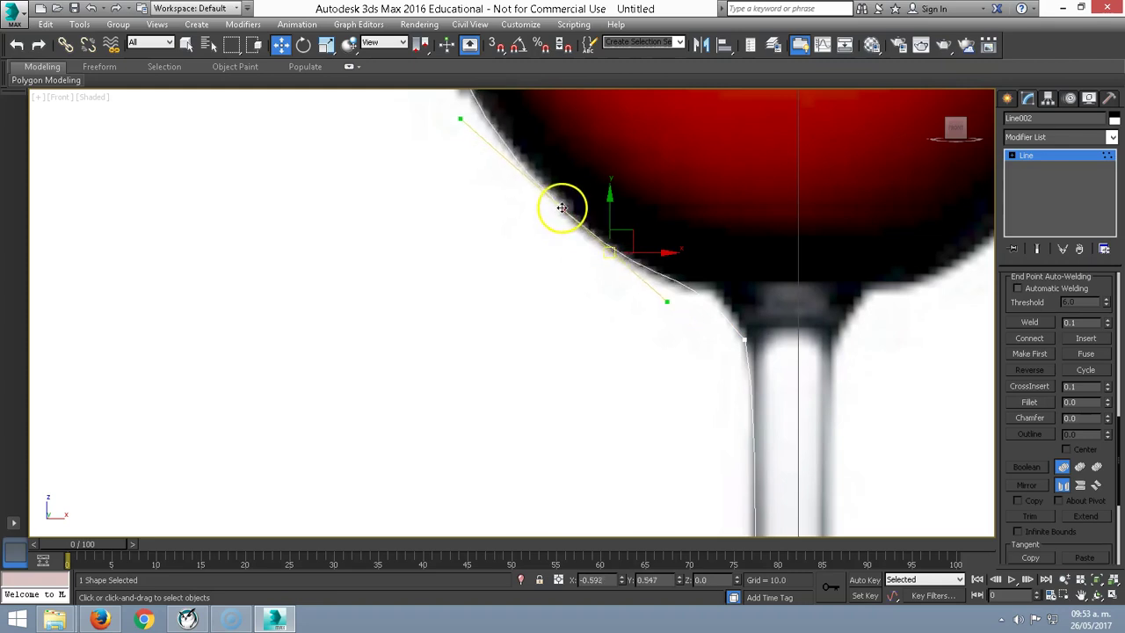
scroll(573, 321, "down", 3)
scroll(573, 320, "down", 2)
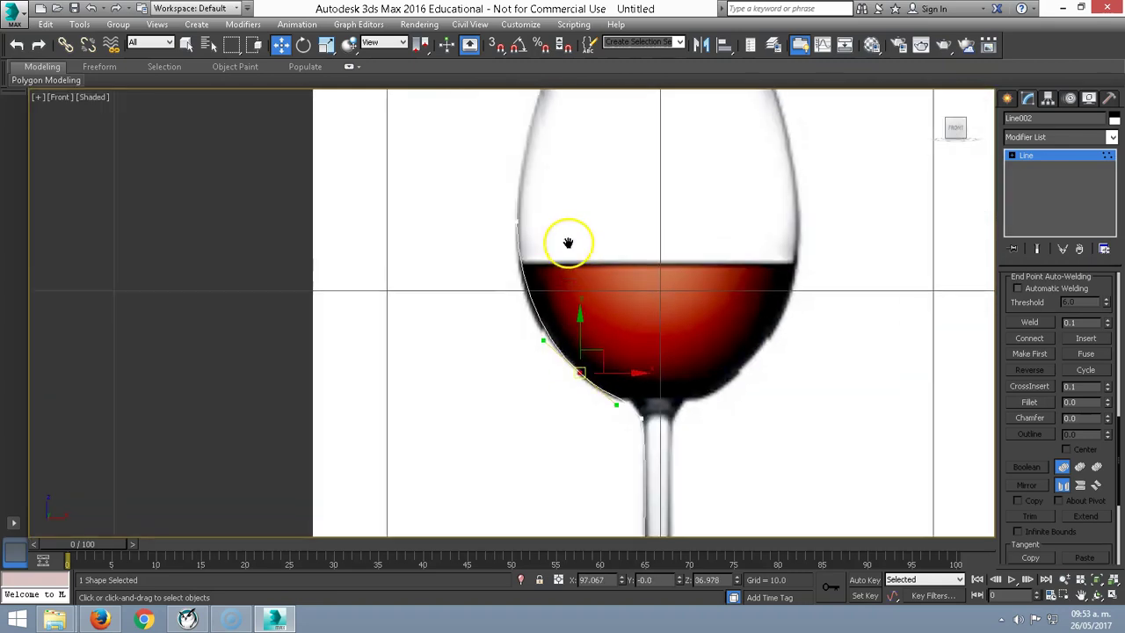
left_click(519, 238)
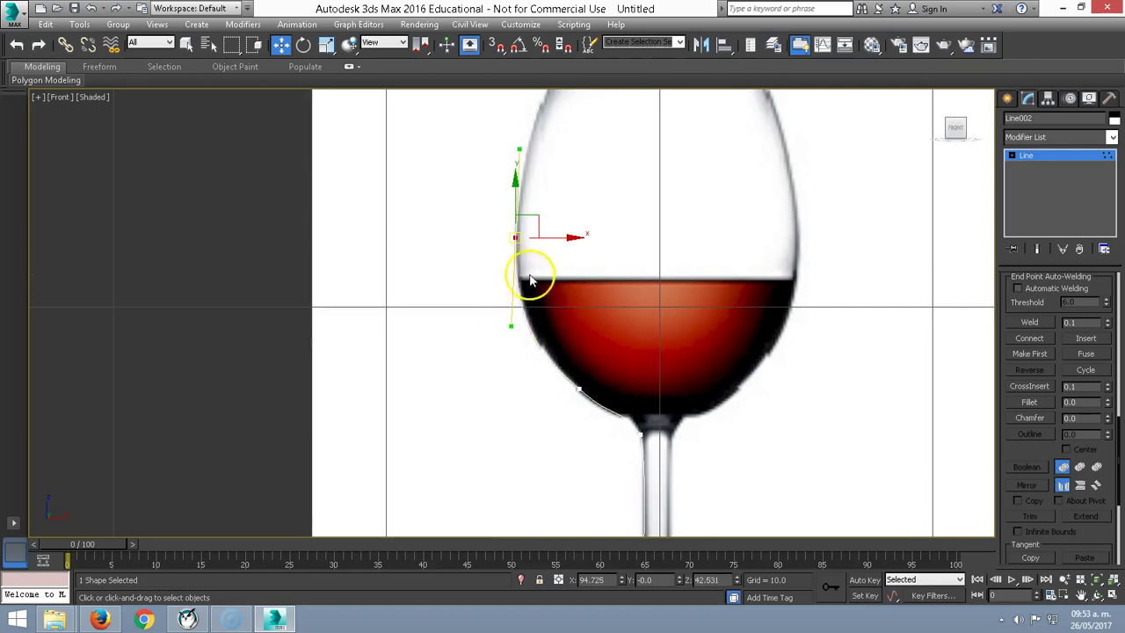
middle_click_drag(531, 271, 524, 373)
left_click_drag(534, 219, 535, 221)
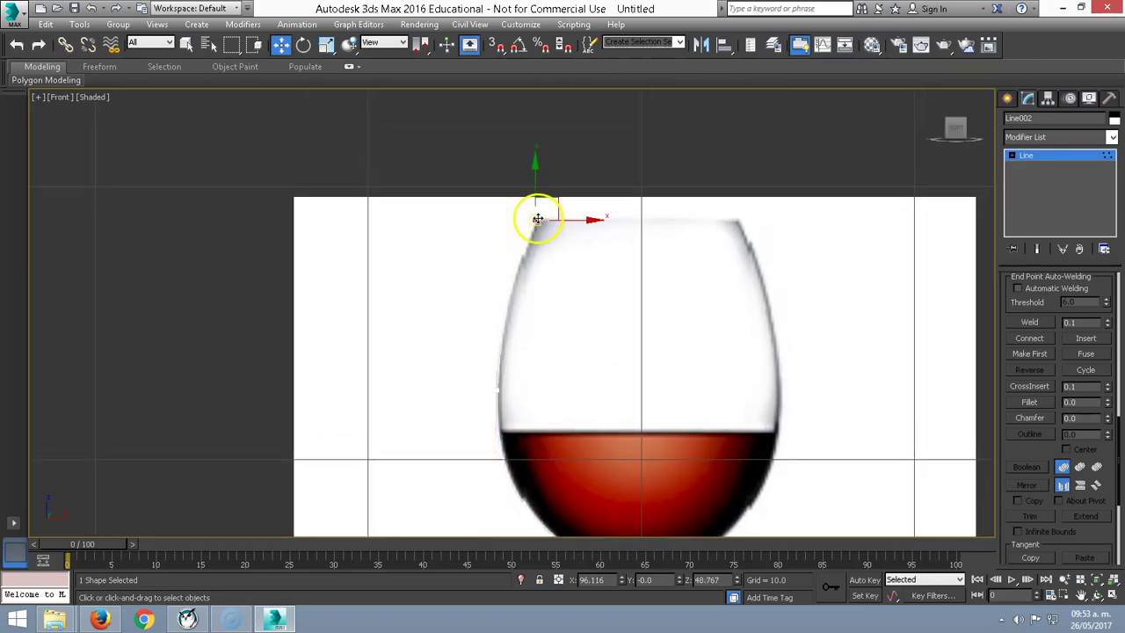
left_click(787, 220)
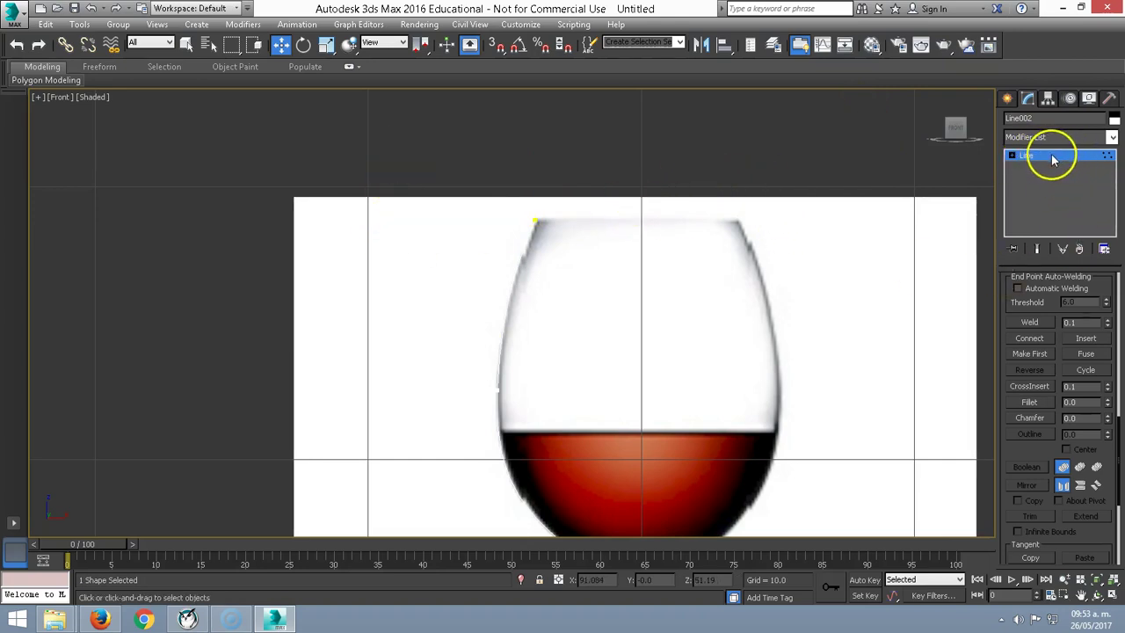
Hide the Plane001 reference image plane.
left_click(826, 223)
key("Delete")
scroll(712, 334, "down", 3)
Select the profile spline at Spline level and try an outline offset in the Outline field.
middle_click_drag(621, 322, 572, 306)
left_click(510, 276)
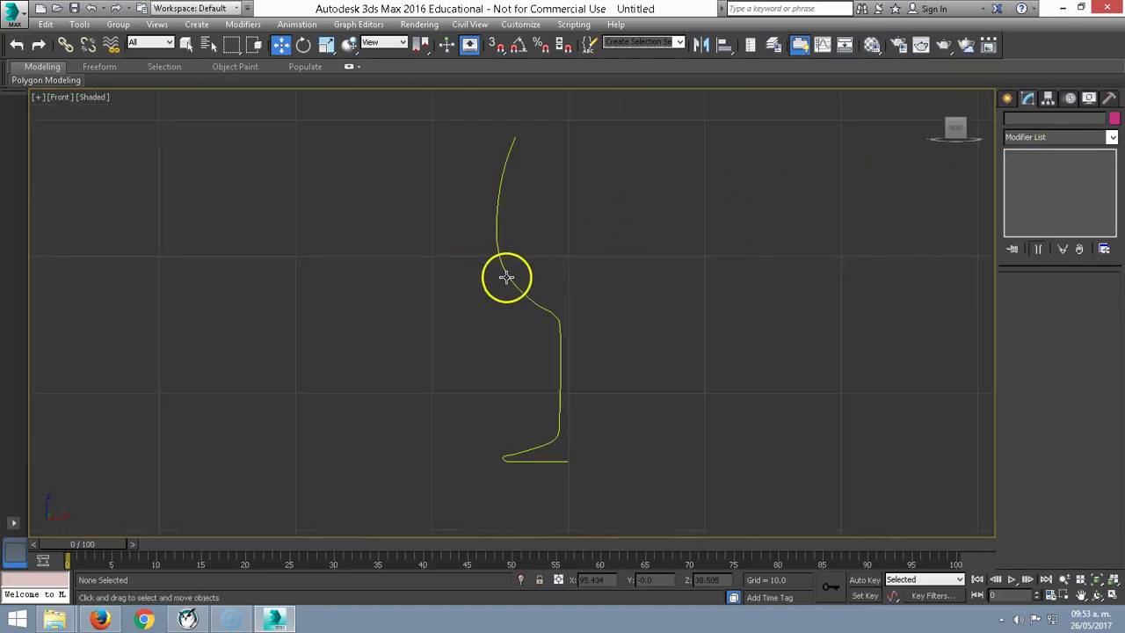
left_click(1013, 155)
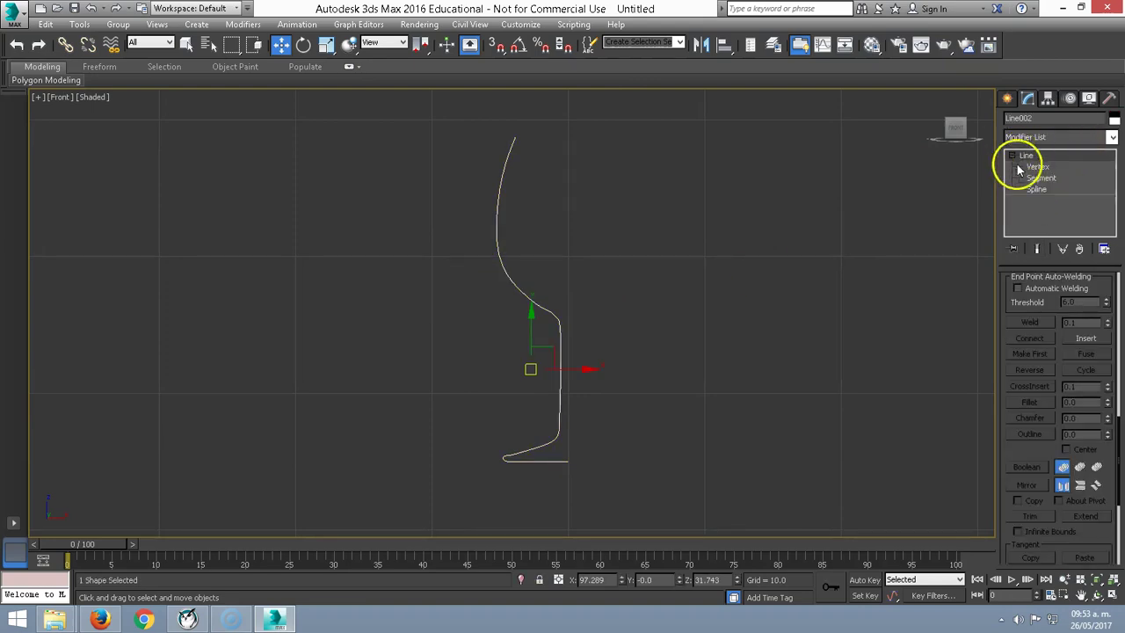
left_click(1035, 189)
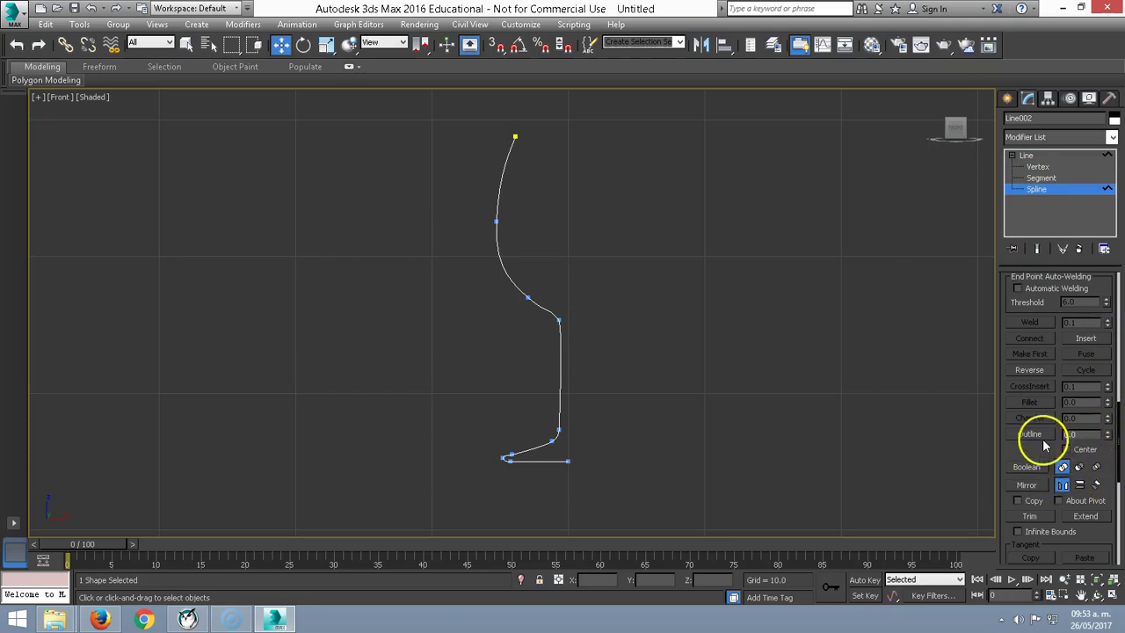
left_click_drag(1109, 437, 1100, 433)
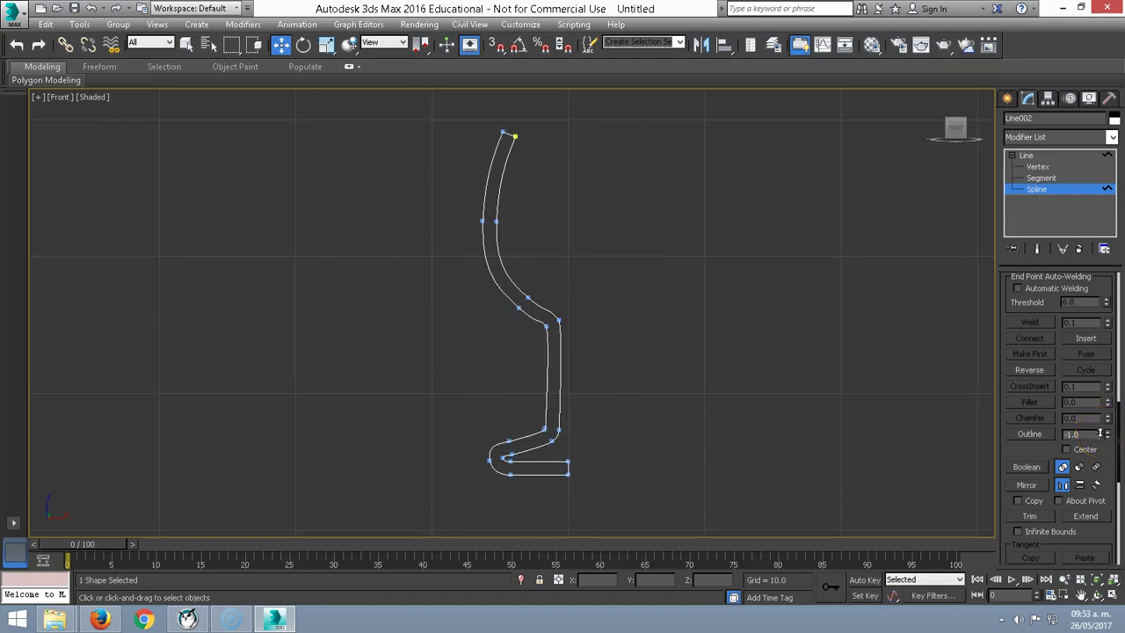
right_click(1102, 433)
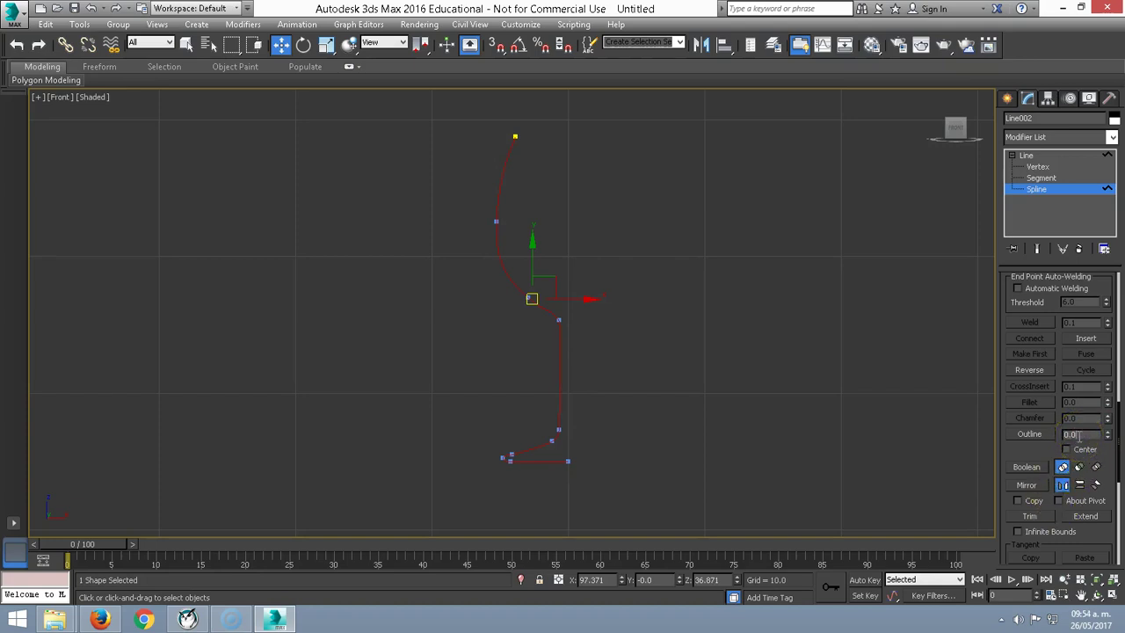
left_click(1080, 434)
scroll(568, 357, "up", 2)
scroll(544, 342, "up", 3)
scroll(542, 342, "up", 3)
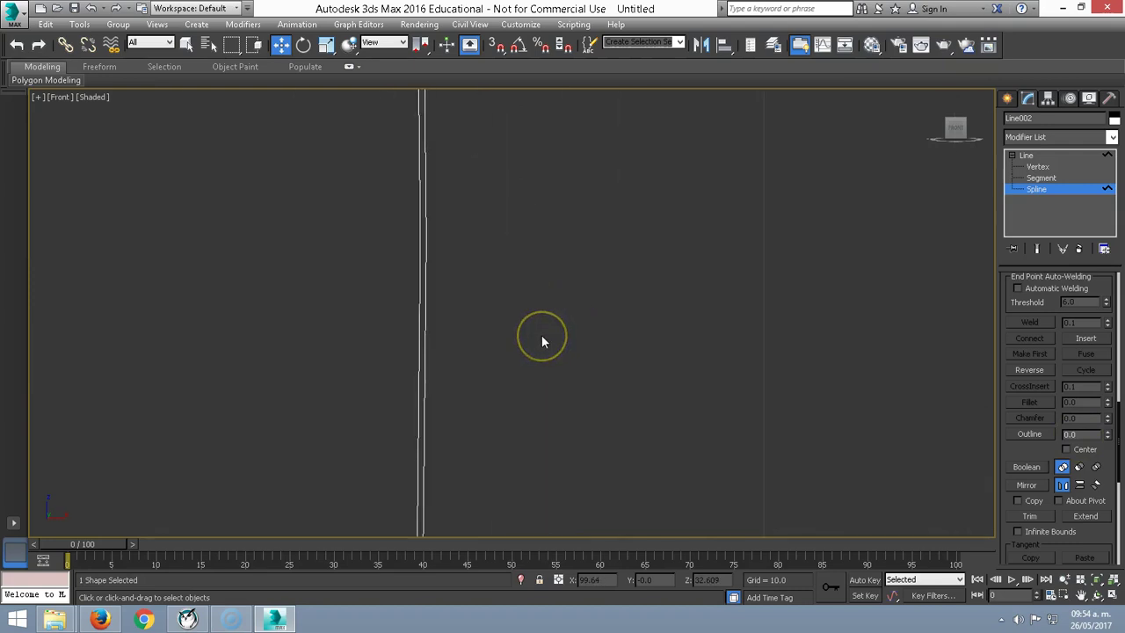
Apply a 0.5 outline to the profile spline, undoing and reapplying it once.
left_click(730, 384)
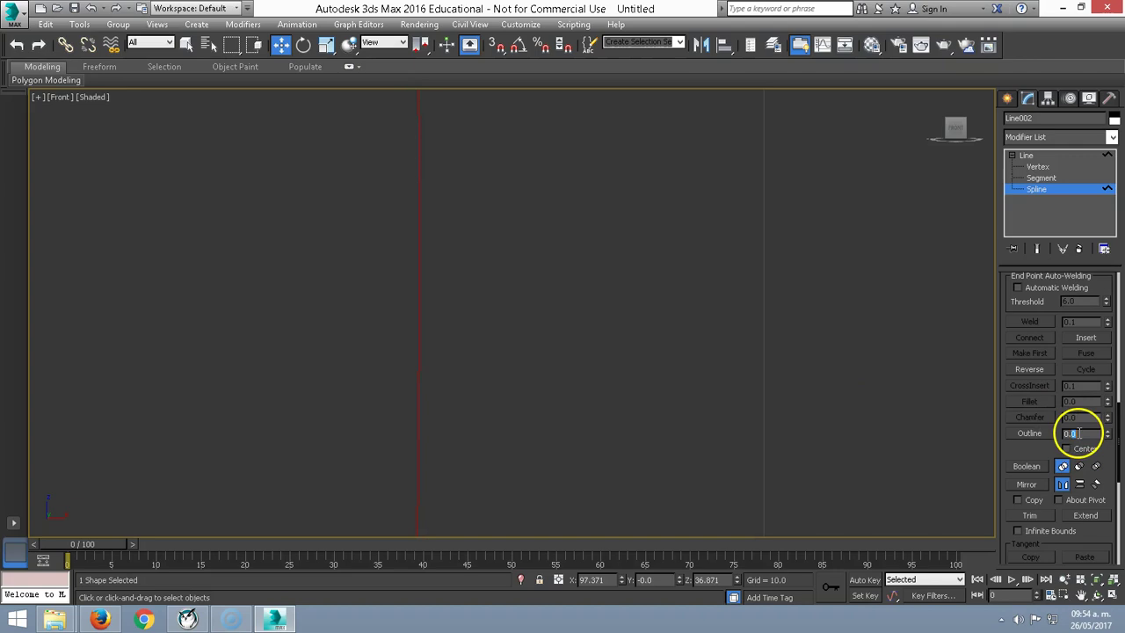
type("0.1")
key("Return")
scroll(668, 369, "down", 1)
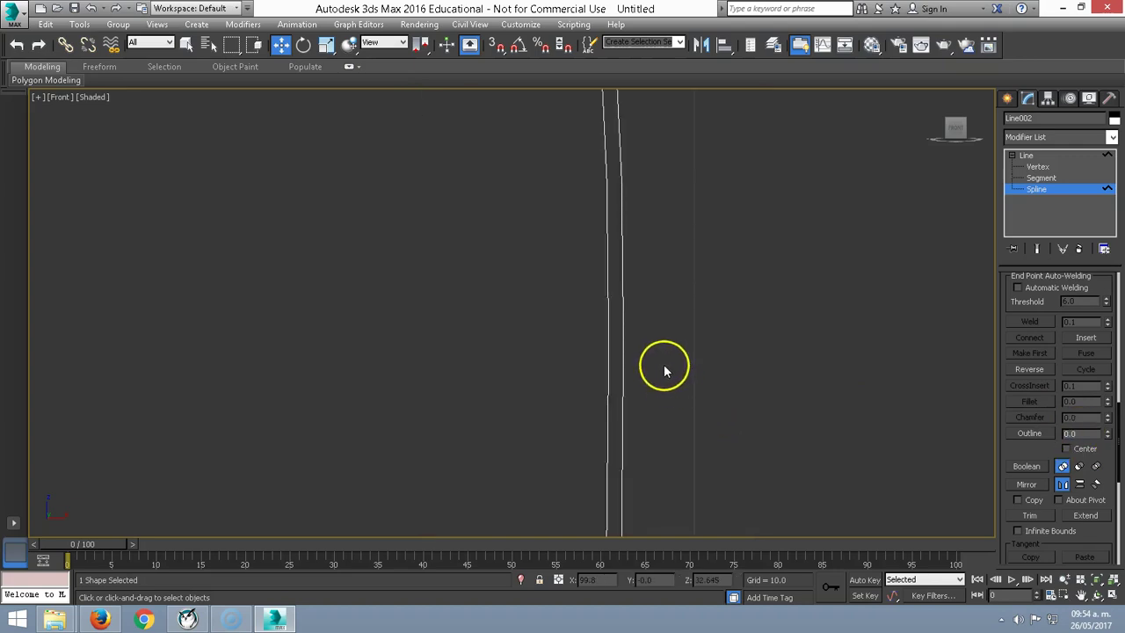
scroll(663, 363, "down", 3)
scroll(663, 369, "down", 1)
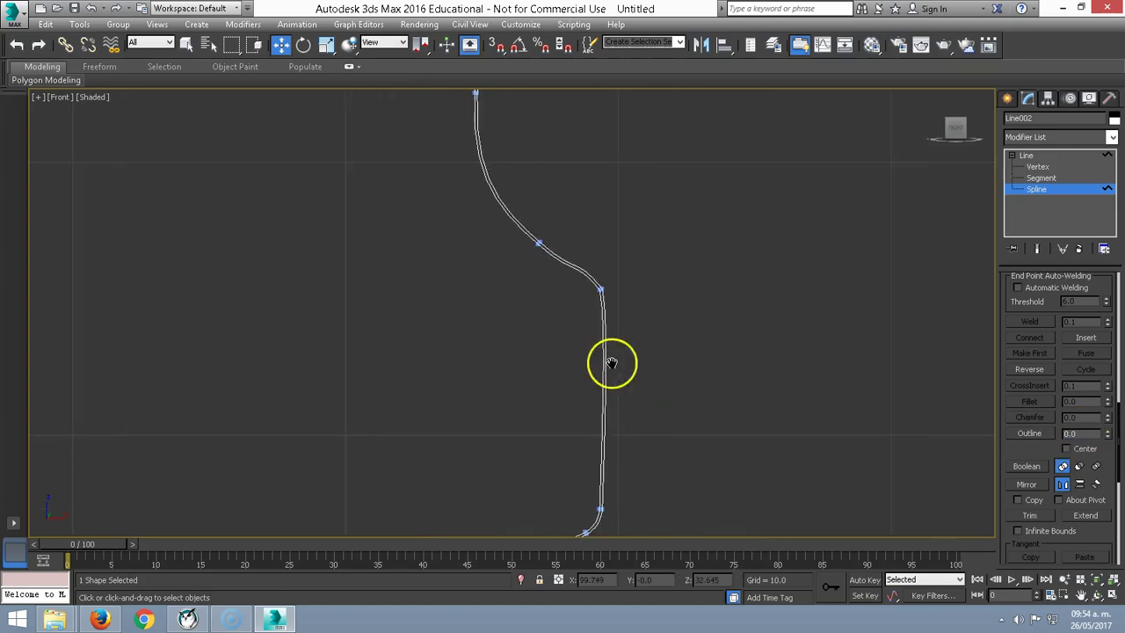
middle_click_drag(664, 369, 569, 369)
left_click(569, 362)
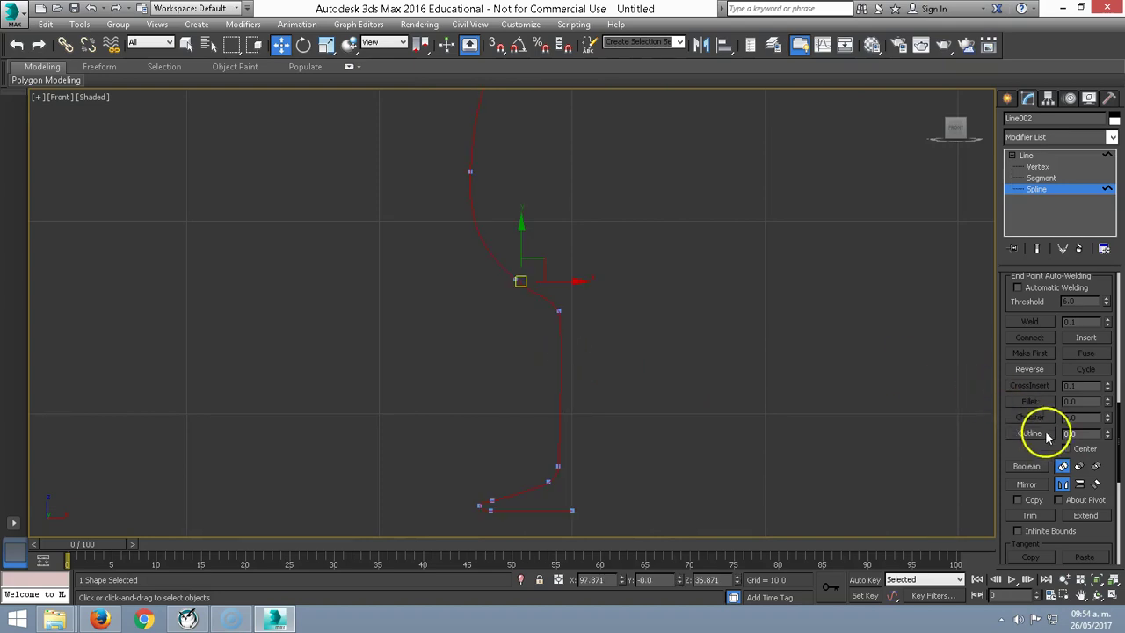
type("0.8")
key("Return")
left_click(1102, 433)
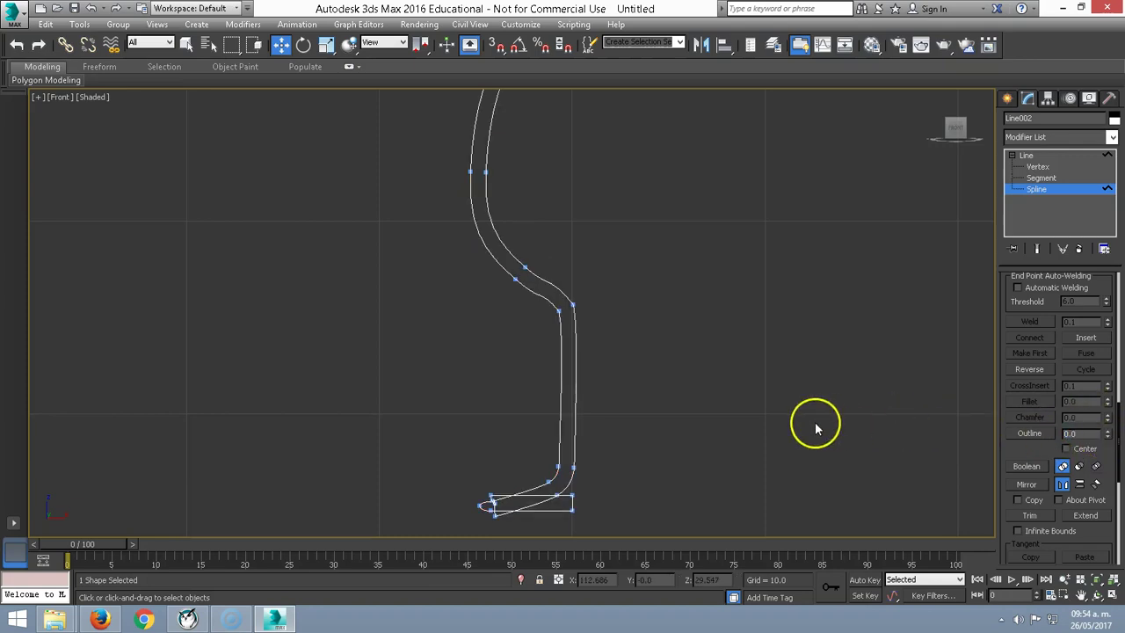
left_click(703, 404)
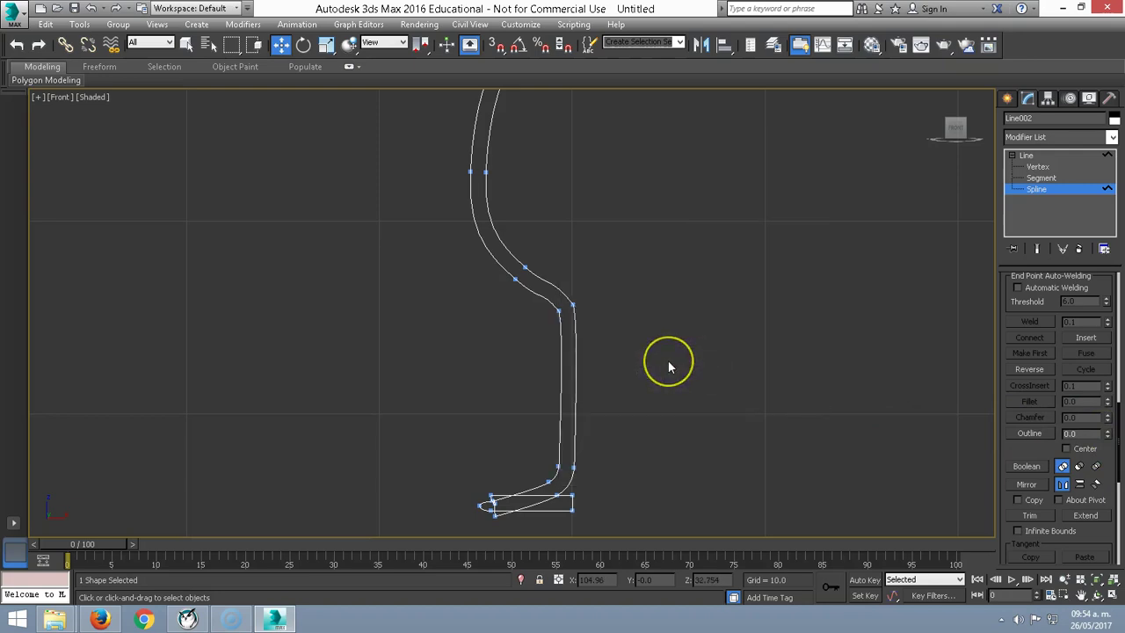
left_click(92, 8)
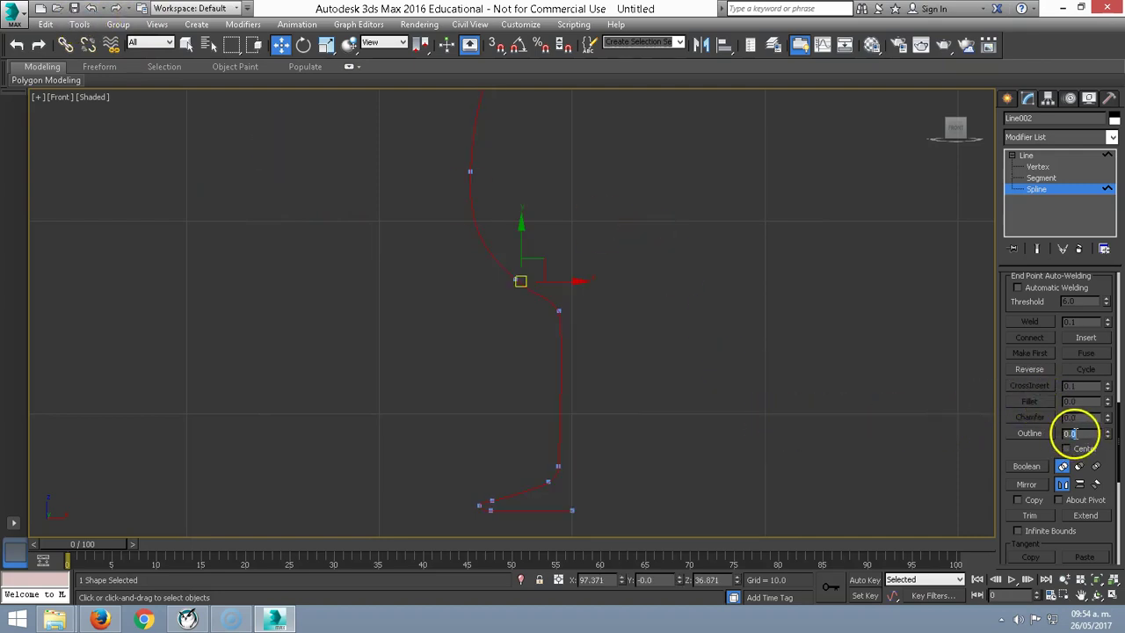
type("0.5")
key("Return")
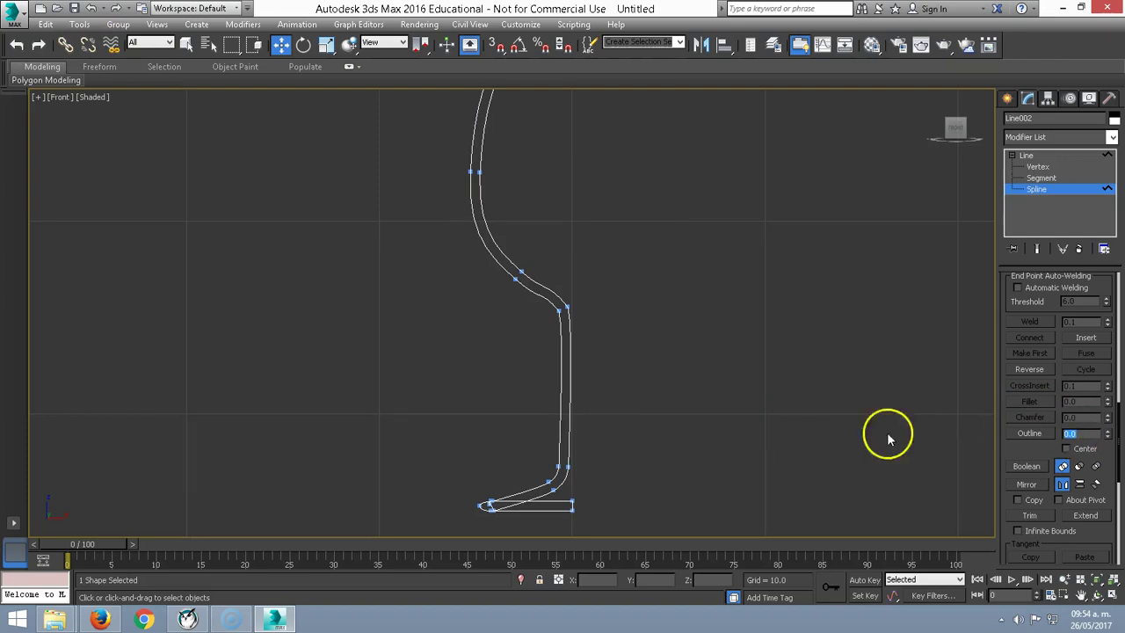
scroll(557, 394, "up", 5)
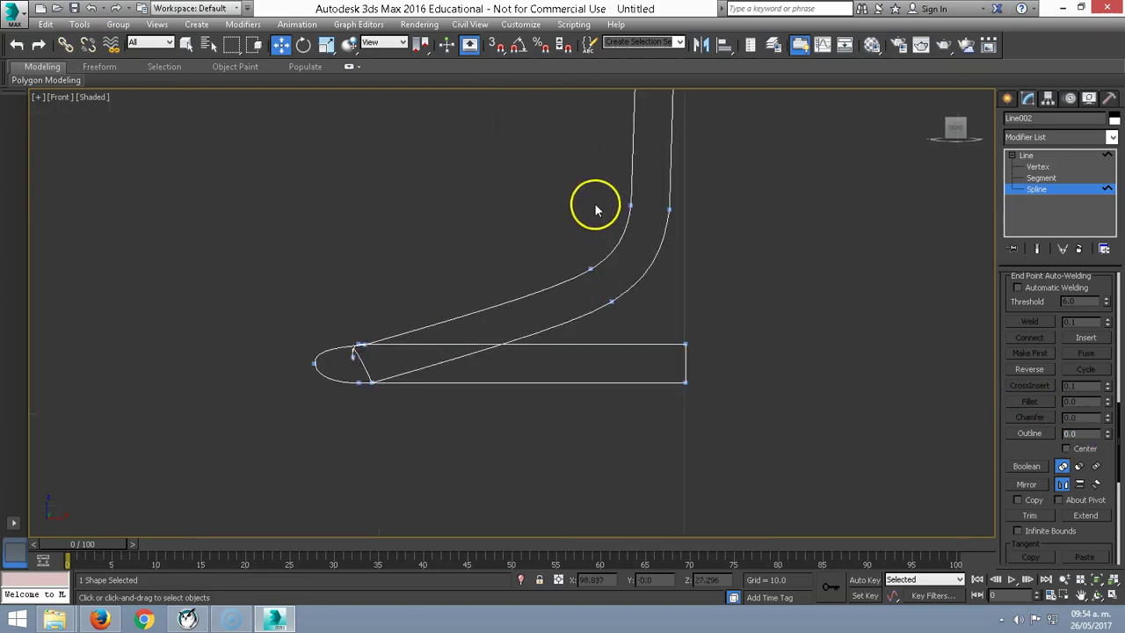
At Vertex level, move the outline's two end vertices together at the foot's tip.
left_click(1046, 166)
left_click(361, 343)
left_click(366, 370)
left_click(369, 381)
left_click(389, 367)
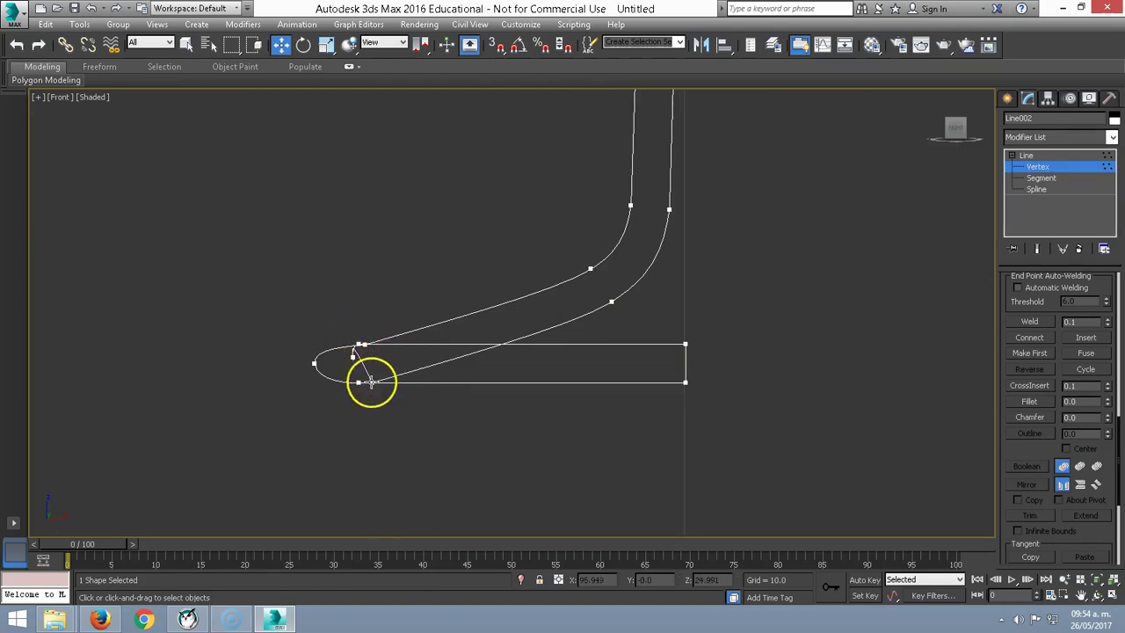
left_click_drag(370, 381, 364, 345)
left_click(368, 370)
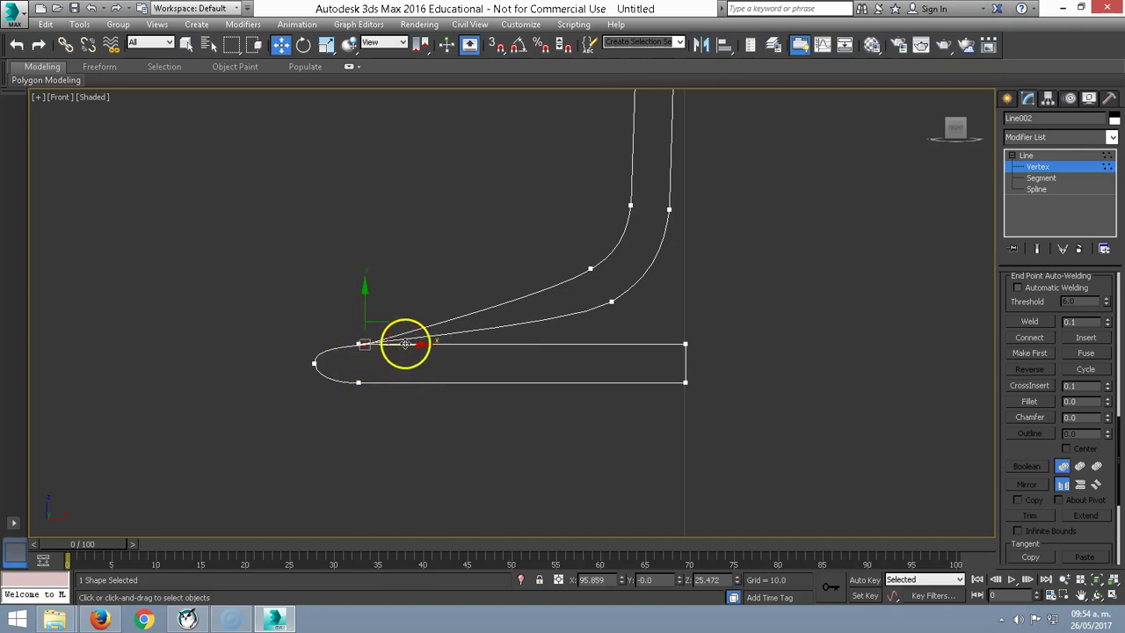
mouse_move(392, 326)
left_mouse_down()
mouse_move(362, 326)
mouse_move(448, 344)
left_mouse_up()
left_click(361, 369)
Drag a vertex to reshape the curve near the foot's tip.
scroll(453, 361, "up", 5)
scroll(477, 314, "up", 5)
mouse_move(432, 326)
left_mouse_down()
mouse_move(359, 336)
mouse_move(314, 324)
left_mouse_up()
left_click(296, 339)
Refine the spline to add a vertex near the foot's tip, then adjust that vertex.
right_click(346, 310)
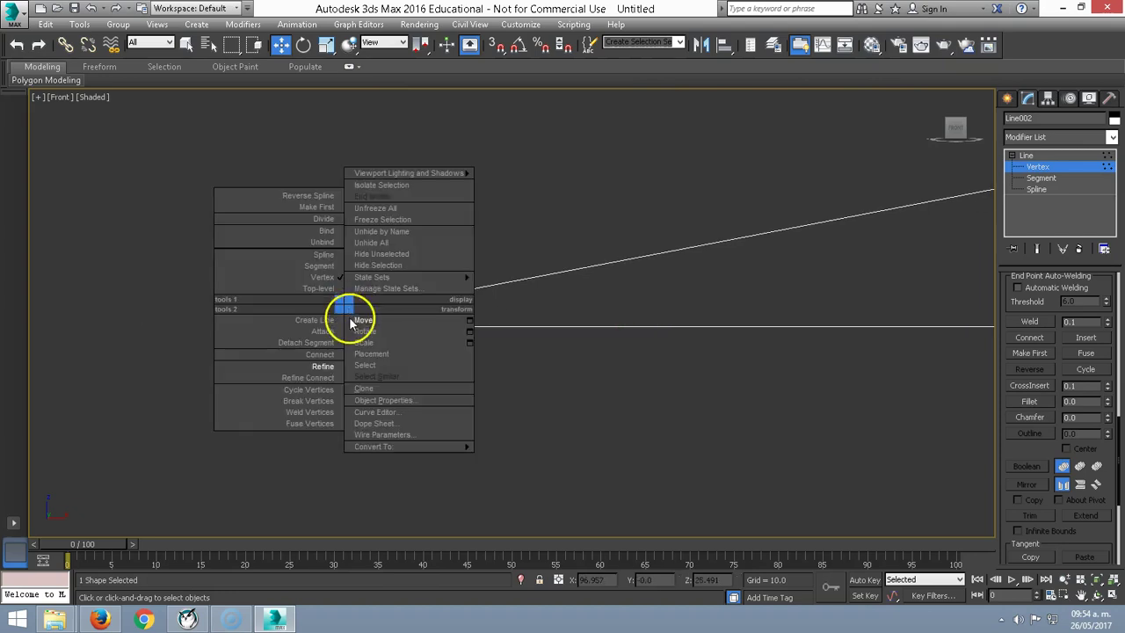
left_click(331, 367)
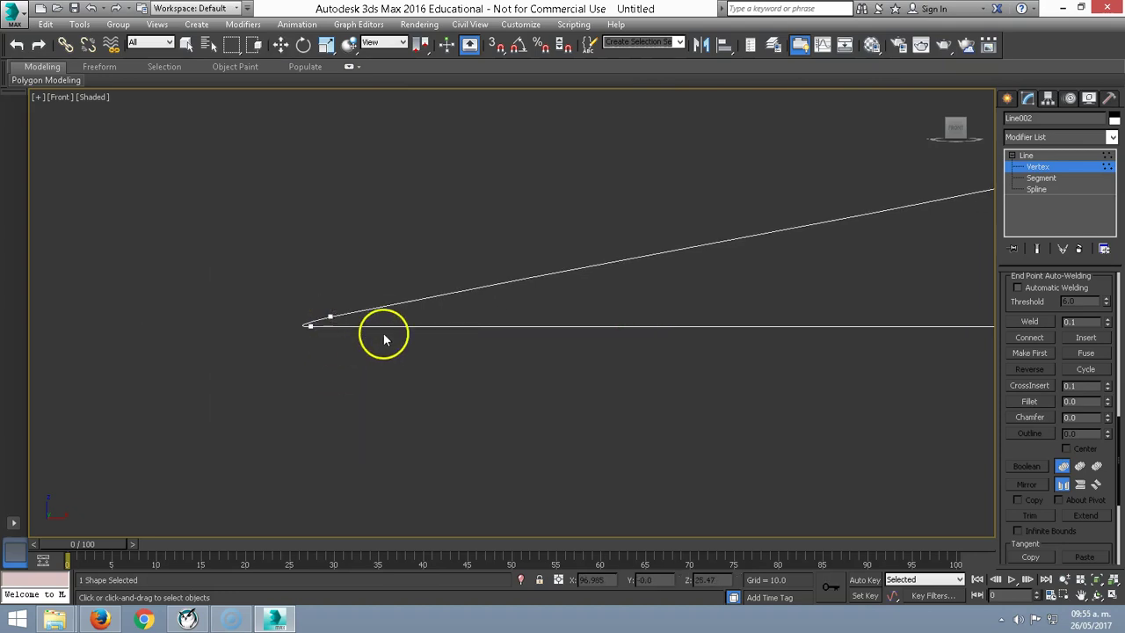
right_click(337, 322)
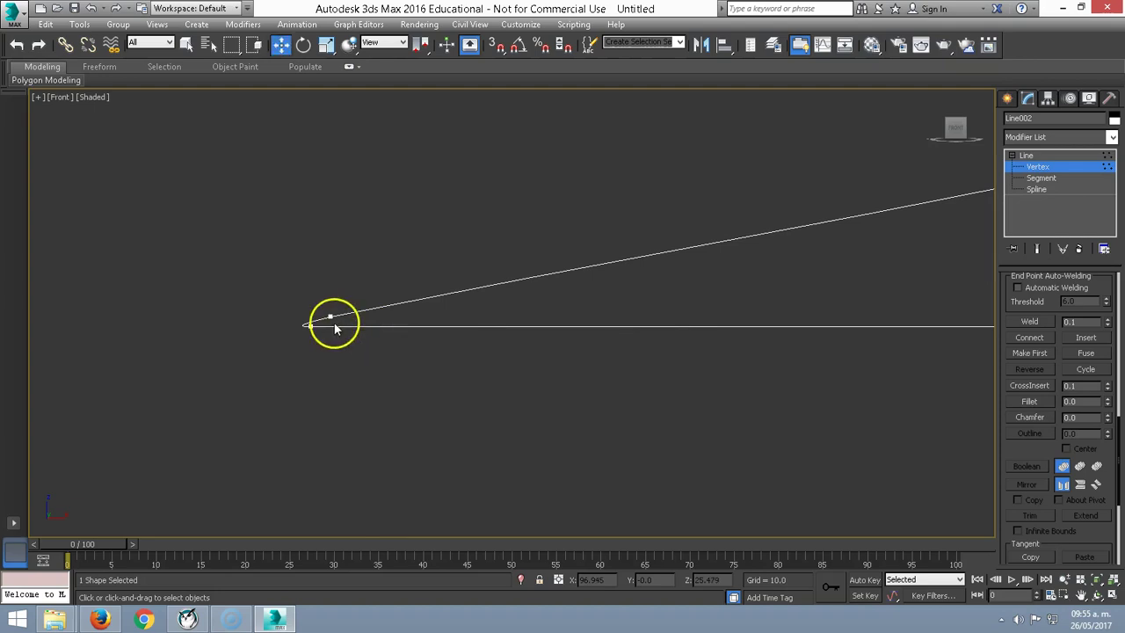
left_click(335, 319)
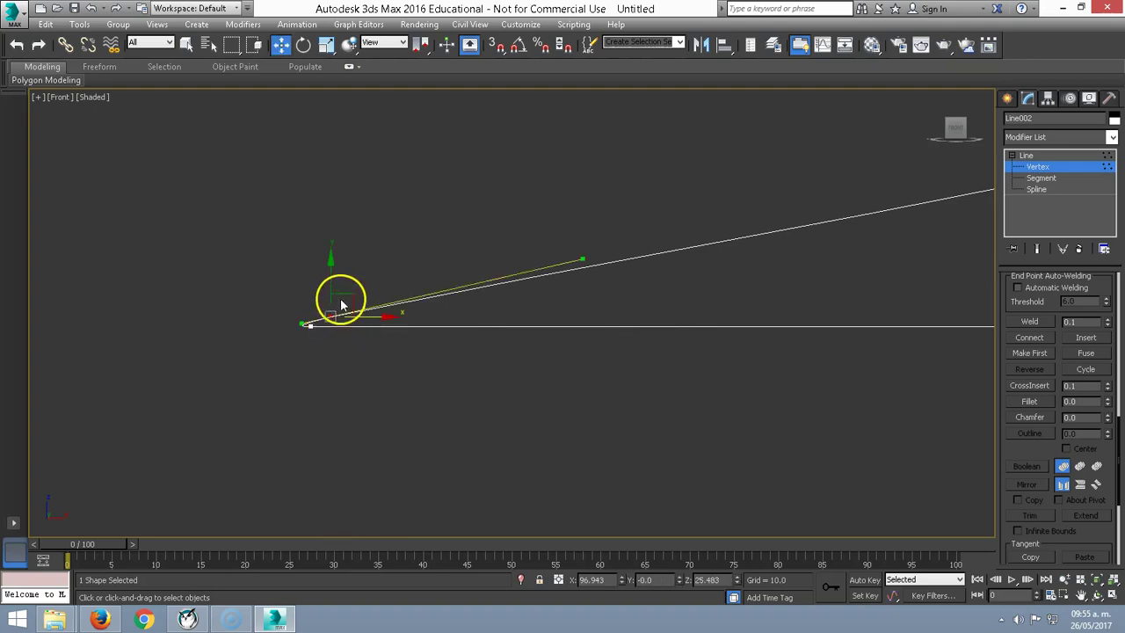
scroll(343, 299, "down", 2)
scroll(355, 365, "down", 2)
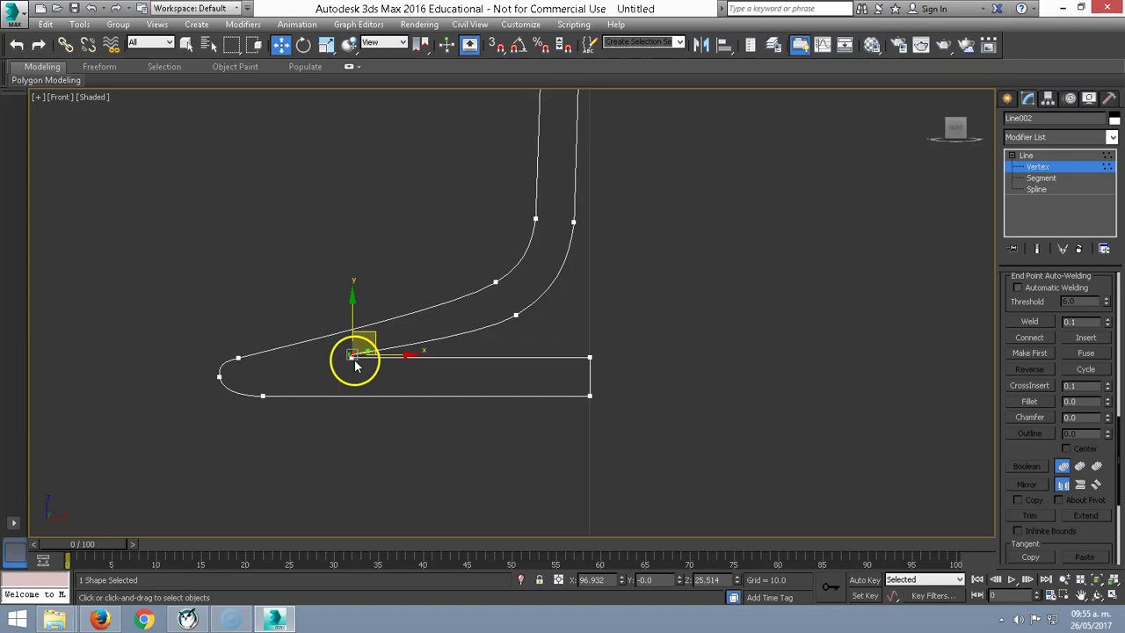
left_click(385, 459)
scroll(389, 469, "down", 2)
scroll(414, 387, "down", 2)
scroll(454, 395, "down", 1)
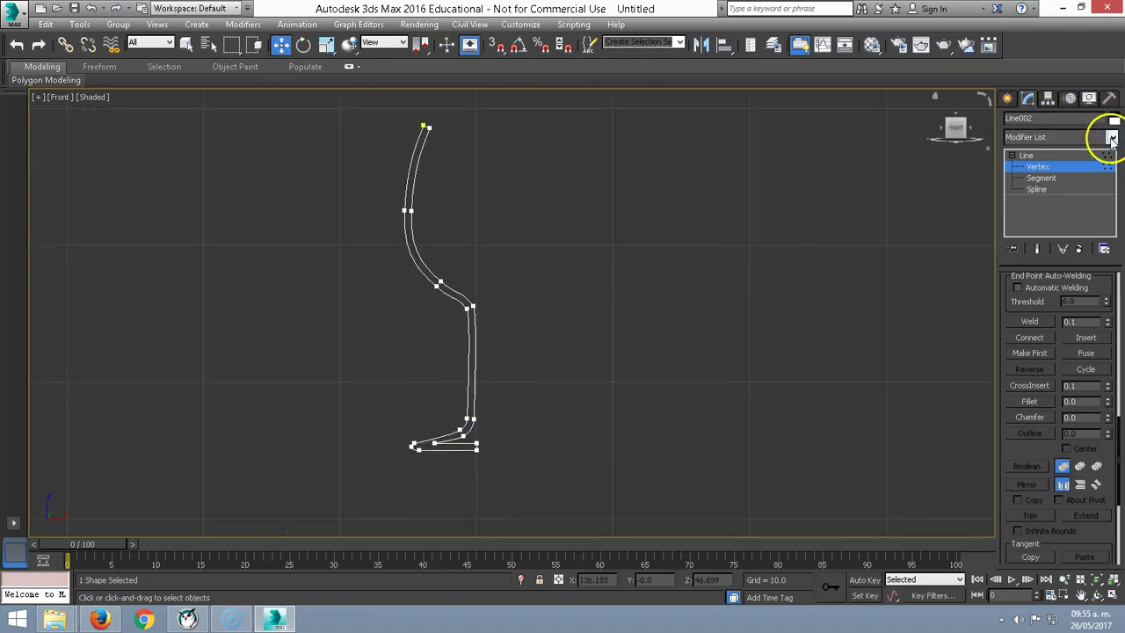
Apply a Lathe modifier to Line002 with Align Max to form the wine glass.
left_click(1111, 138)
key("l")
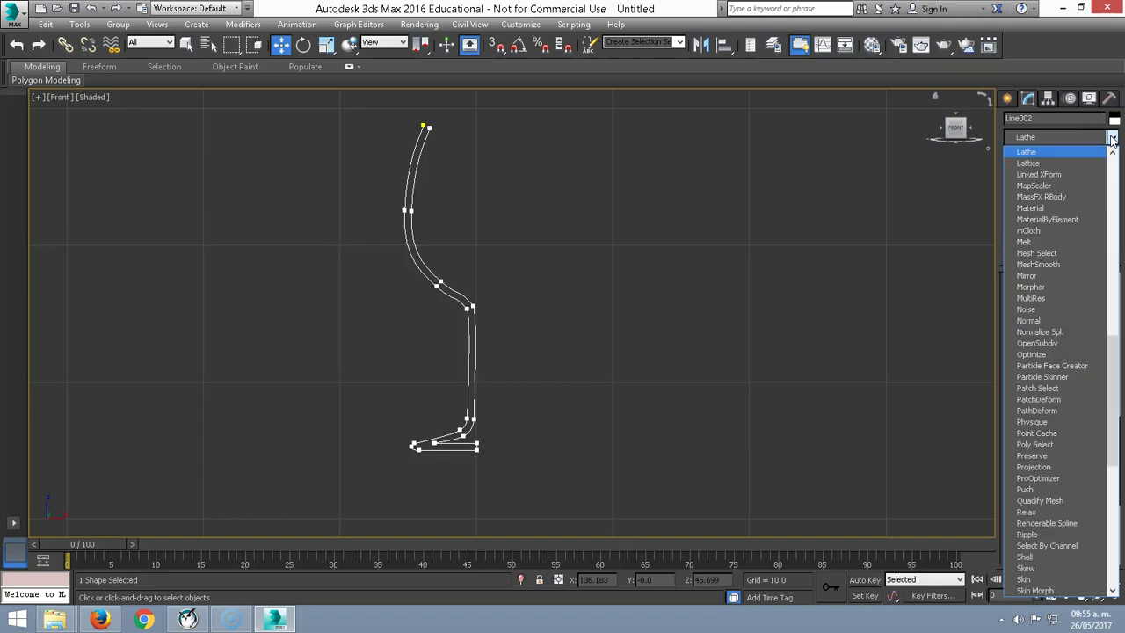
key("Return")
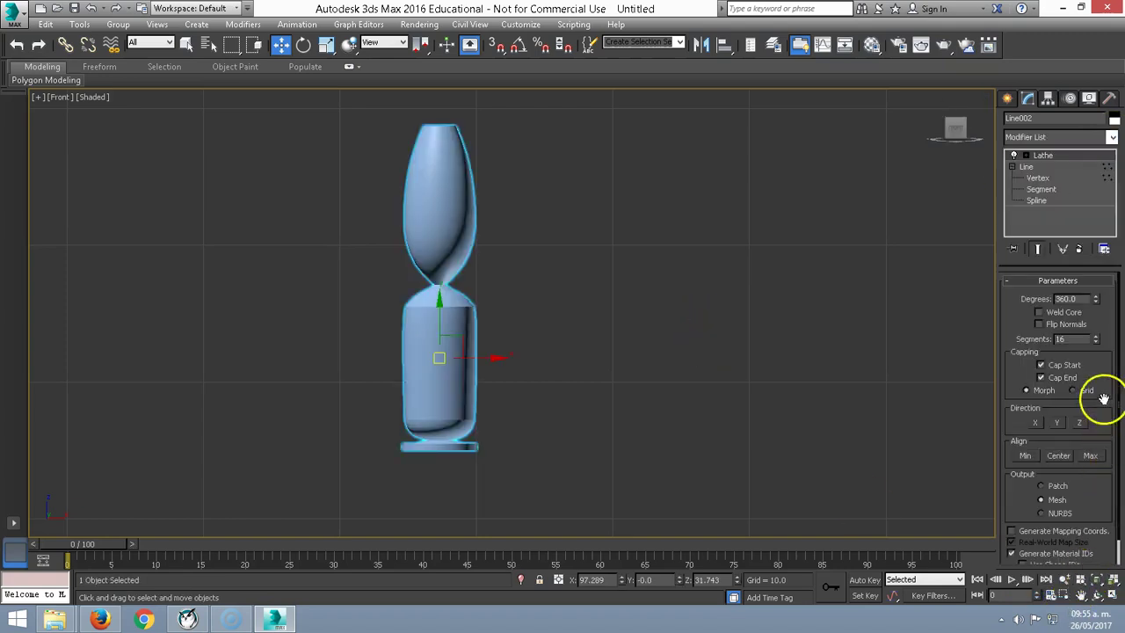
left_click(1092, 456)
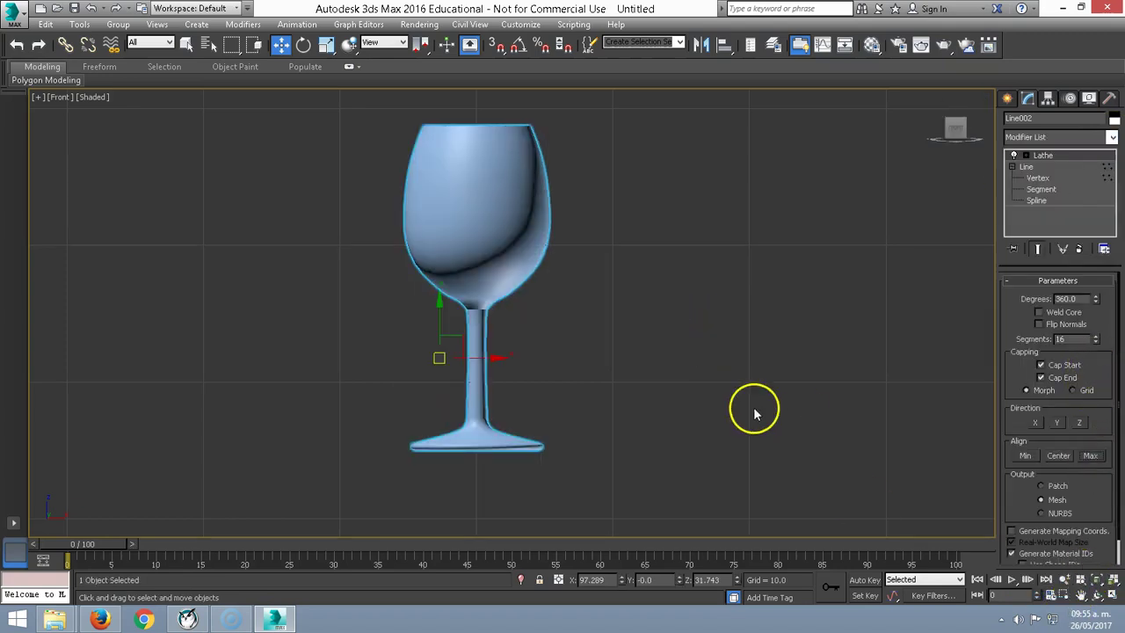
Pan to the bottle and trial-scale the glass, cancelling to keep its original size.
scroll(582, 389, "down", 5)
scroll(583, 393, "down", 2)
mouse_move(582, 394)
middle_mouse_down()
mouse_move(569, 254)
mouse_move(555, 314)
middle_mouse_up()
scroll(554, 314, "down", 2)
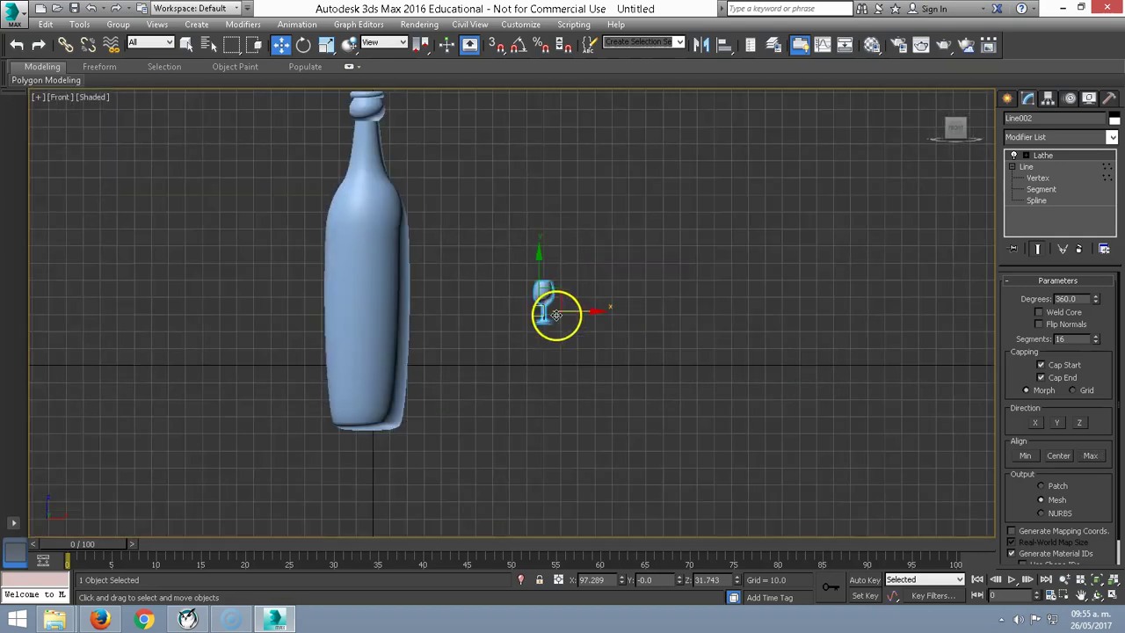
key("r")
left_click_drag(544, 300, 526, 130)
right_click(527, 130)
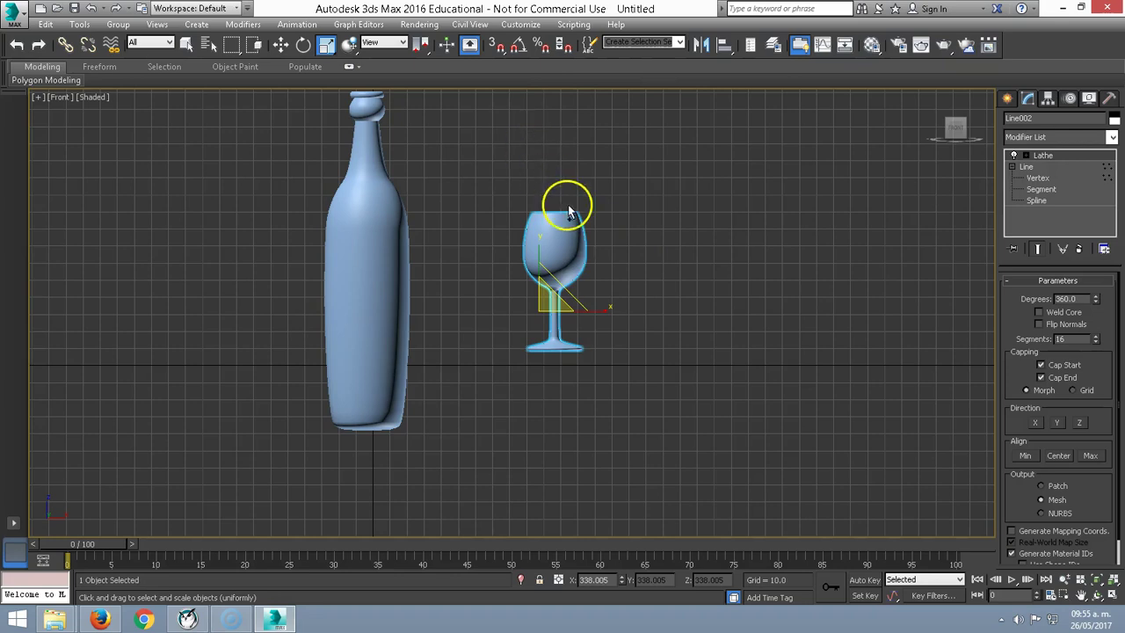
Switch to the four-viewport layout to see the glass beside the bottle.
key("alt+w")
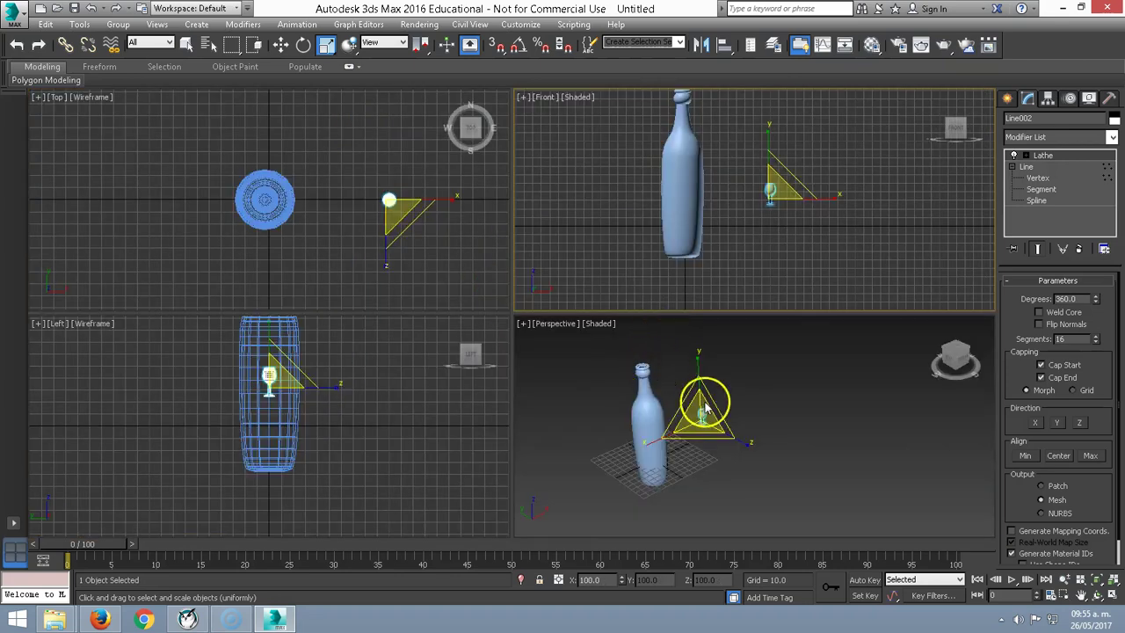
scroll(695, 377, "up", 3)
scroll(759, 379, "down", 3)
scroll(760, 379, "up", 5)
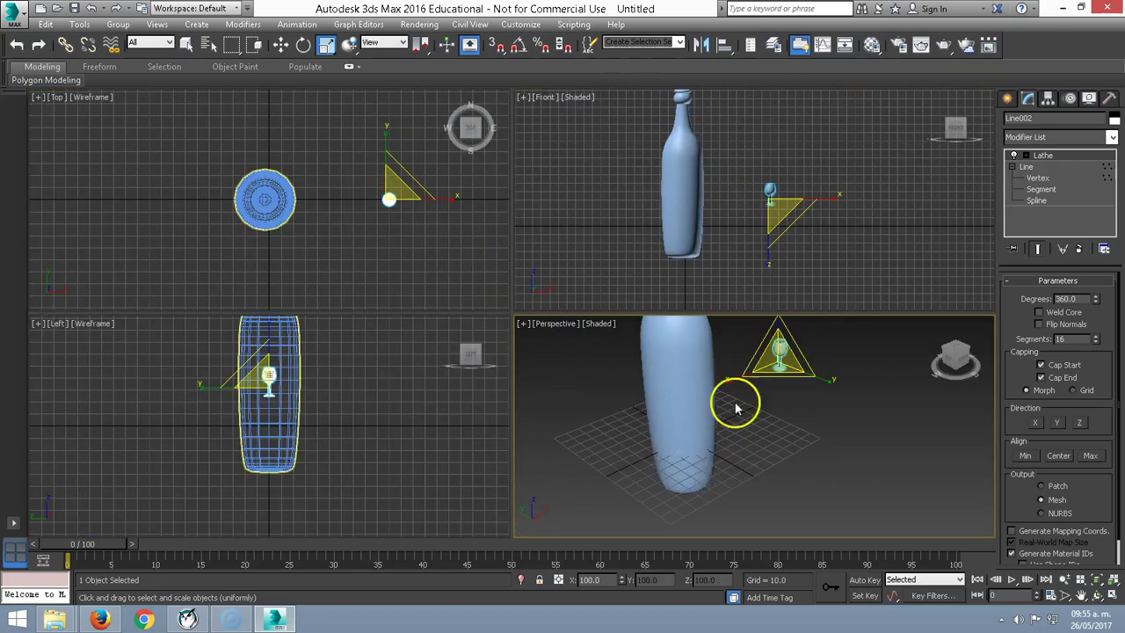
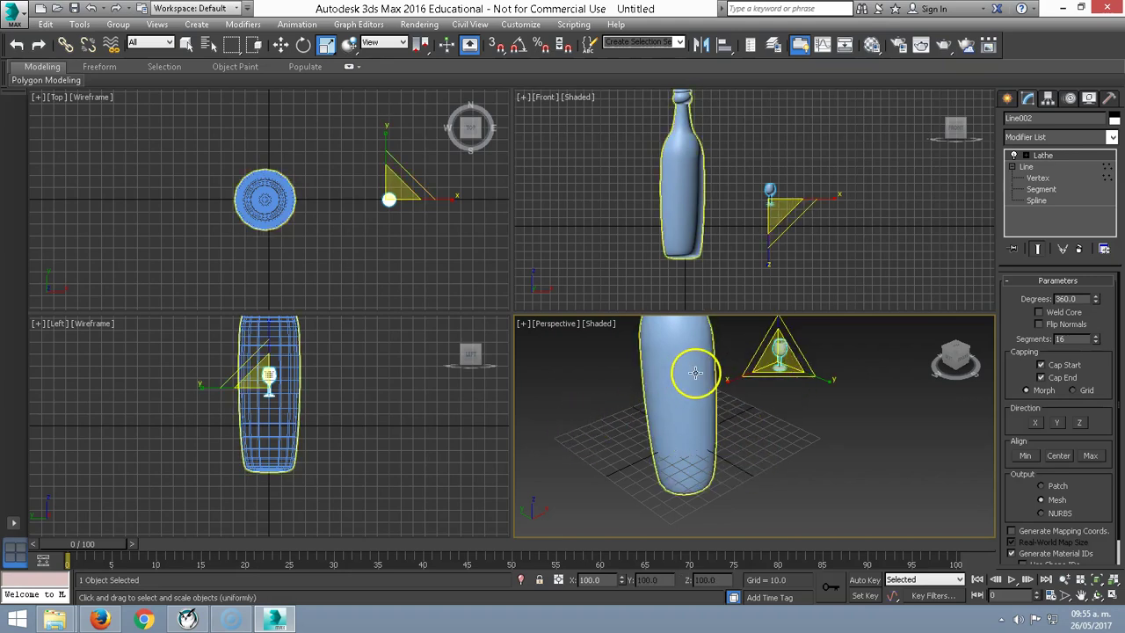
Shrink the bottle uniformly to about 22.6% of its size.
left_click(697, 195)
left_click_drag(677, 138, 708, 276)
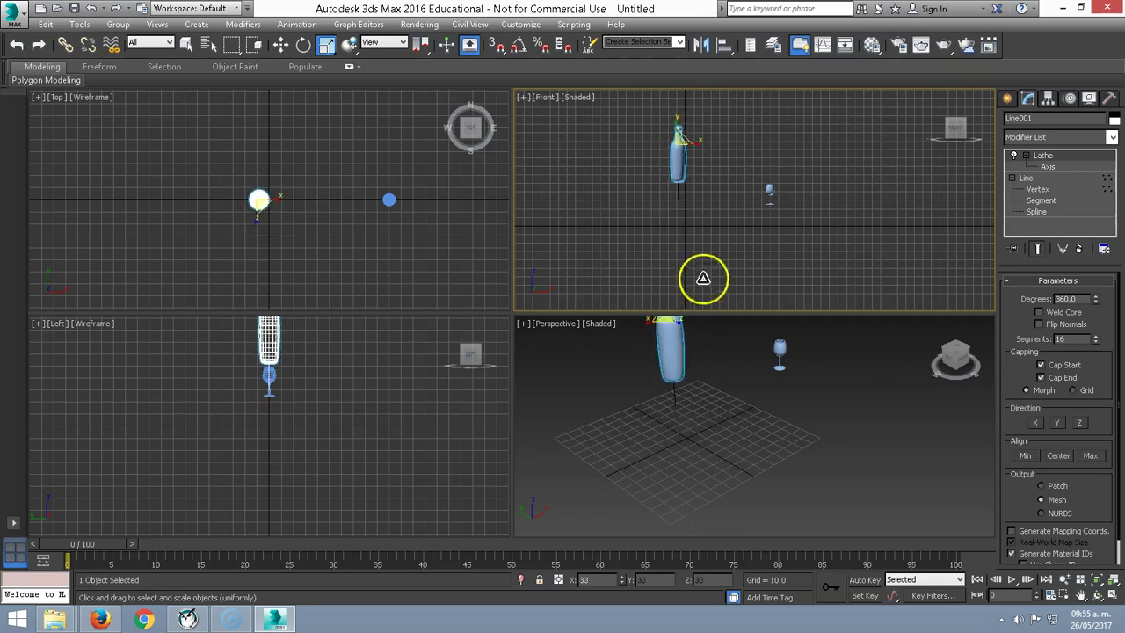
scroll(678, 334, "up", 2)
scroll(715, 464, "up", 3)
scroll(715, 534, "up", 2)
middle_click_drag(715, 535, 688, 470)
scroll(688, 470, "up", 1)
scroll(690, 466, "down", 3)
scroll(703, 396, "down", 2)
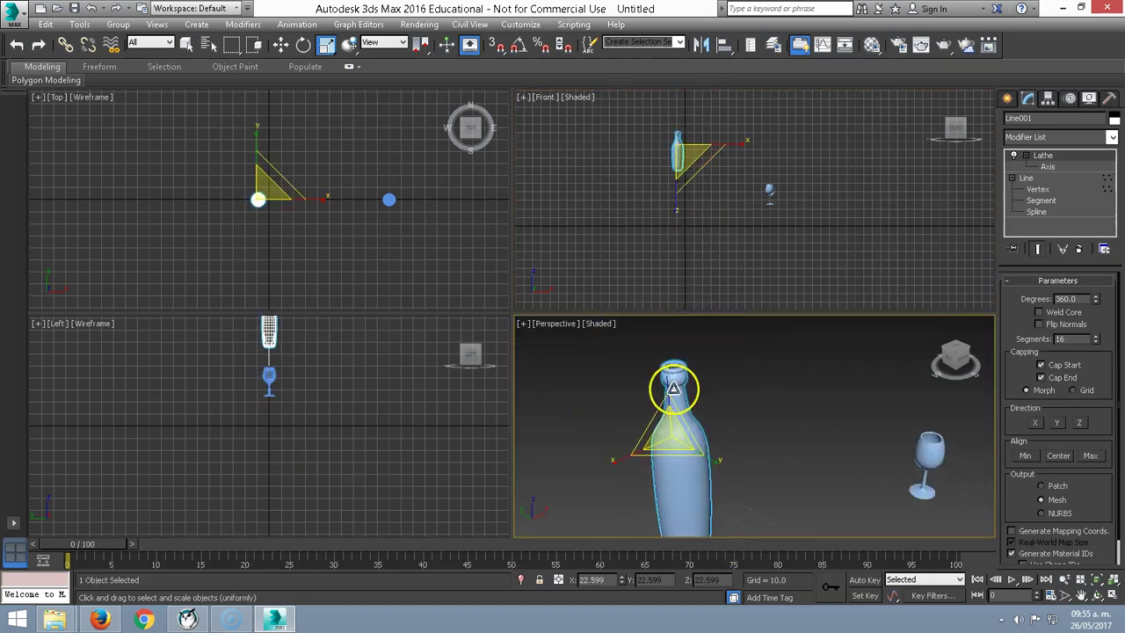
scroll(673, 381, "down", 2)
Resize the bottle along one axis, undoing an unwanted enlargement.
key("r")
middle_click_drag(688, 422, 680, 372)
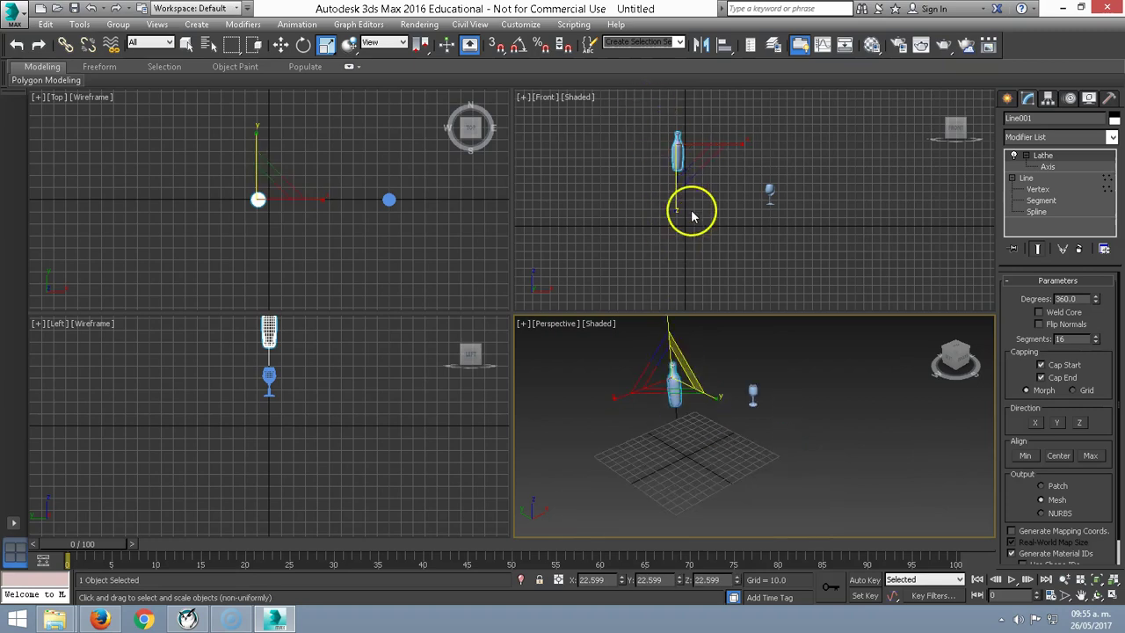
mouse_move(683, 150)
left_mouse_down()
mouse_move(742, 217)
mouse_move(780, 336)
left_mouse_up()
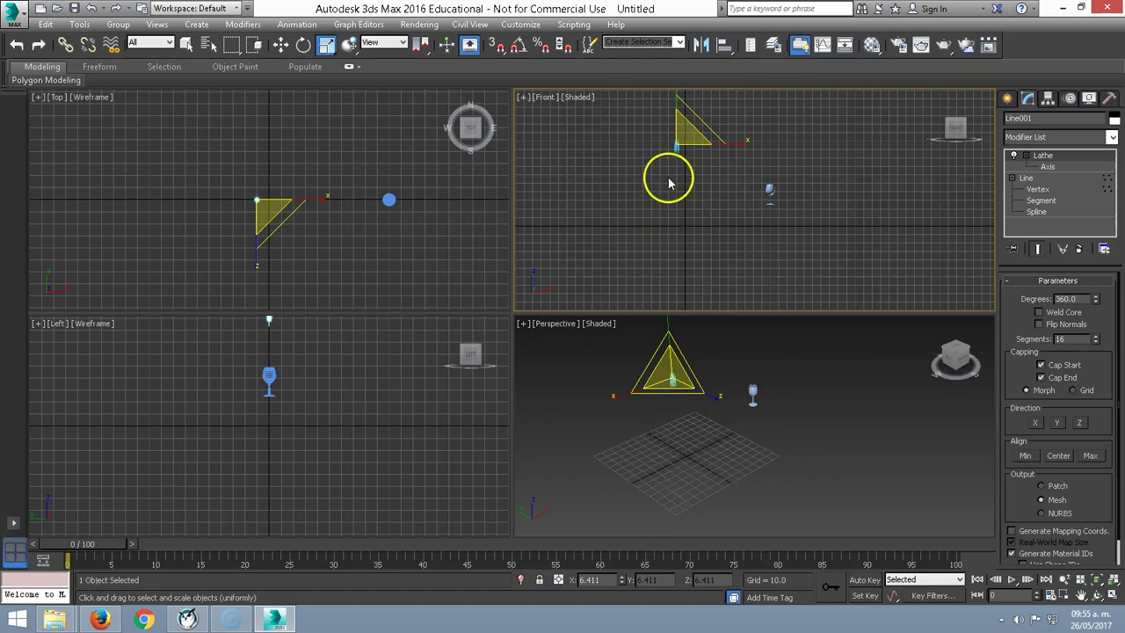
key("ctrl+z")
Lower the bottle in the front view and move the goblet left and down.
key("w")
left_click_drag(685, 113, 695, 193)
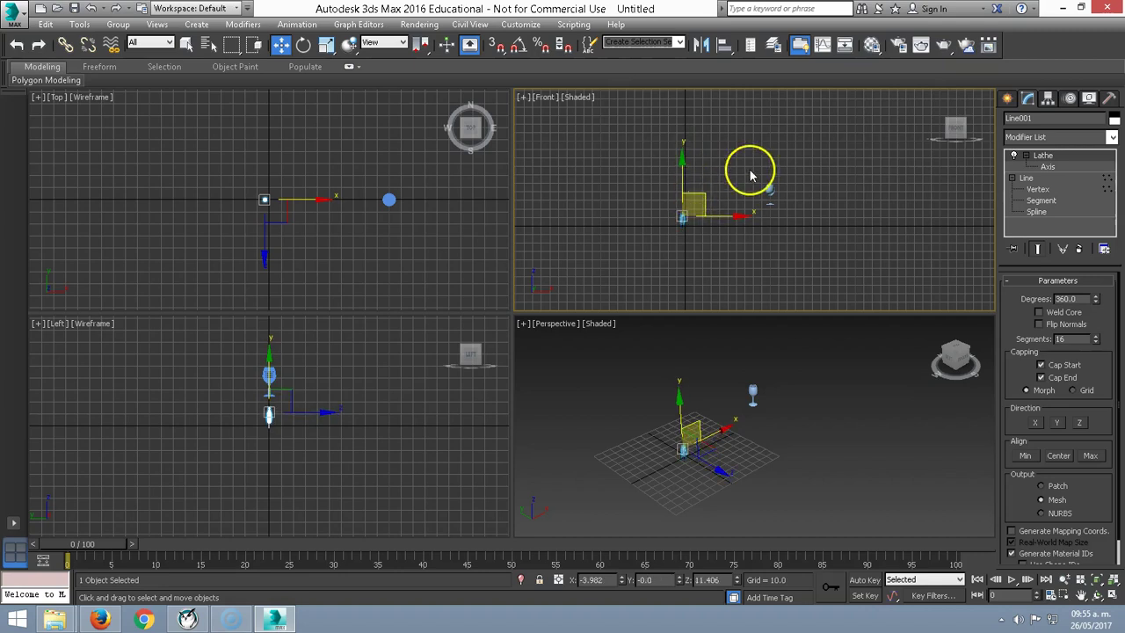
left_click_drag(769, 187, 716, 203)
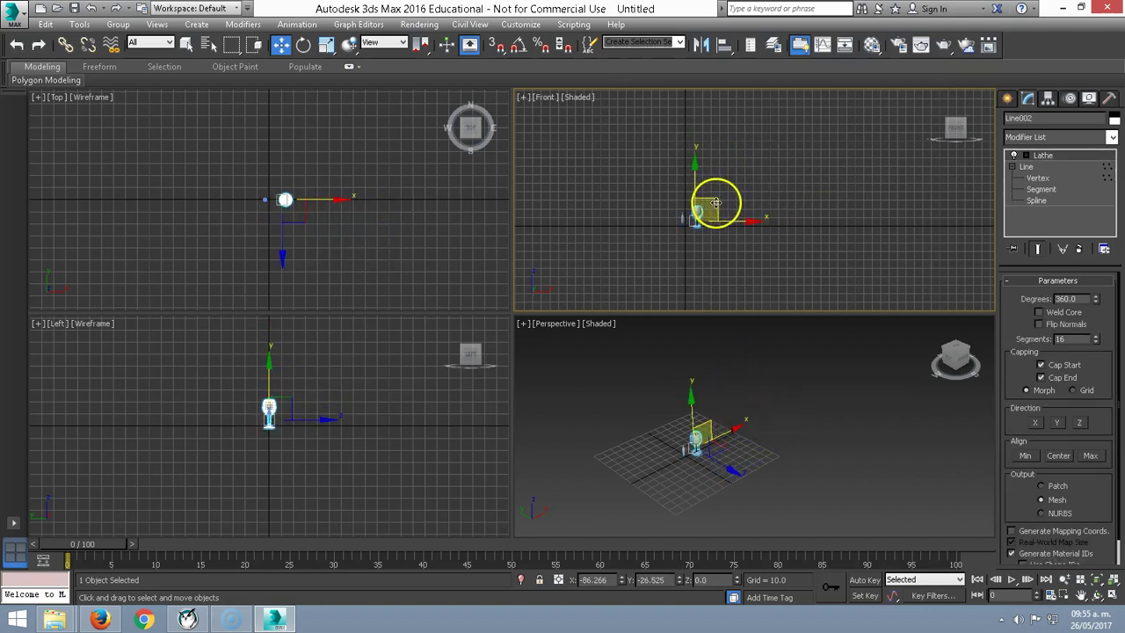
middle_click_drag(284, 196, 277, 198)
middle_click_drag(265, 402, 268, 413)
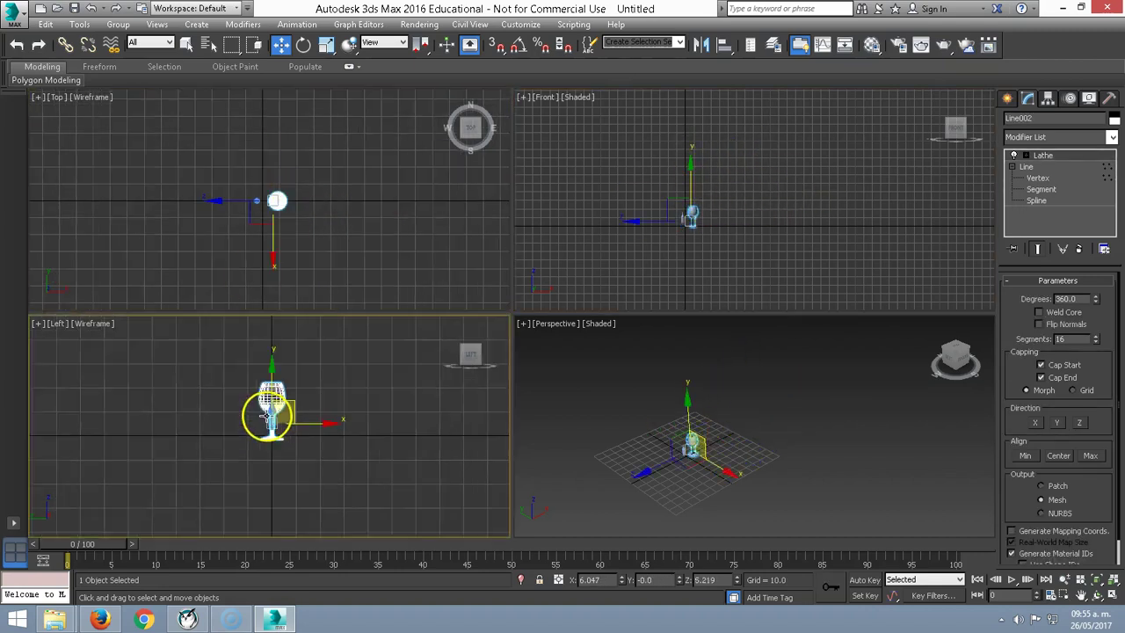
scroll(268, 413, "up", 5)
middle_click_drag(296, 469, 296, 452)
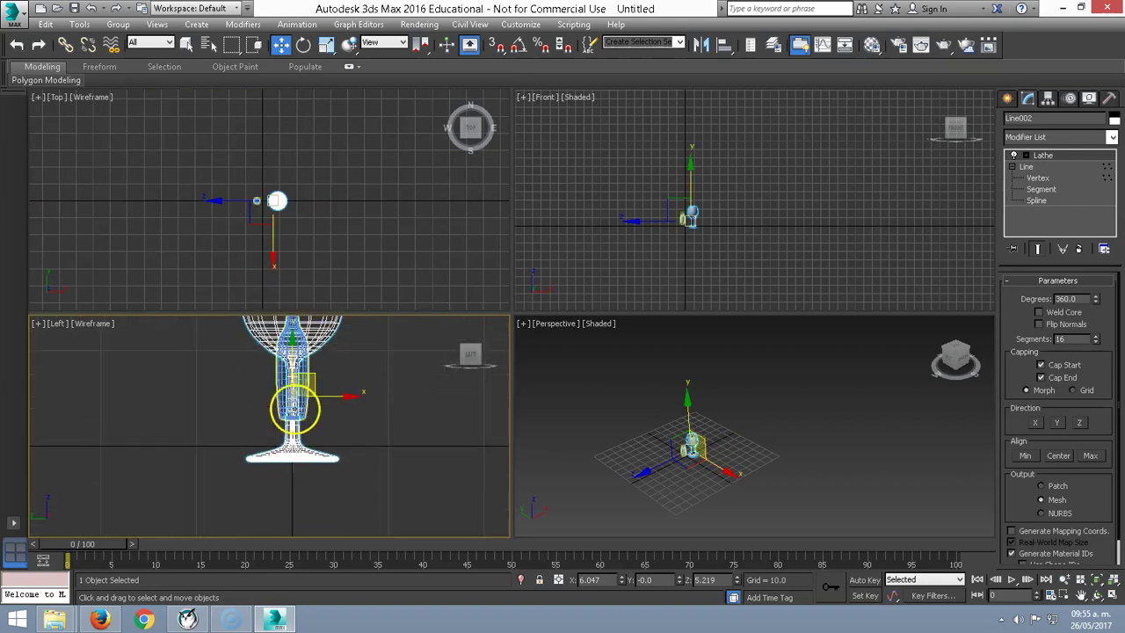
middle_click_drag(720, 447, 713, 413, "alt")
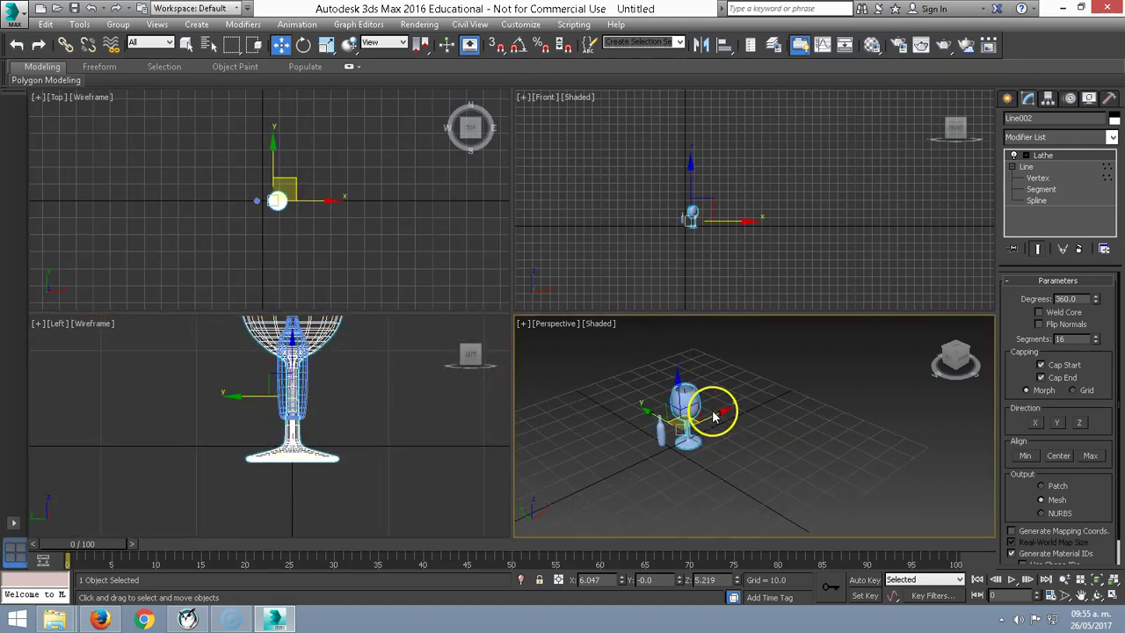
key("z")
Shrink the goblet uniformly to about 24.6% of its size.
left_click(665, 452)
left_click(793, 395)
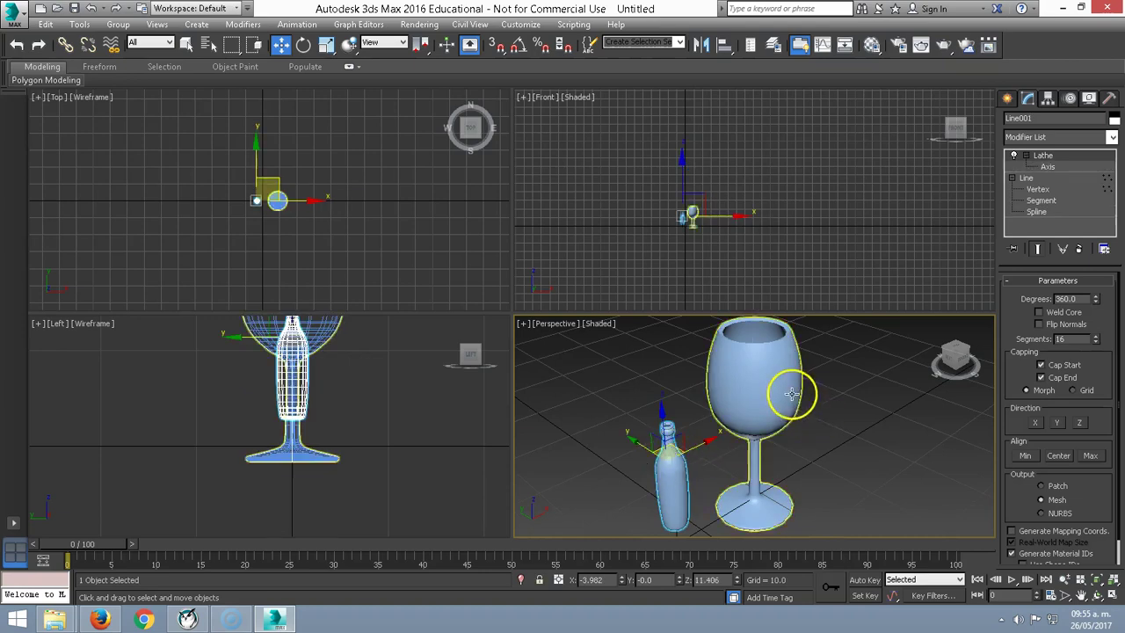
right_click(726, 264)
scroll(685, 239, "up", 3)
scroll(684, 239, "up", 3)
right_click(748, 153)
left_click(755, 184)
mouse_move(757, 157)
left_mouse_down()
mouse_move(688, 309)
mouse_move(674, 391)
left_mouse_up()
Move the goblet down beside the bottle and nudge the bottle next to it.
key("w")
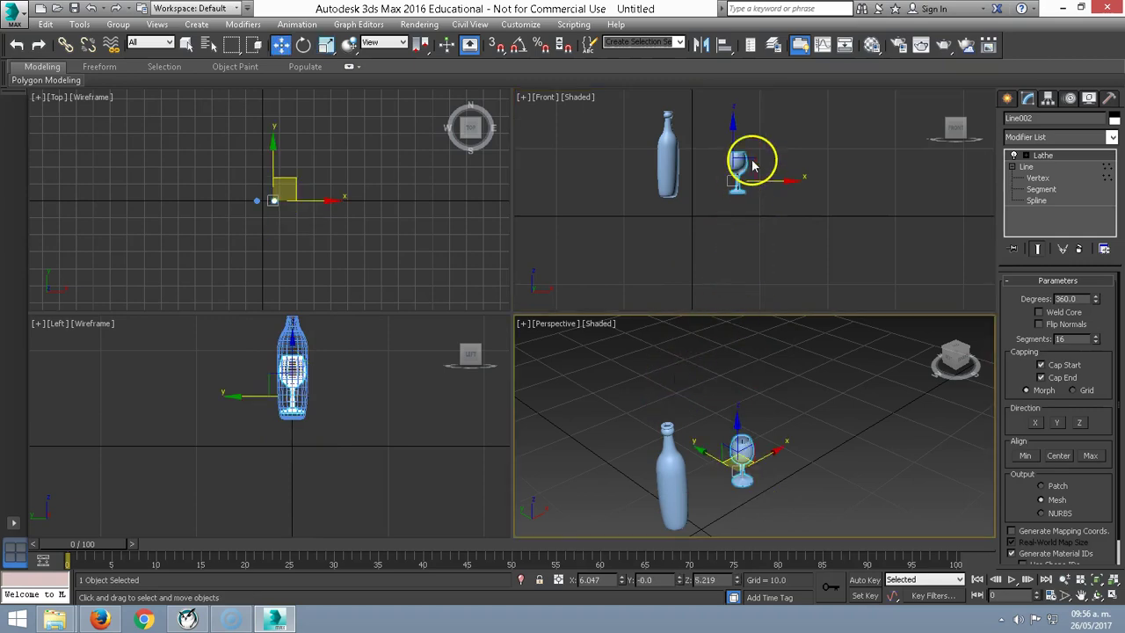
left_click_drag(752, 162, 732, 188)
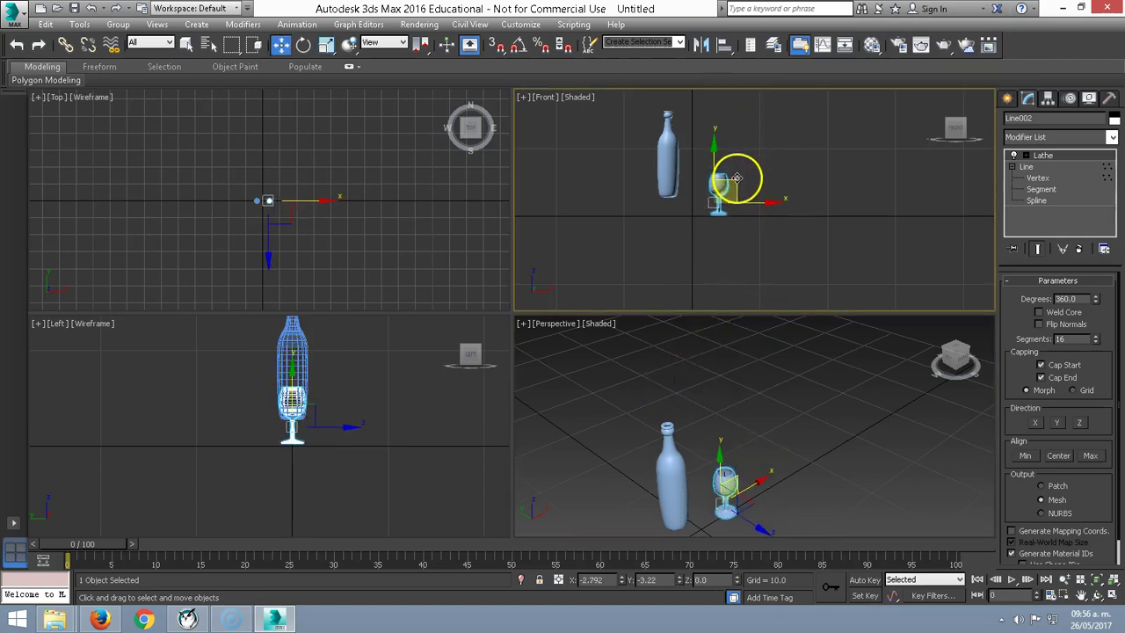
left_click_drag(665, 151, 695, 139)
mouse_move(690, 431)
middle_mouse_down("alt")
mouse_move(673, 381)
mouse_move(639, 365)
mouse_move(645, 376)
middle_mouse_up("alt")
Draw a four-point plate profile line with curved points in the Front view.
left_click(803, 375)
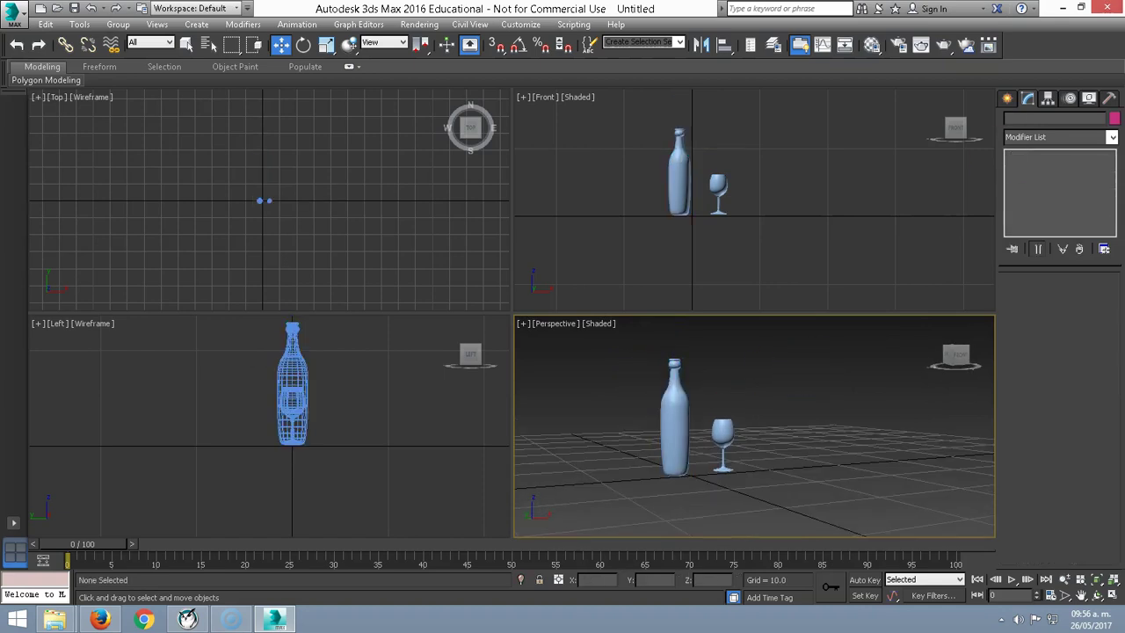
left_click(1007, 97)
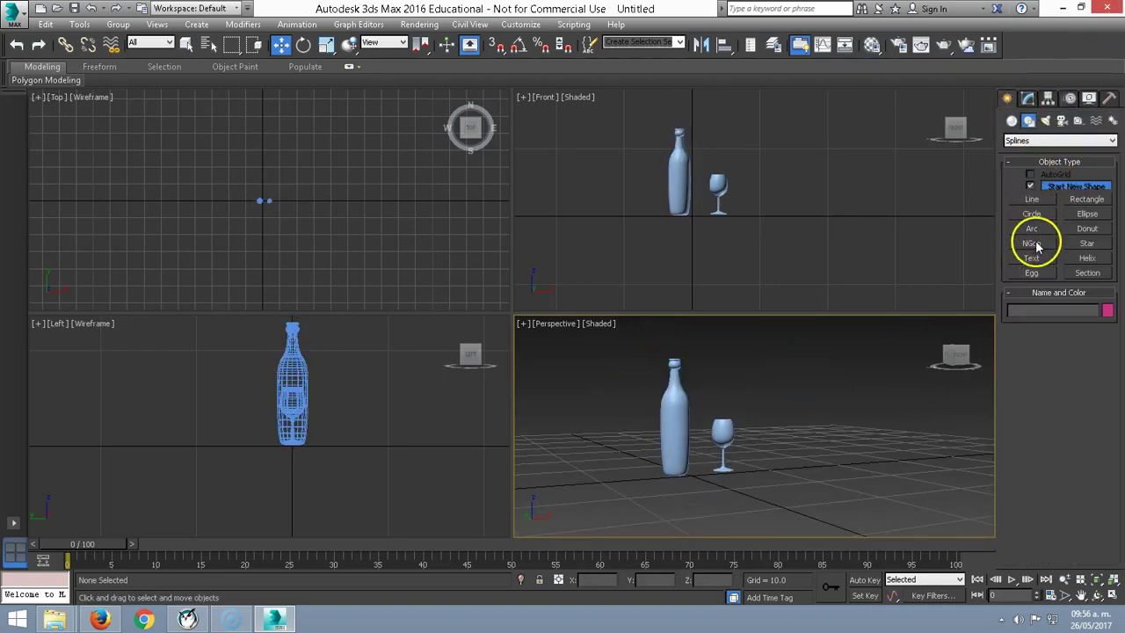
left_click(1032, 199)
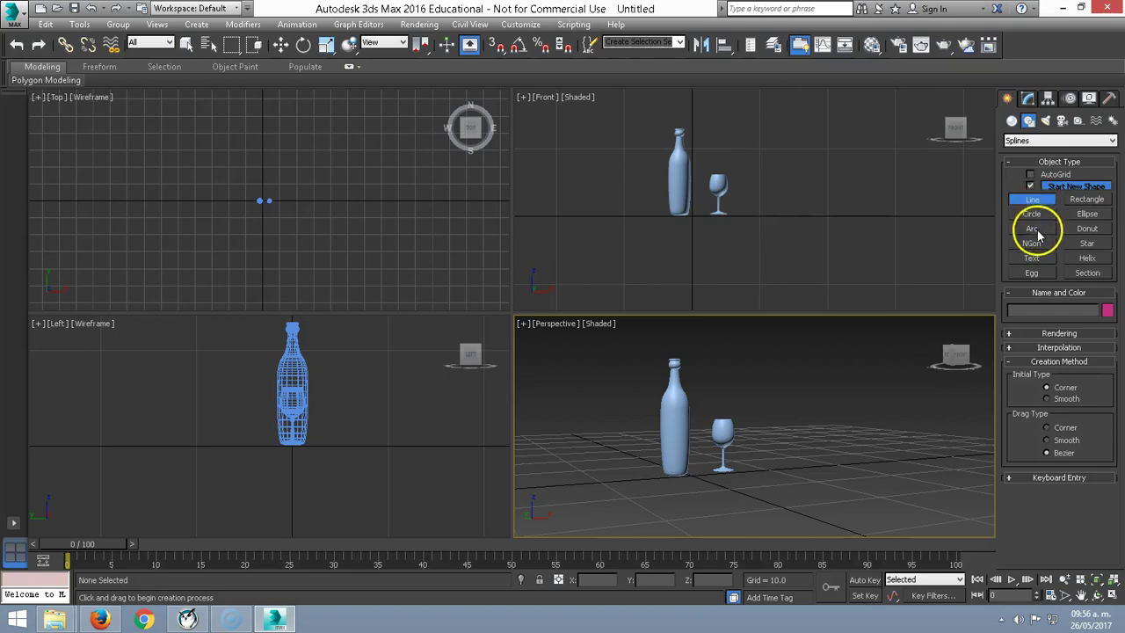
scroll(791, 171, "up", 4)
scroll(843, 158, "down", 2)
left_click(854, 220)
mouse_move(788, 222)
left_mouse_down()
mouse_move(750, 202)
mouse_move(769, 220)
left_mouse_up()
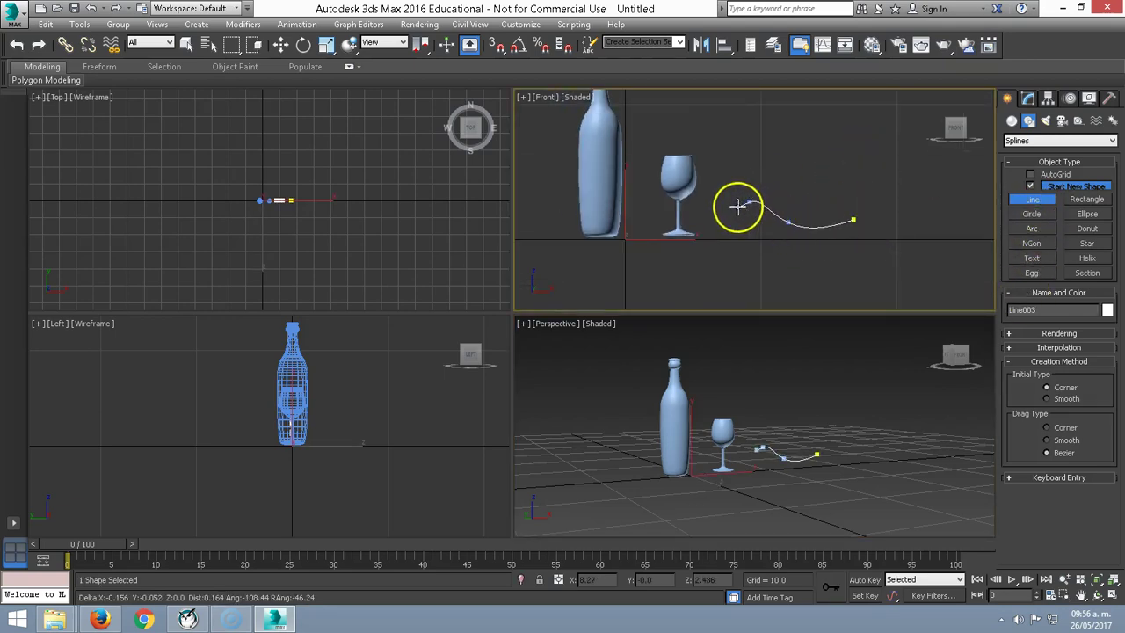
left_click(792, 231)
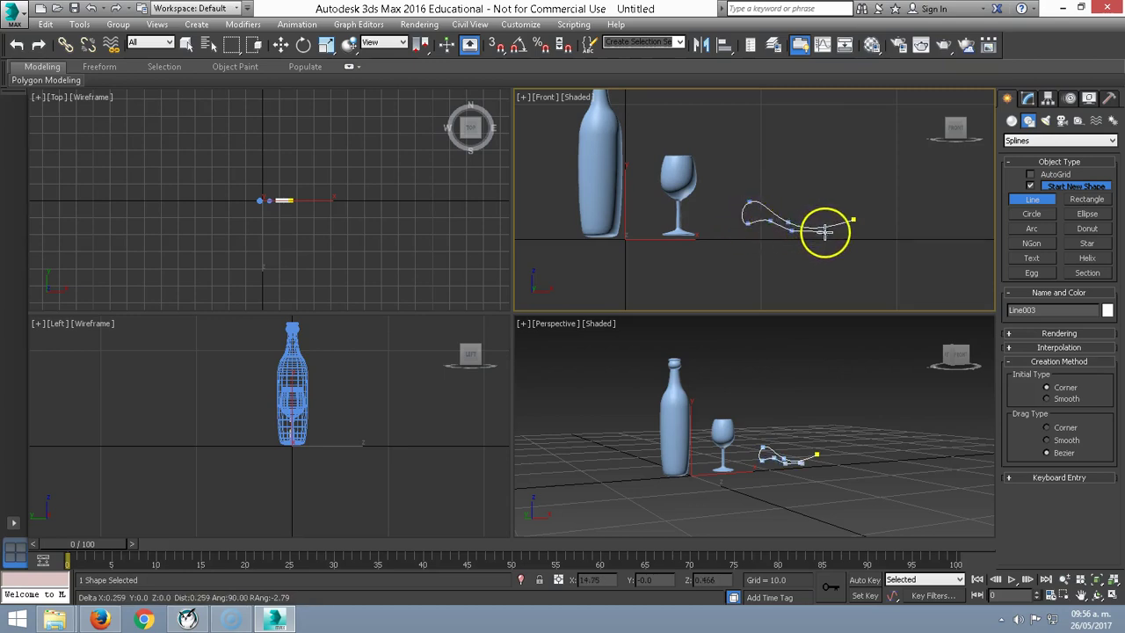
left_click_drag(818, 243, 853, 236)
right_click(853, 235)
Move the profile's end vertex slightly to the right at vertex level.
scroll(848, 238, "up", 3)
scroll(855, 233, "up", 2)
left_click(1028, 100)
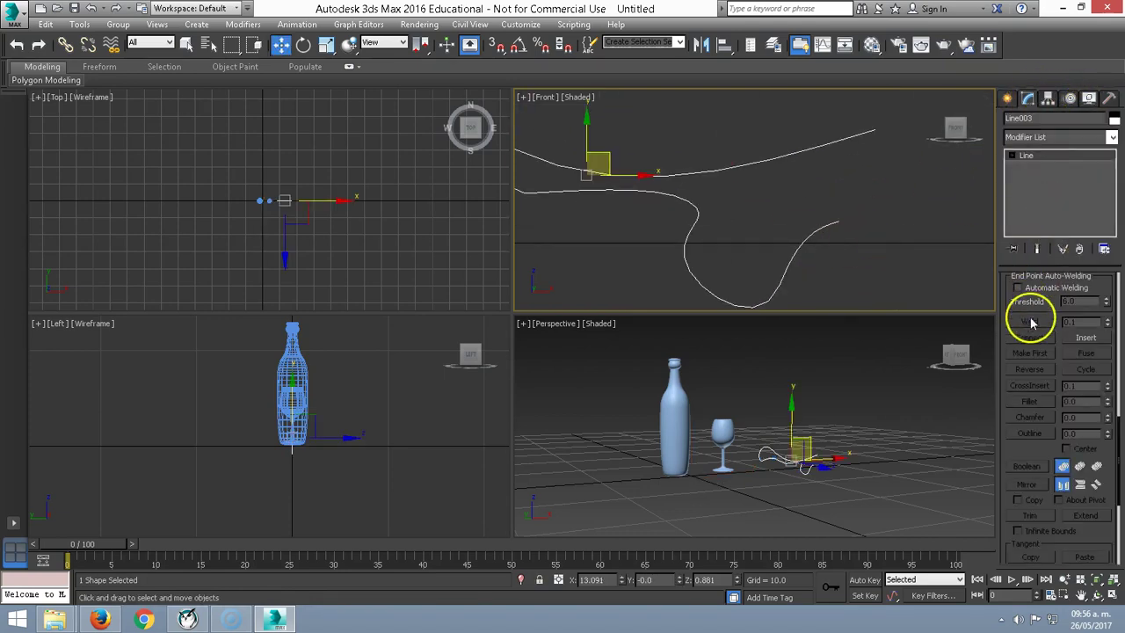
left_click(1012, 156)
left_click(1037, 166)
left_click(838, 220)
left_click_drag(888, 221, 919, 221)
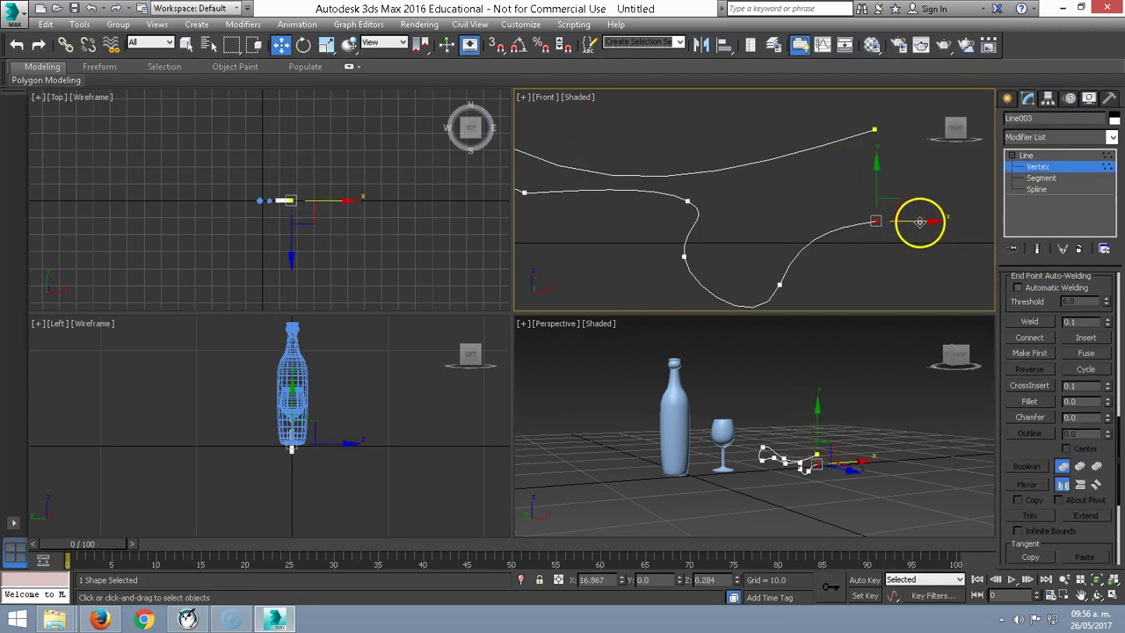
Apply a Lathe modifier to the profile and set Align to Max to widen the plate.
left_click(1094, 138)
key("l")
key("Return")
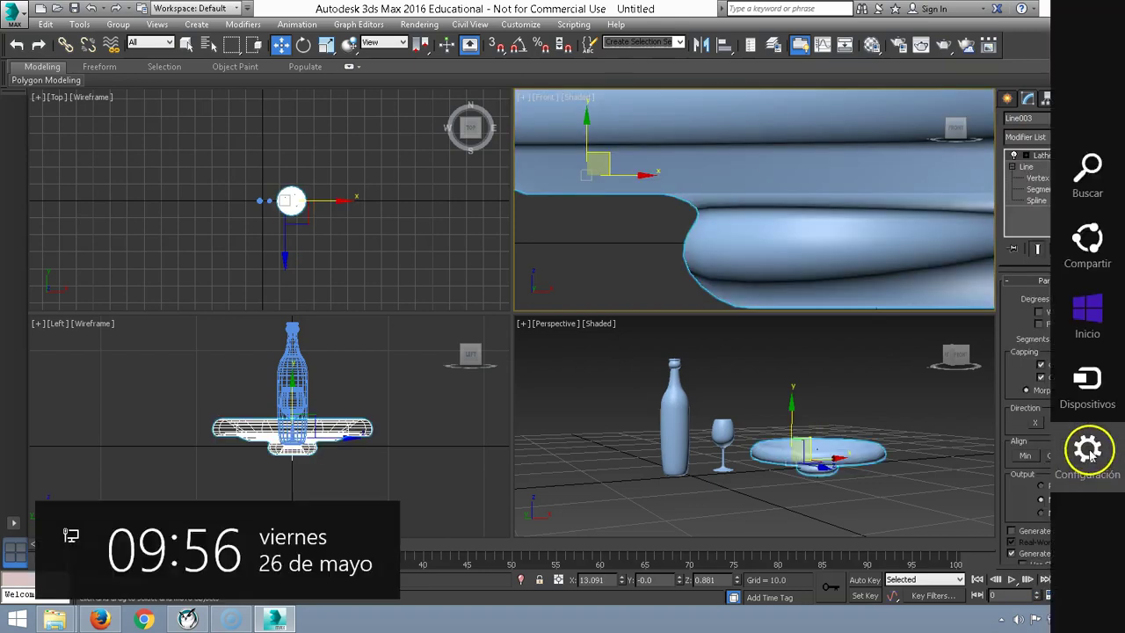
scroll(797, 240, "down", 5)
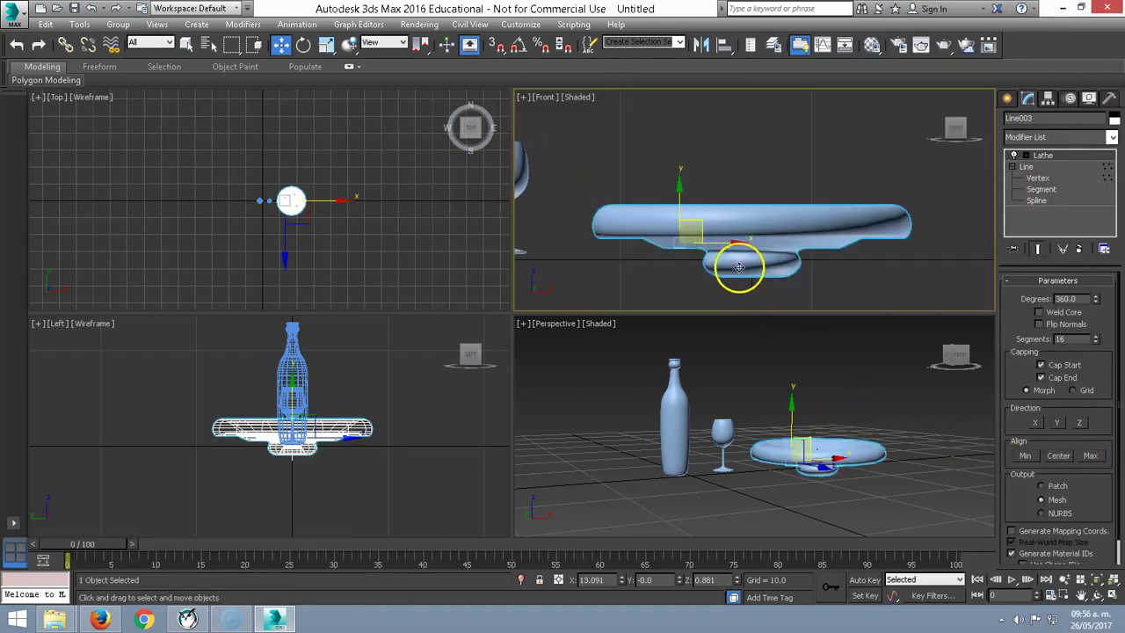
left_click(1096, 459)
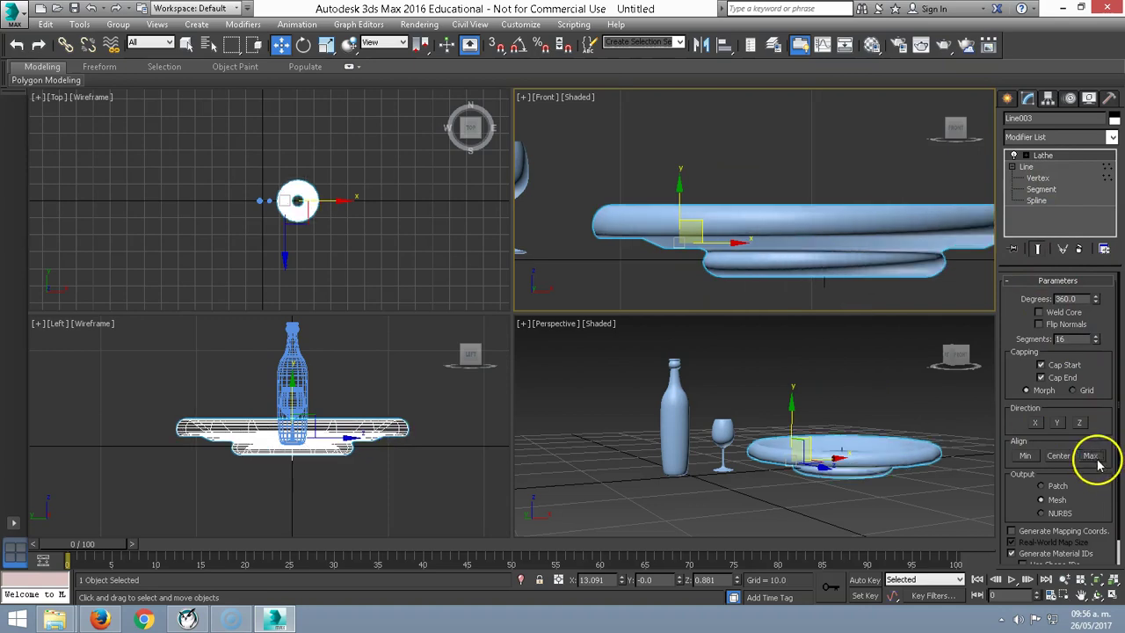
scroll(835, 291, "down", 3)
scroll(753, 232, "down", 2)
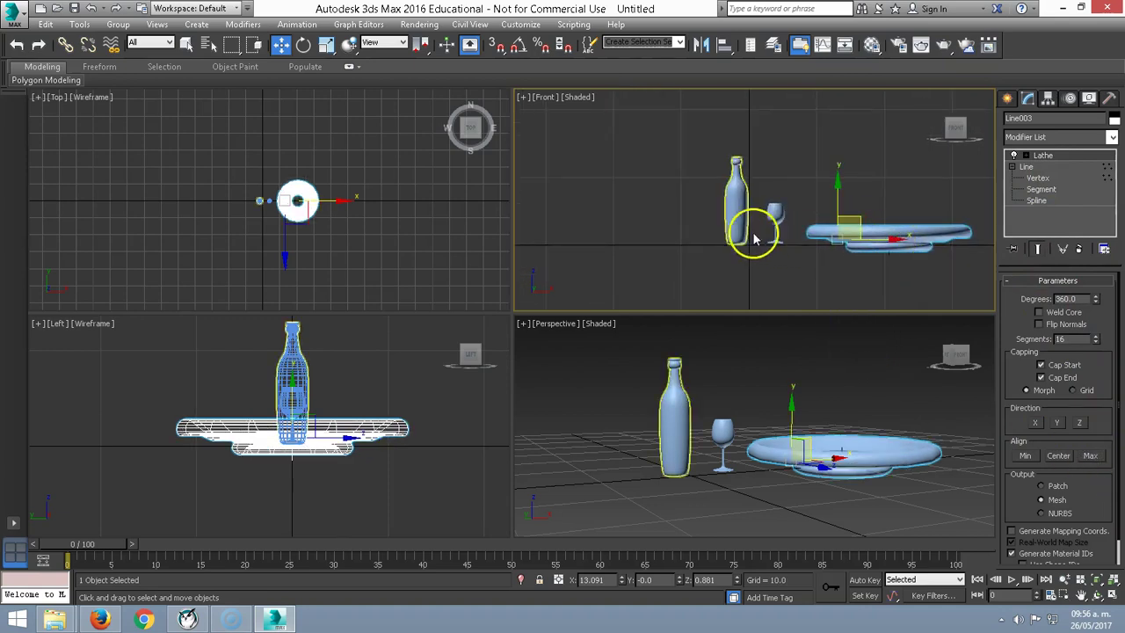
scroll(723, 230, "up", 4)
left_click(1007, 98)
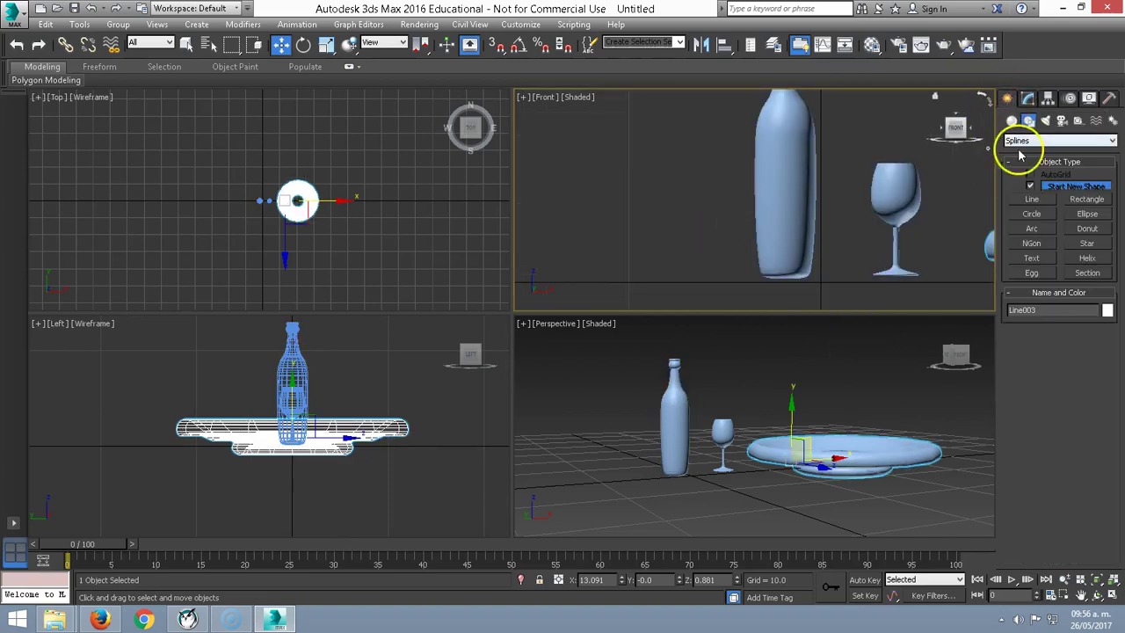
Draw a five-point hooked cup profile line in the Front view.
left_click(1029, 201)
scroll(721, 206, "up", 2)
scroll(729, 176, "up", 2)
left_click(740, 158)
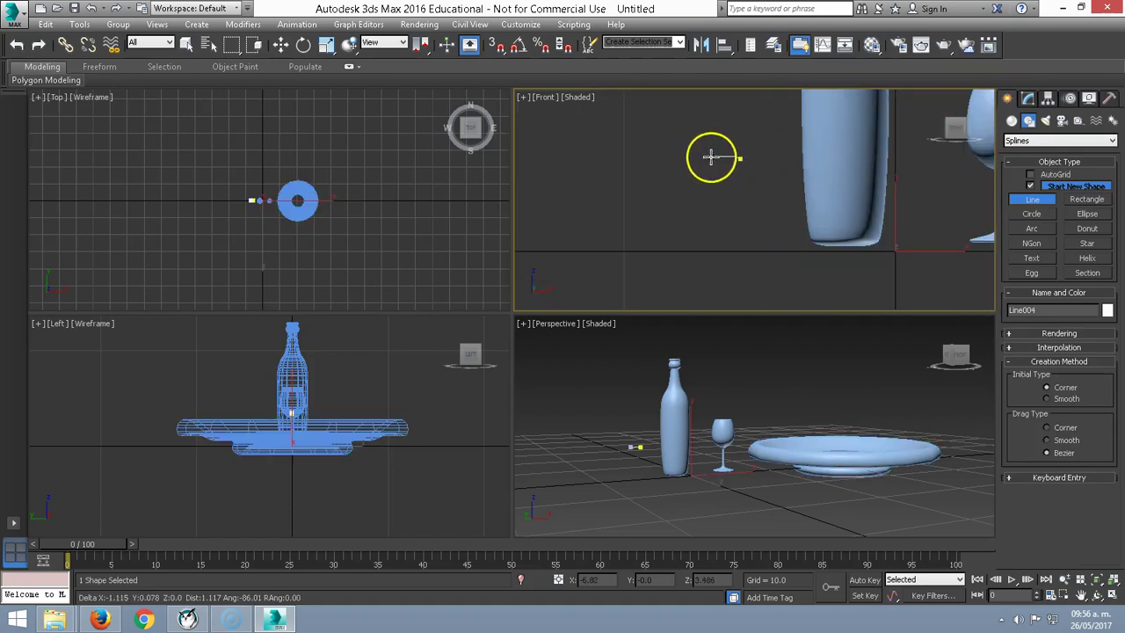
left_click(719, 161)
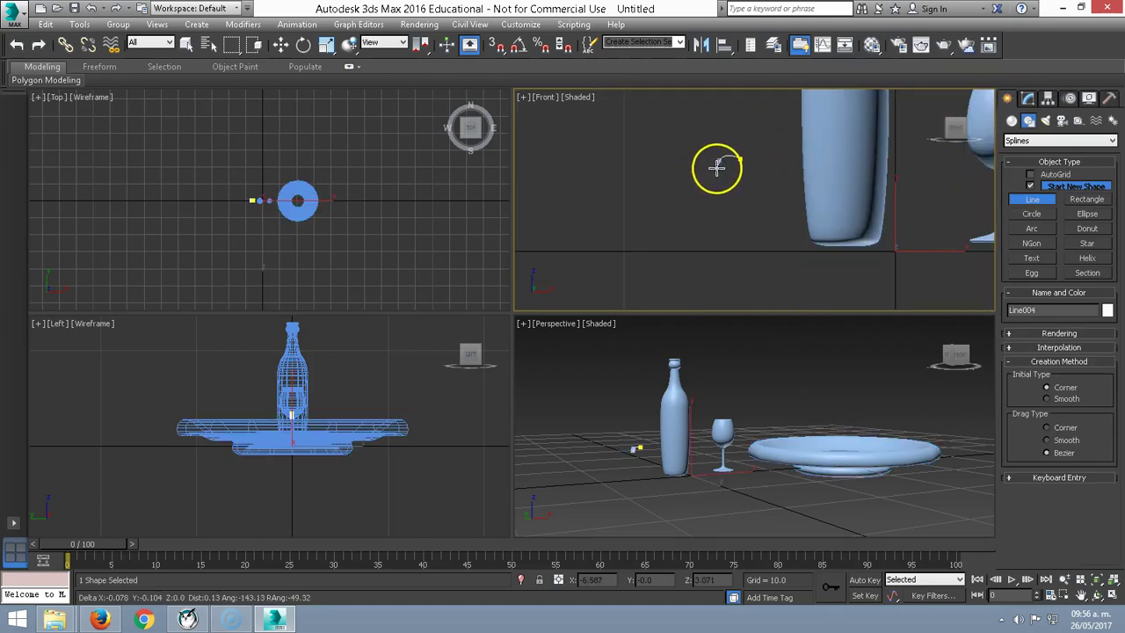
left_click(703, 217)
left_click(711, 244)
left_click(743, 231)
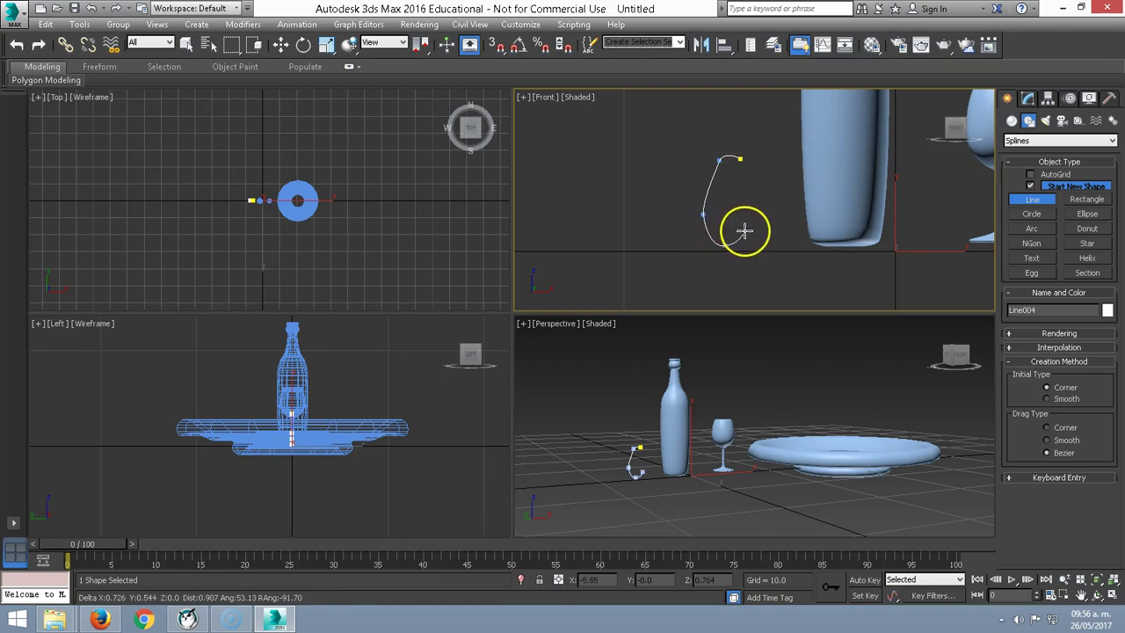
right_click(759, 231)
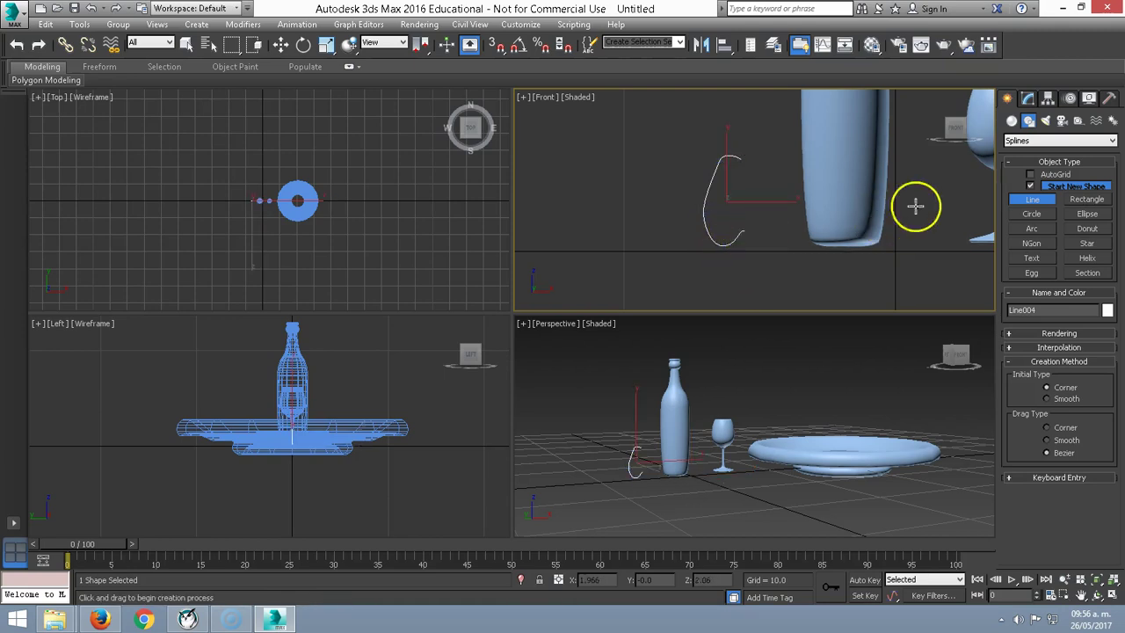
Lathe the new profile into a cup, setting Align to Max.
left_click(1027, 98)
left_click(1112, 139)
key("l")
key("Return")
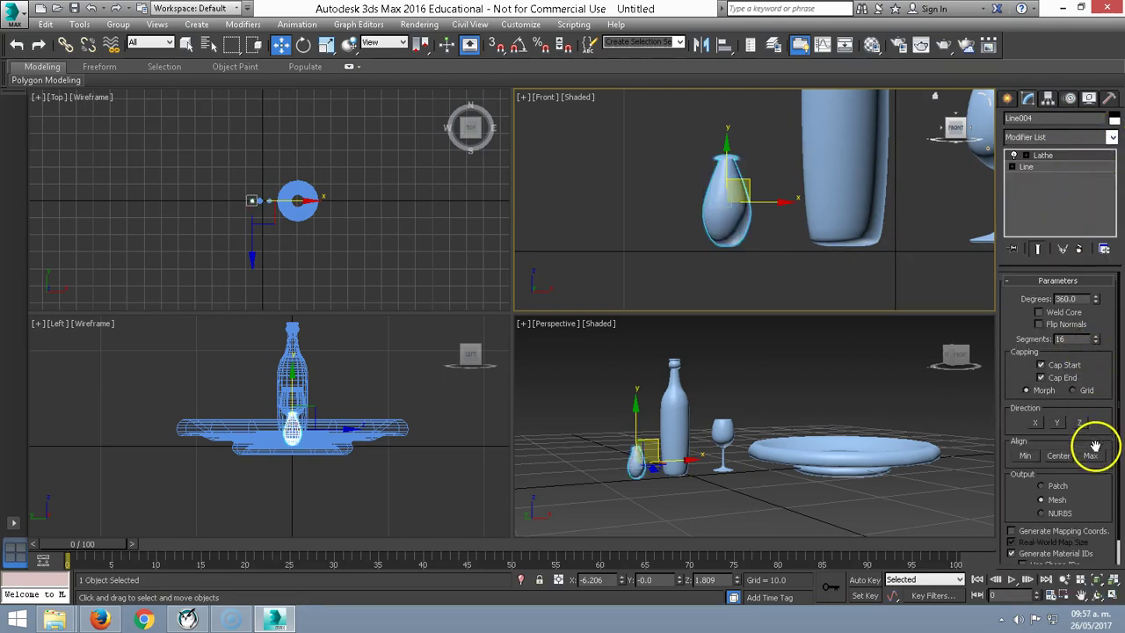
left_click(1091, 453)
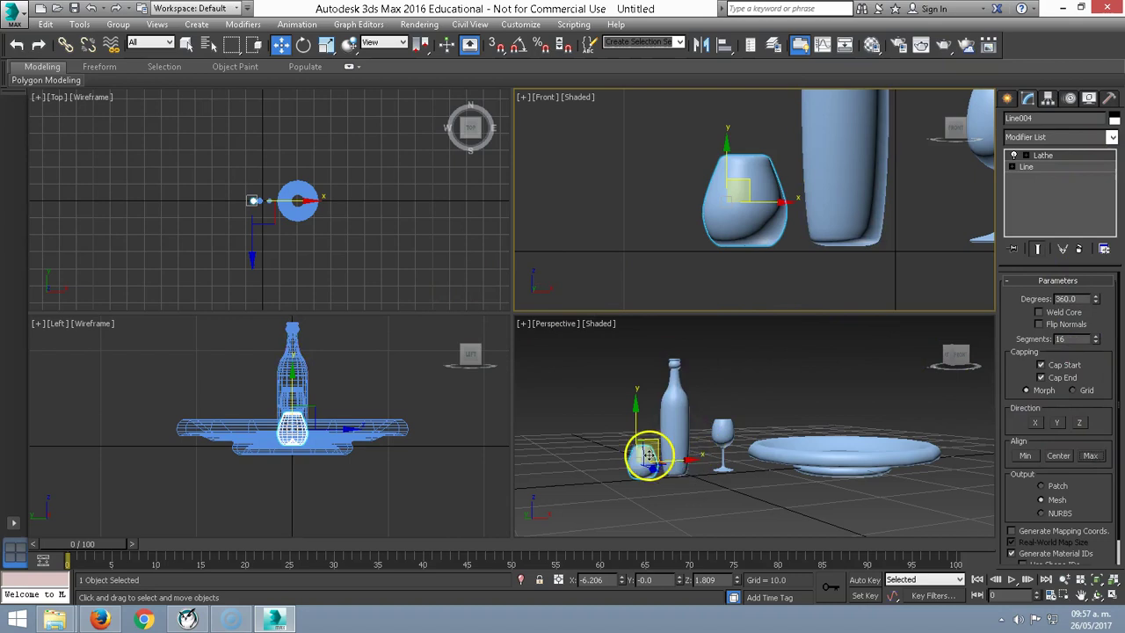
Slide the cup along X onto the plate and raise it to rest on the surface.
scroll(747, 187, "down", 2)
middle_click_drag(747, 187, 620, 241)
mouse_move(640, 251)
left_mouse_down()
mouse_move(946, 235)
mouse_move(919, 211)
left_mouse_up()
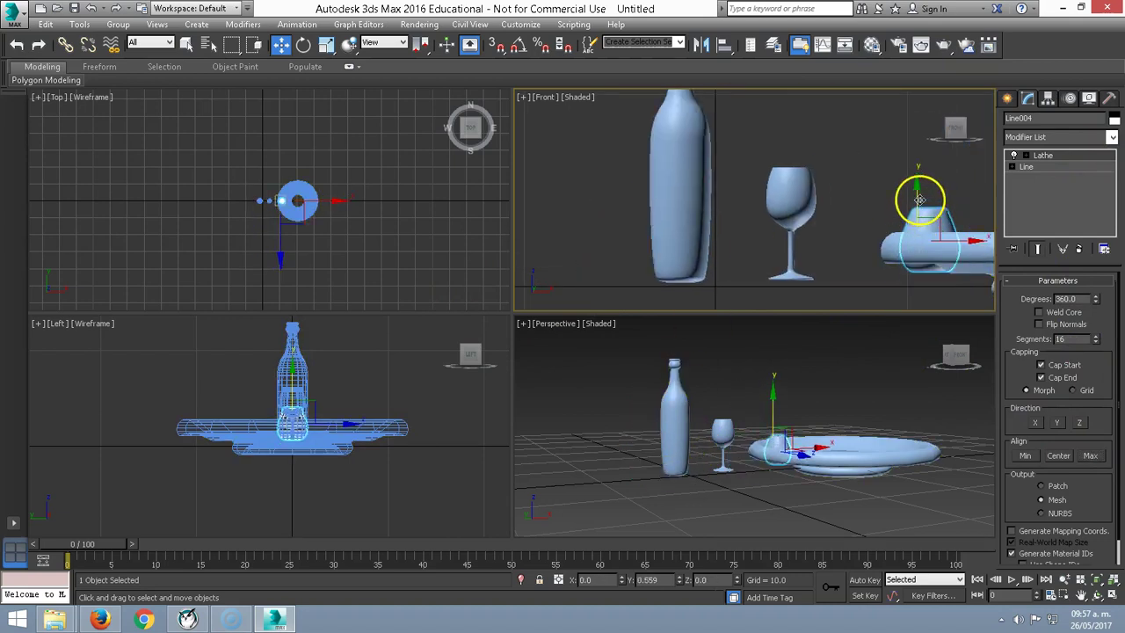
middle_click_drag(947, 227, 708, 201)
left_click(710, 208)
left_click_drag(726, 219, 789, 217)
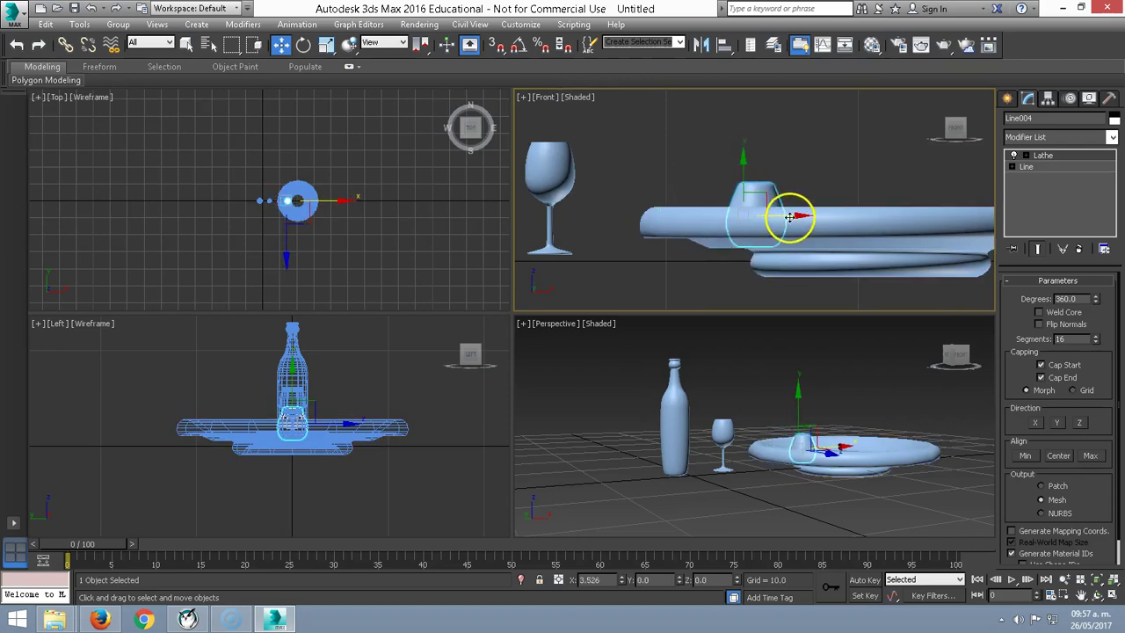
left_click_drag(743, 169, 744, 160)
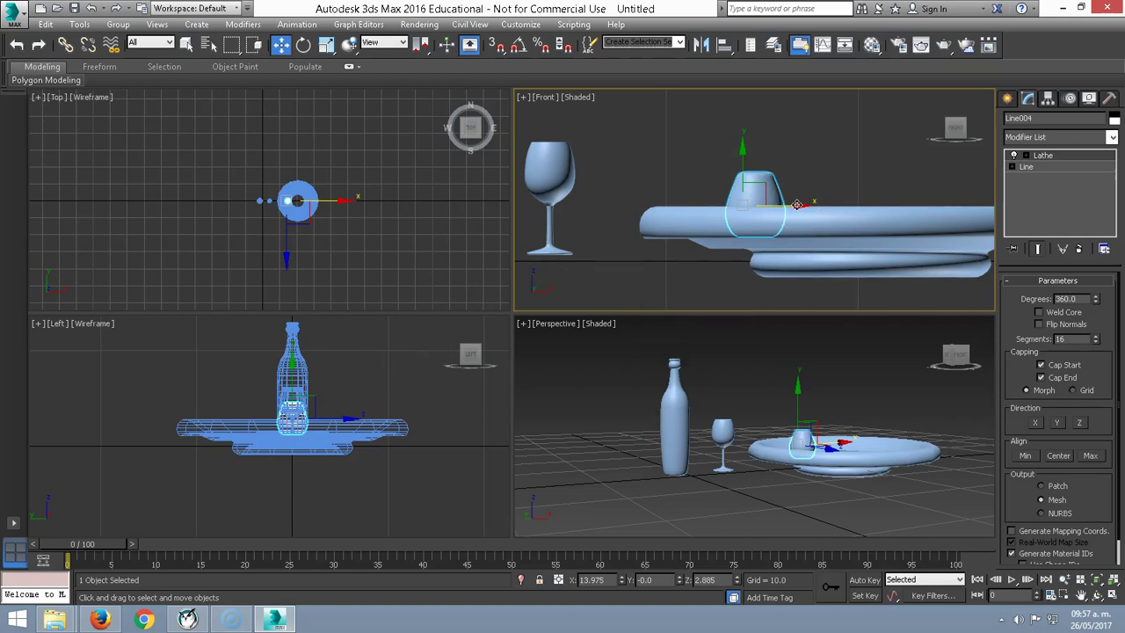
Shift-drag the cup to clone copies, then make three more copies.
left_click_drag(796, 204, 874, 200, "shift")
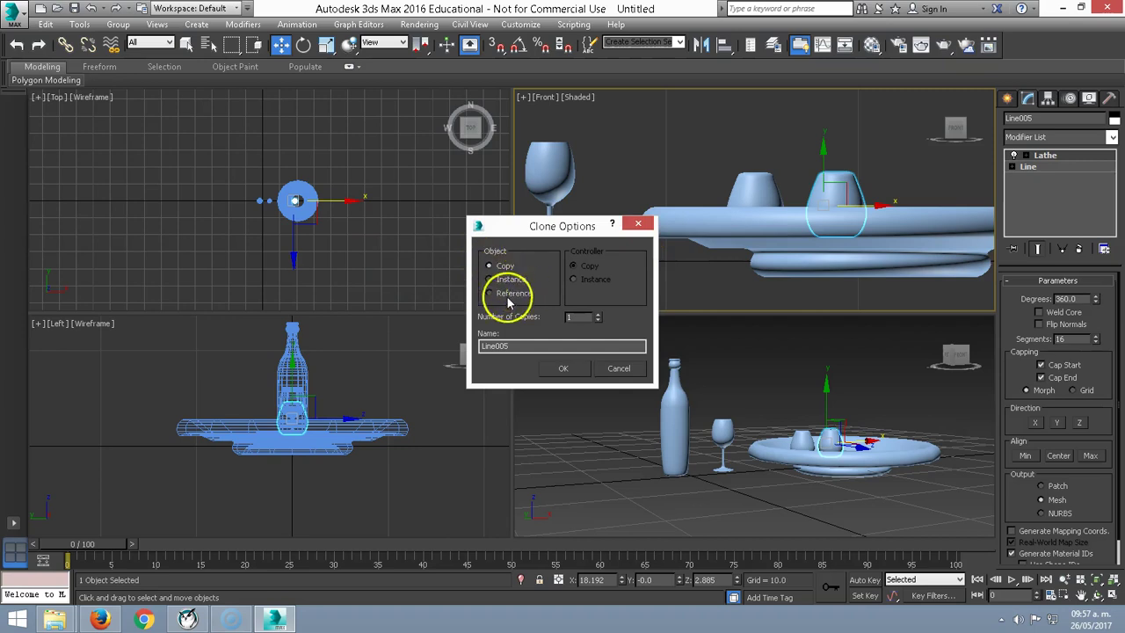
left_click(564, 369)
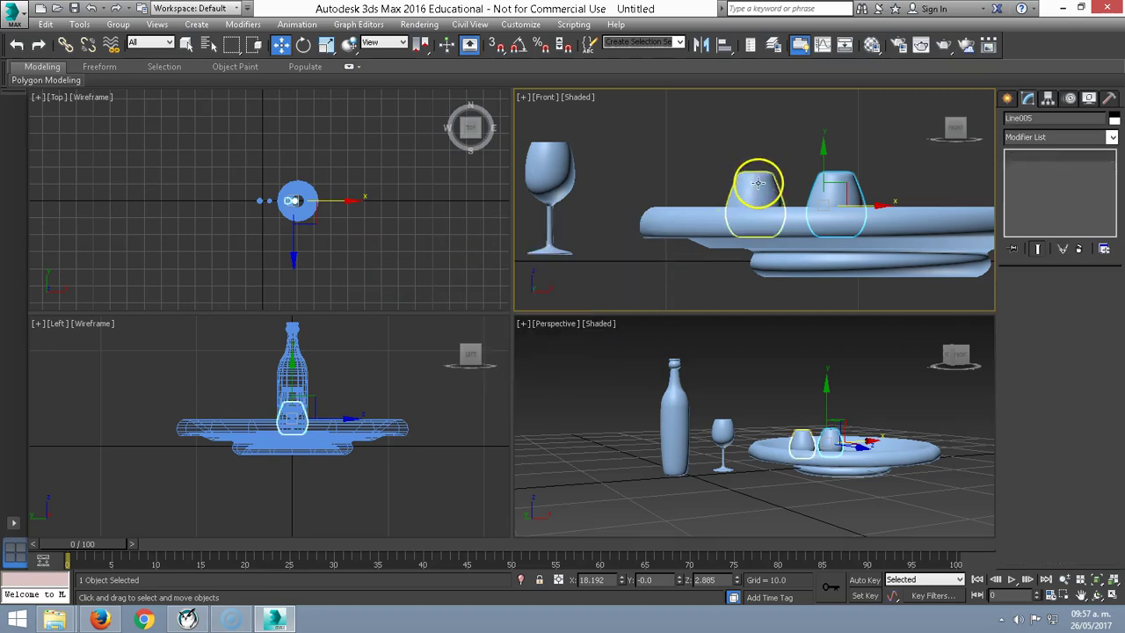
left_click(758, 176)
left_click(836, 180)
middle_click_drag(864, 201, 777, 228)
mouse_move(778, 229)
left_mouse_down("shift")
mouse_move(851, 220)
mouse_move(849, 247)
left_mouse_up("shift")
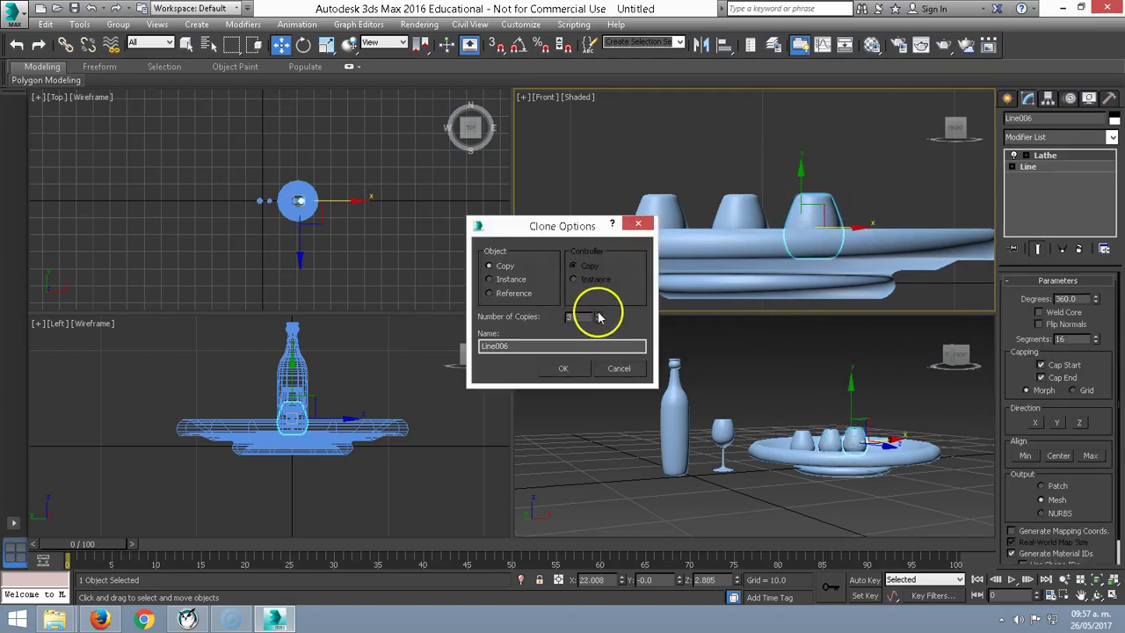
left_click(576, 373)
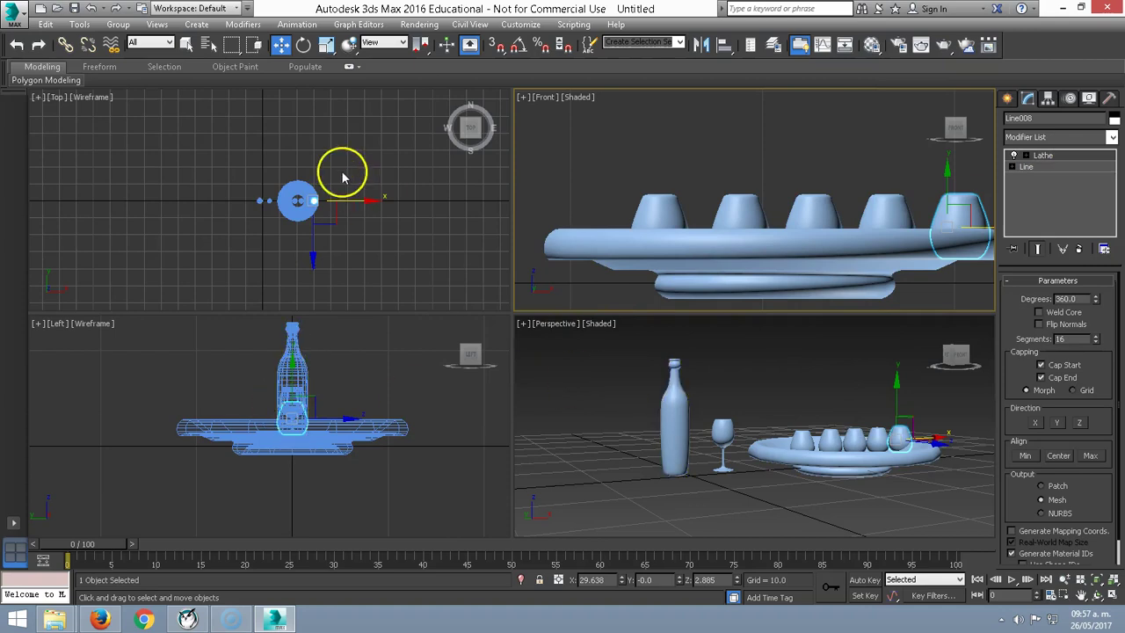
Move a cup toward the plate centre and rotate and rescale the individual cups.
scroll(302, 220, "up", 5)
middle_click_drag(301, 220, 280, 297)
mouse_move(349, 204)
left_mouse_down()
mouse_move(279, 242)
mouse_move(259, 211)
mouse_move(272, 182)
left_mouse_up()
left_click(654, 201)
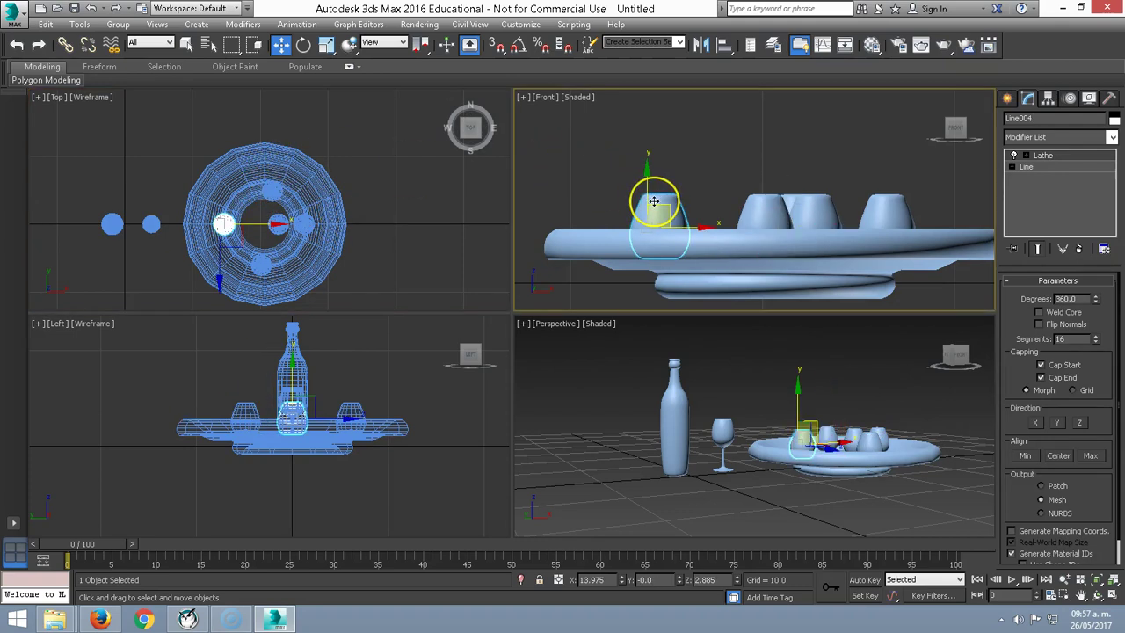
key("e")
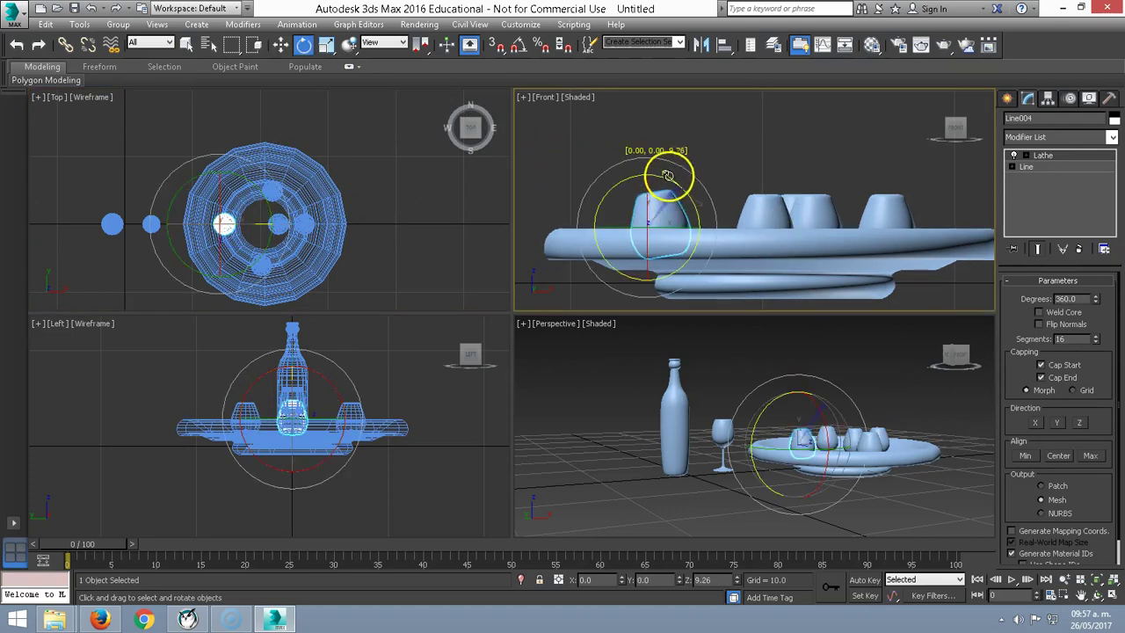
left_click(878, 200)
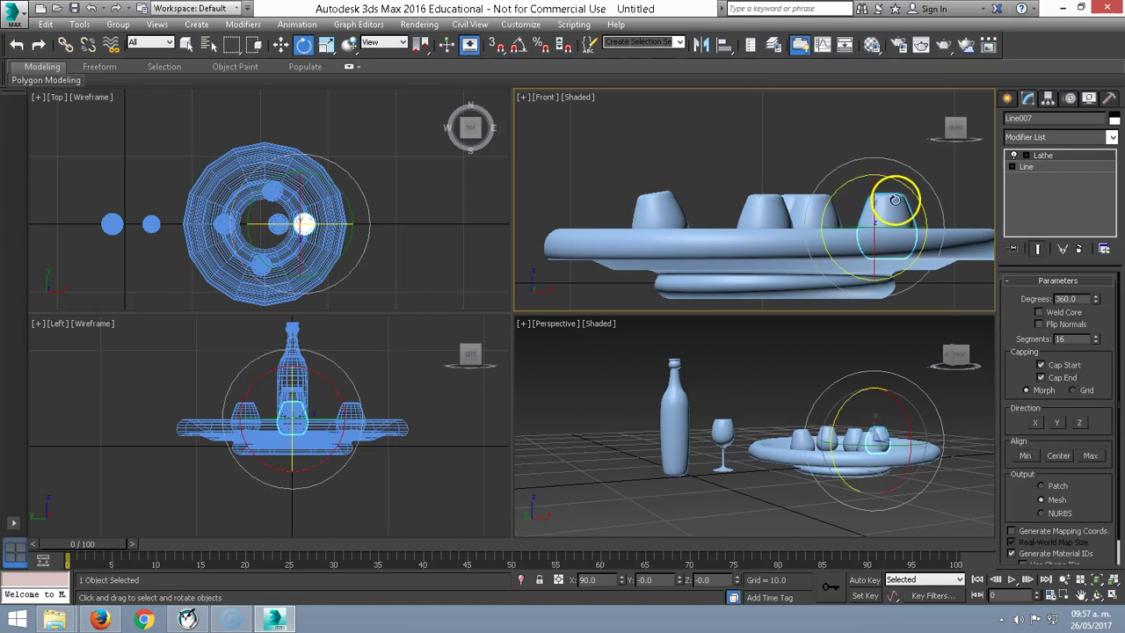
left_click(757, 205)
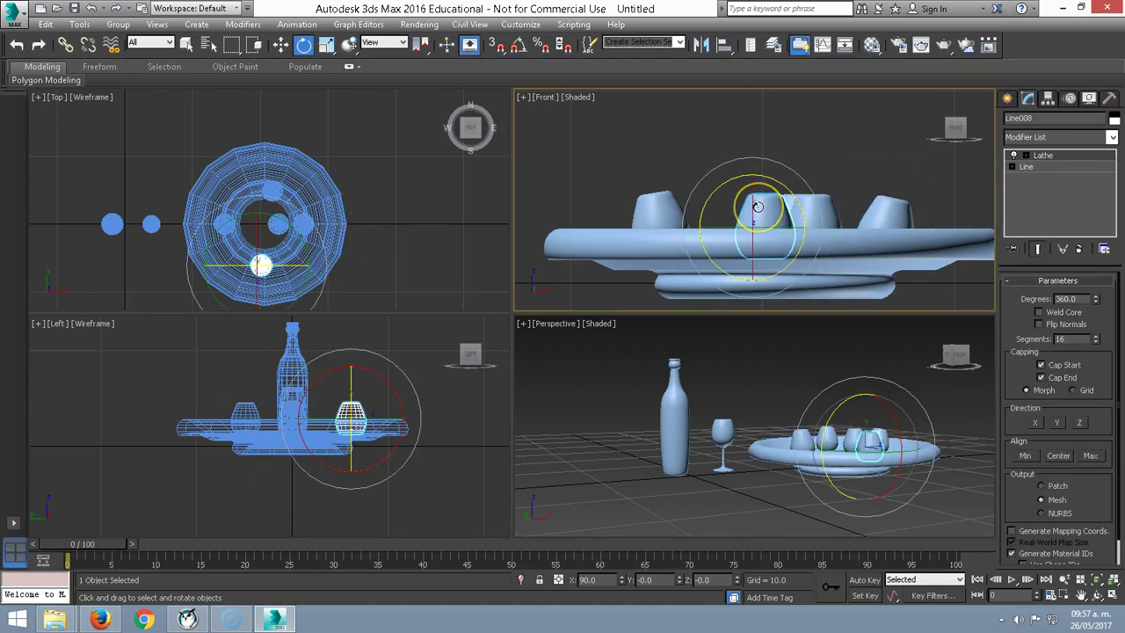
key("r")
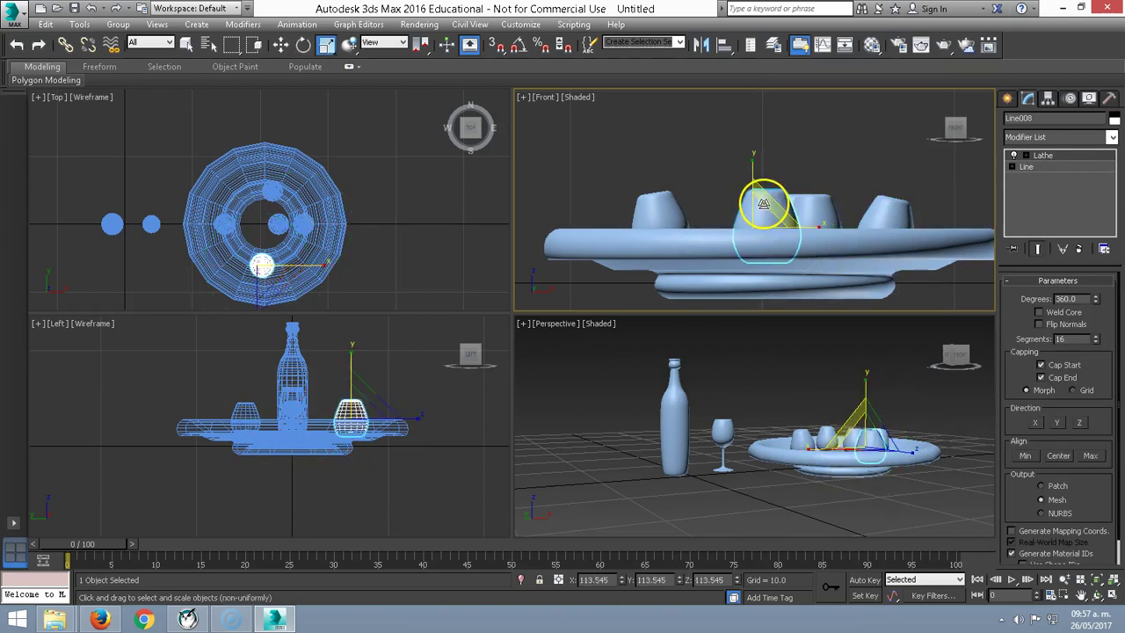
key("w")
mouse_move(763, 204)
left_mouse_down()
mouse_move(761, 190)
mouse_move(769, 219)
left_mouse_up()
left_click(807, 219)
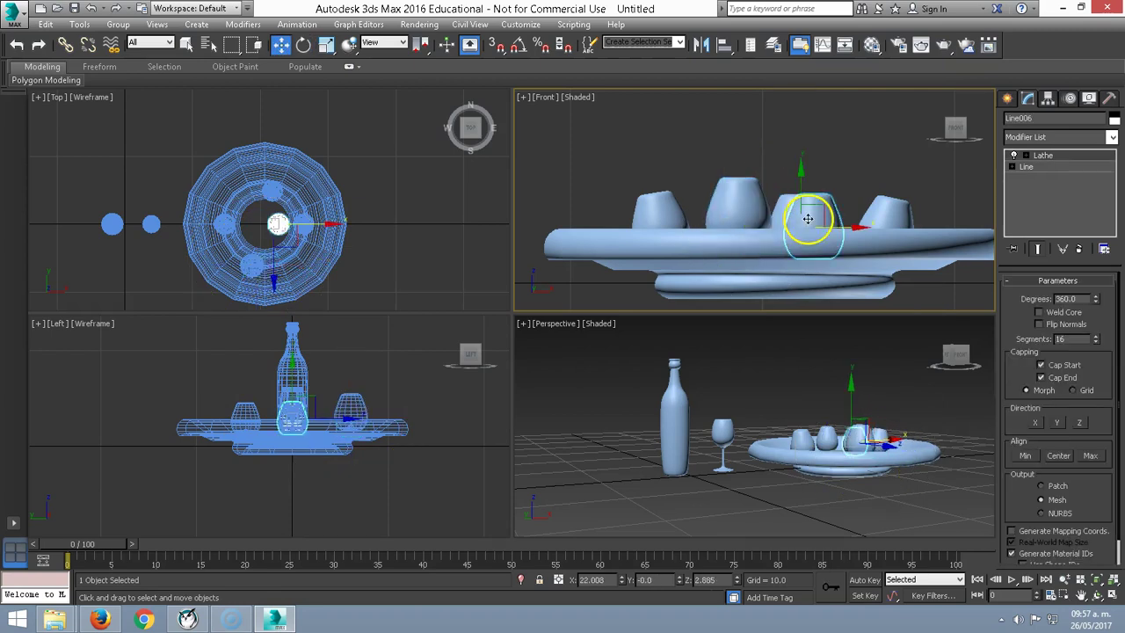
key("r")
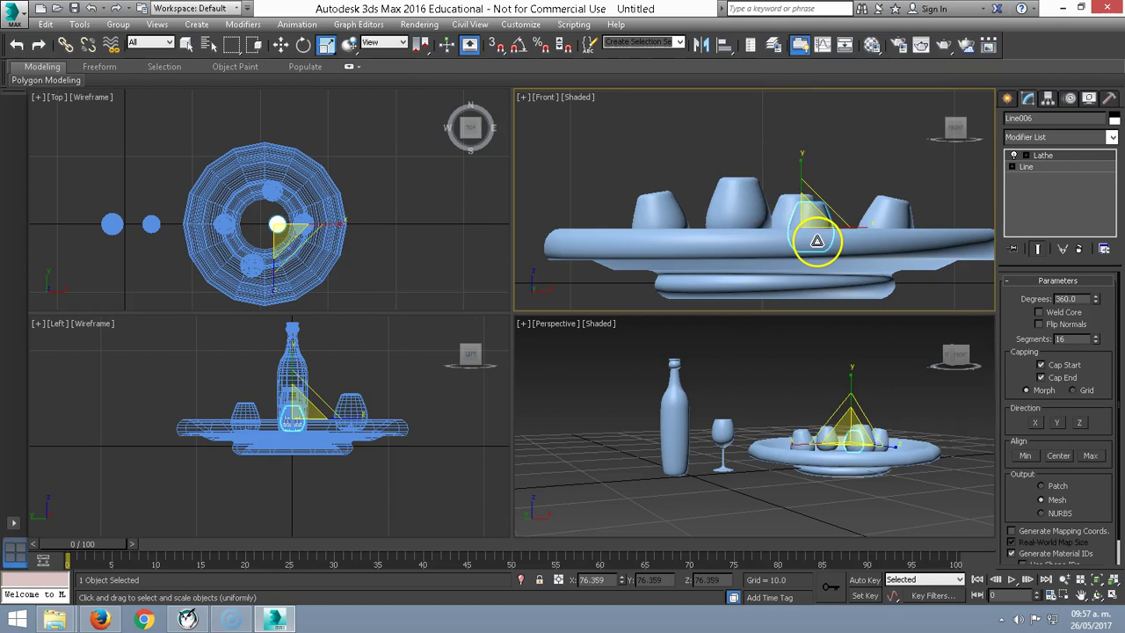
key("w")
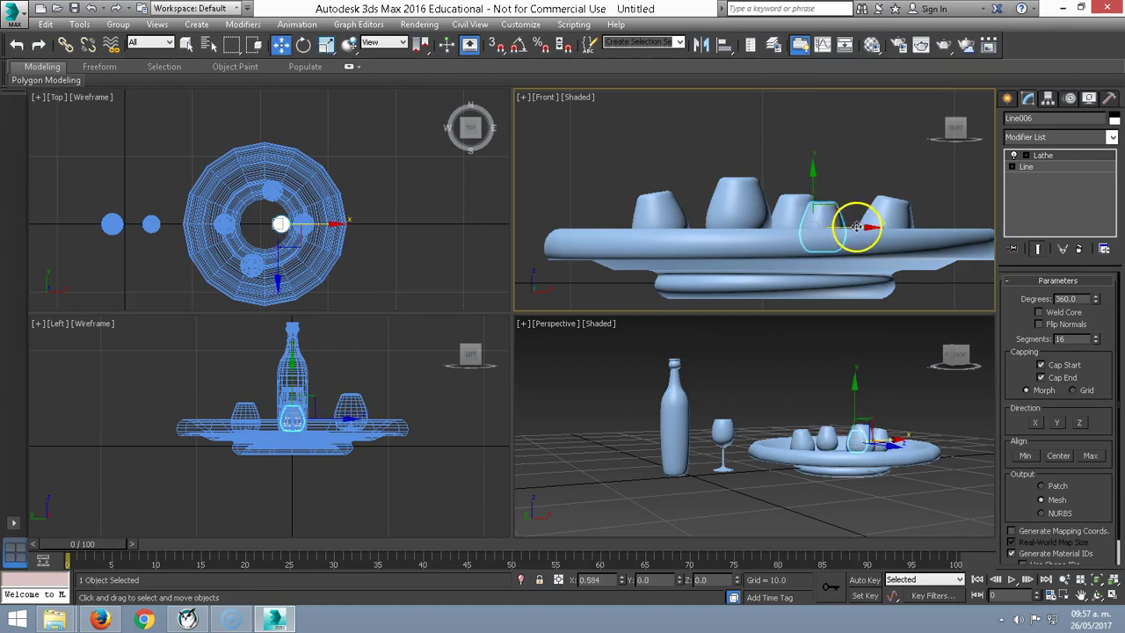
In wireframe front view, lower the middle cup onto the plate and shift the right cup.
scroll(756, 408, "up", 5)
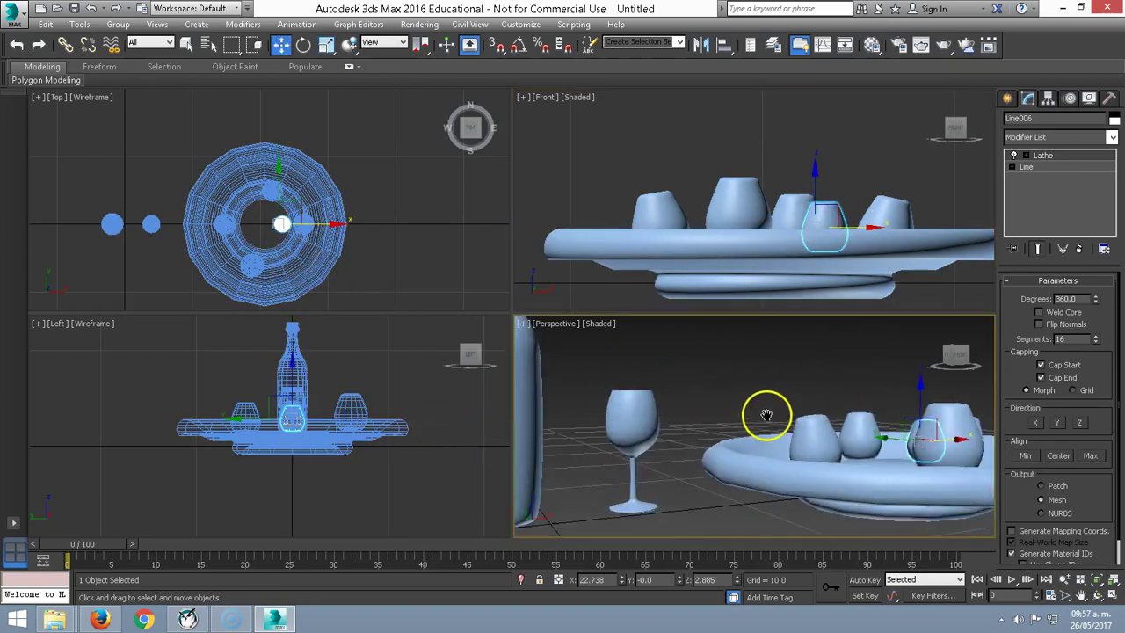
middle_click_drag(771, 413, 758, 314, "alt")
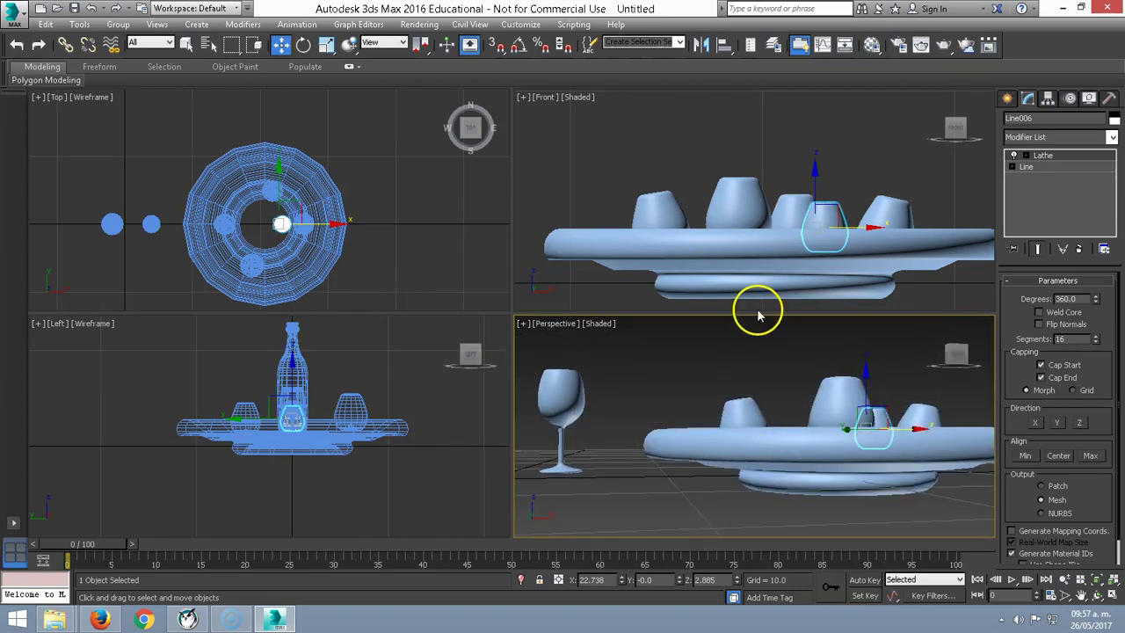
left_click(741, 209)
key("F3")
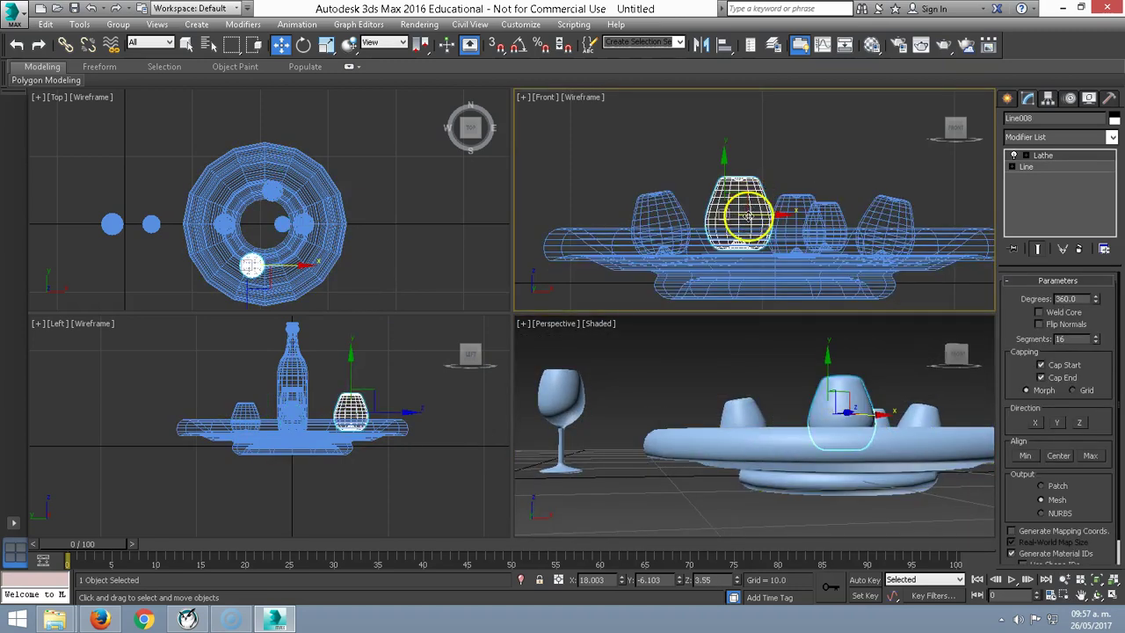
scroll(743, 198, "up", 2)
left_click(716, 168)
left_click(719, 169)
left_click_drag(718, 169, 719, 188)
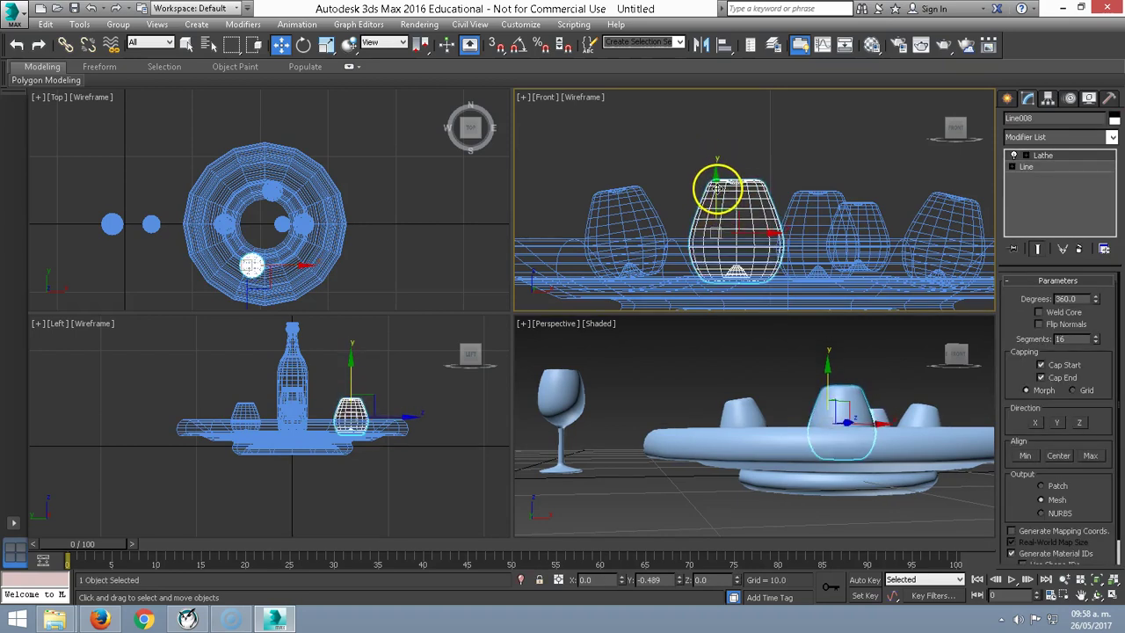
left_click(866, 223)
mouse_move(879, 235)
left_mouse_down()
mouse_move(900, 237)
mouse_move(863, 215)
left_mouse_up()
Tilt the cups with rotation, then restore shaded front view showing bottle, glass and tray.
key("e")
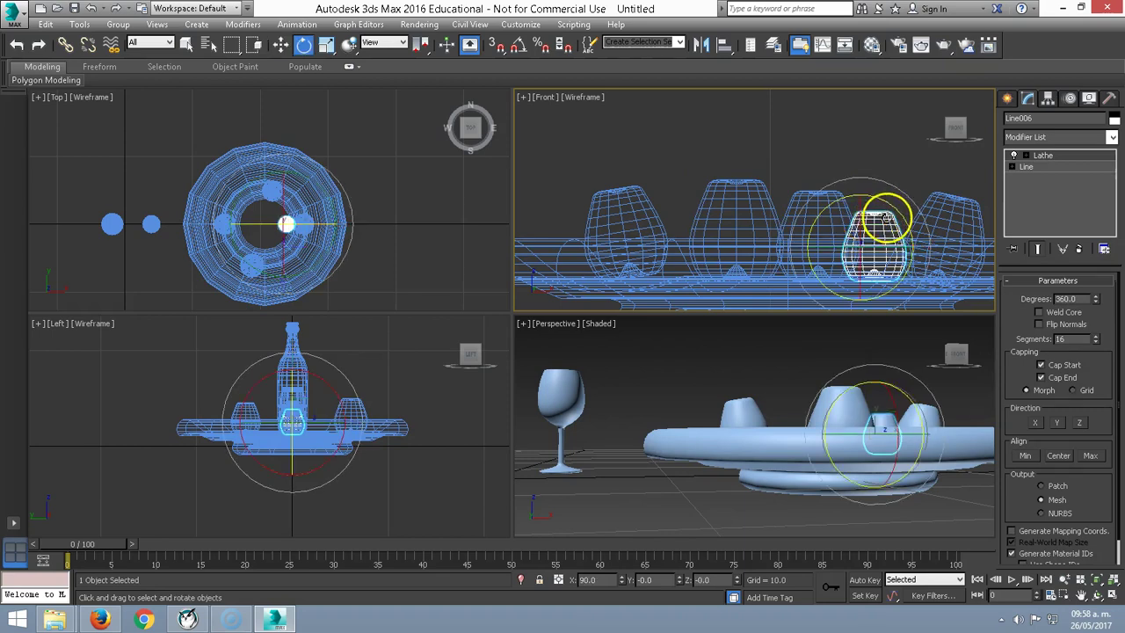
left_click(859, 227)
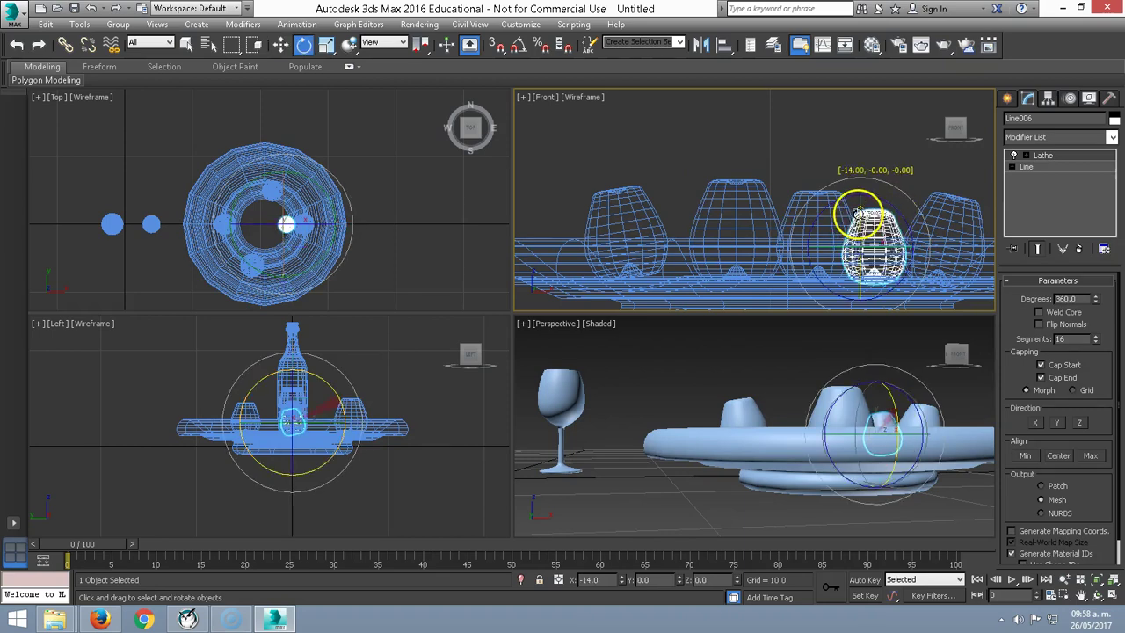
left_click(844, 161)
left_click(818, 189)
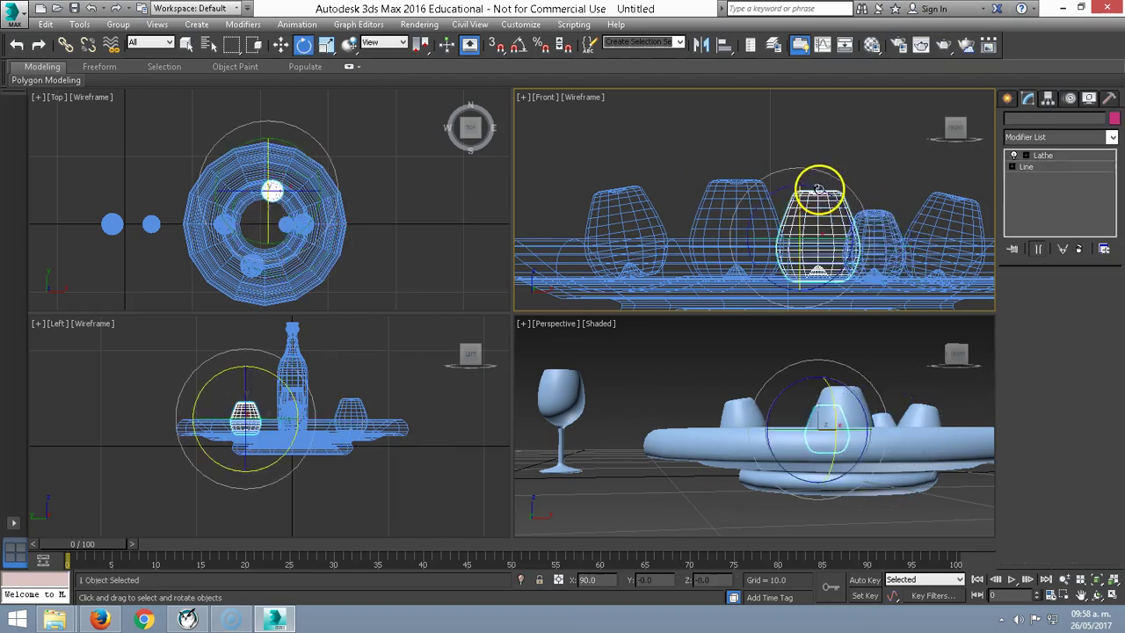
left_click(744, 146)
scroll(743, 183, "down", 4)
key("F3")
middle_click_drag(723, 238, 810, 270)
scroll(810, 269, "up", 2)
Select the bottle, wine glass, tray and cups, nudging the tray group up and left.
left_click(585, 214)
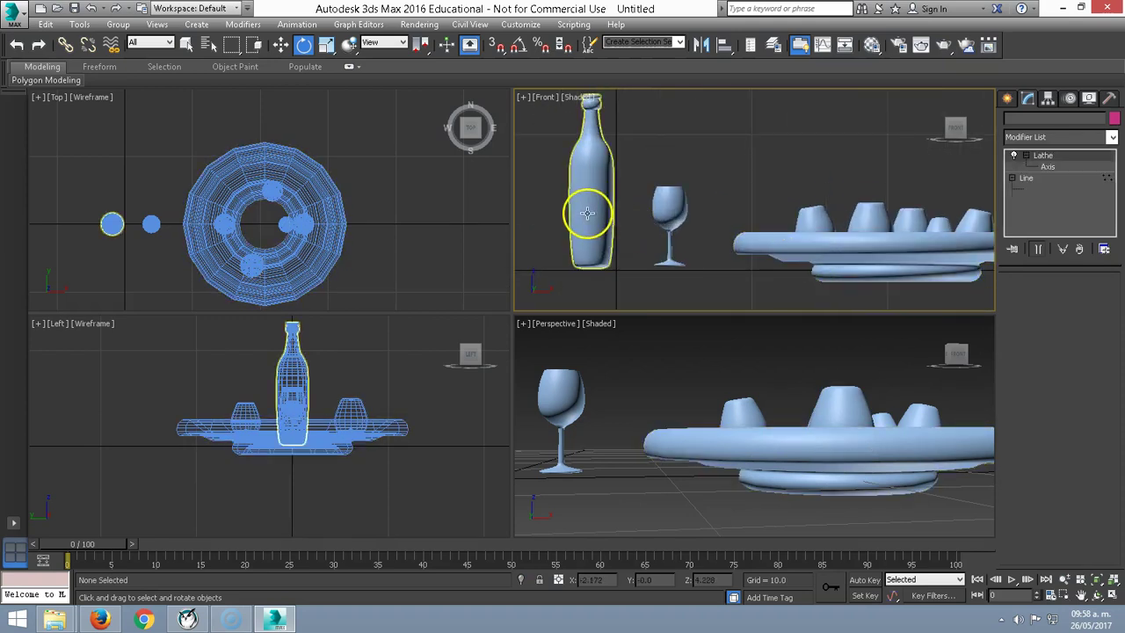
left_click(665, 227)
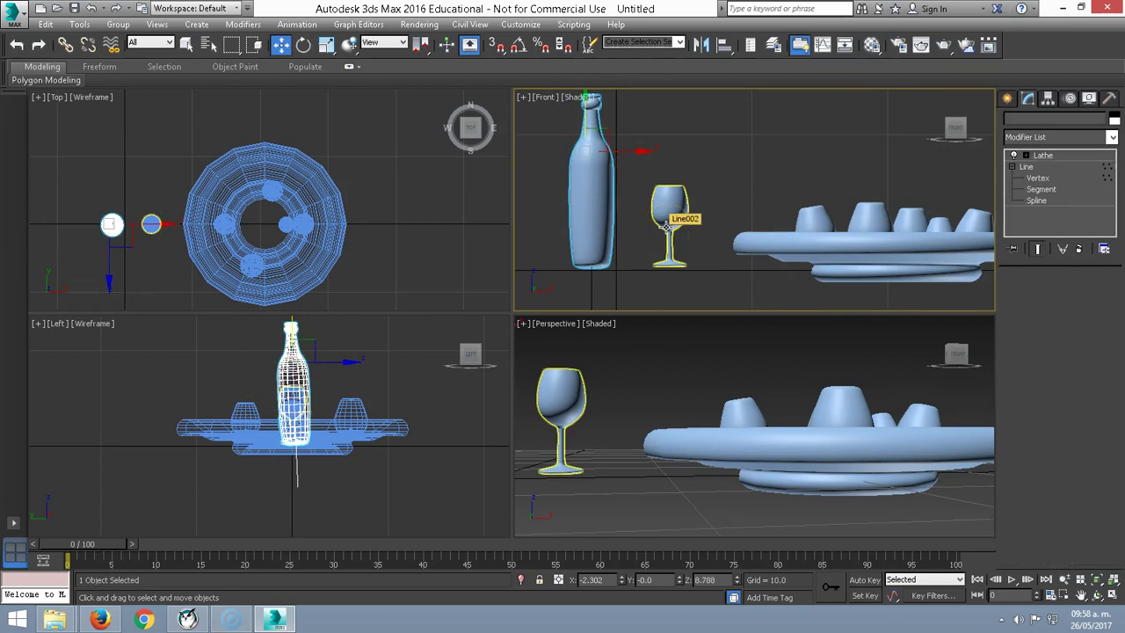
key("w")
scroll(779, 231, "down", 2)
scroll(728, 196, "down", 2)
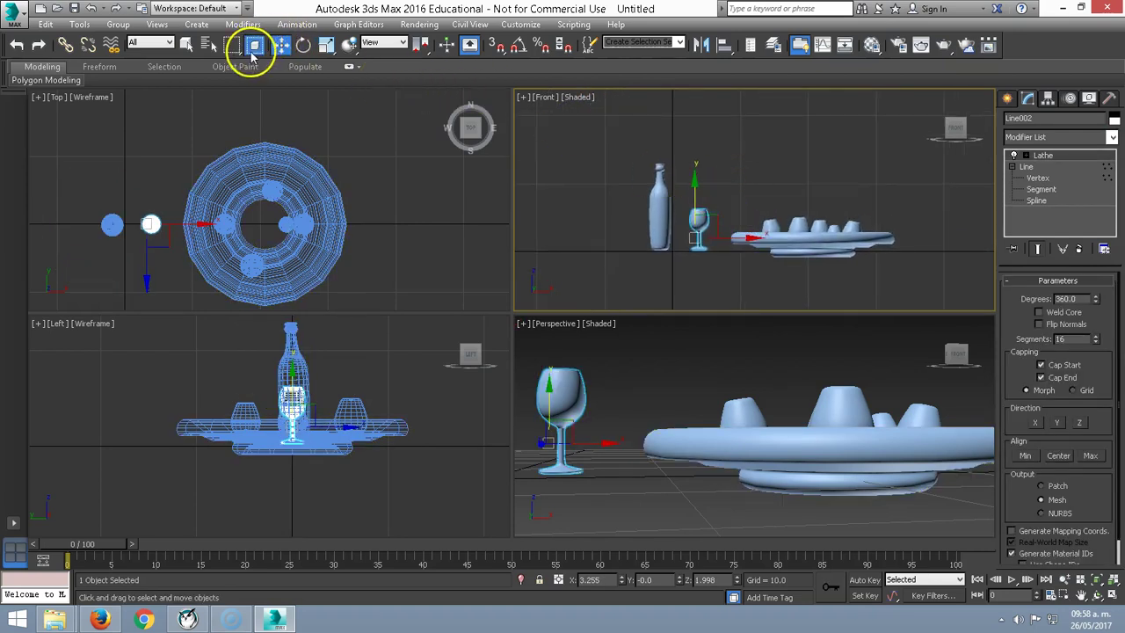
mouse_move(723, 168)
left_mouse_down()
mouse_move(918, 302)
mouse_move(934, 296)
left_mouse_up()
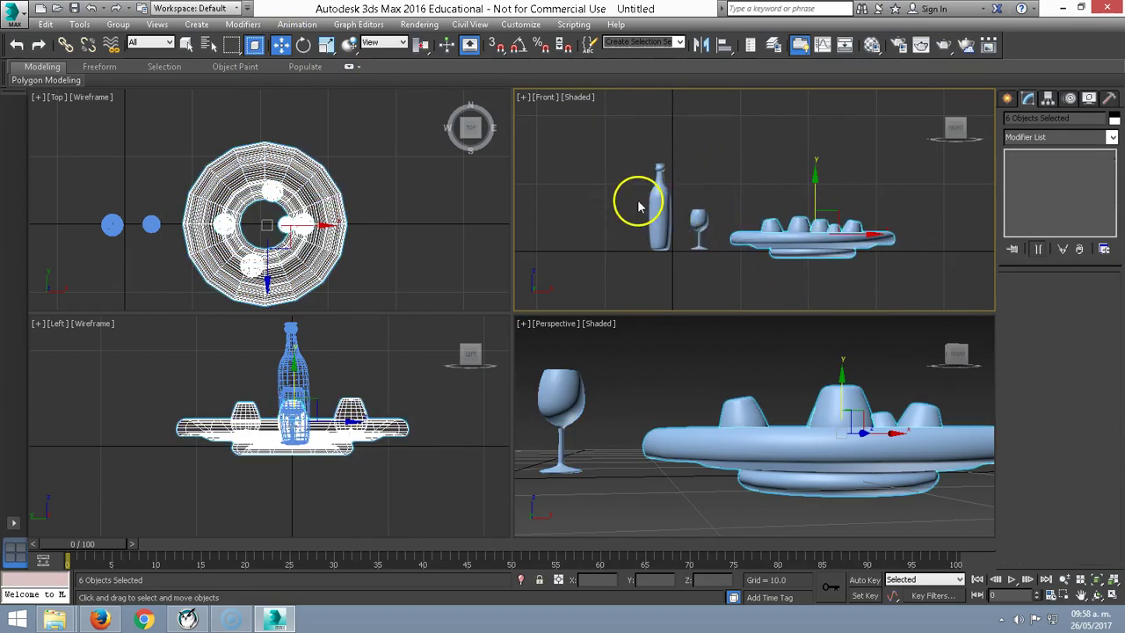
left_click_drag(722, 191, 911, 286)
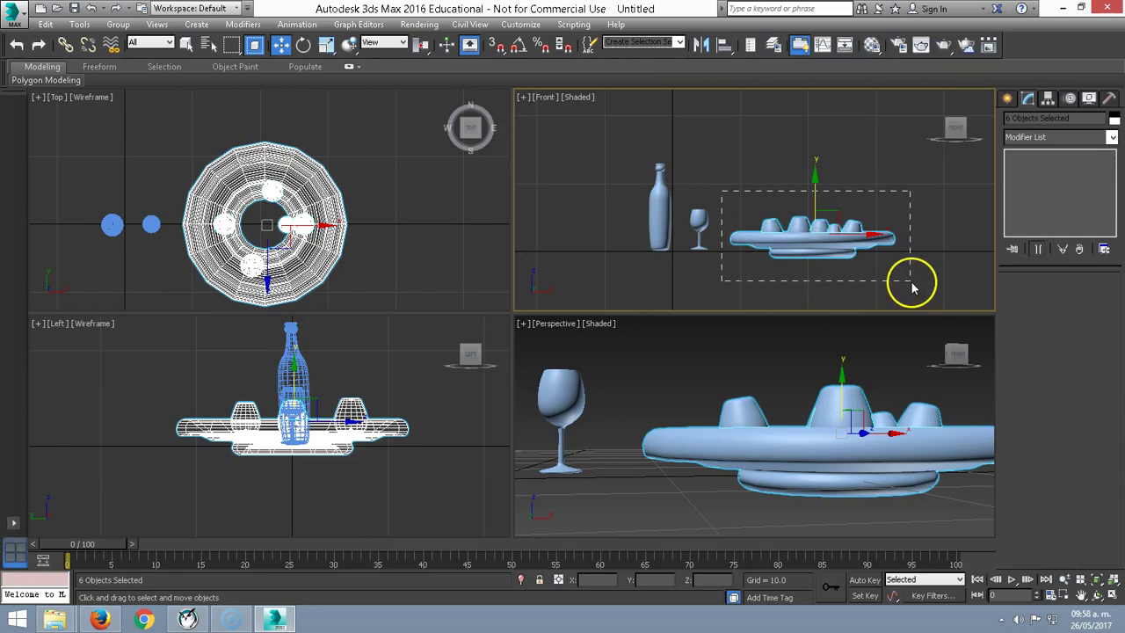
left_click_drag(836, 219, 828, 211)
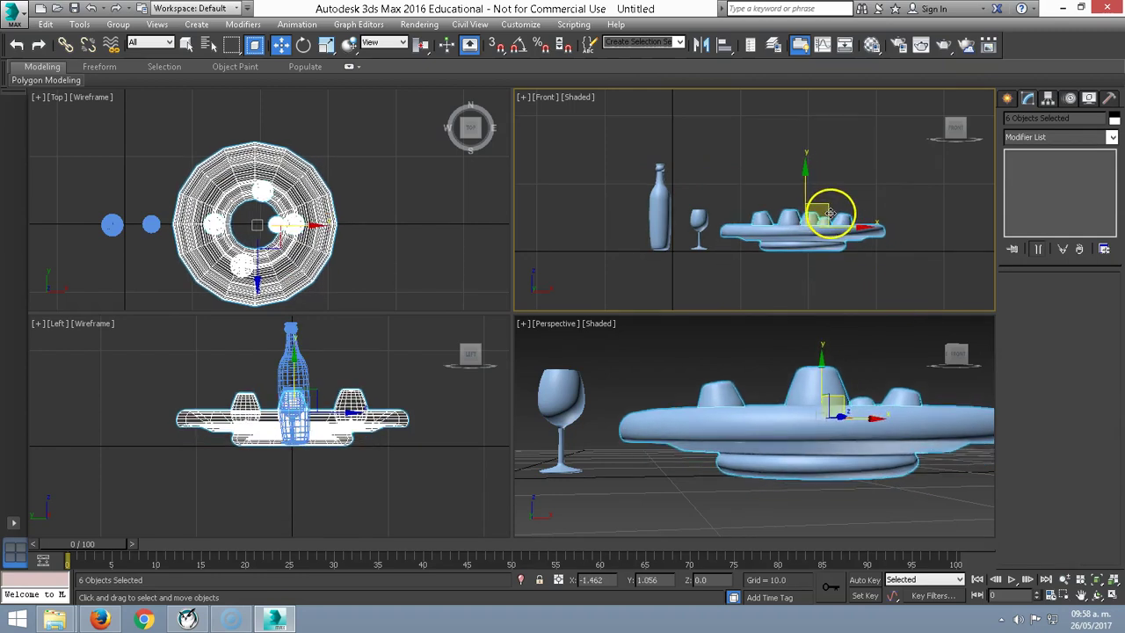
left_click(256, 45)
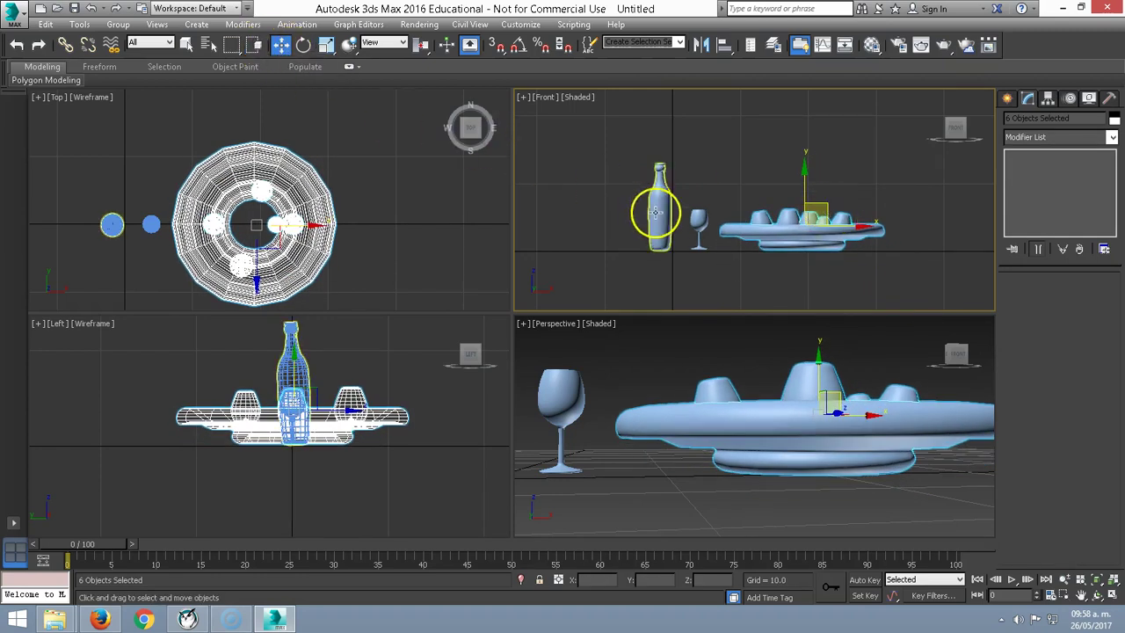
mouse_move(678, 226)
left_mouse_down()
mouse_move(753, 224)
mouse_move(705, 172)
left_mouse_up()
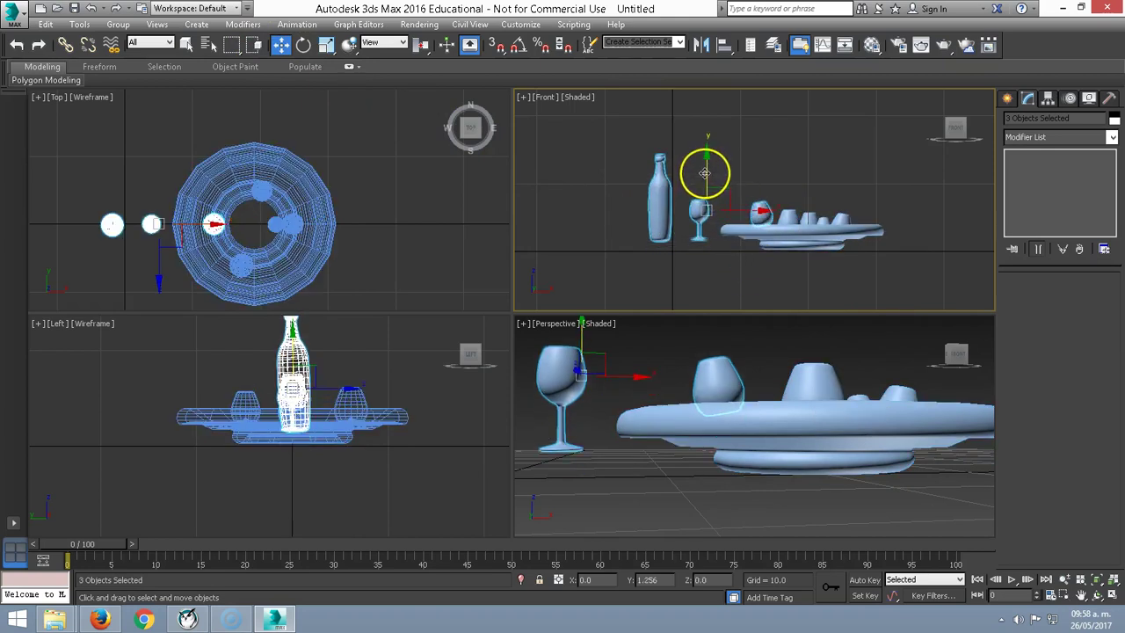
Undo the raise, then lower the wine glass slightly beside the bottle.
key("ctrl+z")
left_click(746, 146)
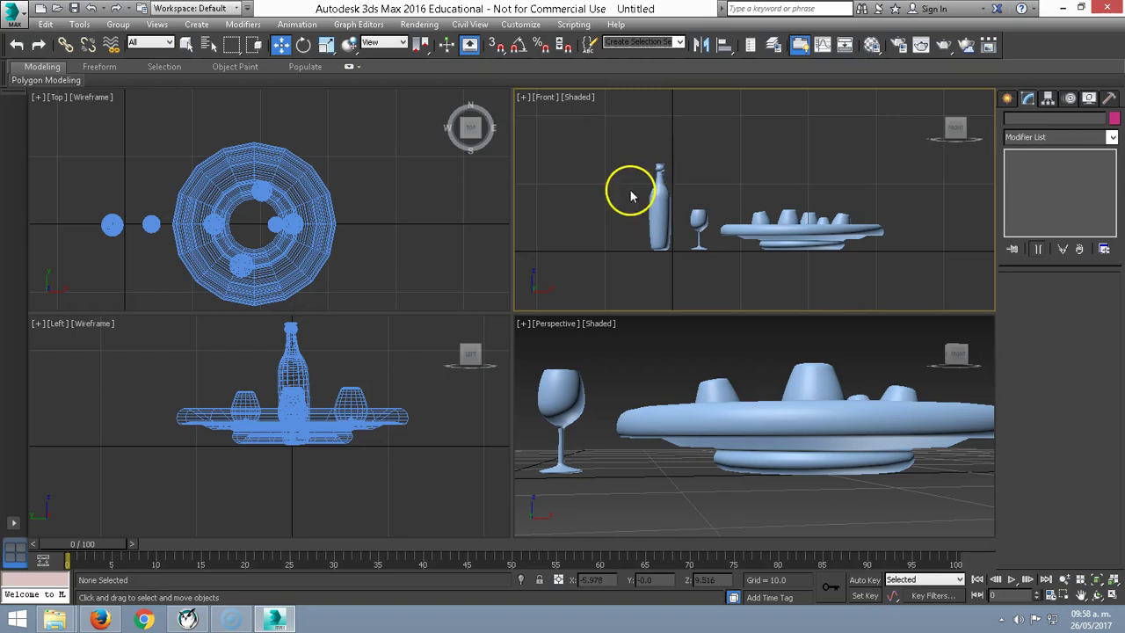
left_click(703, 227)
scroll(705, 230, "up", 3)
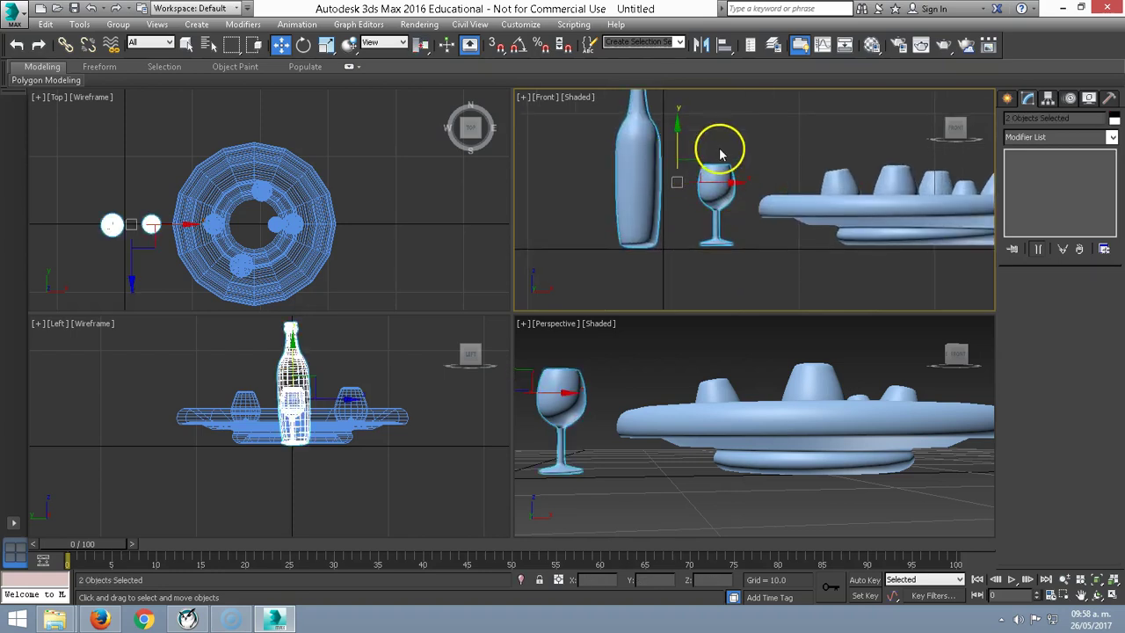
left_click(720, 167)
left_click_drag(707, 176, 709, 181)
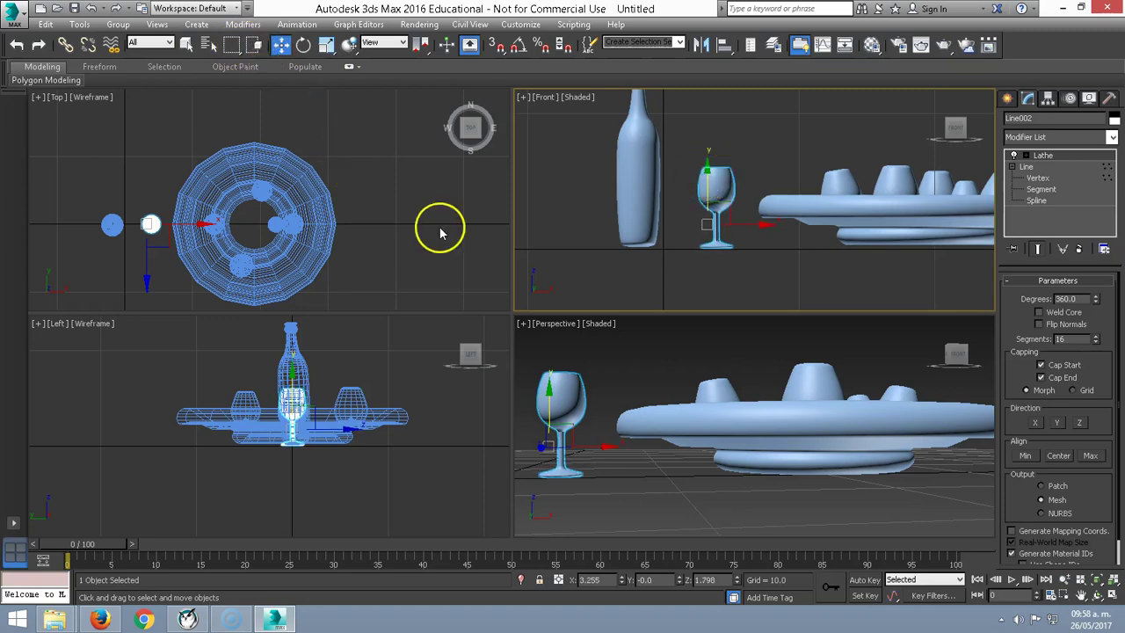
Select the plate in the Top viewport.
scroll(650, 279, "down", 2)
scroll(665, 234, "down", 2)
scroll(665, 219, "down", 1)
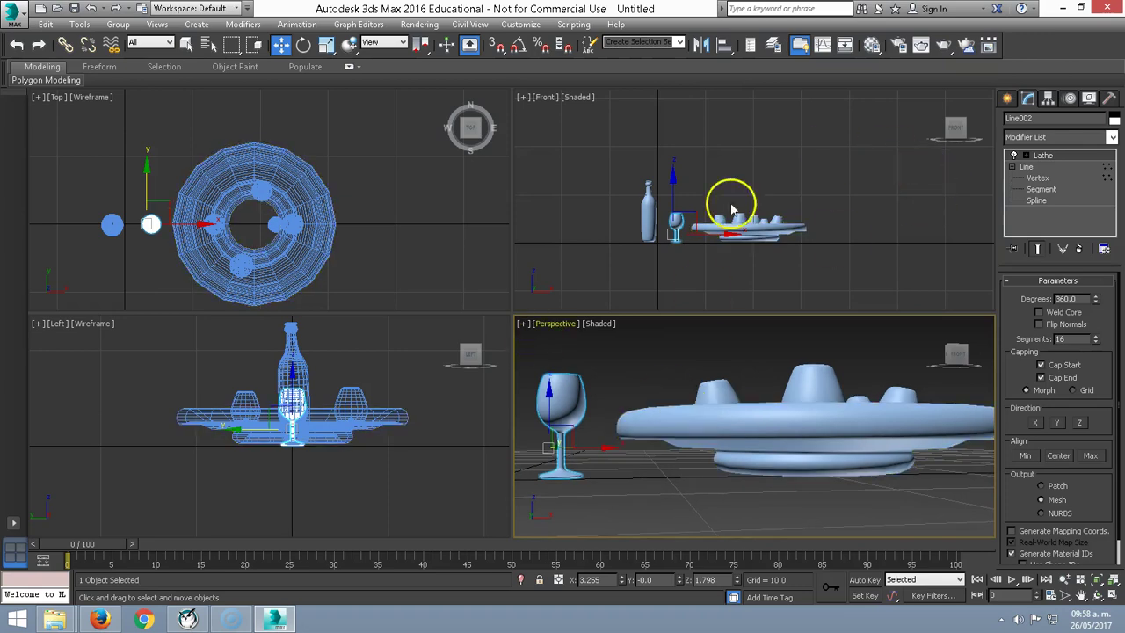
left_click(269, 224)
left_click(279, 250)
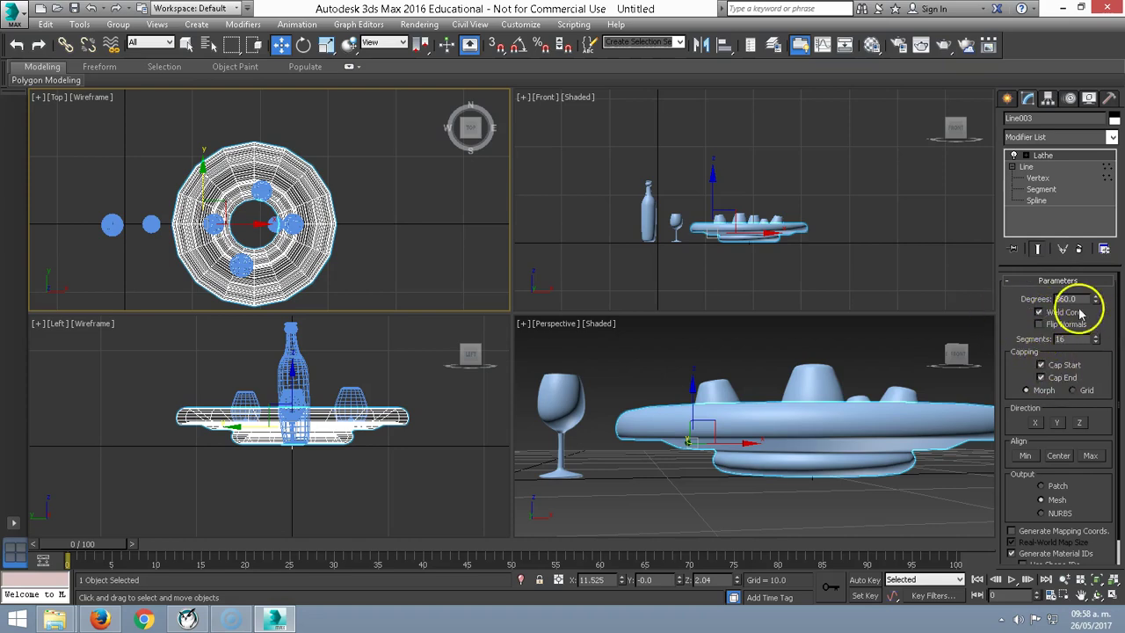
Shift the plate's Lathe axis to the left.
left_click(1048, 166)
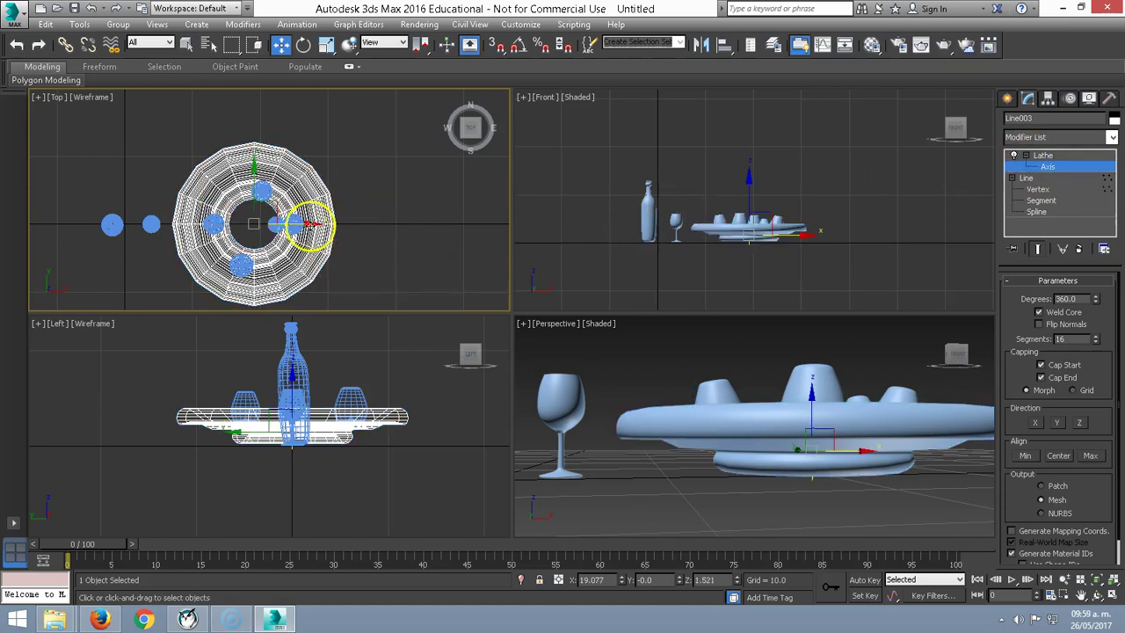
left_click_drag(309, 224, 290, 225)
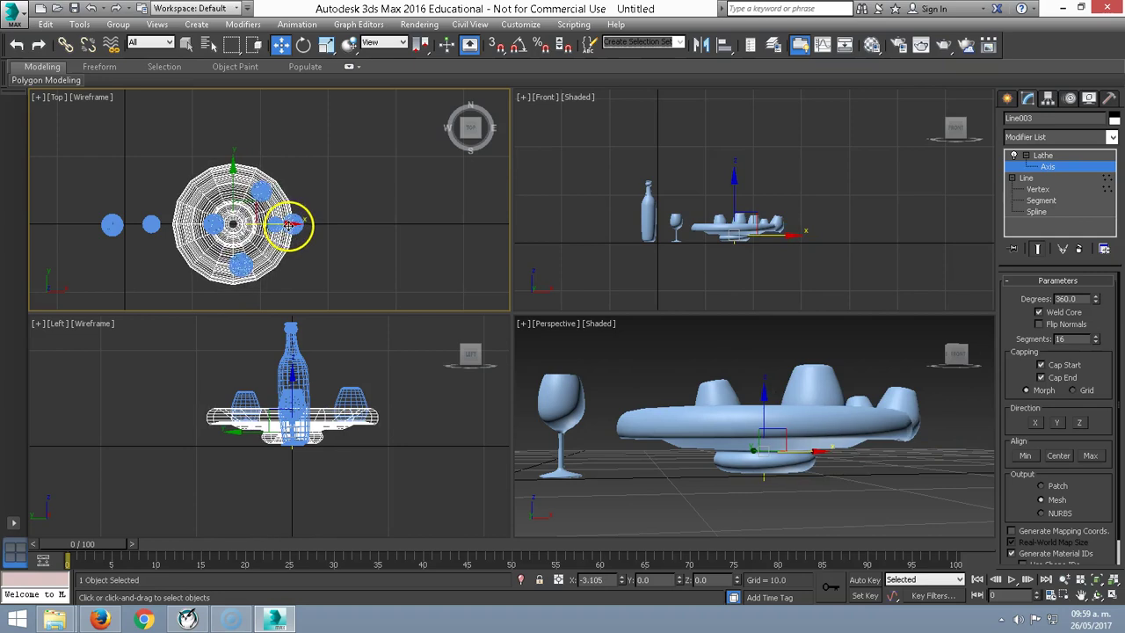
scroll(364, 221, "up", 3)
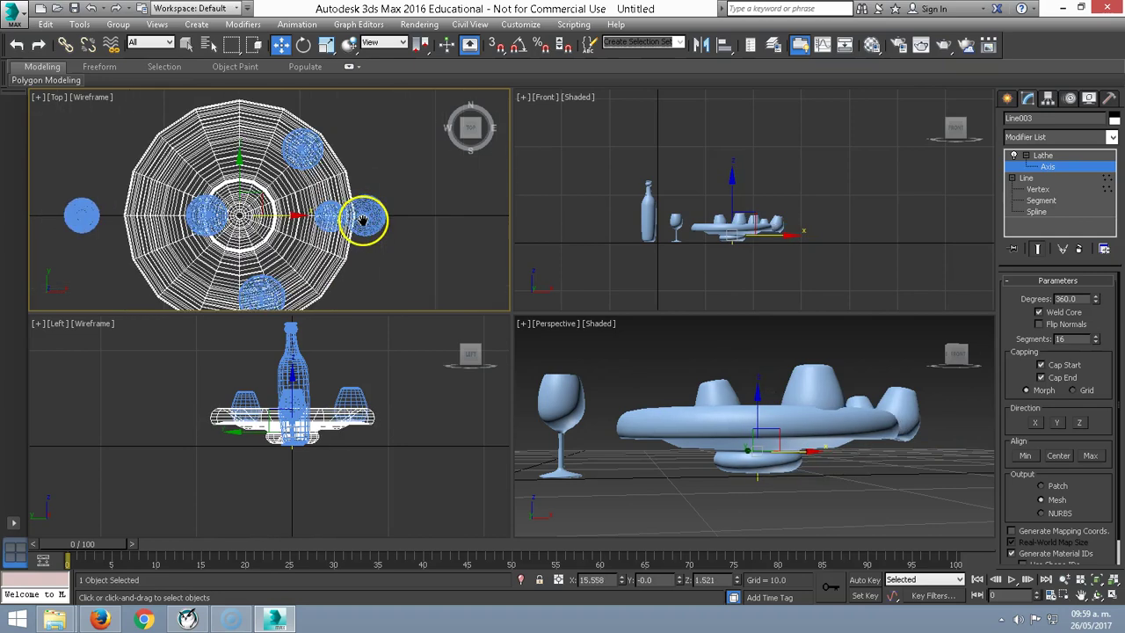
scroll(377, 214, "up", 2)
Scale the Lathe axis to stretch the plate into a wide oval, then leave axis mode.
right_click(292, 217)
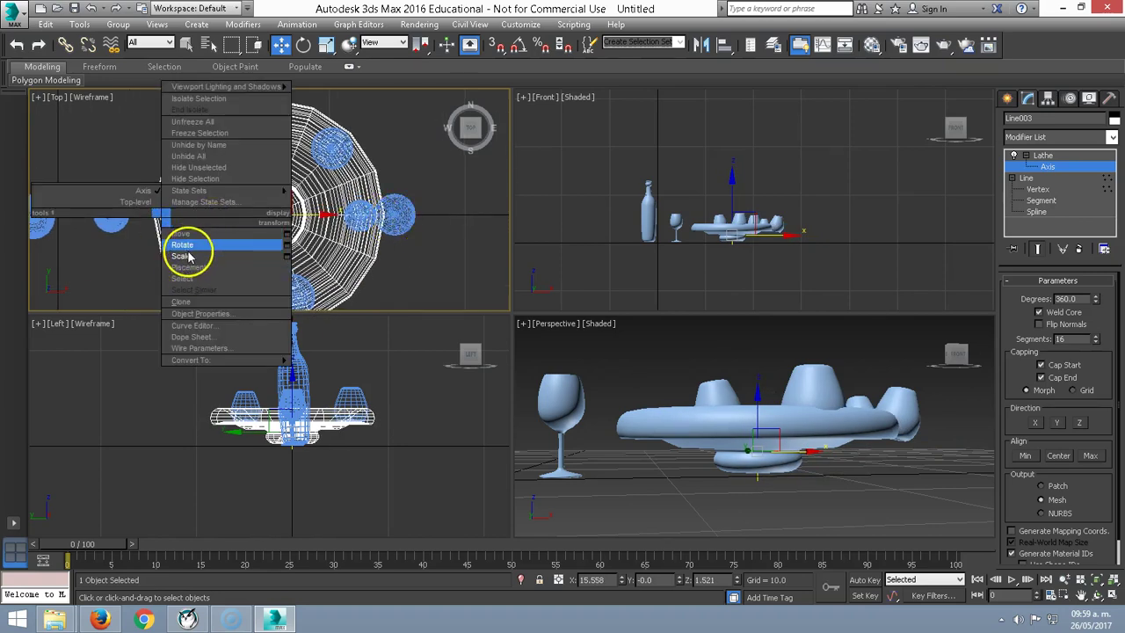
left_click(189, 256)
mouse_move(266, 148)
left_mouse_down()
mouse_move(332, 215)
mouse_move(344, 205)
left_mouse_up()
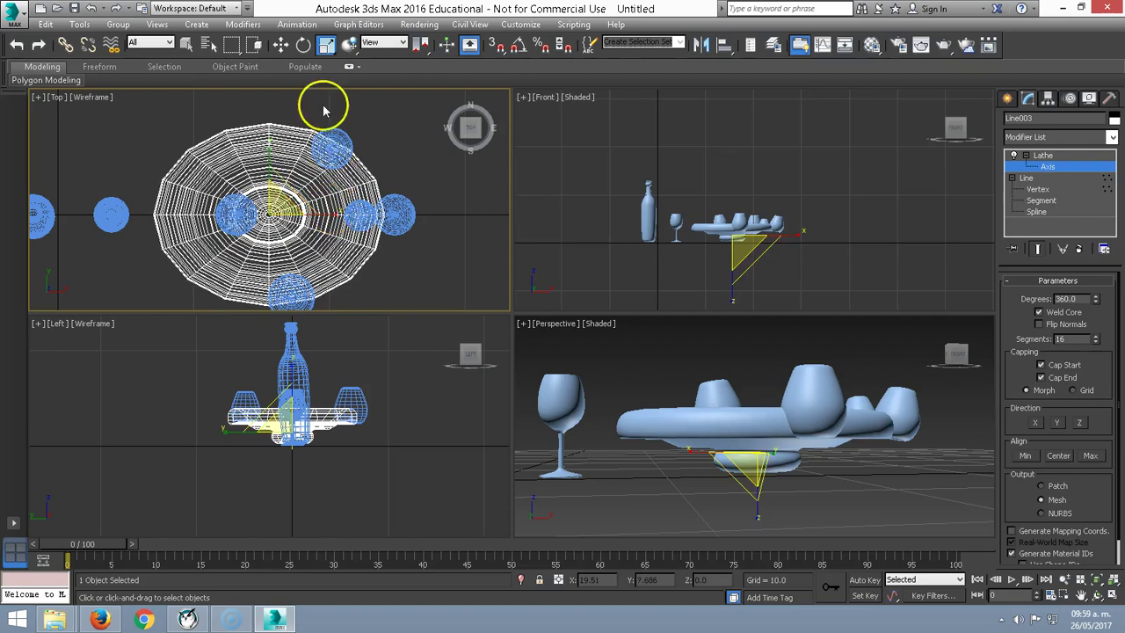
left_click(326, 49)
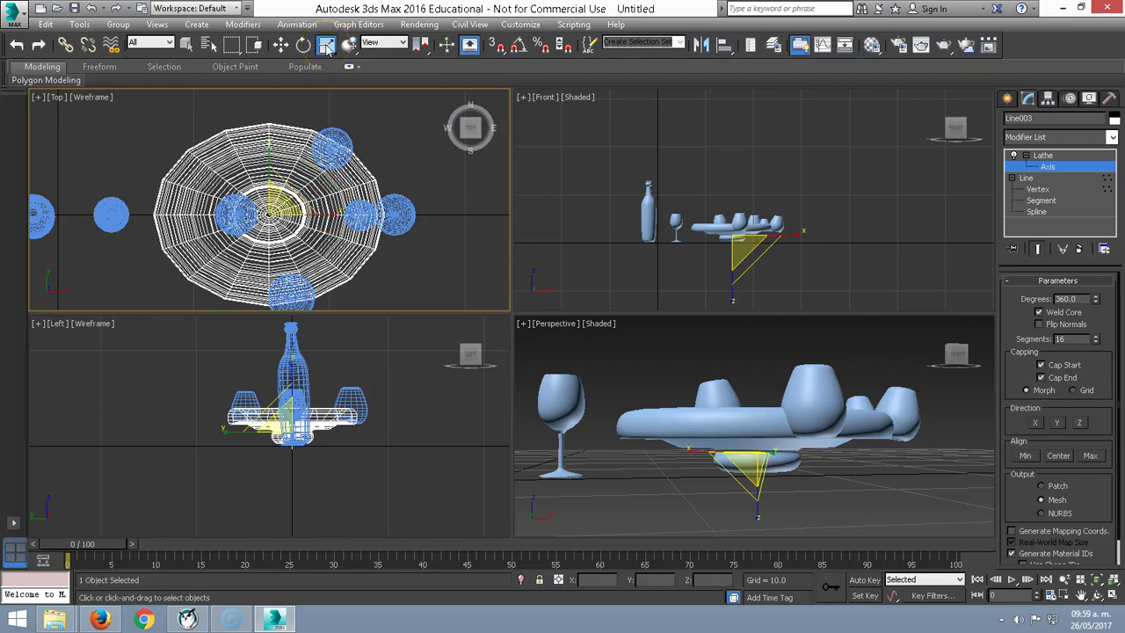
left_click_drag(327, 43, 327, 71)
key("w")
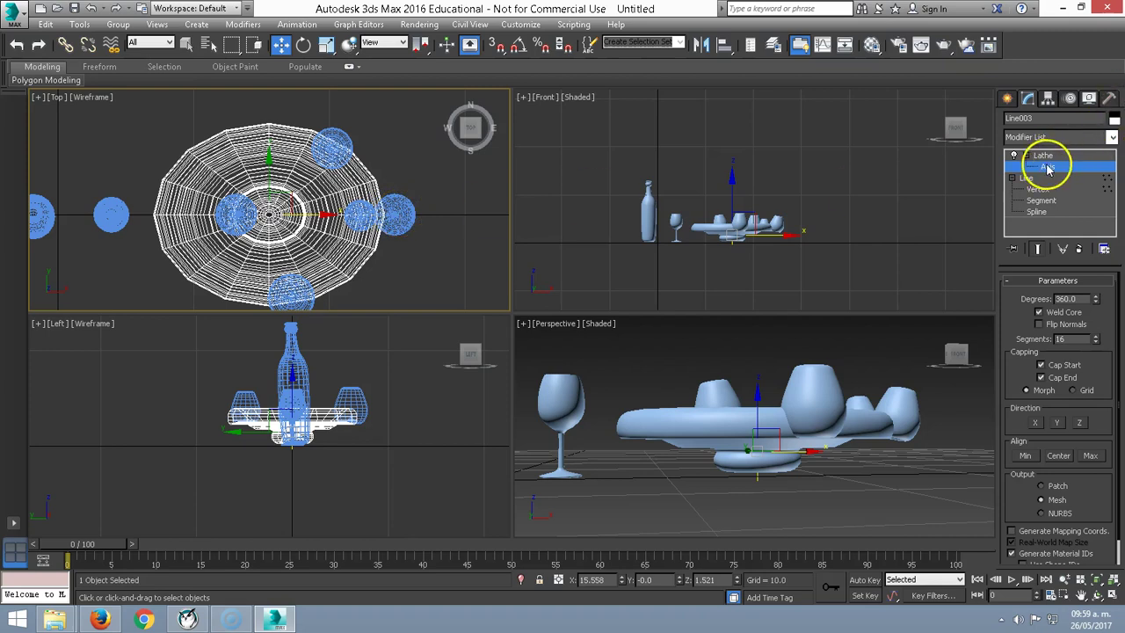
left_click(1042, 156)
Move the right, neighbouring and upper cups inward onto the plate.
left_click(402, 216)
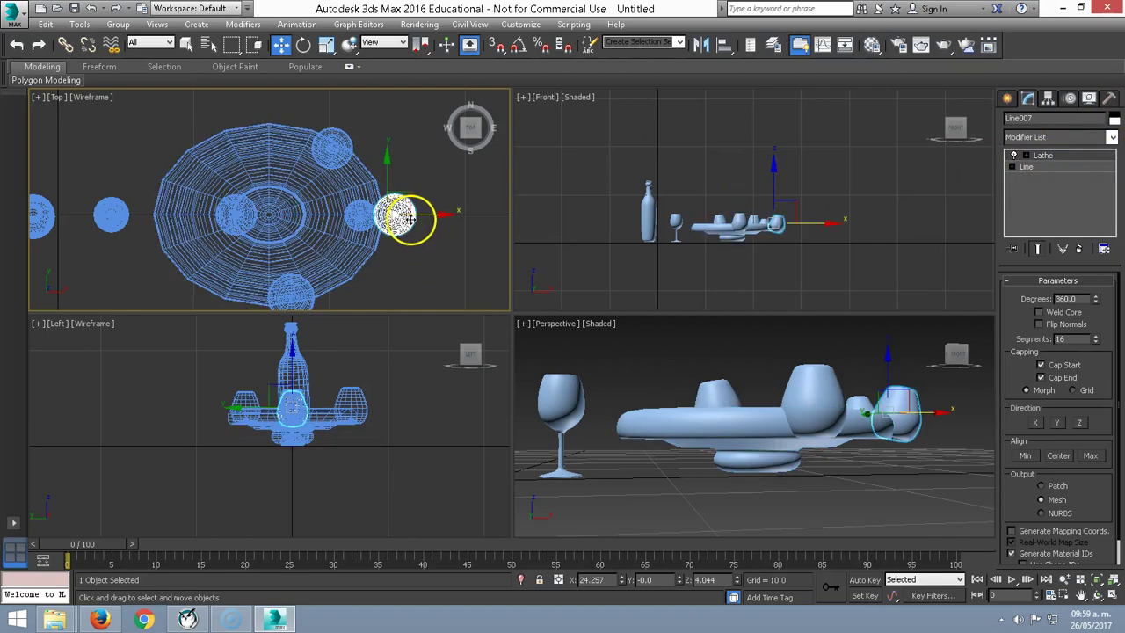
left_click_drag(410, 217, 299, 216)
left_click(360, 215)
left_click(323, 146)
left_click_drag(337, 143, 271, 169)
Move the bottom cup up onto the plate.
left_click(291, 290)
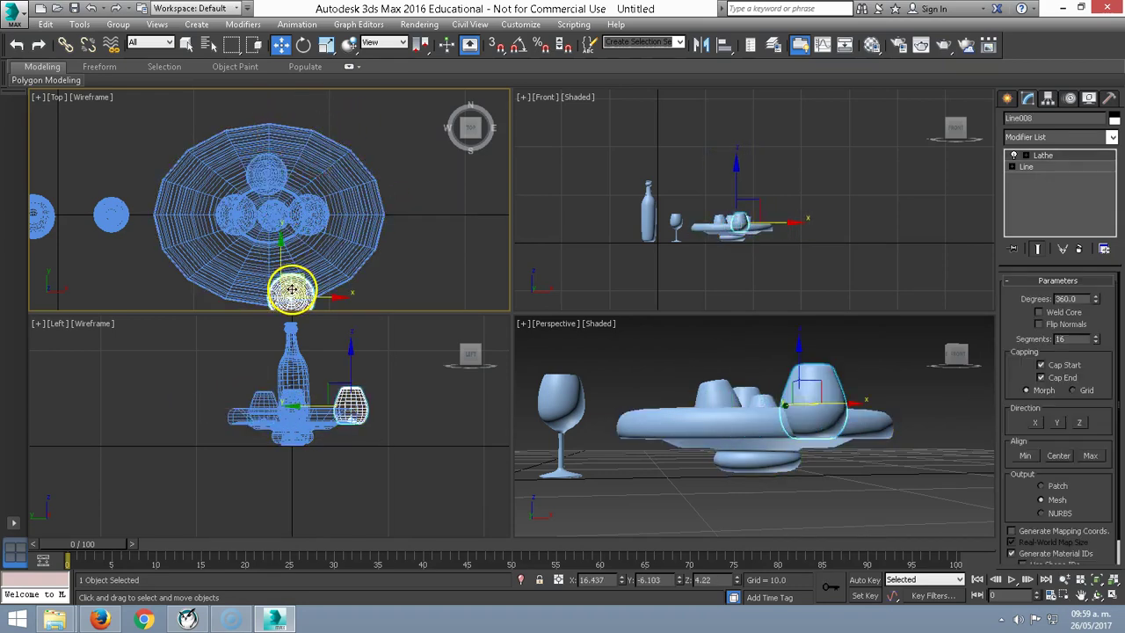
left_click(276, 261)
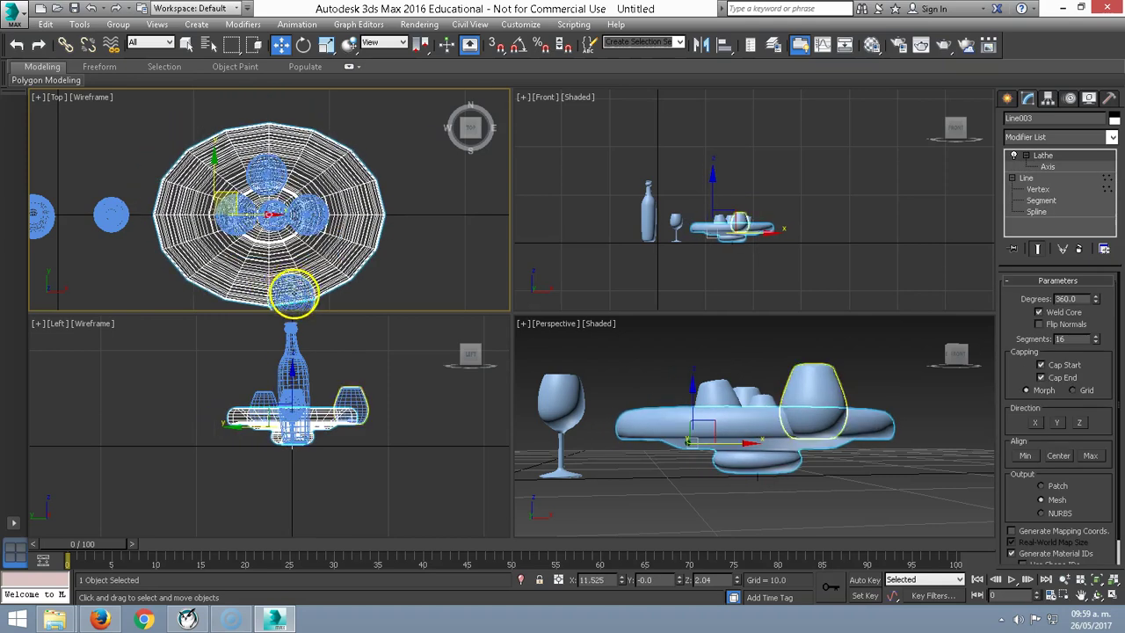
left_click(293, 297)
left_click_drag(294, 296, 275, 250)
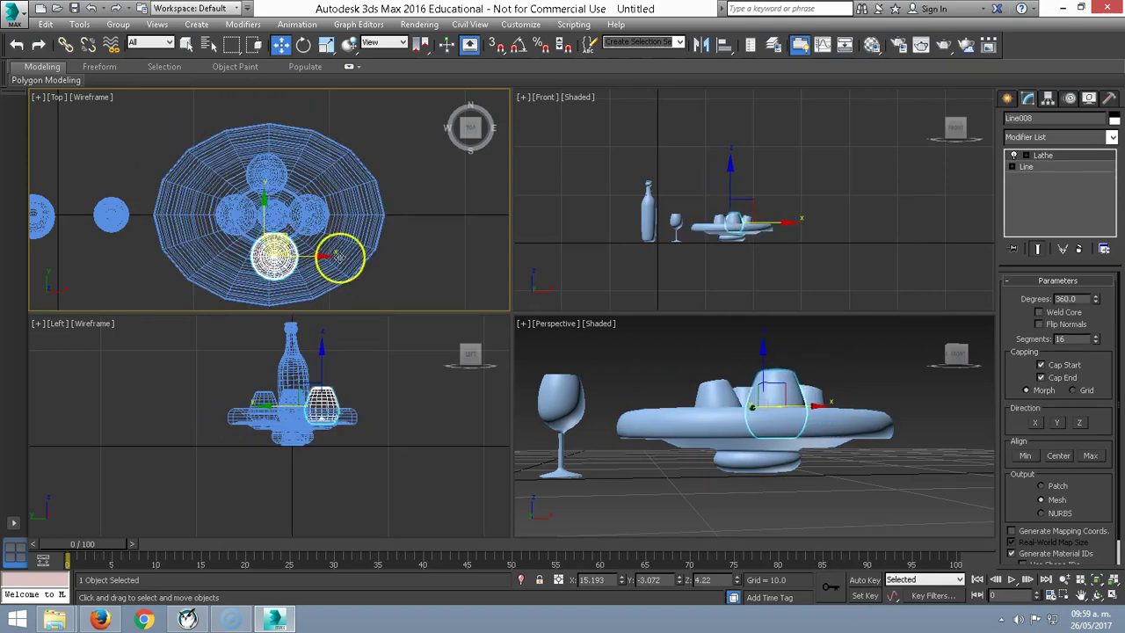
scroll(771, 416, "down", 3)
scroll(809, 414, "down", 2)
left_click(737, 237)
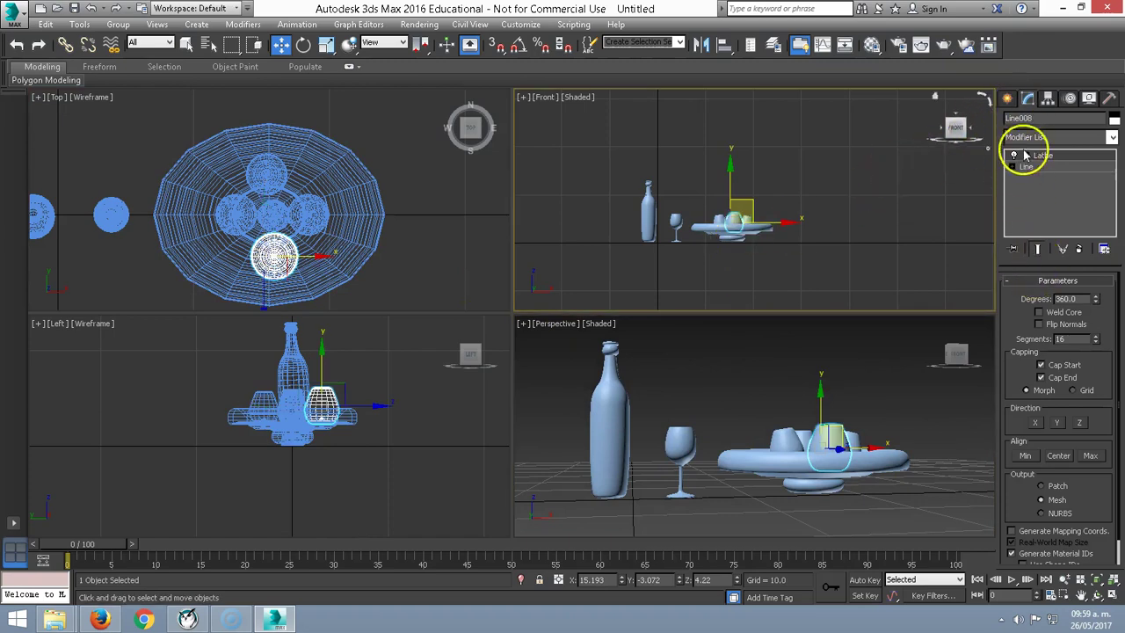
left_click(1004, 99)
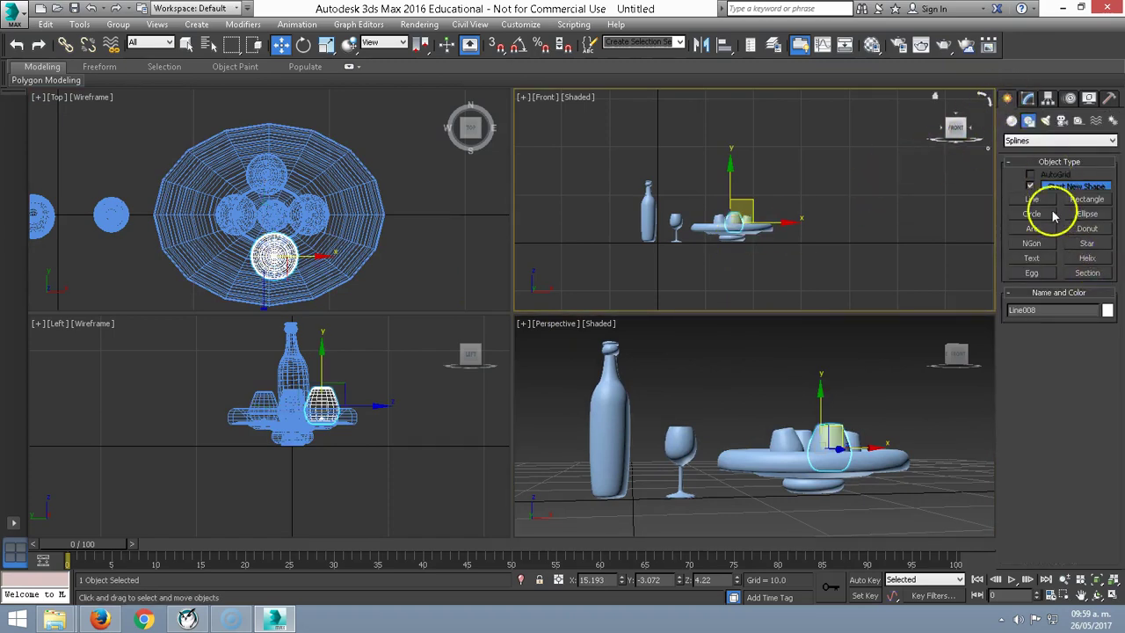
Draw a large upright Plane in the Front viewport as a backdrop.
left_click(1011, 121)
left_click(1087, 247)
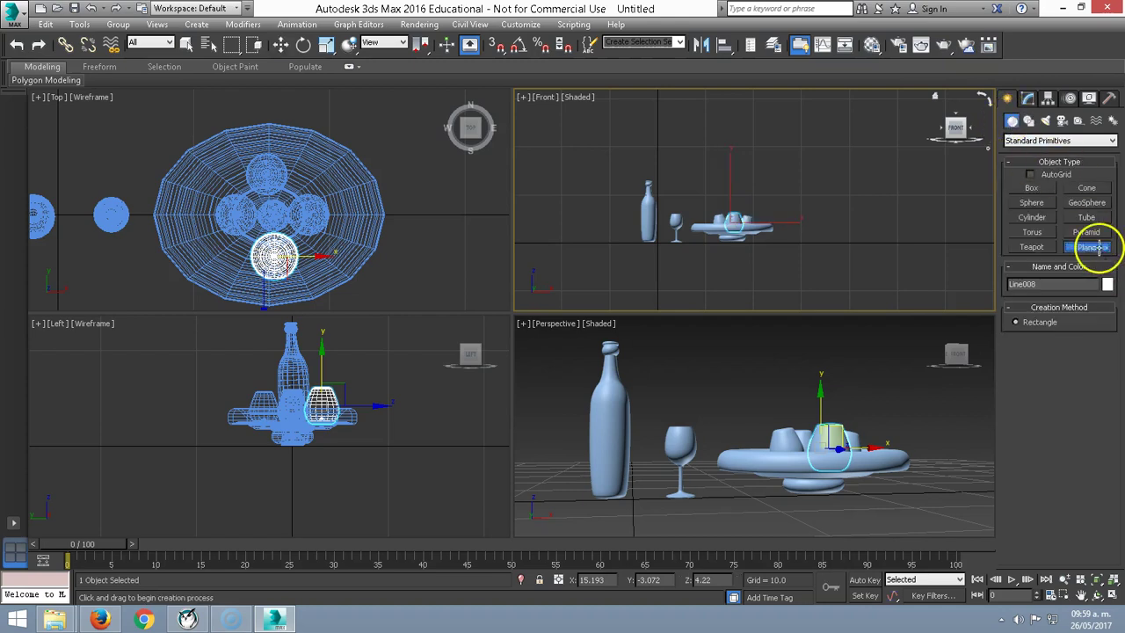
scroll(747, 227, "down", 3)
left_click_drag(568, 115, 841, 303)
Push the backdrop plane behind the table objects in the Top view.
scroll(428, 241, "down", 3)
scroll(298, 237, "down", 2)
middle_click_drag(298, 237, 214, 236)
key("w")
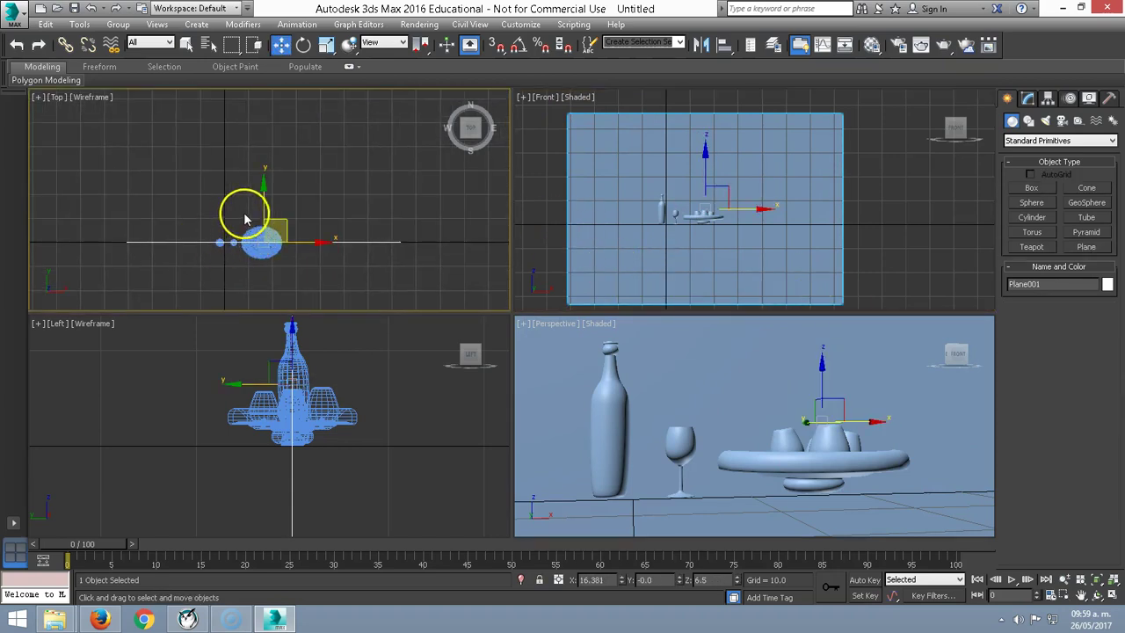
left_click_drag(263, 194, 272, 138)
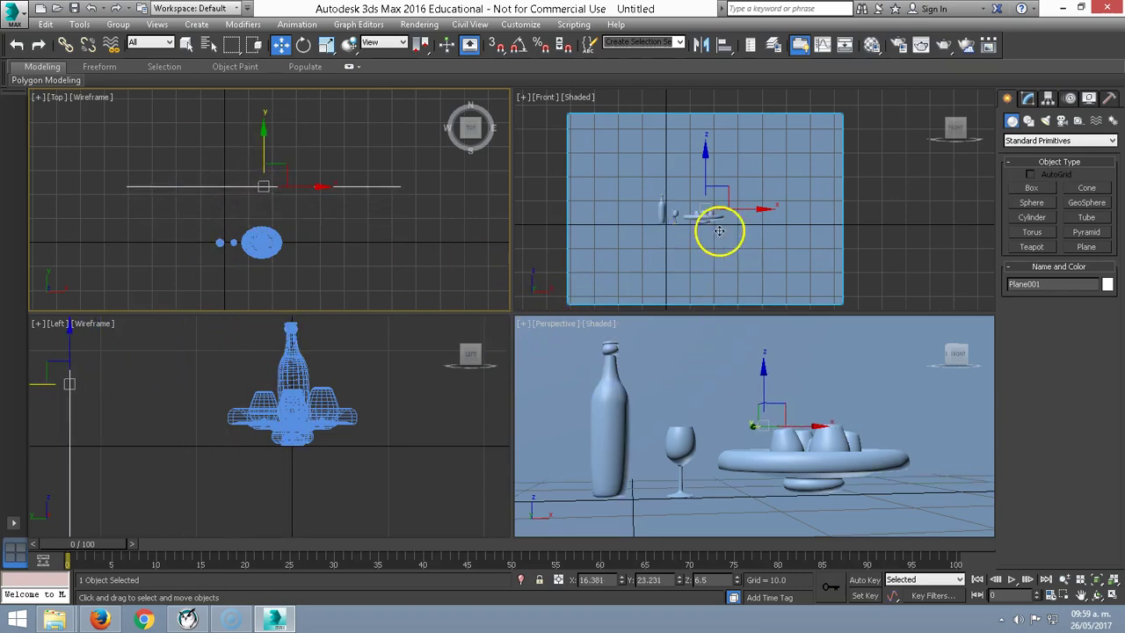
middle_click_drag(291, 220, 295, 213)
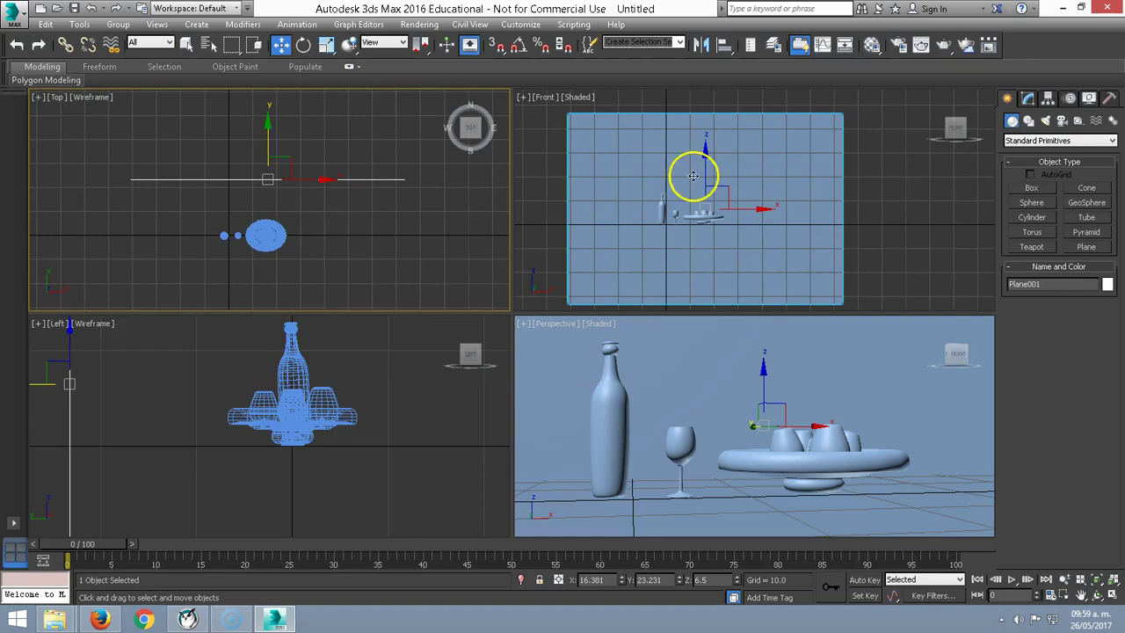
left_click(1086, 247)
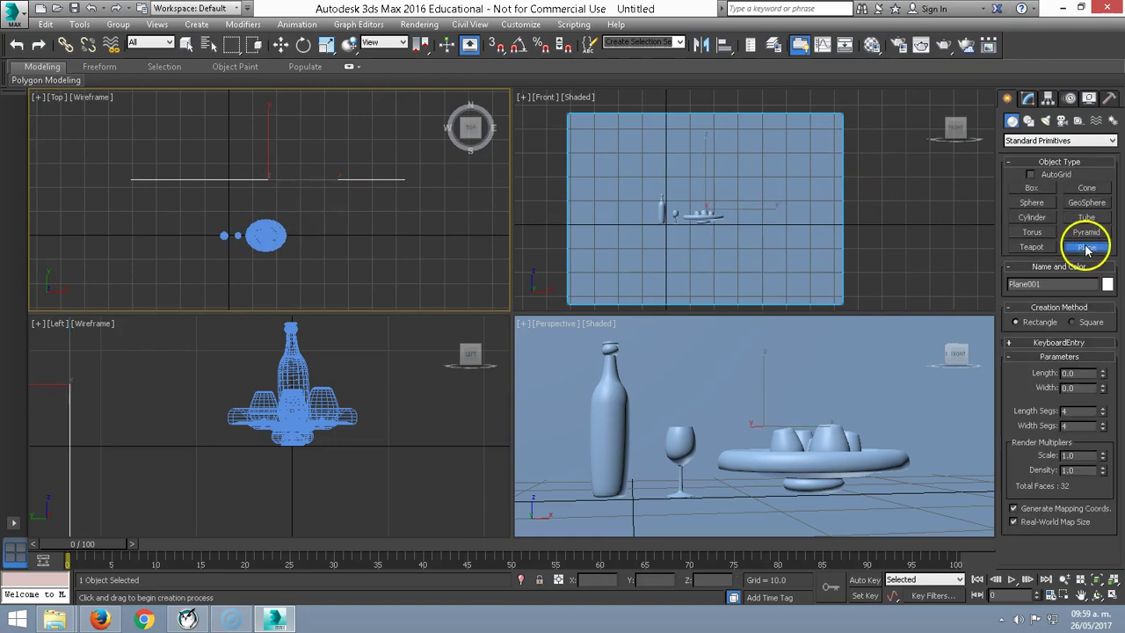
left_click(1032, 189)
Draw a thin Box001 slab and a larger floor plane, about 28.4 by 46.9, under the objects.
left_click_drag(208, 211, 295, 255)
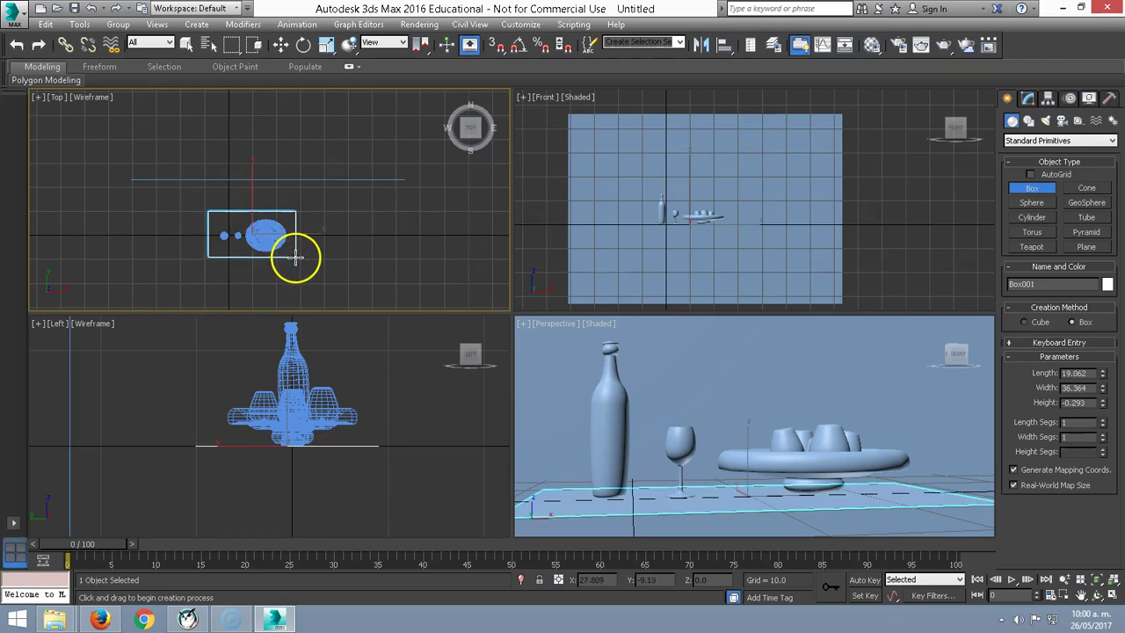
left_click(295, 256)
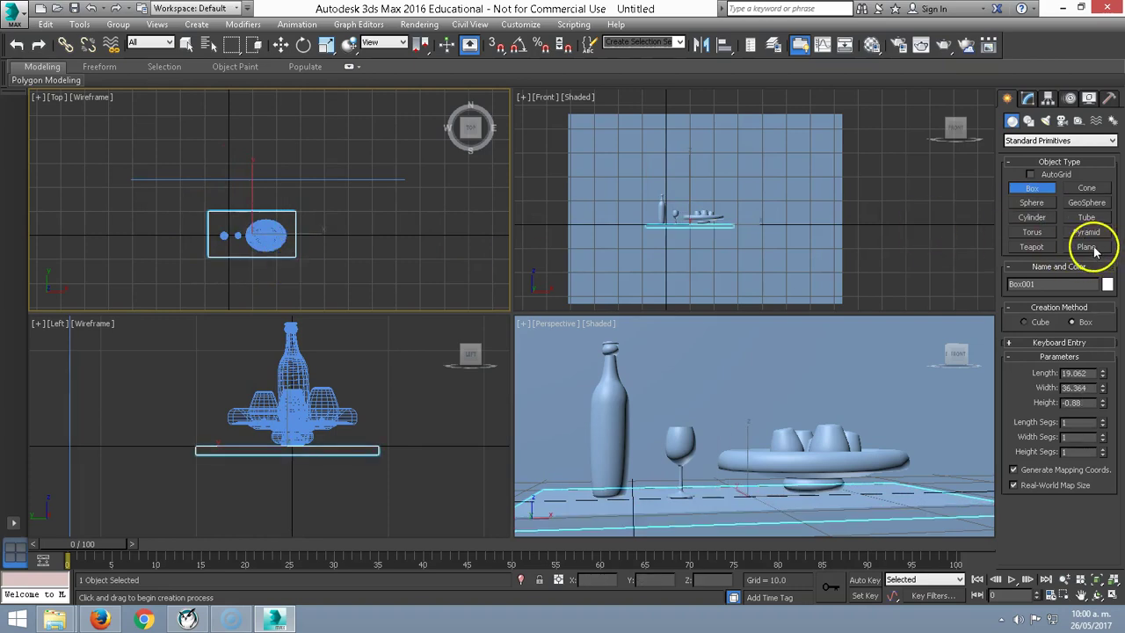
left_click(1088, 246)
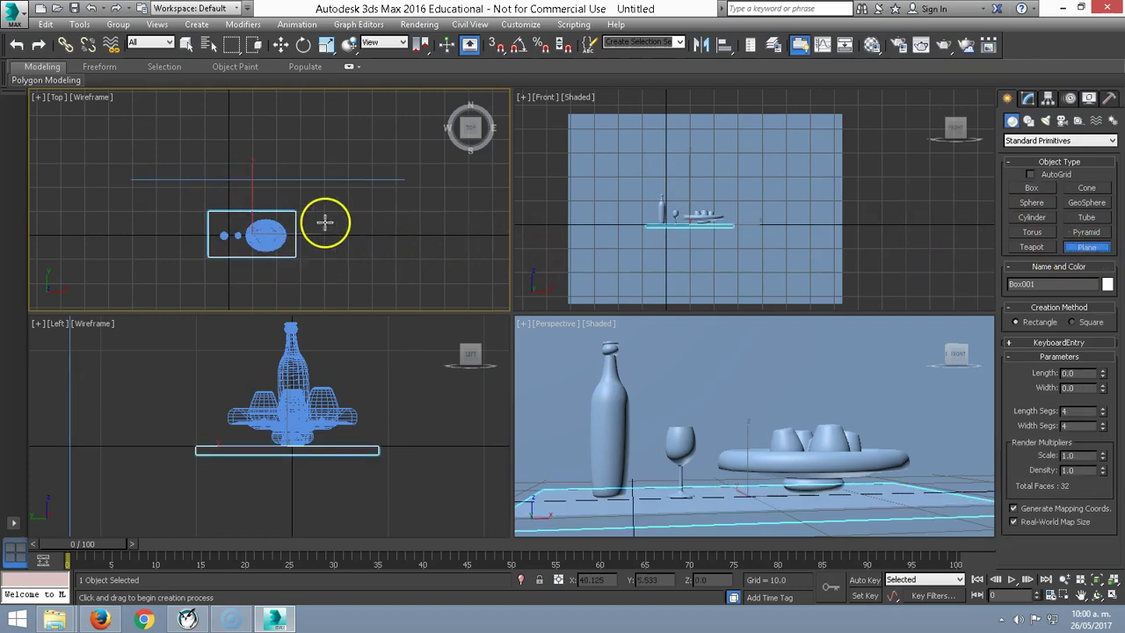
mouse_move(199, 198)
left_mouse_down()
mouse_move(201, 211)
mouse_move(310, 269)
left_mouse_up()
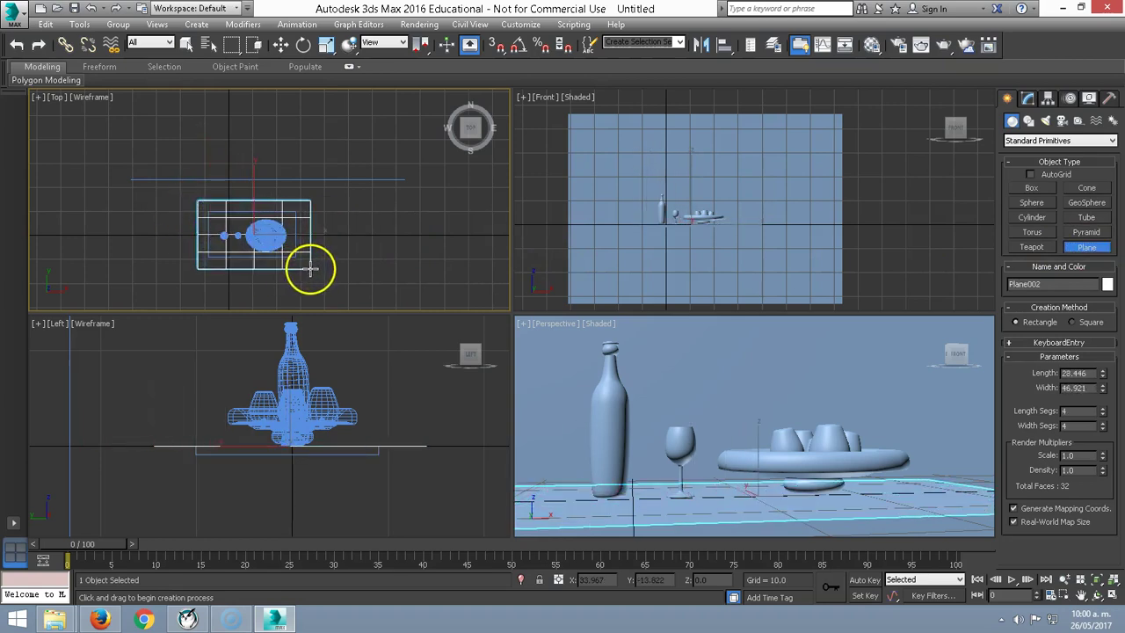
right_click(327, 249)
right_click(338, 231)
left_click(150, 217)
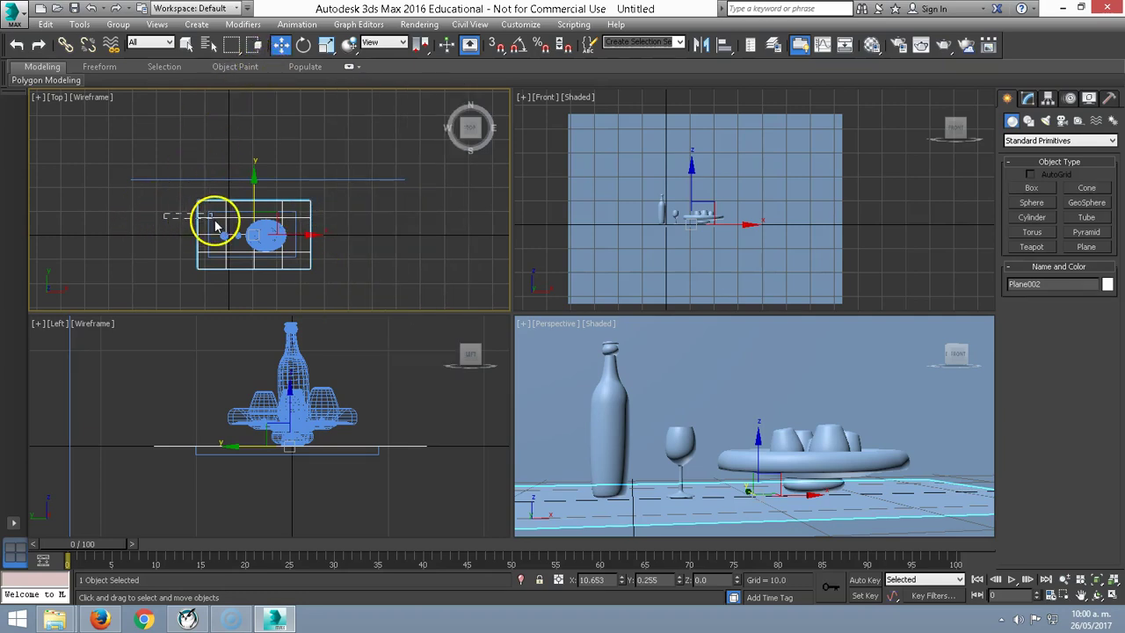
left_click(219, 226, "ctrl")
Isolate the box and plane, then raise Plane002 to Z ≈ 0.686 above the box.
right_click(224, 220)
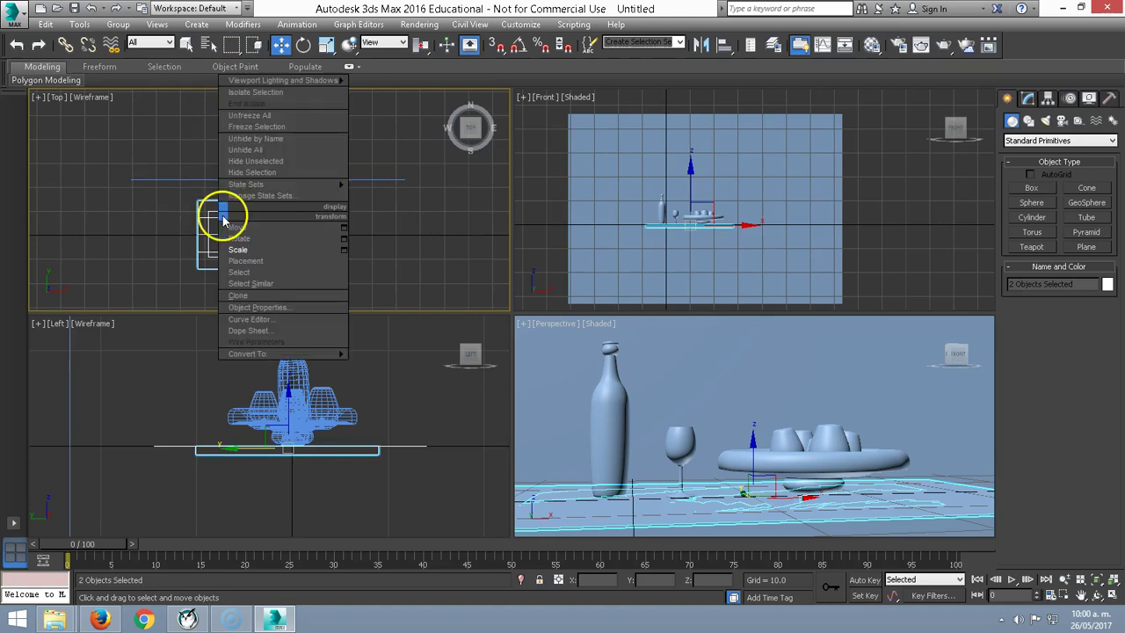
left_click(259, 92)
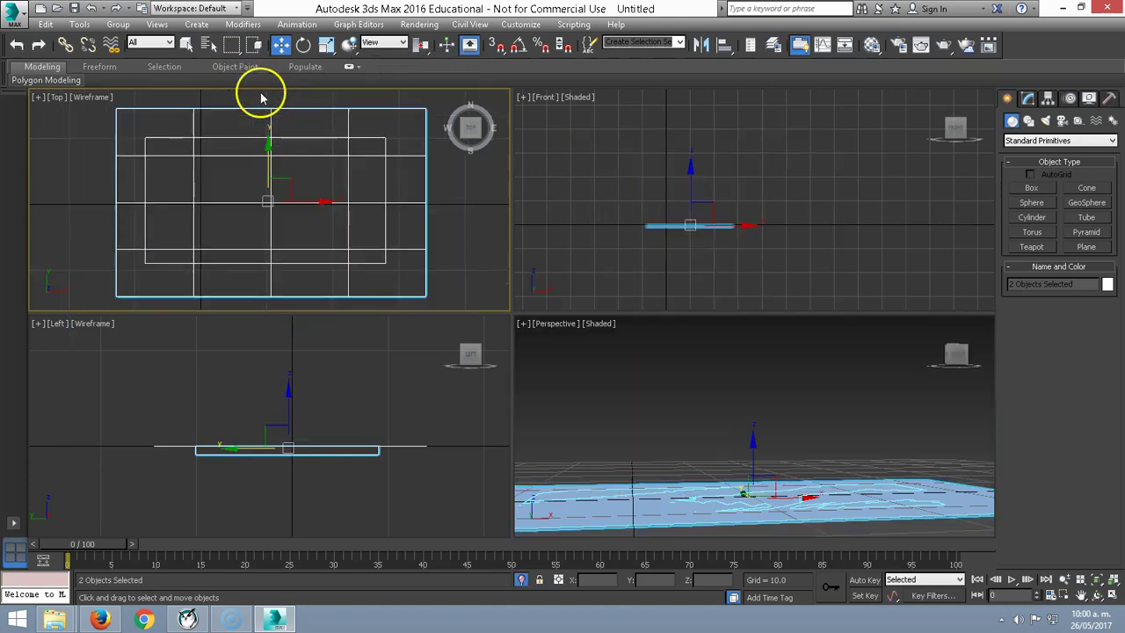
mouse_move(663, 392)
middle_mouse_down()
mouse_move(651, 398)
mouse_move(721, 374)
middle_mouse_up()
middle_click_drag(746, 264, 868, 287)
left_click(650, 417)
left_click(597, 474)
left_click_drag(819, 432, 818, 426)
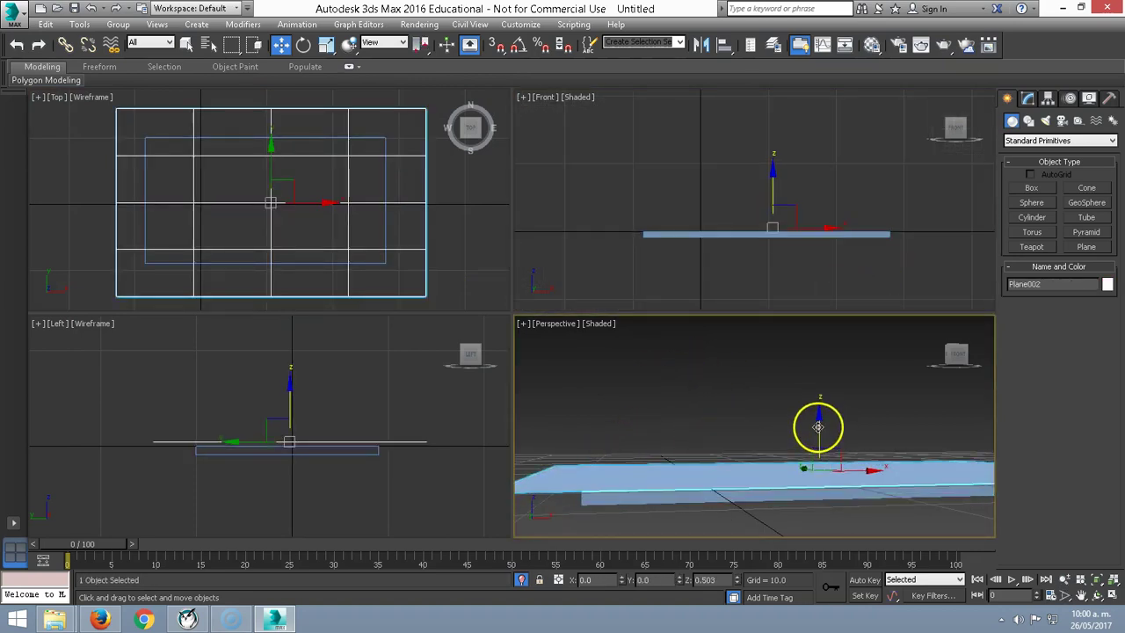
mouse_move(801, 443)
middle_mouse_down("alt")
mouse_move(761, 459)
mouse_move(791, 427)
mouse_move(796, 465)
middle_mouse_up("alt")
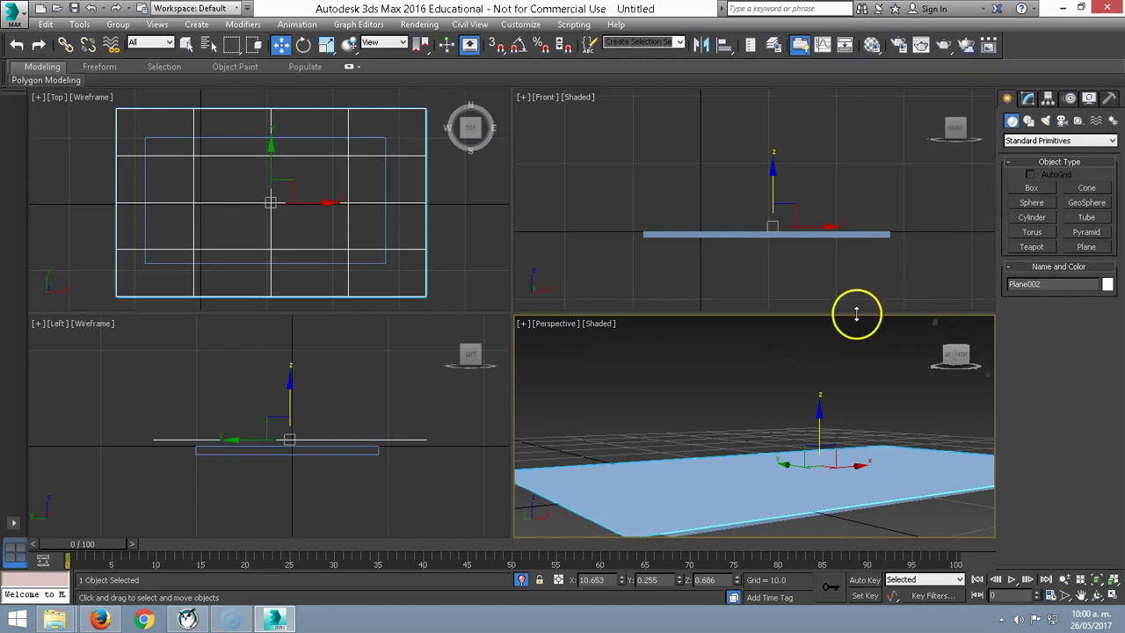
left_click(828, 230)
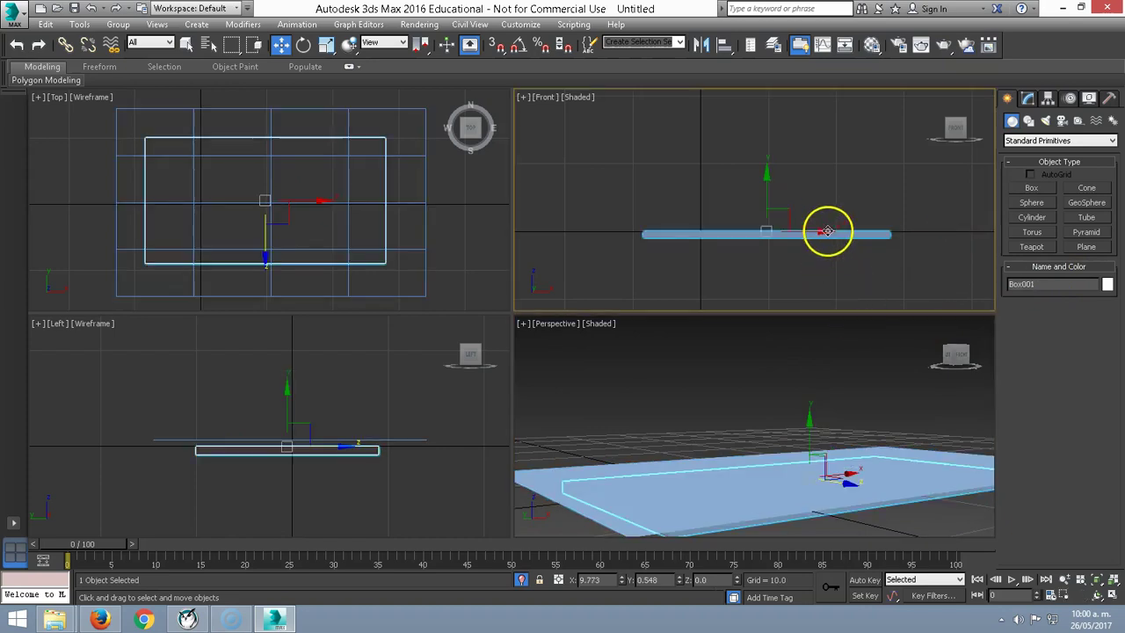
Rename the tabletop box Box001 to 'mesa'.
left_click(1028, 97)
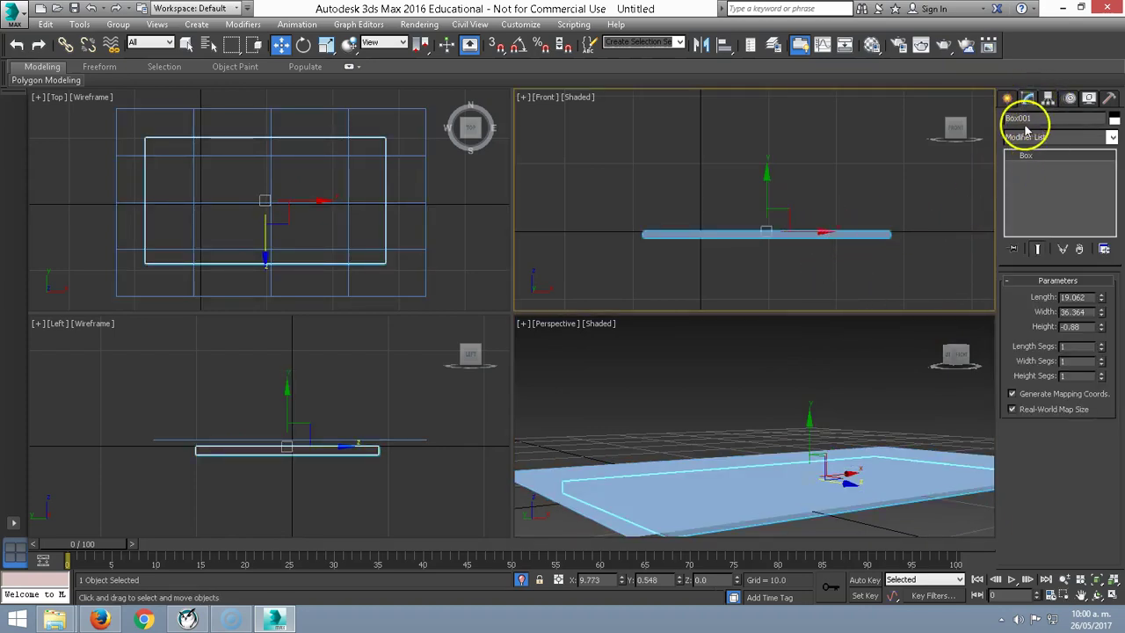
left_click(1034, 117)
type("mesa")
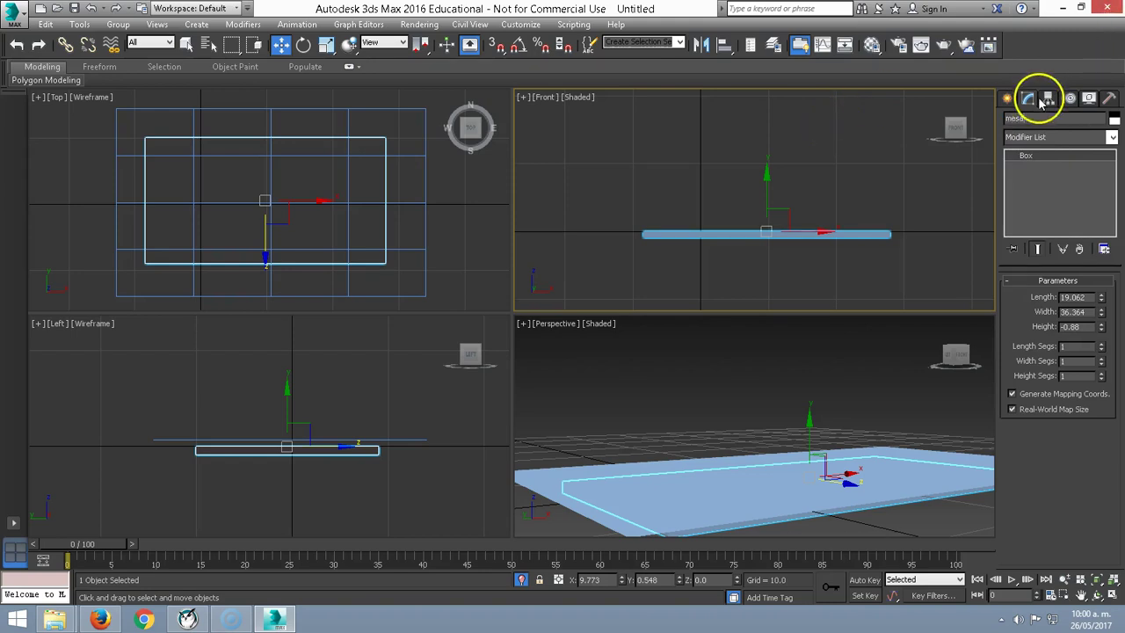
left_click(703, 234)
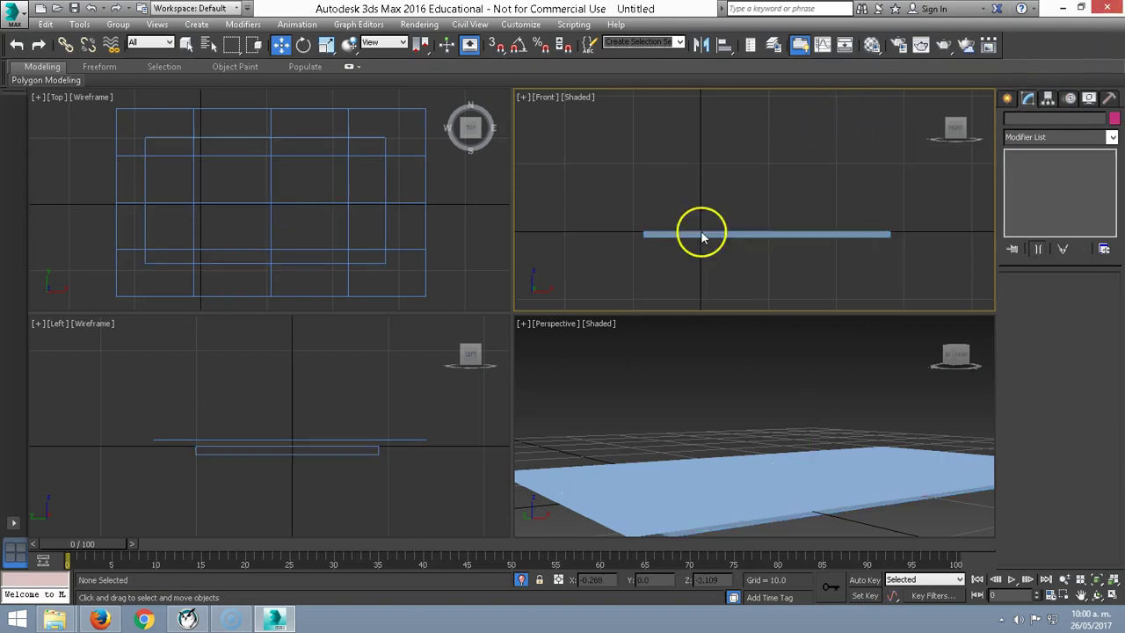
Rename Plane002 to 'mantel' and reselect it.
left_click(636, 469)
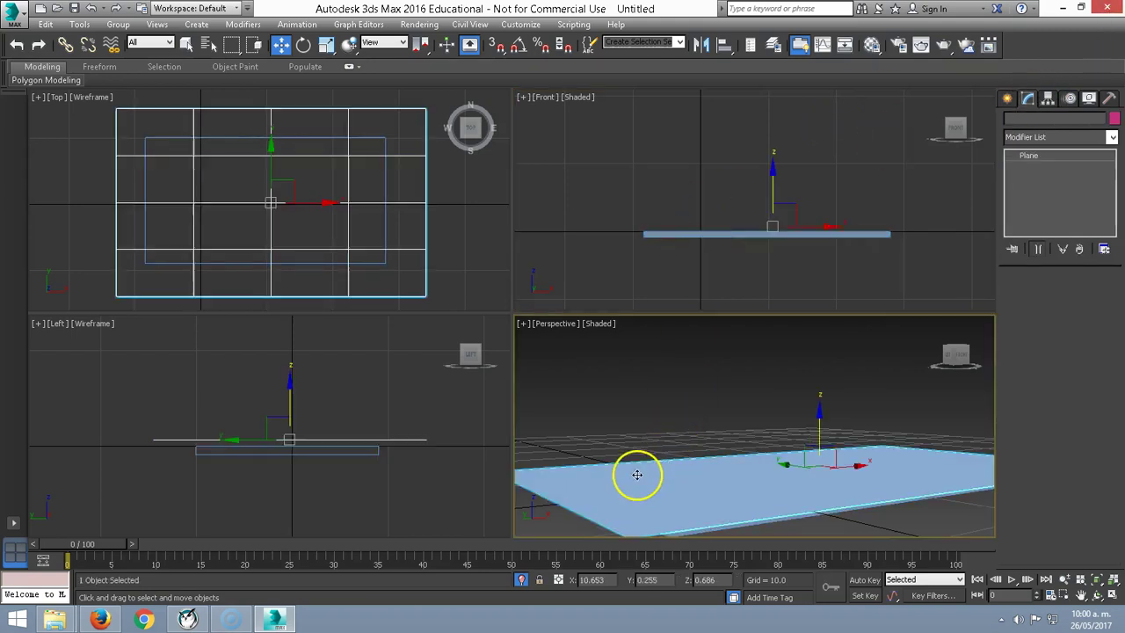
left_click(1018, 118)
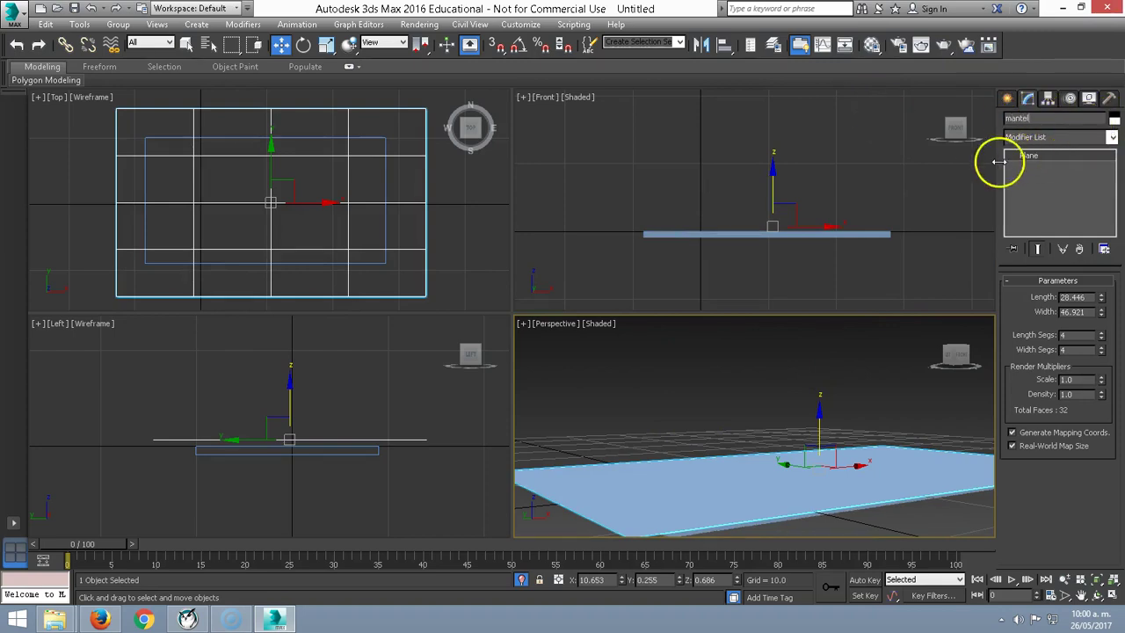
left_click(904, 221)
left_click(873, 232)
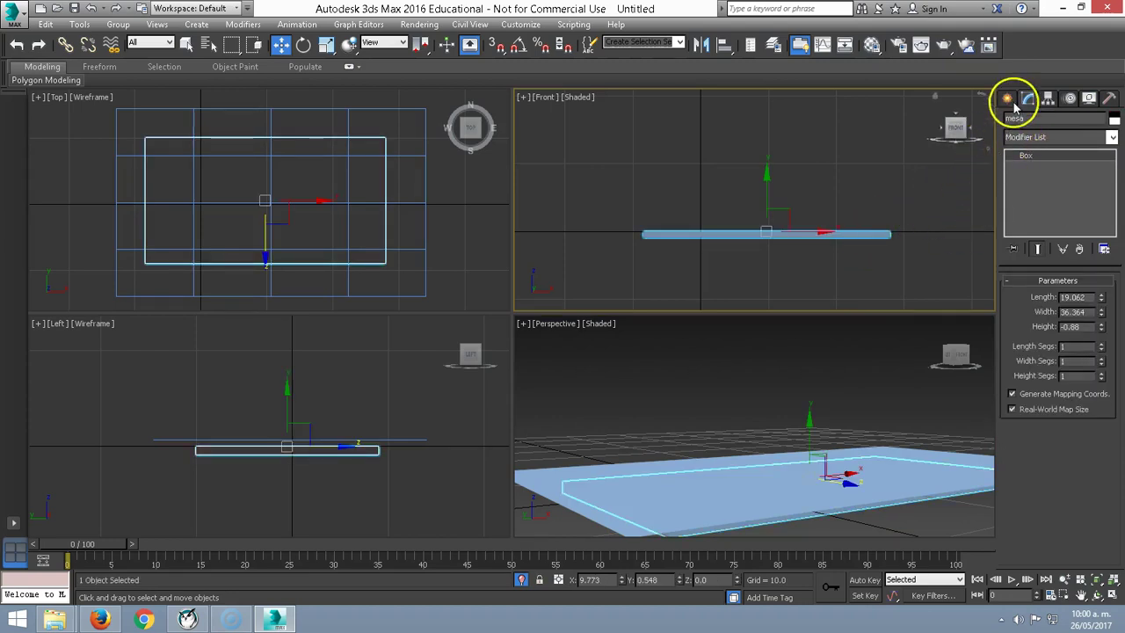
left_click(623, 464)
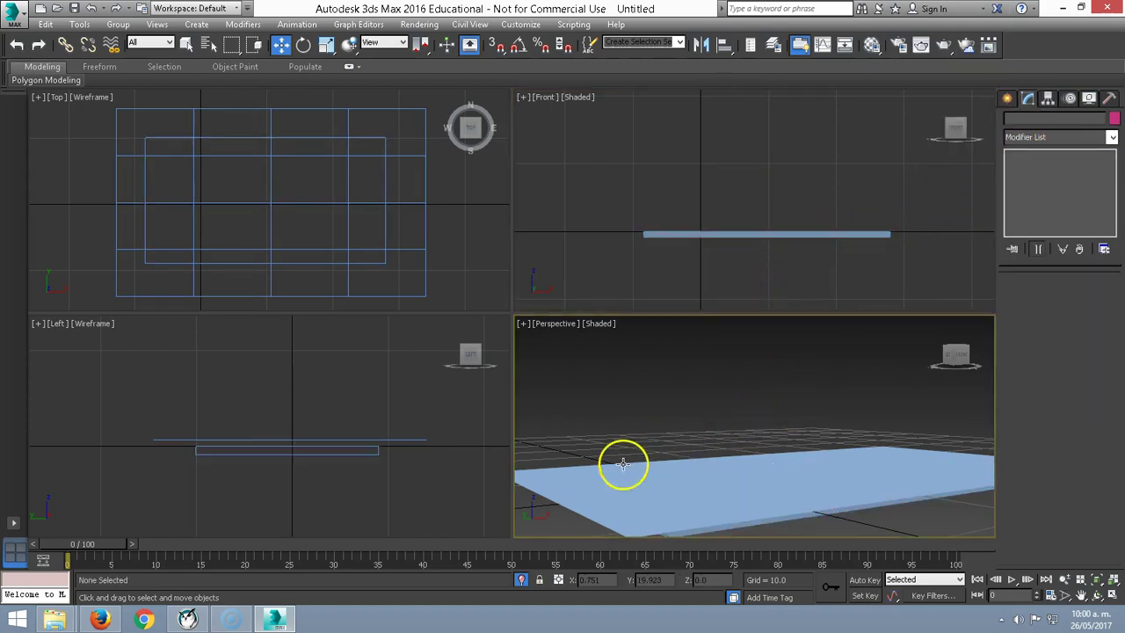
left_click(557, 470)
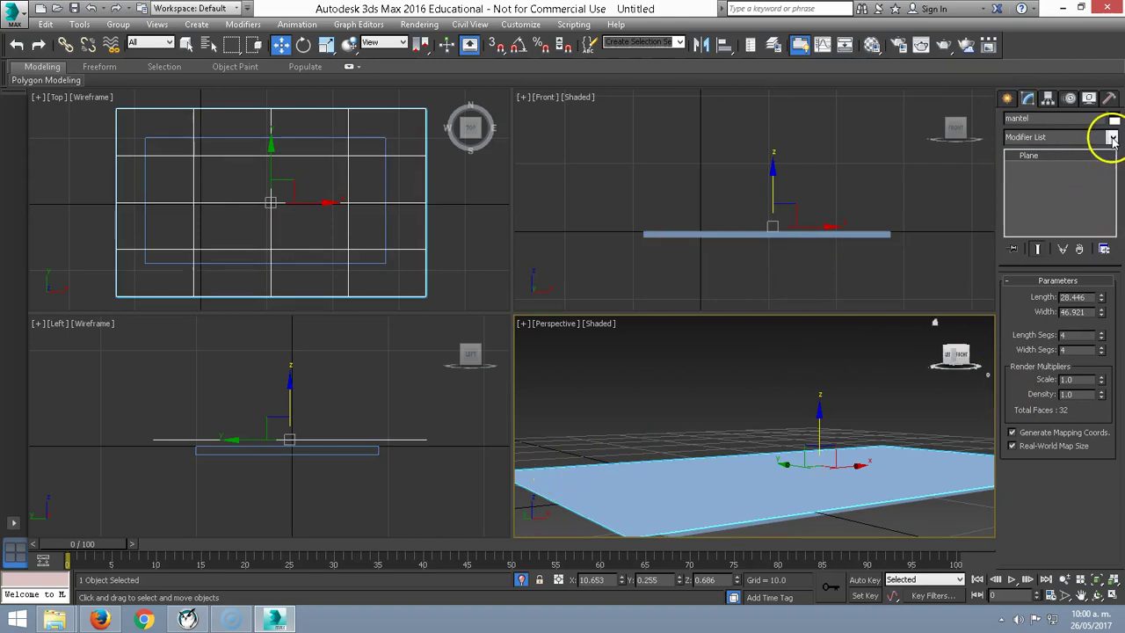
left_click(1112, 138)
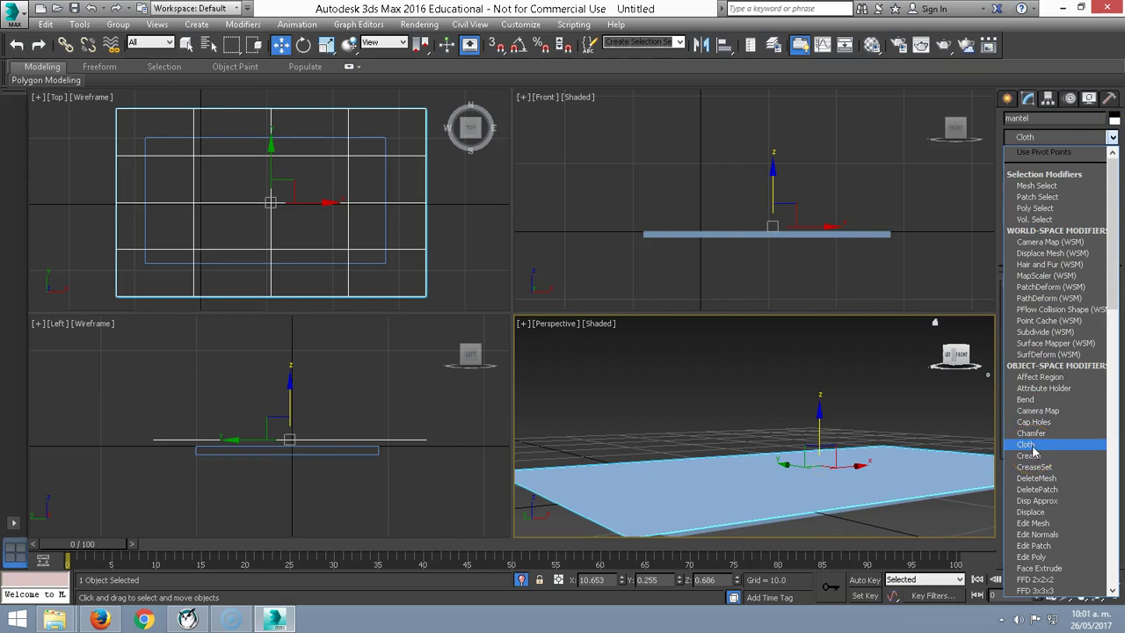
Add a Cloth modifier to mantel and set it as Cloth in Object Properties.
left_click(1033, 447)
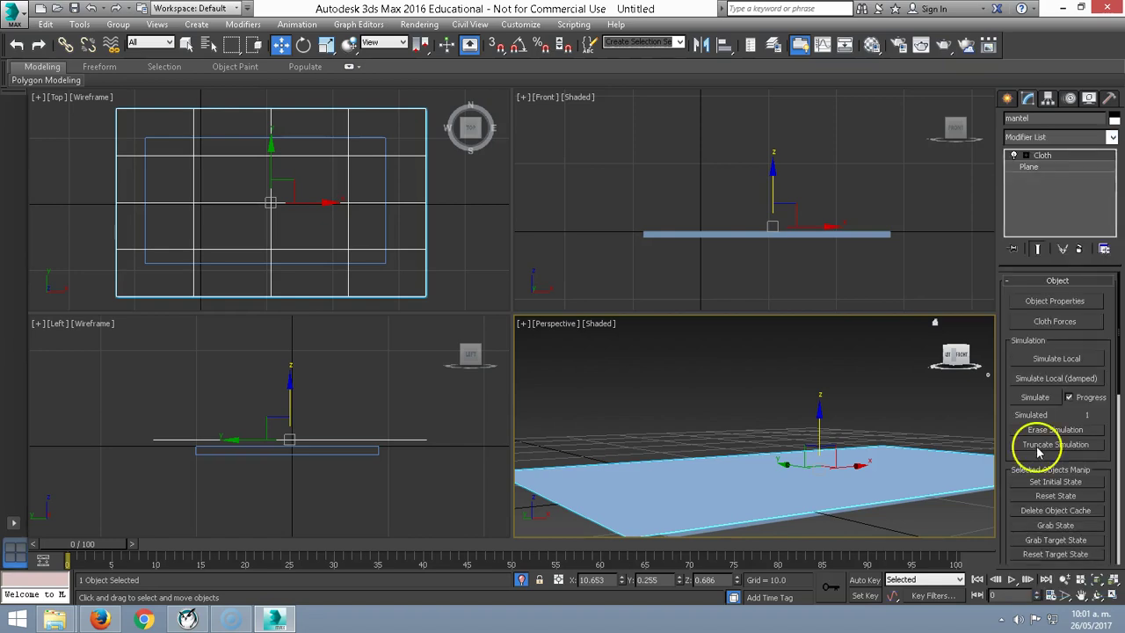
left_click(1049, 304)
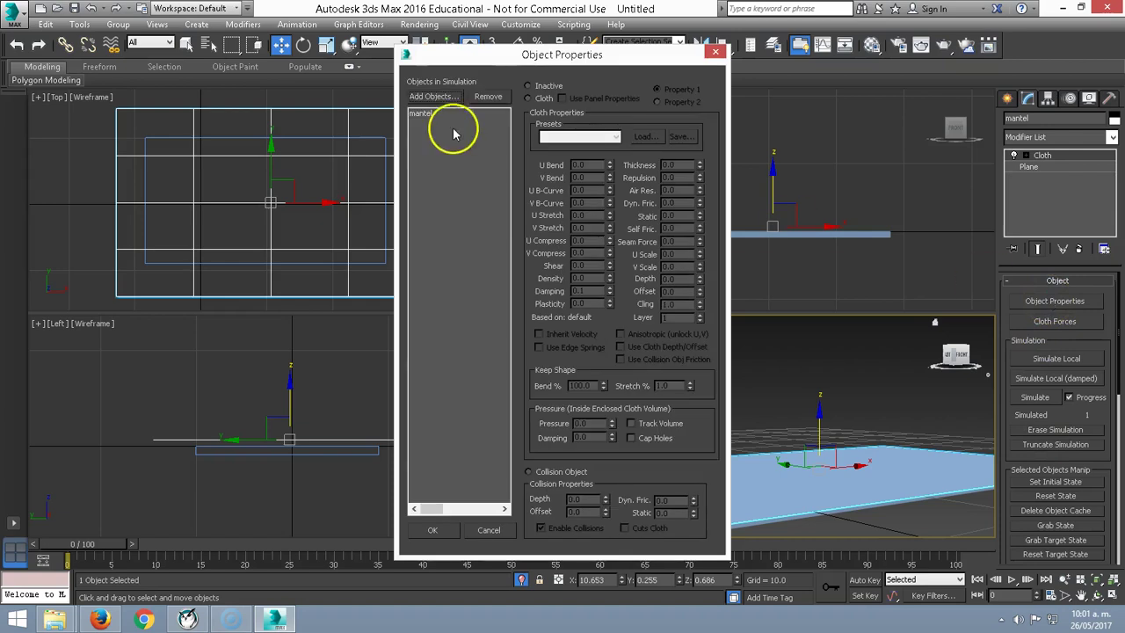
left_click_drag(518, 49, 261, 90)
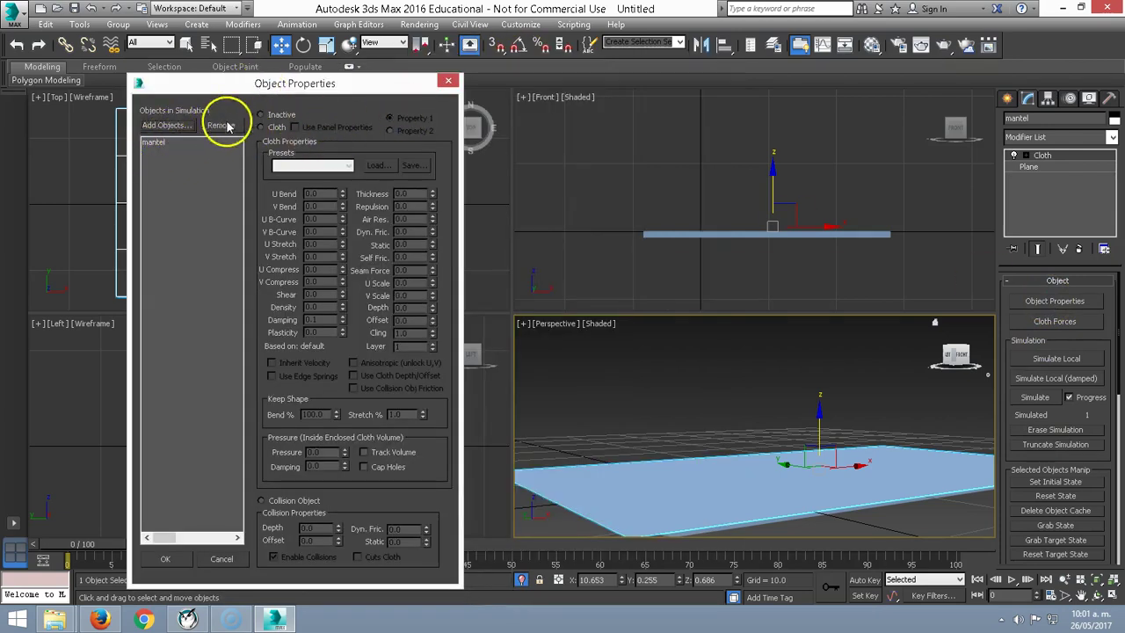
left_click(153, 144)
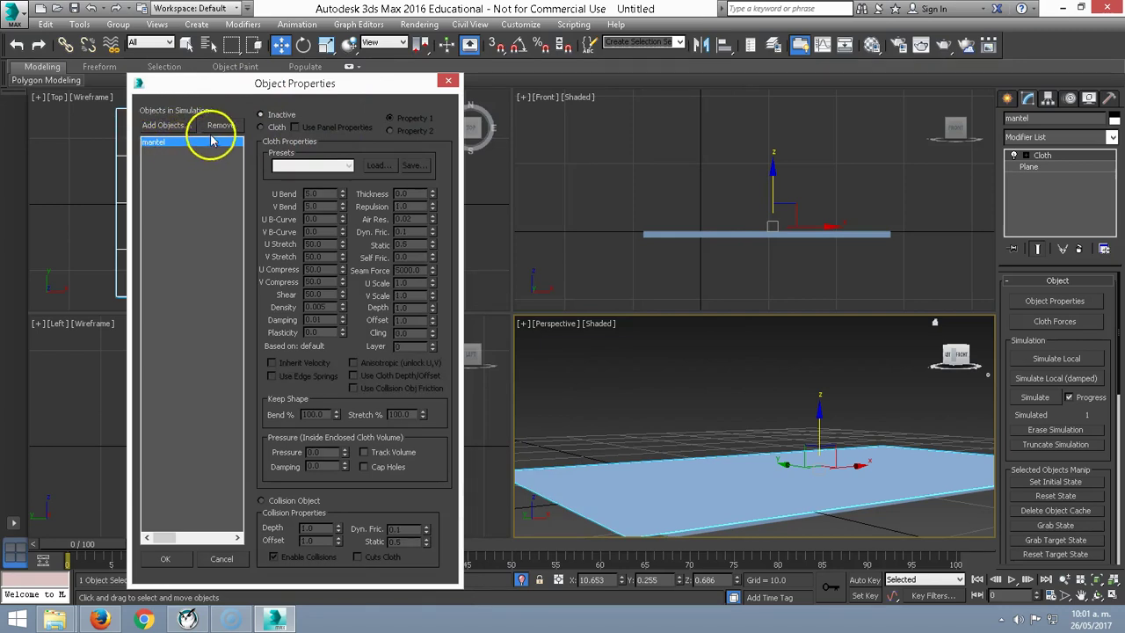
left_click(261, 128)
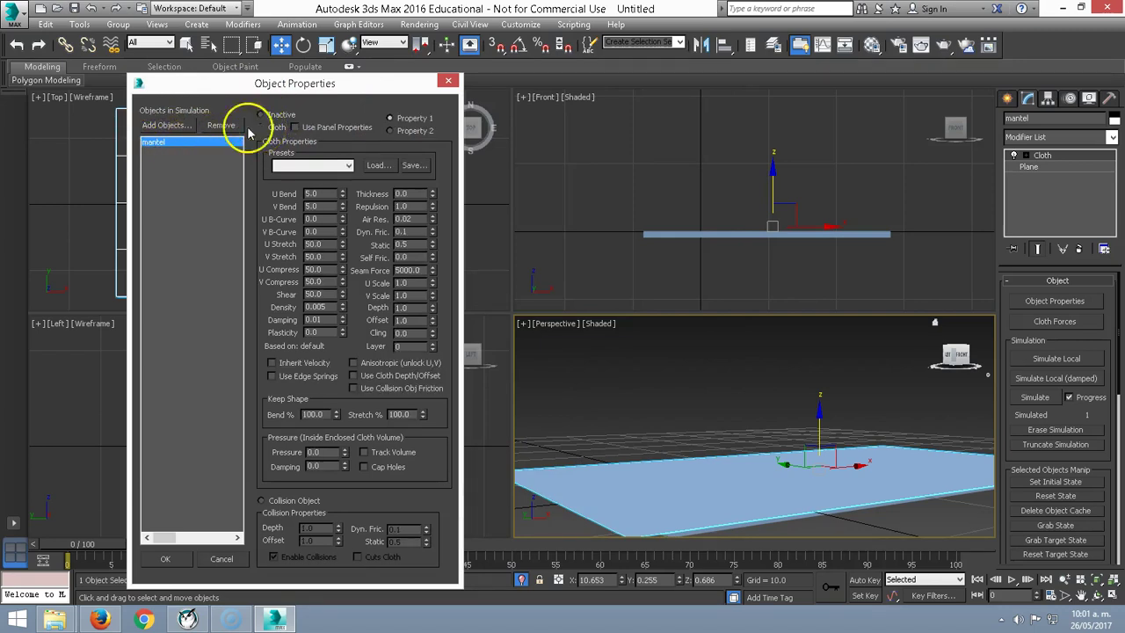
Add mesa to the simulation and make it a Collision Object.
left_click(167, 125)
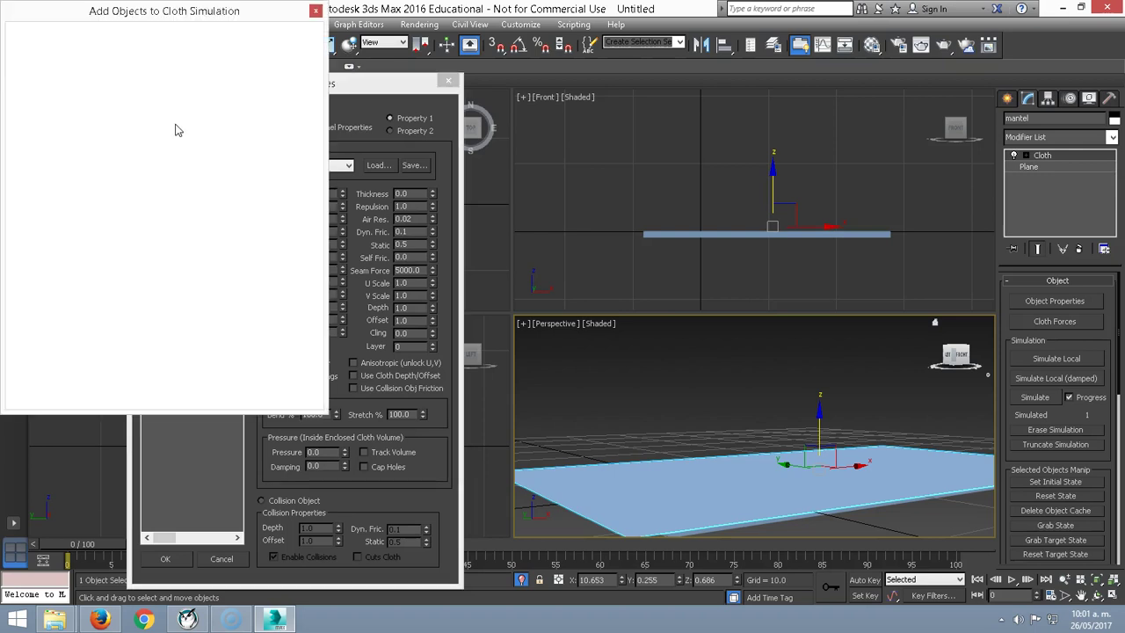
left_click(36, 102)
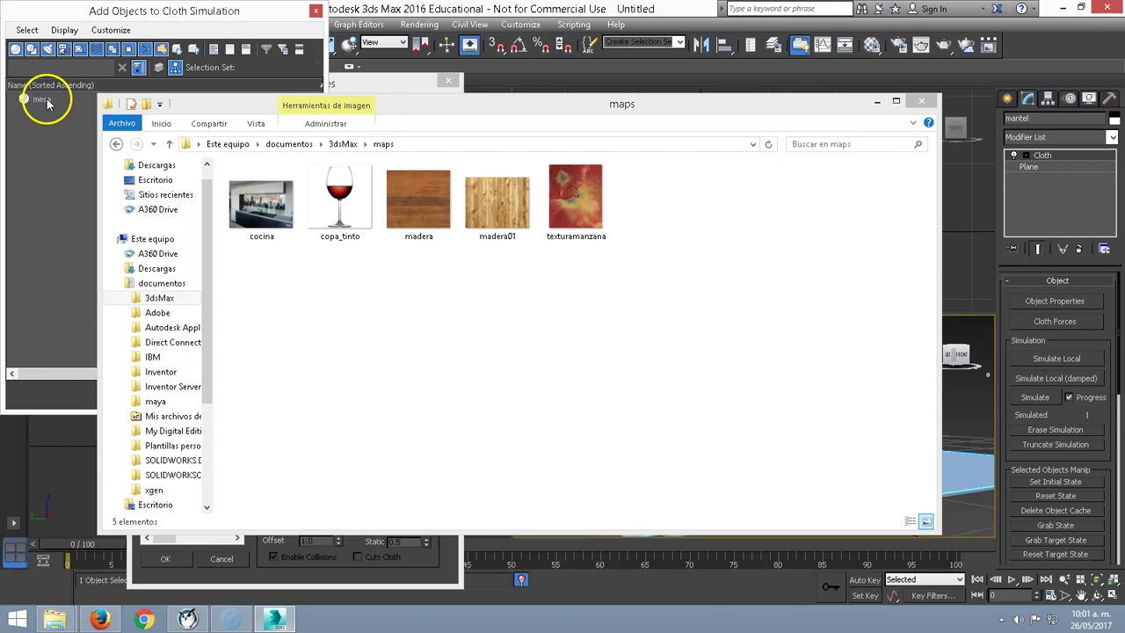
left_click(920, 103)
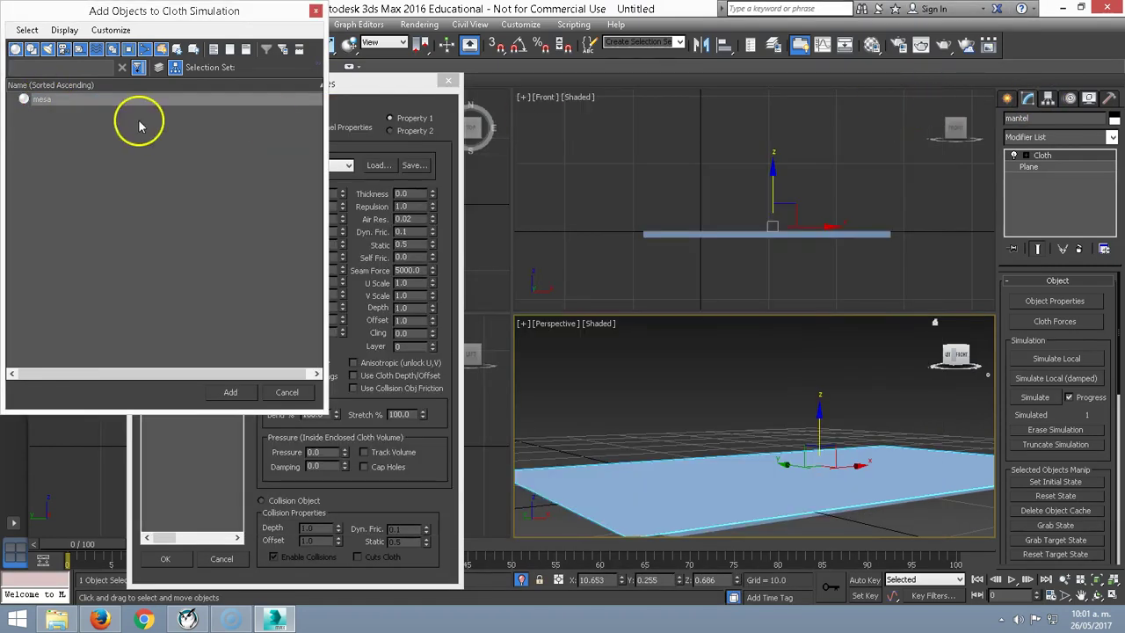
left_click(227, 396)
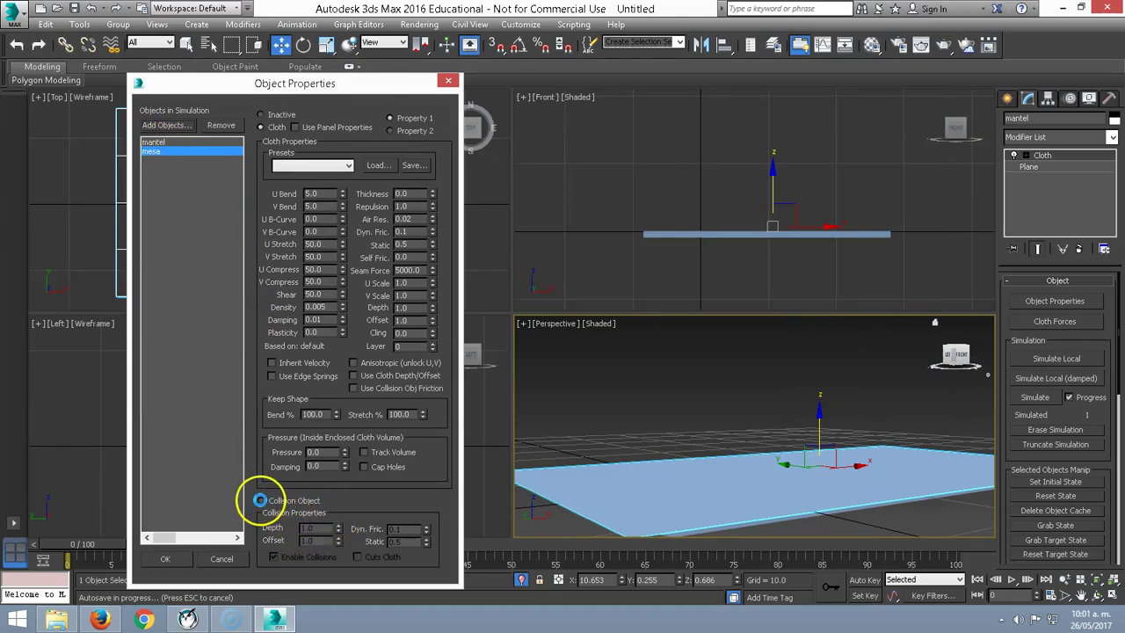
left_click(262, 501)
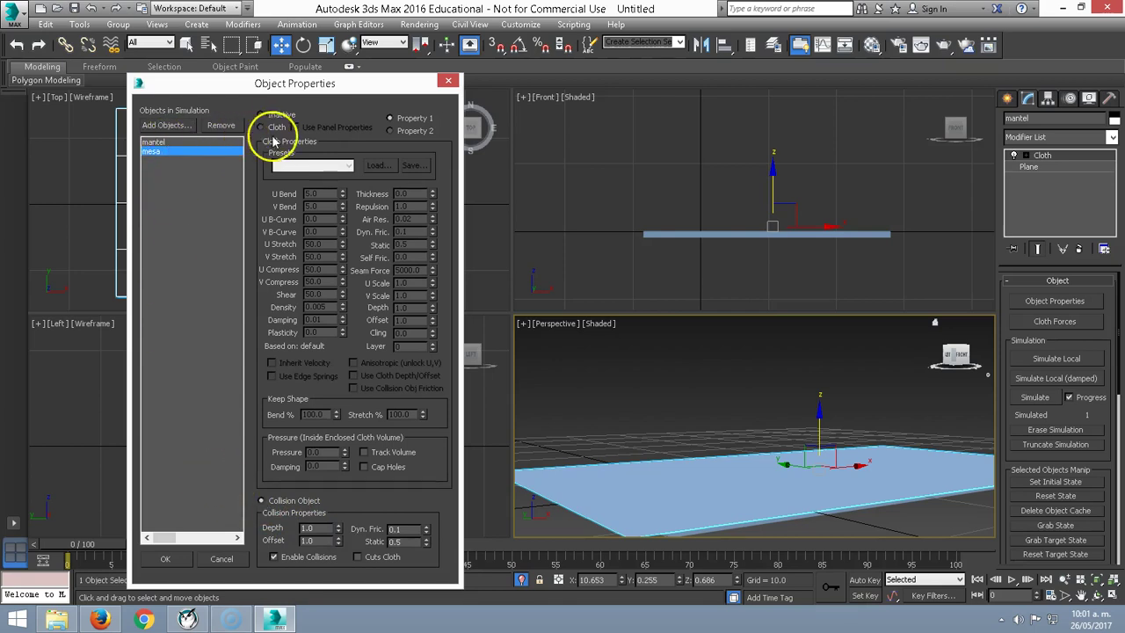
Verify mantel is Cloth and mesa is Collision Object.
left_click(157, 142)
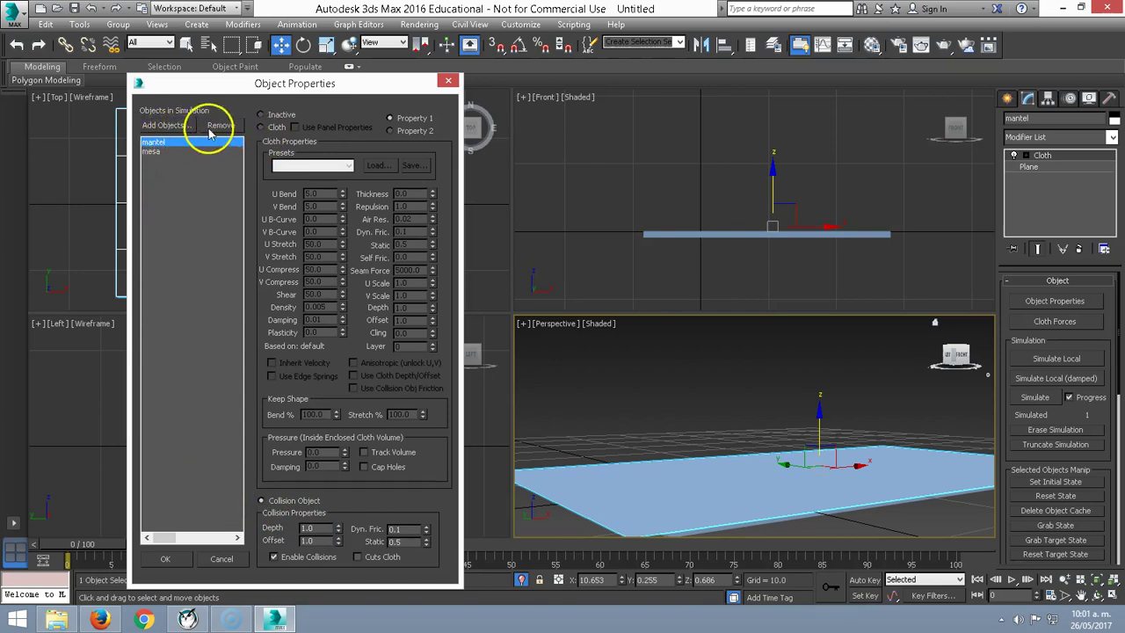
left_click(155, 153)
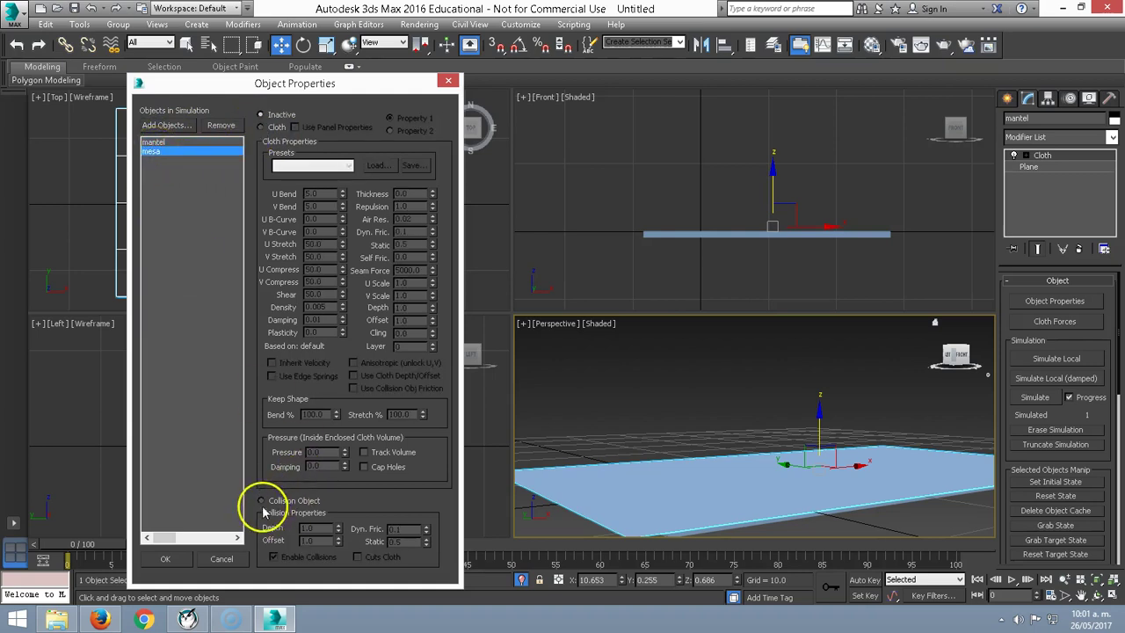
left_click(154, 144)
left_click(155, 152)
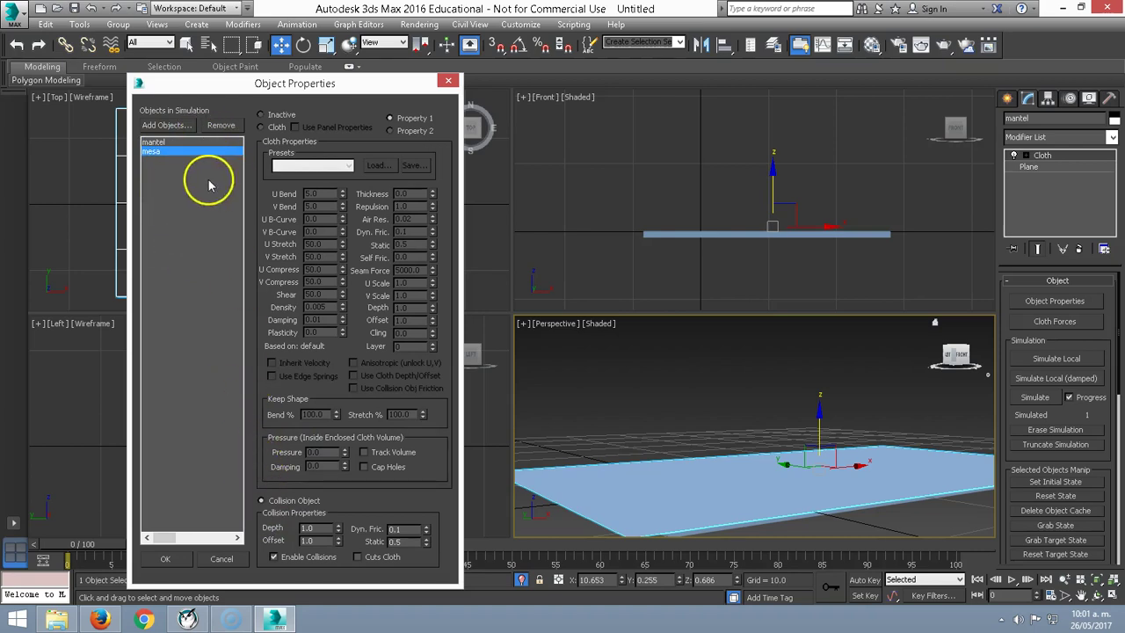
left_click(153, 142)
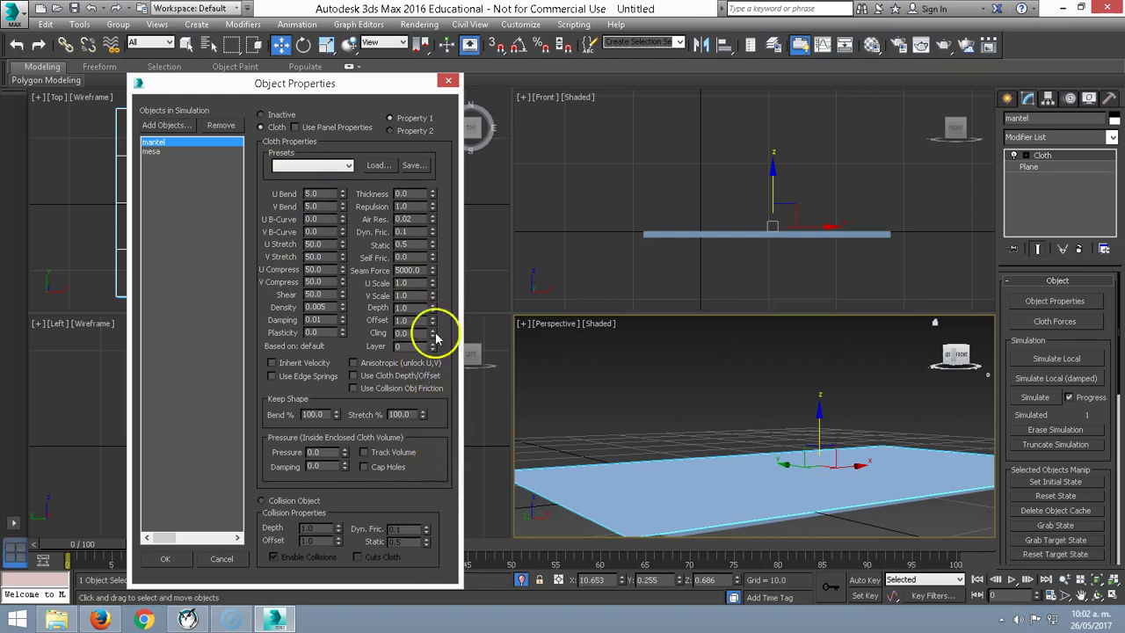
Apply the Silk preset to mantel's cloth and confirm Object Properties with OK.
left_click(349, 167)
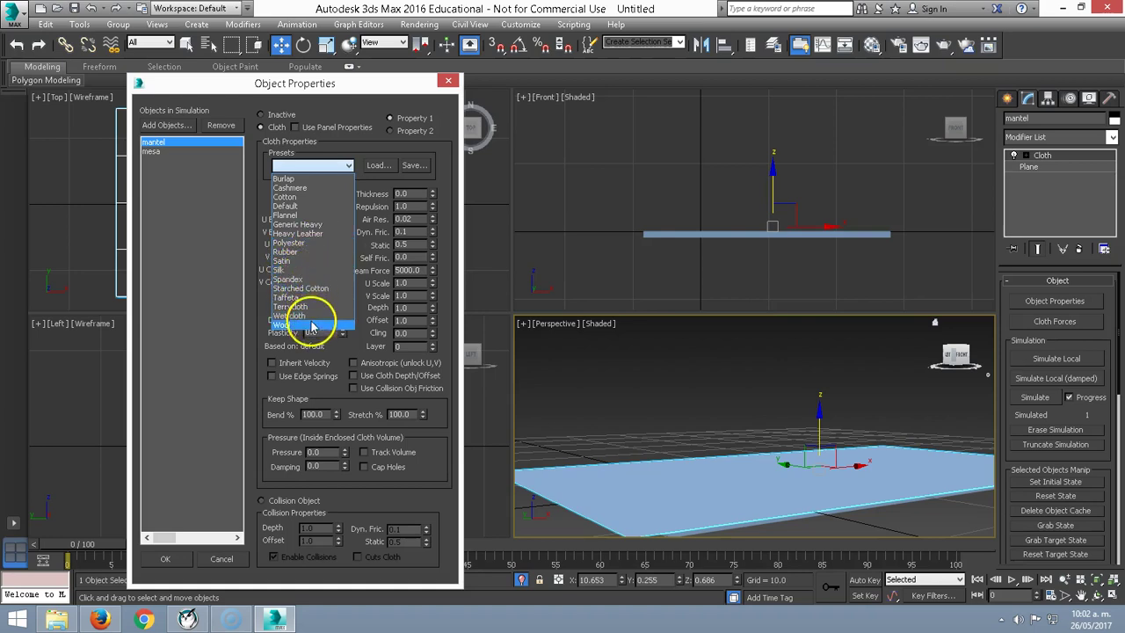
left_click(287, 274)
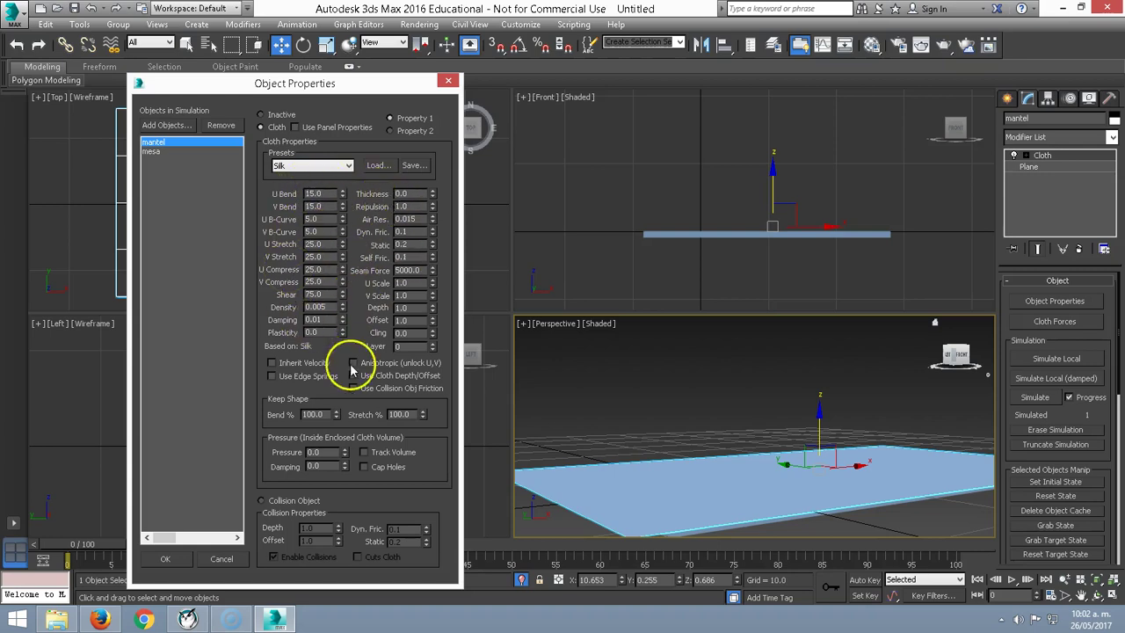
left_click(160, 152)
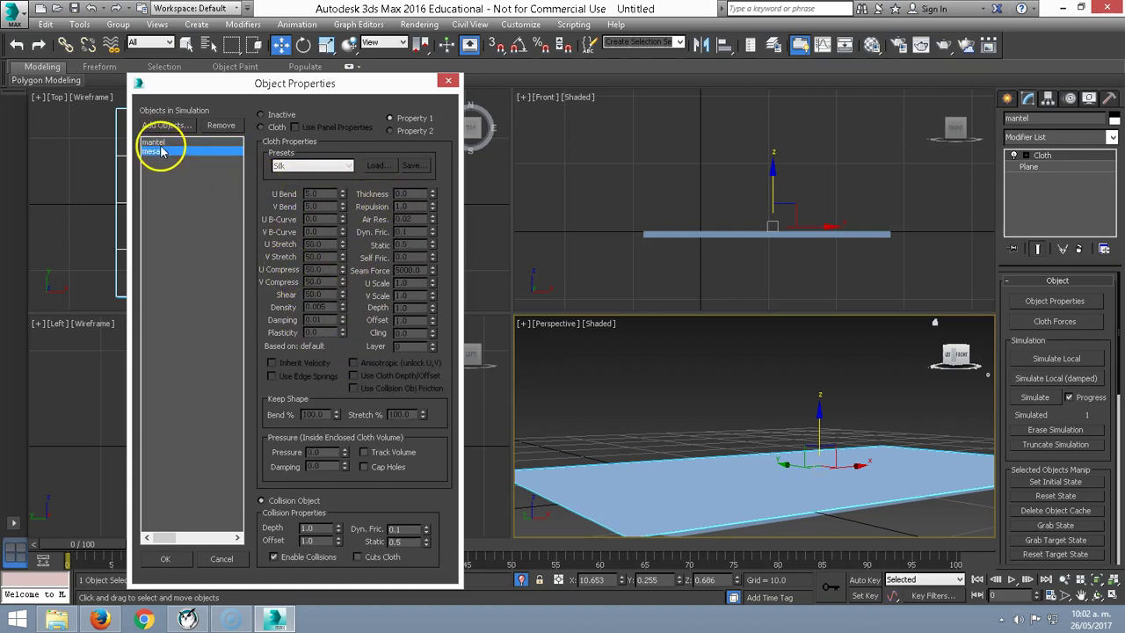
left_click(160, 143)
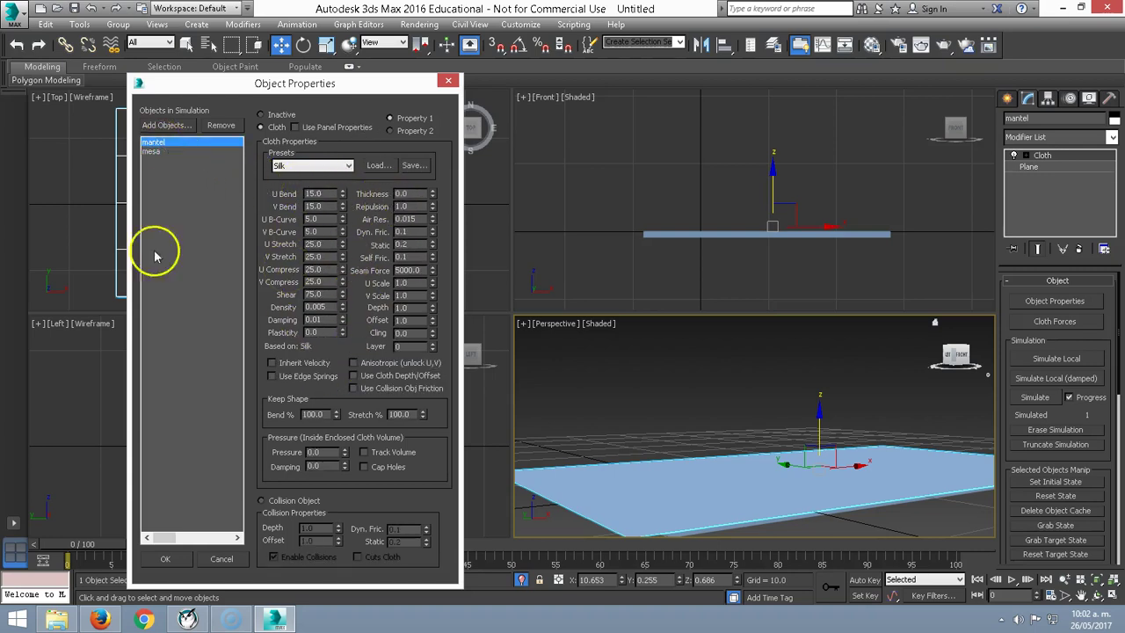
left_click(163, 564)
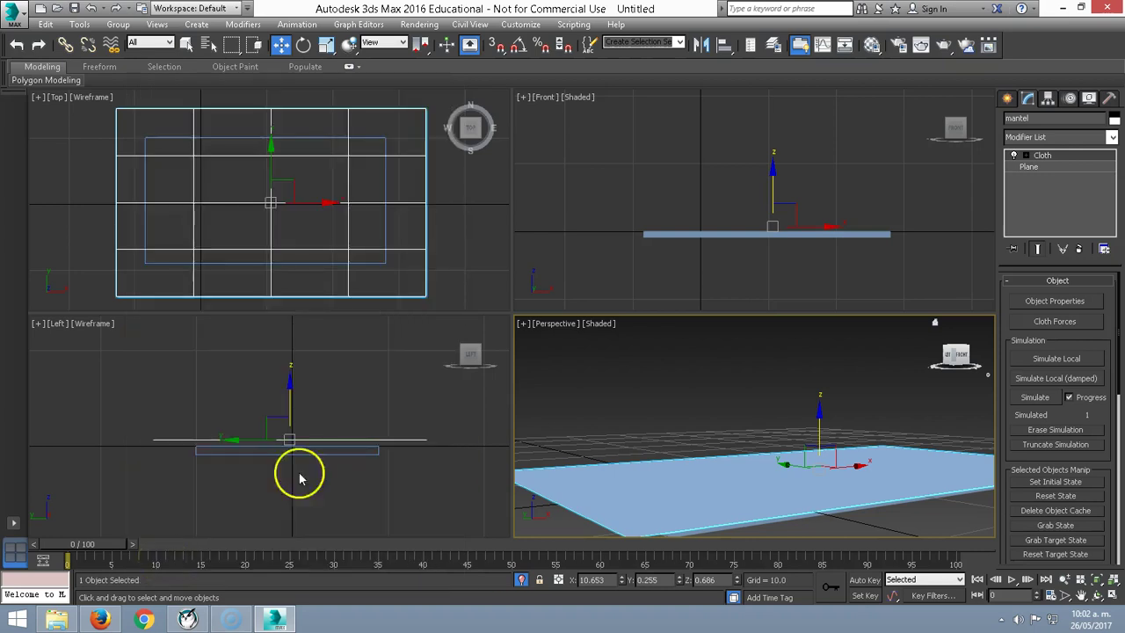
Simulate the mantel cloth and review its drape in Shaded + Edged Faces view.
left_click(1037, 399)
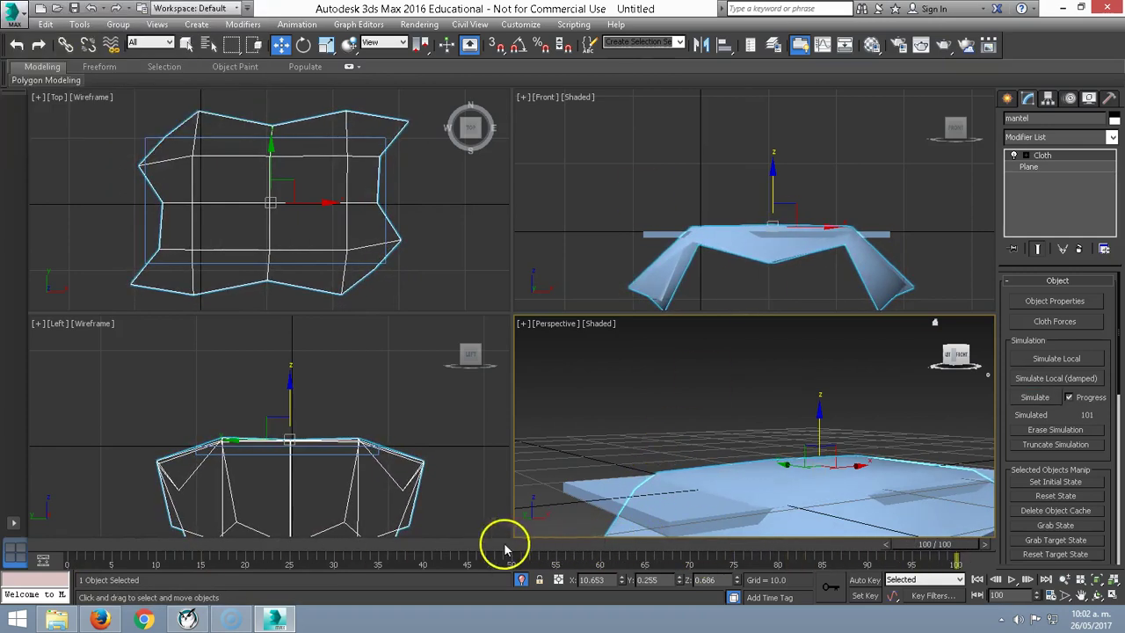
left_click(275, 544)
mouse_move(275, 545)
left_mouse_down()
mouse_move(93, 544)
mouse_move(163, 545)
mouse_move(113, 545)
mouse_move(147, 545)
left_mouse_up()
mouse_move(760, 446)
middle_mouse_down("alt")
mouse_move(762, 397)
mouse_move(745, 434)
middle_mouse_up("alt")
key("F4")
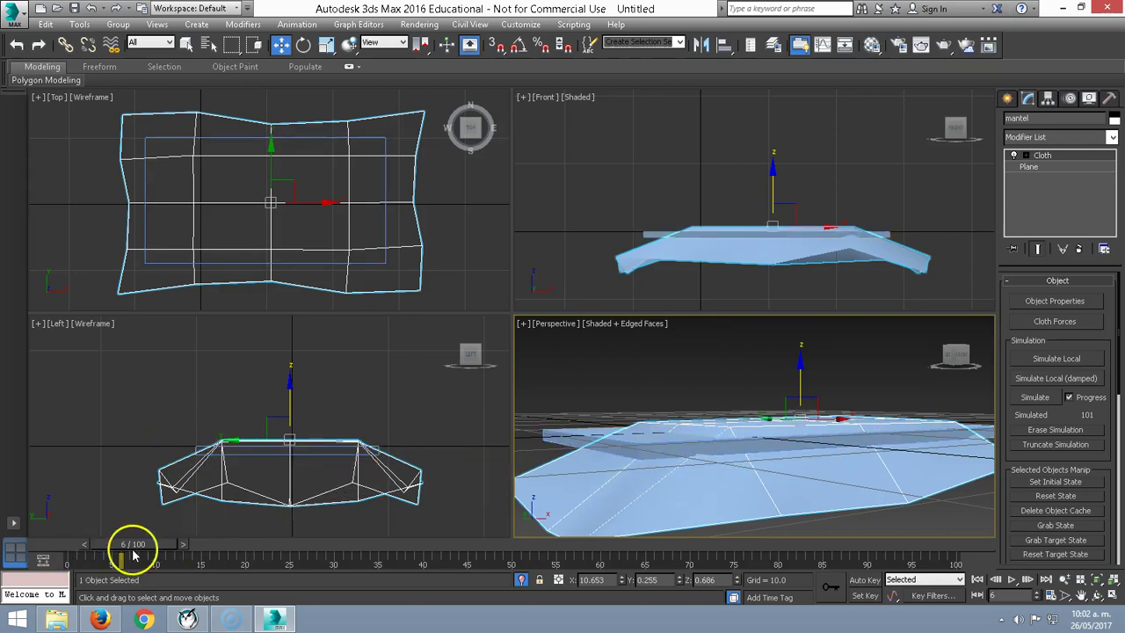
Return to frame 0 and open the mantel Plane settings, accepting the topology warning.
left_click_drag(131, 544, 27, 544)
left_click(964, 418)
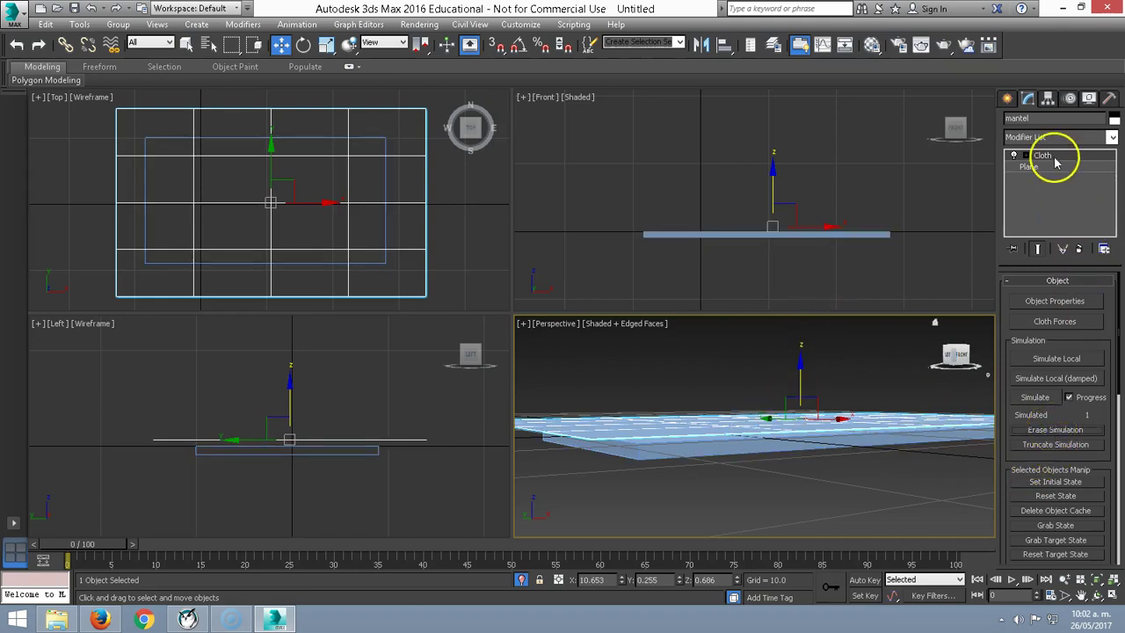
left_click(1026, 167)
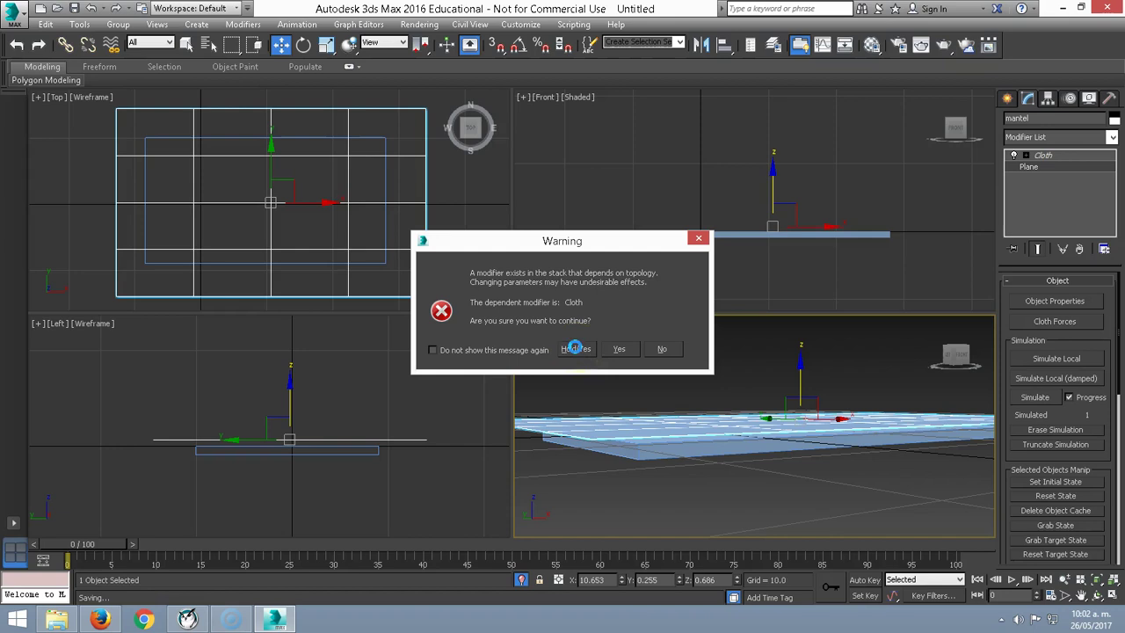
left_click(574, 349)
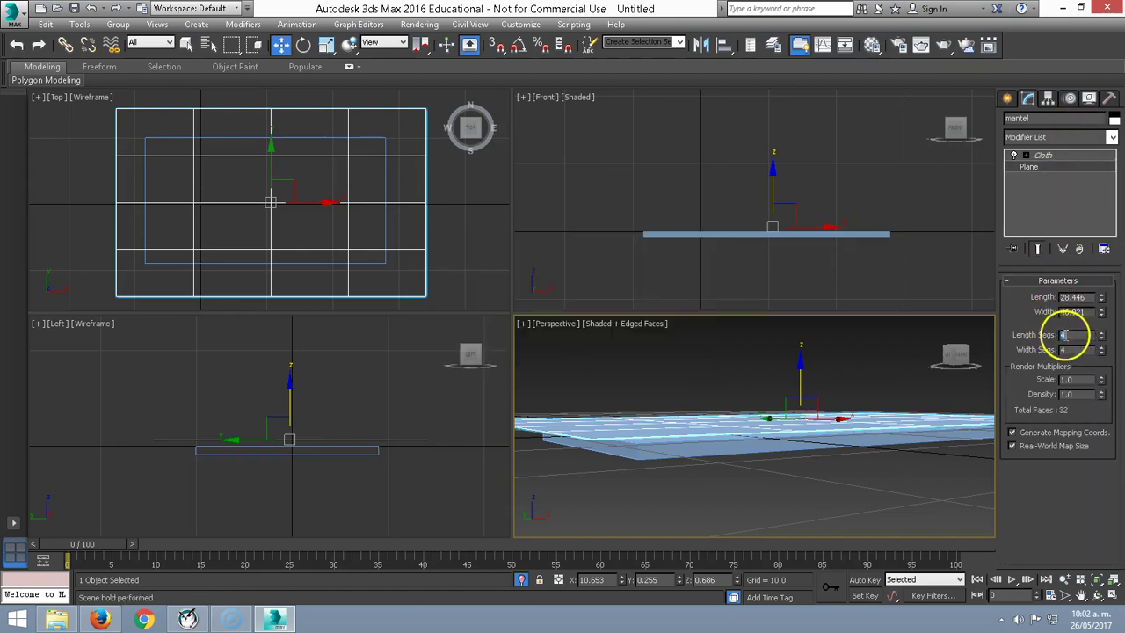
type("50")
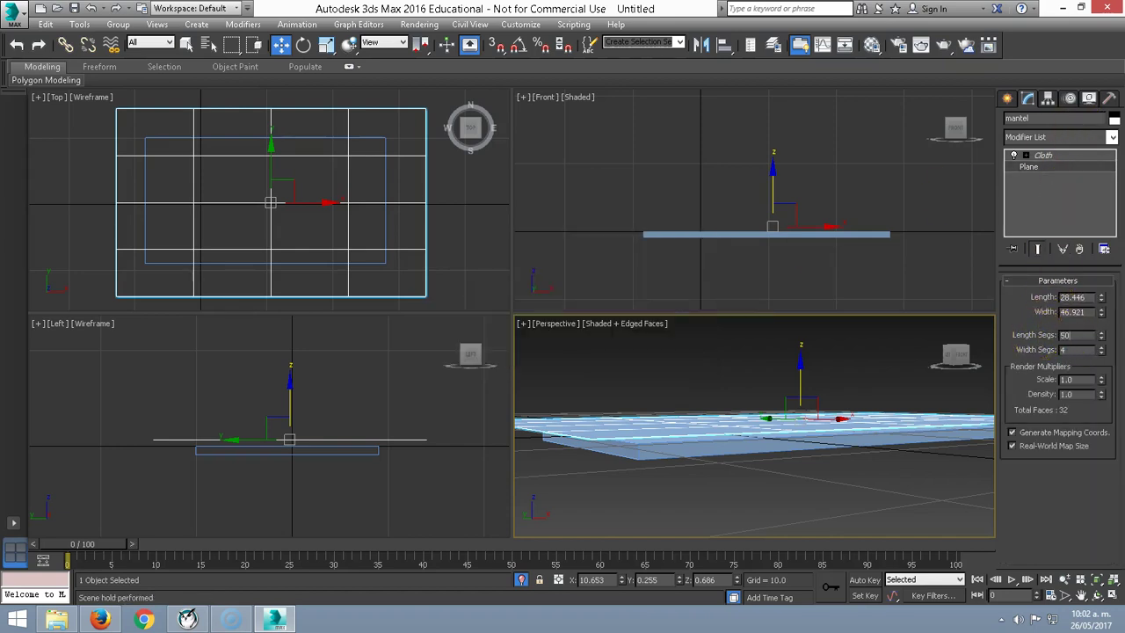
Give the mantel plane 50×50 segments and recheck mantel and mesa in cloth Object Properties.
key("Tab")
type("50")
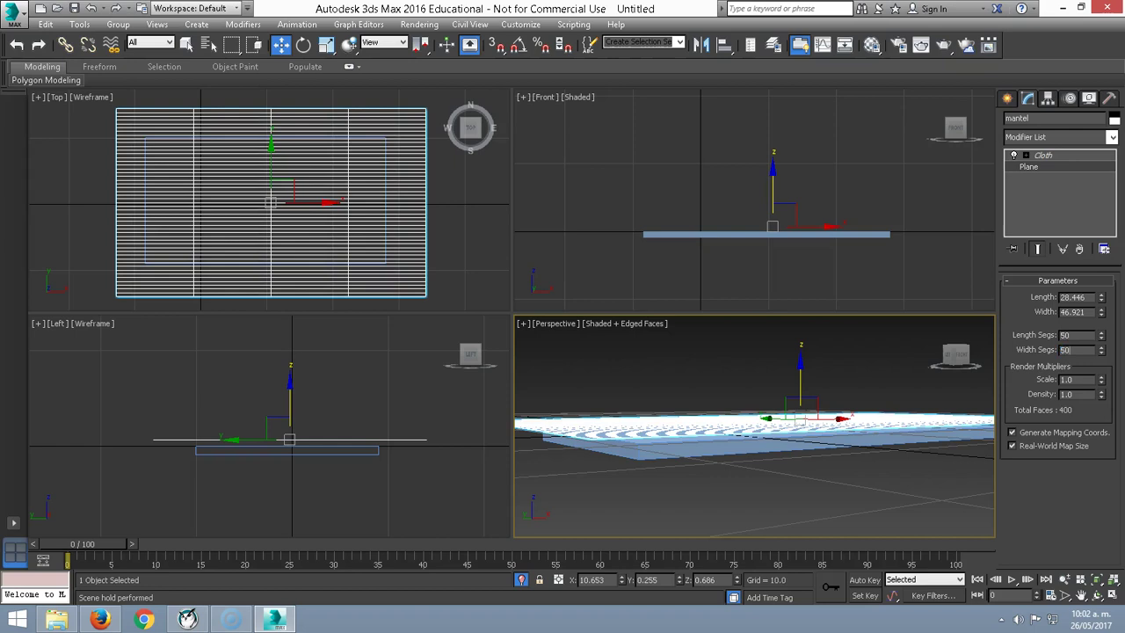
key("Return")
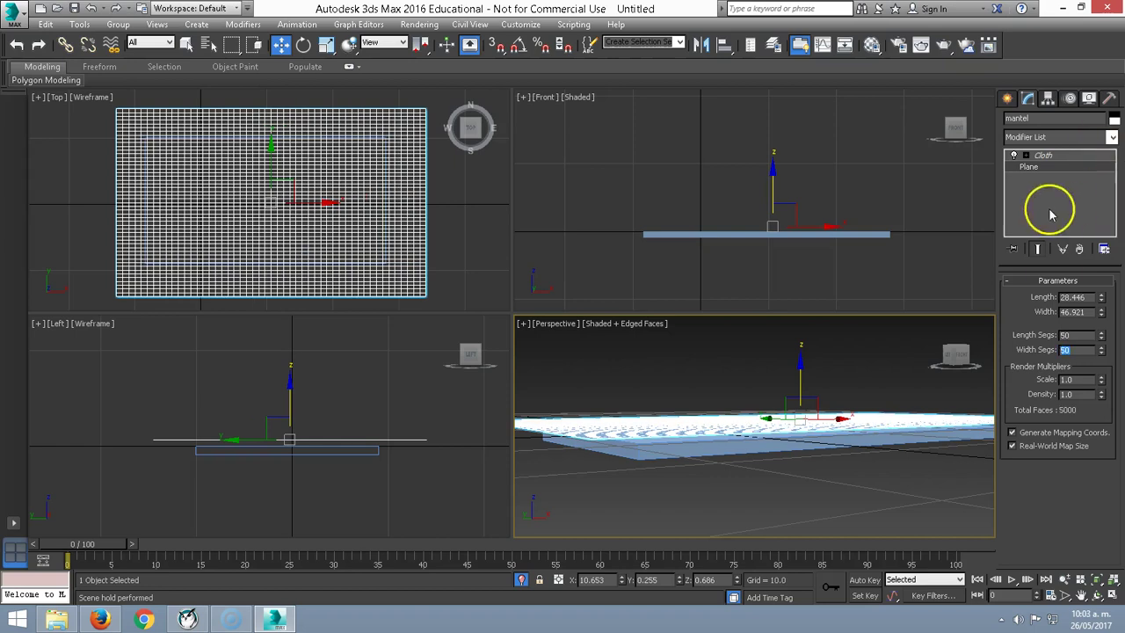
left_click(1043, 155)
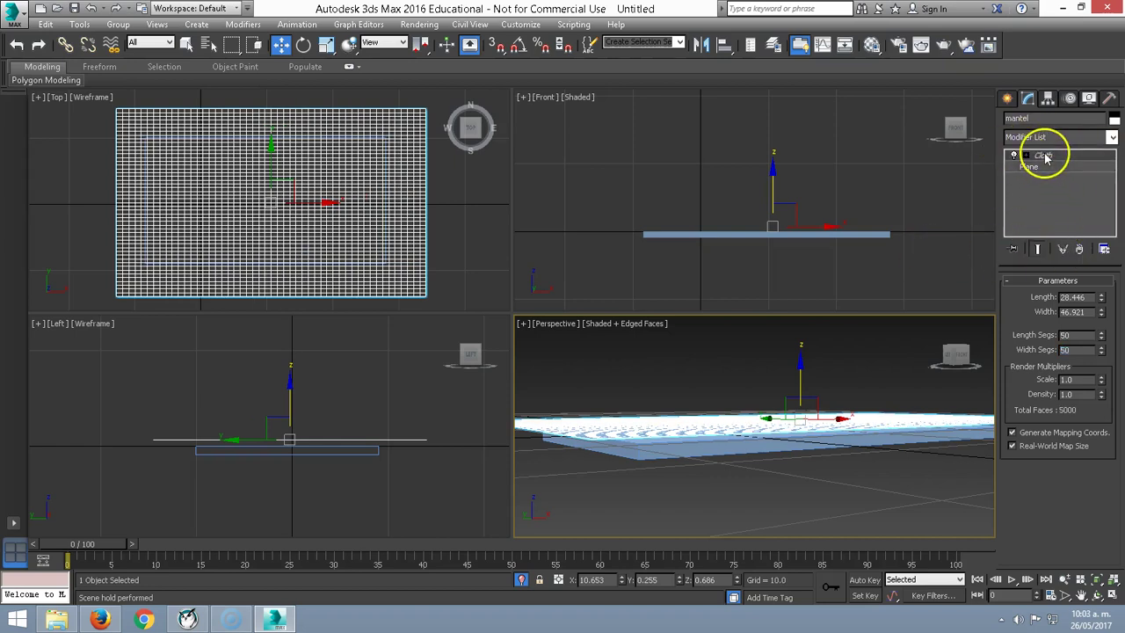
left_click(1056, 301)
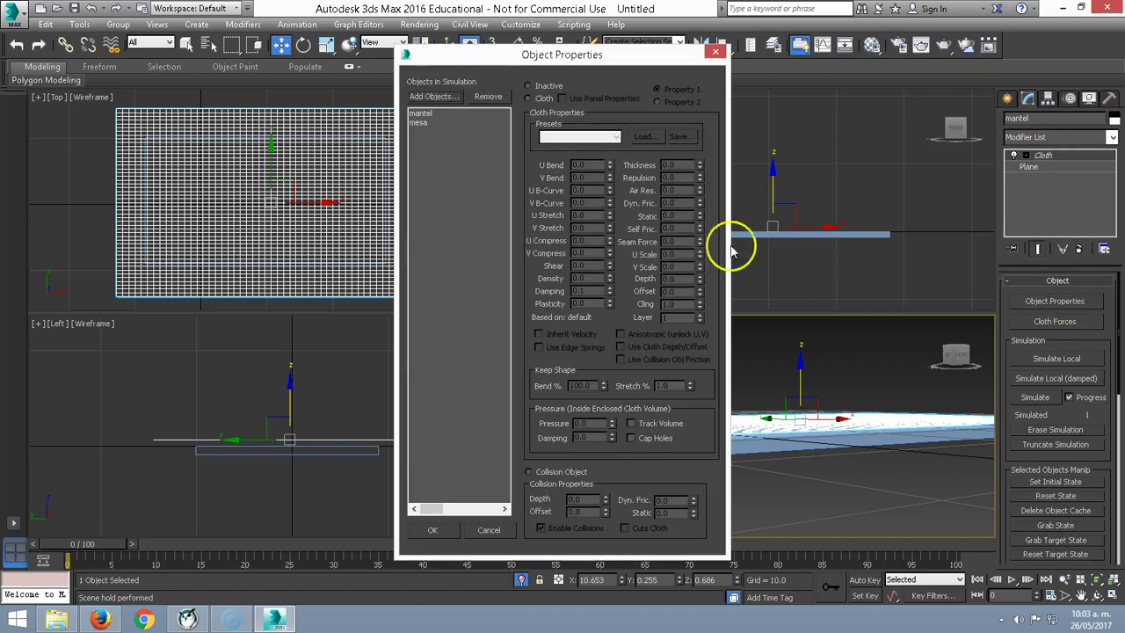
left_click(421, 114)
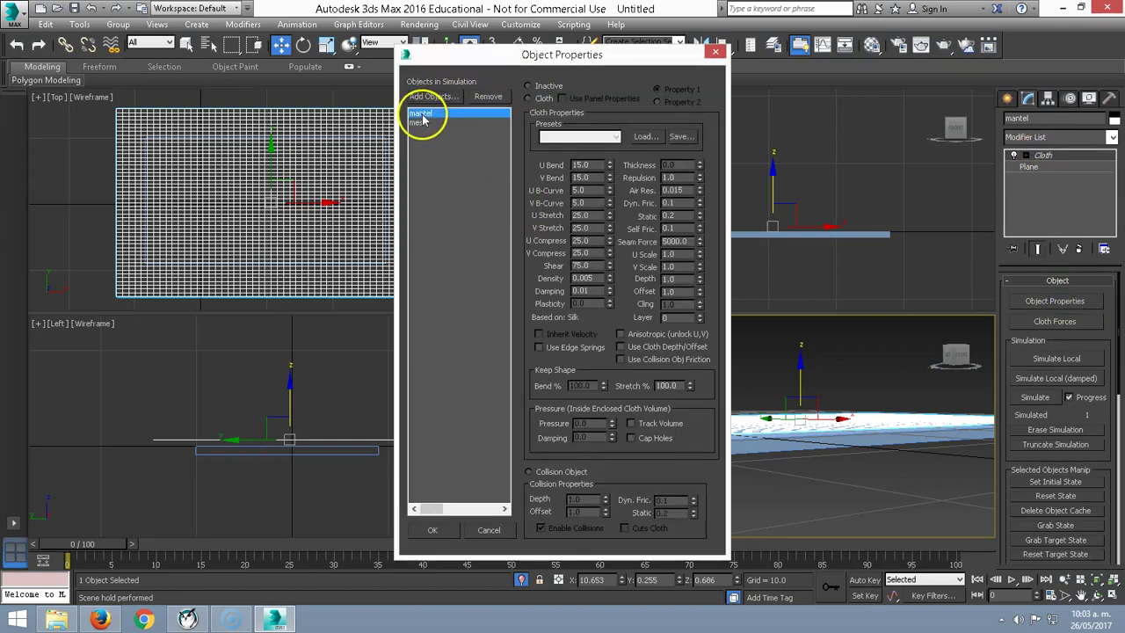
left_click(421, 123)
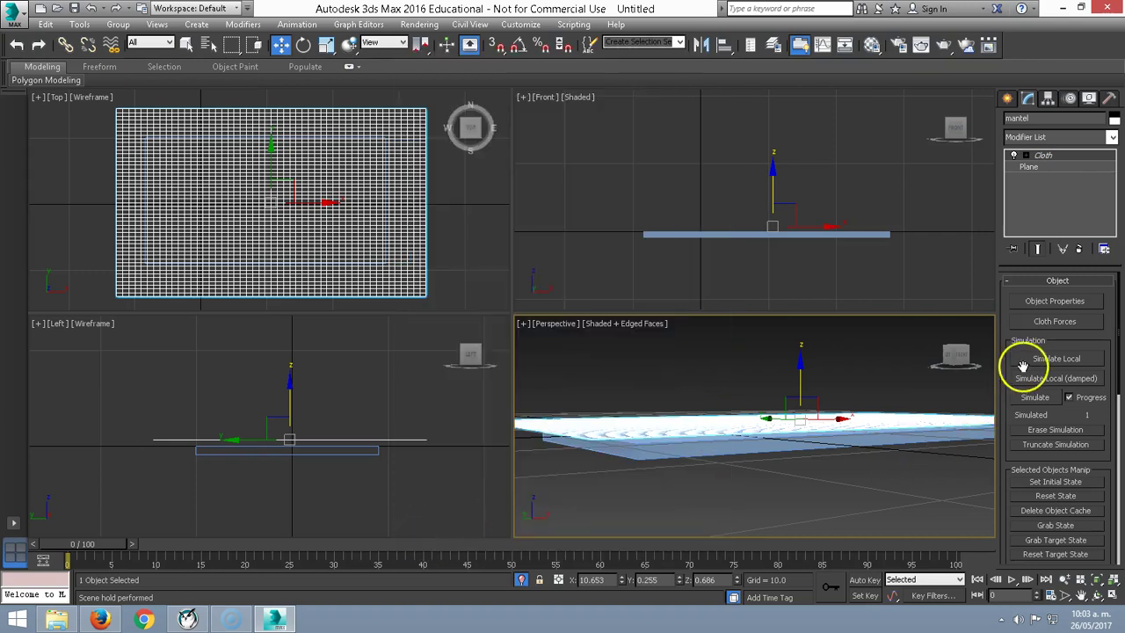
Simulate the dense cloth to frame 100, then Create Keys, confirming Sí on the warning.
left_click(1037, 397)
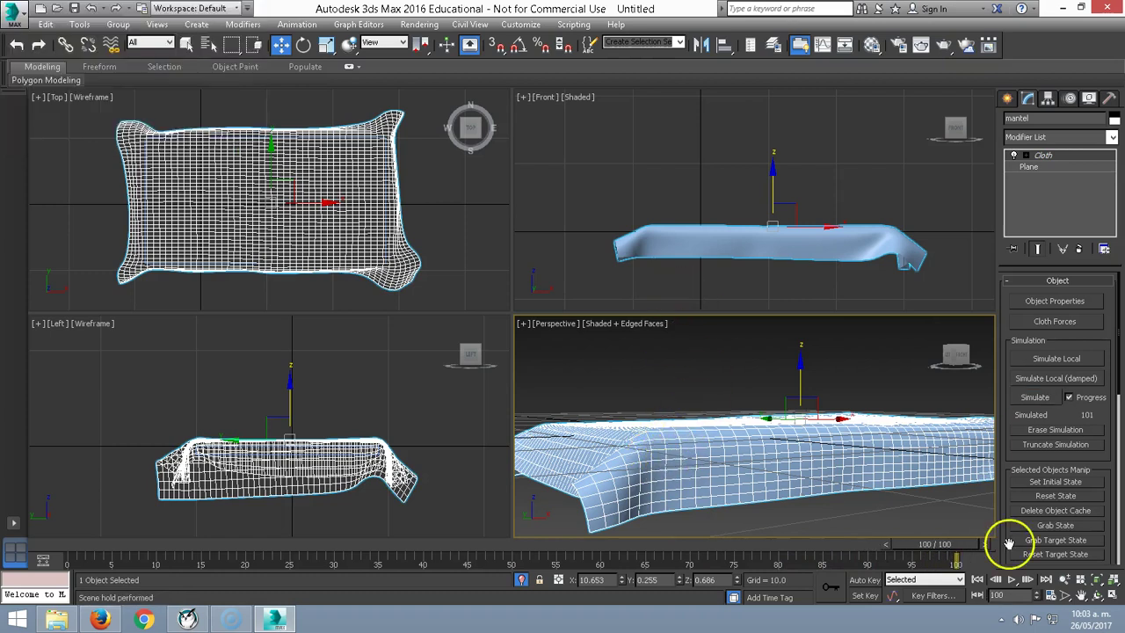
left_click_drag(1106, 431, 1106, 313)
left_click(1047, 479)
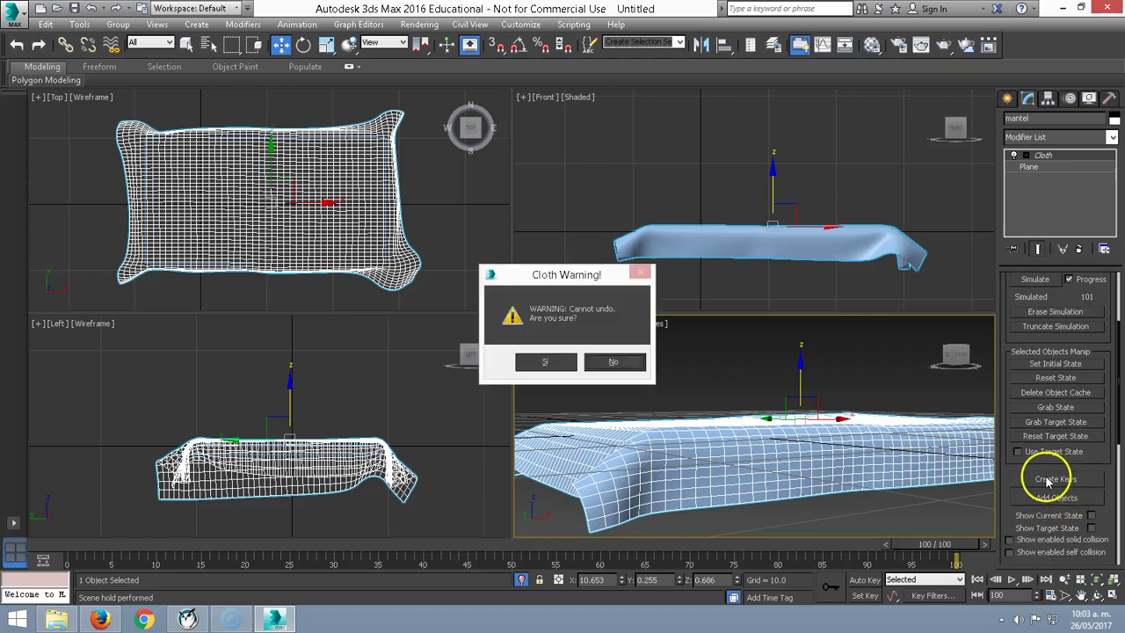
left_click(538, 362)
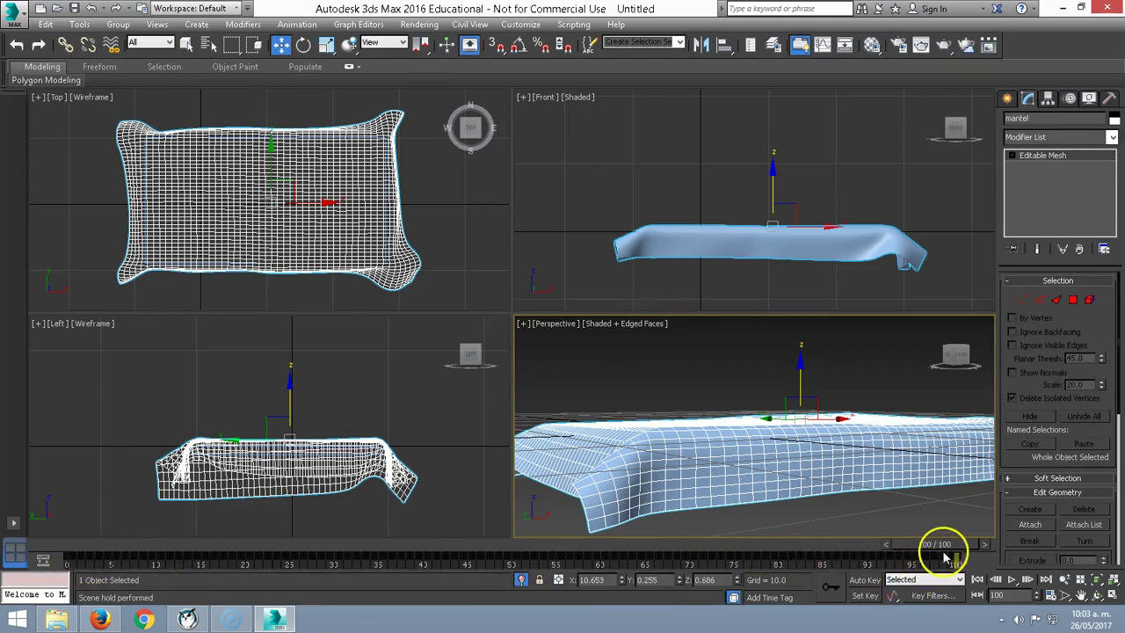
Set the animation range to frames 60–100 and scrub through the settled drape.
mouse_move(944, 555)
left_mouse_down()
mouse_move(37, 501)
mouse_move(659, 489)
left_mouse_up()
key("w")
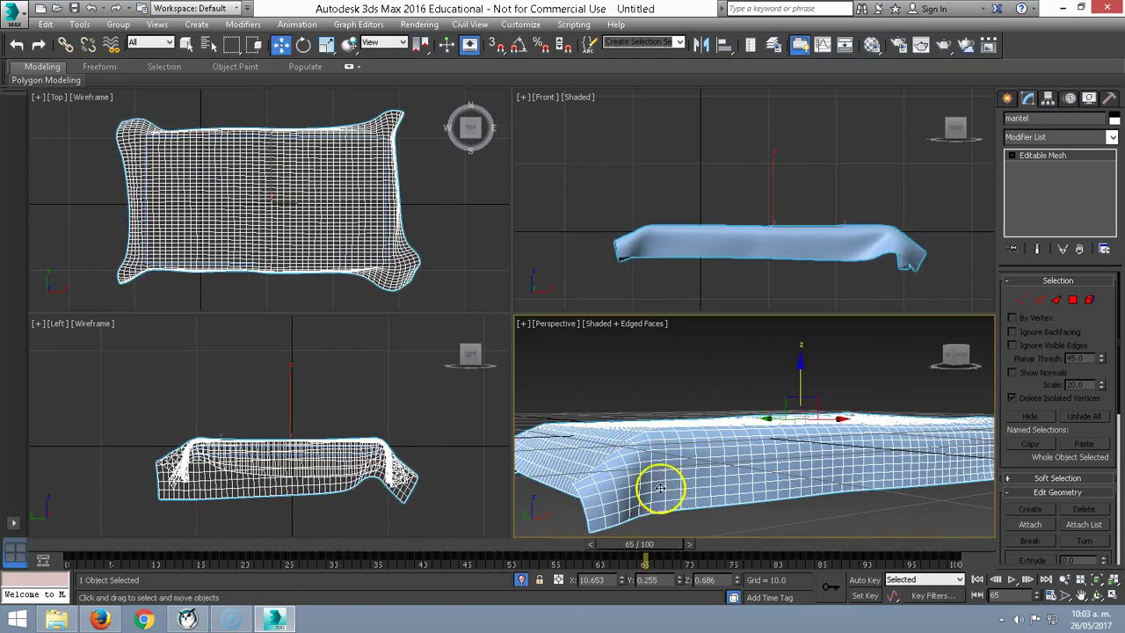
mouse_move(659, 547)
left_mouse_down()
mouse_move(281, 534)
mouse_move(627, 558)
mouse_move(598, 559)
left_mouse_up()
key("w")
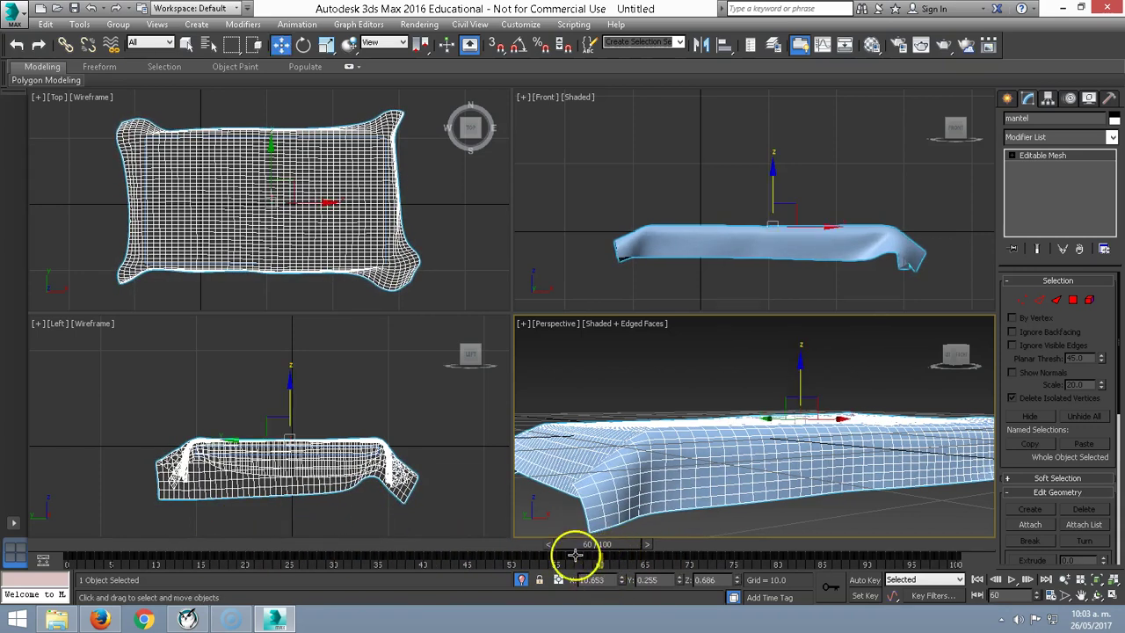
left_click(1051, 595)
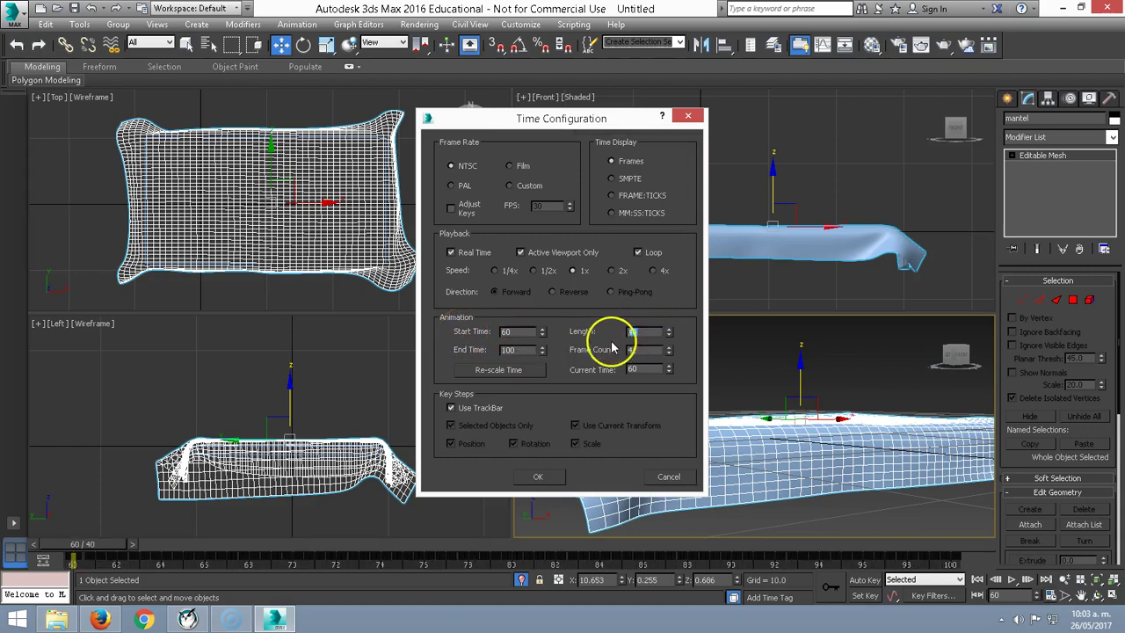
left_click(520, 474)
mouse_move(95, 544)
left_mouse_down()
mouse_move(305, 553)
mouse_move(50, 534)
mouse_move(628, 534)
mouse_move(294, 557)
mouse_move(1081, 585)
left_mouse_up()
Raise the mantel in the front view and delete the mesa slab beneath it.
key("w")
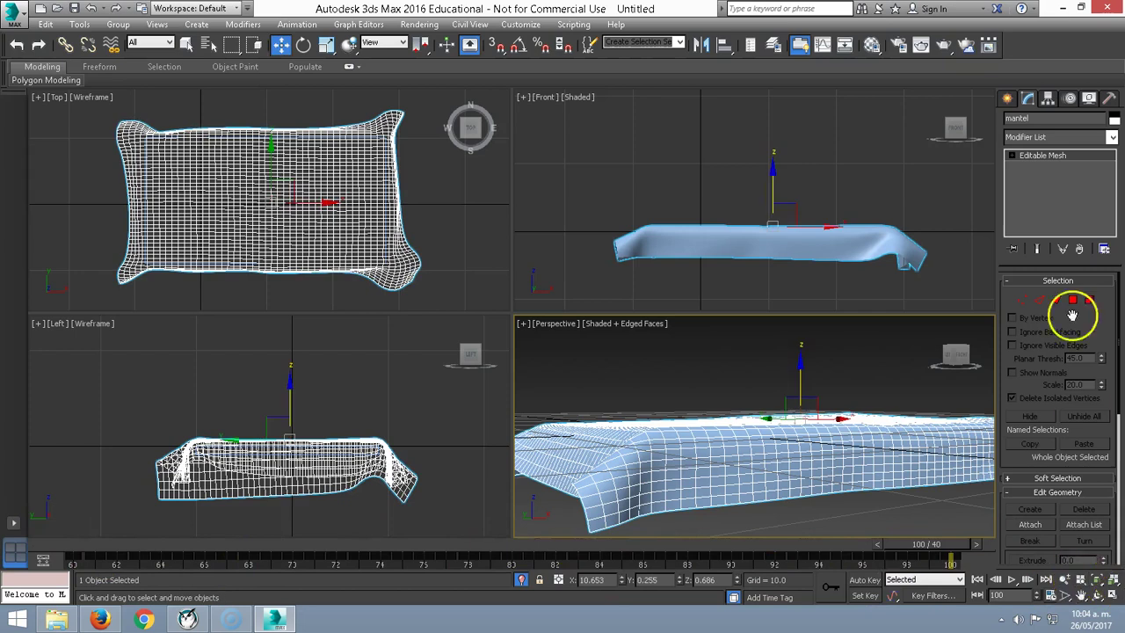
right_click(793, 192)
left_click(700, 189)
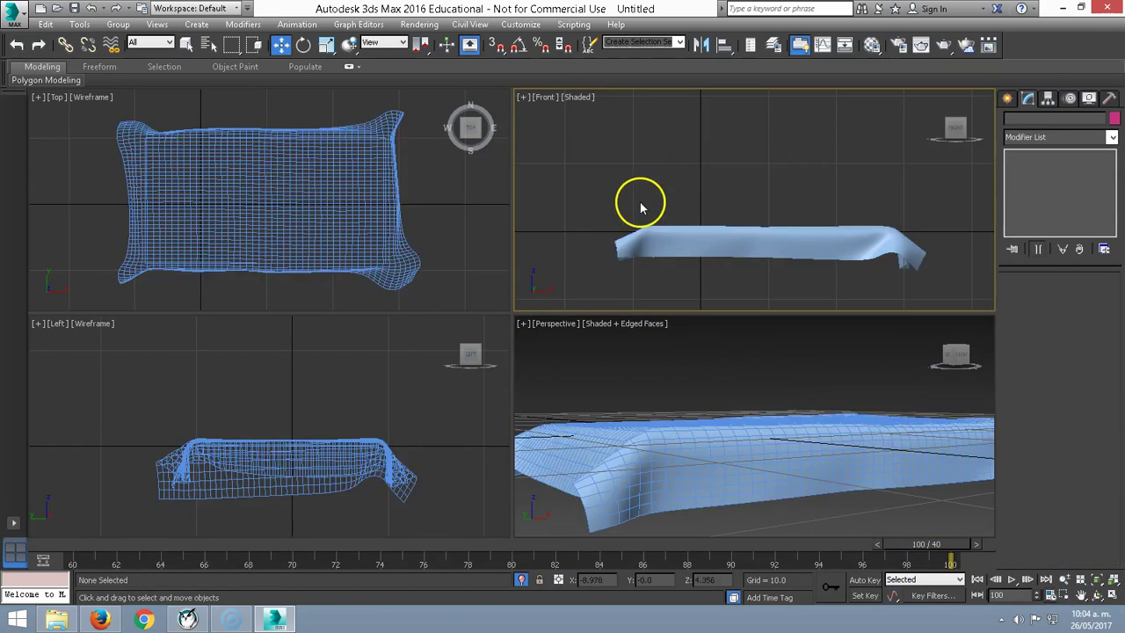
left_click(706, 239)
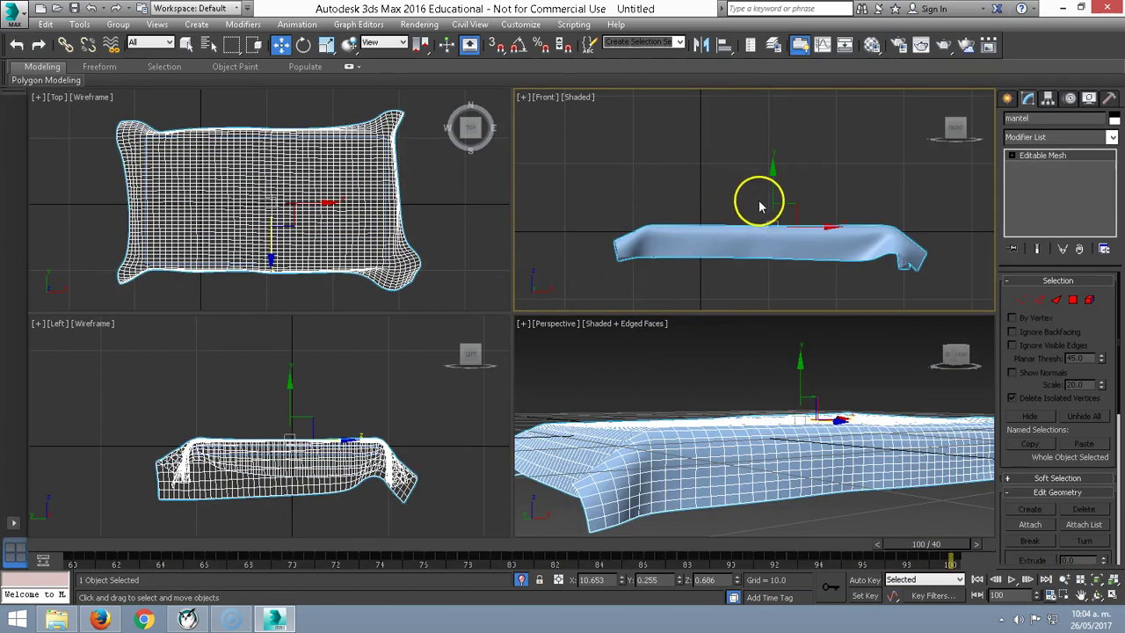
left_click_drag(773, 175, 778, 126)
left_click(738, 237)
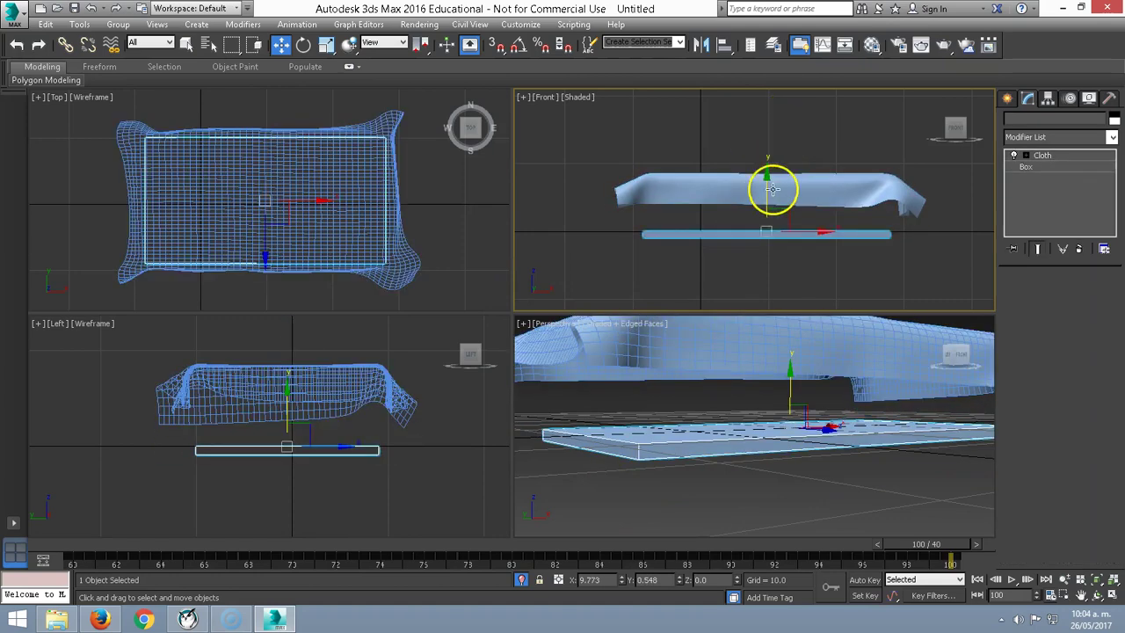
key("Delete")
Lower the mantel, end isolation to restore bottle, glass and plates, then select Plane001.
left_click(765, 174)
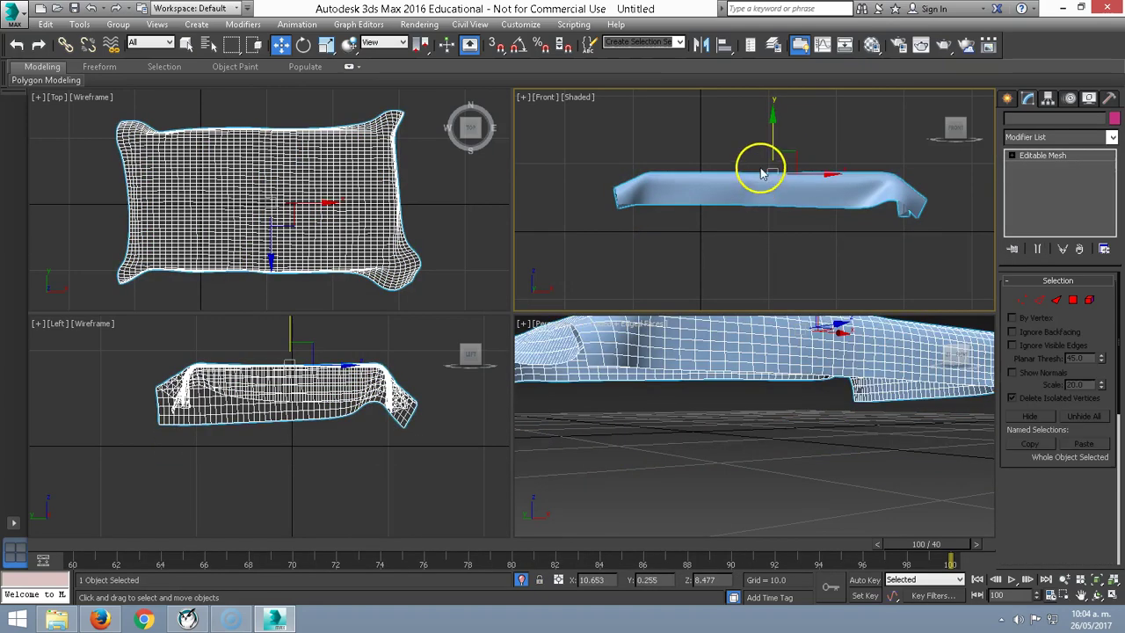
left_click_drag(773, 137, 777, 201)
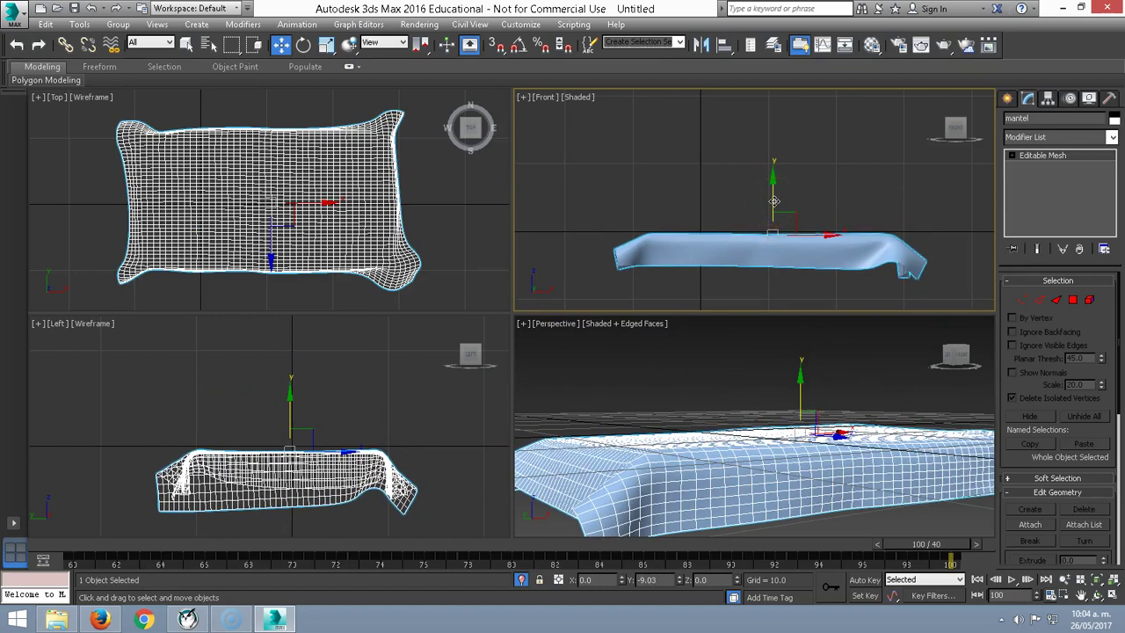
right_click(685, 175)
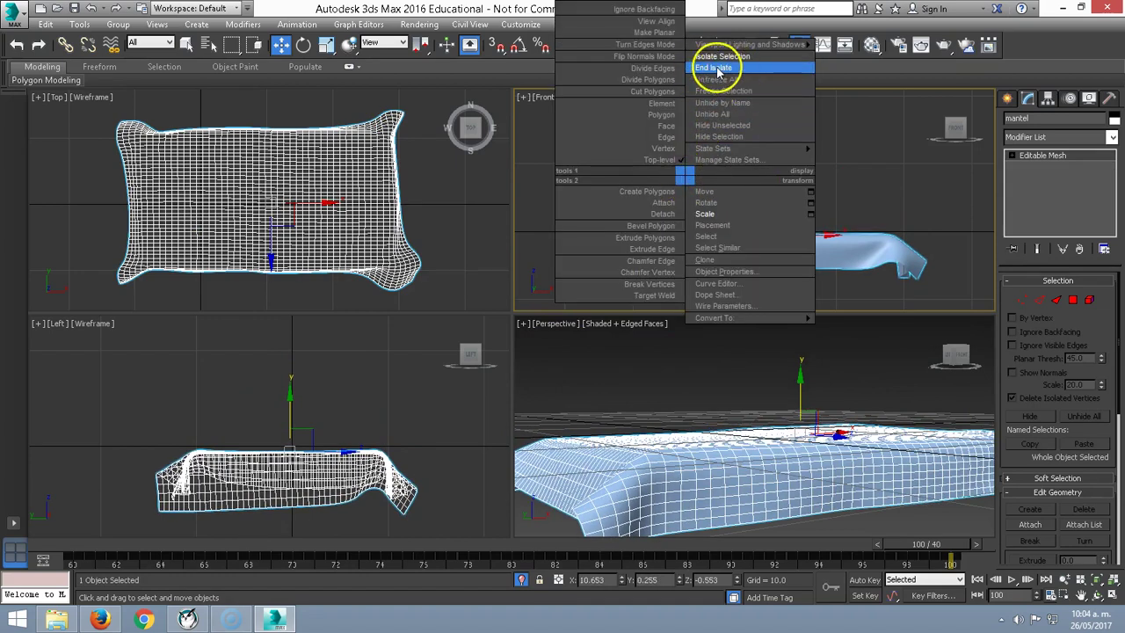
left_click(715, 68)
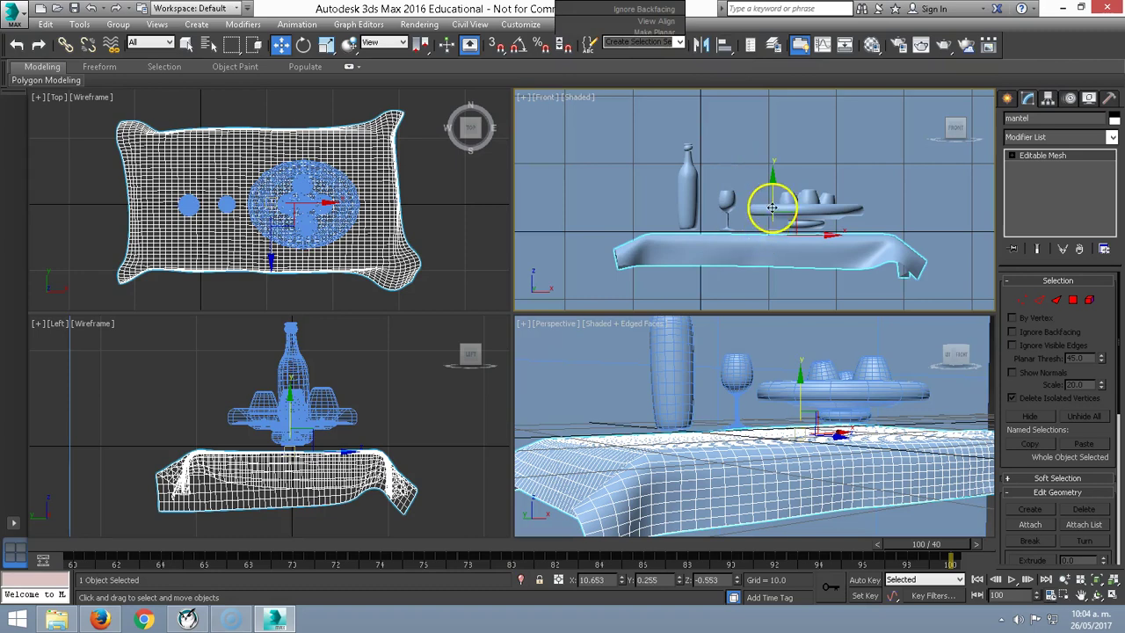
left_click_drag(773, 199, 774, 196)
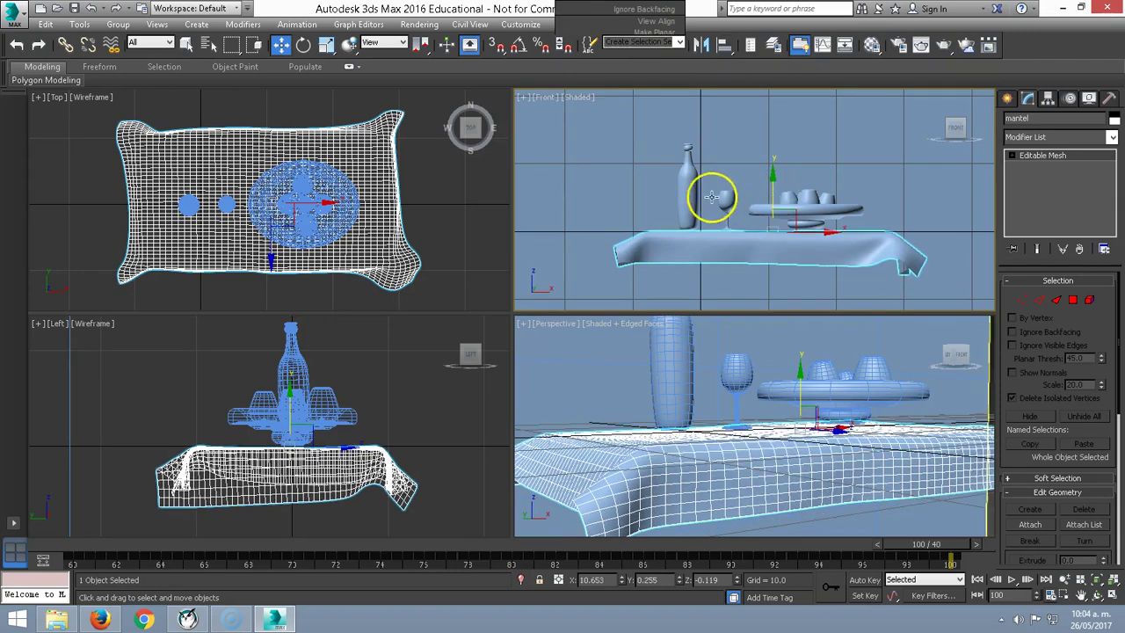
left_click(671, 207)
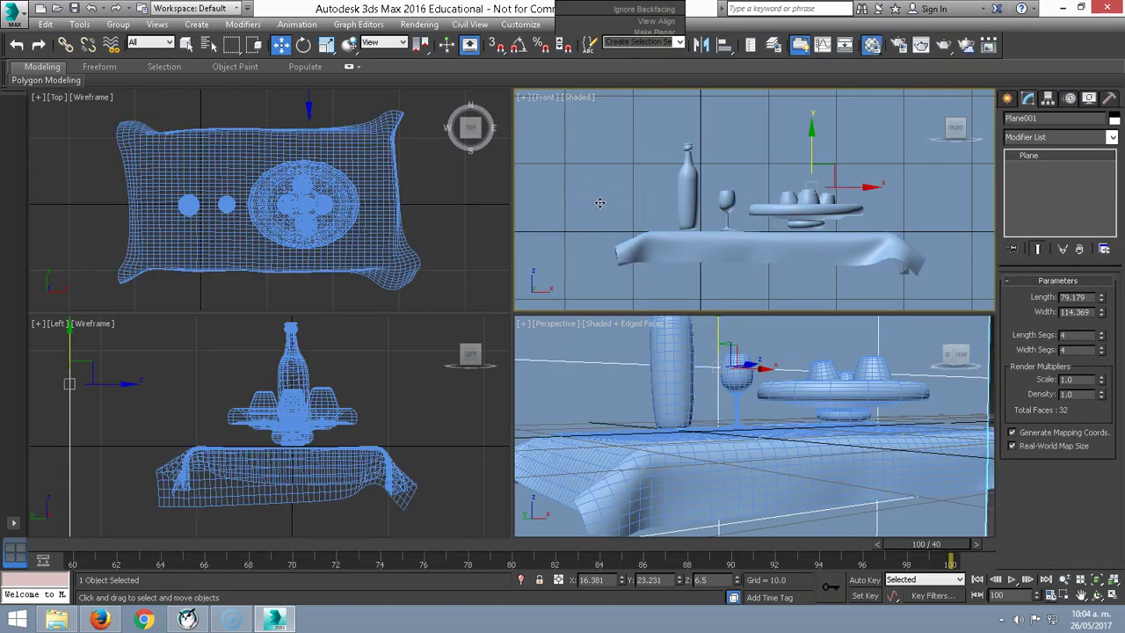
Load cocina.jpg as the cocina material's diffuse bitmap and show it in the viewport.
key("m")
left_click_drag(804, 92, 232, 55)
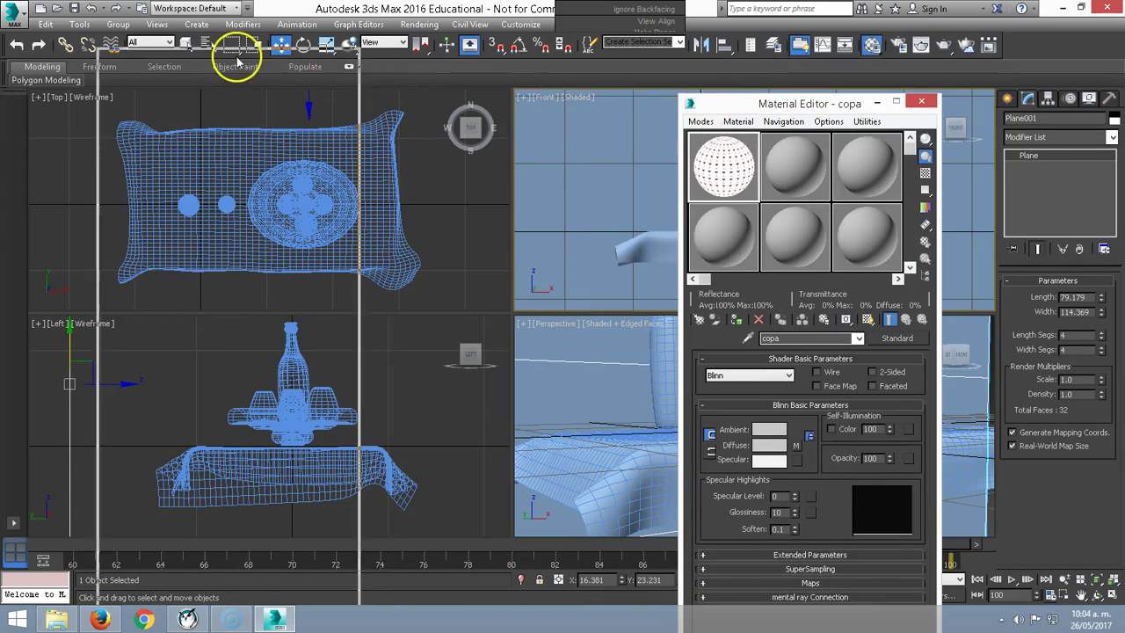
left_click(213, 123)
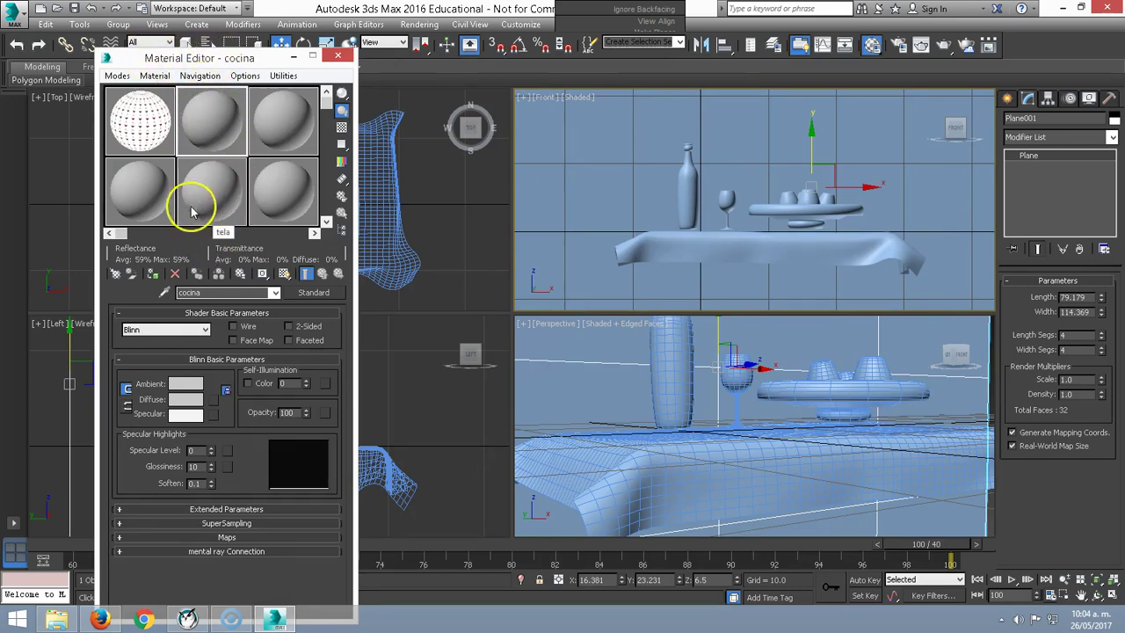
left_click(214, 404)
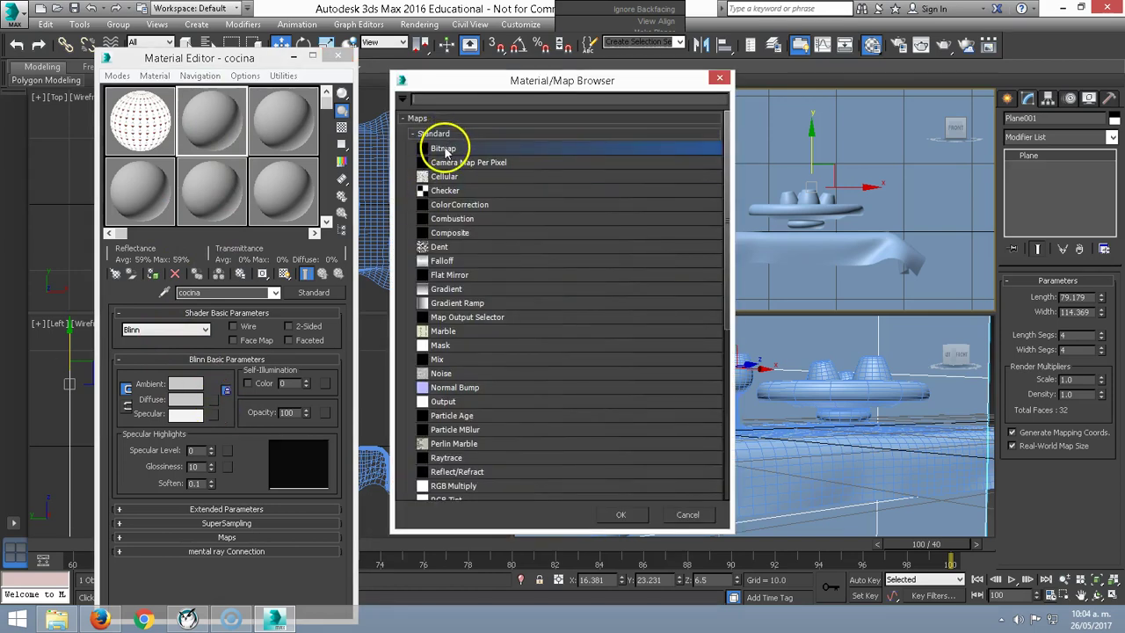
double_click(446, 148)
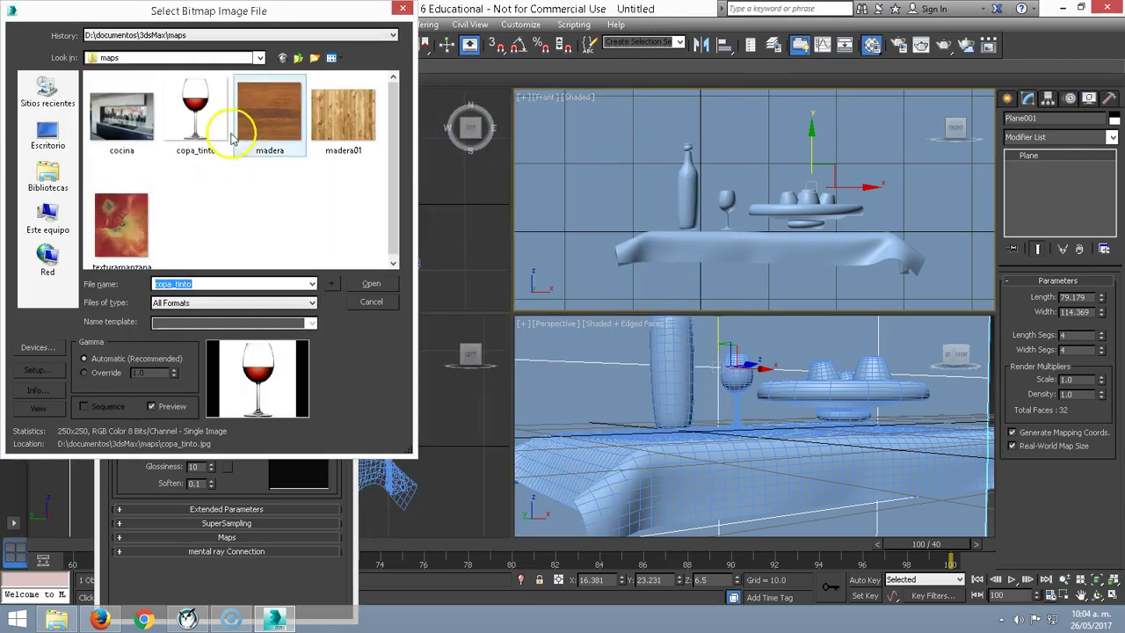
left_click(116, 114)
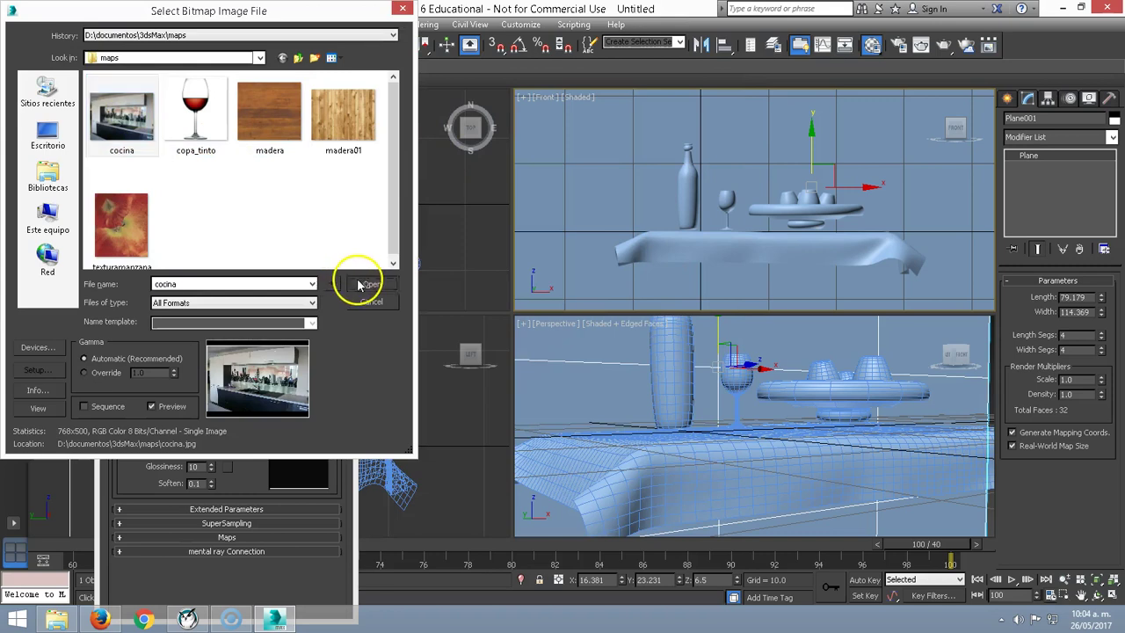
left_click(353, 283)
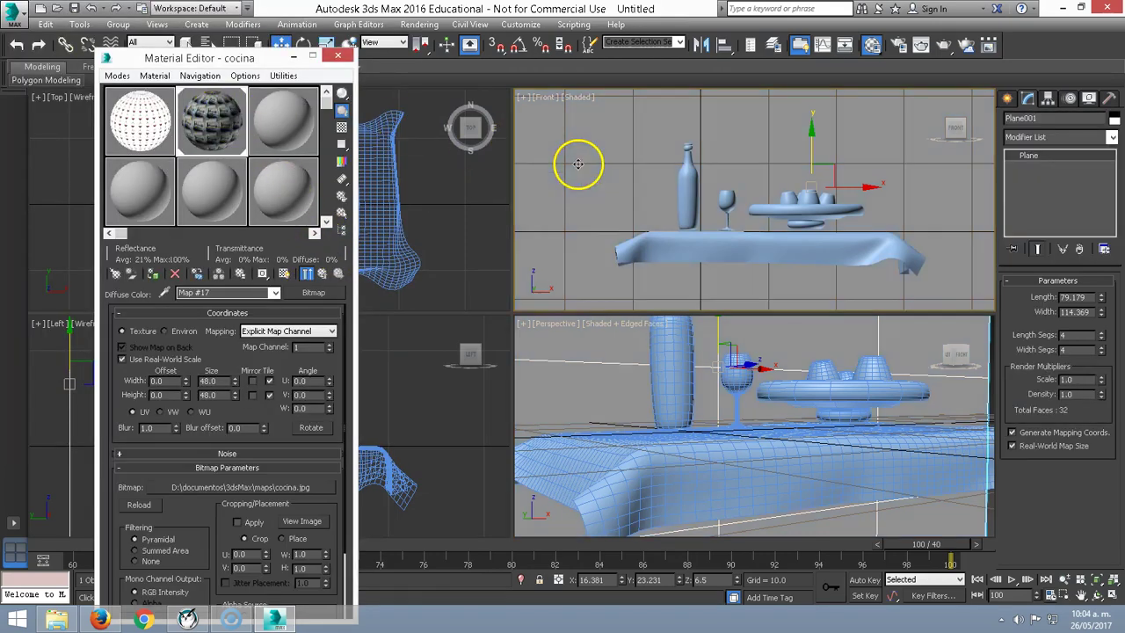
left_click(284, 274)
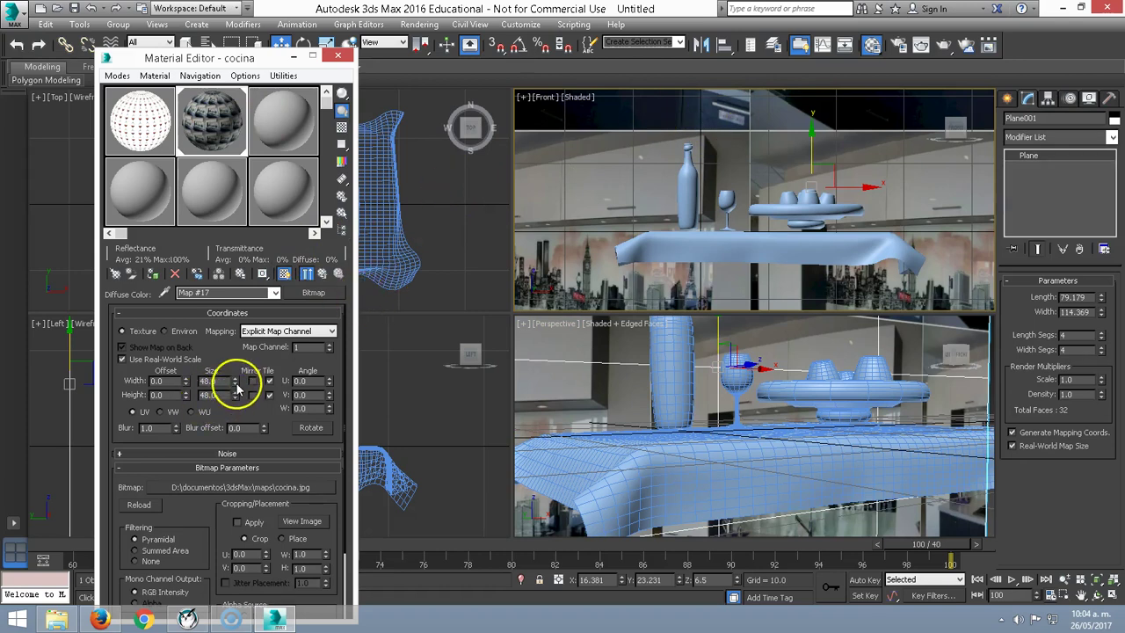
Set the cocina bitmap's size to 88.8 wide by 56.7 high.
left_click_drag(234, 380, 236, 402)
left_click_drag(242, 354, 252, 314)
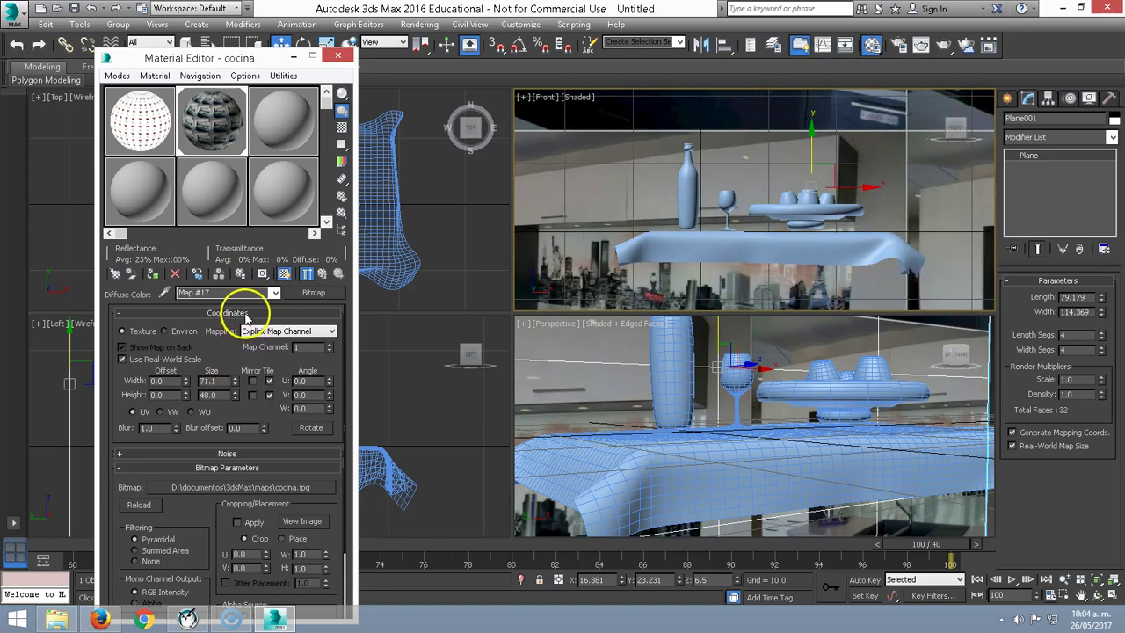
left_click_drag(235, 387, 236, 314)
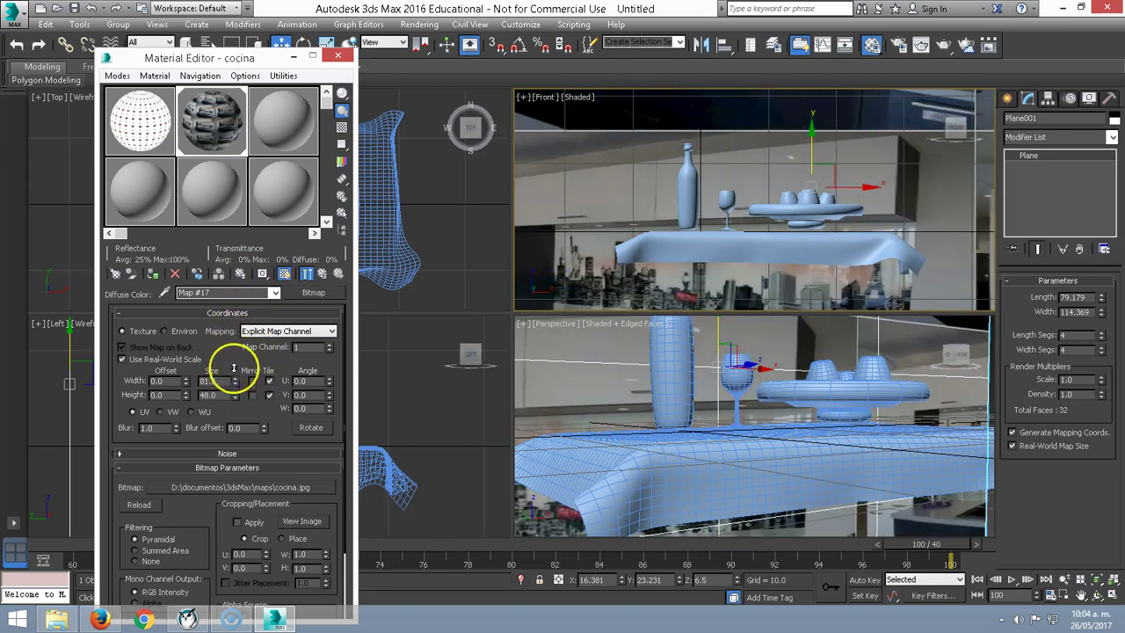
left_click_drag(234, 369, 234, 321)
left_click_drag(235, 397, 225, 326)
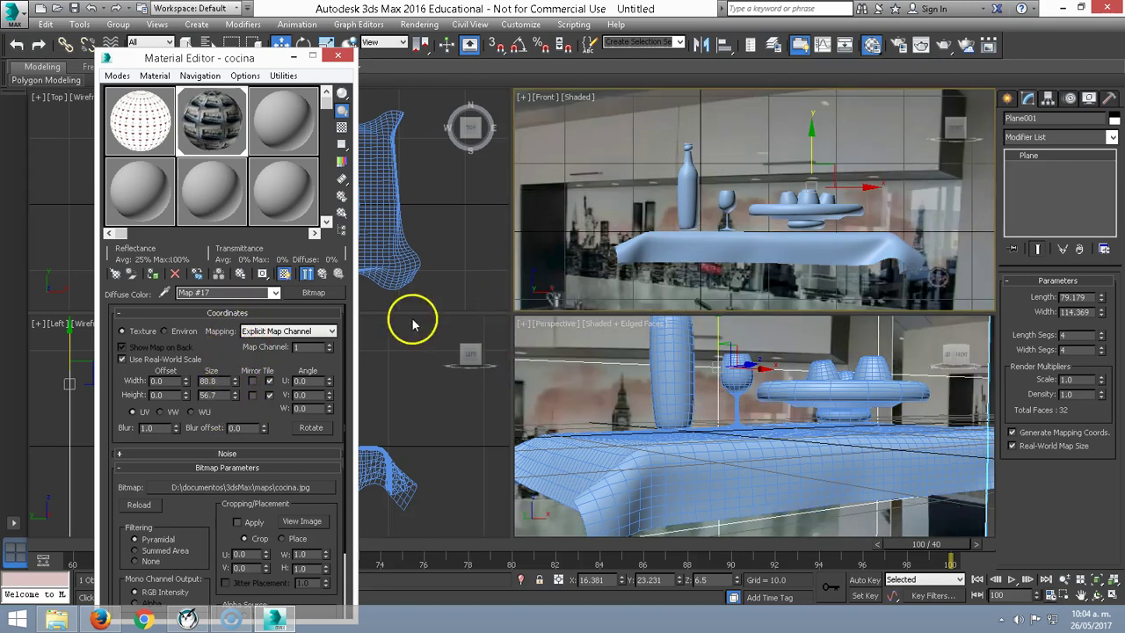
Give the cocina material 100 self-illumination and move the backdrop plane up.
left_click(323, 273)
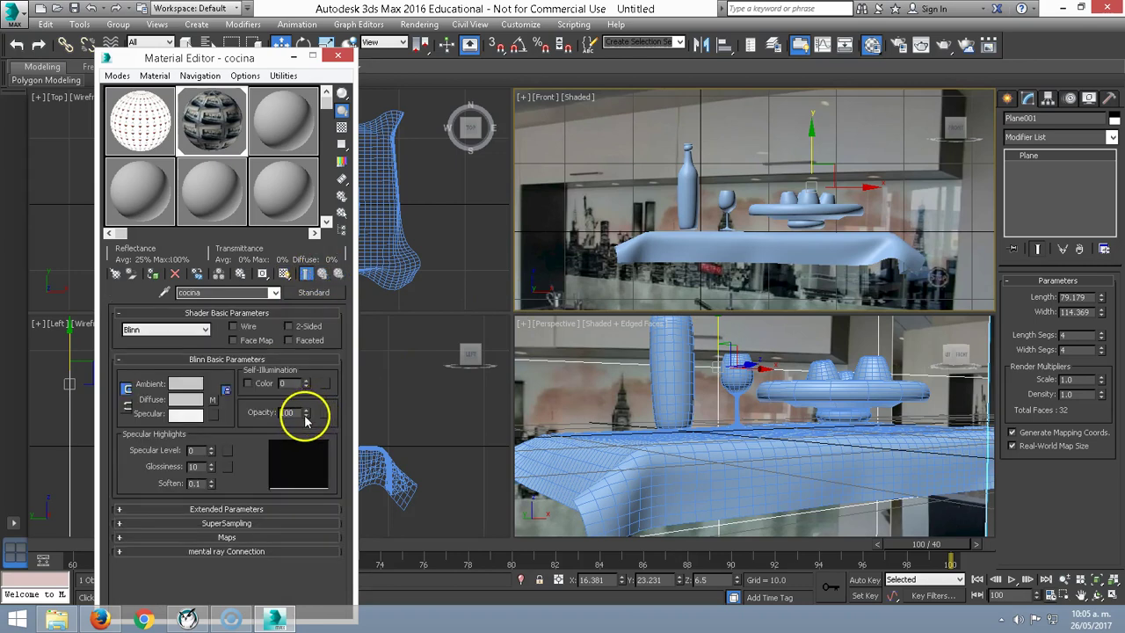
left_click_drag(306, 385, 302, 264)
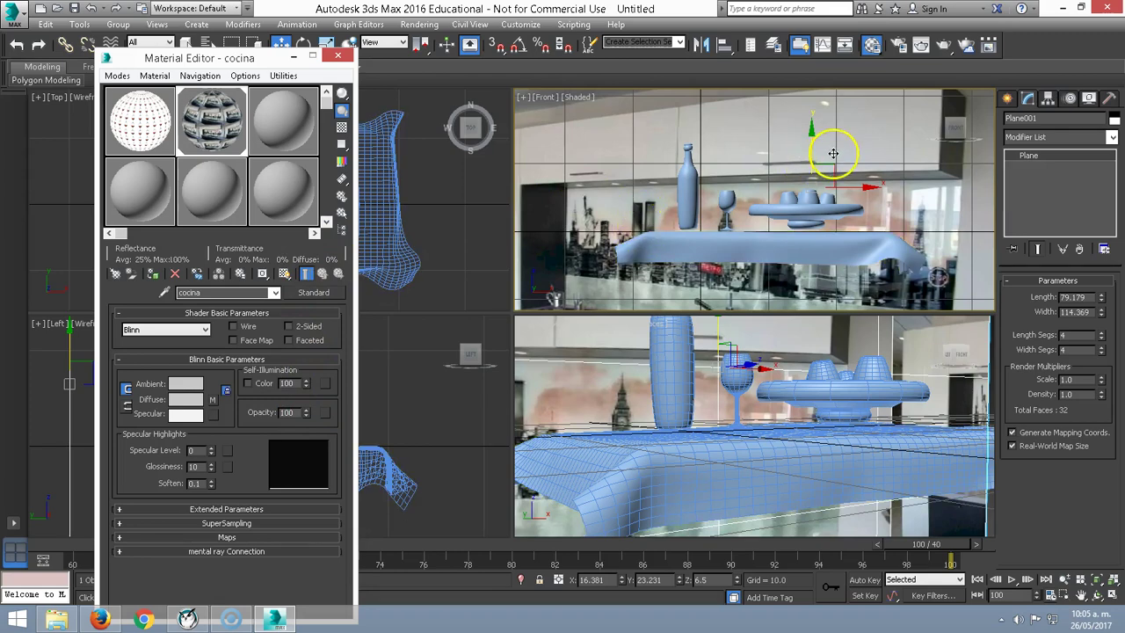
left_click_drag(810, 151, 823, 19)
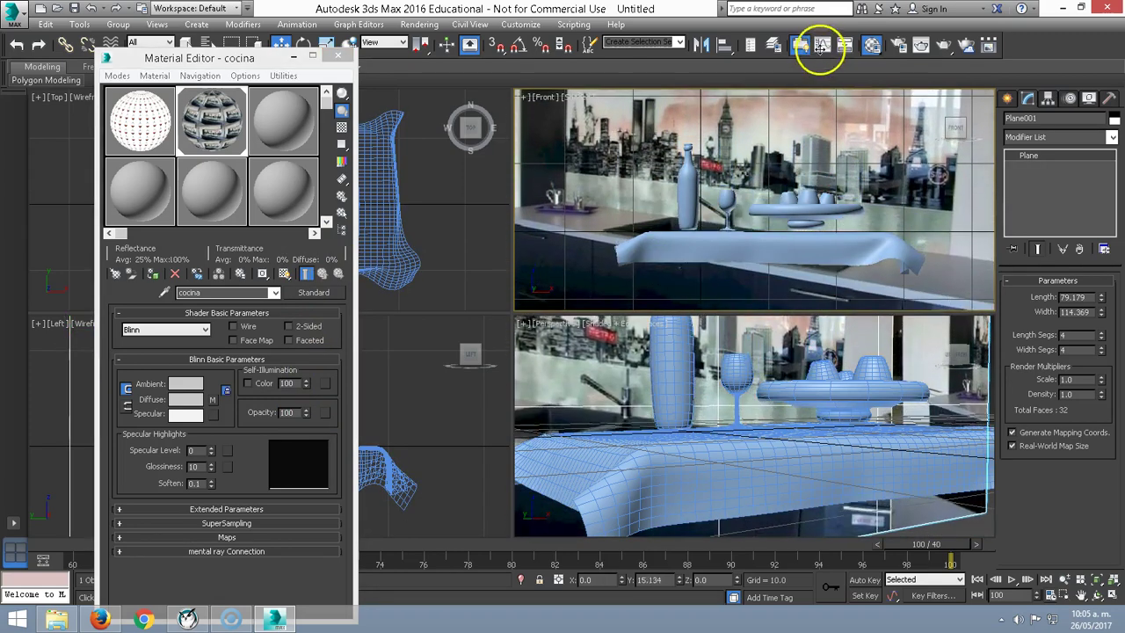
Scale the kitchen backdrop plane down in the front view.
scroll(794, 175, "down", 3)
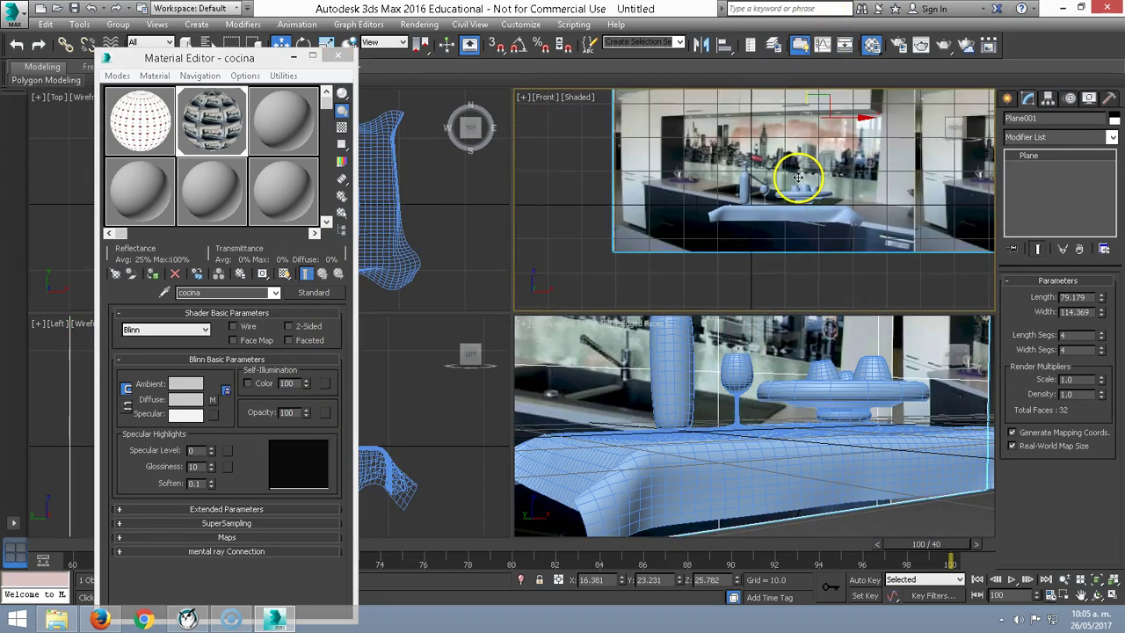
middle_click_drag(798, 177, 767, 211)
right_click(789, 202)
left_click(804, 234)
mouse_move(783, 143)
left_mouse_down()
mouse_move(778, 160)
mouse_move(865, 169)
left_mouse_up()
right_click(766, 175)
left_click(799, 183)
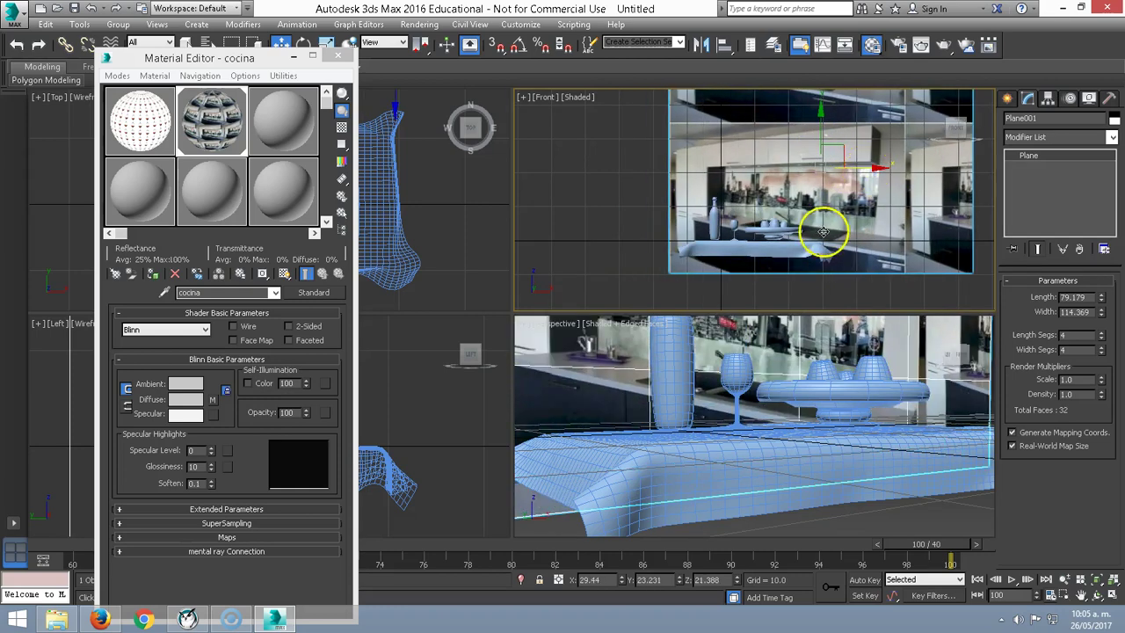
Orbit the Perspective view to reframe the table against the smaller backdrop.
scroll(708, 514, "down", 3)
scroll(716, 497, "down", 2)
scroll(720, 492, "up", 2)
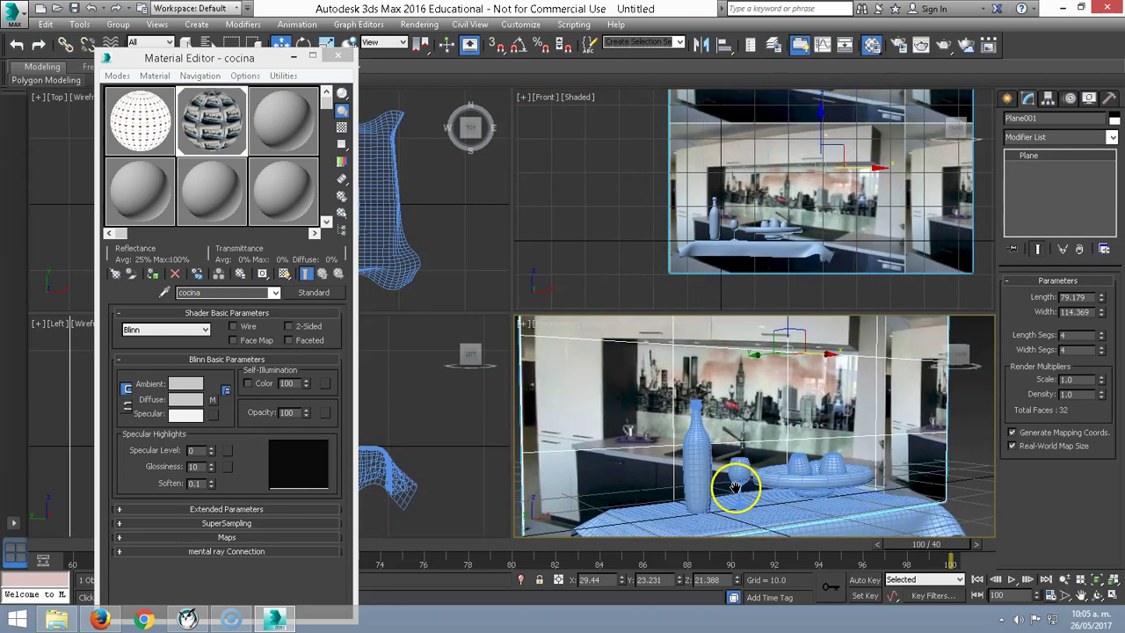
right_click(771, 406)
left_click(778, 414)
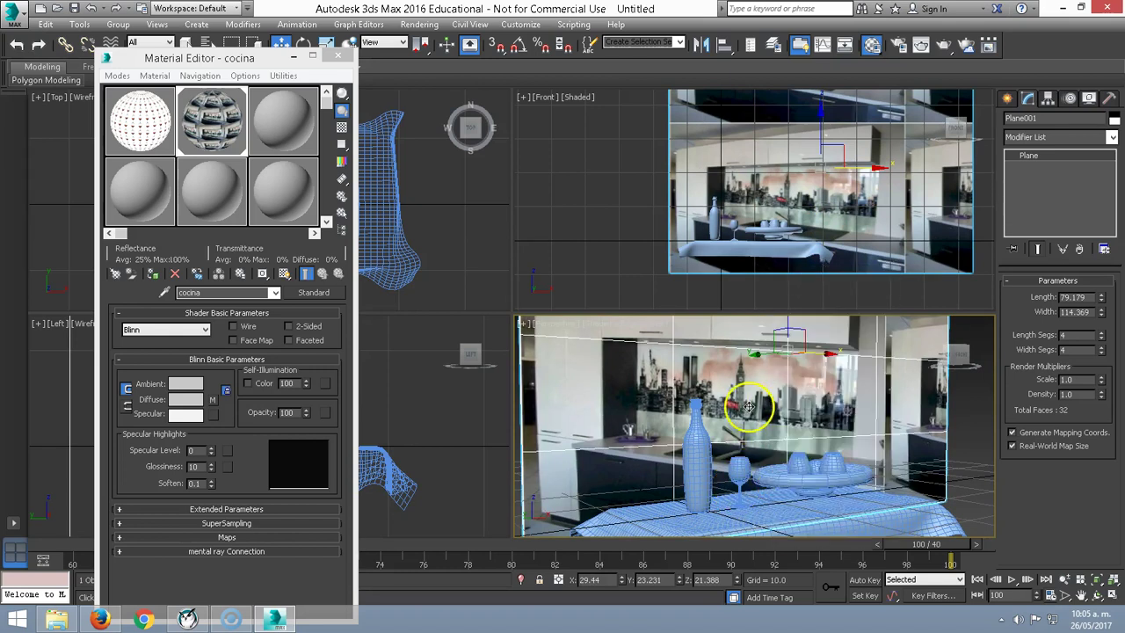
left_click(1096, 593)
mouse_move(776, 406)
left_mouse_down()
mouse_move(735, 427)
mouse_move(752, 416)
left_mouse_up()
left_click(1080, 584)
mouse_move(818, 432)
left_mouse_down()
mouse_move(798, 409)
mouse_move(816, 422)
mouse_move(891, 395)
mouse_move(899, 407)
left_mouse_up()
Make manzana the active material and choose Bitmap for its diffuse map.
left_click(281, 128)
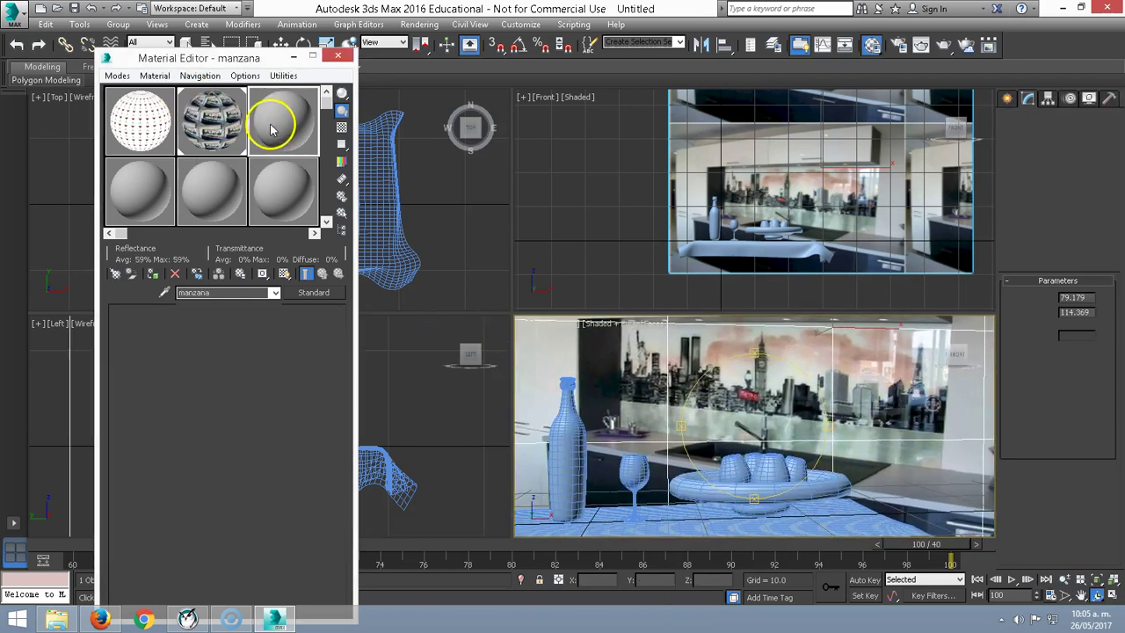
left_click(285, 132)
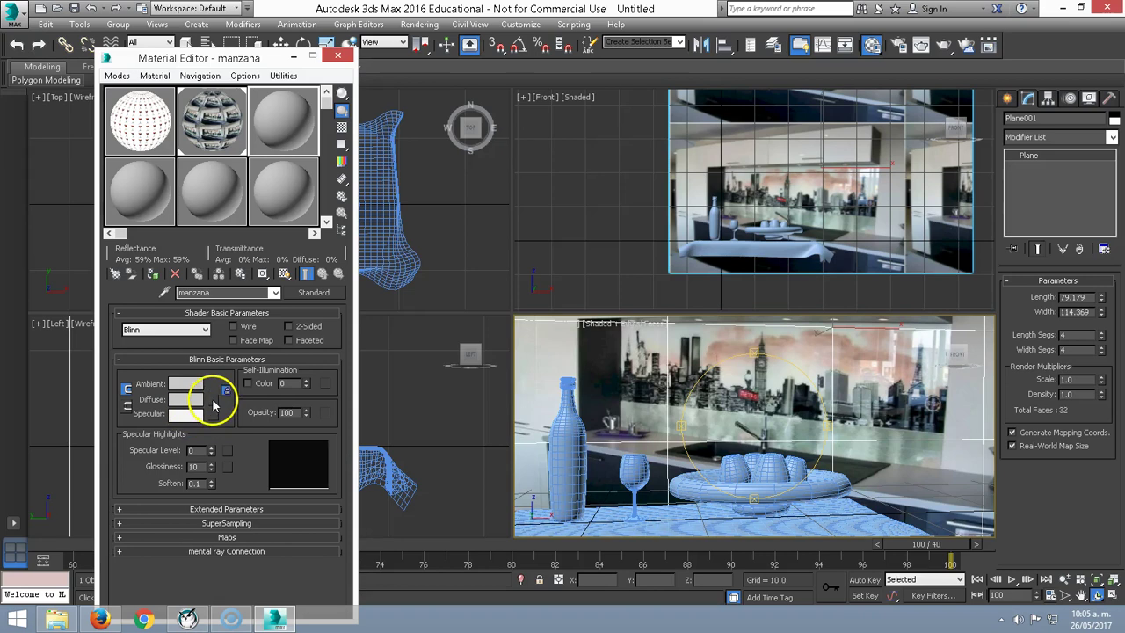
left_click(212, 400)
double_click(463, 149)
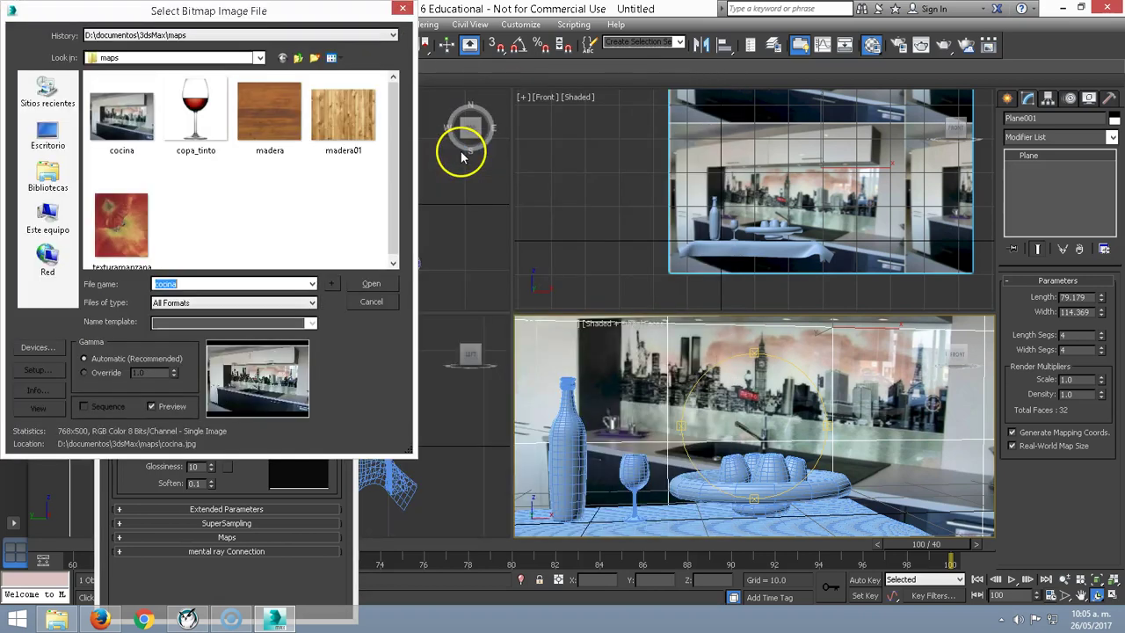
Load texturamanzana.jpg as the manzana material's diffuse bitmap.
left_click(141, 236)
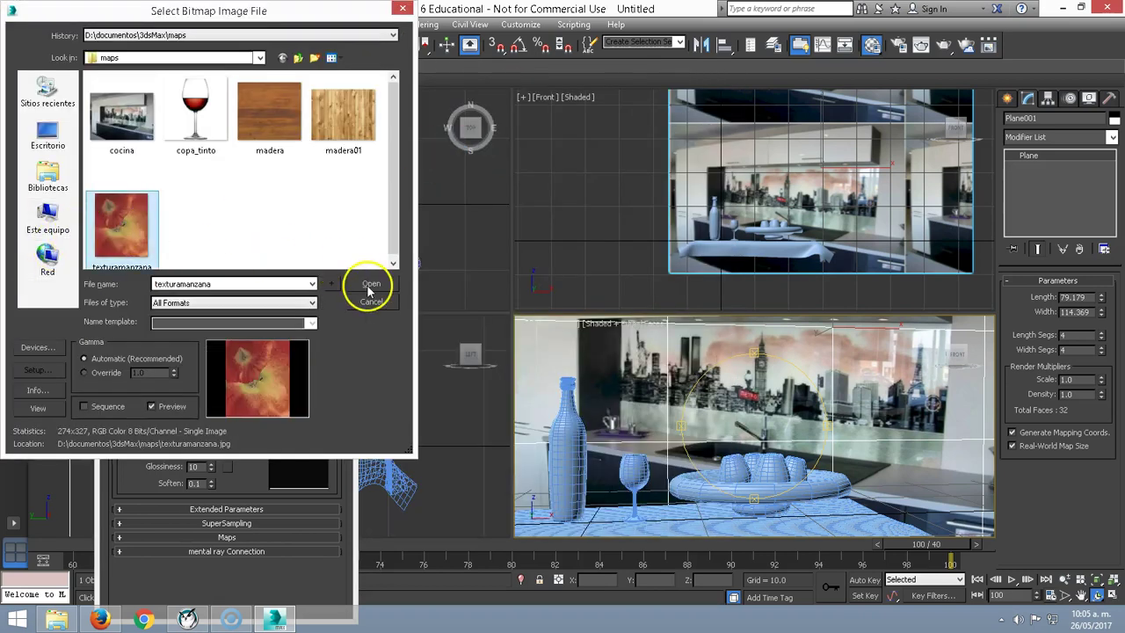
left_click(370, 286)
left_click_drag(287, 120, 717, 413)
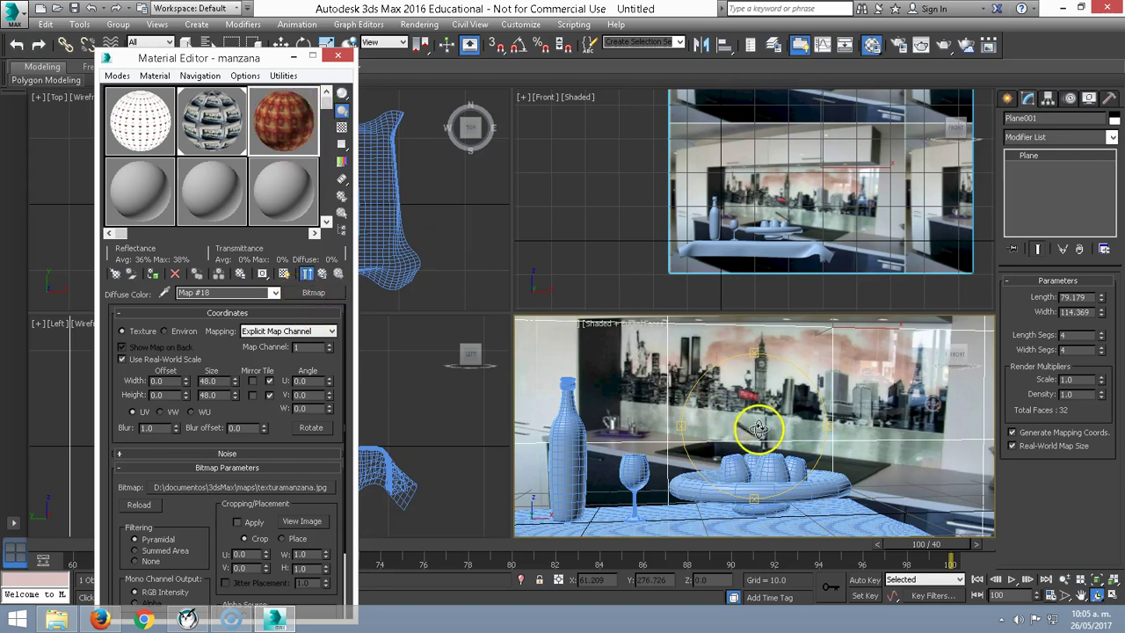
Select the three cups on the tray in the front view, then select the backdrop plane.
left_click(765, 215)
scroll(765, 215, "up", 5)
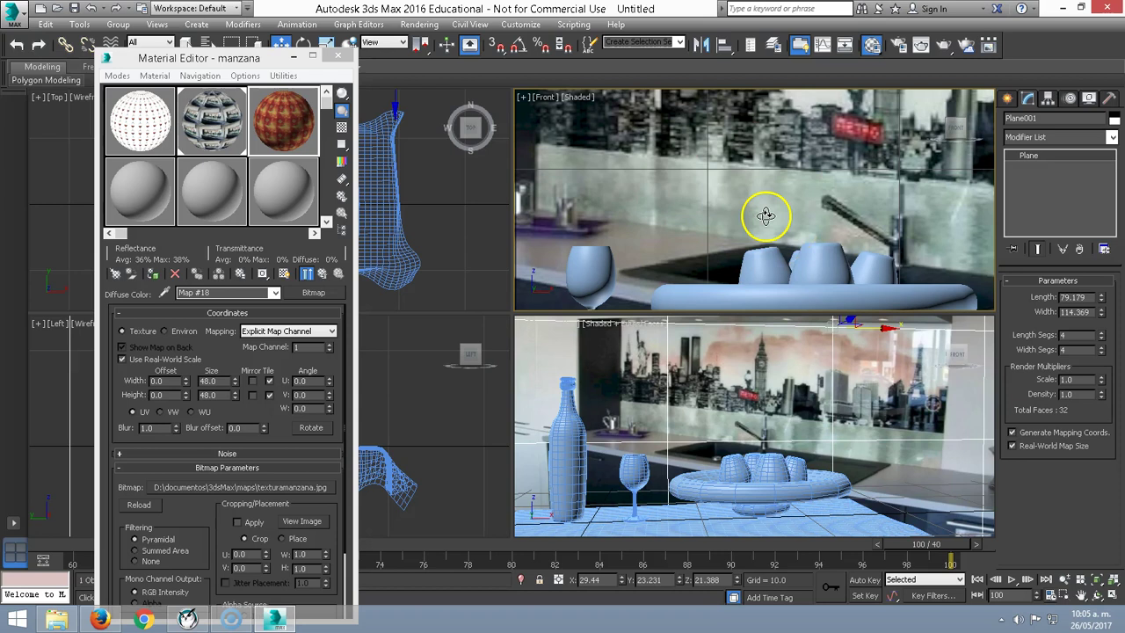
left_click(783, 270)
left_click(793, 261, "ctrl")
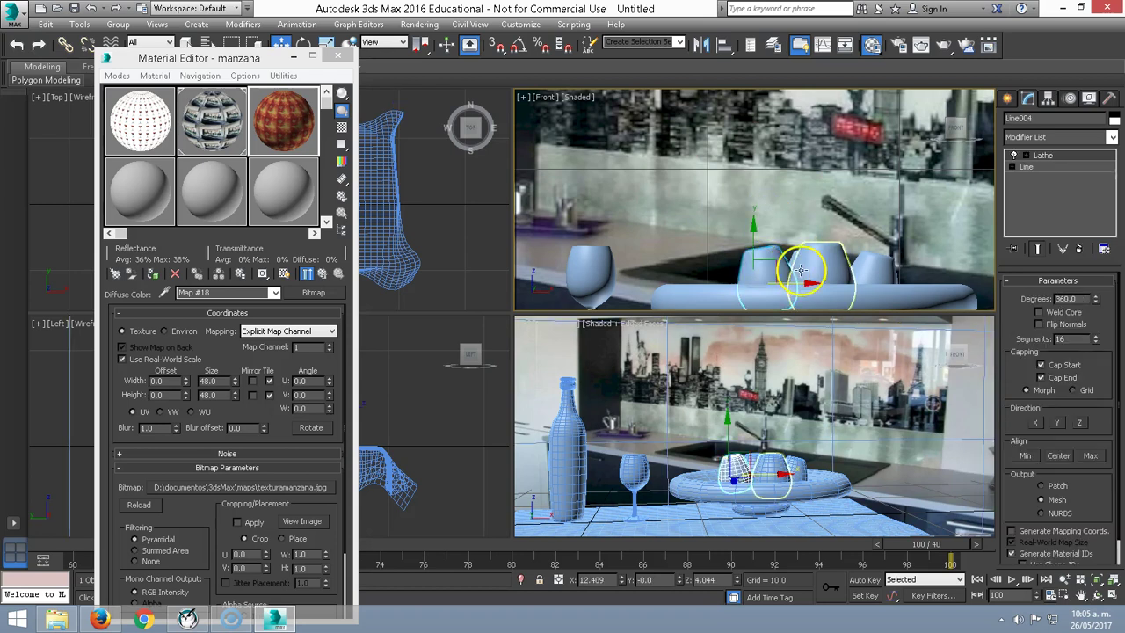
left_click(879, 264, "ctrl")
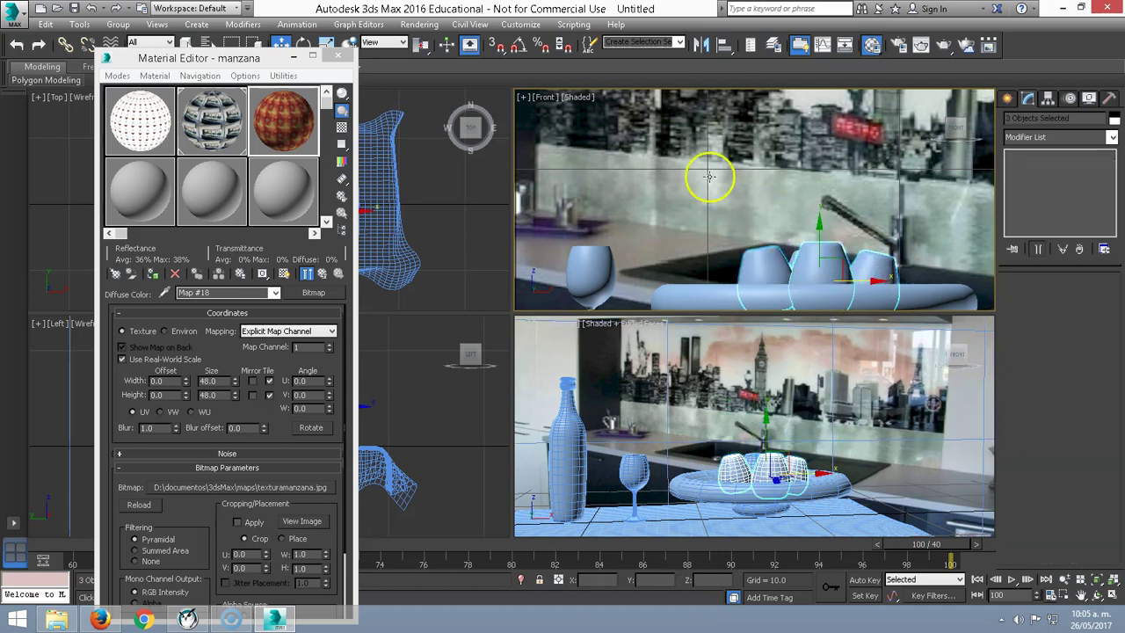
left_click_drag(252, 57, 225, 75)
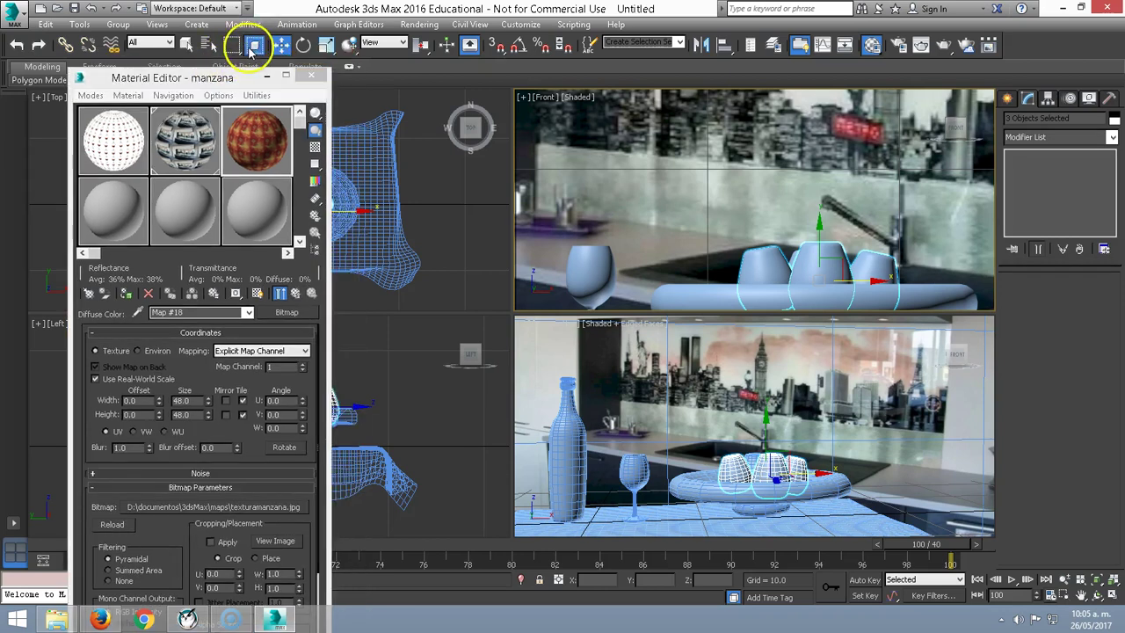
scroll(732, 255, "down", 3)
middle_click_drag(732, 254, 720, 211)
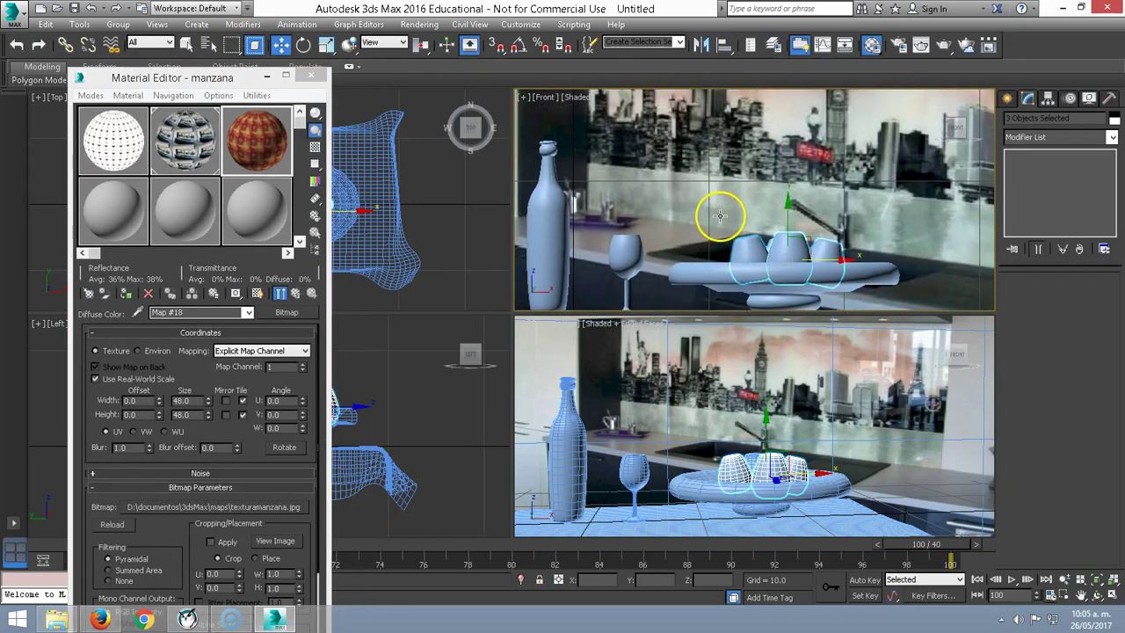
left_click(721, 190)
scroll(720, 190, "down", 3)
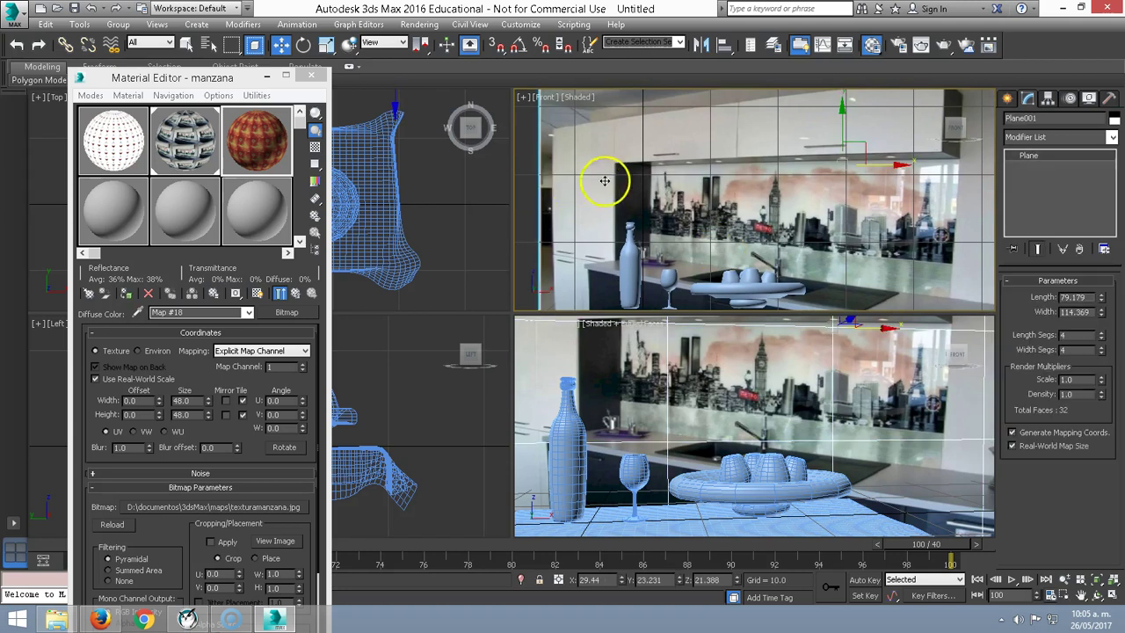
Freeze the backdrop plane, then assign manzana to the five cups and show its texture.
right_click(715, 189)
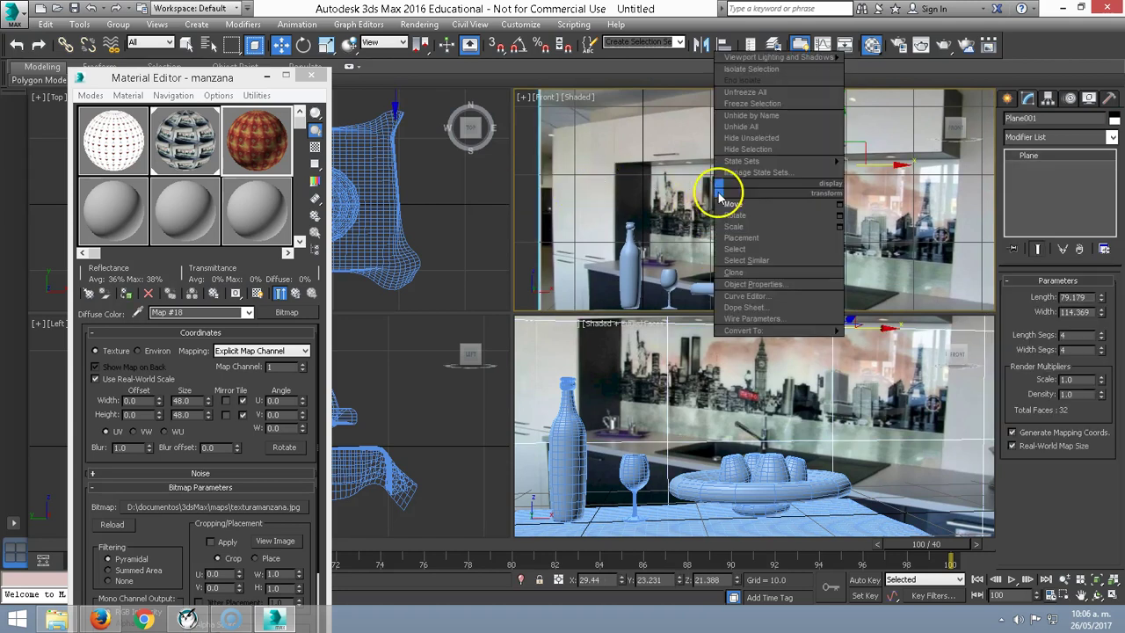
left_click(746, 104)
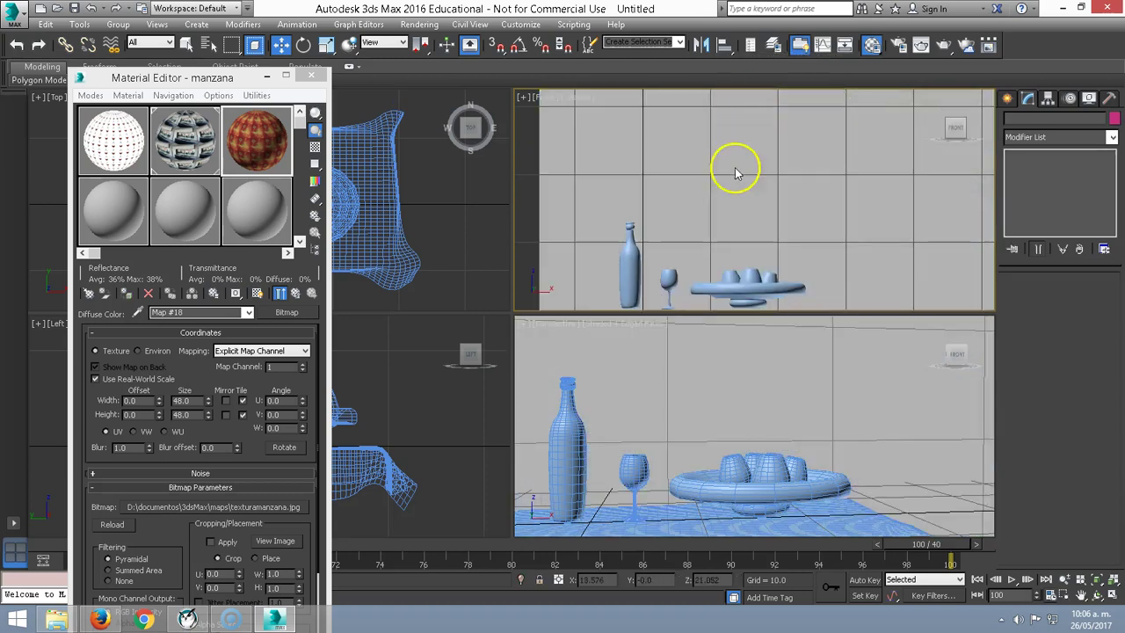
scroll(725, 260, "up", 2)
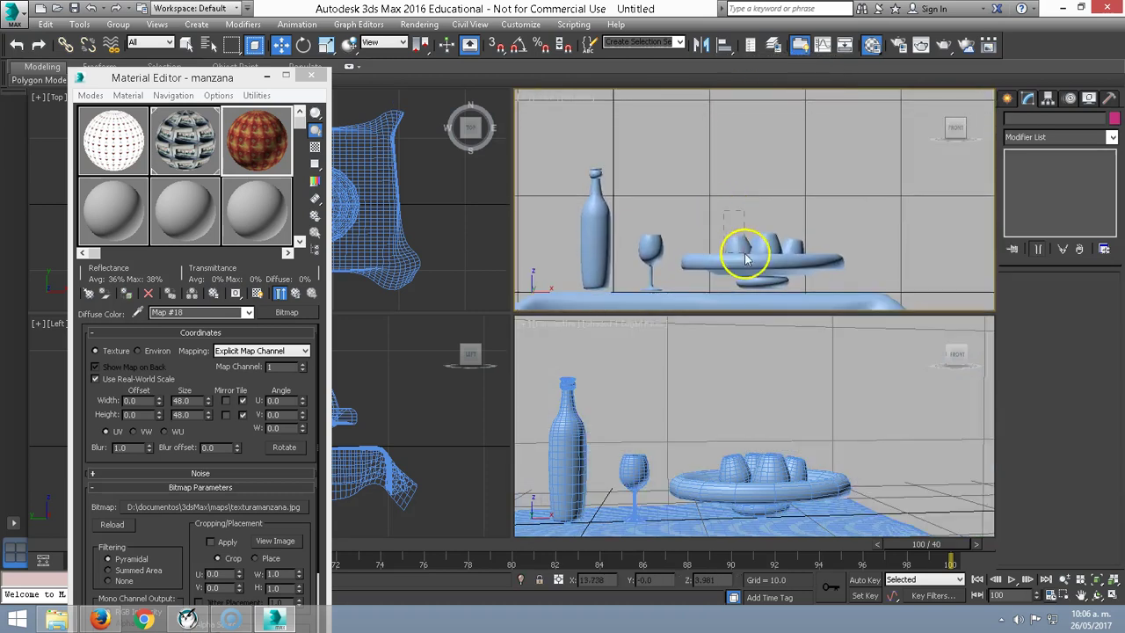
left_click_drag(810, 286, 810, 286)
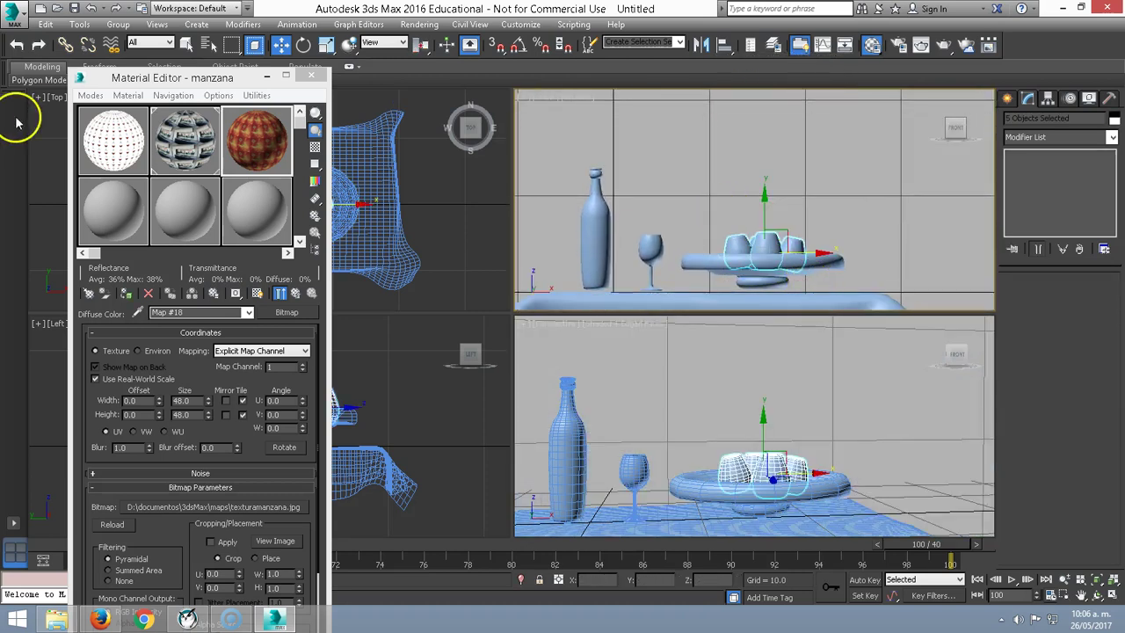
left_click(128, 297)
left_click(256, 292)
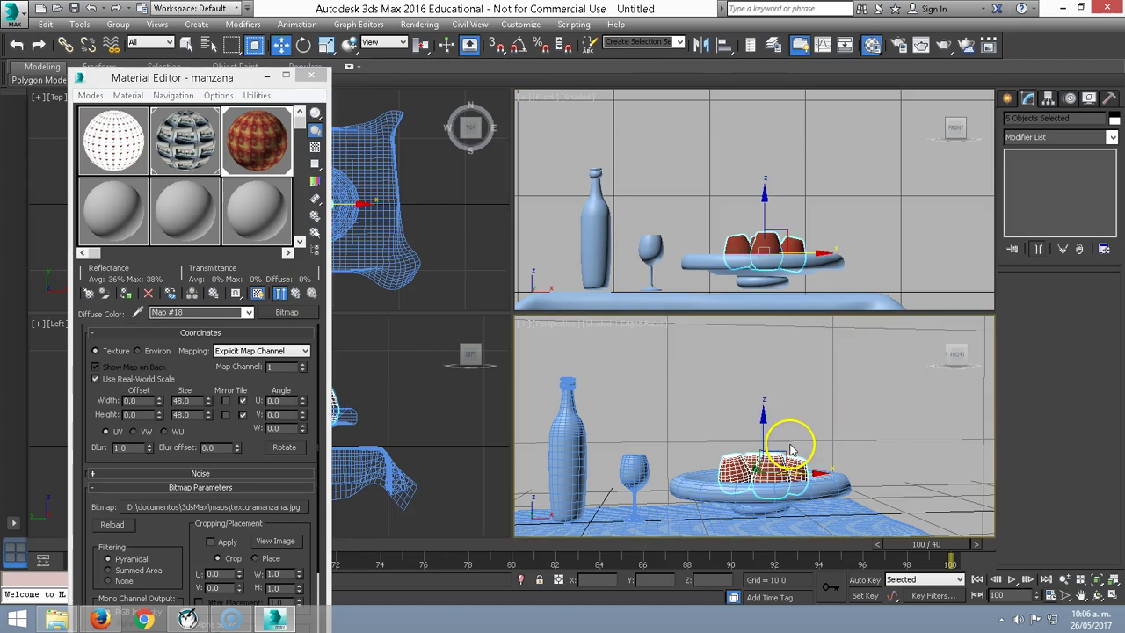
Switch between the Create and Modify panels and deselect the five fruit pieces.
scroll(766, 220, "up", 5)
scroll(777, 198, "down", 1)
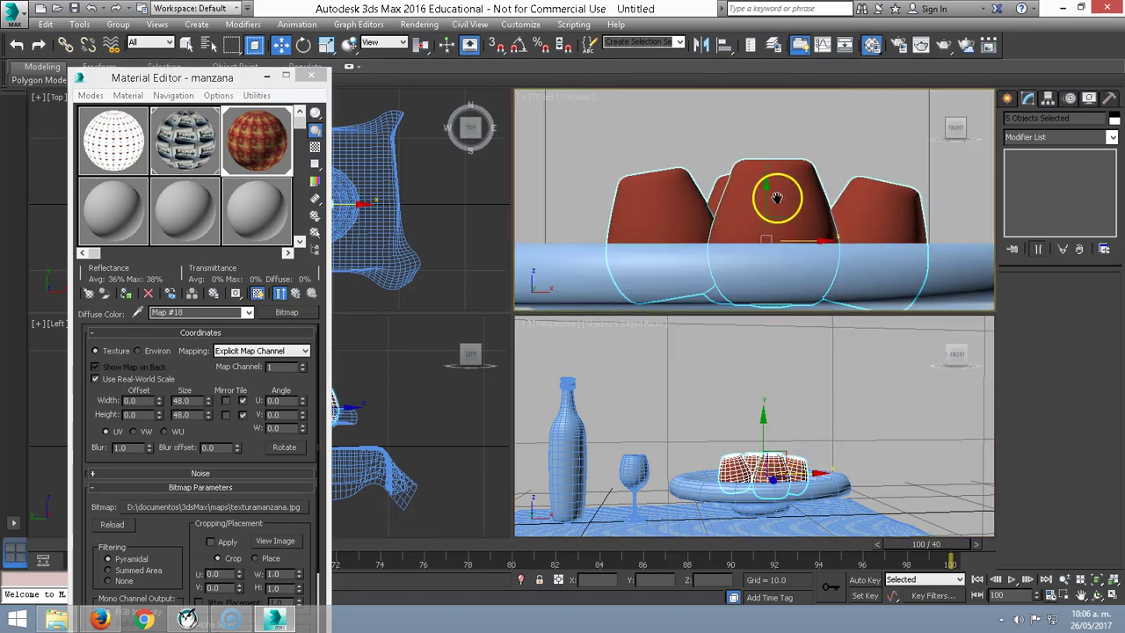
left_click(1010, 97)
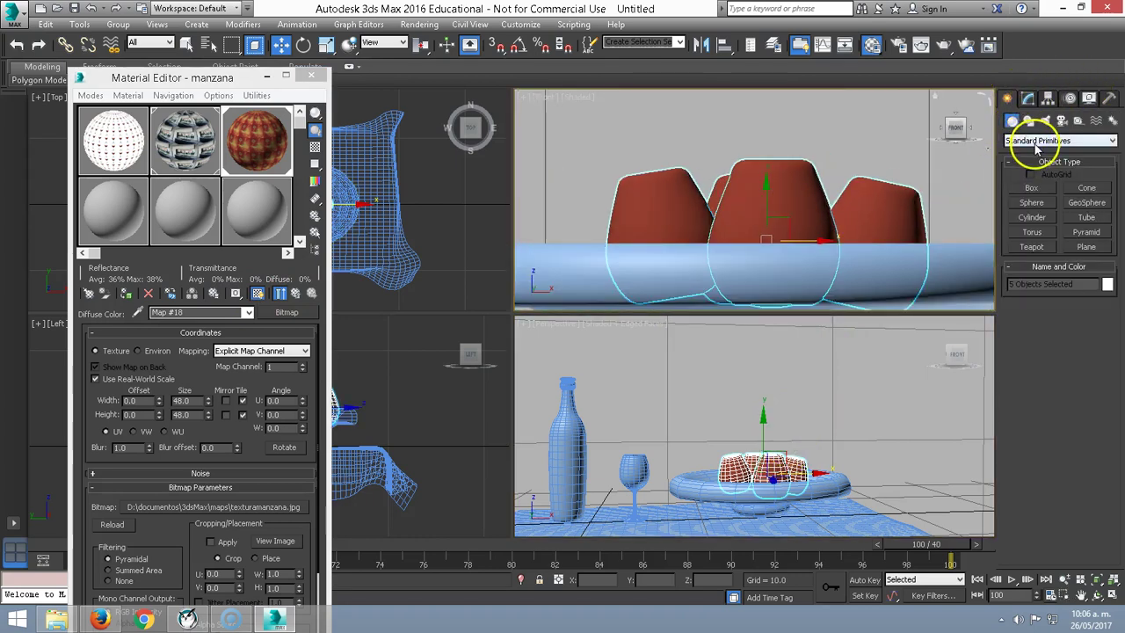
left_click(1026, 98)
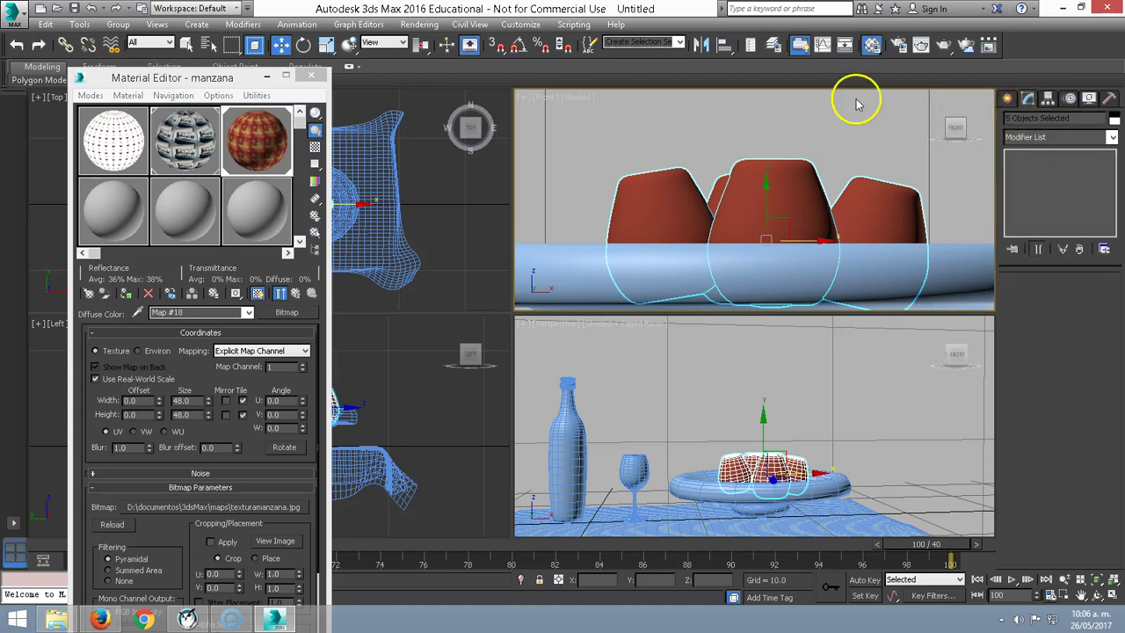
left_click(857, 103)
Pick the middle red fruit piece, browse the modifier list, and select Line008 in the bowl.
left_click(1033, 137)
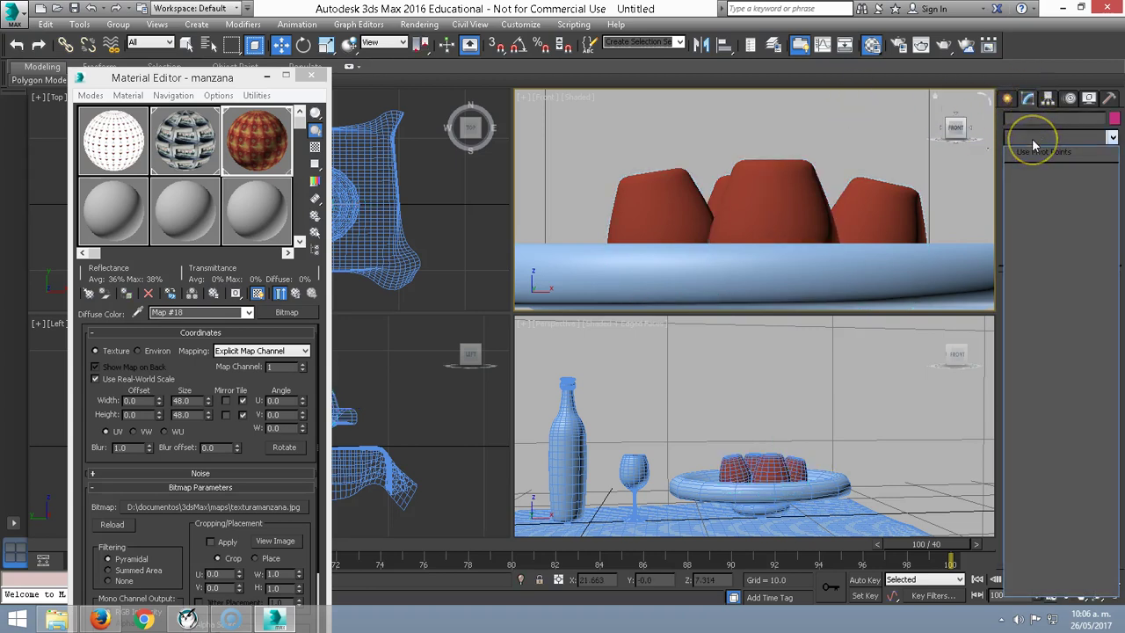
left_click(799, 203)
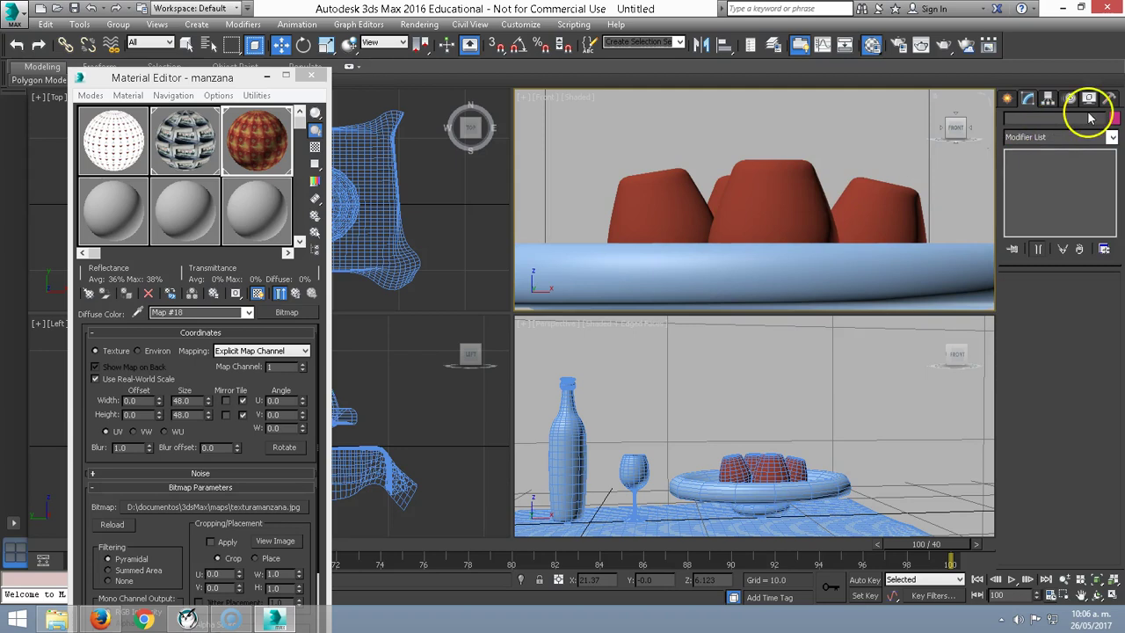
left_click(1112, 137)
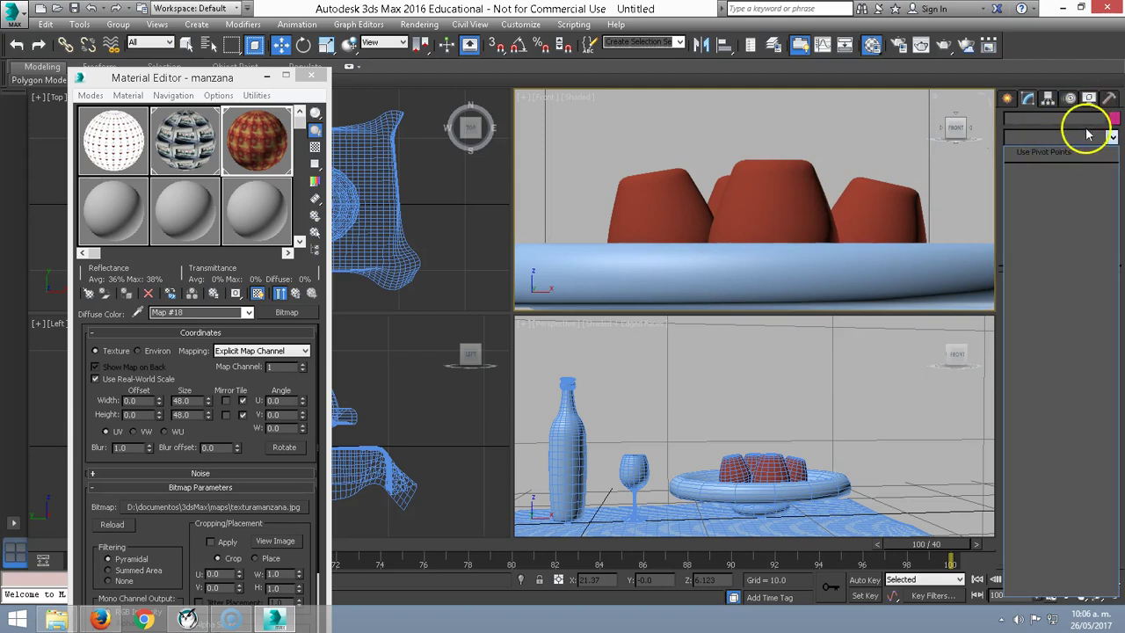
left_click(789, 211)
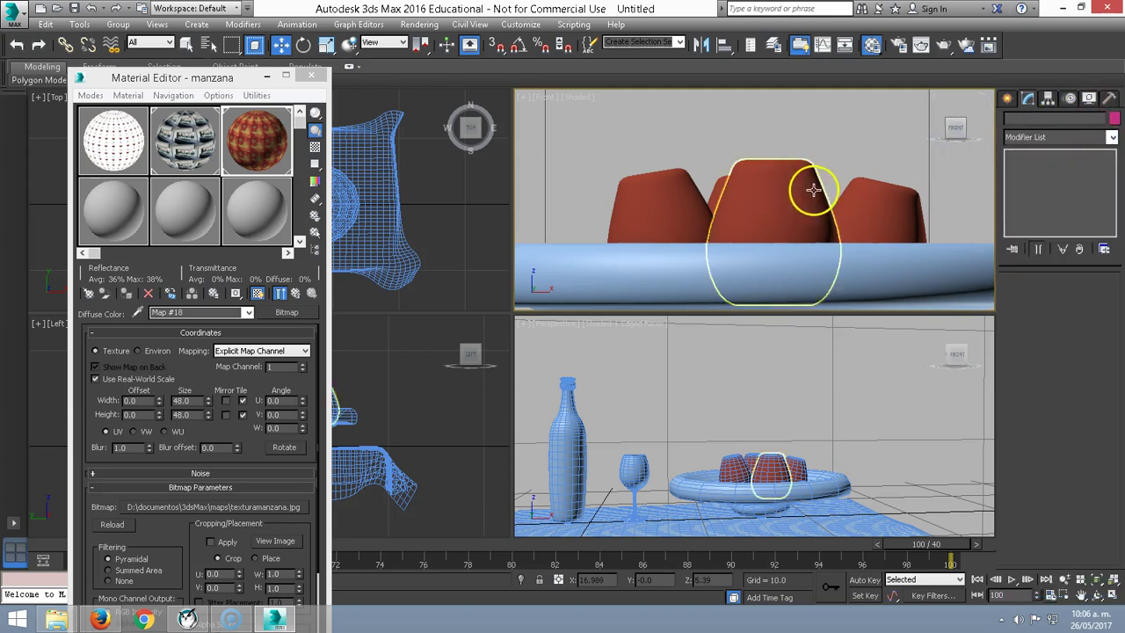
left_click(1111, 138)
left_click(760, 207)
right_click(762, 211)
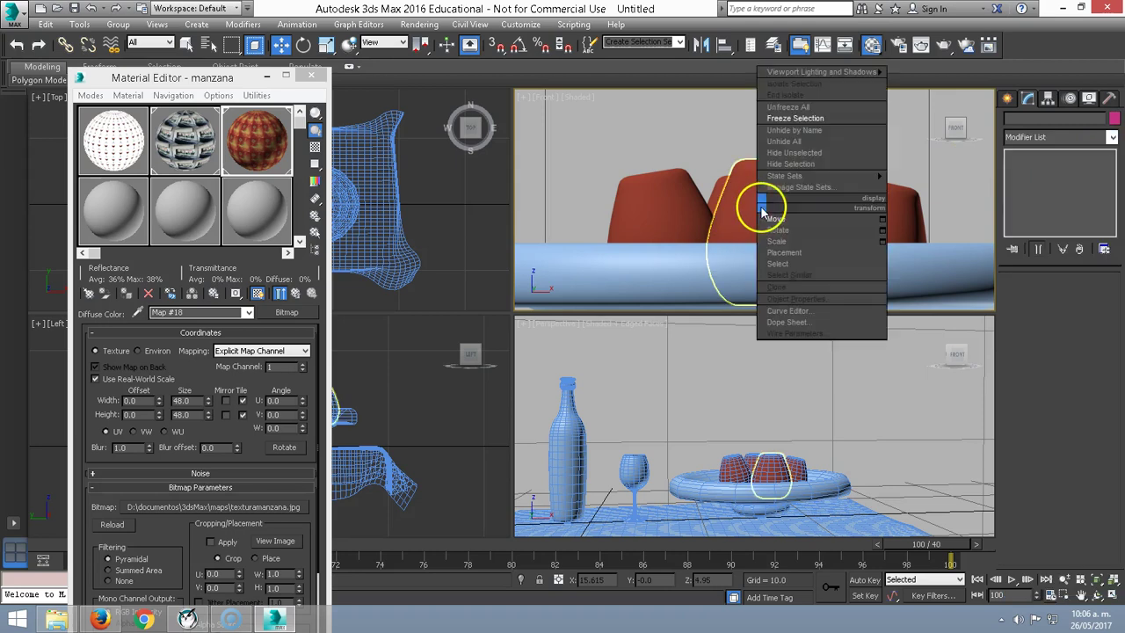
left_click(776, 218)
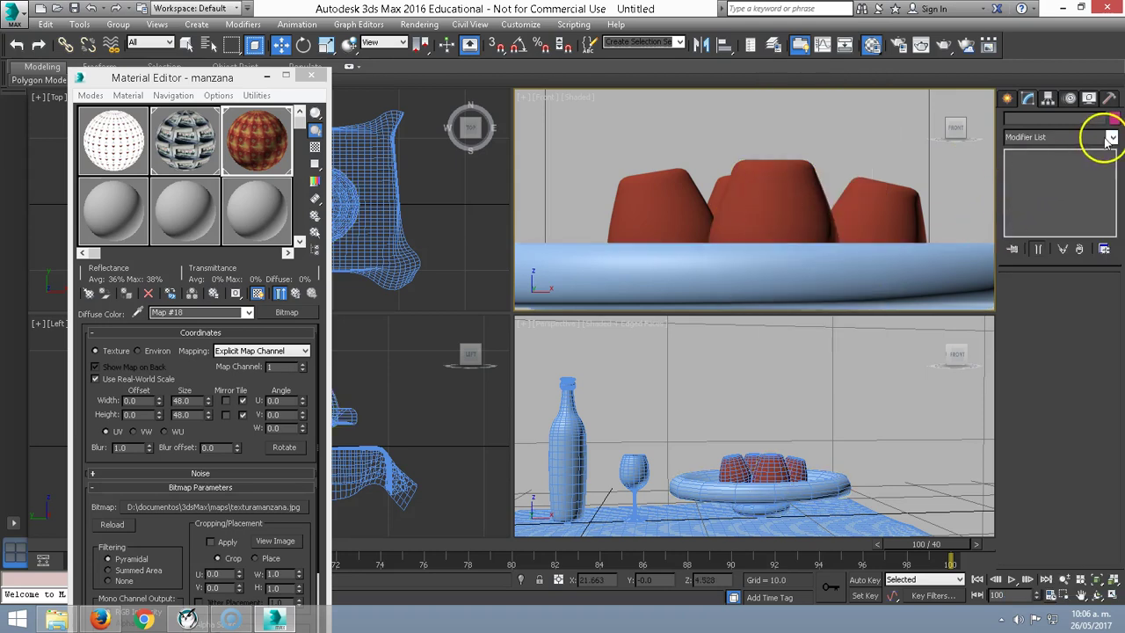
left_click(760, 471)
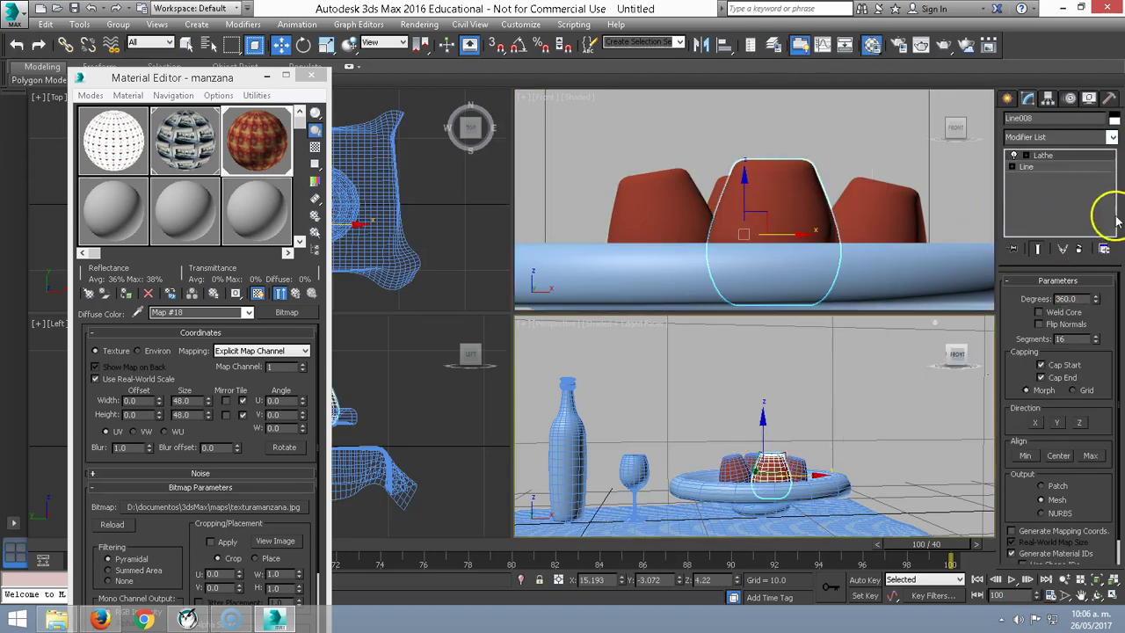
Add a UVW Map modifier to the central fruit piece with Spherical mapping.
left_click(1111, 138)
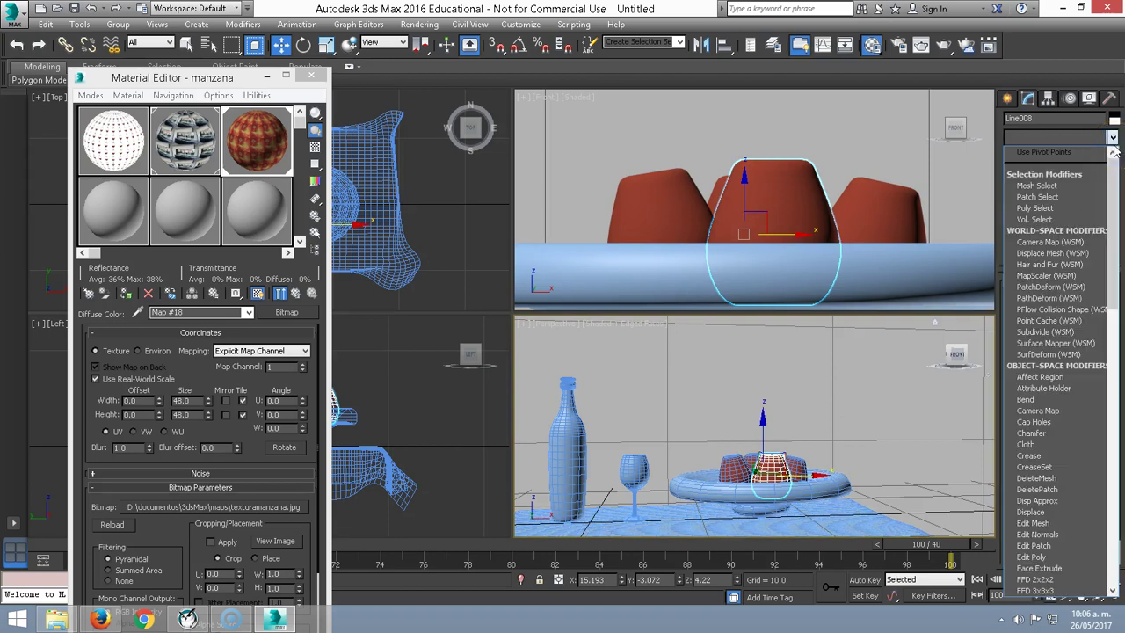
key("u")
key("u")
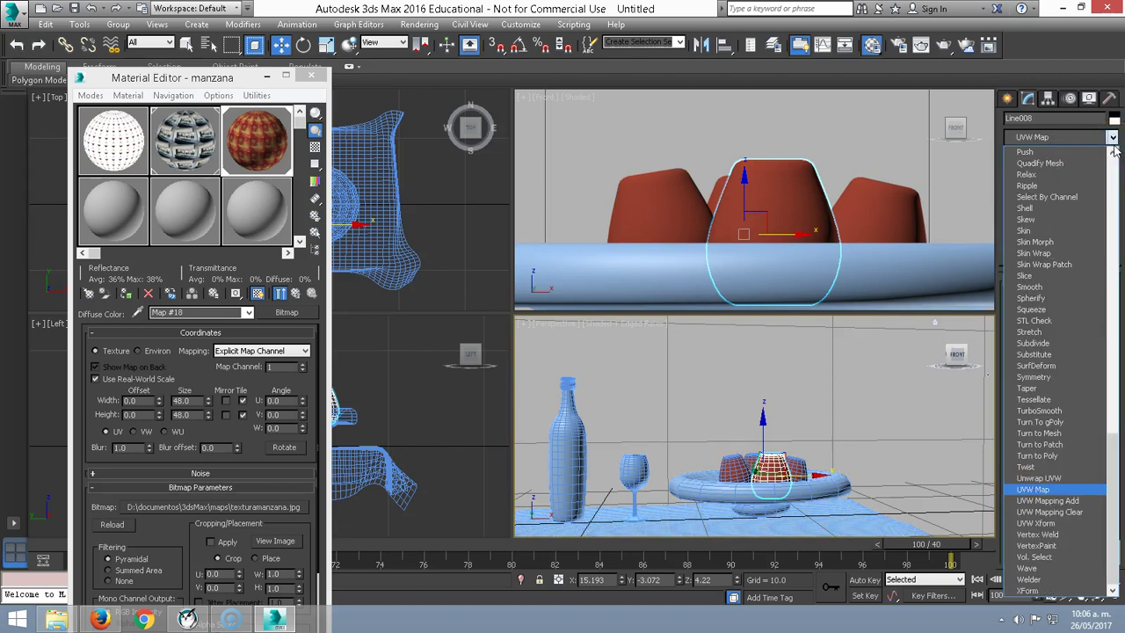
key("Return")
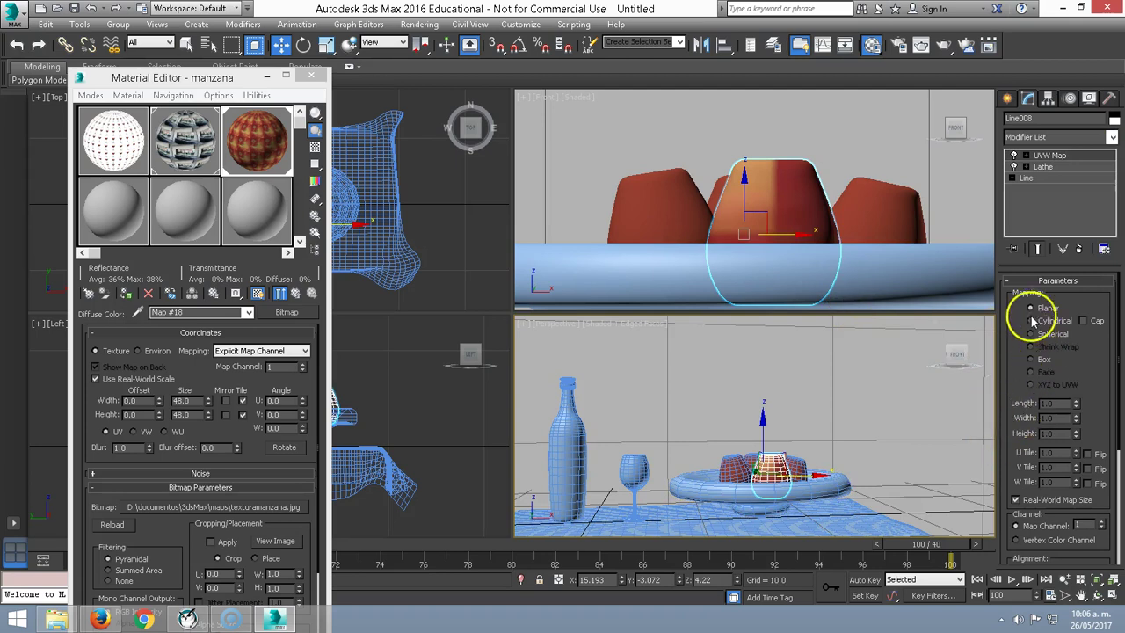
left_click(1031, 321)
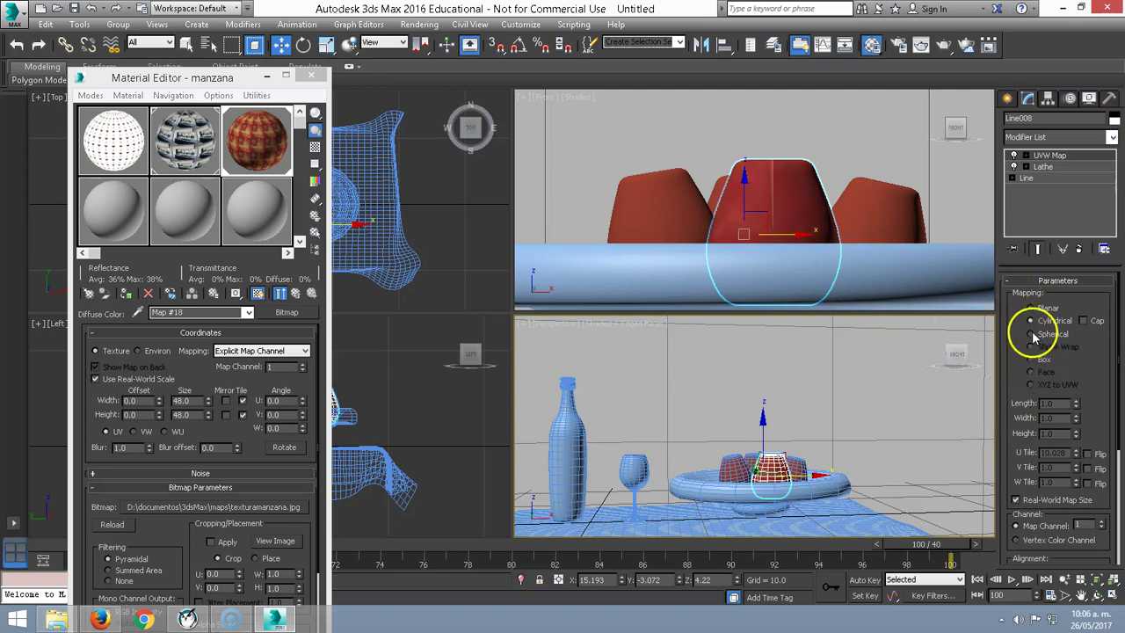
left_click(1031, 360)
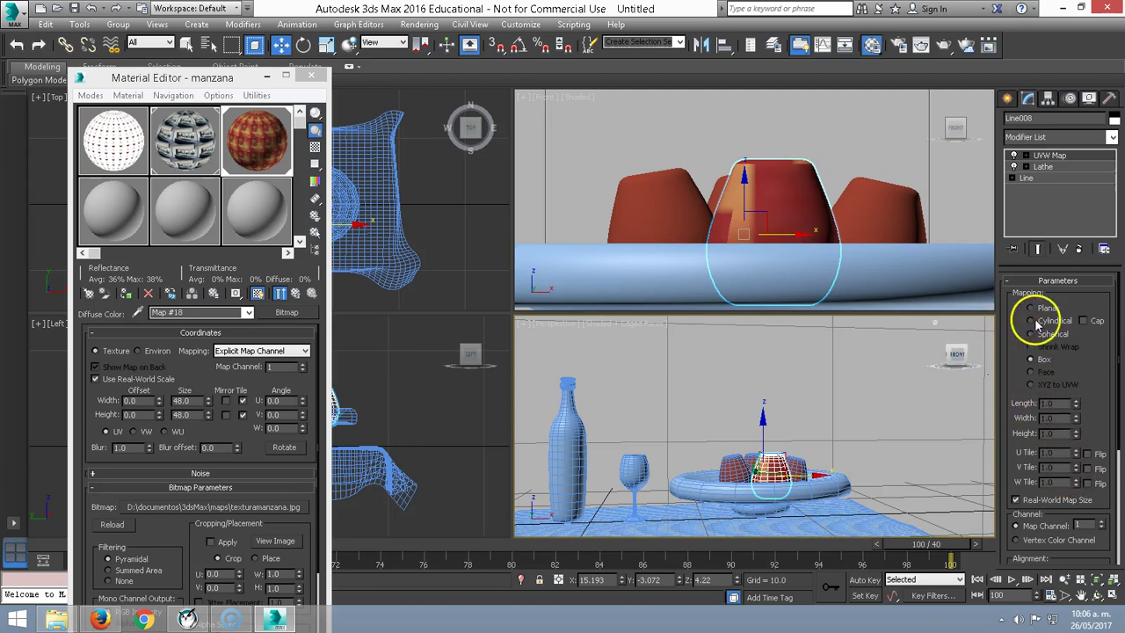
left_click(1032, 334)
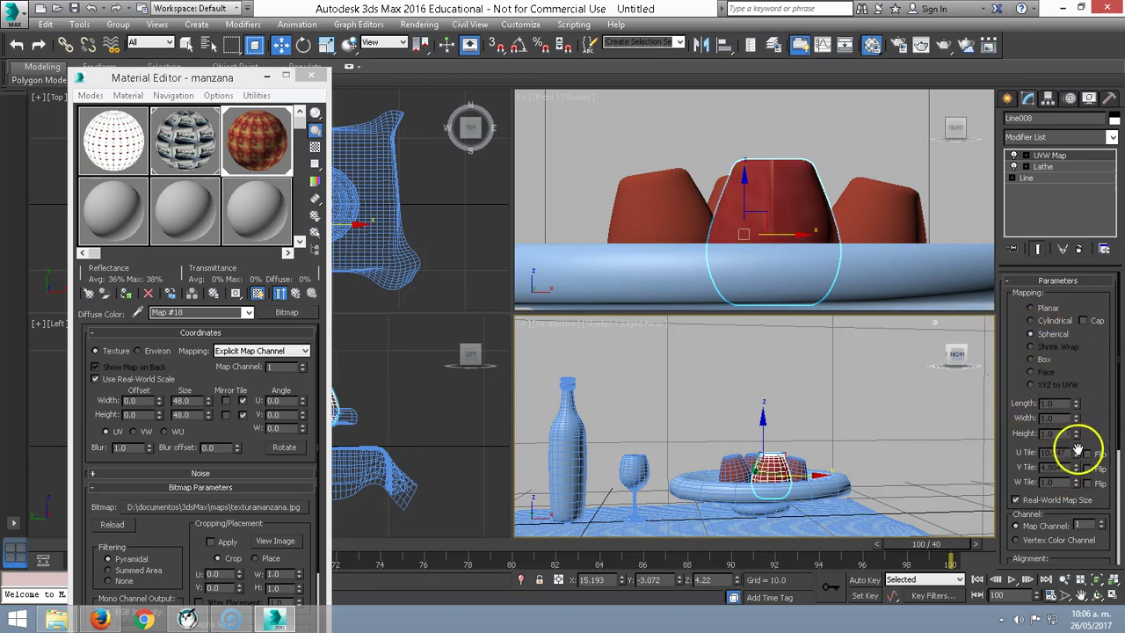
scroll(1107, 415, "down", 1)
left_click_drag(1107, 416, 1097, 432)
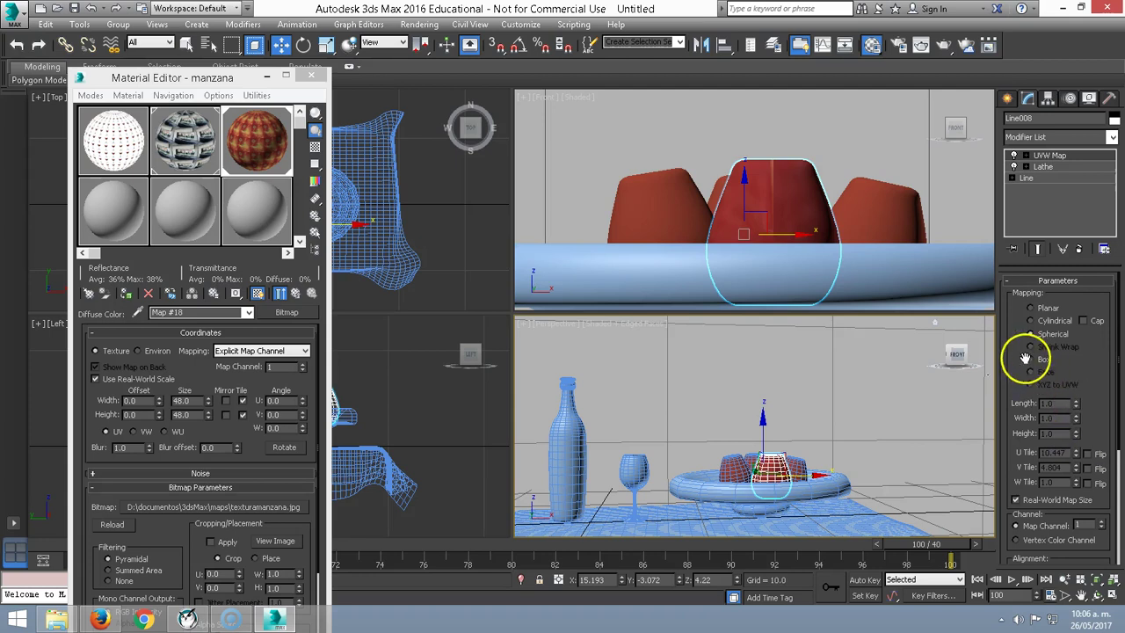
scroll(1083, 462, "down", 1)
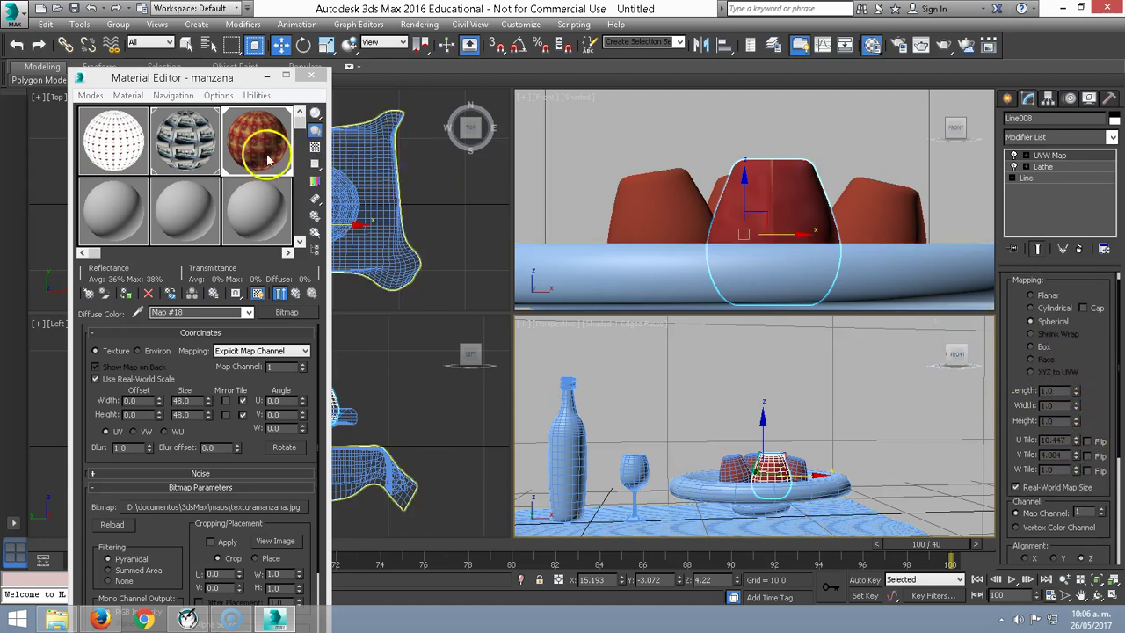
Rotate the piece in the front view to reorient the apple texture, then return to manzana's parent level.
left_click(795, 248, "ctrl")
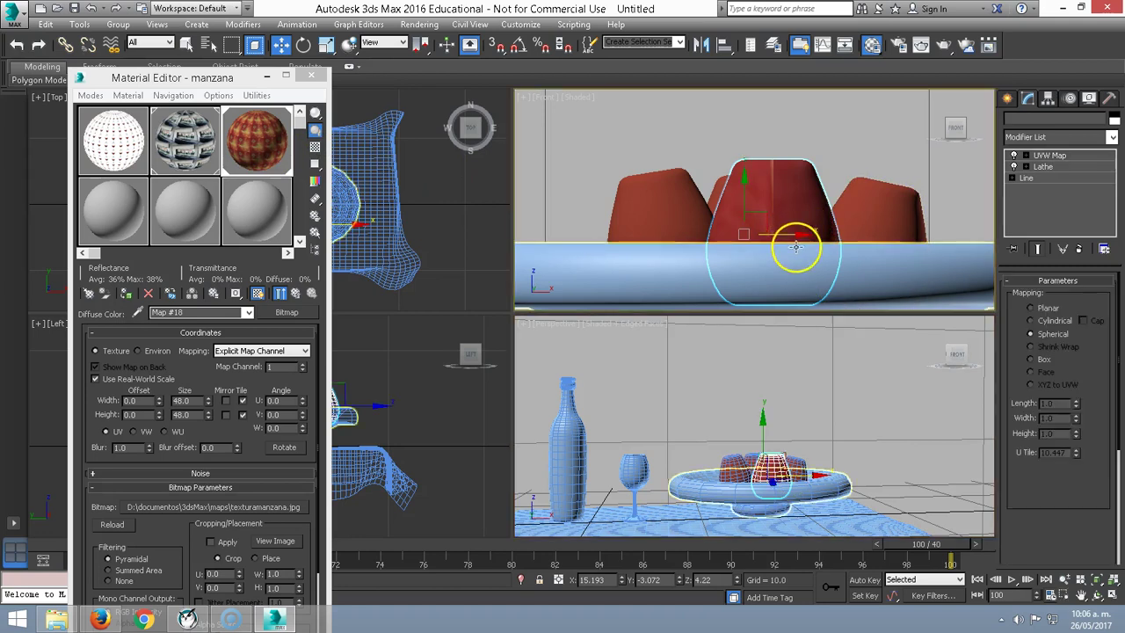
right_click(796, 248)
left_click(804, 257)
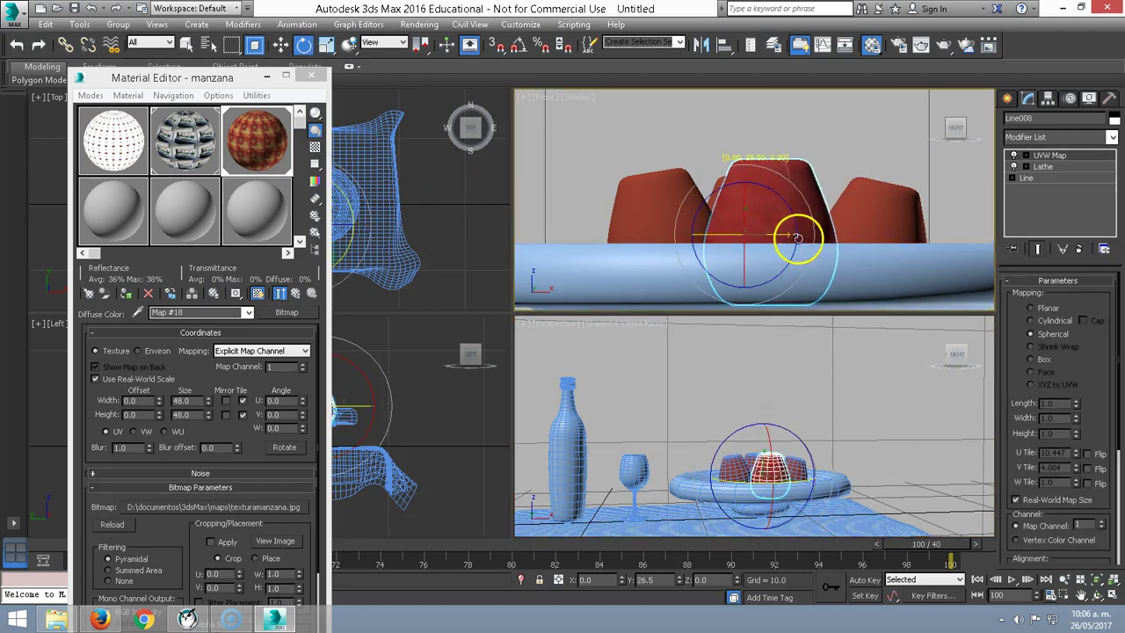
left_click_drag(797, 237, 821, 230)
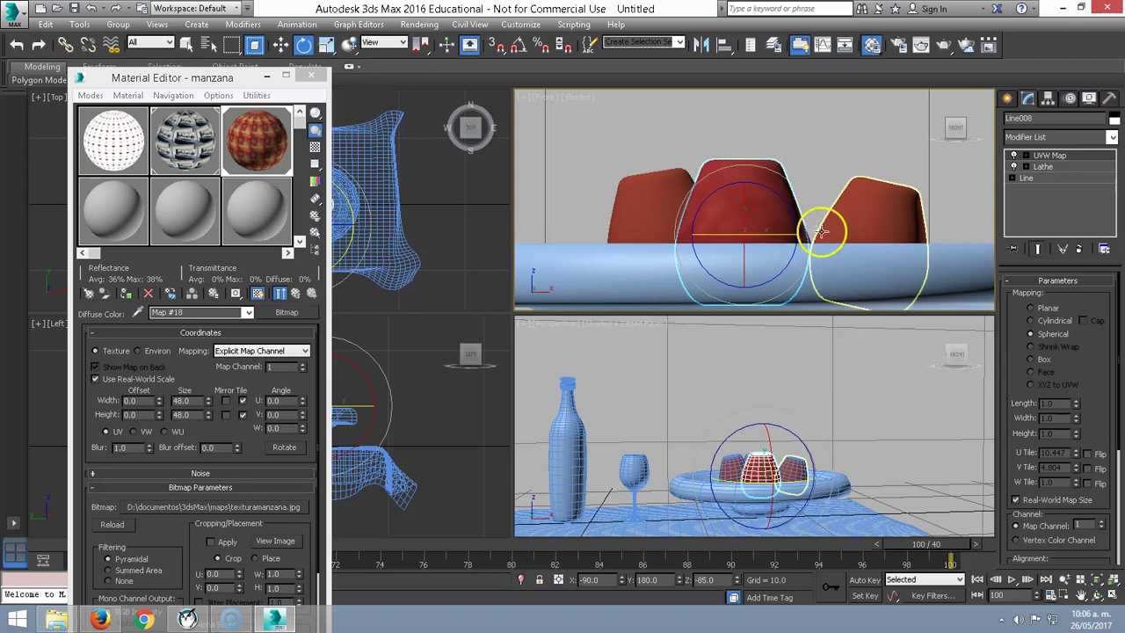
left_click(299, 292)
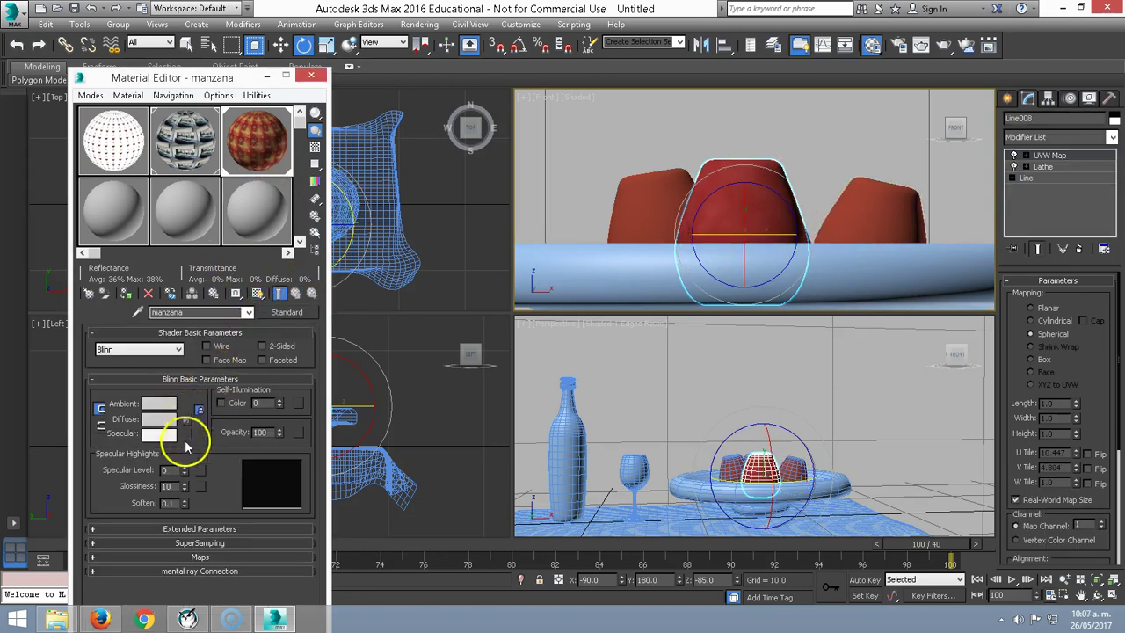
Set the manzana material's Specular Level to 100 and Glossiness to 35.
left_click_drag(183, 470, 176, 407)
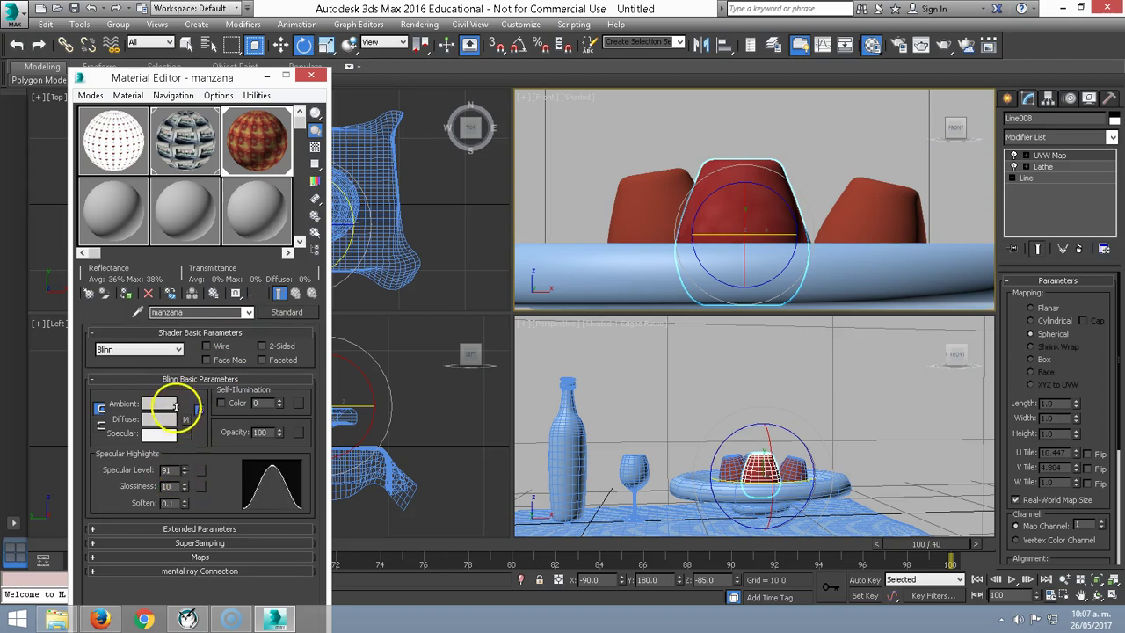
left_click_drag(184, 486, 182, 466)
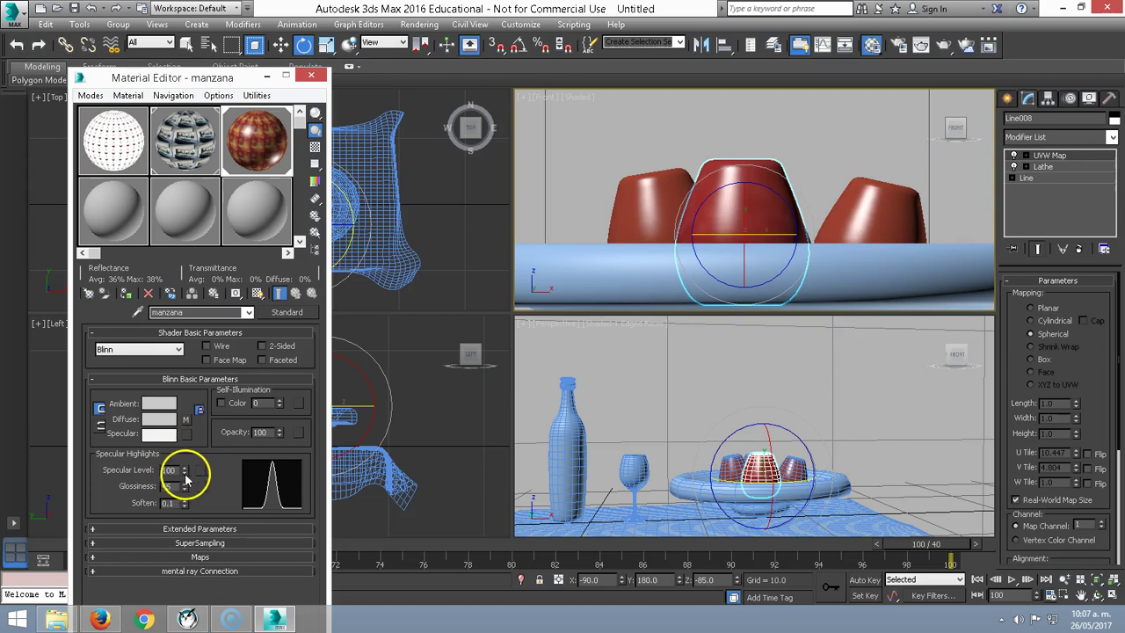
left_click_drag(185, 492, 193, 479)
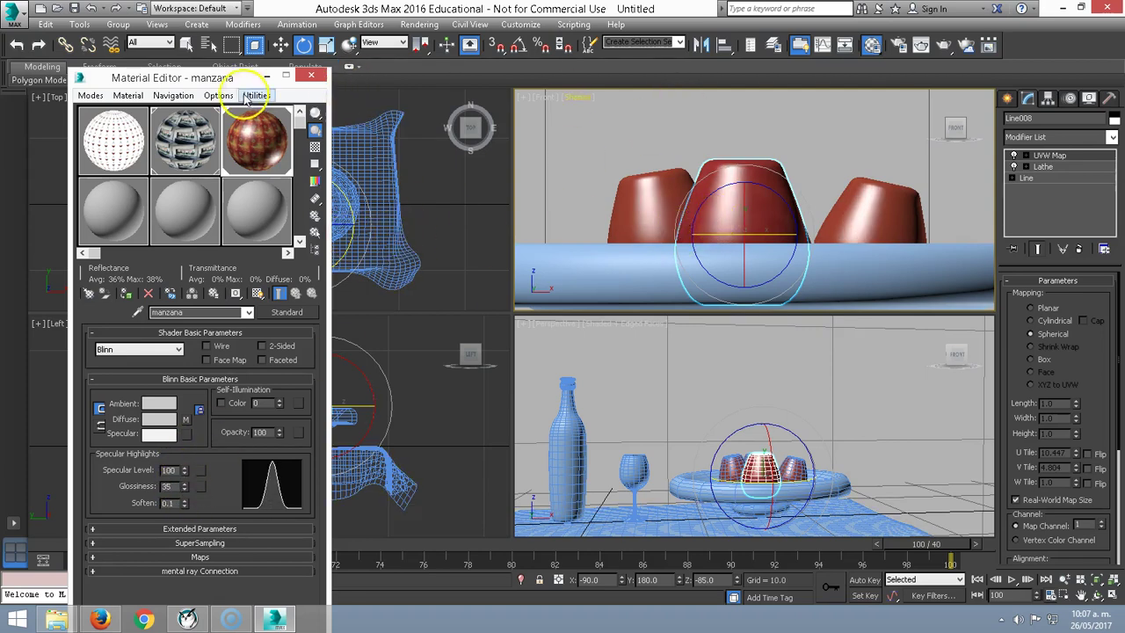
scroll(686, 175, "down", 3)
scroll(686, 184, "down", 2)
Give the cristal material Specular Level 100 and Glossiness 80.
left_click(105, 224)
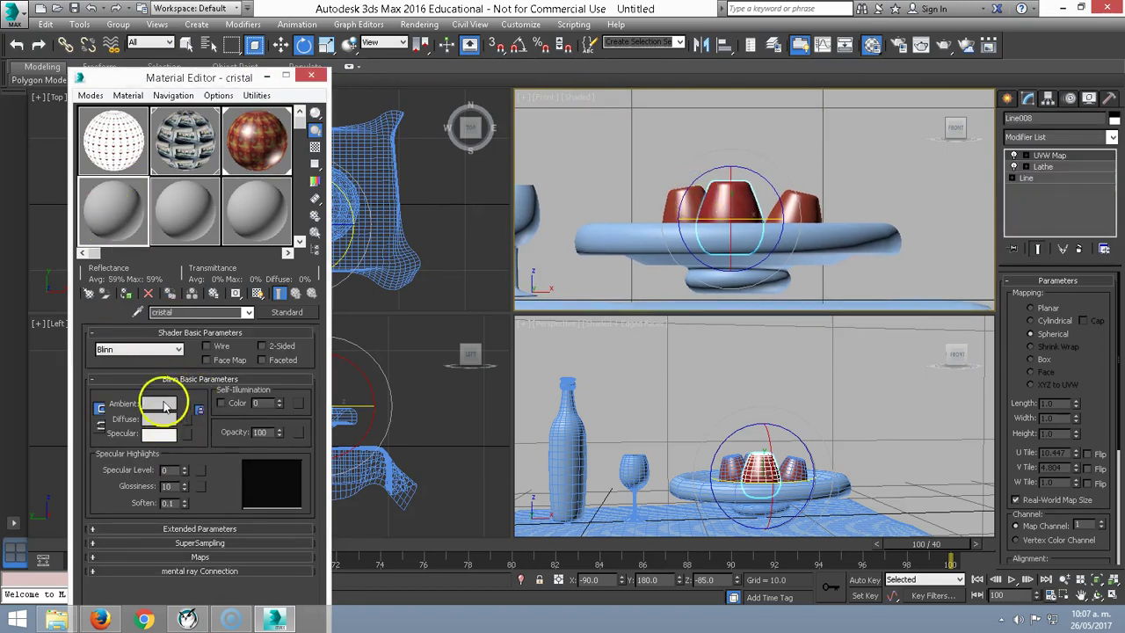
double_click(175, 471)
type("100")
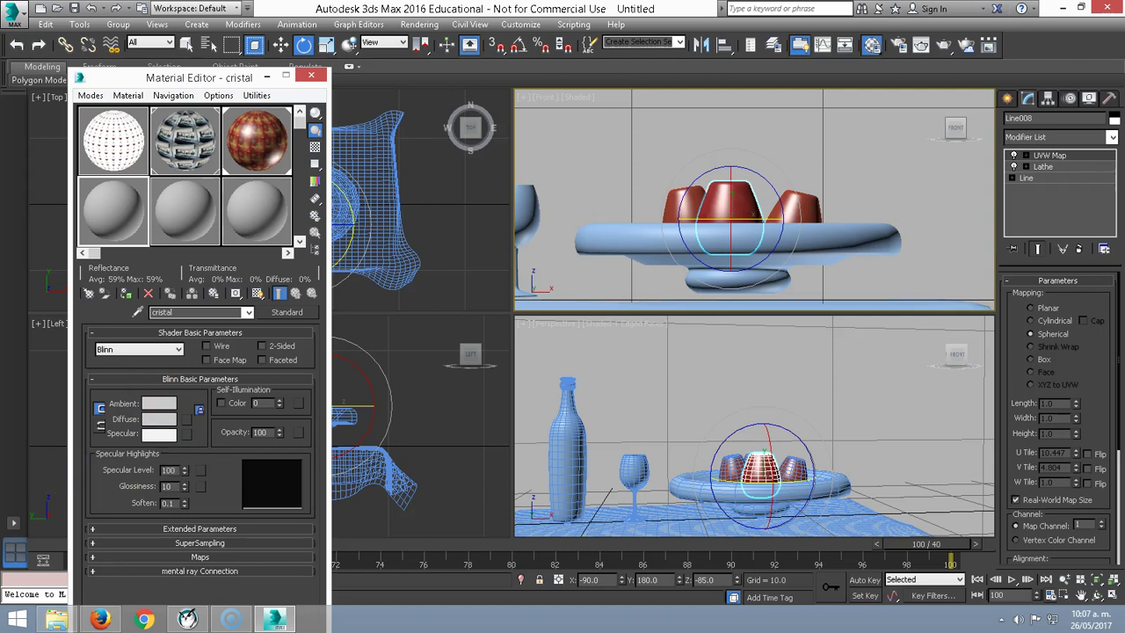
key("Return")
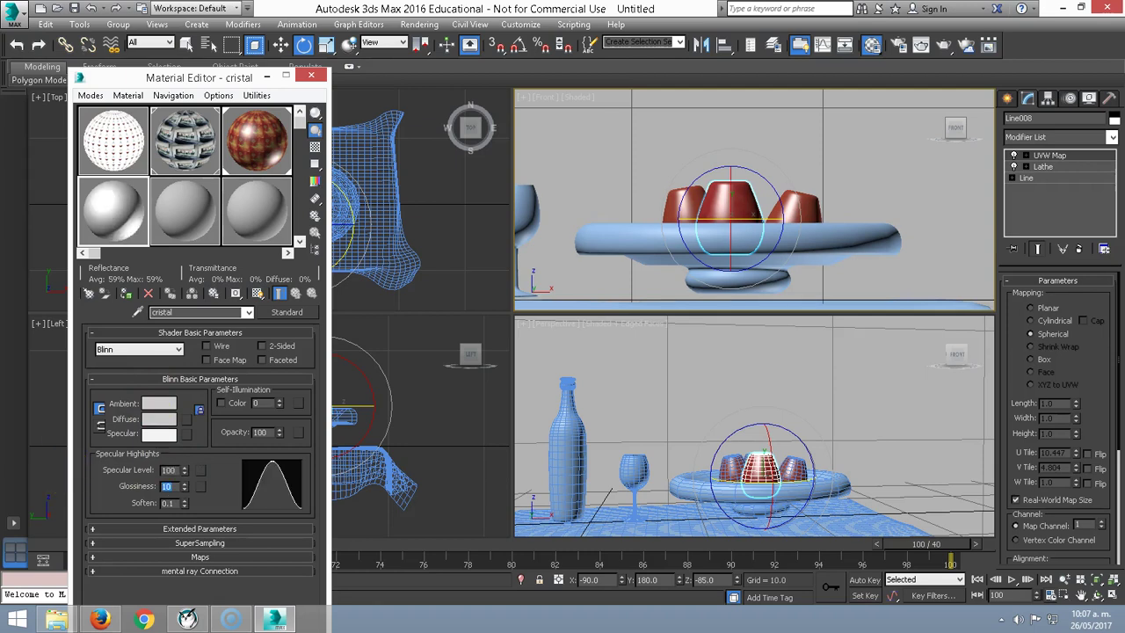
type("80")
key("Return")
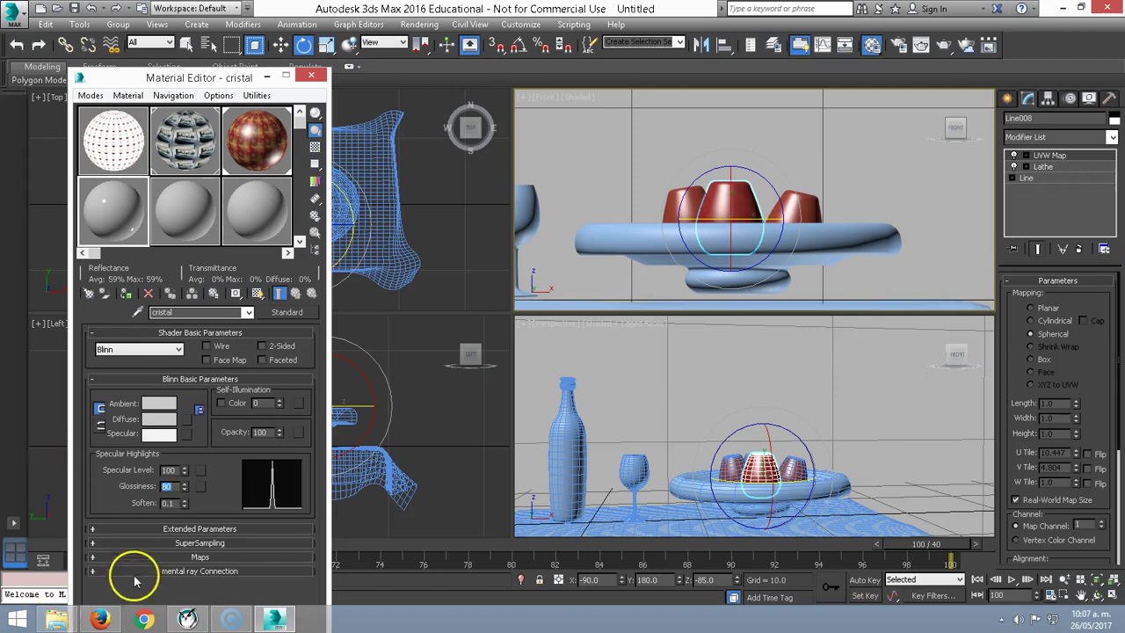
Add a Raytrace refraction map to cristal and show its preview over a checkered background.
left_click(211, 558)
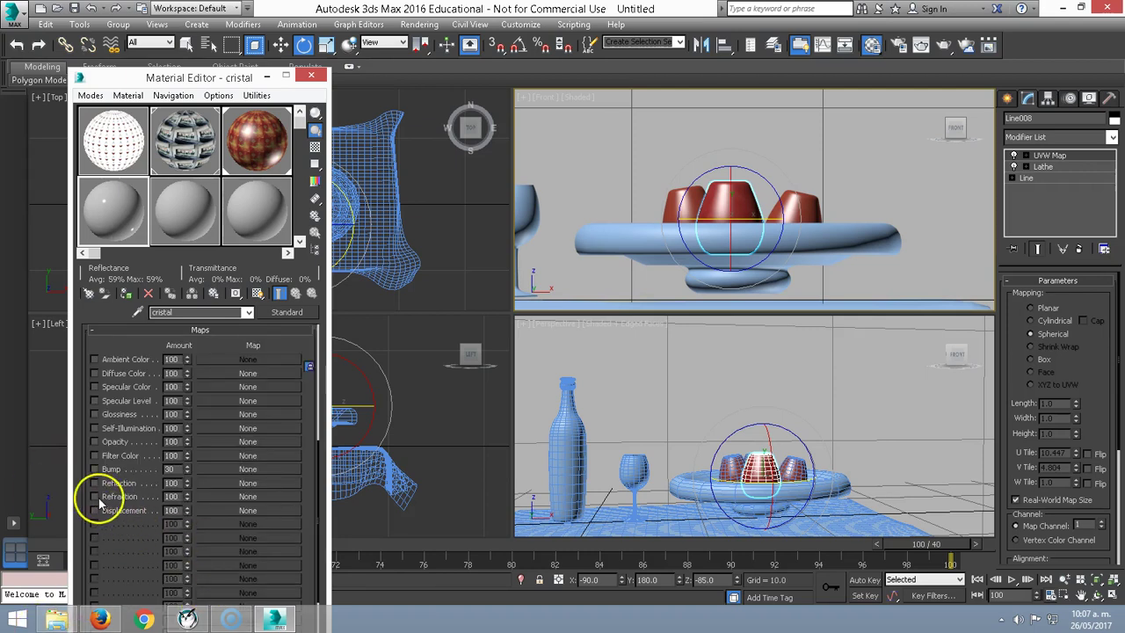
left_click(248, 496)
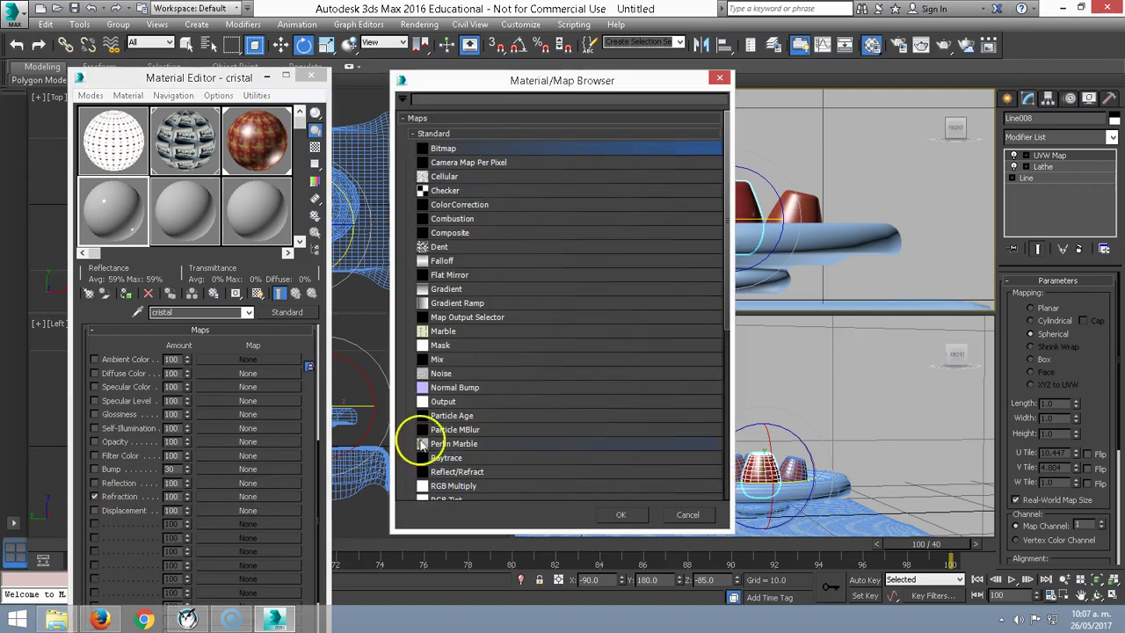
double_click(446, 459)
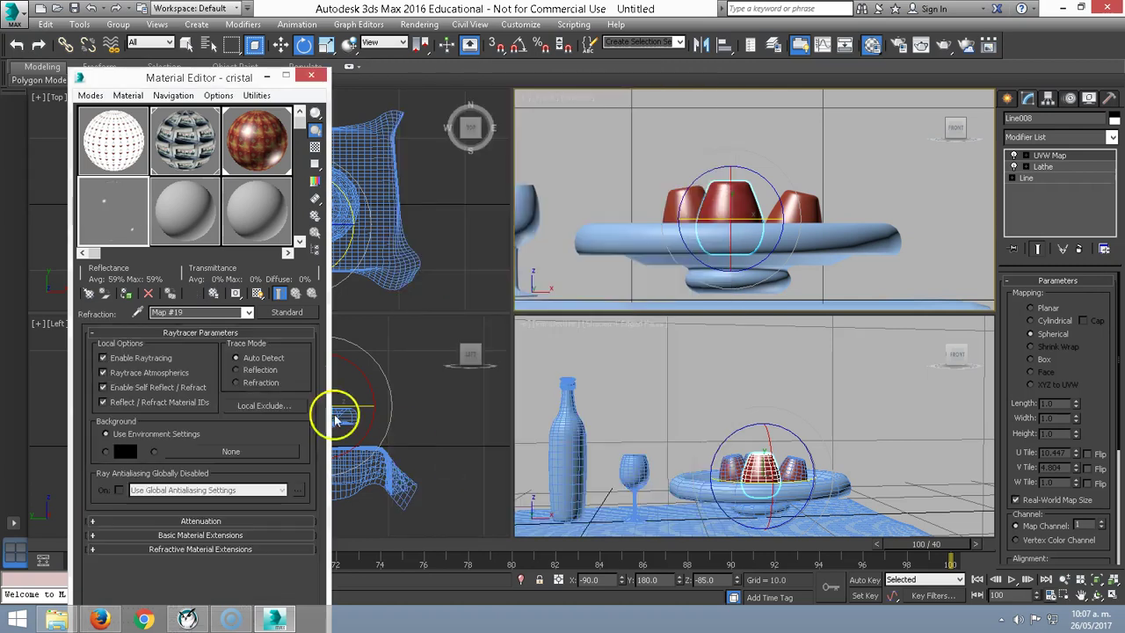
left_click(296, 294)
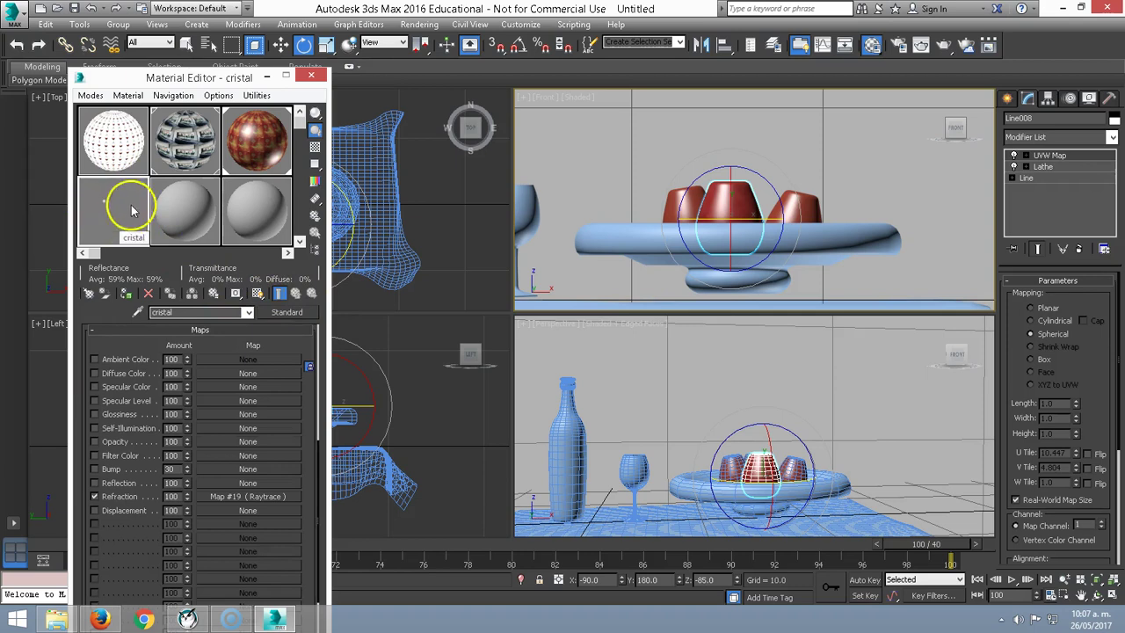
left_click(314, 148)
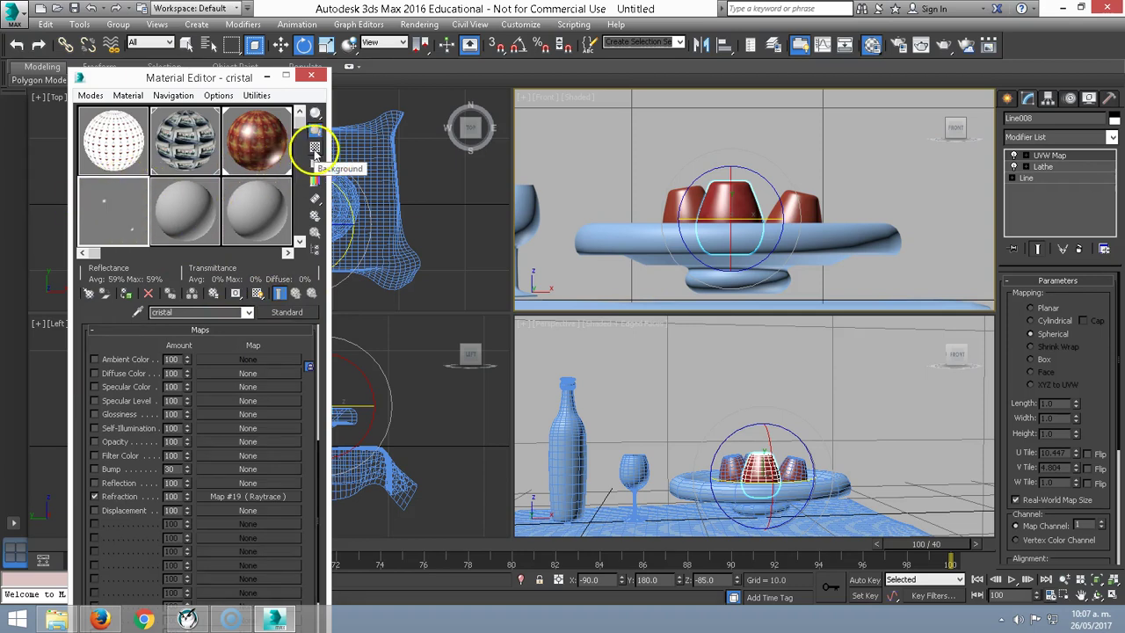
left_click(314, 148)
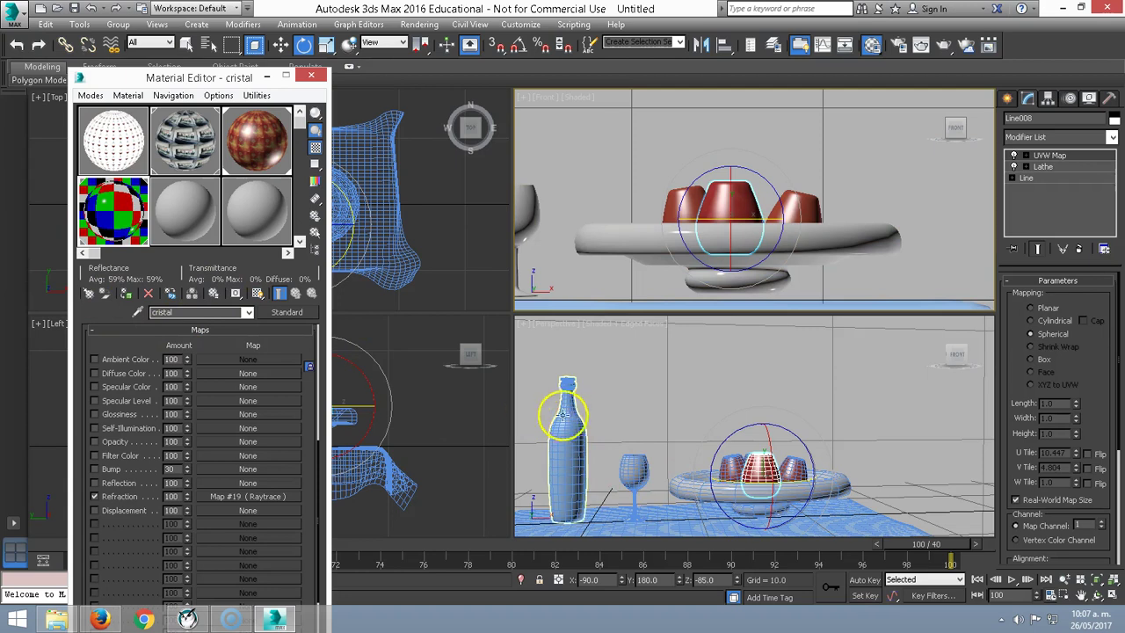
left_click(189, 238)
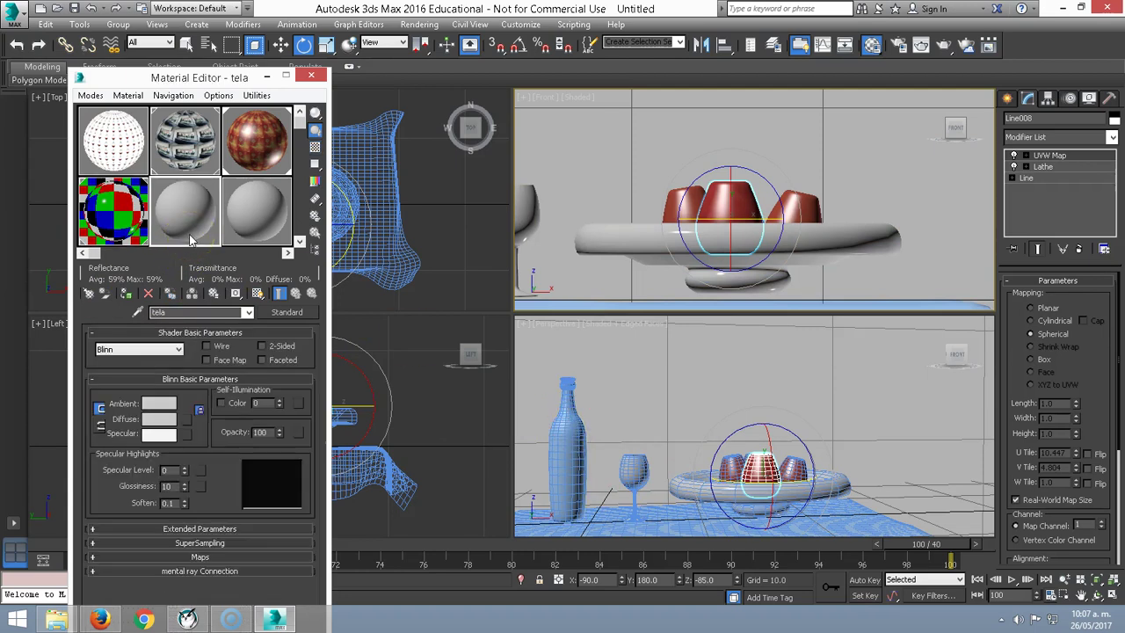
Apply a Checker map to tela's diffuse channel and show it shaded in the viewport.
left_click(188, 418)
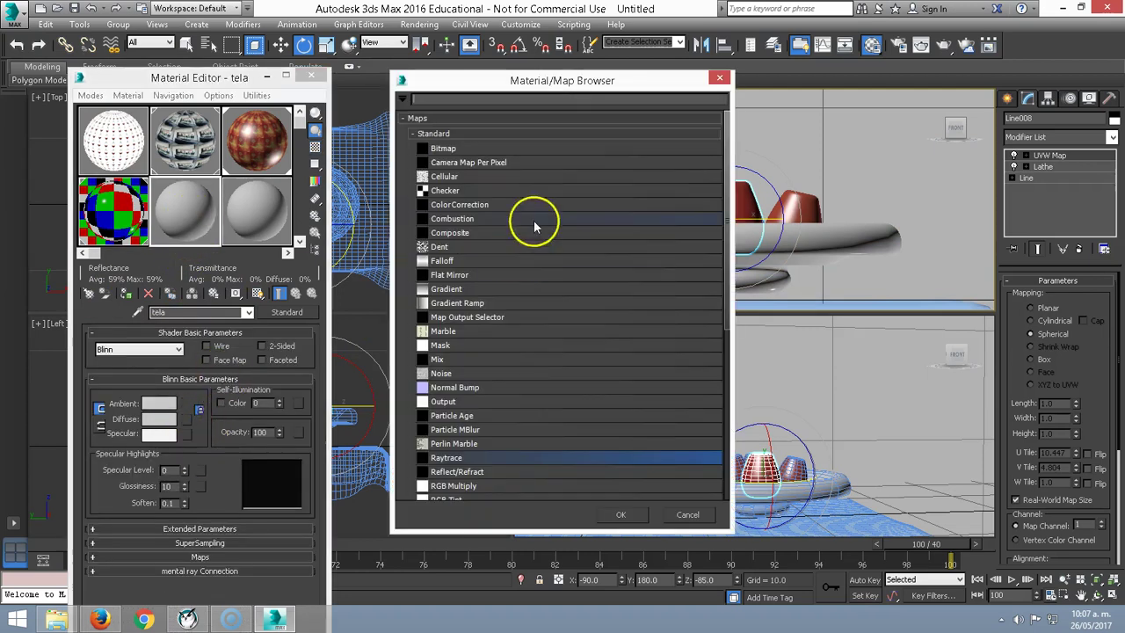
double_click(445, 191)
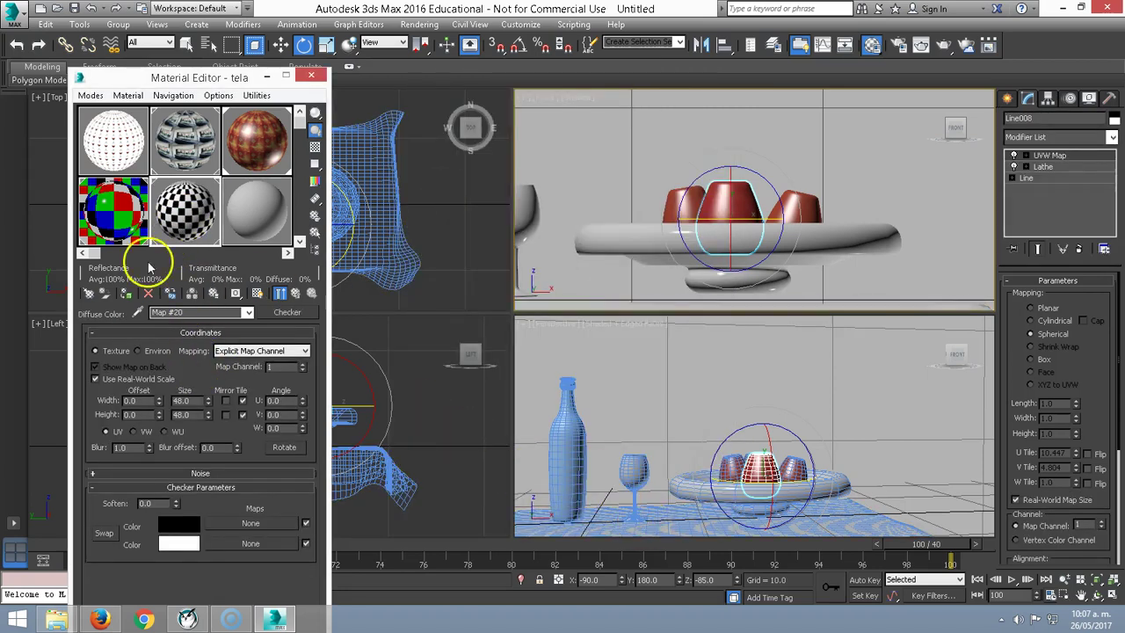
left_click(257, 292)
mouse_move(729, 497)
middle_mouse_down()
mouse_move(807, 436)
mouse_move(797, 427)
middle_mouse_up()
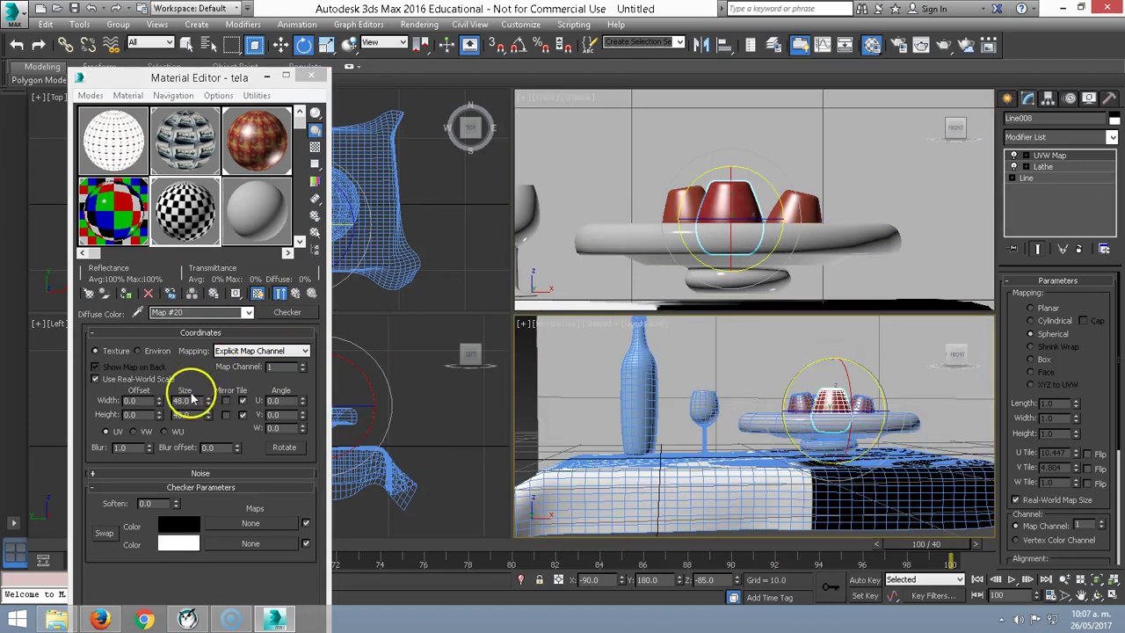
Set the checker tiling Width and Height to 5.
left_click_drag(185, 397, 74, 384)
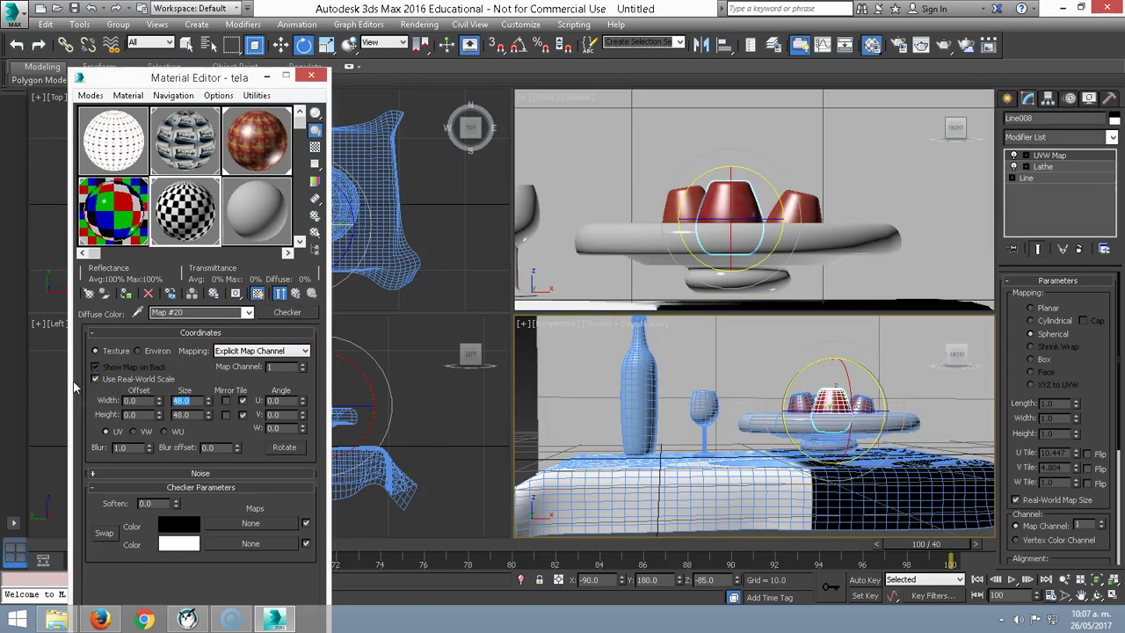
type("50")
type("520")
key("Return")
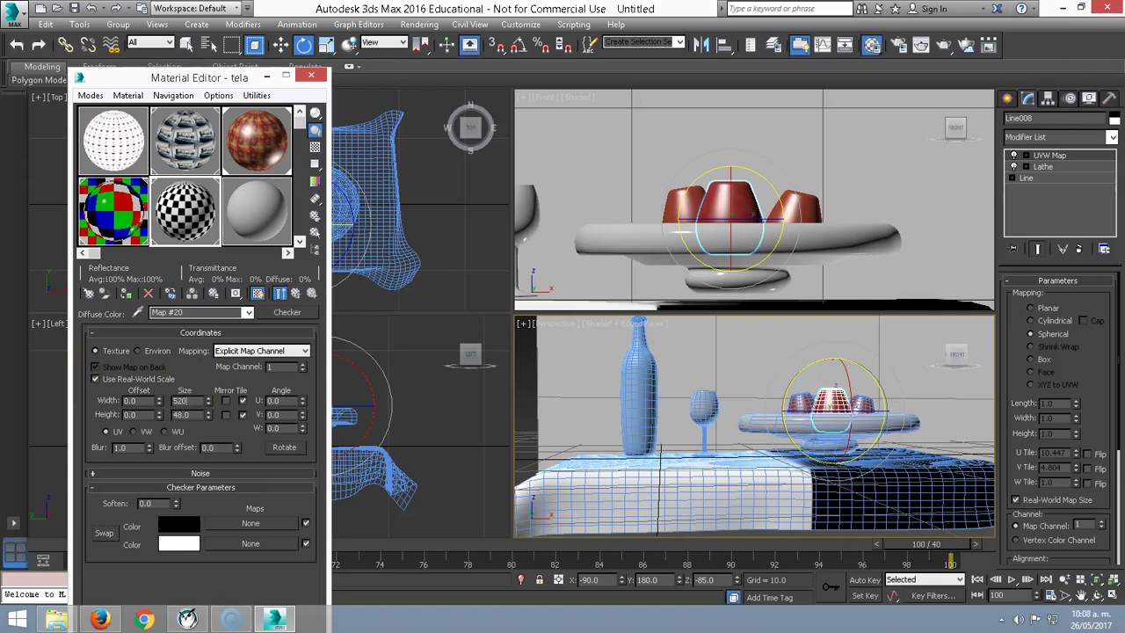
key("Tab")
key("Return")
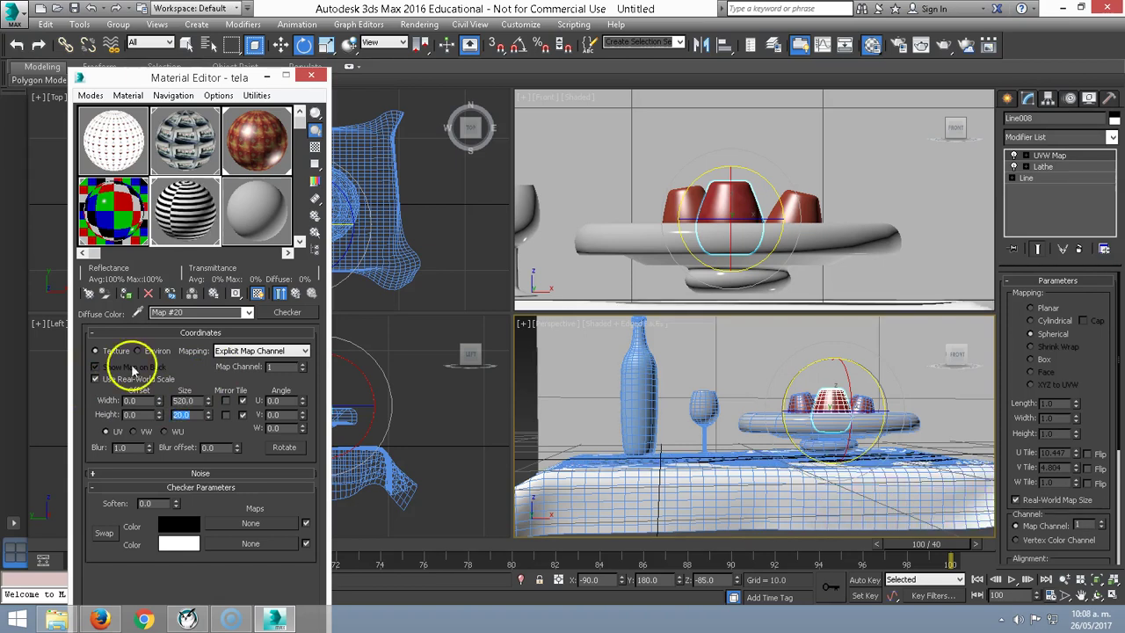
double_click(182, 400)
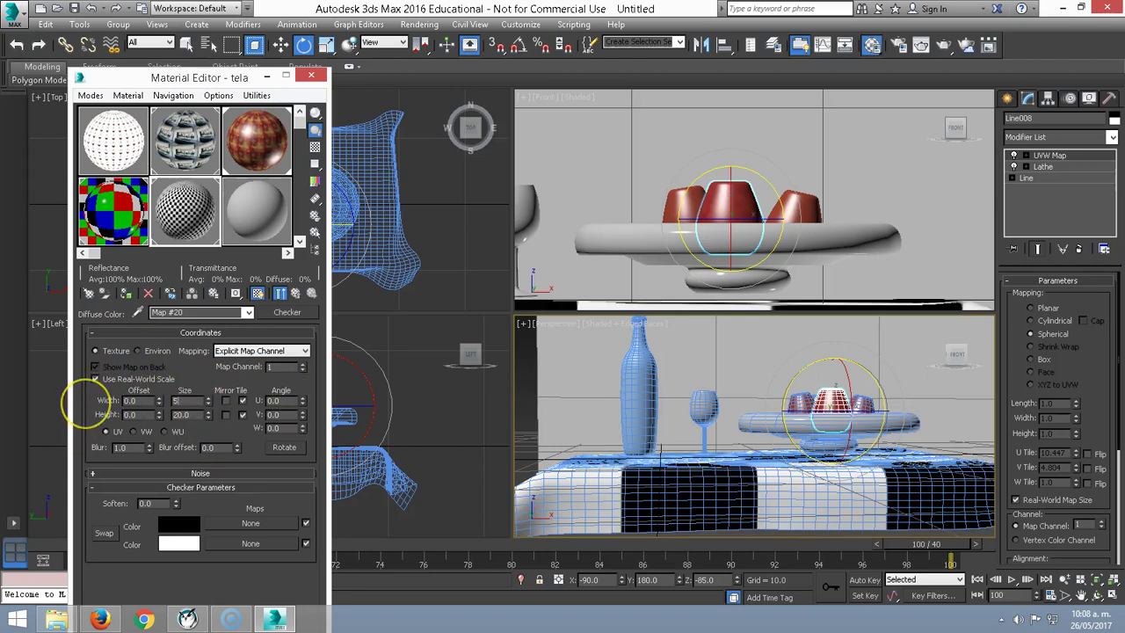
key("Tab")
type("5")
key("Return")
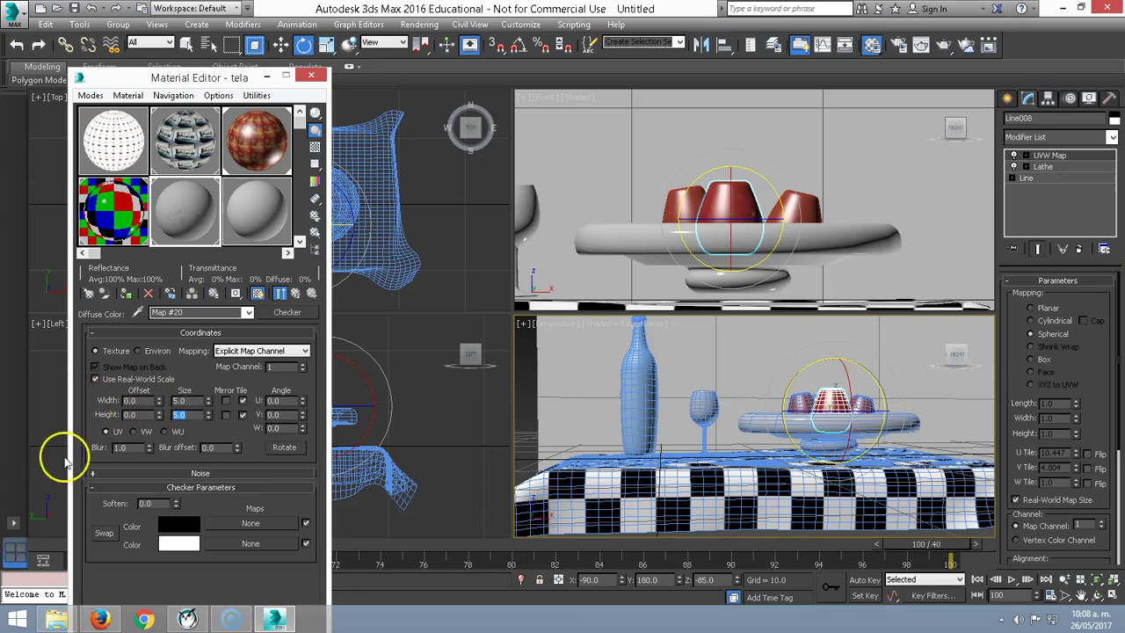
Change the checker Color 1 to pure red (R255 G0 B0).
left_click(189, 526)
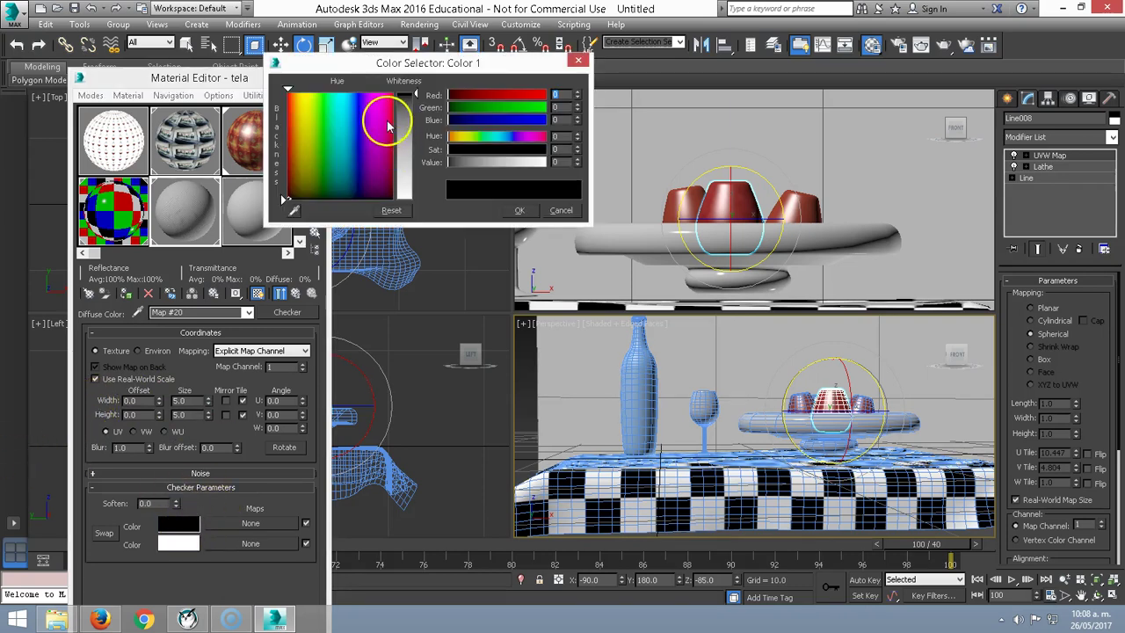
left_click_drag(388, 125, 390, 96)
left_click(296, 94)
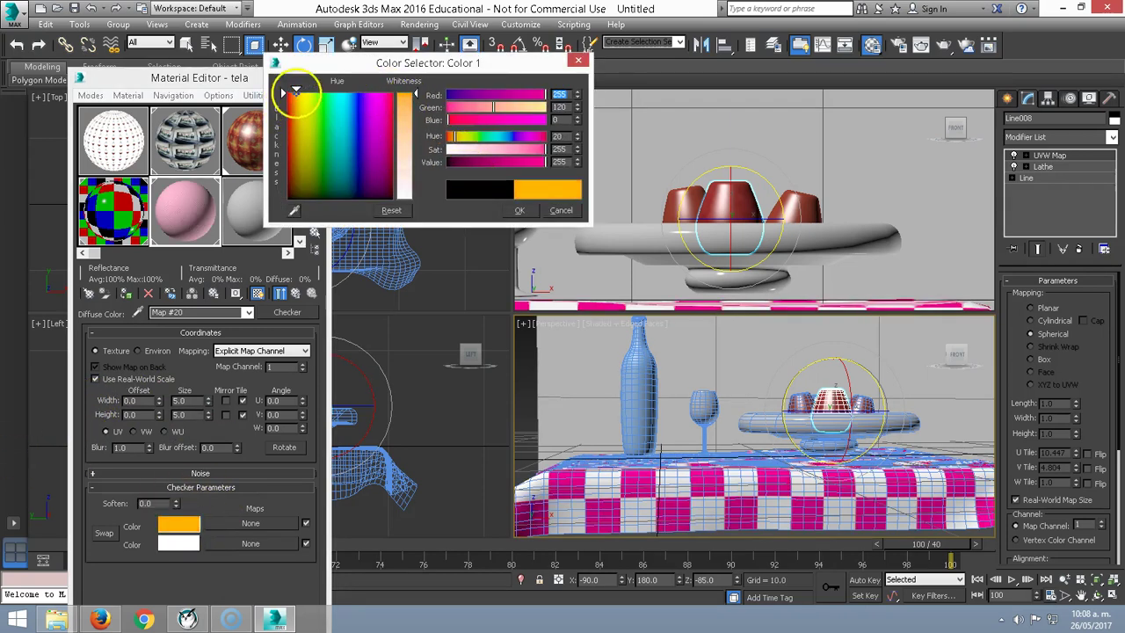
left_click(346, 104)
left_click(389, 105)
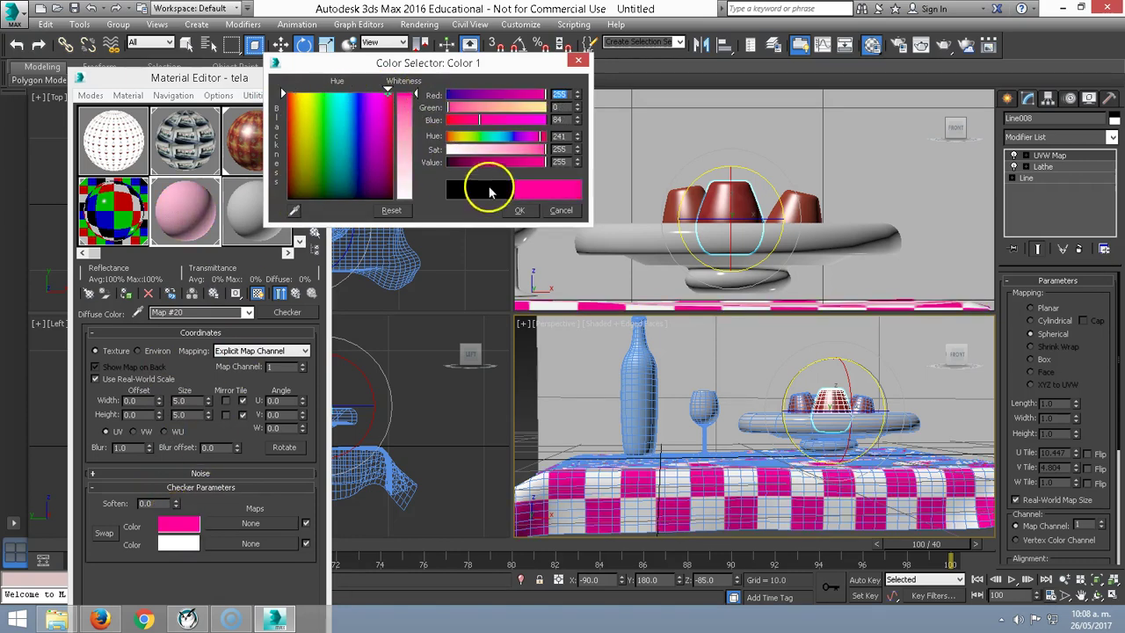
left_click(287, 92)
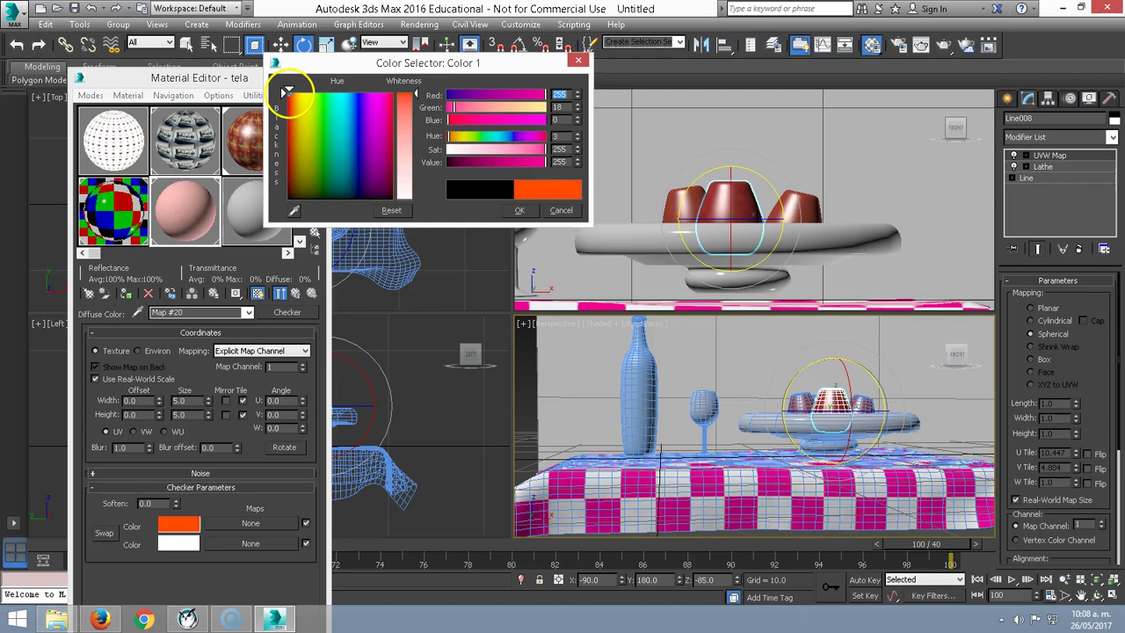
left_click_drag(517, 165, 446, 162)
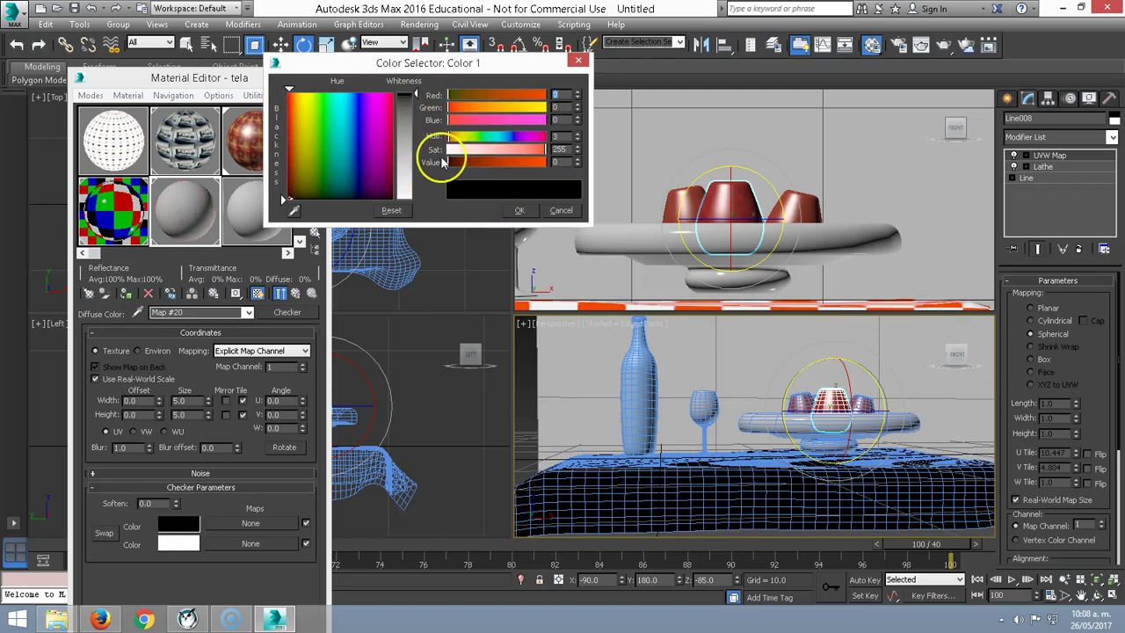
left_click_drag(390, 102, 395, 89)
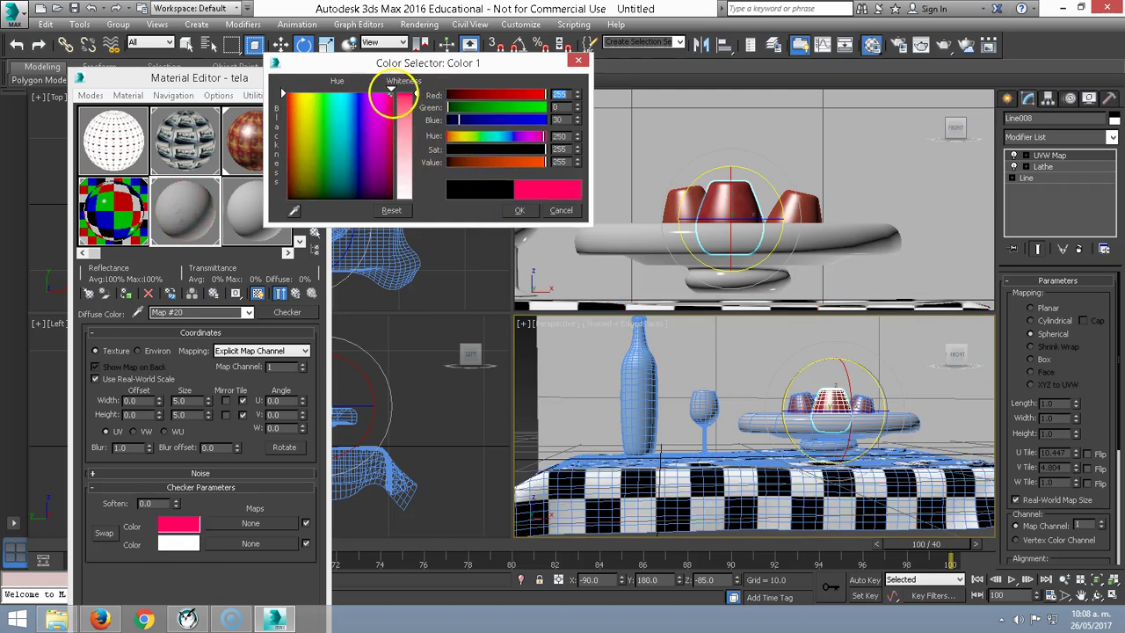
left_click(523, 212)
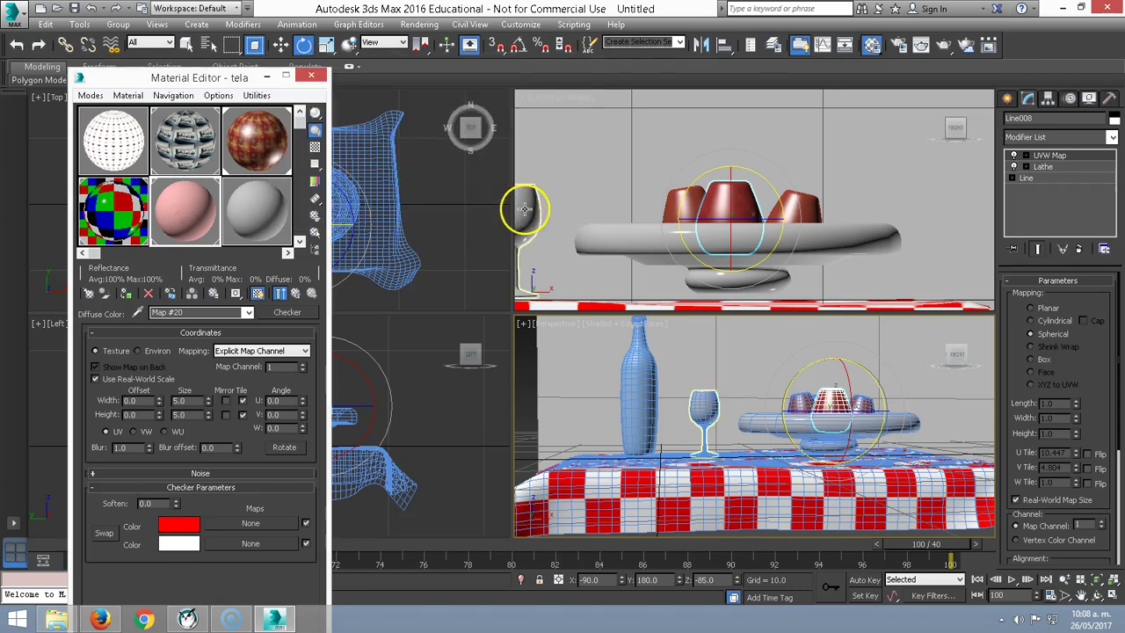
left_click(244, 205)
Give the vidrio material a saturated blue diffuse colour and Glossiness 80.
double_click(186, 313)
type("vidrio")
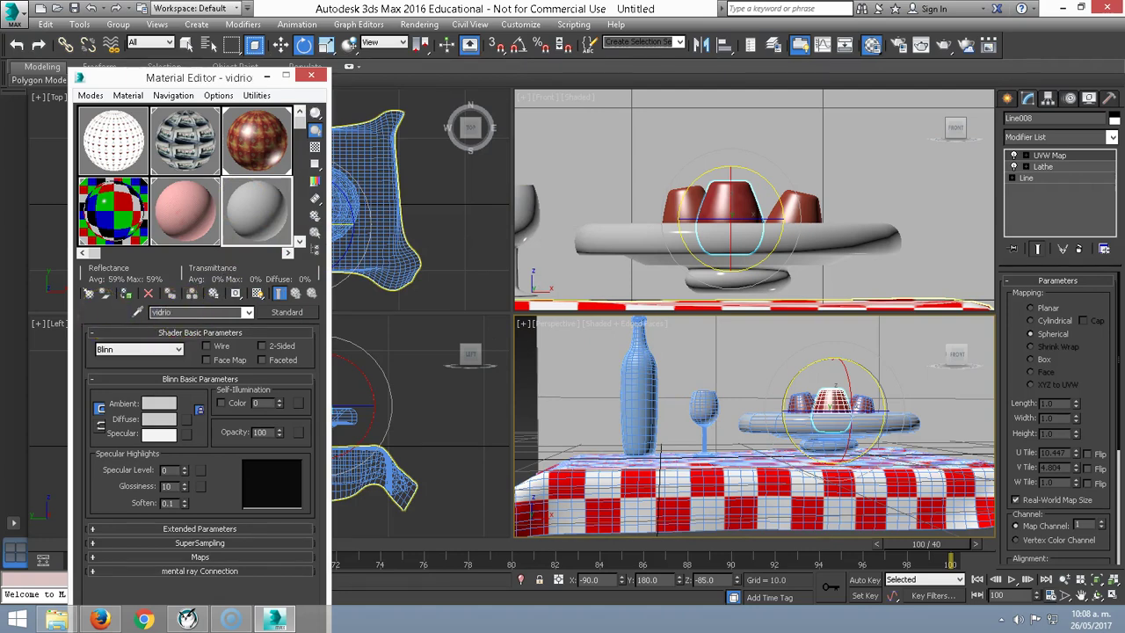
left_click(127, 134)
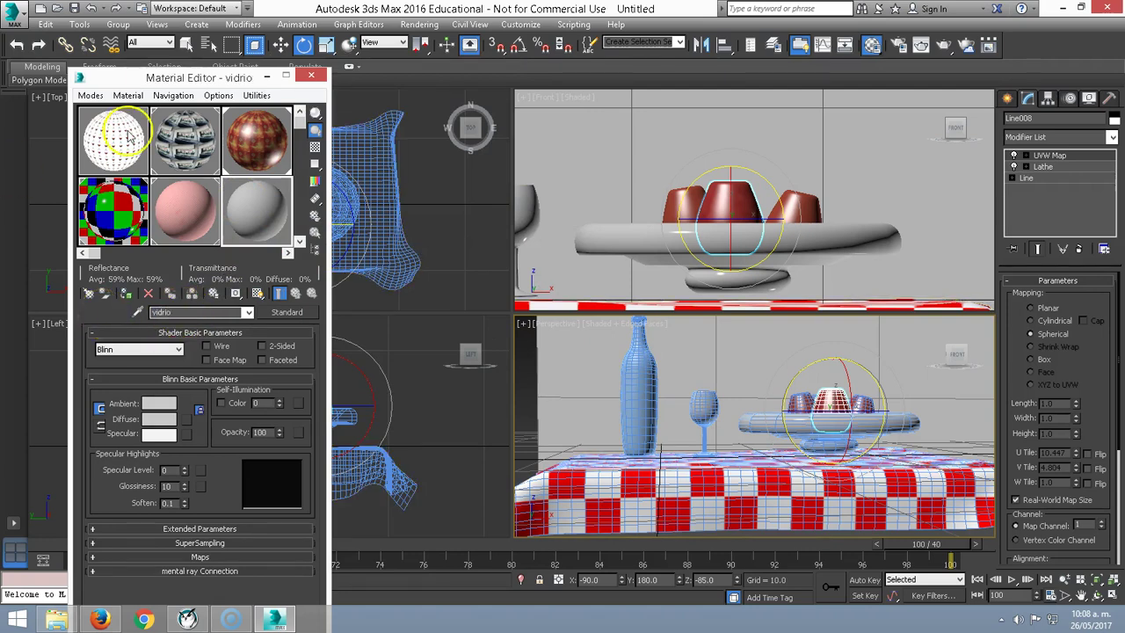
left_click(157, 420)
mouse_move(359, 157)
left_mouse_down()
mouse_move(352, 123)
mouse_move(371, 111)
left_mouse_up()
left_click_drag(416, 154, 414, 94)
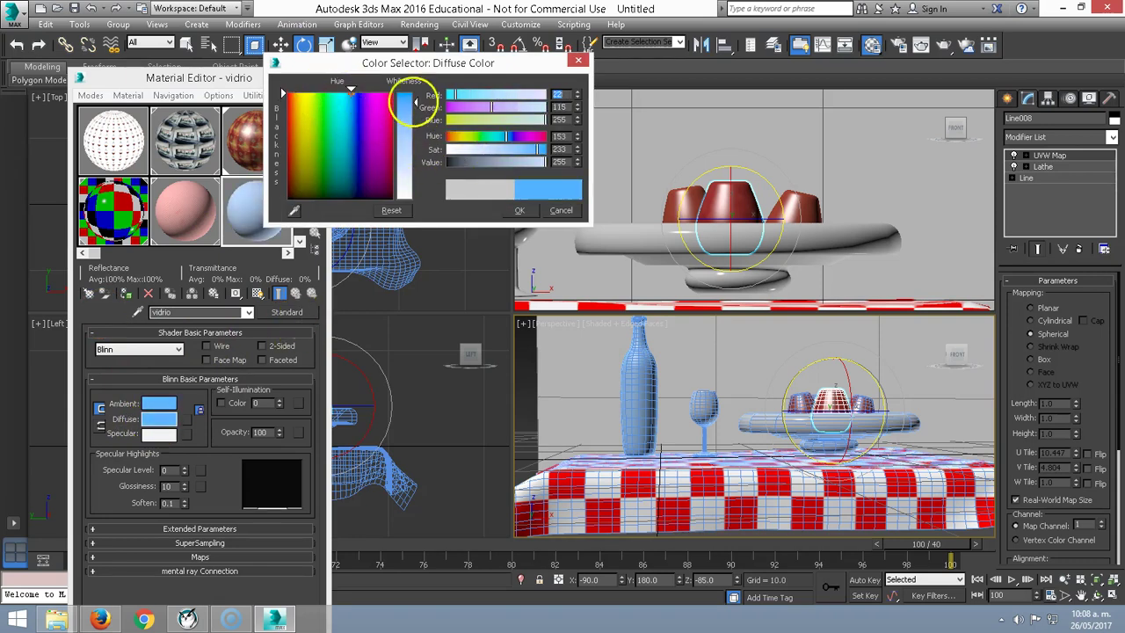
left_click(517, 208)
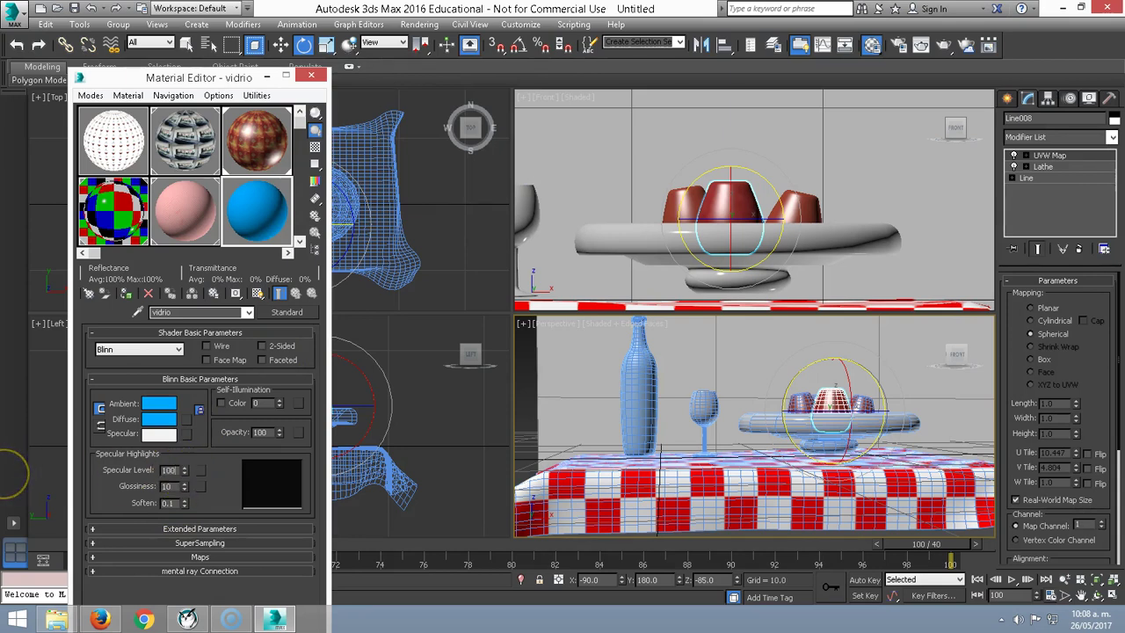
key("Return")
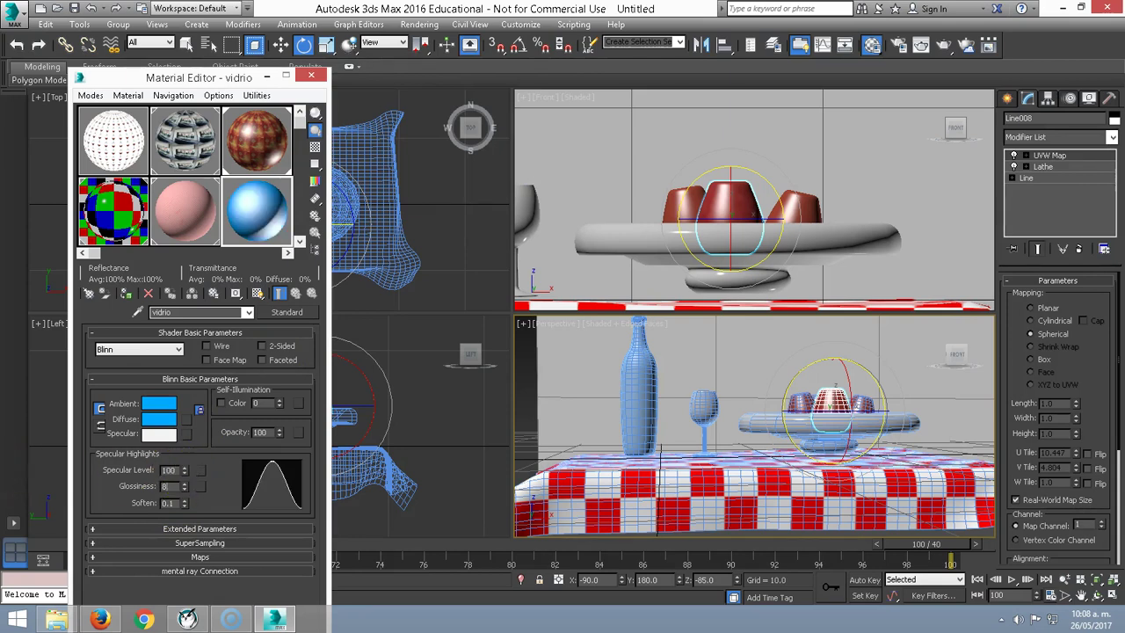
type("0")
key("Return")
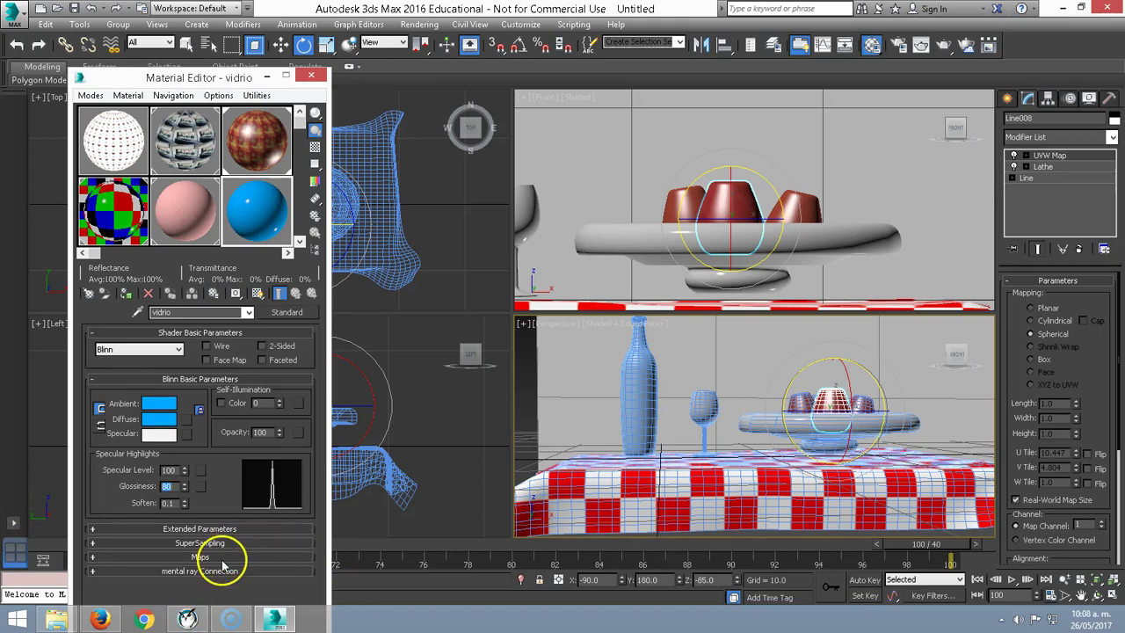
Add a Raytrace reflection map at amount 10 to vidrio and apply it to the bottle.
left_click(219, 556)
left_click(95, 484)
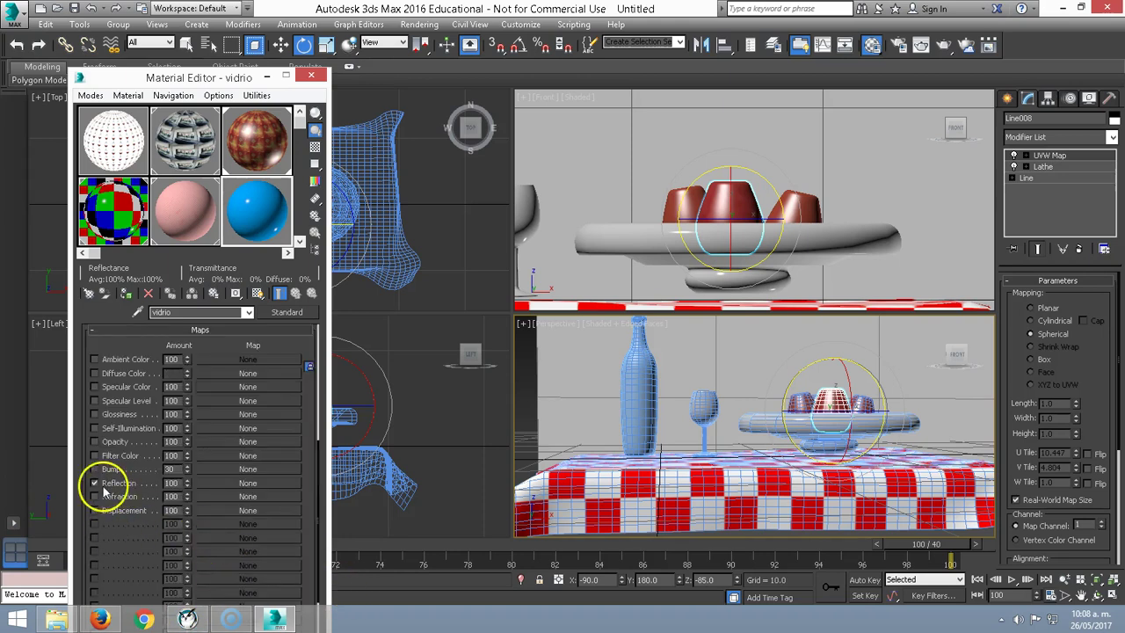
double_click(173, 483)
type("0")
left_click(260, 486)
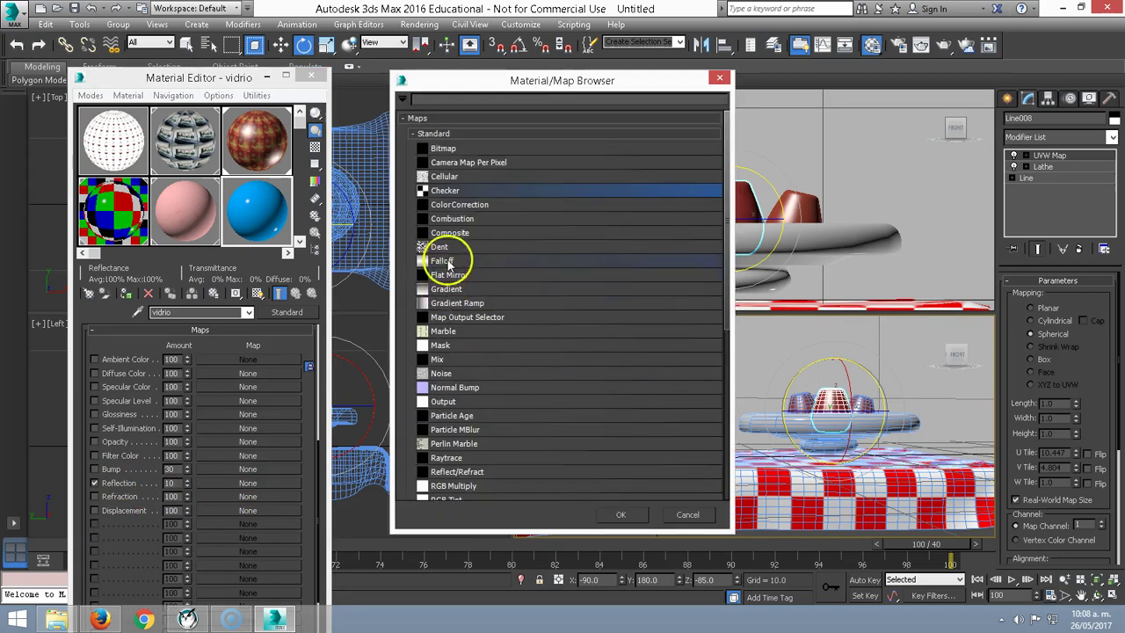
double_click(466, 457)
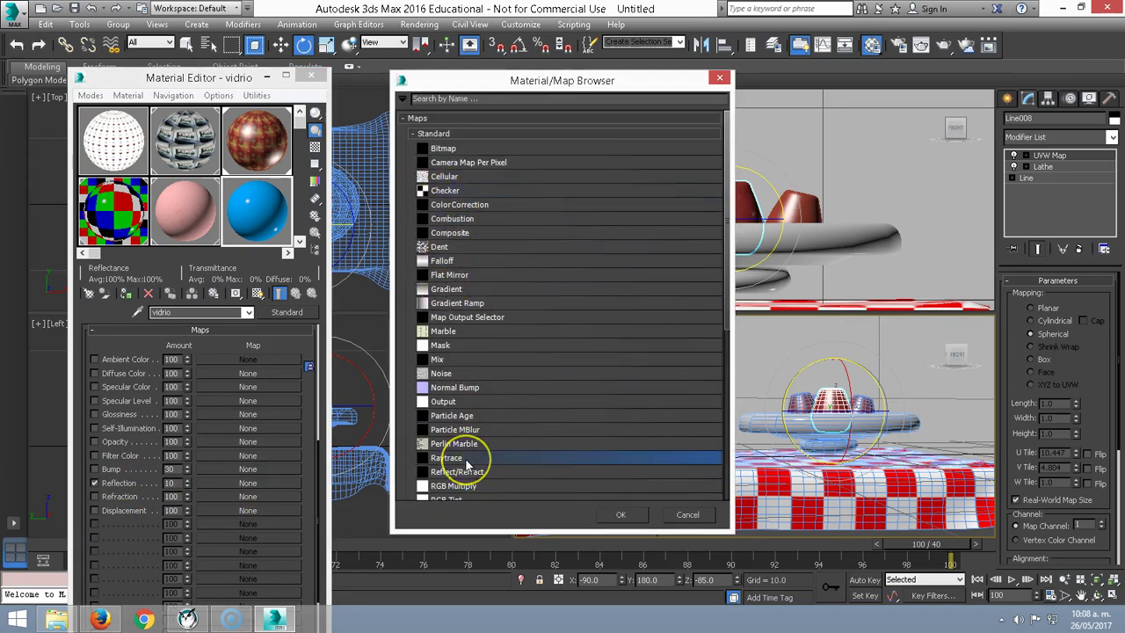
left_click(296, 292)
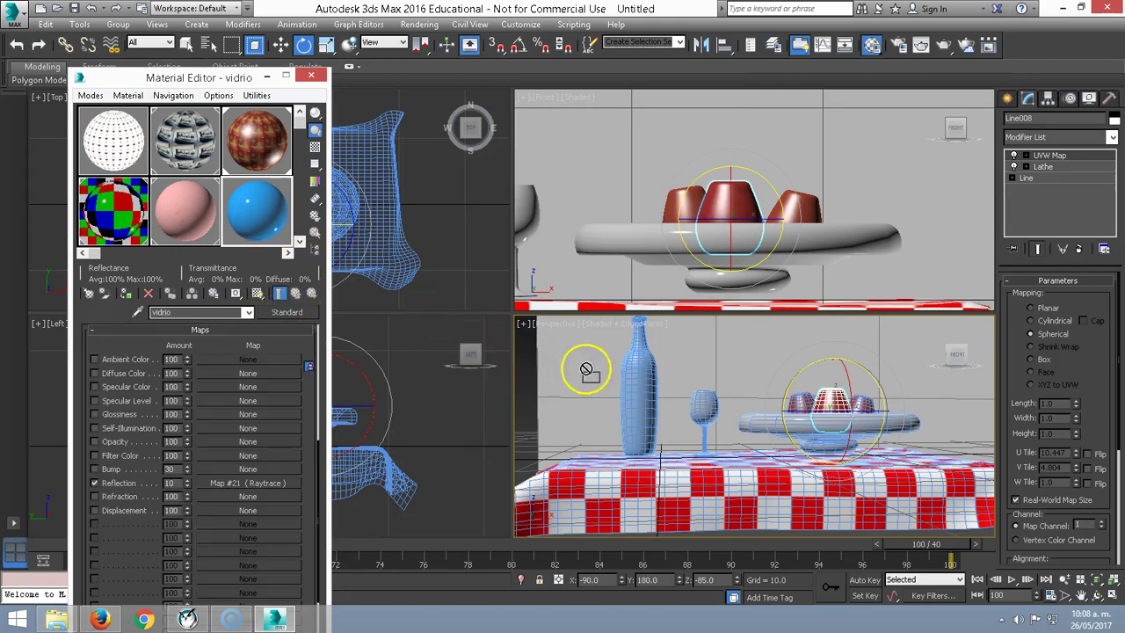
left_click_drag(286, 255, 640, 393)
Set vidrio's opacity to 96, preview it magnified over a checkered background, then close the editor.
left_click_drag(301, 342, 272, 535)
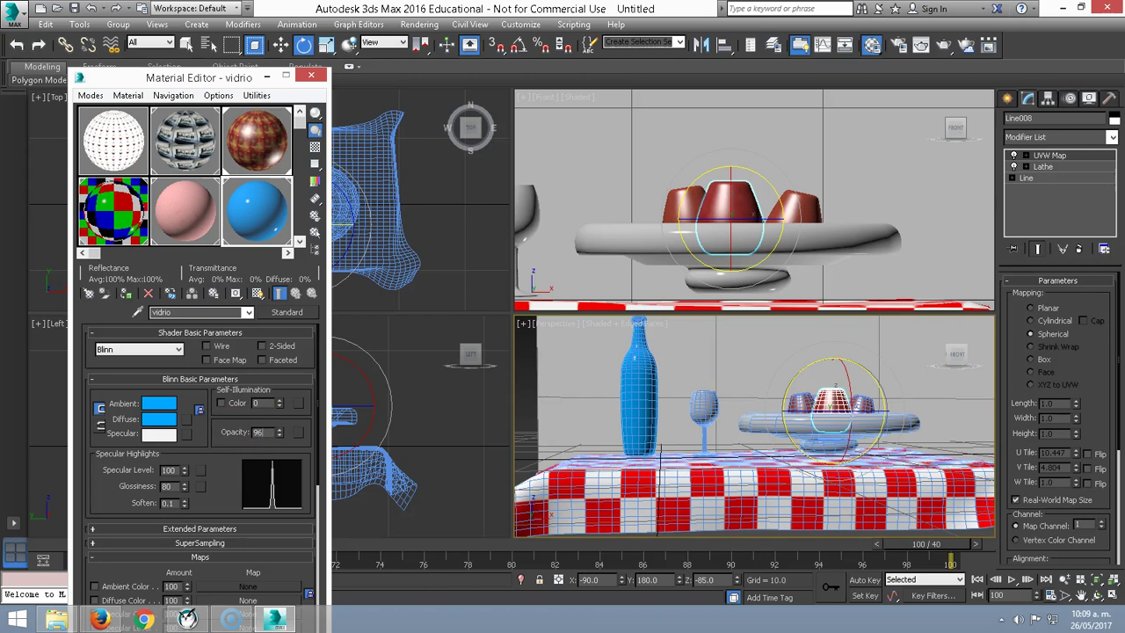
left_click(316, 149)
double_click(272, 209)
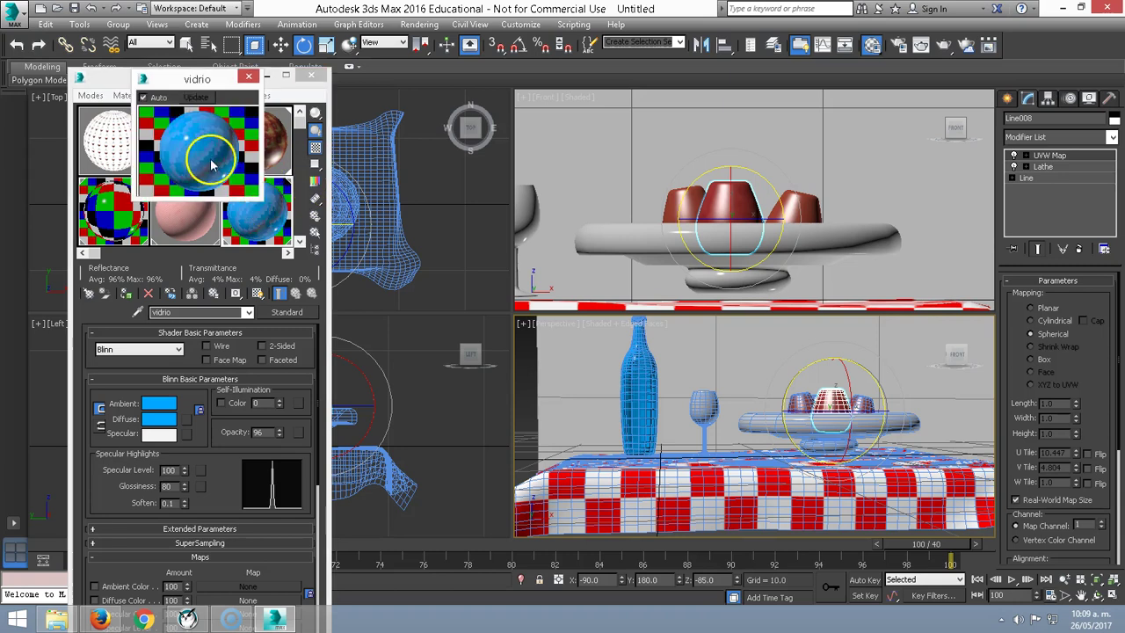
left_click(248, 77)
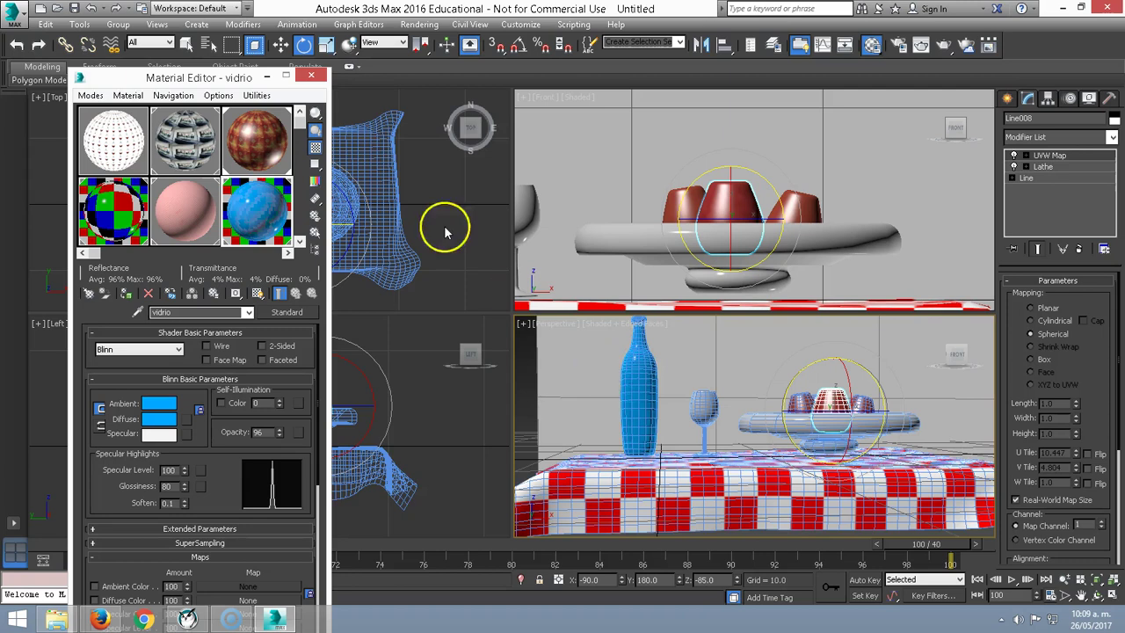
left_click(312, 76)
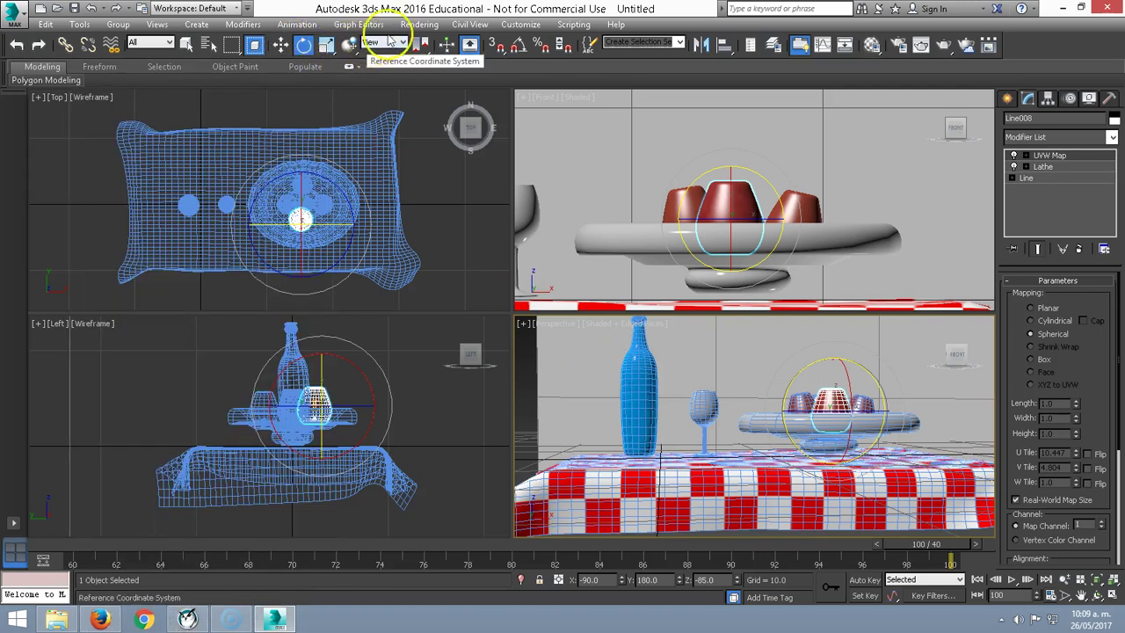
Set render output to 960×540 and make Light Tracer the active advanced lighting.
left_click(423, 24)
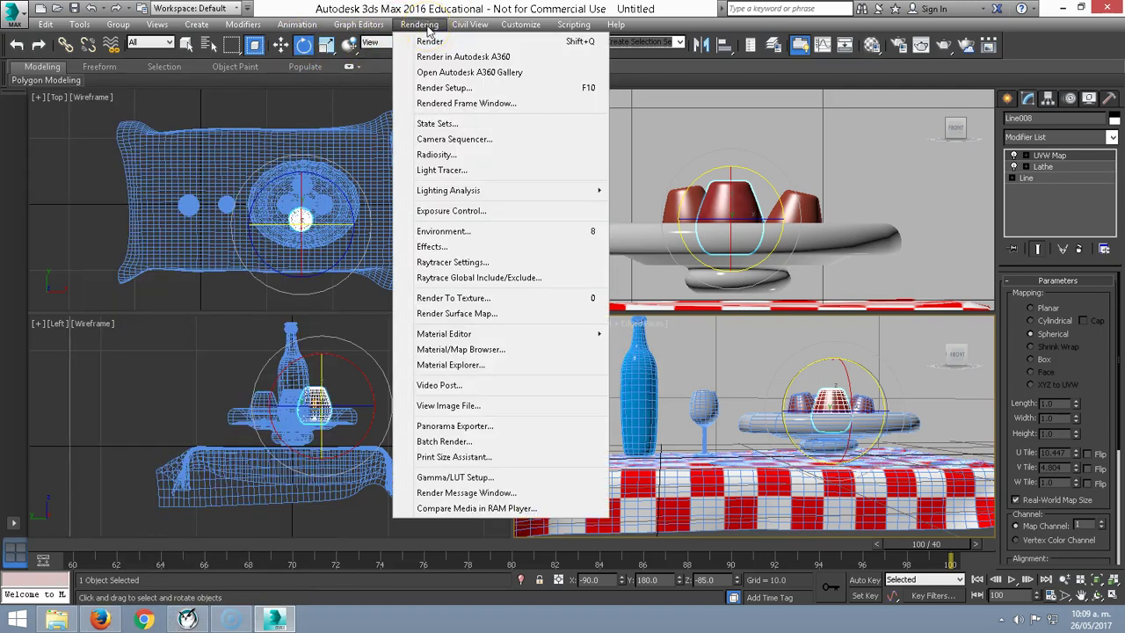
left_click(482, 88)
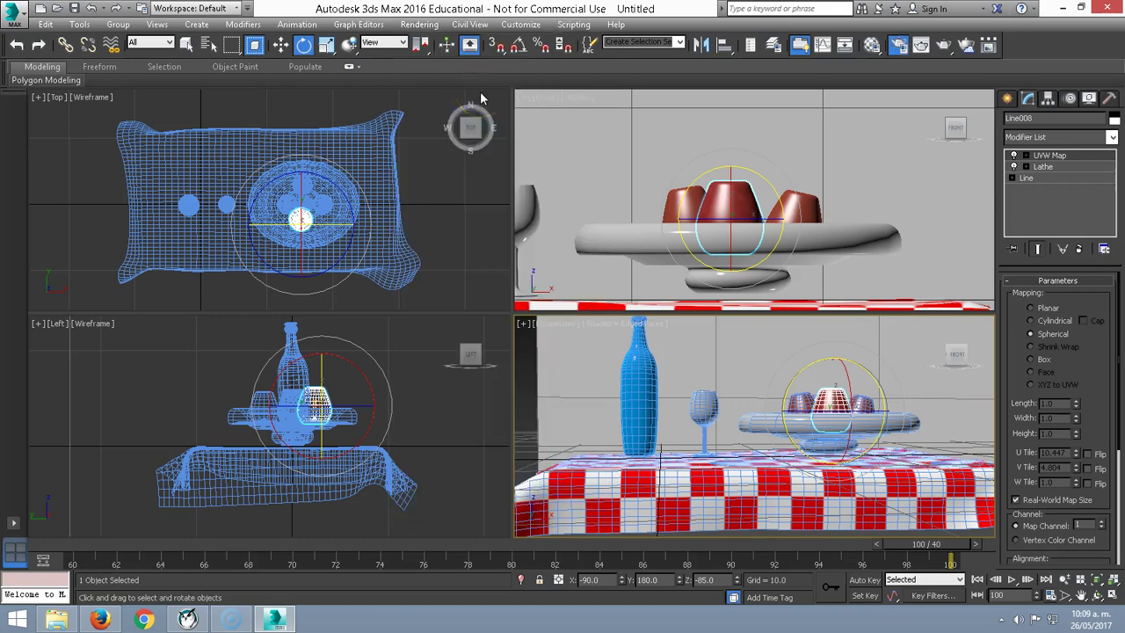
double_click(540, 377)
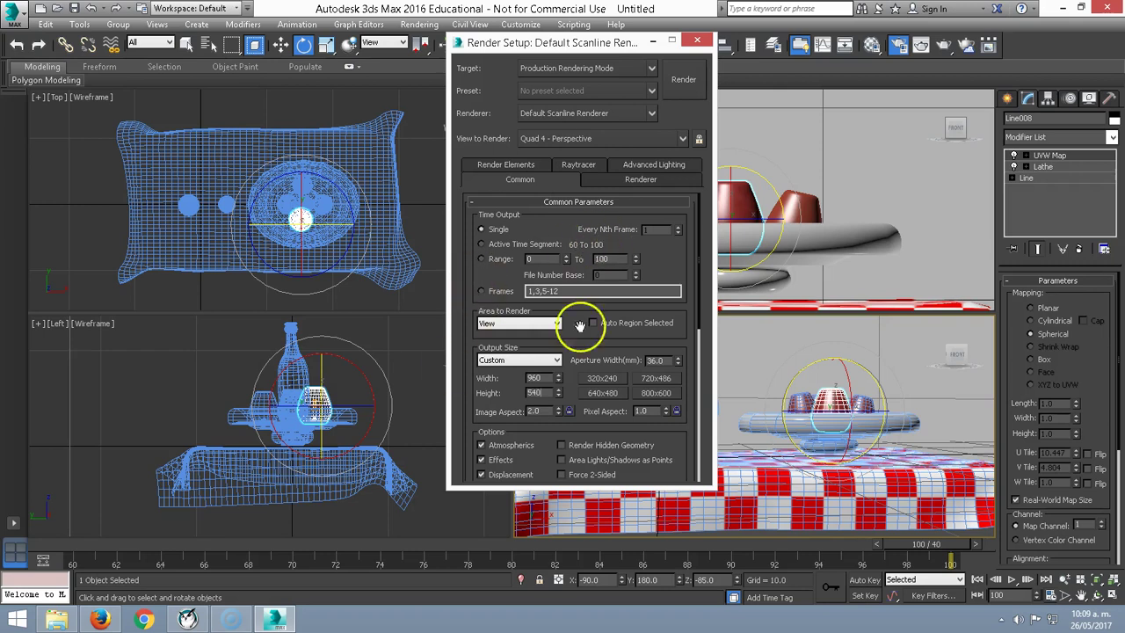
left_click(420, 24)
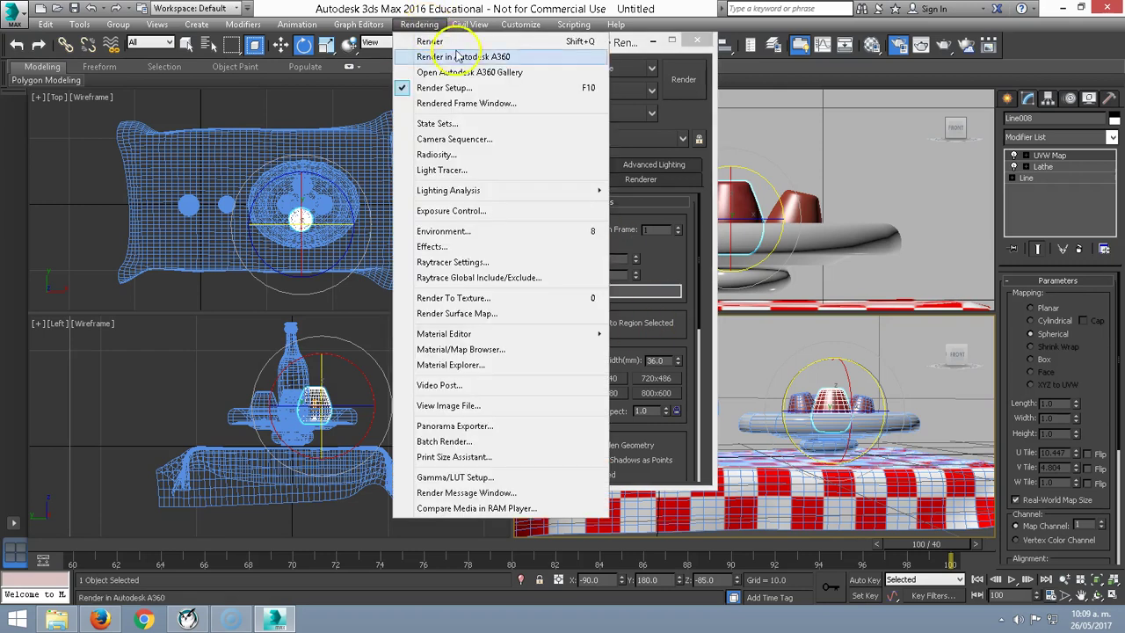
left_click(617, 41)
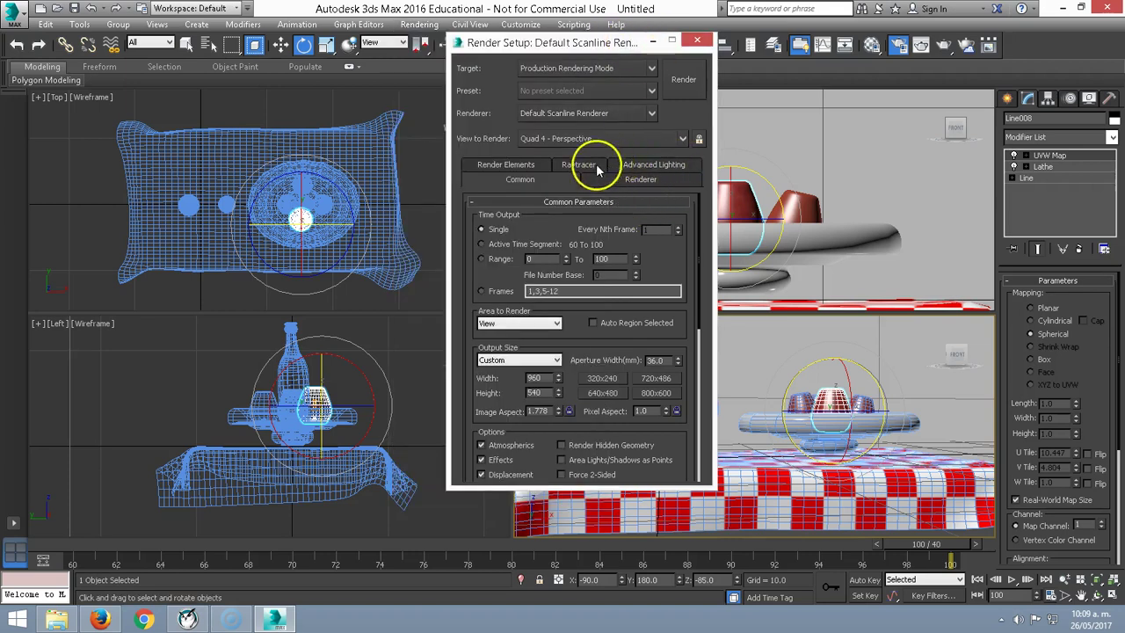
left_click(639, 167)
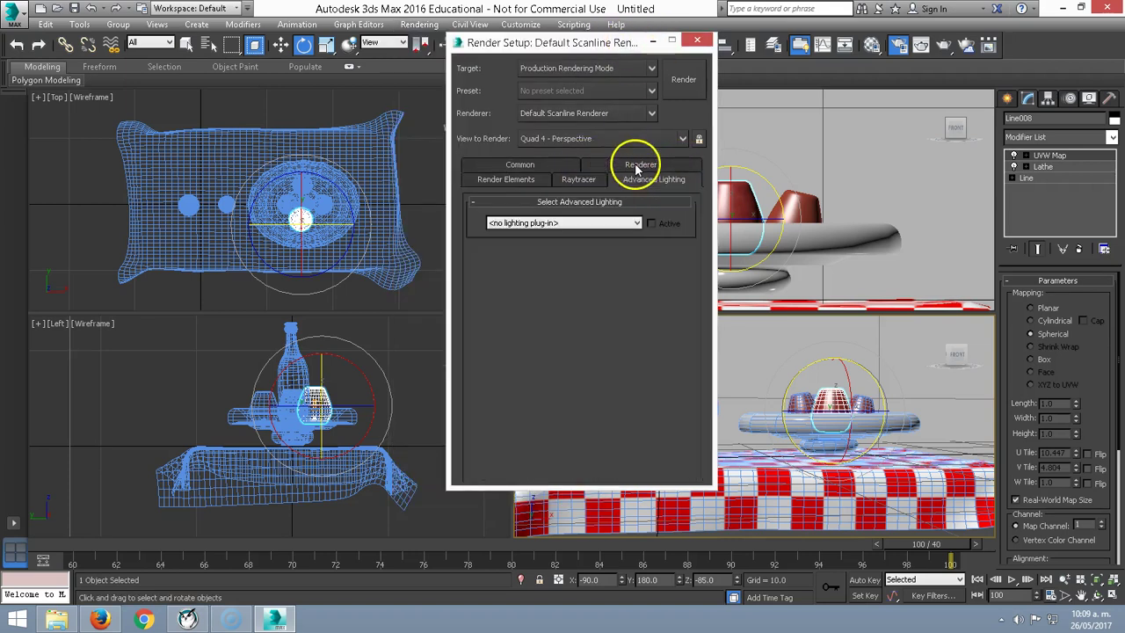
left_click(629, 222)
left_click(514, 243)
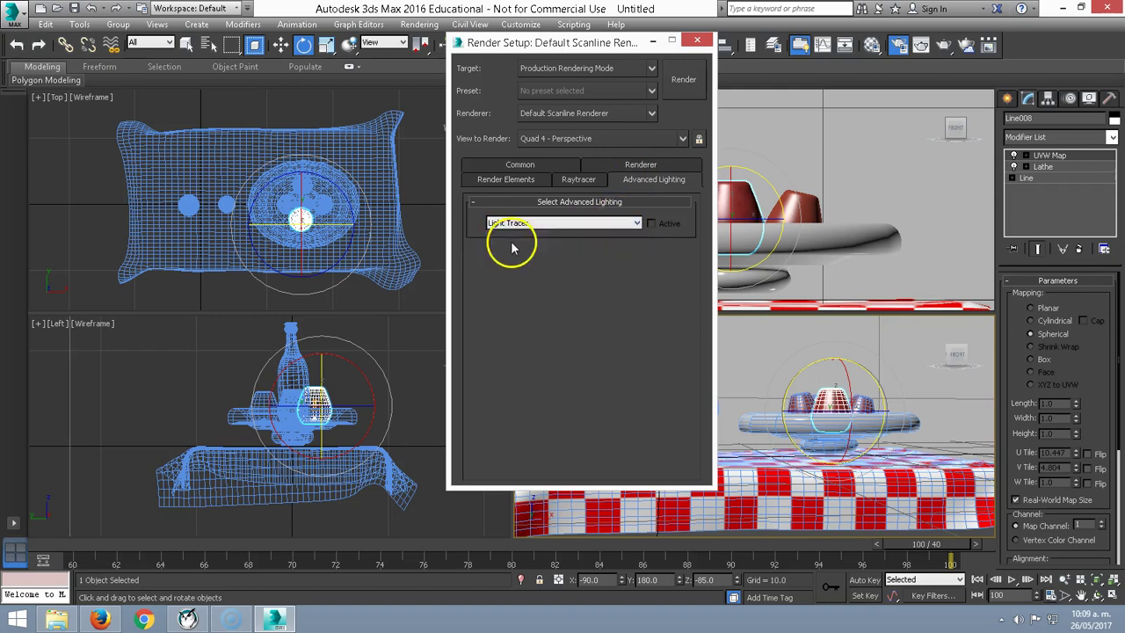
left_click(736, 174)
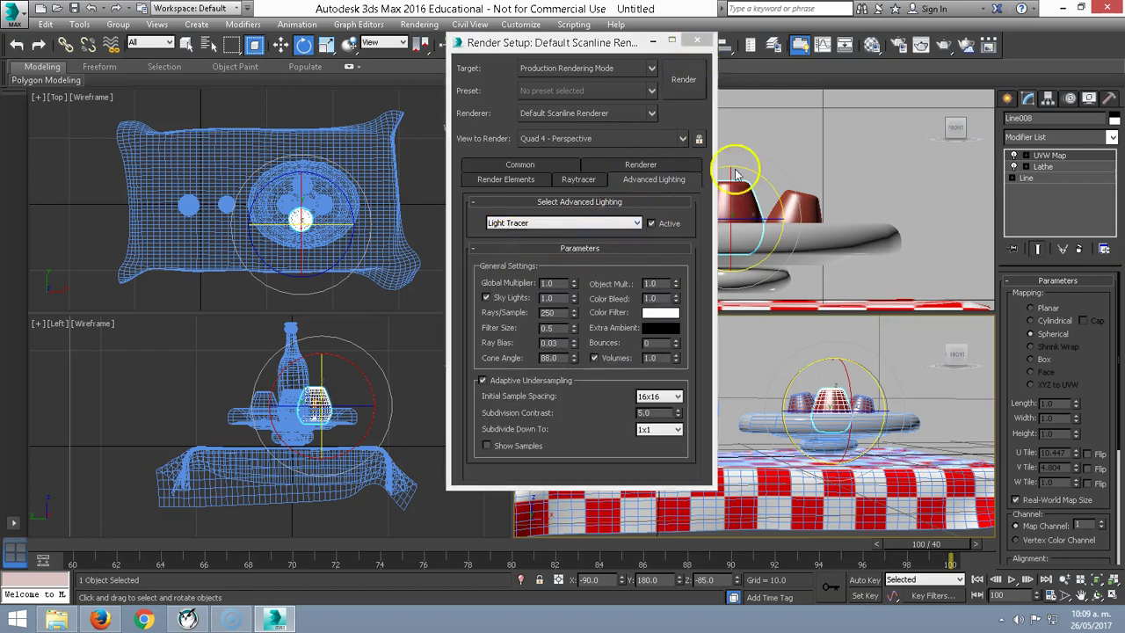
key("F10")
left_click(1012, 98)
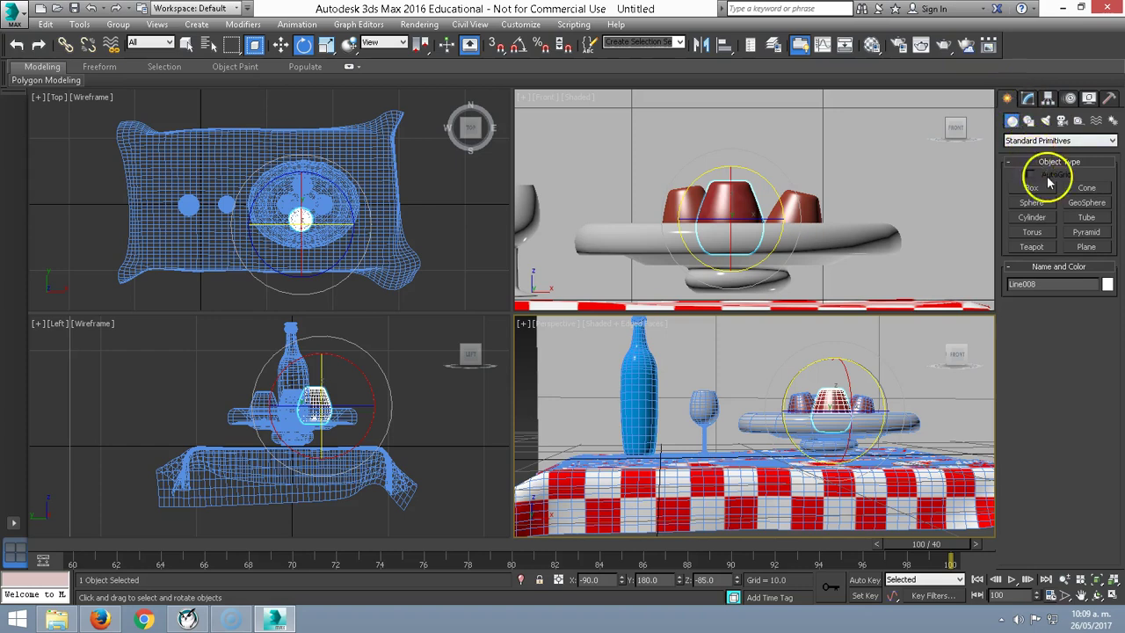
Place a standard Skylight (Sky001) near the bottle and turn on the perspective safe frame.
left_click(1044, 120)
left_click(1039, 141)
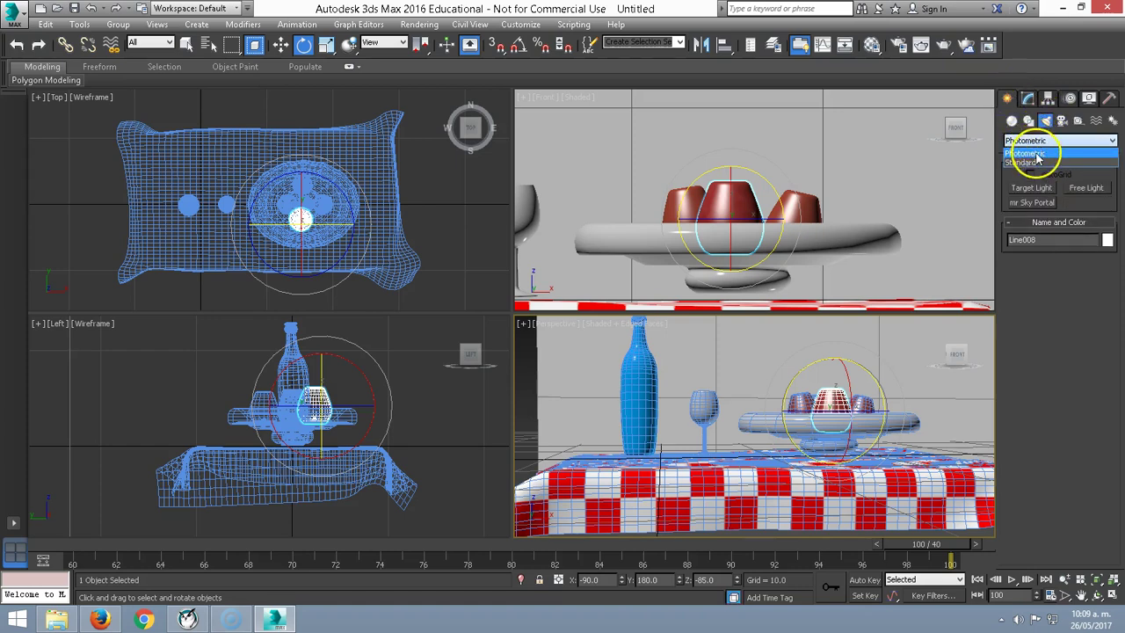
left_click(1027, 162)
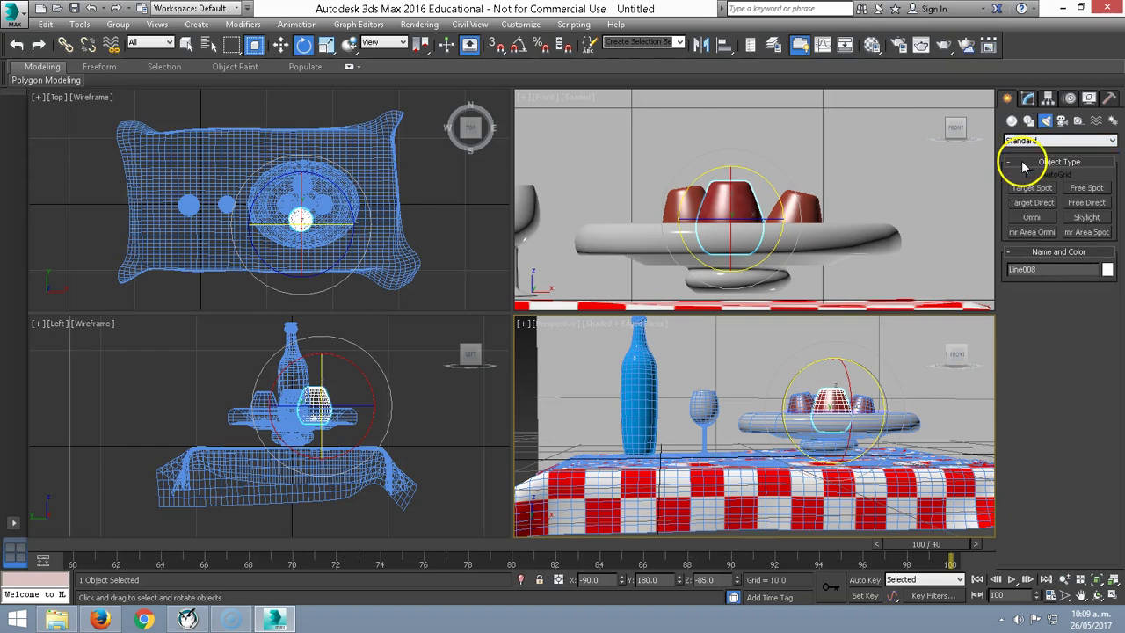
left_click(1079, 222)
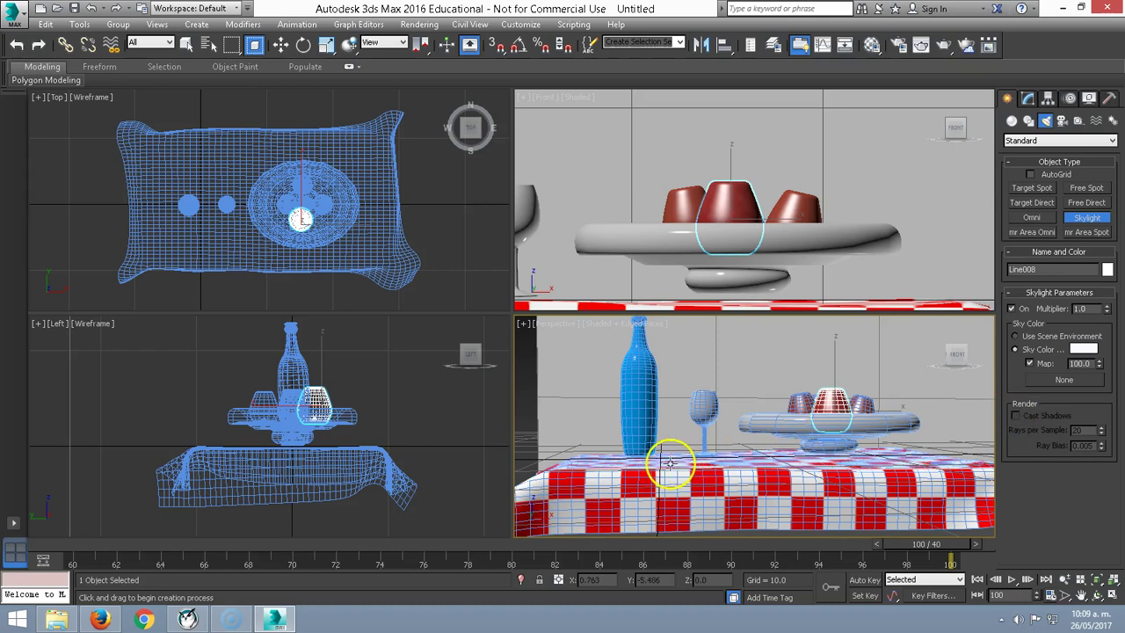
left_click(567, 432)
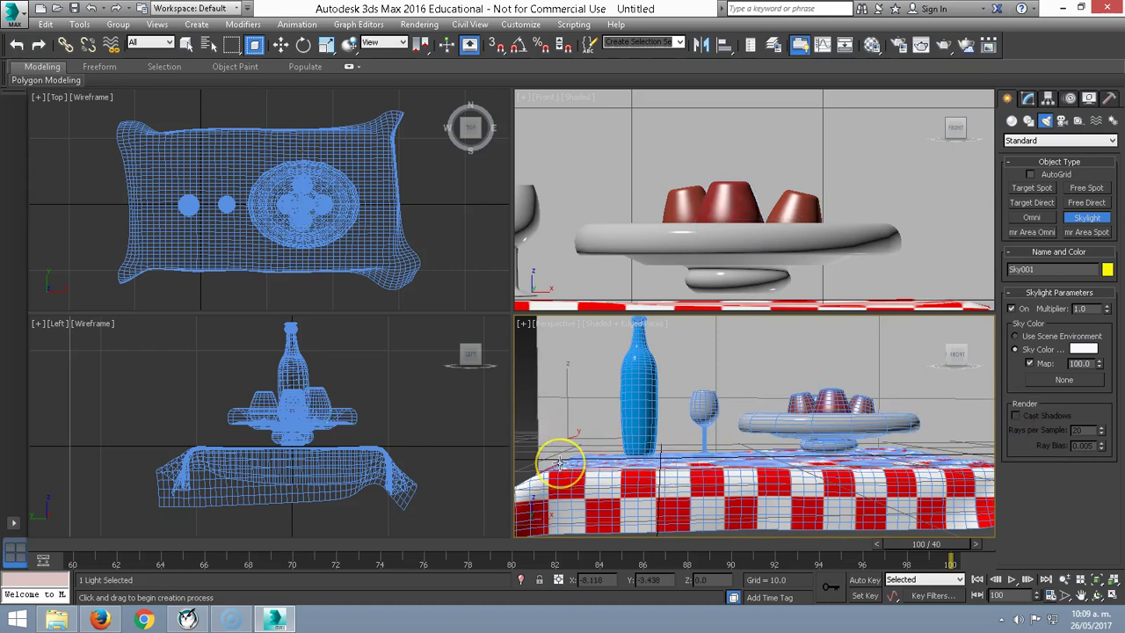
key("w")
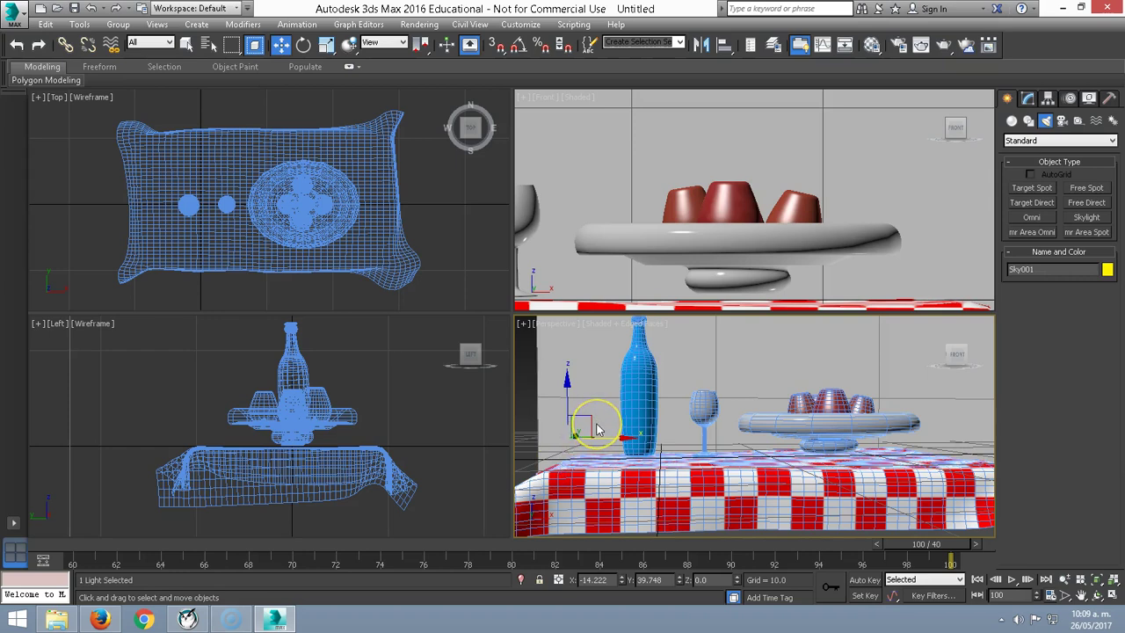
key("shift+f")
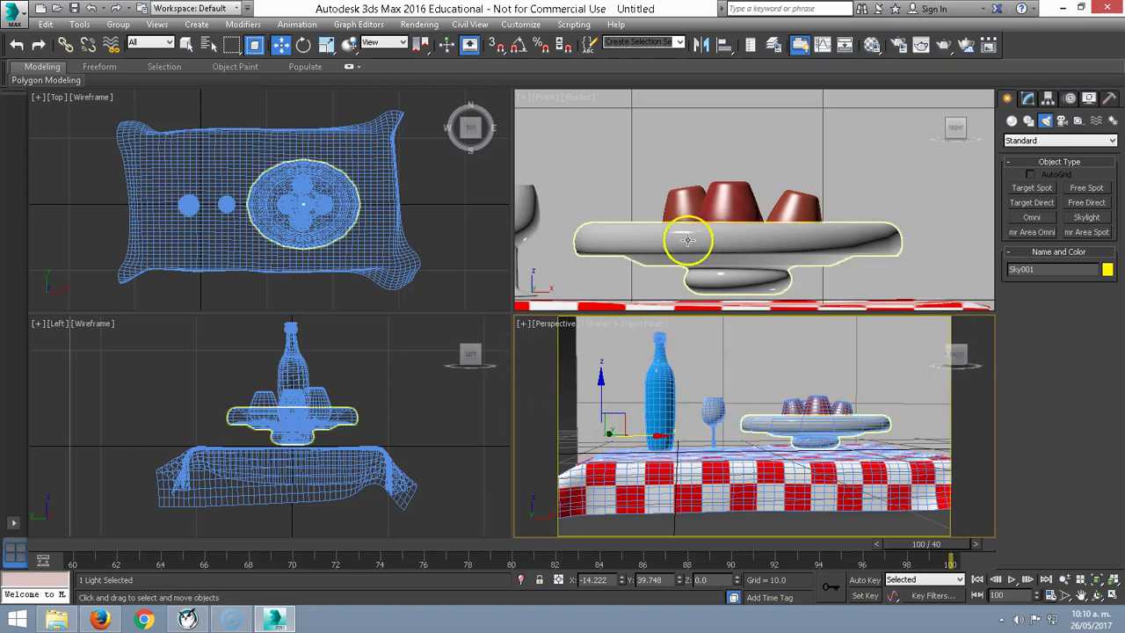
Unfreeze all objects and nudge the tablecloth mantel slightly upward.
right_click(684, 157)
right_click(683, 151)
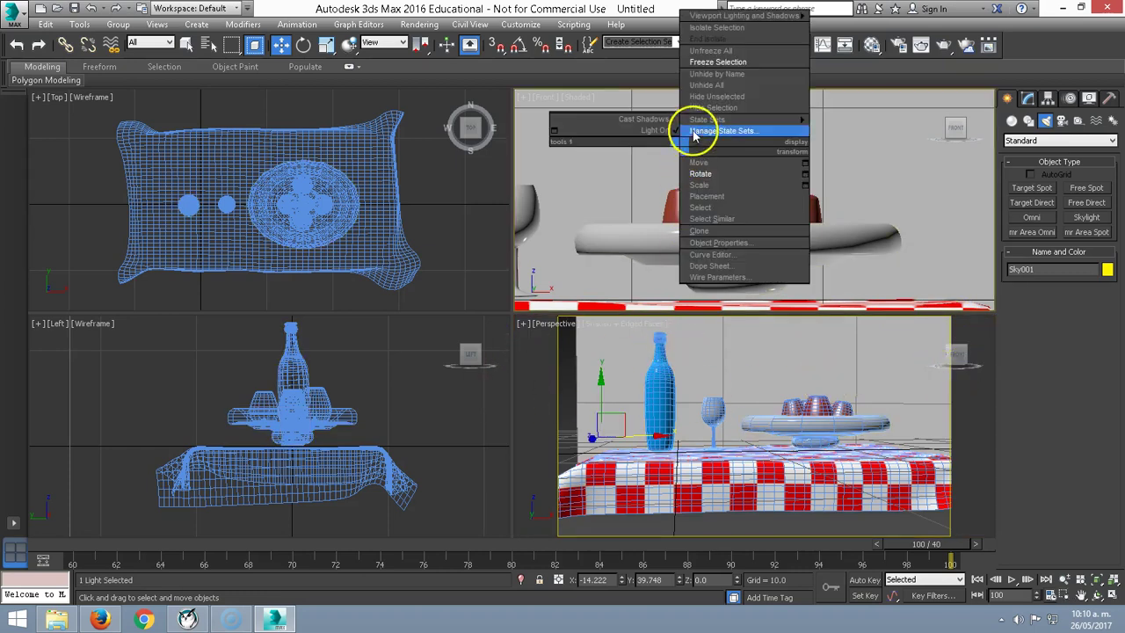
left_click(721, 54)
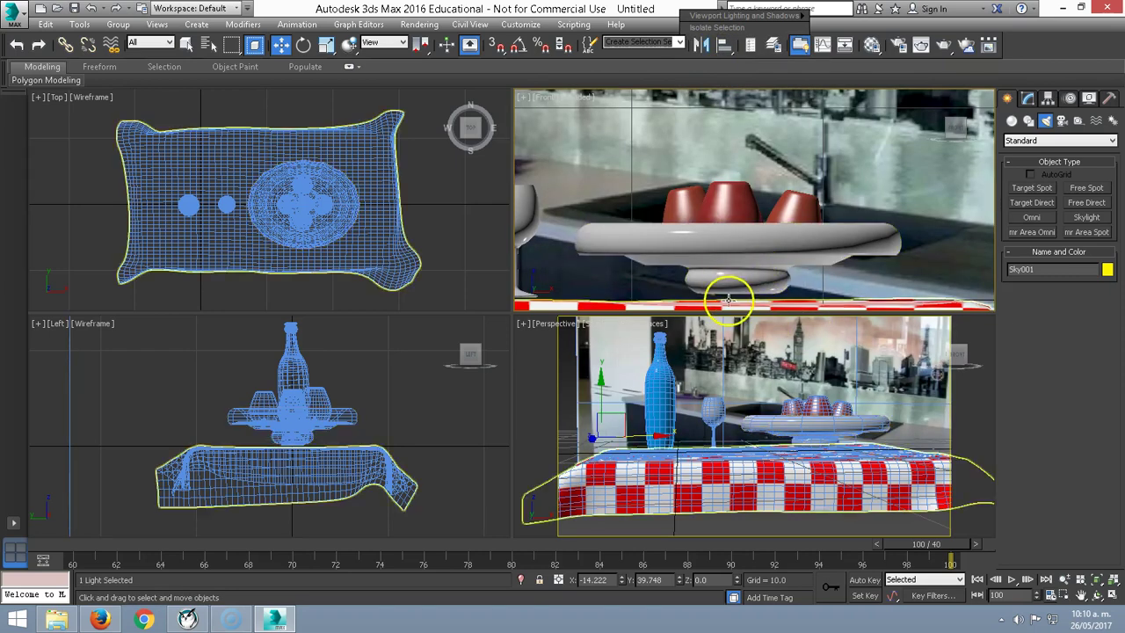
left_click(753, 474)
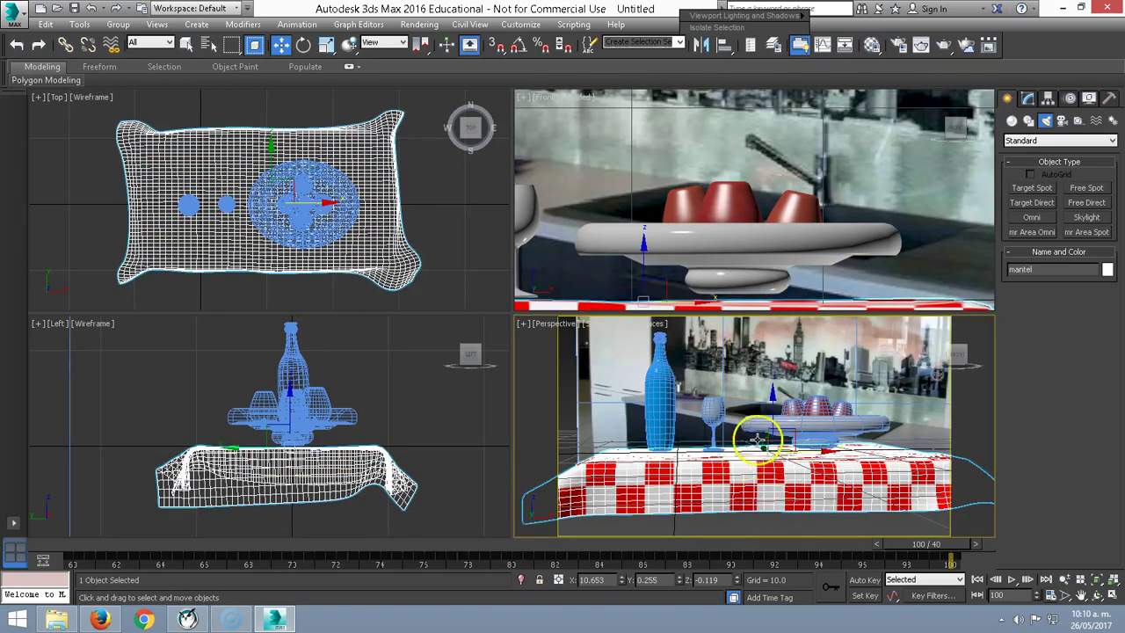
left_click_drag(771, 410, 772, 406)
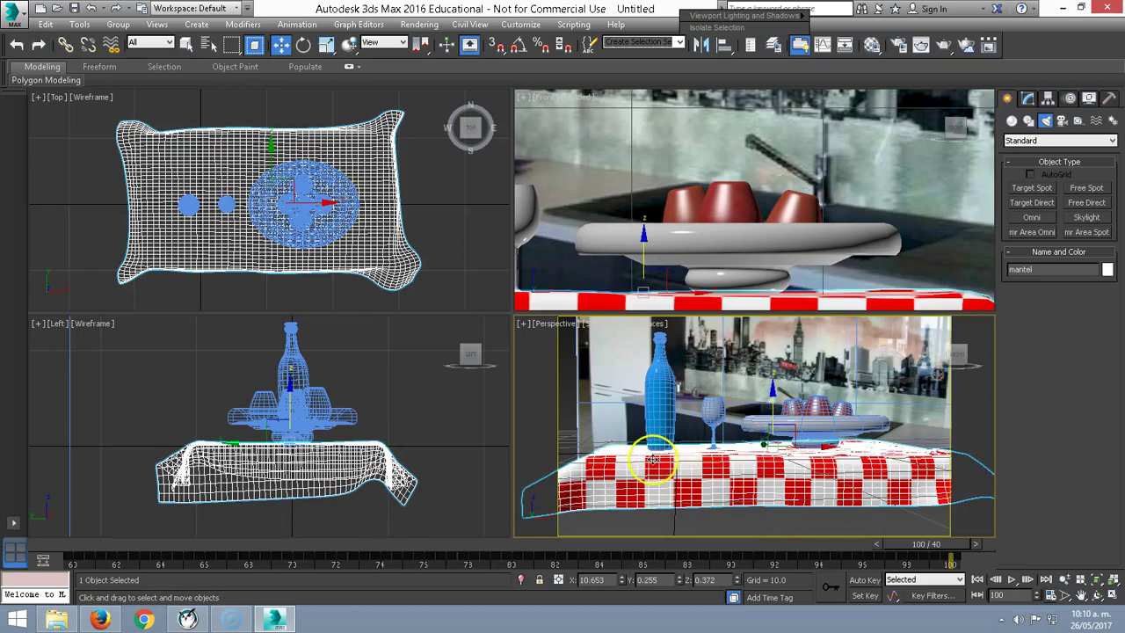
Maximize the perspective view and zoom out to frame the table, photo backdrop and grid.
key("alt+w")
mouse_move(547, 334)
middle_mouse_down()
mouse_move(347, 321)
mouse_move(350, 342)
middle_mouse_up()
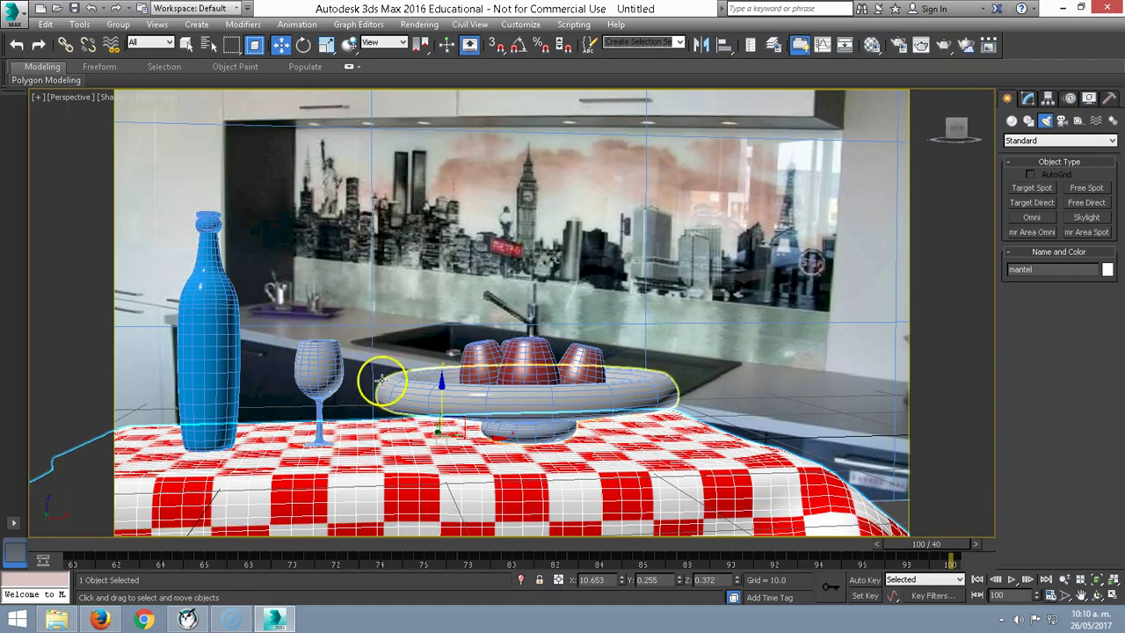
left_click(720, 387)
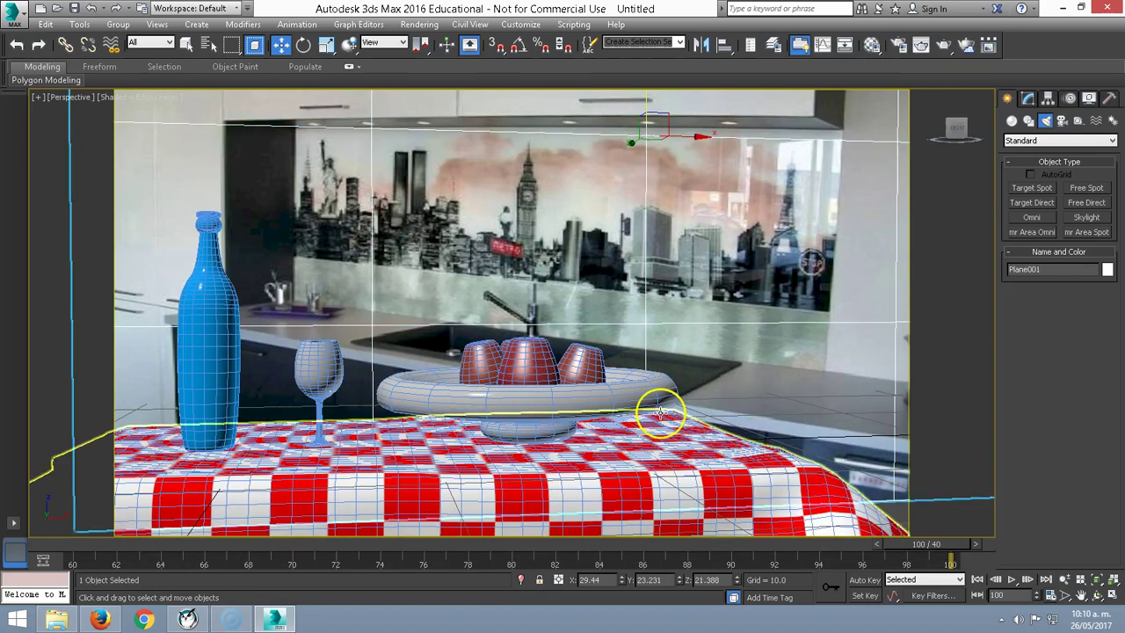
key("q")
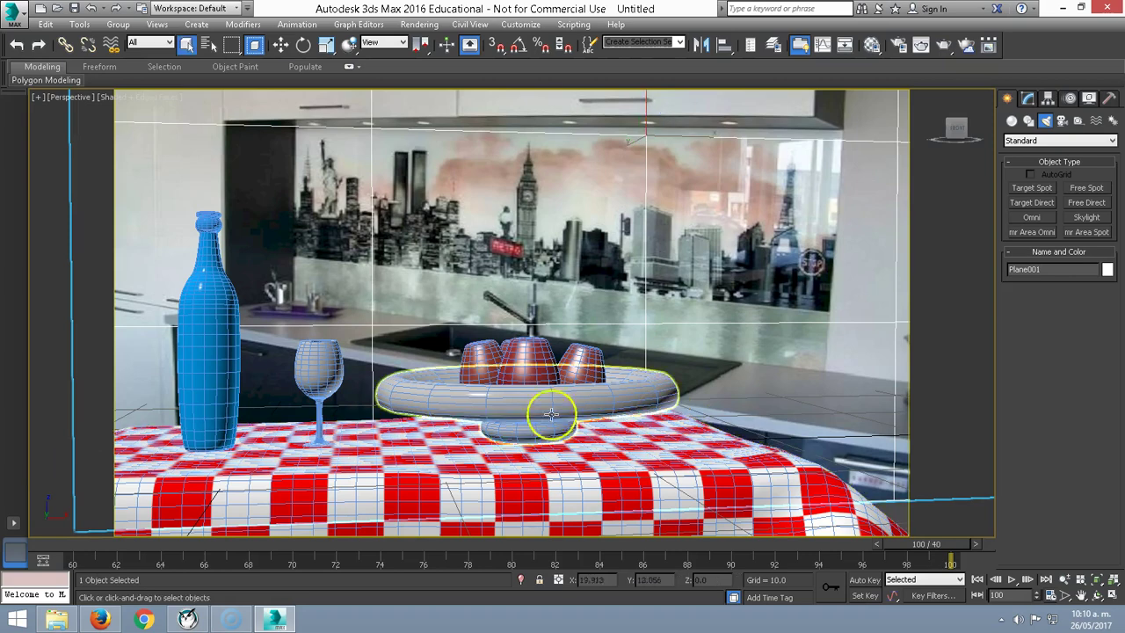
left_click(503, 485)
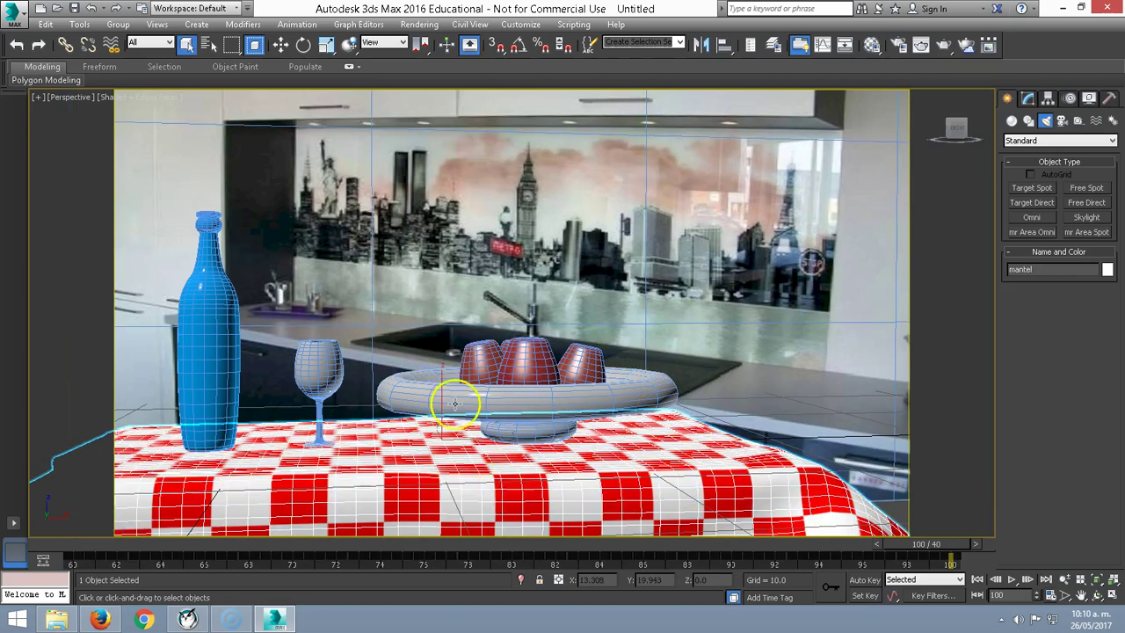
scroll(454, 397, "down", 2)
scroll(459, 378, "down", 4)
scroll(467, 376, "down", 2)
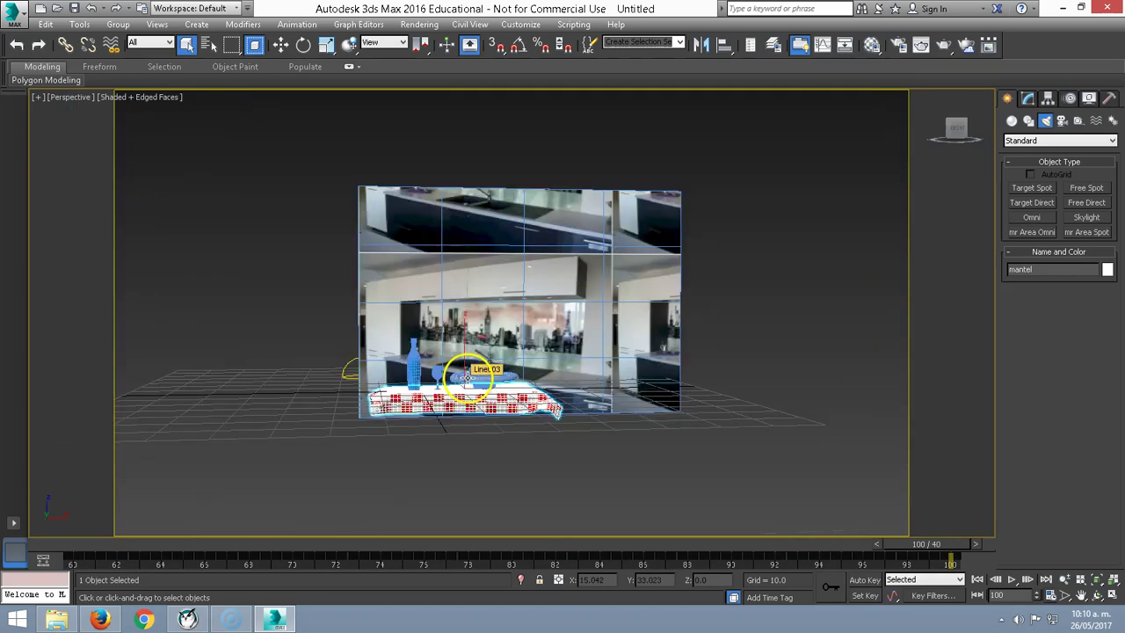
Box-select the bottle, glass, plate, cups and tablecloth and group them as 'composición'.
left_click_drag(281, 300, 603, 475)
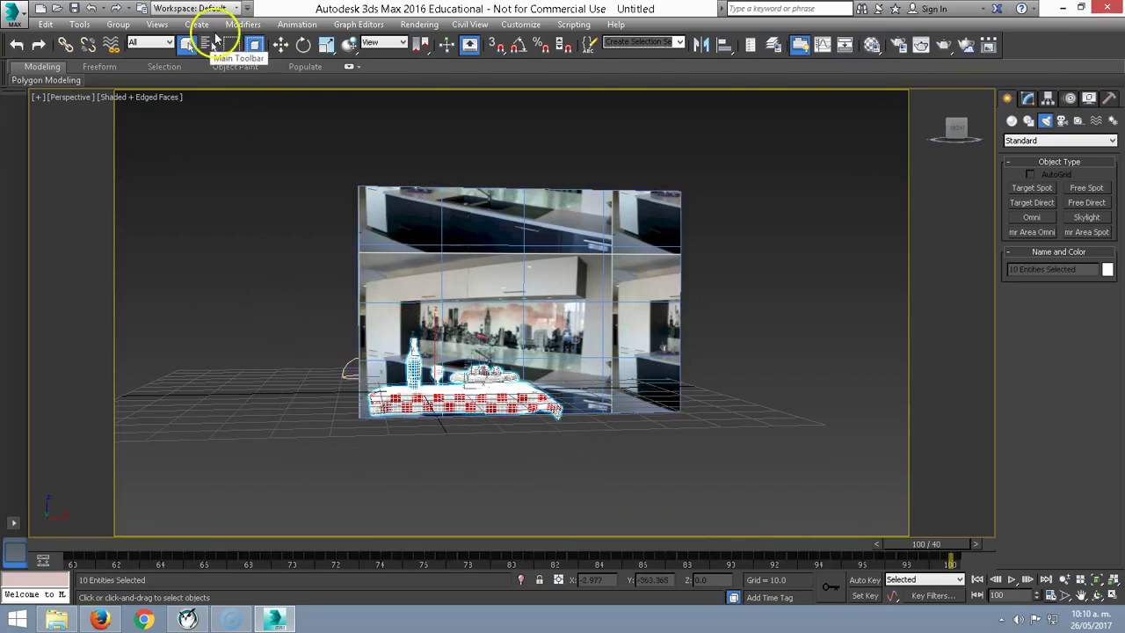
left_click(118, 27)
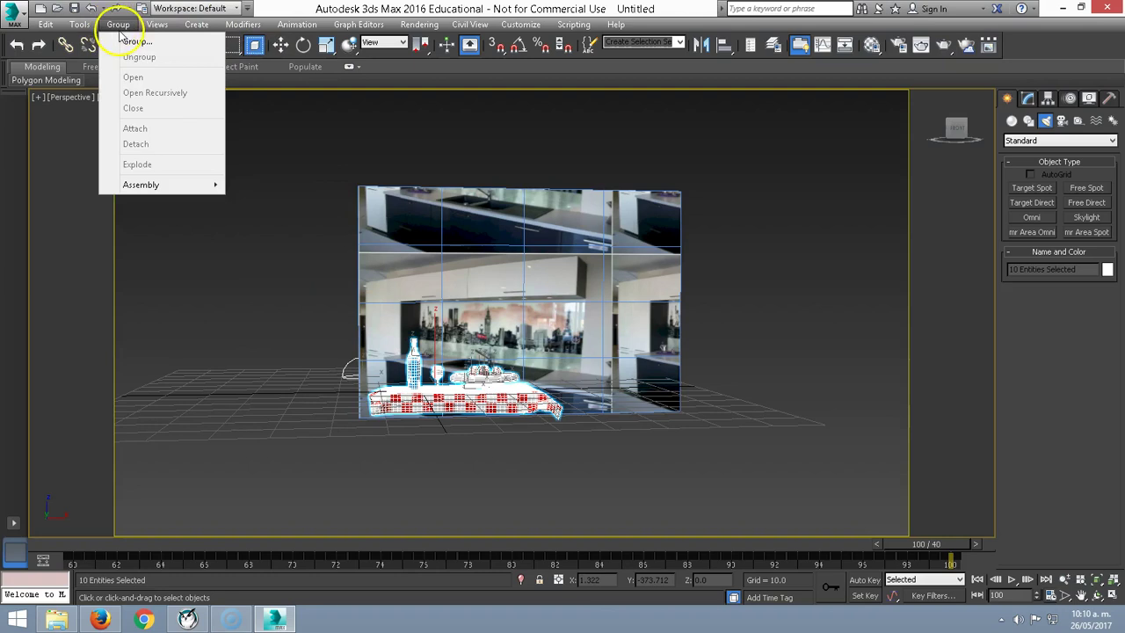
left_click(131, 42)
type("composición")
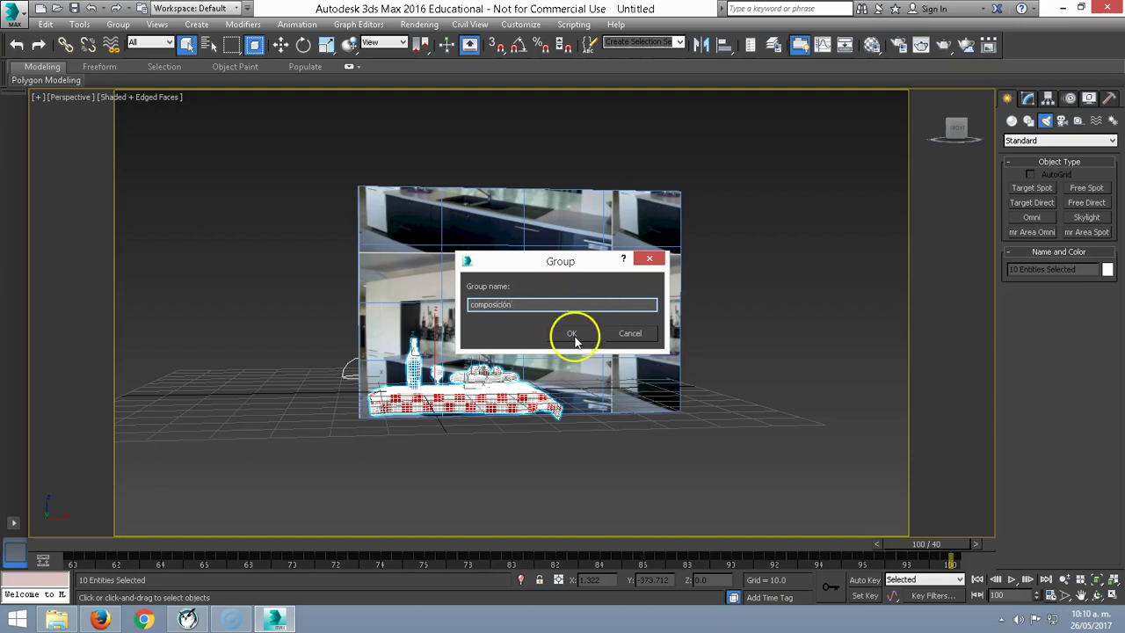
left_click(571, 333)
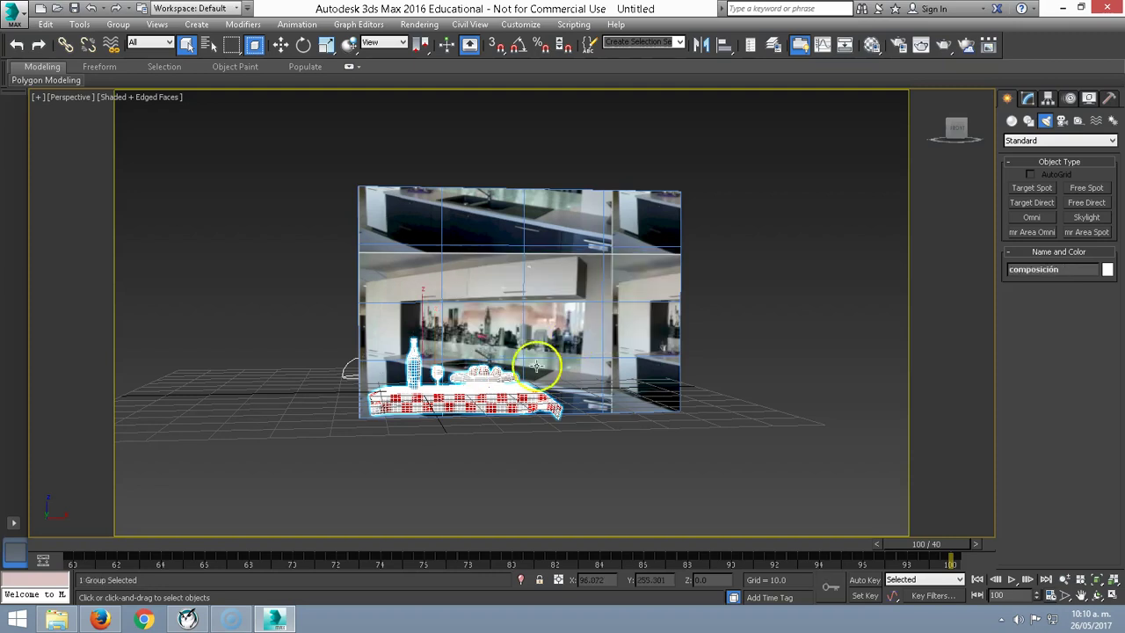
scroll(529, 369, "up", 5)
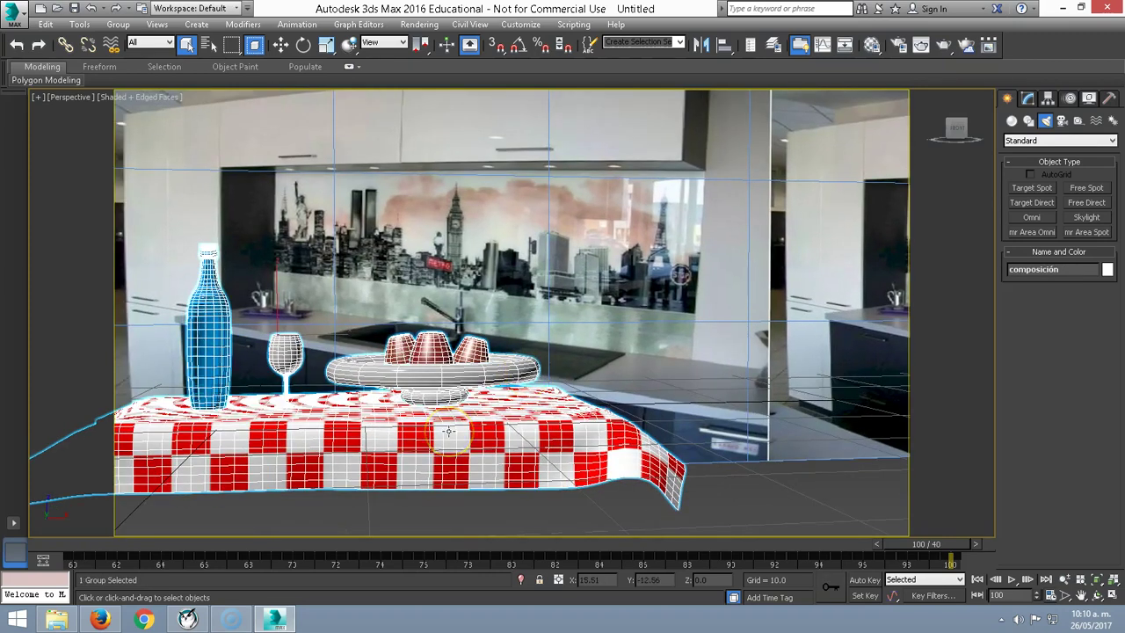
Rotate the composición group about 4 degrees on X and slightly on Y to match the photo.
key("e")
left_click_drag(383, 376, 361, 387)
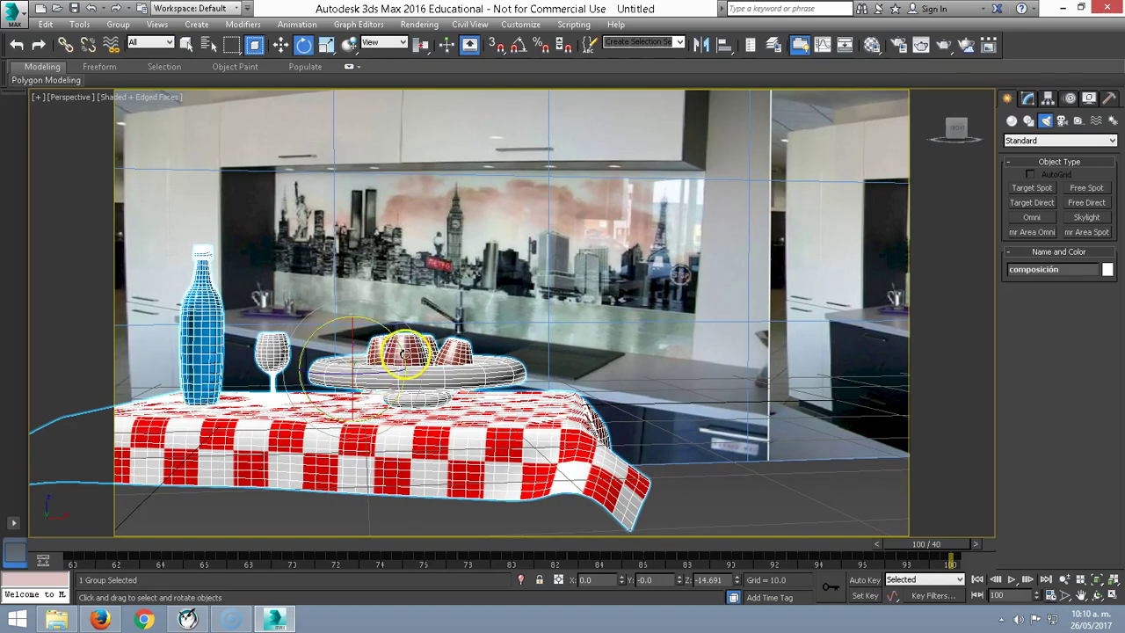
left_click_drag(344, 357, 349, 366)
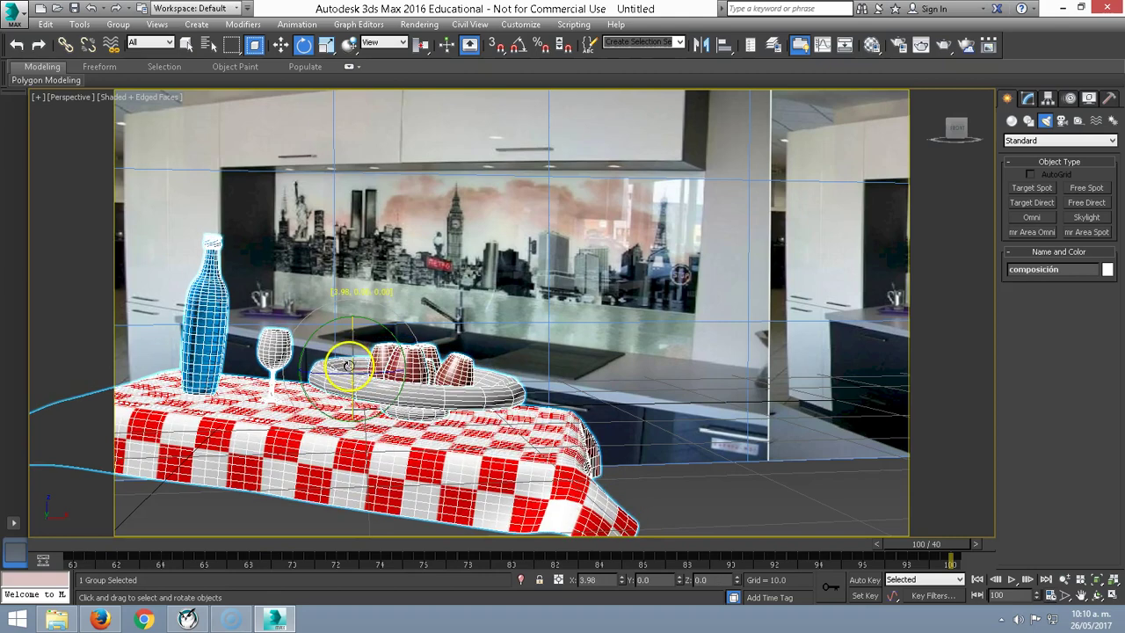
left_click_drag(312, 328, 346, 334)
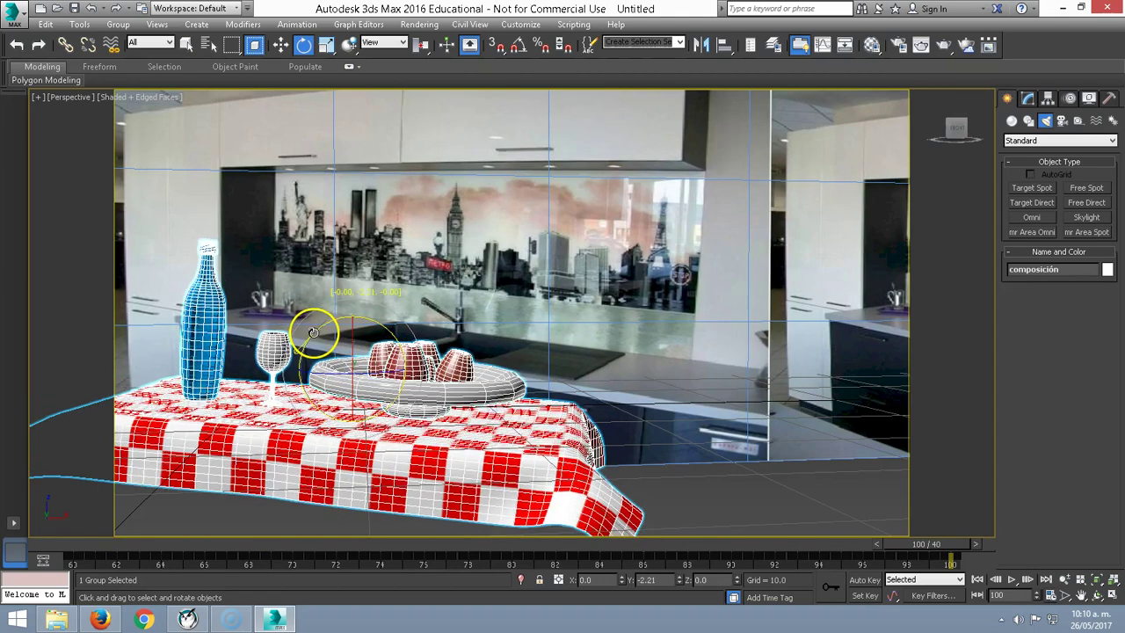
scroll(371, 374, "up", 3)
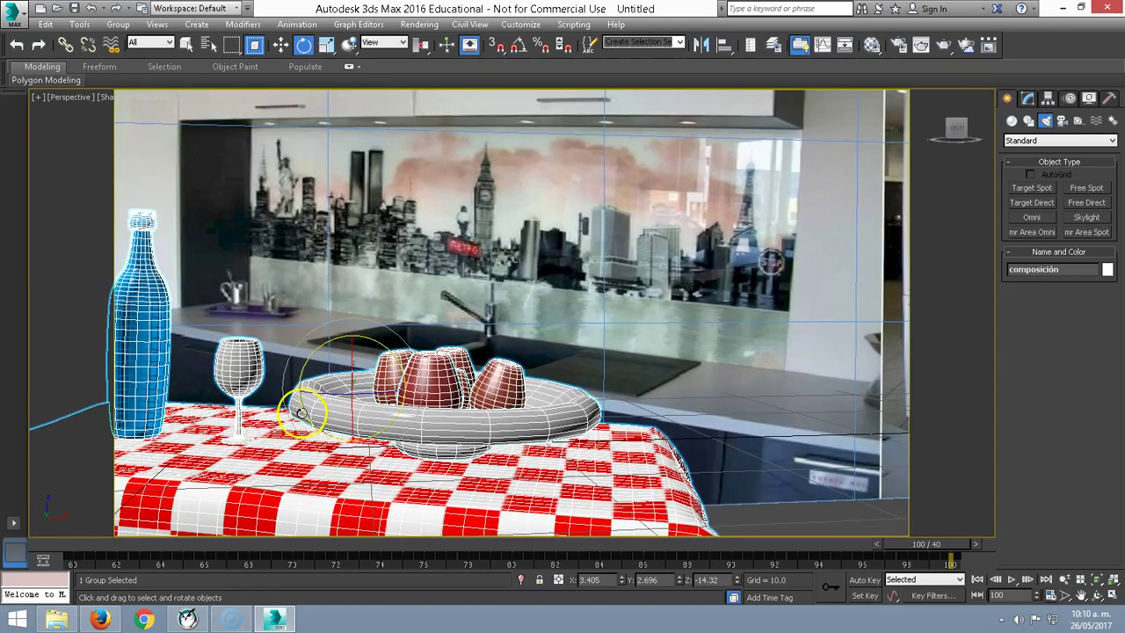
left_click_drag(300, 413, 306, 414)
Frame the bowl and bottle in the perspective view and render it.
middle_click_drag(305, 413, 475, 424)
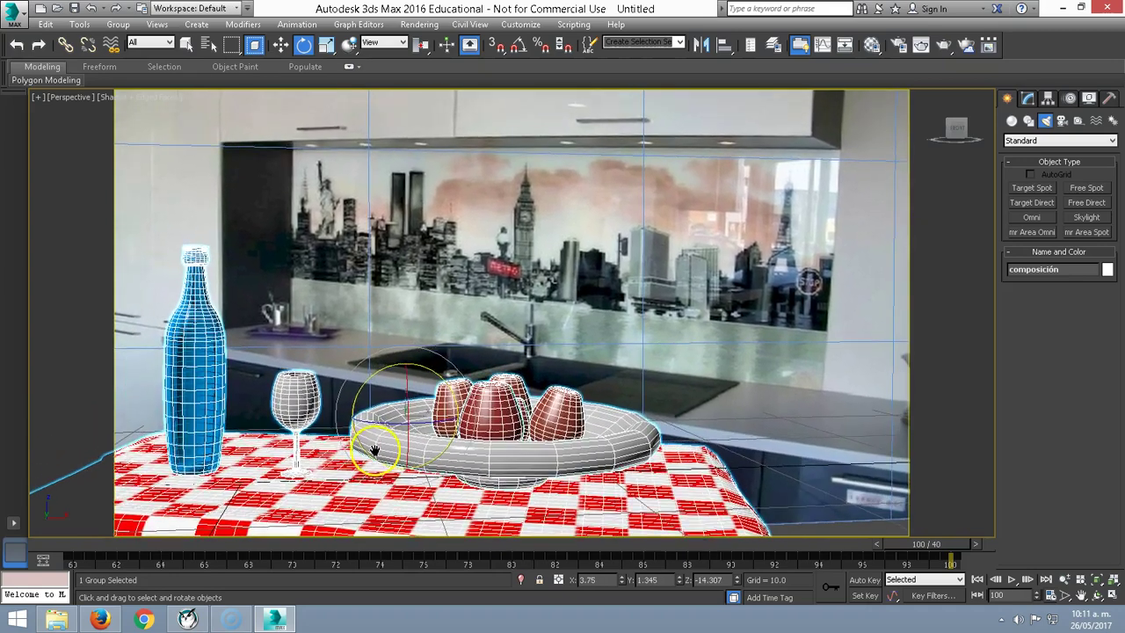
scroll(475, 424, "down", 2)
scroll(477, 422, "down", 5)
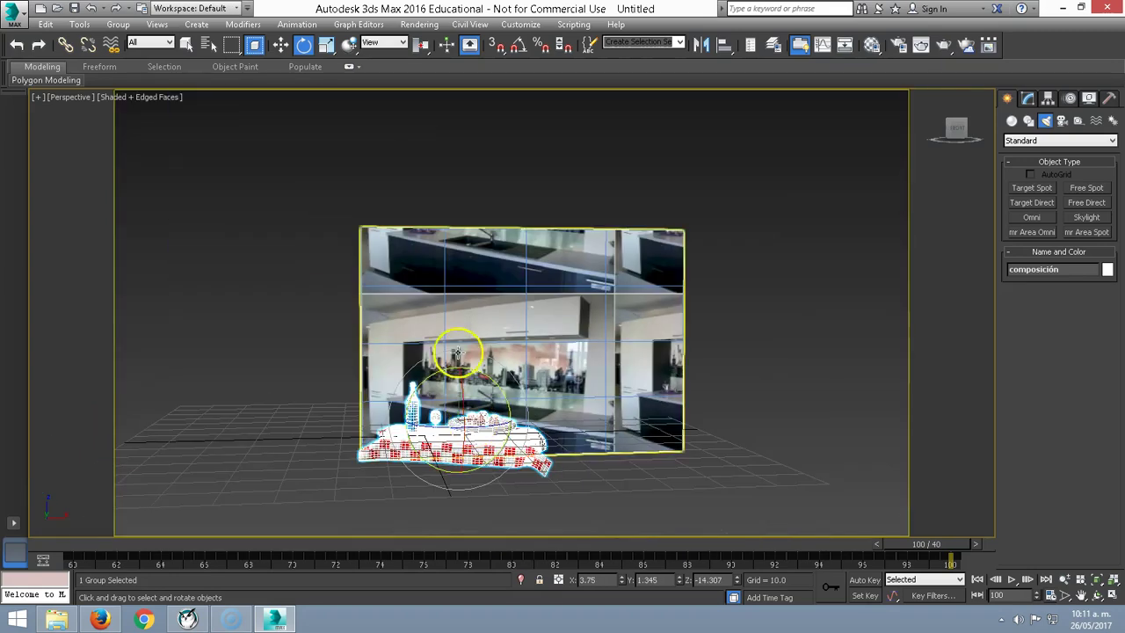
scroll(482, 395, "up", 6)
scroll(475, 400, "up", 2)
scroll(465, 351, "up", 3)
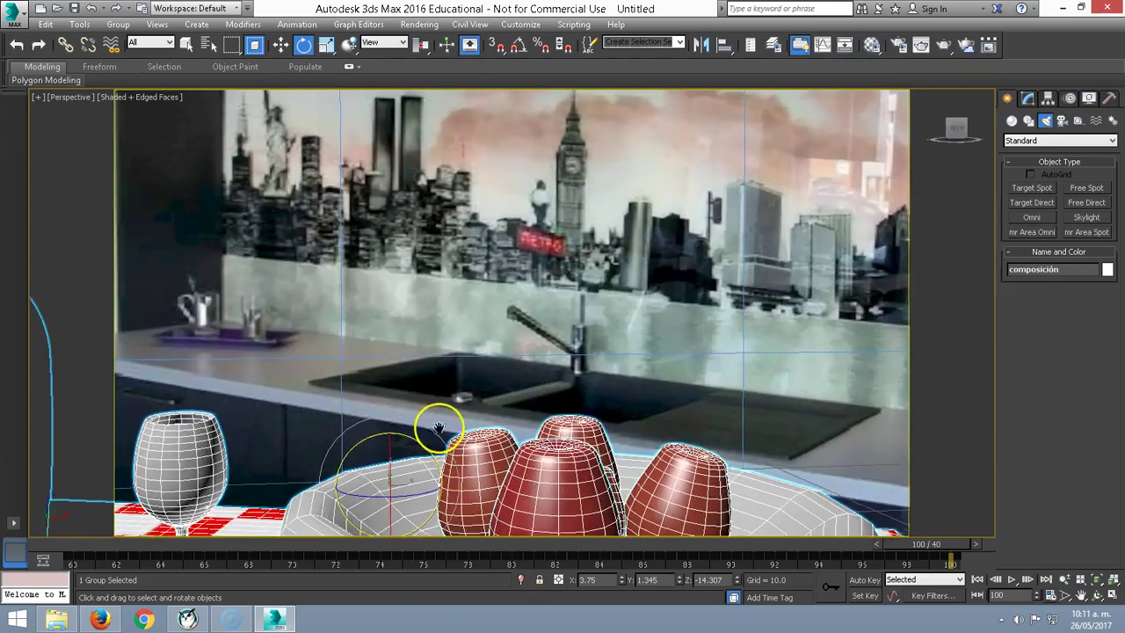
scroll(434, 422, "down", 2)
scroll(484, 326, "up", 1)
mouse_move(488, 324)
middle_mouse_down()
mouse_move(501, 289)
mouse_move(535, 314)
middle_mouse_up()
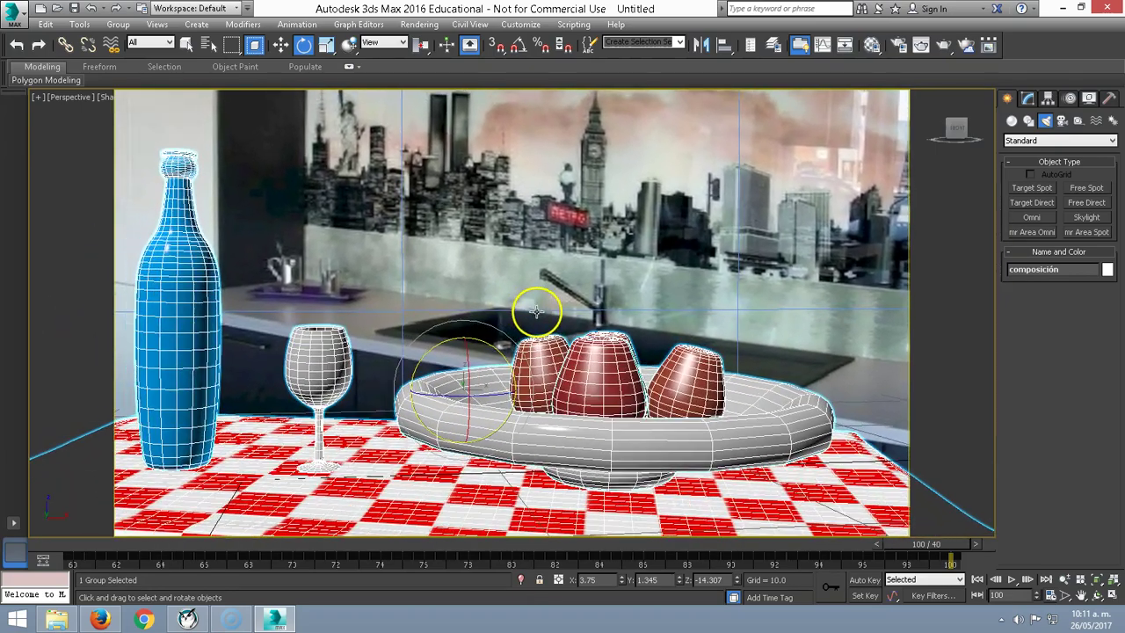
key("shift+q")
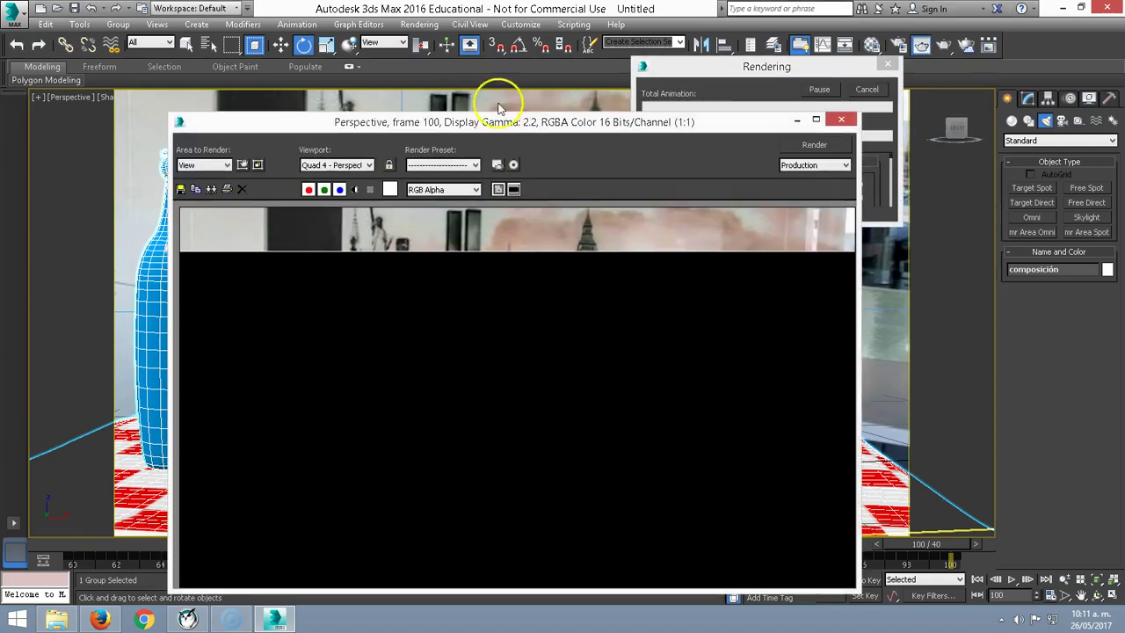
Save the rendered image to the Desktop under the name Apellido_Nombre_Cocina.
left_click_drag(497, 120, 497, 53)
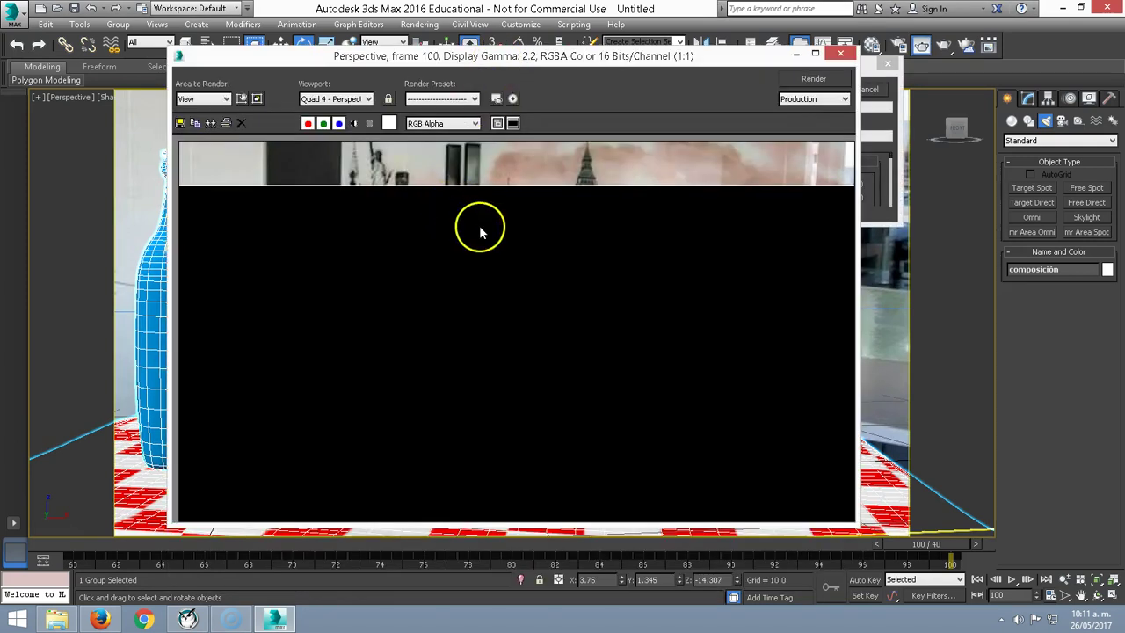
left_click(179, 125)
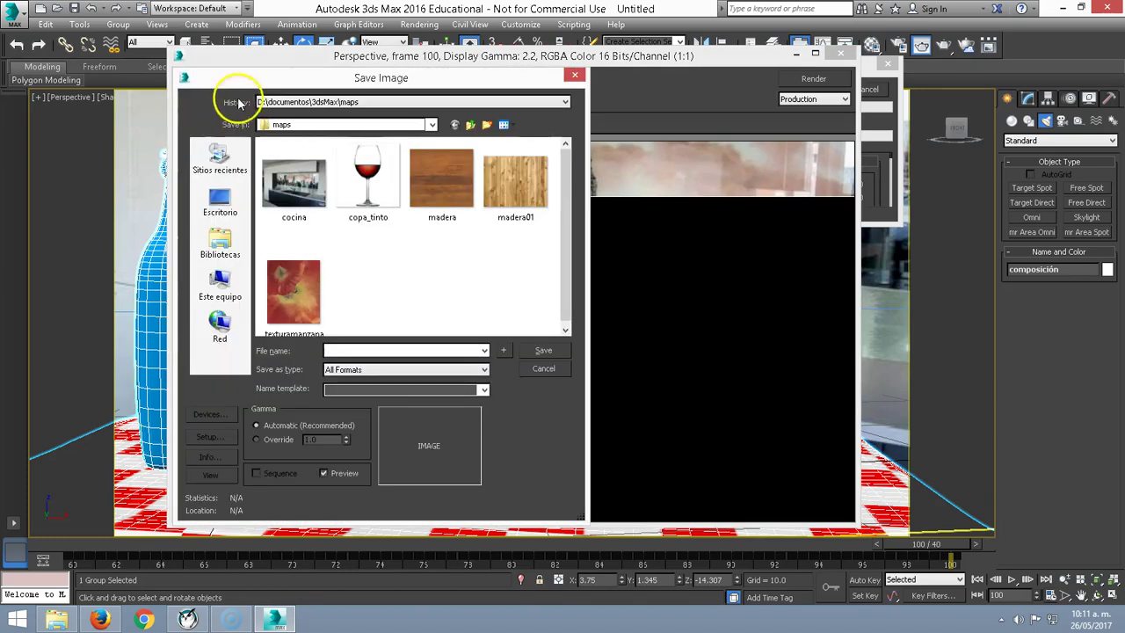
left_click_drag(284, 85, 400, 80)
left_click(335, 195)
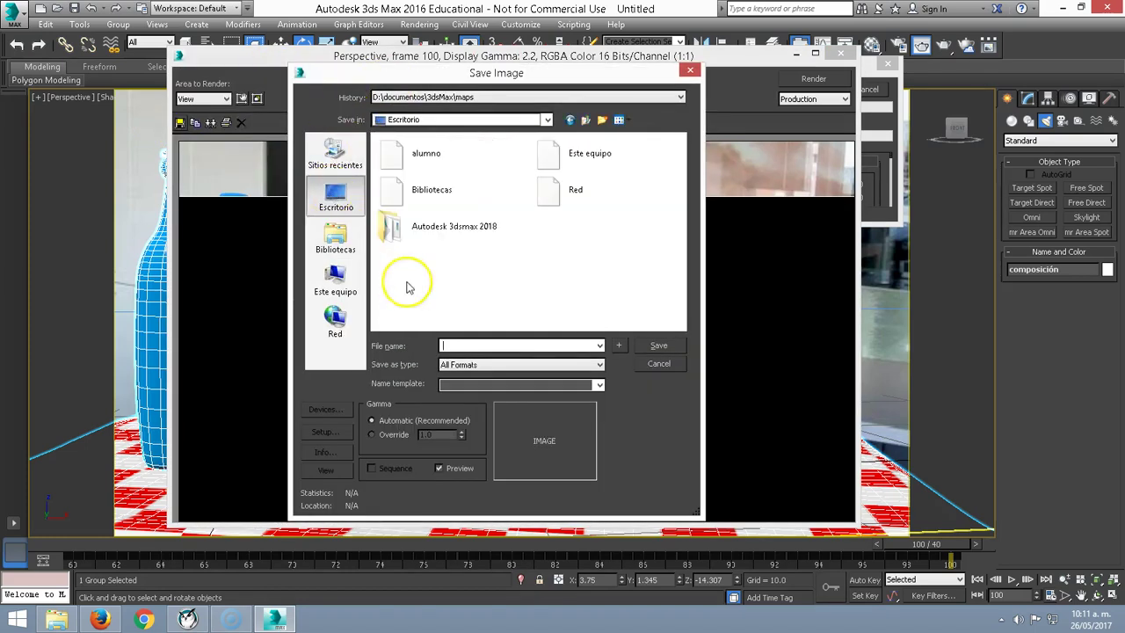
type("Apellido_Nombre_Cocina")
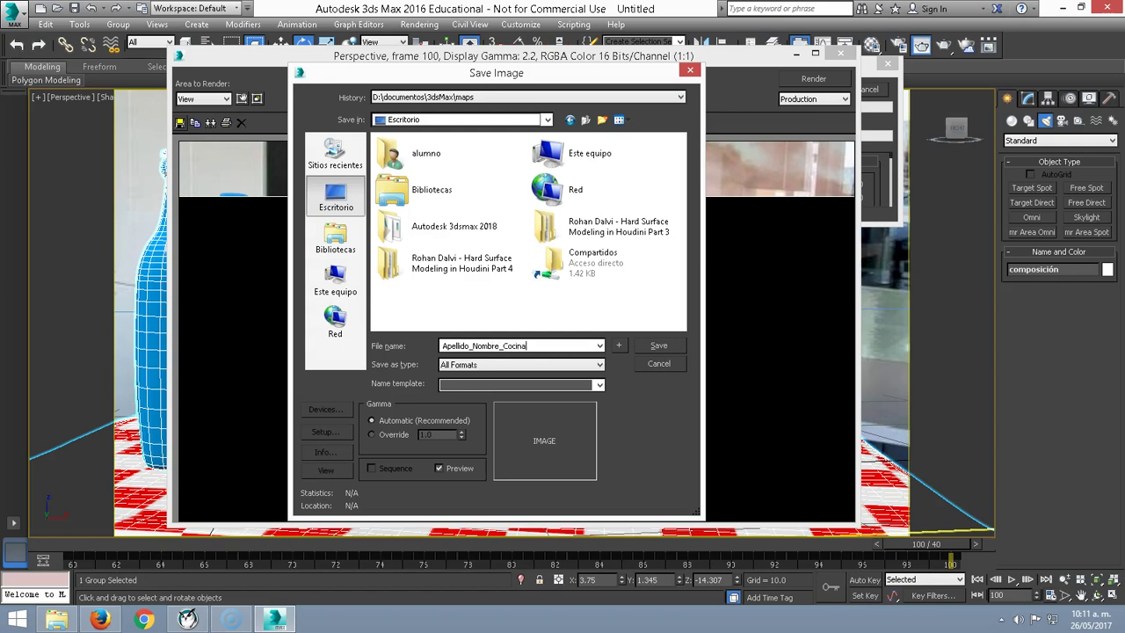
Set the file type to JPEG with maximum quality and finish saving.
left_click(472, 365)
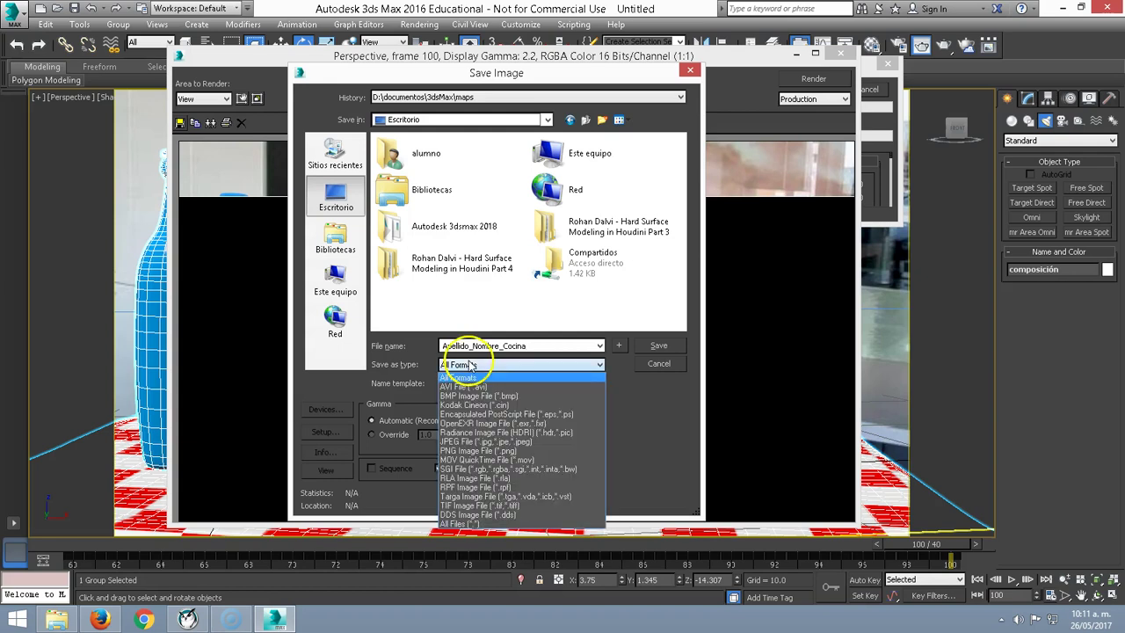
left_click(466, 450)
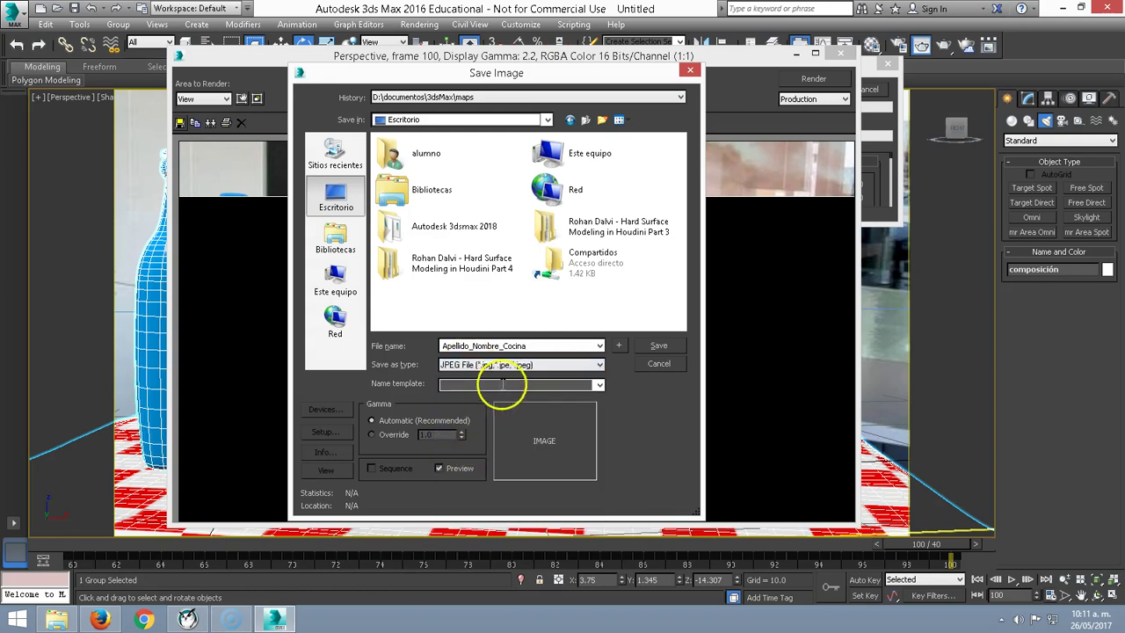
left_click(655, 345)
left_click_drag(567, 254, 575, 254)
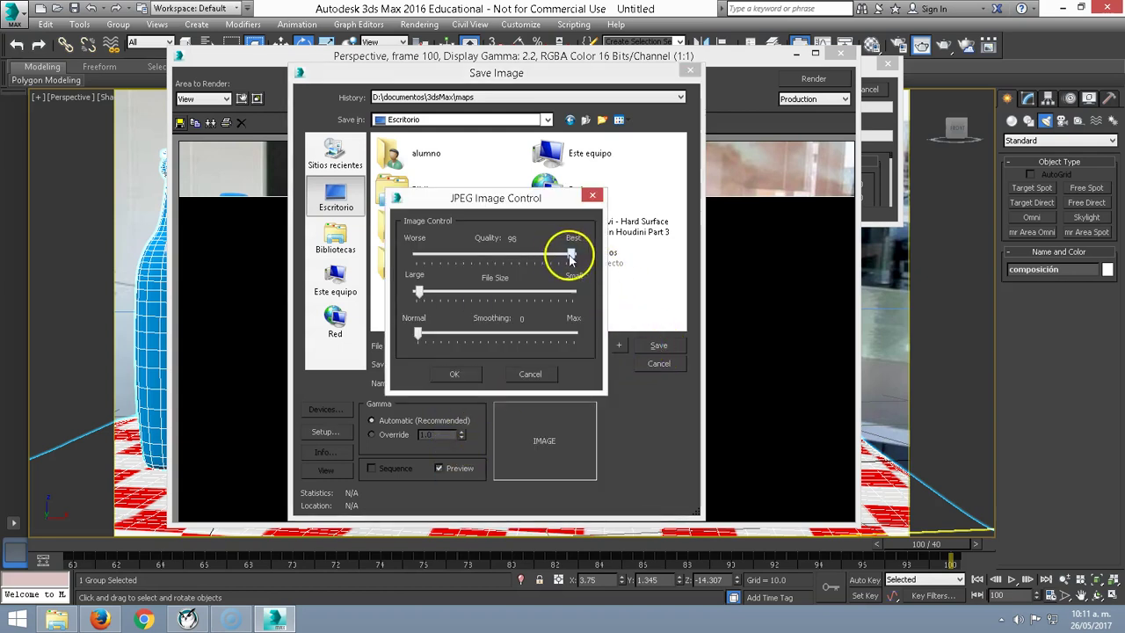
left_click(456, 374)
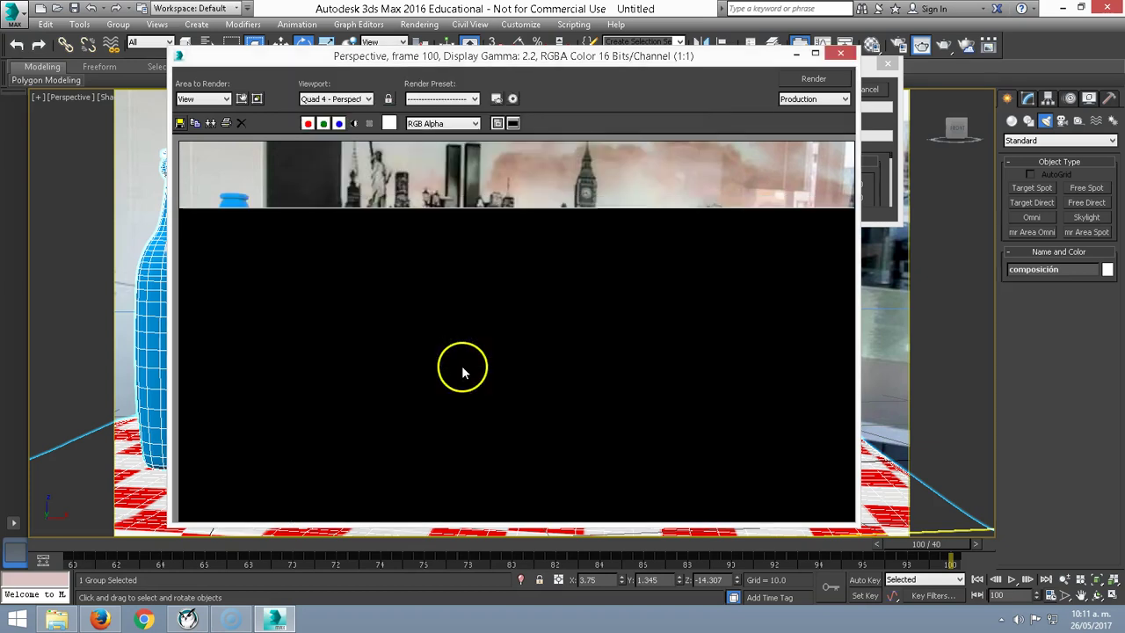